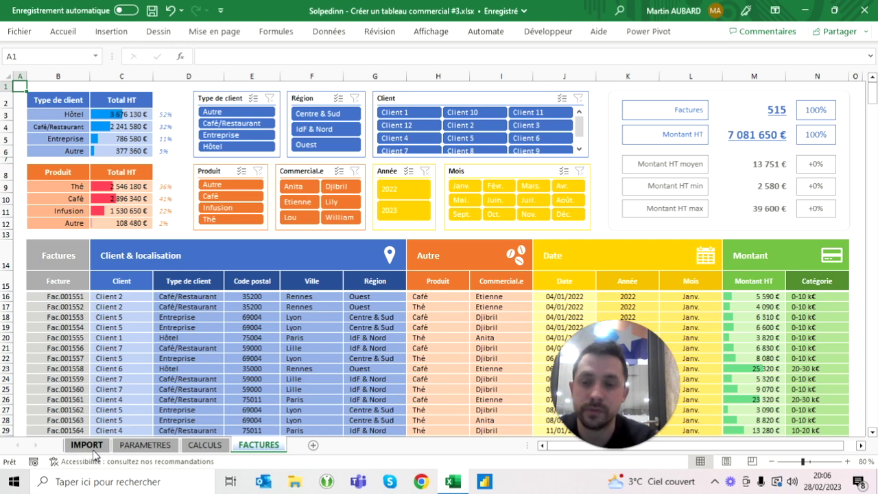
Look over the raw invoice data in column A of the IMPORT sheet
{"action": "left_click", "coordinate": [92, 449]}
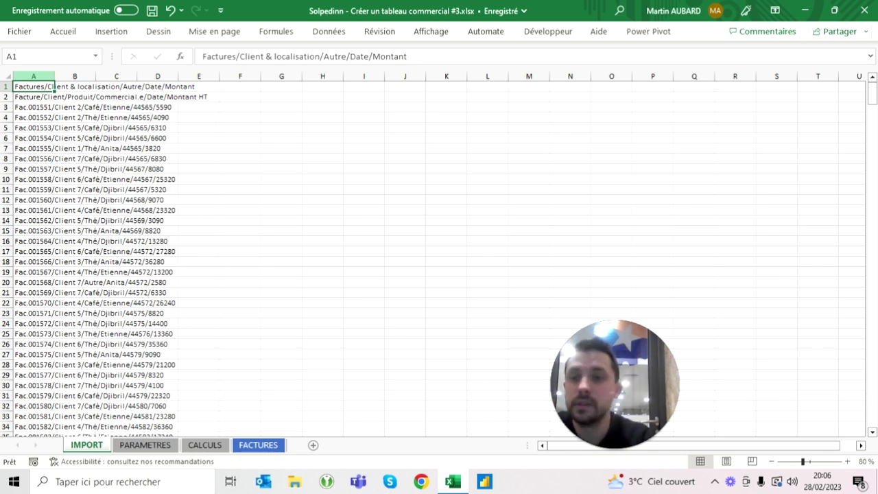
{"action": "left_click", "coordinate": [33, 75]}
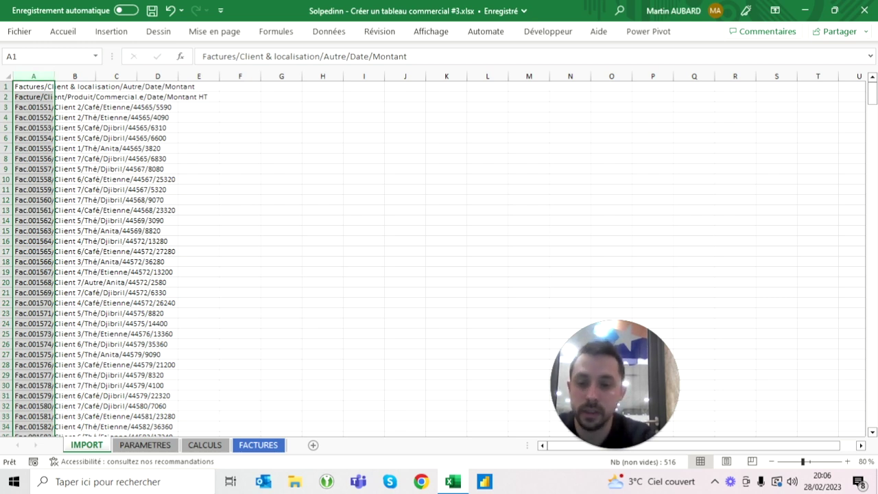
{"action": "left_click", "coordinate": [267, 448]}
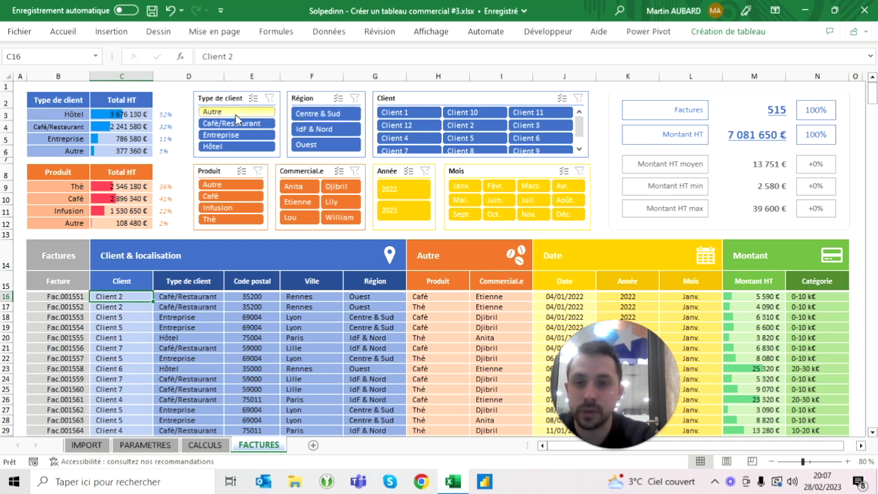
Filter the FACTURES dashboard by Hôtel, Café/Restaurant and Entreprise, then clear the filter
{"action": "left_click", "coordinate": [122, 113]}
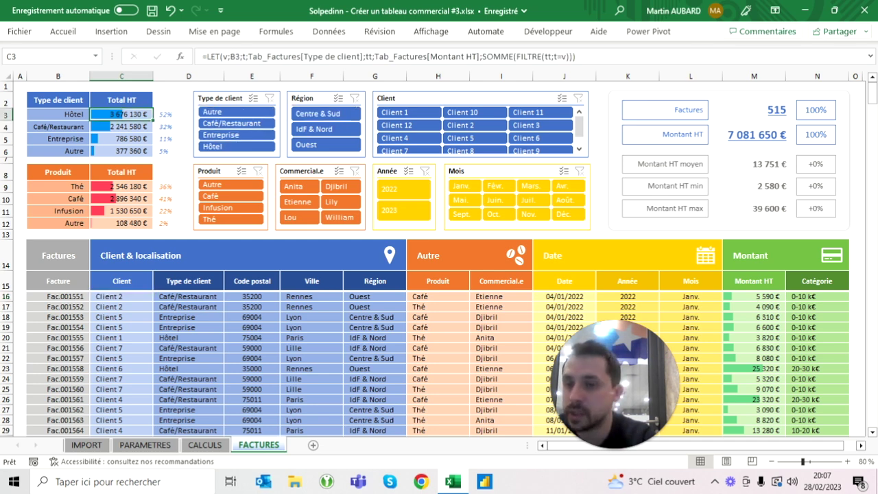
{"action": "left_click", "coordinate": [233, 146]}
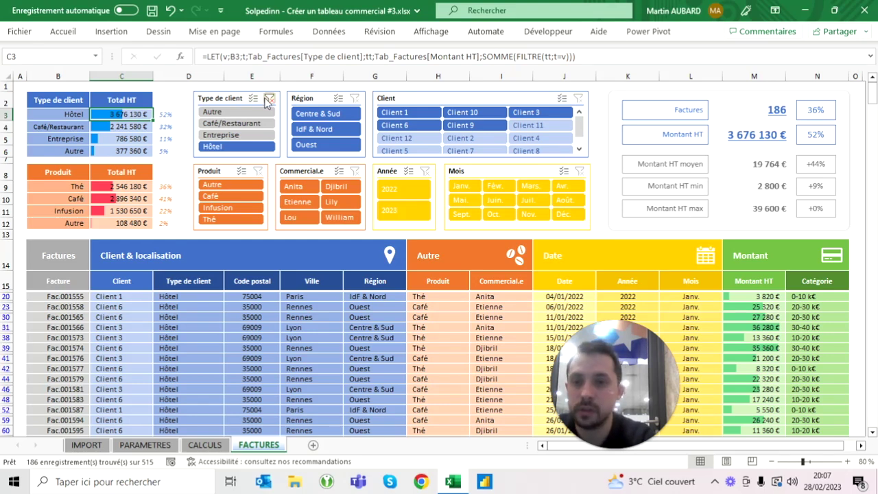
{"action": "left_click", "coordinate": [236, 124]}
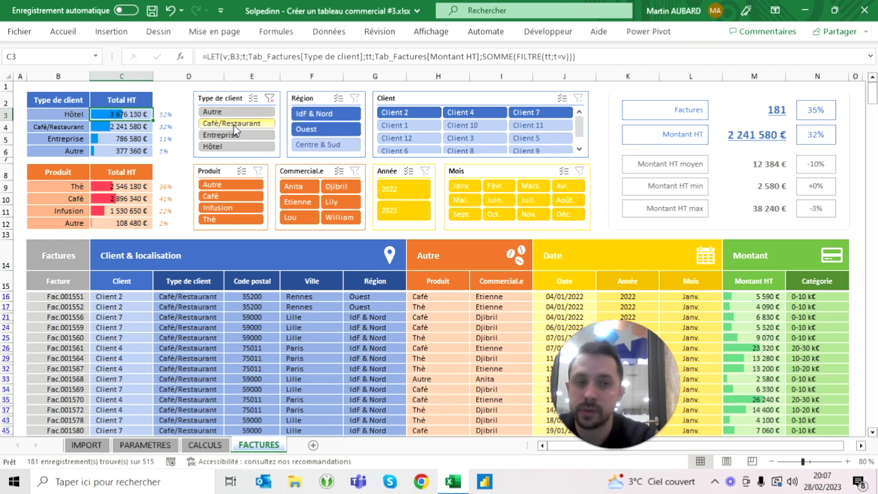
{"action": "left_click", "coordinate": [234, 135]}
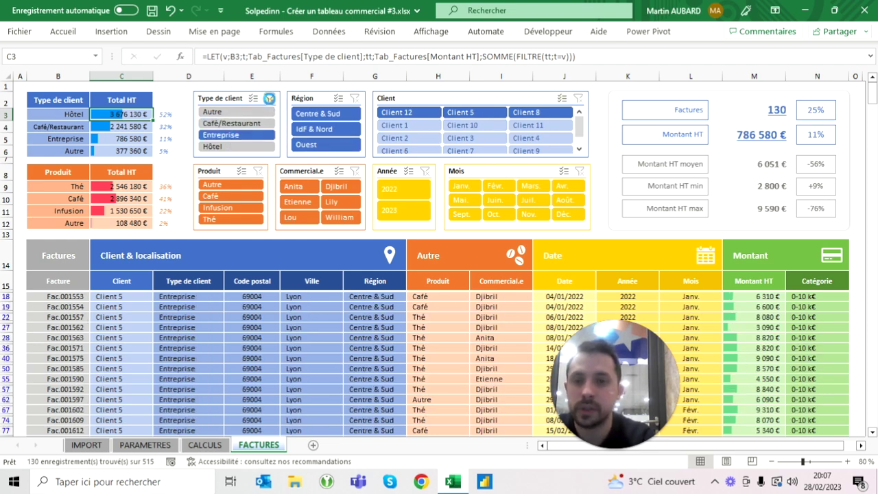
{"action": "left_click", "coordinate": [270, 100]}
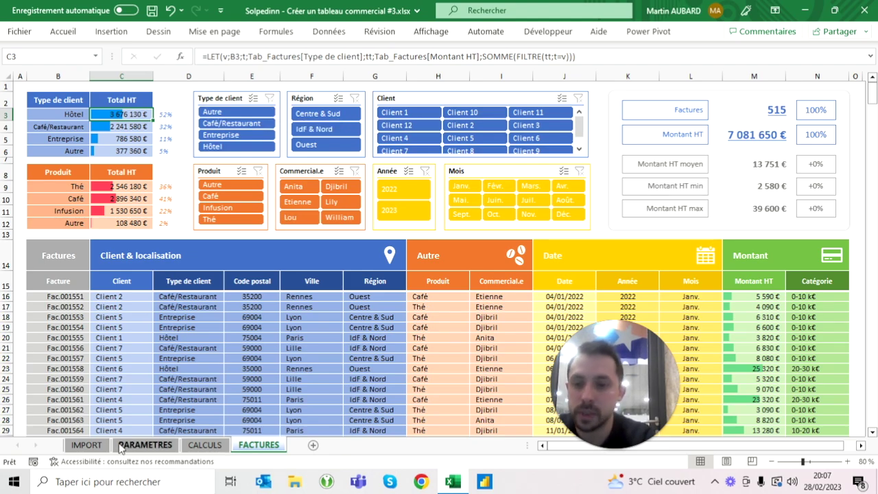
Examine the first invoice's raw slash-separated text in row 3 of IMPORT
{"action": "left_click", "coordinate": [89, 445]}
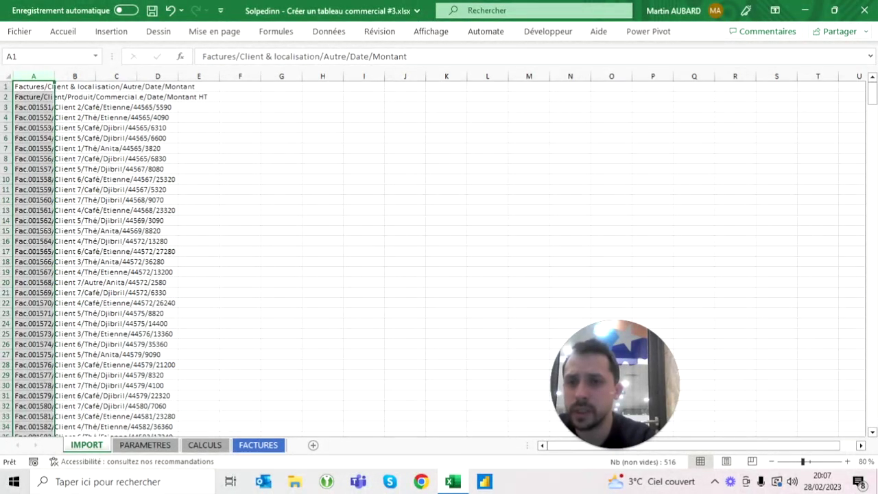
{"action": "left_click", "coordinate": [32, 117]}
{"action": "left_click_drag", "start_coordinate": [33, 107], "coordinate": [165, 107]}
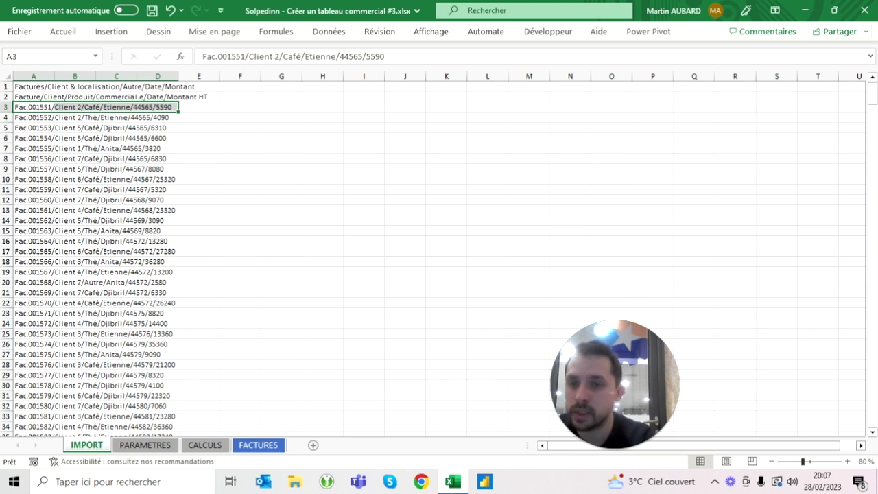
{"action": "left_click", "coordinate": [260, 445]}
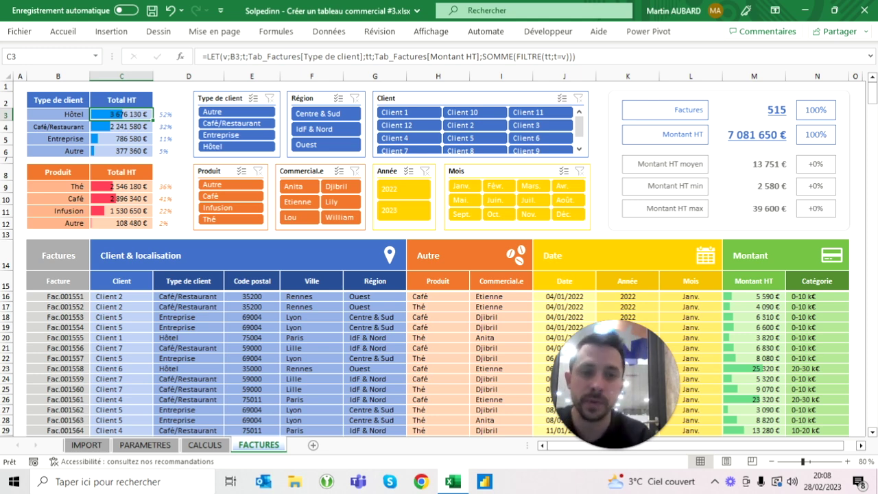
{"action": "left_click", "coordinate": [20, 86]}
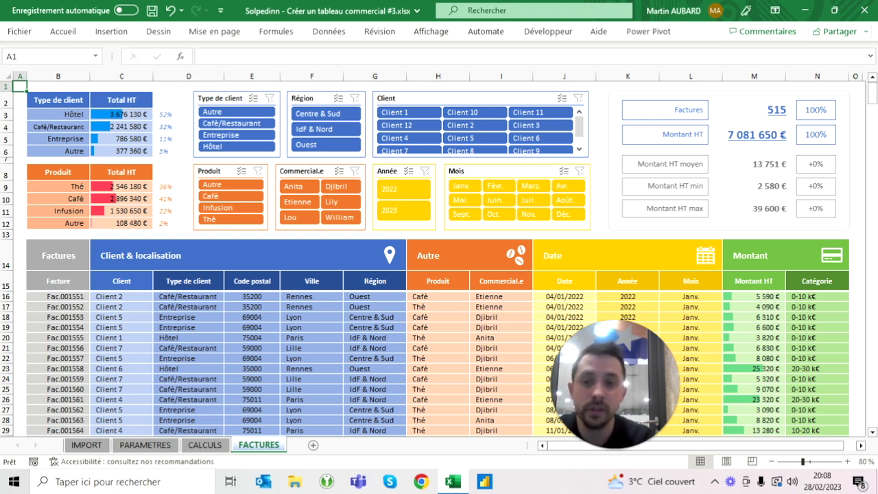
Check the Client & localisation and Factures header cells, then review IMPORT column A
{"action": "left_click", "coordinate": [121, 255]}
{"action": "left_click", "coordinate": [59, 255]}
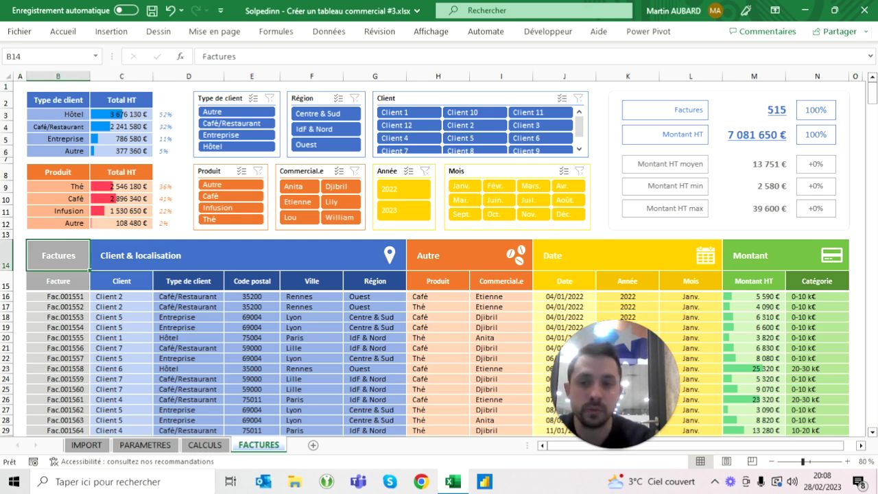
{"action": "left_click", "coordinate": [121, 255]}
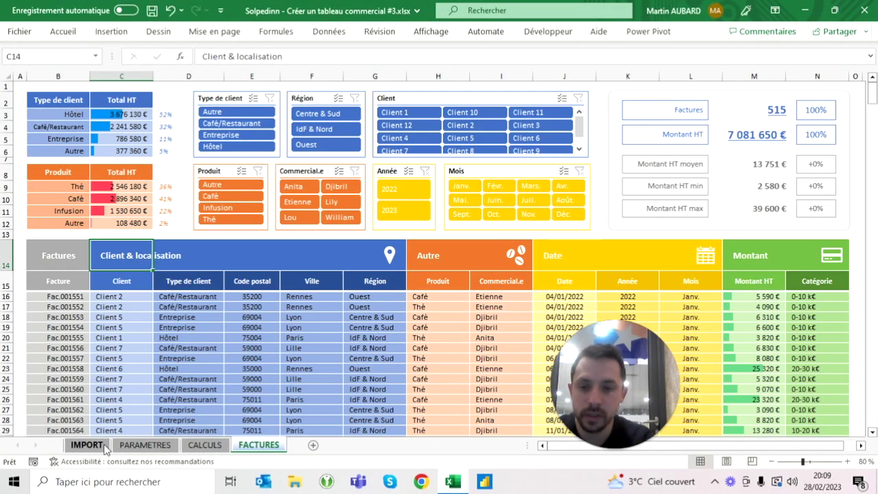
{"action": "left_click", "coordinate": [86, 444]}
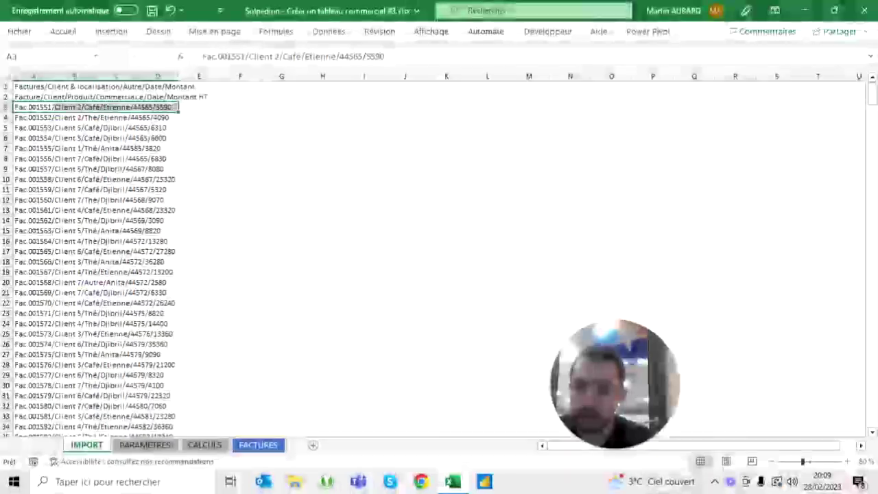
{"action": "left_click", "coordinate": [33, 76]}
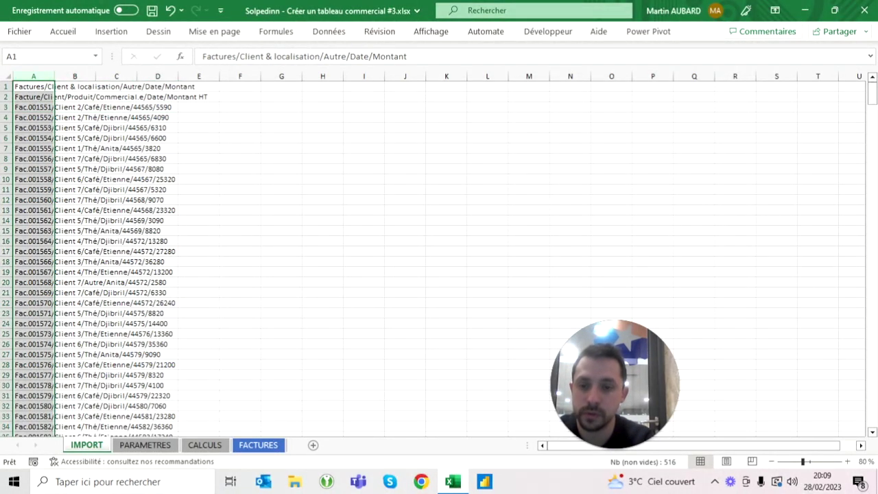
{"action": "left_click", "coordinate": [259, 445]}
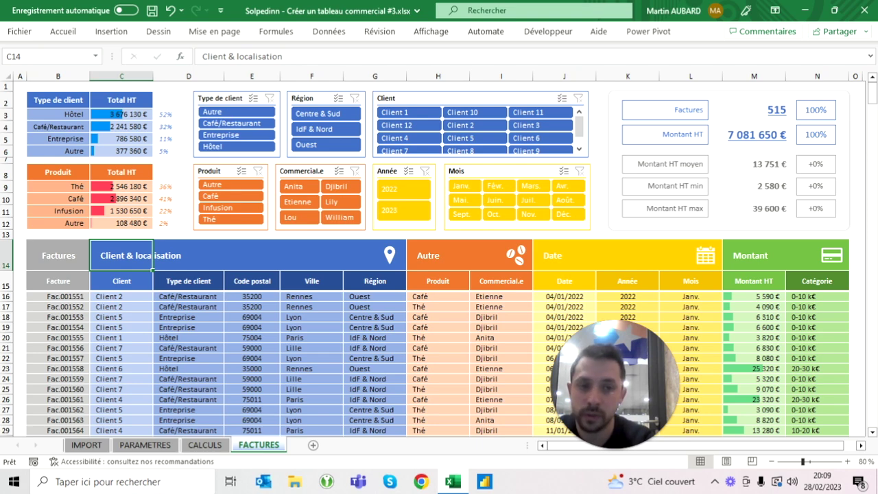
Settle on the IMPORT sheet with cell O2 selected for the screenshot
{"action": "left_click", "coordinate": [94, 446]}
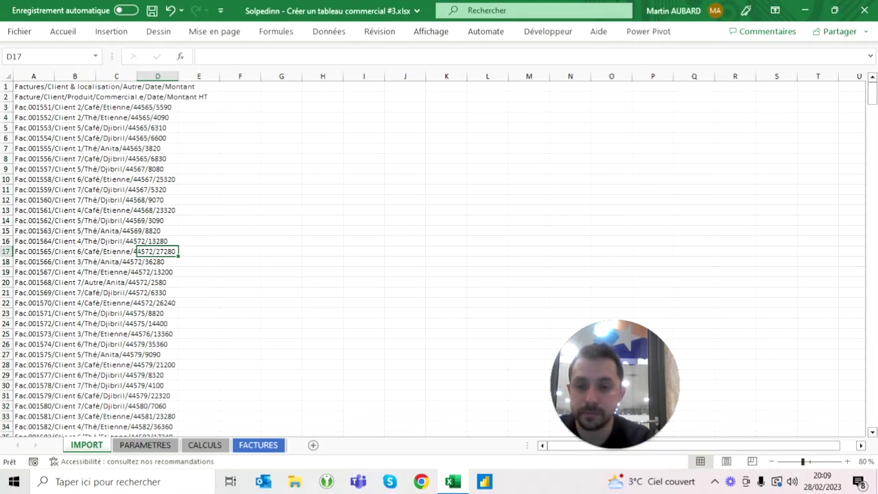
{"action": "left_click", "coordinate": [258, 446]}
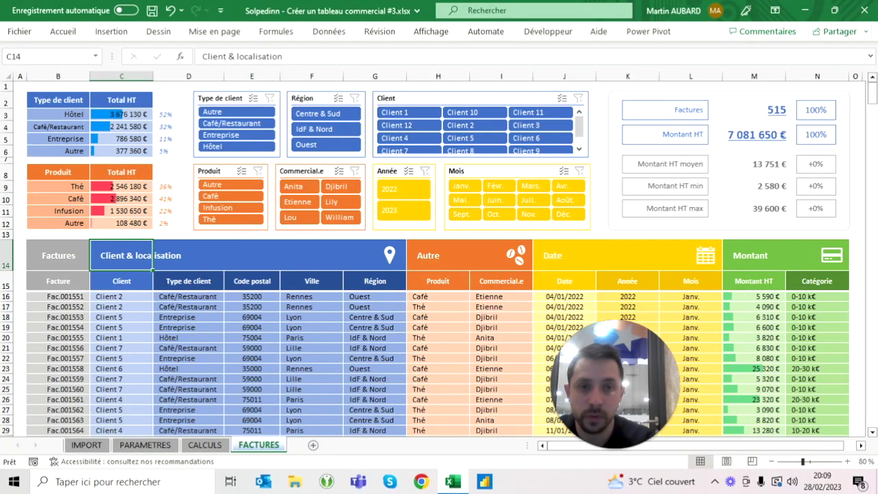
{"action": "left_click", "coordinate": [87, 445]}
{"action": "left_click", "coordinate": [611, 97]}
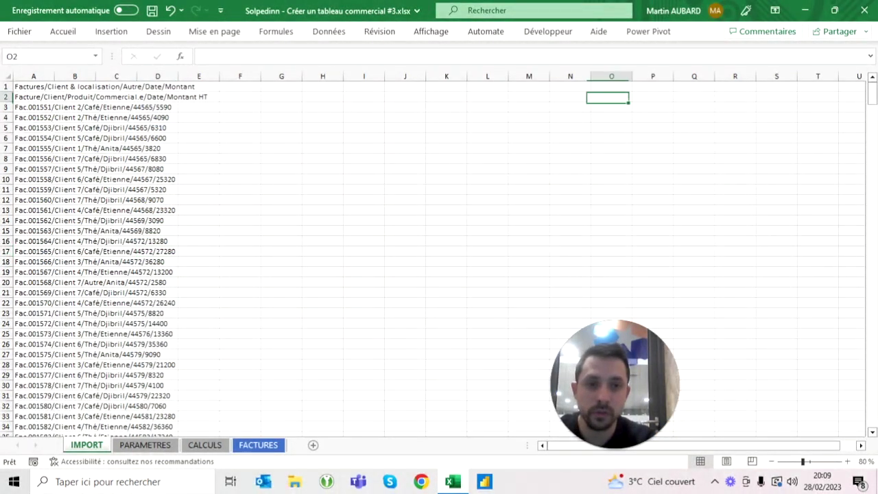
Paste the dashboard screenshot at O2, set its height to 10 cm and nudge it into place
{"action": "key", "text": "ctrl+v"}
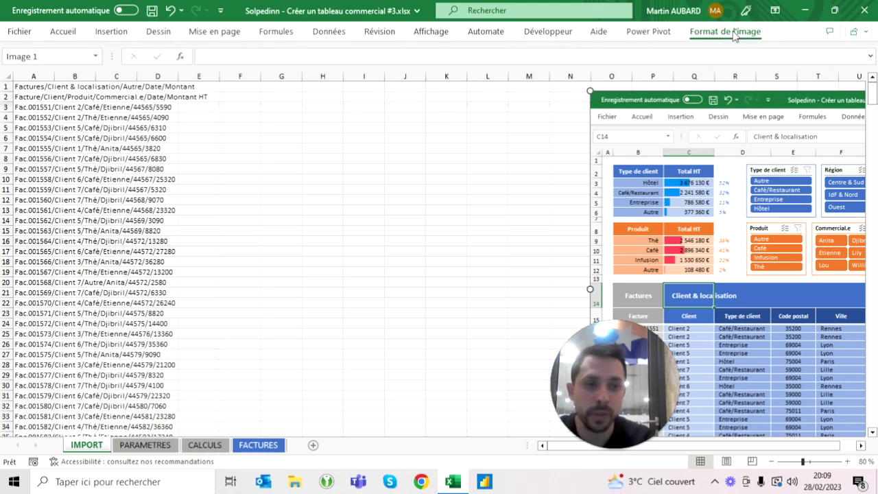
{"action": "left_click", "coordinate": [725, 31]}
{"action": "left_click", "coordinate": [809, 57]}
{"action": "type", "text": "10"}
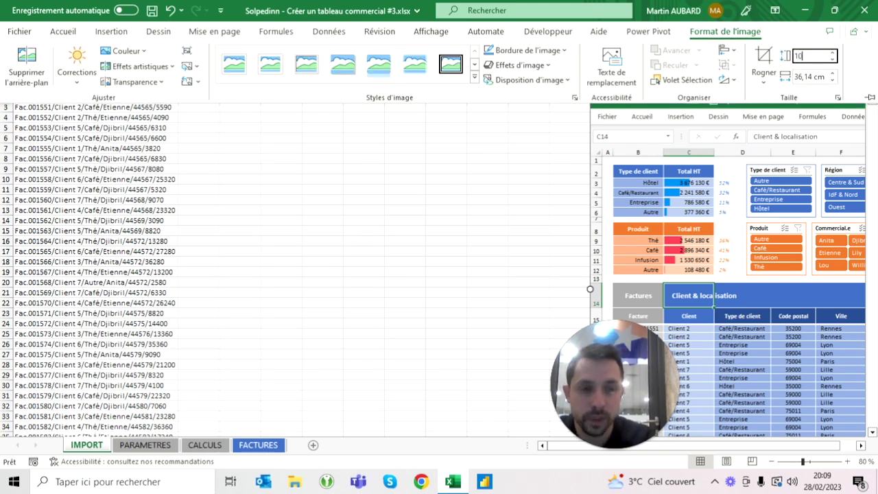
{"action": "key", "text": "Return"}
{"action": "key", "text": "ctrl+F1"}
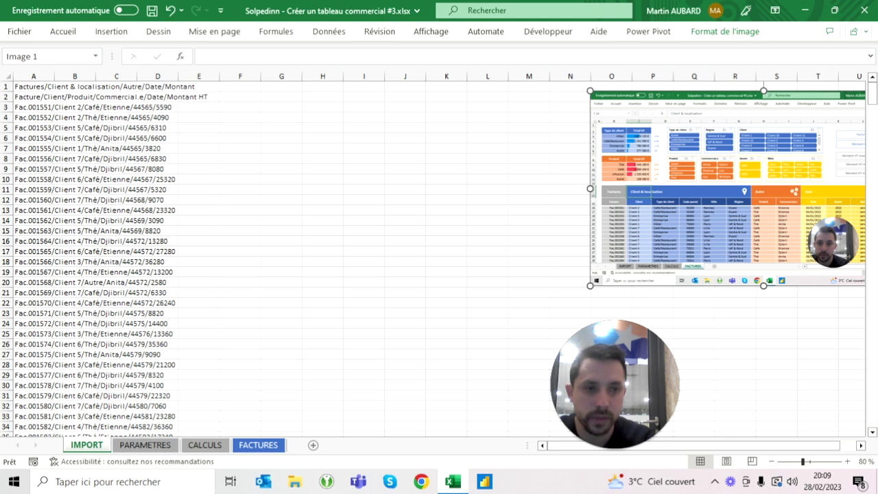
{"action": "key", "text": "Left"}
{"action": "key", "text": "Left"}
{"action": "key", "text": "Left"}
{"action": "key", "text": "Left"}
{"action": "key", "text": "Left"}
{"action": "key", "text": "Left"}
{"action": "key", "text": "Left"}
{"action": "key", "text": "Left"}
{"action": "key", "text": "Left"}
{"action": "key", "text": "Left"}
{"action": "key", "text": "Left"}
{"action": "key", "text": "Left"}
{"action": "key", "text": "Left"}
{"action": "key", "text": "Left"}
{"action": "key", "text": "Right"}
{"action": "key", "text": "Right"}
{"action": "key", "text": "Right"}
{"action": "key", "text": "Right"}
{"action": "key", "text": "Right"}
{"action": "key", "text": "Right"}
{"action": "key", "text": "Escape"}
Set the screenshot's properties to Don't move or size with cells
{"action": "right_click", "coordinate": [720, 131]}
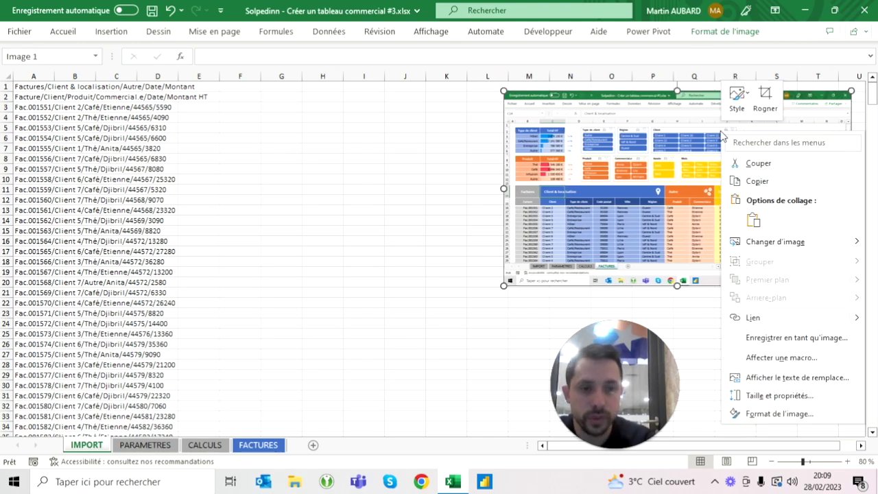
{"action": "left_click", "coordinate": [782, 396]}
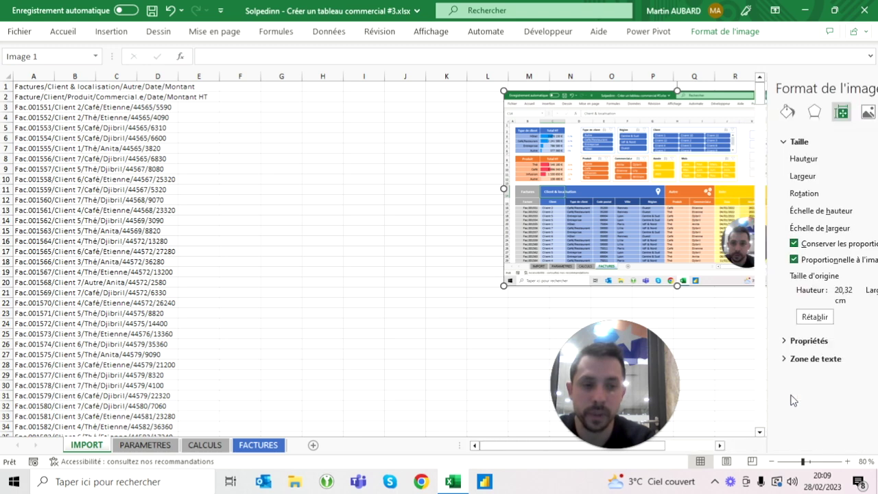
{"action": "left_click", "coordinate": [749, 343]}
{"action": "left_click", "coordinate": [739, 380]}
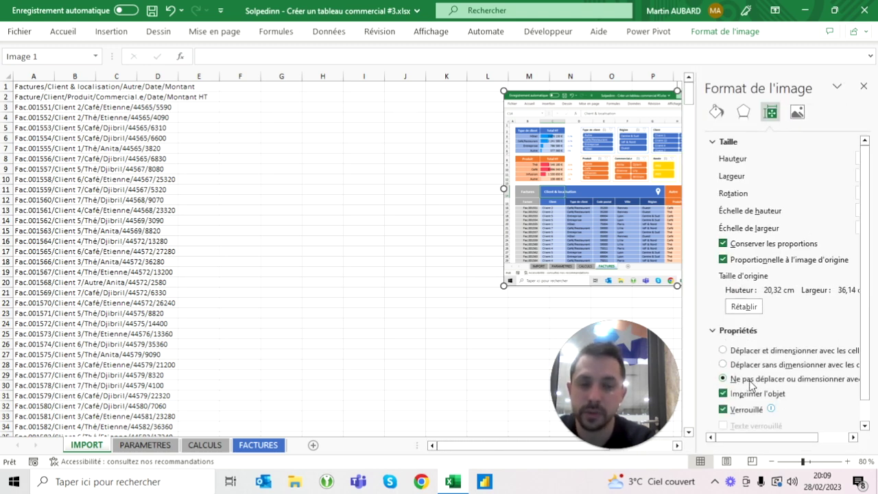
{"action": "key", "text": "Escape"}
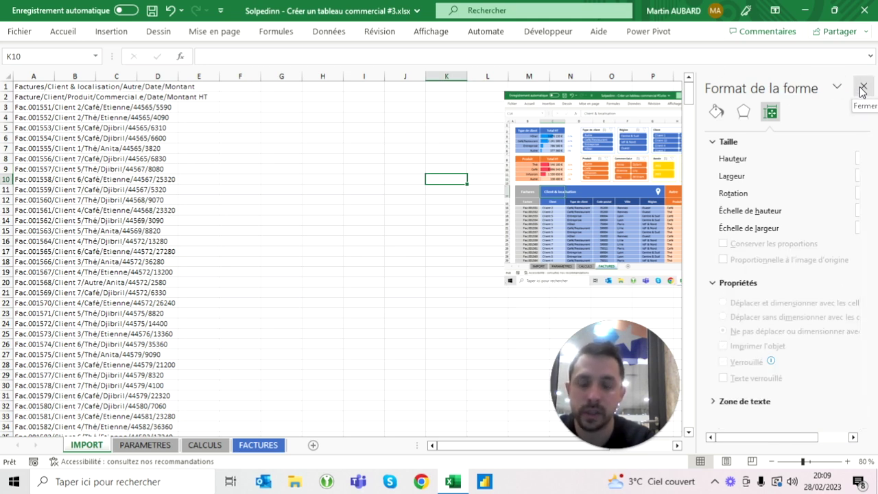
{"action": "left_click", "coordinate": [863, 89]}
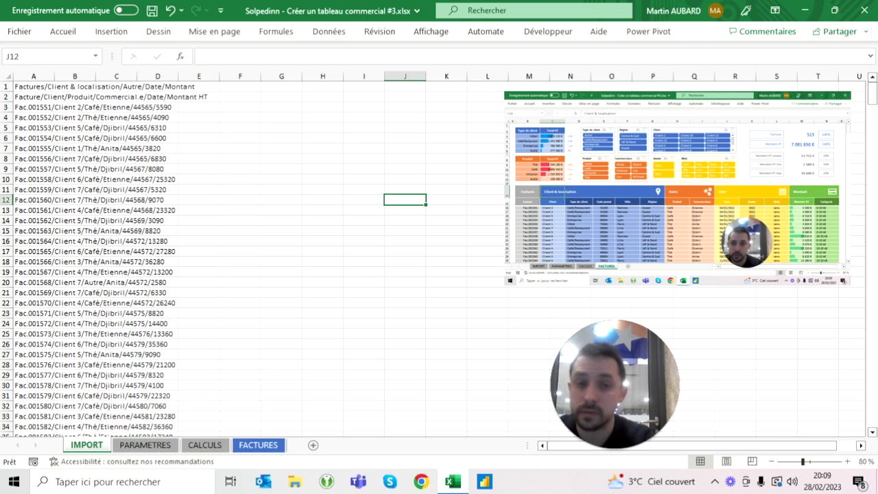
Widen column A to fit the raw text, then undo back to the narrow width
{"action": "left_click", "coordinate": [240, 200]}
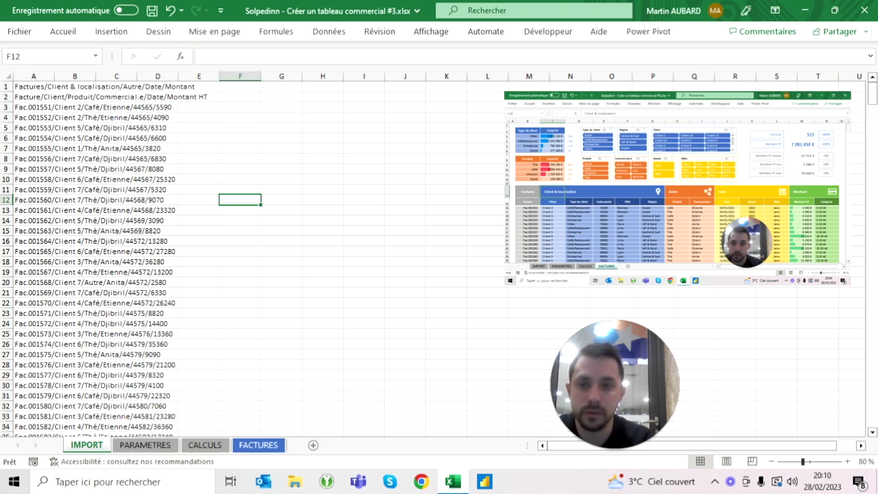
{"action": "left_click", "coordinate": [33, 76]}
{"action": "left_click_drag", "start_coordinate": [55, 76], "coordinate": [316, 76]}
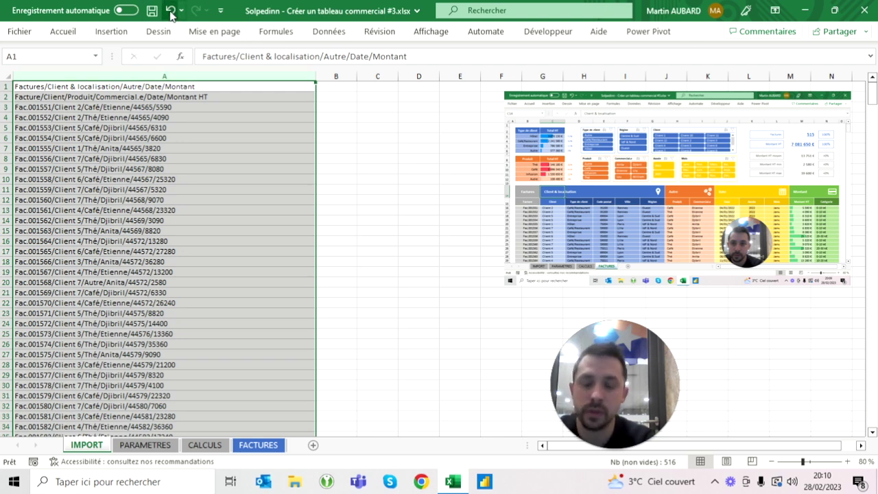
{"action": "left_click", "coordinate": [170, 10]}
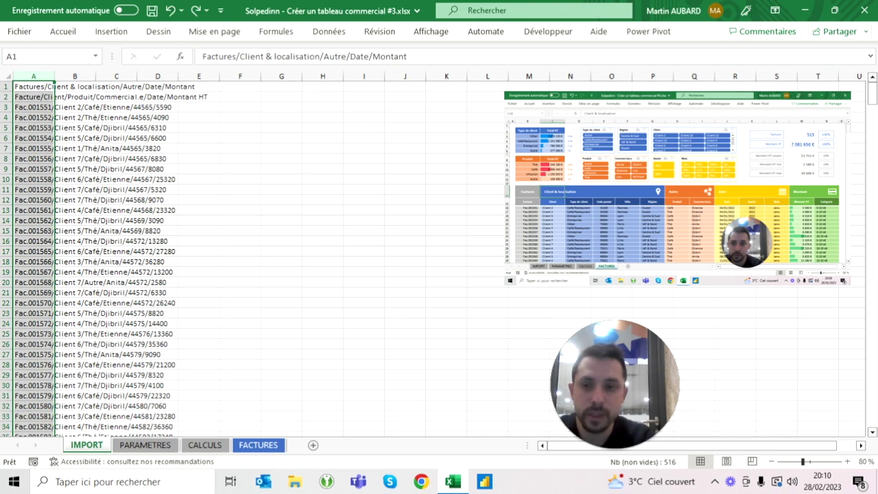
{"action": "left_click", "coordinate": [117, 200]}
Compare with FACTURES, then select the invoice lines in column A down to the last entry
{"action": "left_click", "coordinate": [46, 76]}
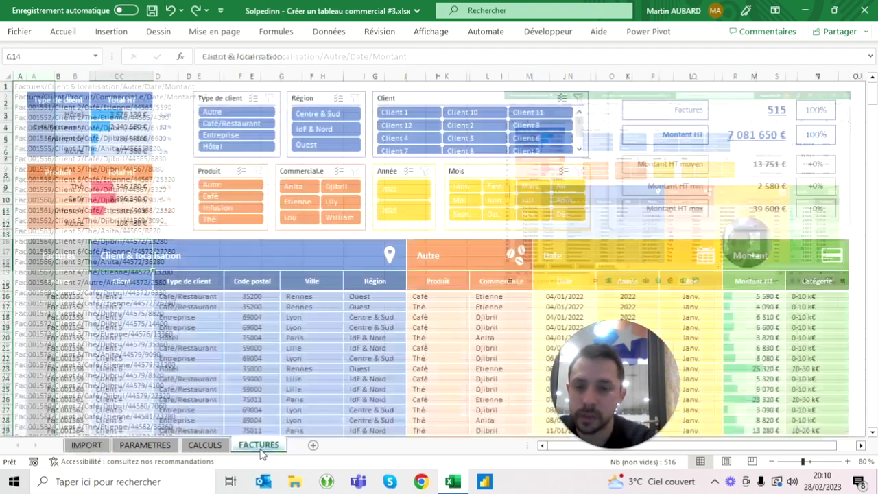
{"action": "left_click", "coordinate": [258, 444]}
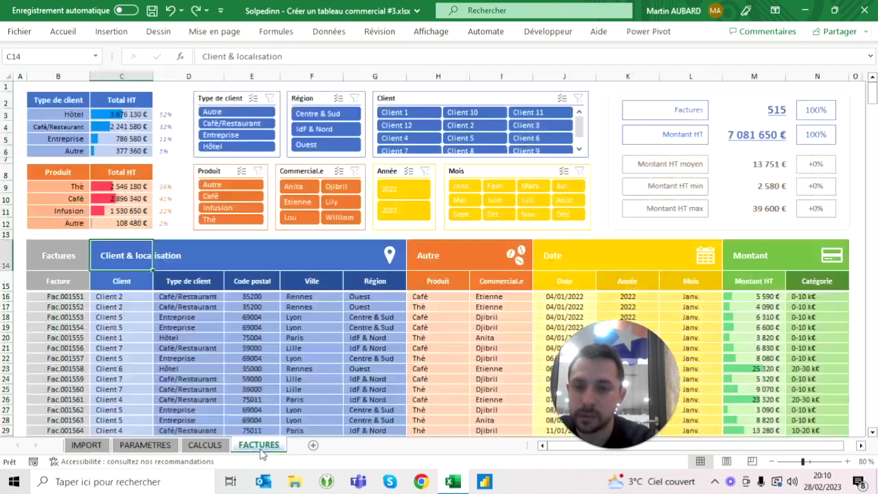
{"action": "left_click", "coordinate": [88, 444]}
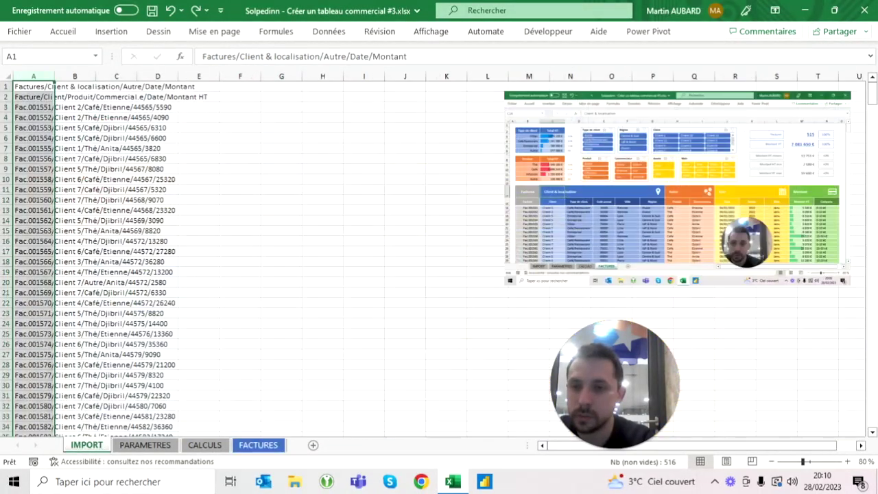
{"action": "left_click", "coordinate": [253, 446]}
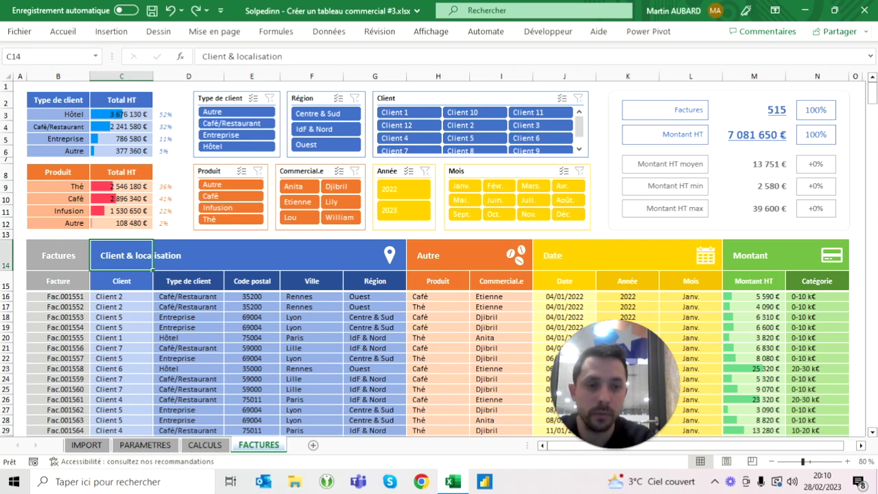
{"action": "left_click", "coordinate": [88, 445]}
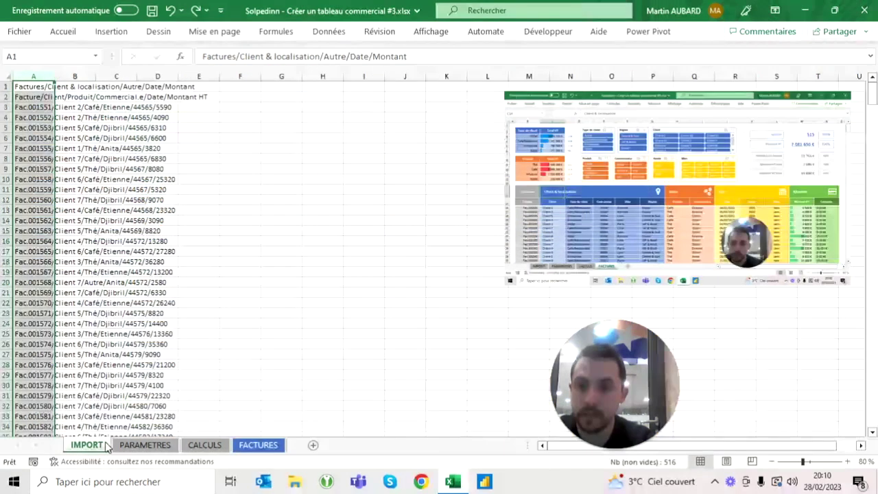
{"action": "left_click", "coordinate": [117, 107]}
{"action": "key", "text": "ctrl+Home"}
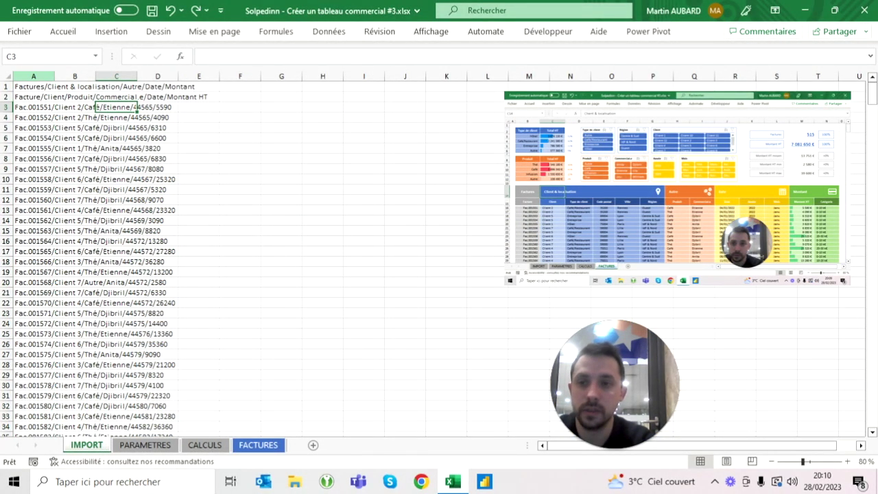
{"action": "key", "text": "ctrl+shift+Down"}
{"action": "left_click", "coordinate": [64, 32]}
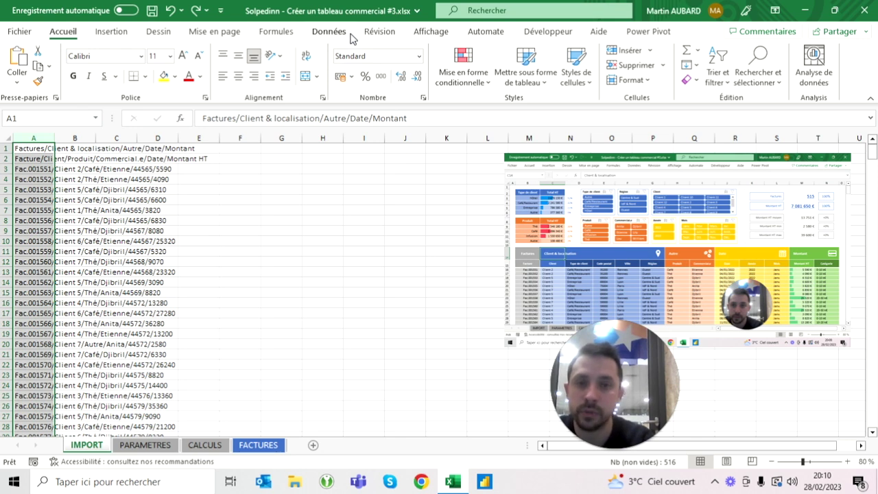
Run Convertir on column A as Délimité, using '/' instead of Tabulation as the separator
{"action": "left_click", "coordinate": [328, 35]}
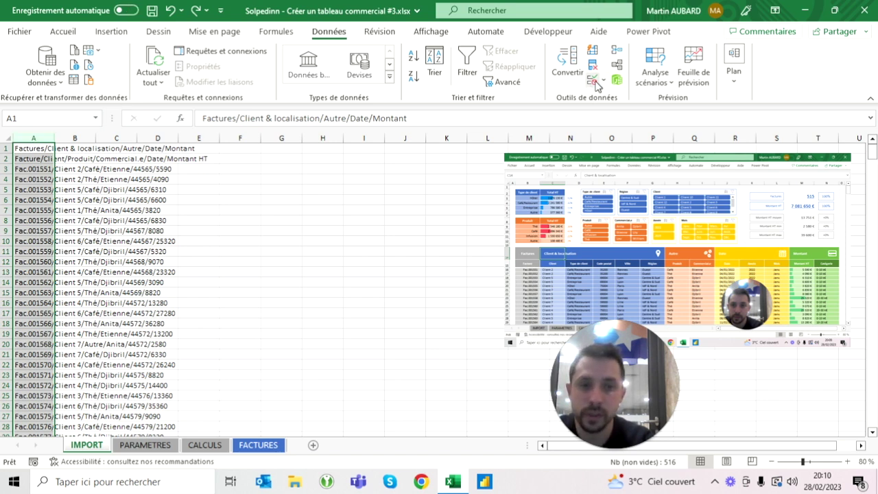
{"action": "left_click", "coordinate": [566, 72]}
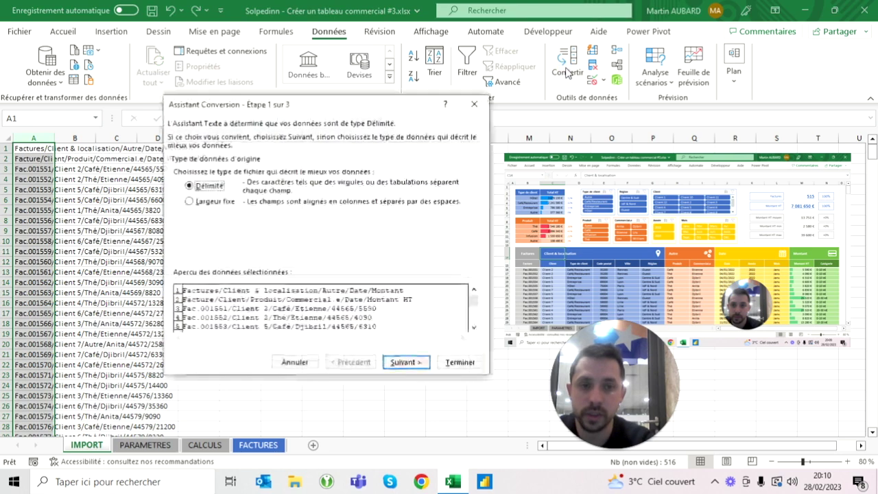
{"action": "left_click", "coordinate": [404, 364]}
{"action": "left_click", "coordinate": [177, 162]}
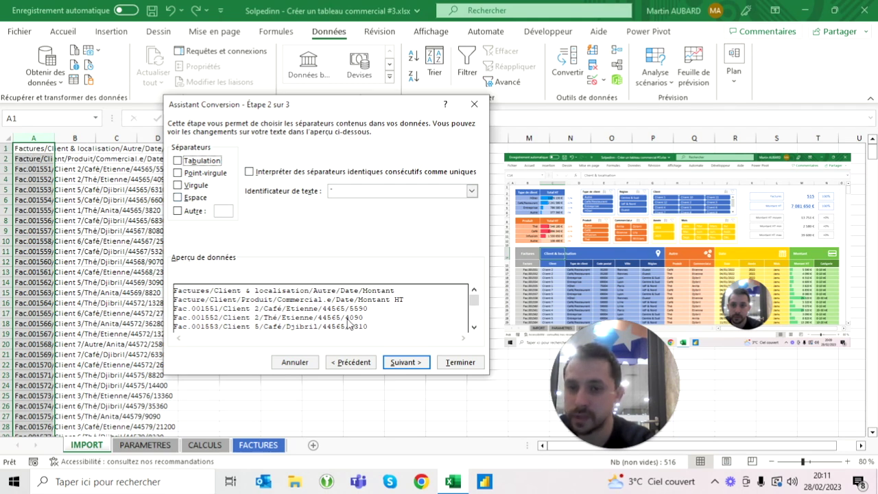
{"action": "left_click", "coordinate": [186, 214]}
{"action": "type", "text": "/"}
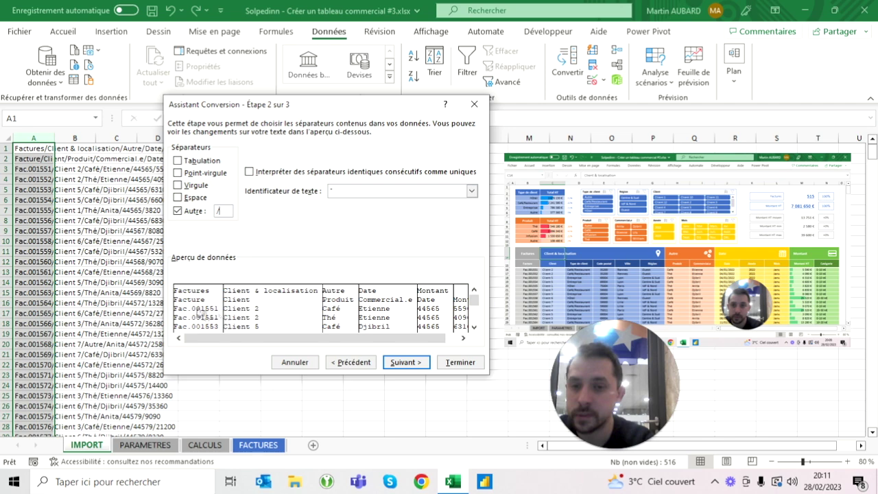
{"action": "left_click", "coordinate": [460, 362]}
{"action": "left_click", "coordinate": [241, 221]}
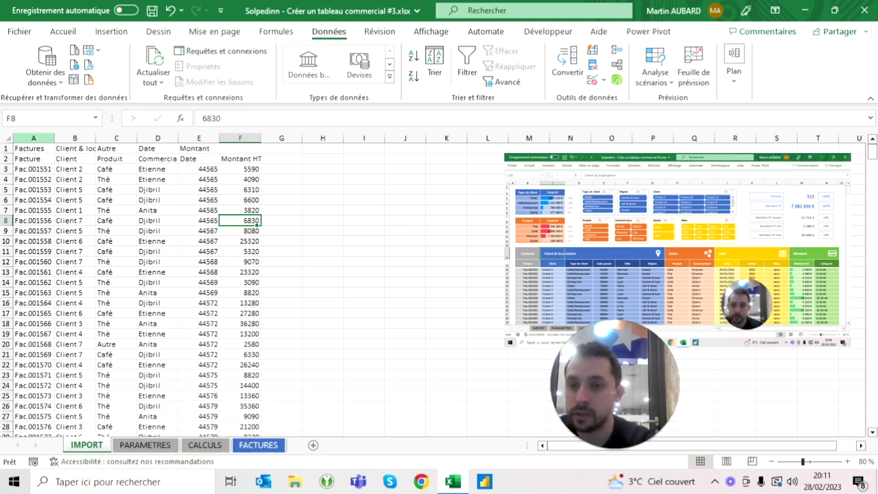
Review the Facture, Client, Produit, Commercial, Date and Montant HT headers, then view FACTURES
{"action": "left_click", "coordinate": [240, 137]}
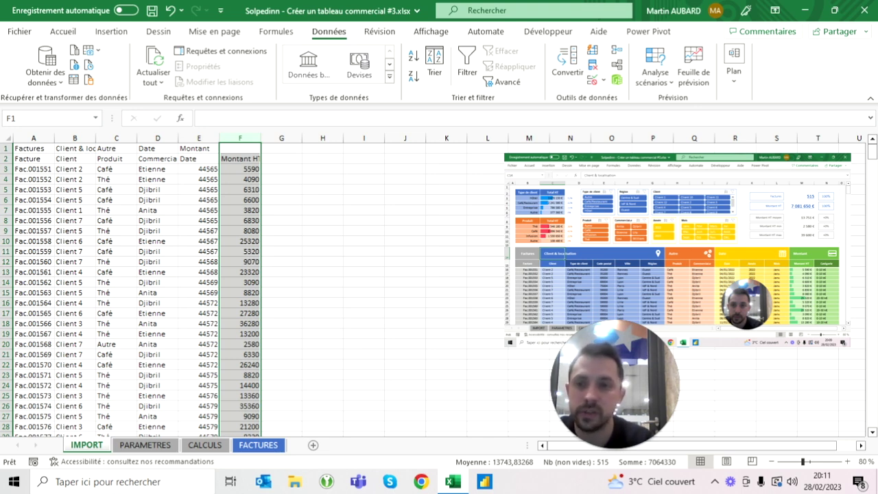
{"action": "left_click", "coordinate": [33, 159]}
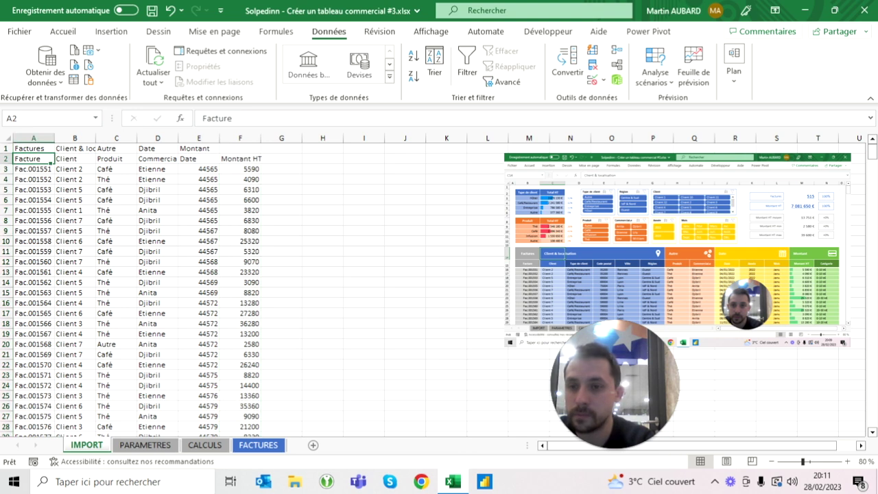
{"action": "left_click", "coordinate": [75, 158]}
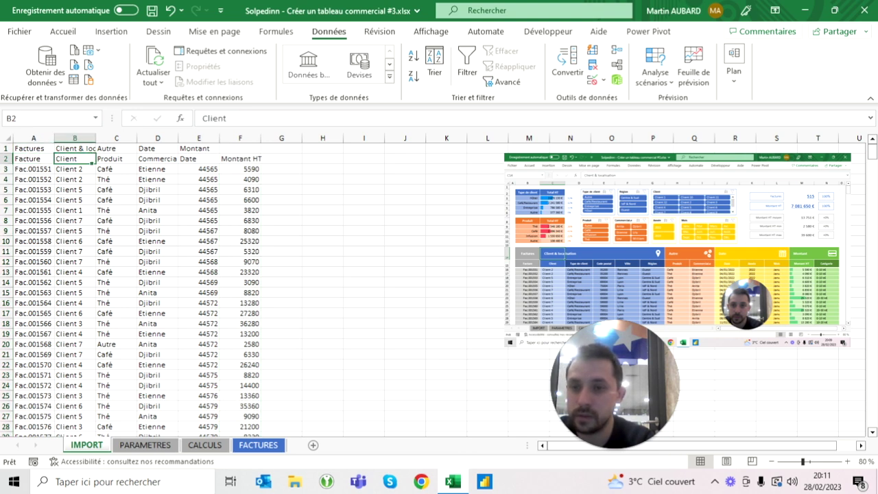
{"action": "left_click", "coordinate": [116, 159]}
{"action": "left_click", "coordinate": [157, 159]}
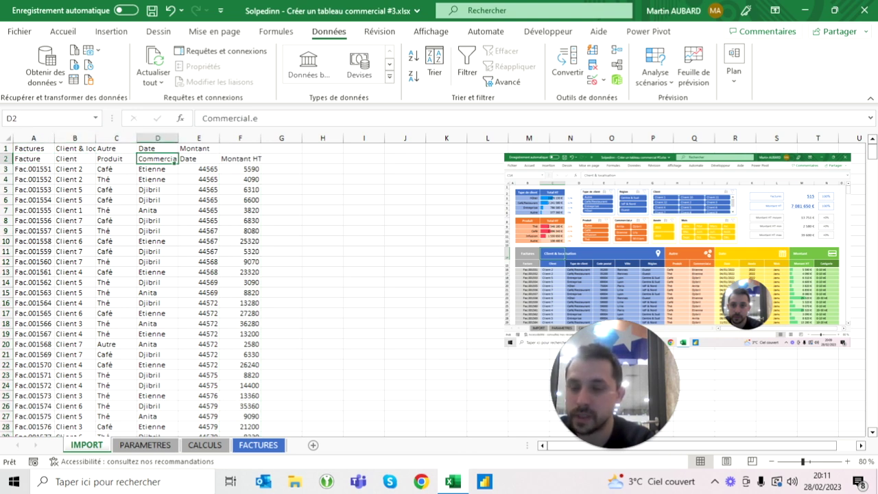
{"action": "left_click", "coordinate": [199, 159]}
{"action": "left_click", "coordinate": [214, 170]}
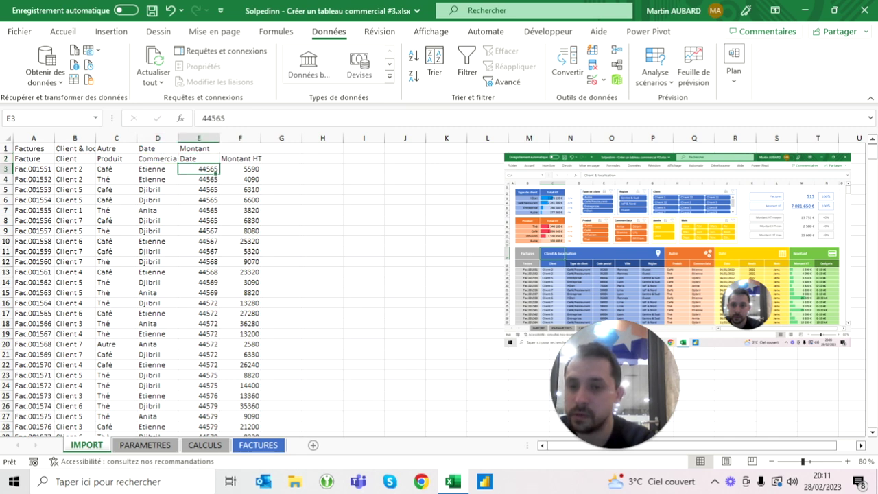
{"action": "left_click", "coordinate": [256, 159]}
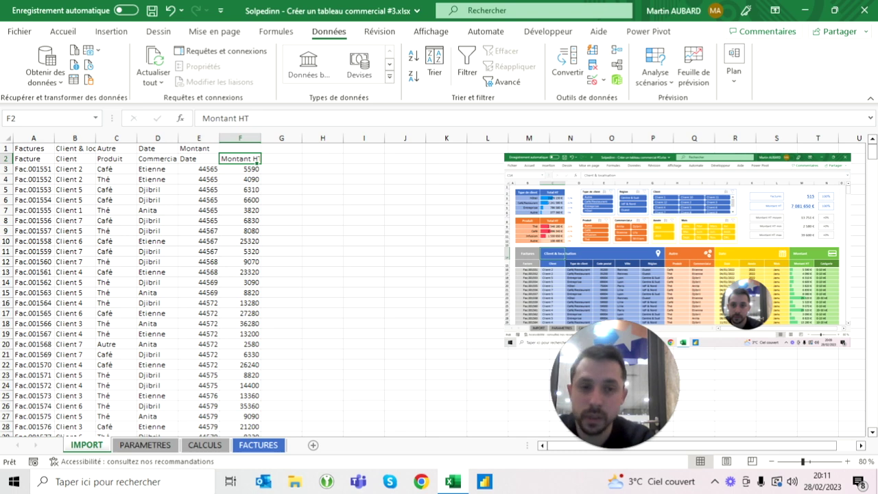
{"action": "left_click", "coordinate": [7, 148]}
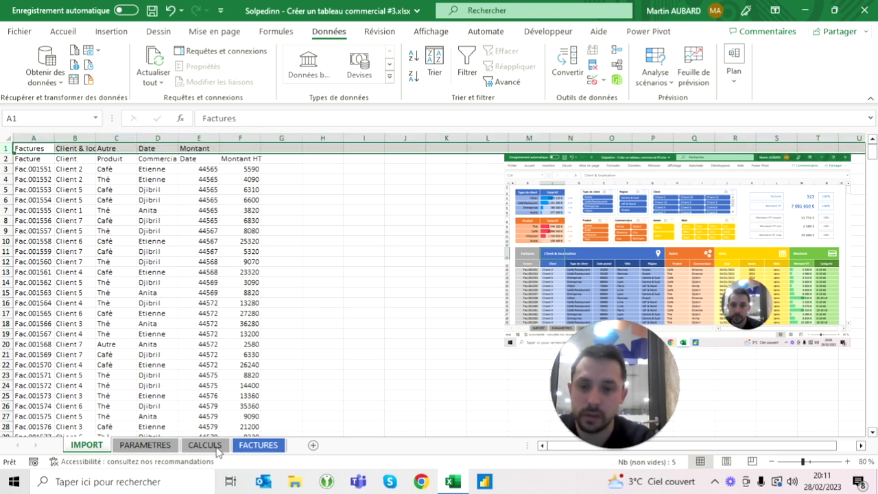
{"action": "left_click", "coordinate": [259, 446]}
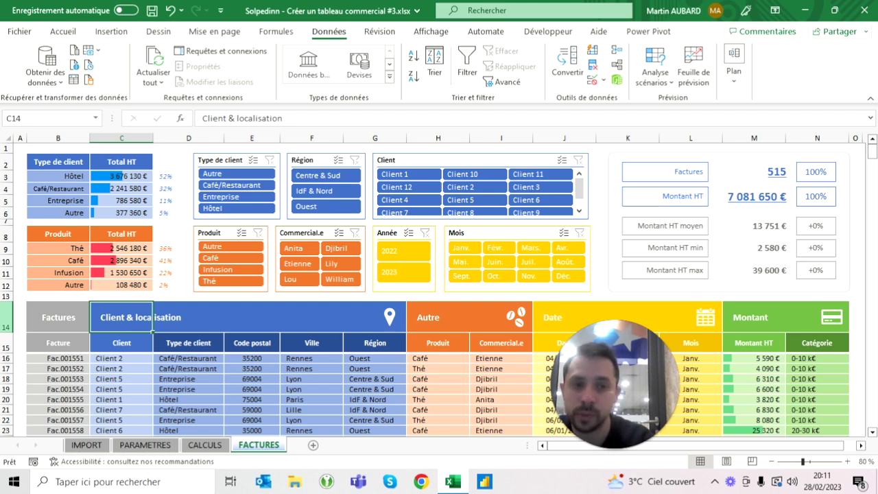
Insert a blank column A and blank rows above so the IMPORT table starts at B14
{"action": "left_click", "coordinate": [89, 444]}
{"action": "key", "text": "ctrl+space"}
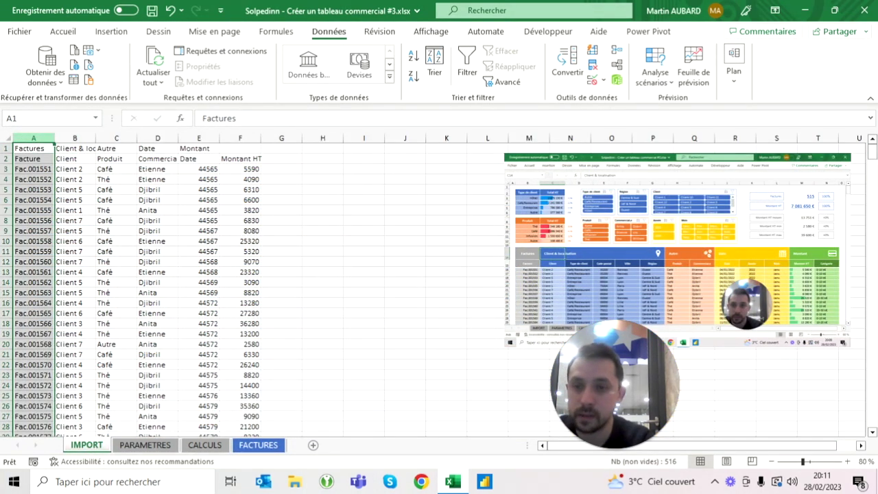
{"action": "key", "text": "ctrl+plus"}
{"action": "key", "text": "shift+space"}
{"action": "key", "text": "ctrl+plus"}
{"action": "key", "text": "ctrl+plus"}
{"action": "key", "text": "ctrl+plus"}
{"action": "key", "text": "ctrl+plus"}
{"action": "key", "text": "ctrl+plus"}
{"action": "key", "text": "ctrl+plus"}
{"action": "key", "text": "ctrl+plus"}
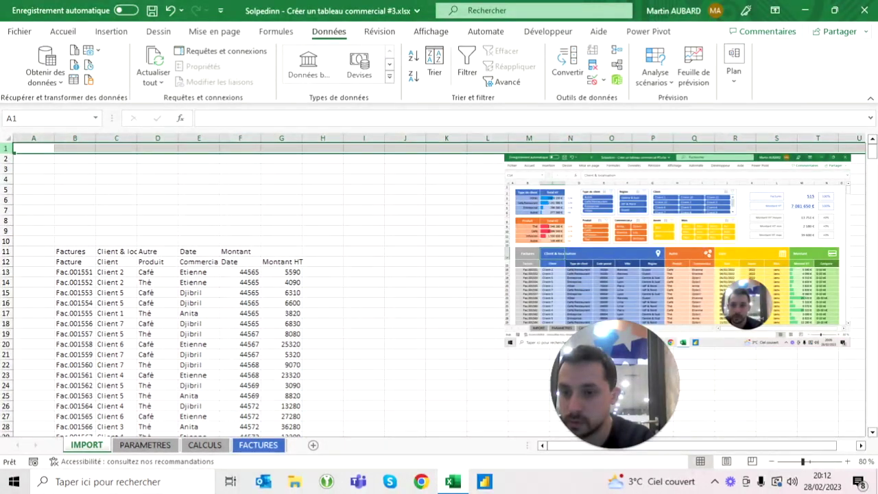
{"action": "key", "text": "ctrl+plus"}
{"action": "key", "text": "ctrl+plus"}
{"action": "key", "text": "ctrl+plus"}
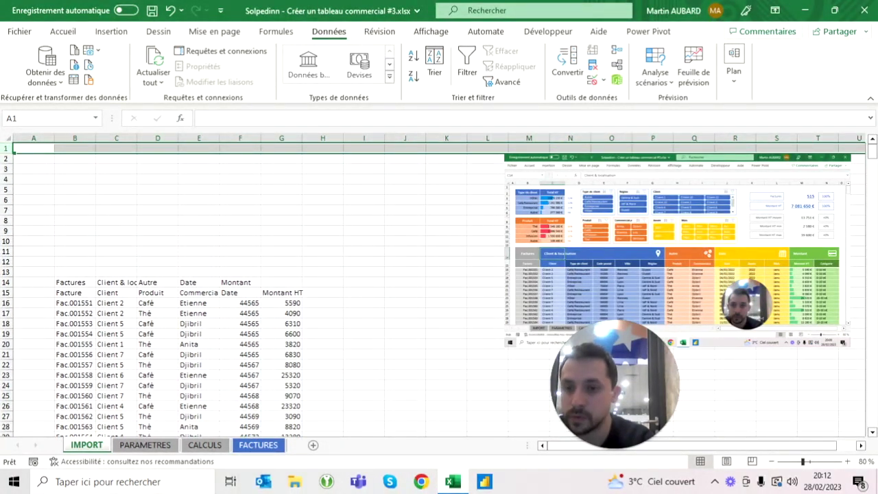
{"action": "left_click", "coordinate": [75, 282]}
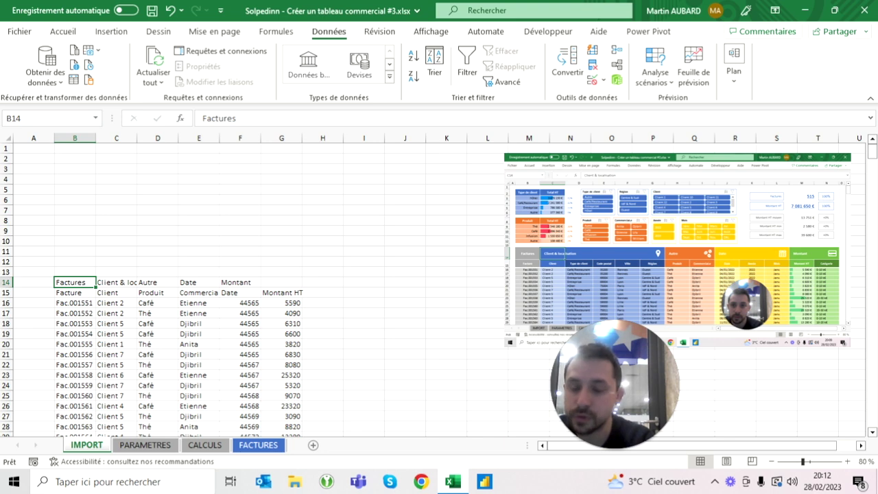
Select the invoice data range B15:G529 starting from the Facture header
{"action": "left_click", "coordinate": [75, 292]}
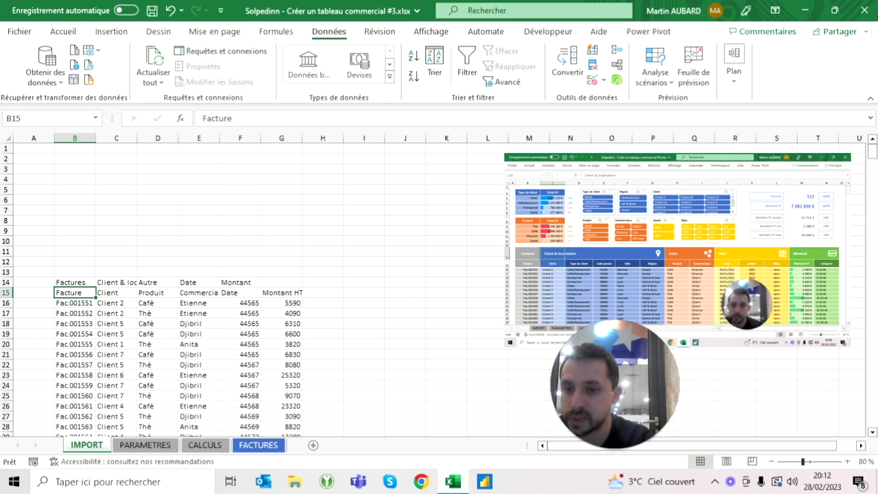
{"action": "left_click", "coordinate": [75, 281]}
{"action": "left_click", "coordinate": [75, 292]}
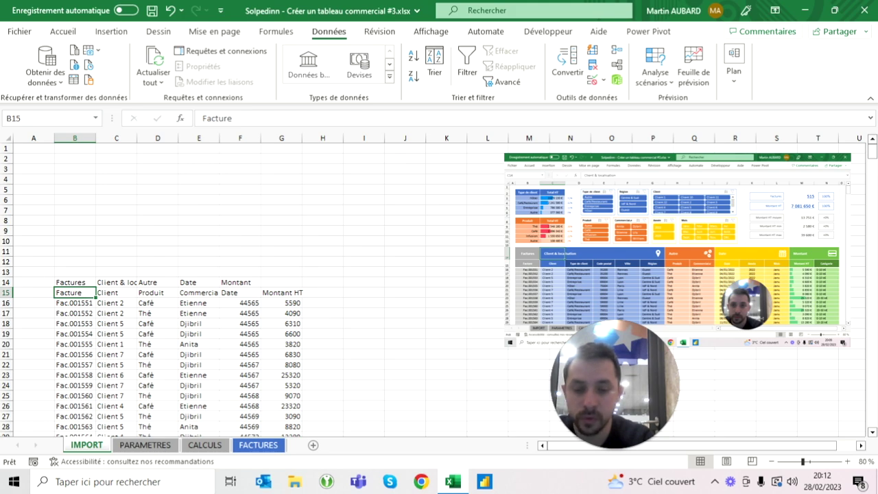
{"action": "key", "text": "ctrl+shift+Down"}
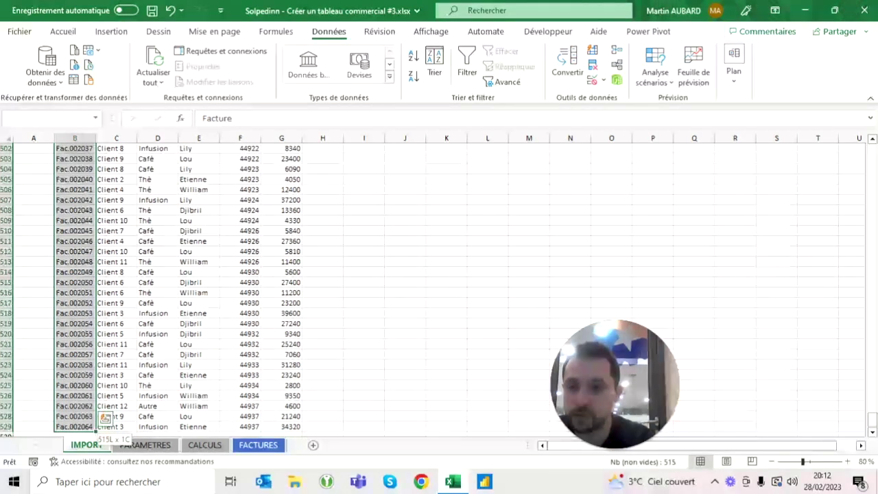
{"action": "key", "text": "ctrl+shift+Right"}
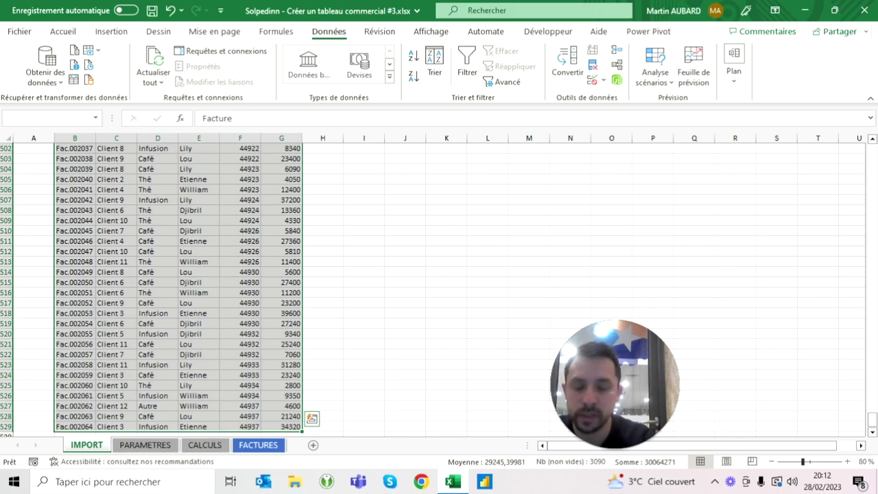
{"action": "scroll", "coordinate": [439, 288], "scroll_direction": "up", "scroll_amount": 20}
{"action": "scroll", "coordinate": [439, 288], "scroll_direction": "up", "scroll_amount": 20}
{"action": "scroll", "coordinate": [439, 288], "scroll_direction": "up", "scroll_amount": 20}
{"action": "scroll", "coordinate": [439, 288], "scroll_direction": "up", "scroll_amount": 20}
{"action": "scroll", "coordinate": [439, 289], "scroll_direction": "up", "scroll_amount": 20}
{"action": "scroll", "coordinate": [439, 289], "scroll_direction": "up", "scroll_amount": 20}
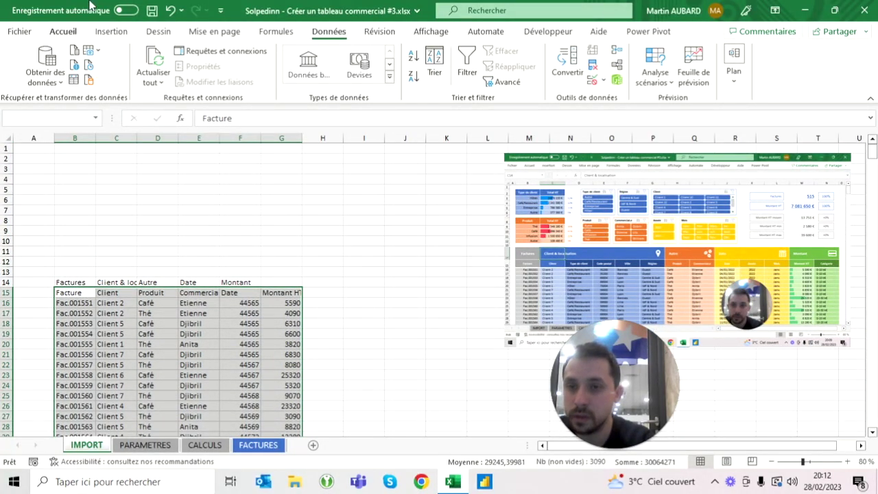
Format B15:G529 as a table with headers in a grey medium style
{"action": "left_click", "coordinate": [69, 32]}
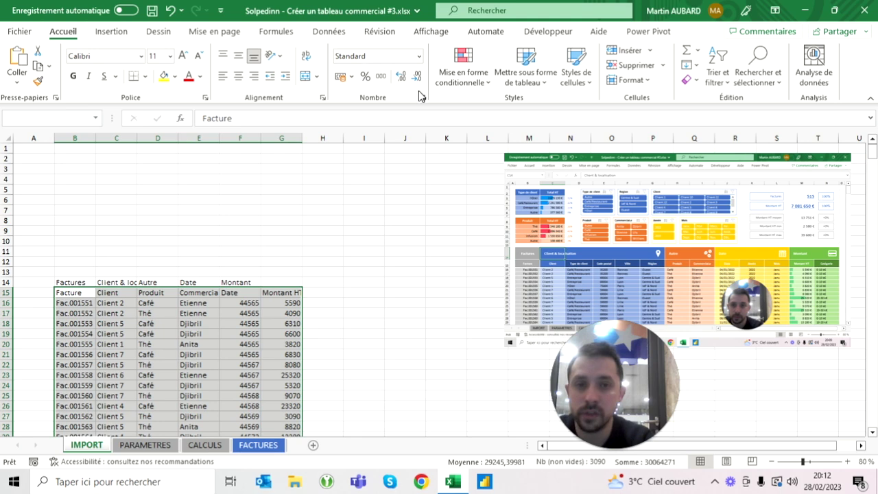
{"action": "left_click", "coordinate": [524, 81]}
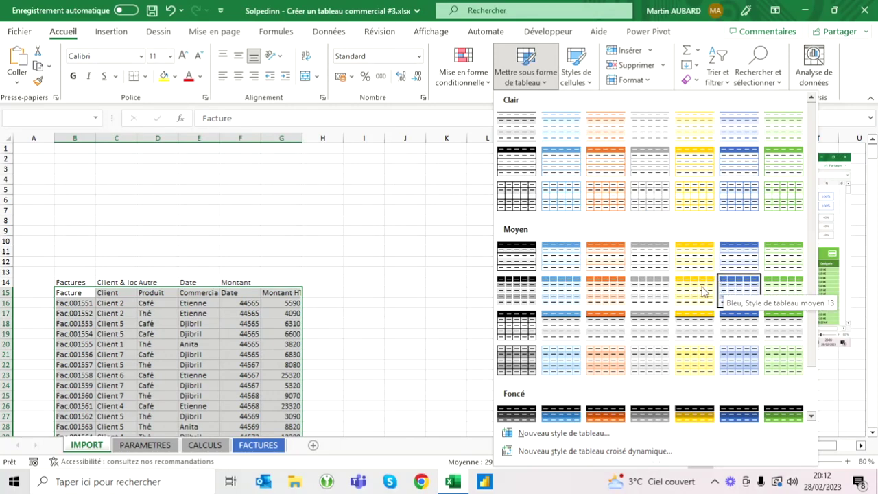
{"action": "left_click", "coordinate": [650, 291]}
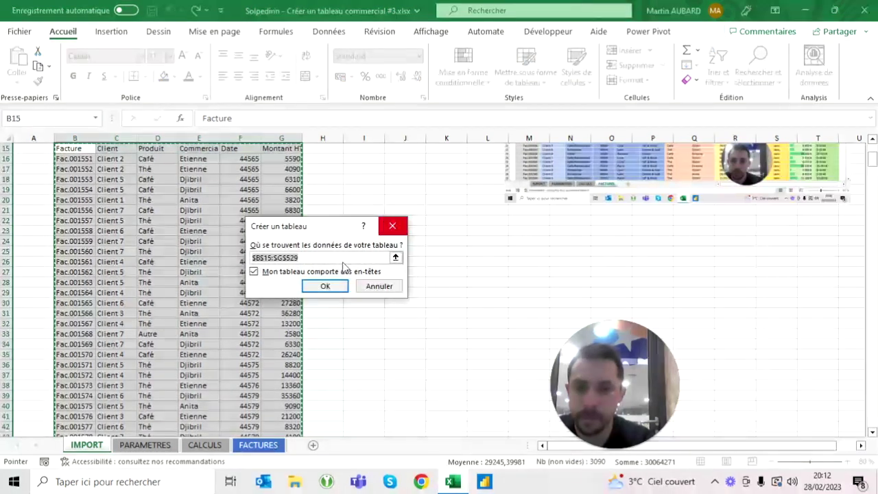
{"action": "left_click", "coordinate": [317, 286]}
{"action": "scroll", "coordinate": [192, 288], "scroll_direction": "up", "scroll_amount": 5}
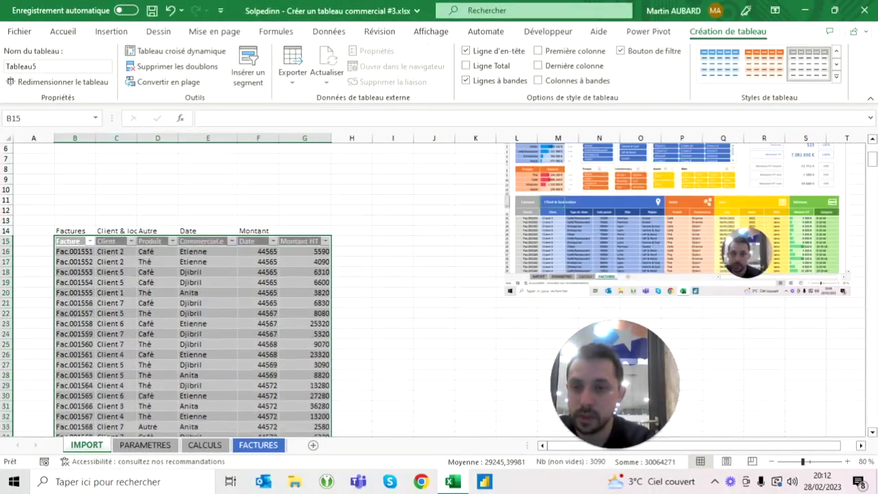
{"action": "left_click", "coordinate": [75, 282]}
{"action": "left_click_drag", "start_coordinate": [75, 282], "coordinate": [258, 282]}
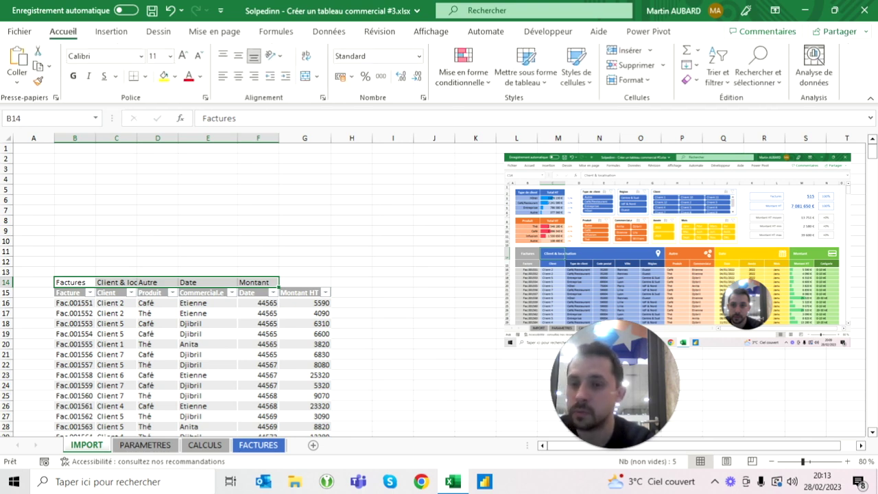
{"action": "left_click", "coordinate": [72, 292]}
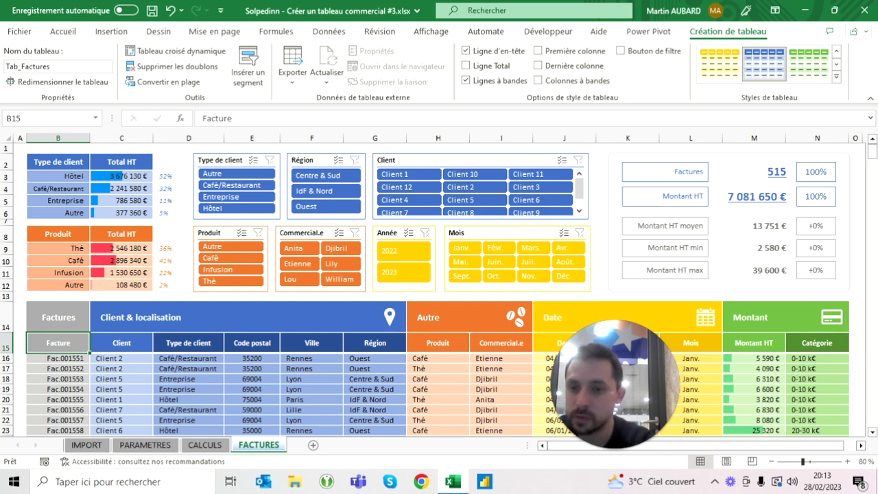
{"action": "left_click", "coordinate": [96, 447]}
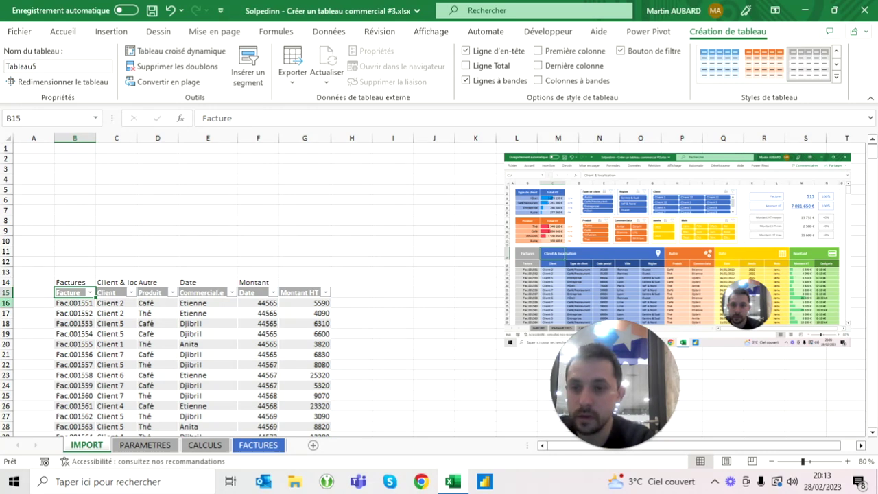
{"action": "left_click", "coordinate": [6, 292]}
Set the header row 15 height to 30, then to 35
{"action": "right_click", "coordinate": [7, 292]}
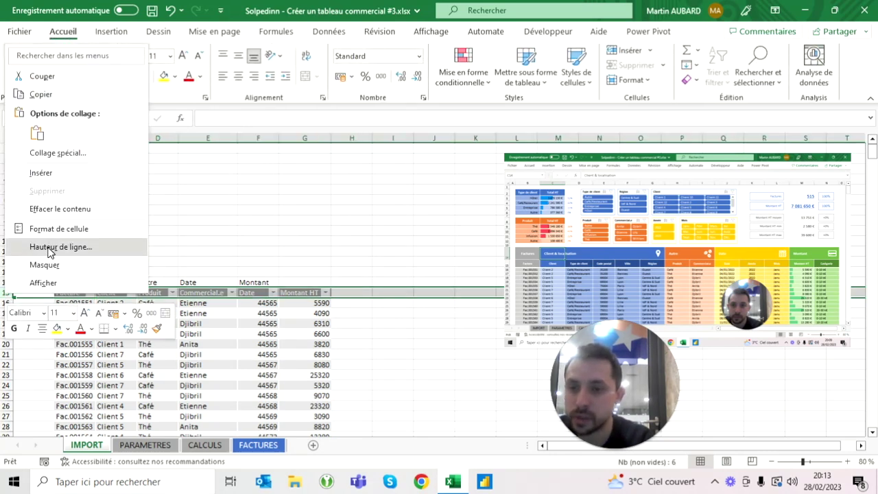
{"action": "left_click", "coordinate": [48, 246]}
{"action": "type", "text": "30"}
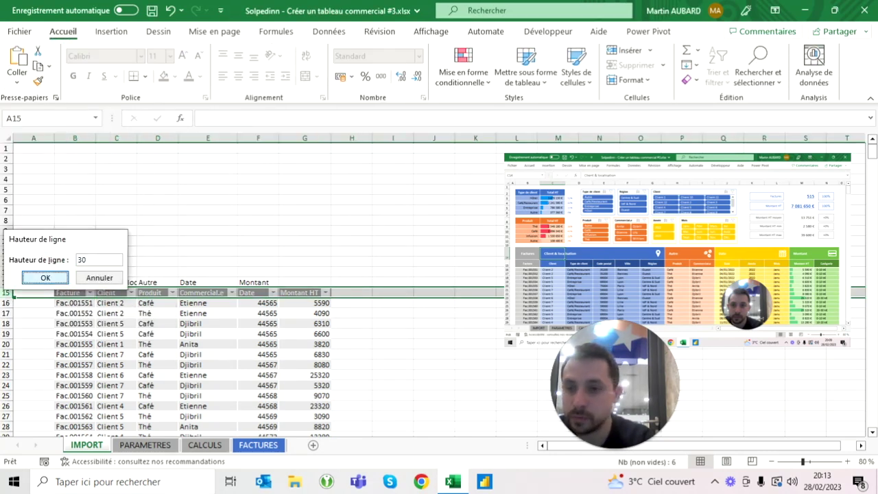
{"action": "key", "text": "Return"}
{"action": "right_click", "coordinate": [7, 298]}
{"action": "left_click", "coordinate": [61, 251]}
{"action": "type", "text": "35"}
{"action": "key", "text": "Return"}
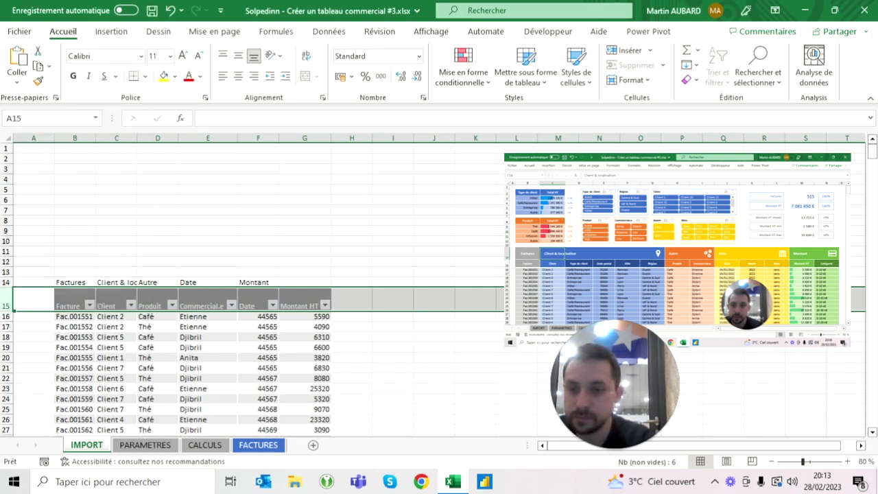
Set title row 14 height to 50, then select columns B–G through the table
{"action": "left_click", "coordinate": [7, 282]}
{"action": "right_click", "coordinate": [7, 282]}
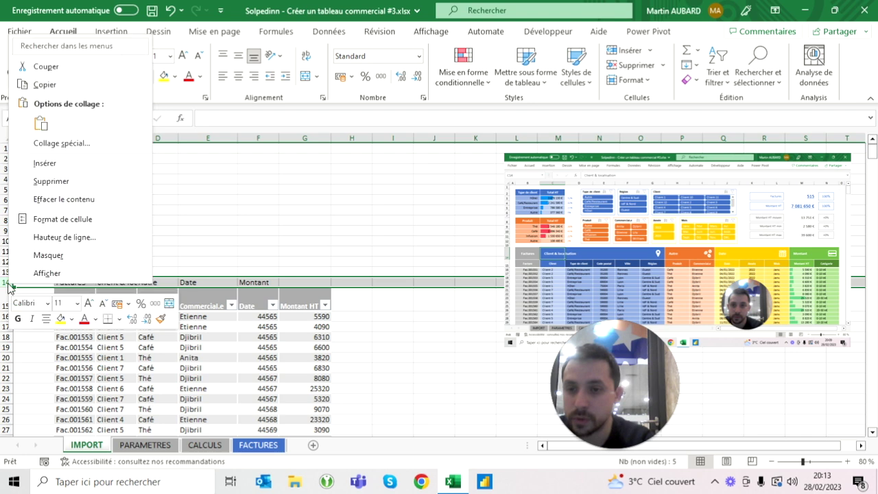
{"action": "left_click", "coordinate": [61, 236]}
{"action": "type", "text": "50"}
{"action": "left_click", "coordinate": [45, 269]}
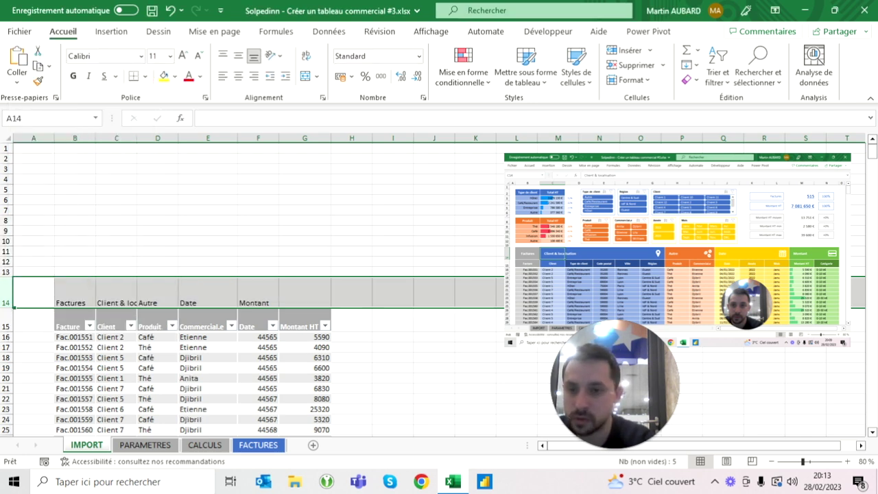
{"action": "left_click", "coordinate": [75, 292]}
{"action": "left_click", "coordinate": [74, 148]}
{"action": "key", "text": "ctrl+shift+Down"}
{"action": "key", "text": "ctrl+shift+Down"}
{"action": "key", "text": "ctrl+shift+Right"}
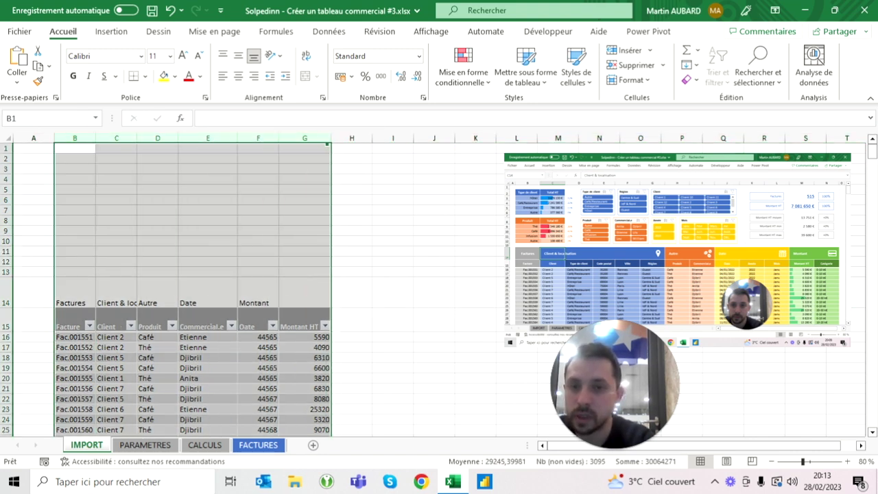
Widen columns B–G equally and centre B14:G15 both horizontally and vertically
{"action": "left_click_drag", "start_coordinate": [278, 138], "coordinate": [309, 138]}
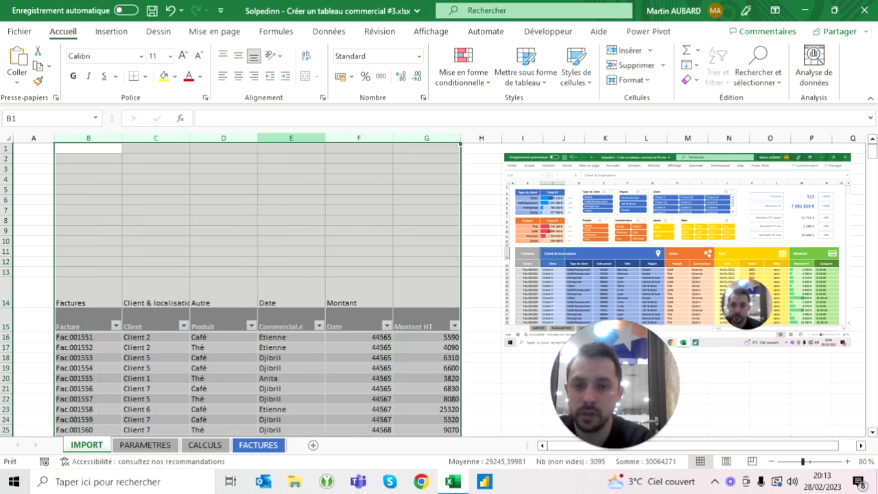
{"action": "left_click", "coordinate": [87, 292]}
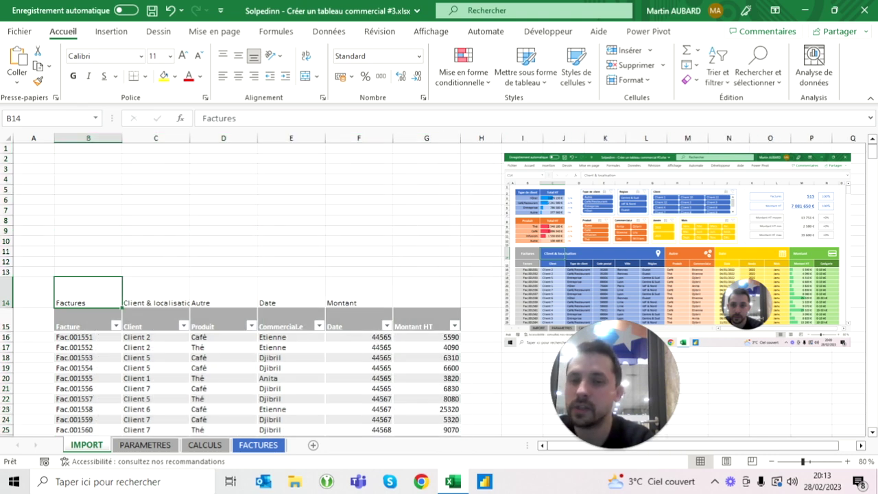
{"action": "left_click_drag", "start_coordinate": [88, 292], "coordinate": [426, 322]}
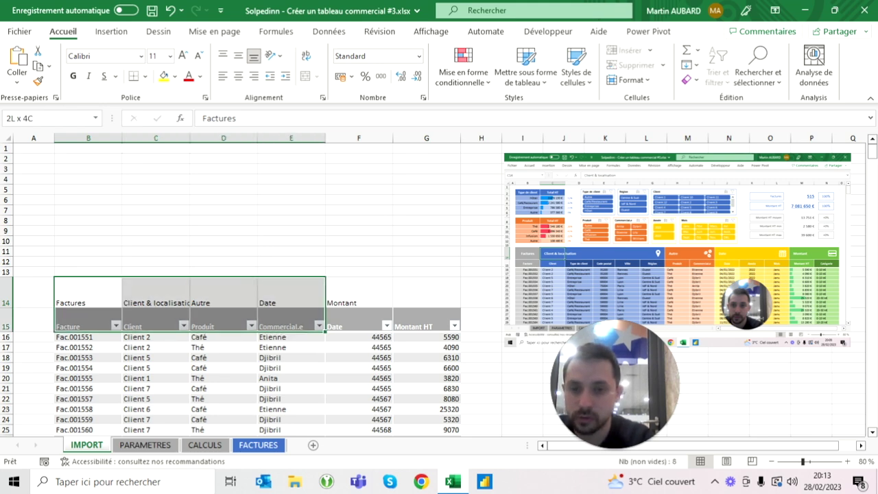
{"action": "left_click", "coordinate": [238, 76]}
{"action": "left_click", "coordinate": [238, 55]}
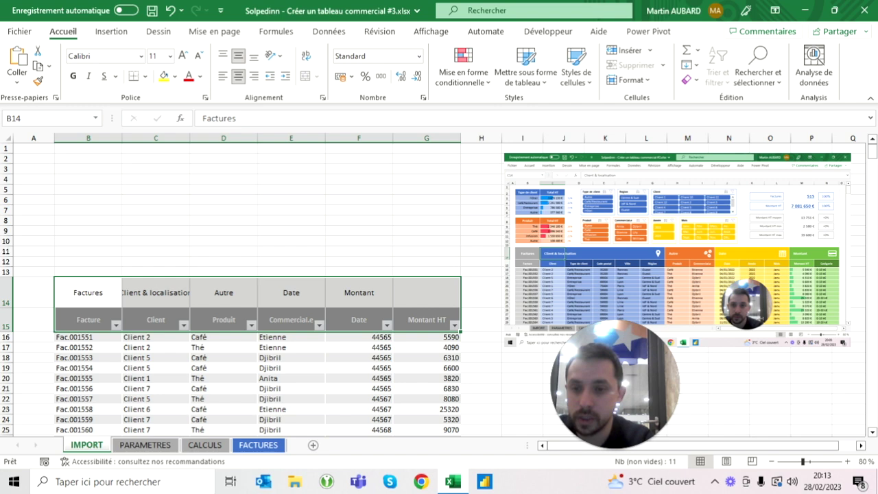
{"action": "left_click", "coordinate": [88, 337]}
{"action": "left_click", "coordinate": [447, 34]}
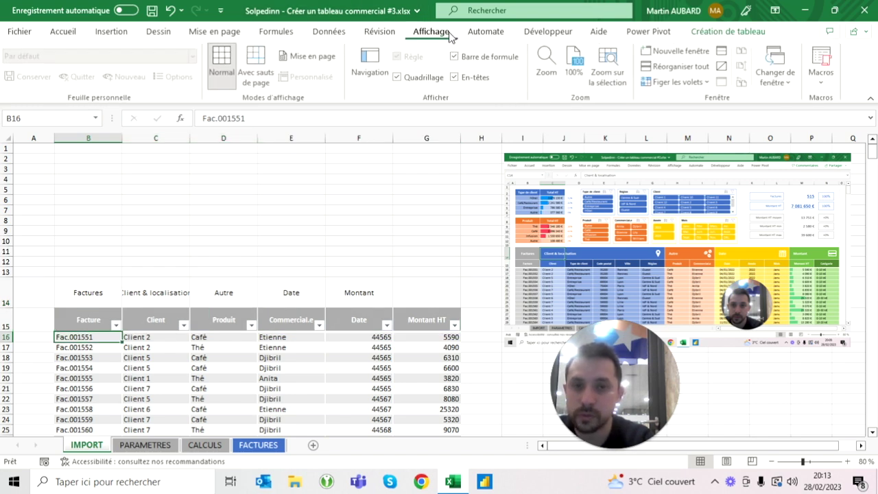
Uncheck Gridlines on the View tab and select the header row B15:G15
{"action": "left_click", "coordinate": [397, 76]}
{"action": "left_click", "coordinate": [156, 210]}
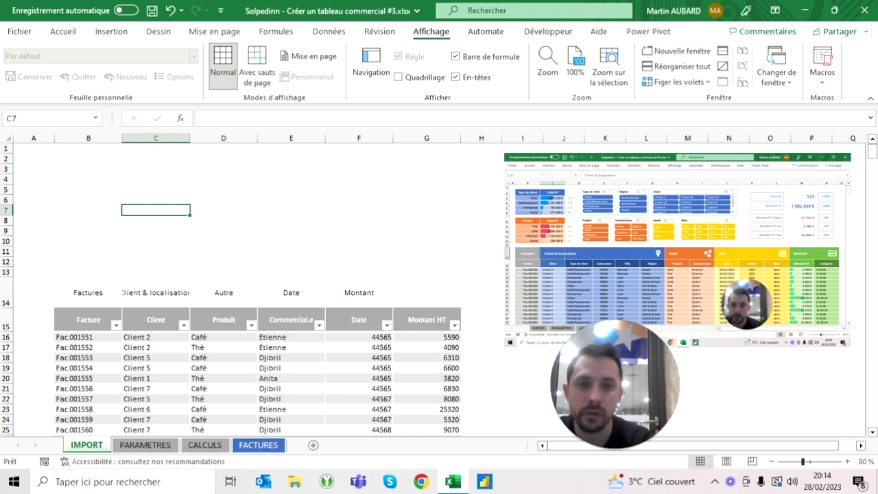
{"action": "left_click_drag", "start_coordinate": [88, 320], "coordinate": [427, 319]}
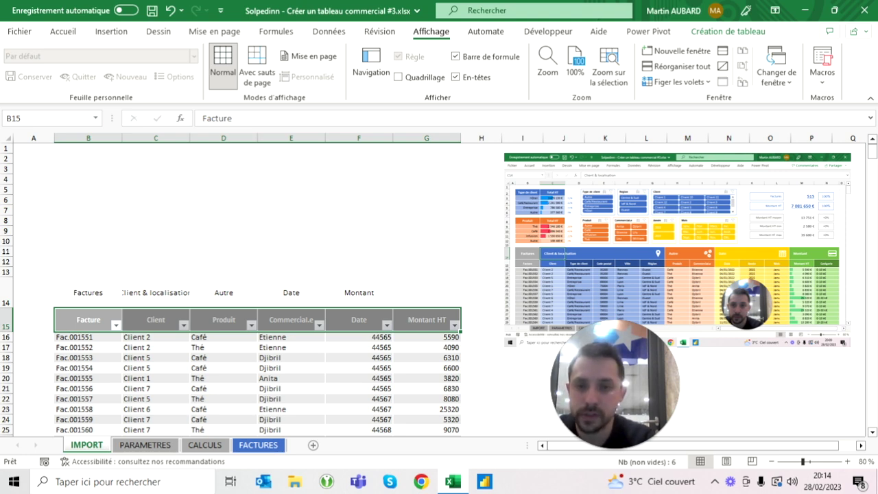
Select the Facture-to-Commercial.e data range B16:E529 and increase its indent
{"action": "left_click", "coordinate": [88, 320]}
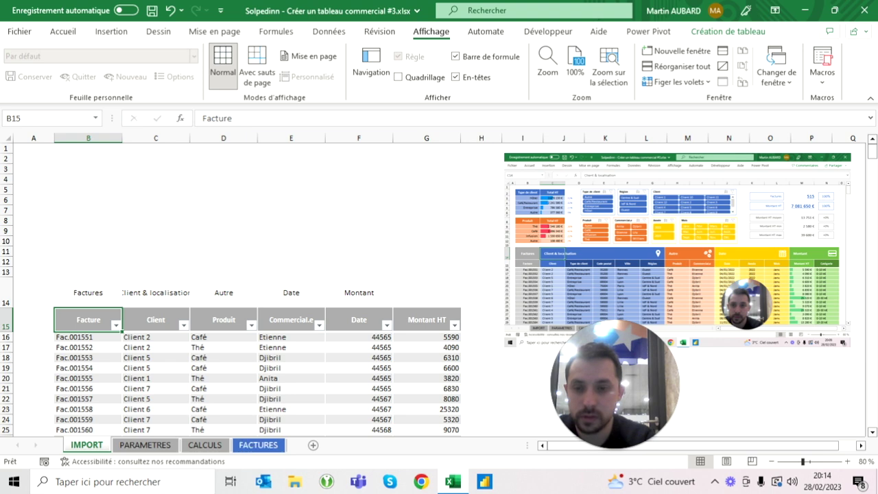
{"action": "left_click", "coordinate": [88, 337]}
{"action": "left_click_drag", "start_coordinate": [88, 337], "coordinate": [358, 347]}
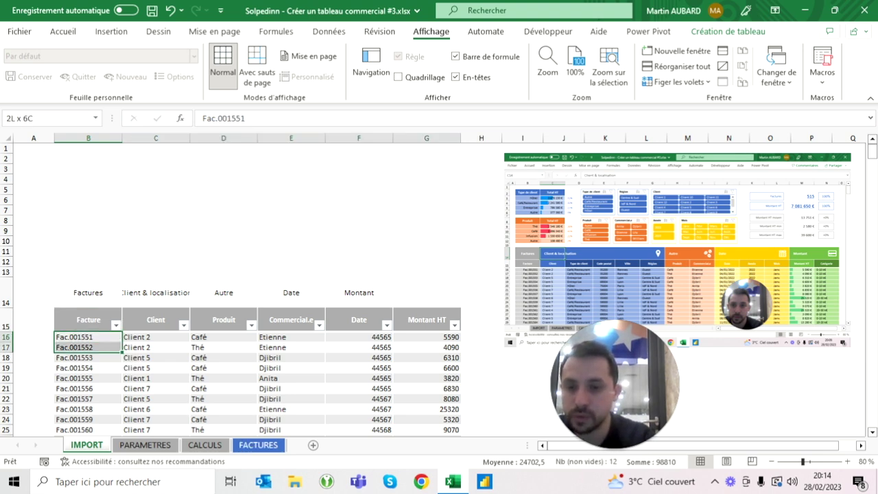
{"action": "key", "text": "shift+Left"}
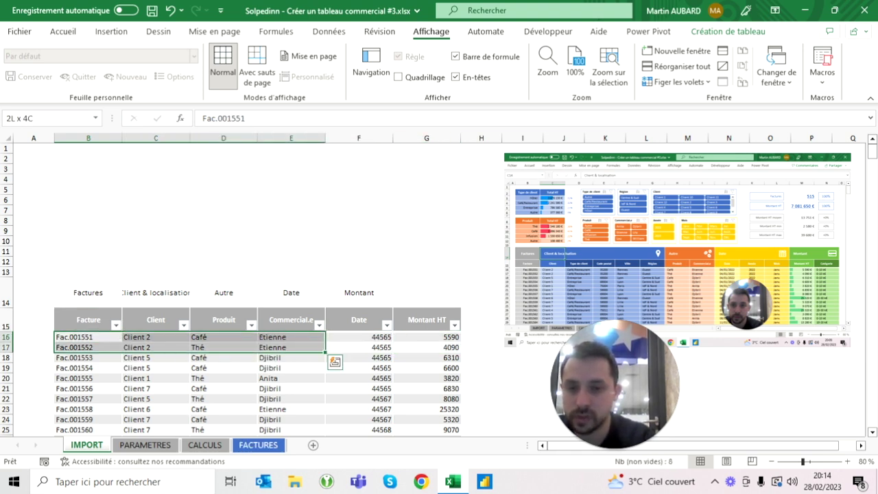
{"action": "key", "text": "ctrl+shift+Down"}
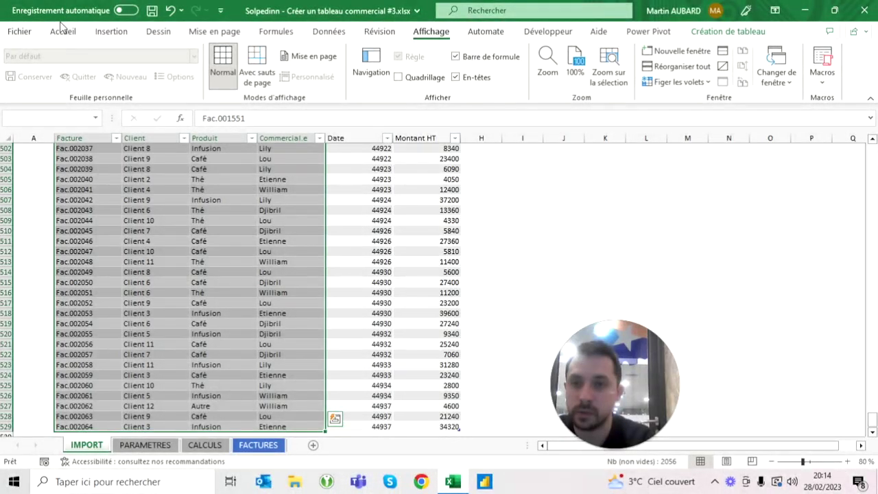
{"action": "left_click", "coordinate": [62, 31]}
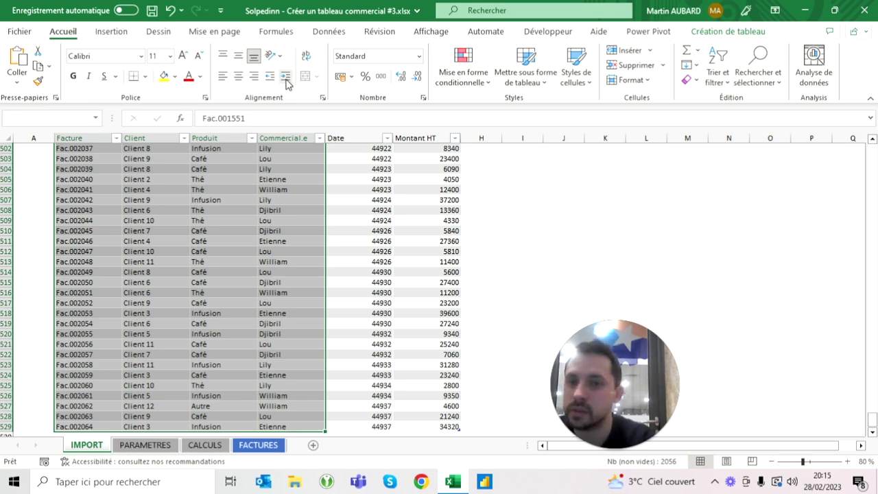
Select the Date values F16:F529
{"action": "key", "text": "ctrl+BackSpace"}
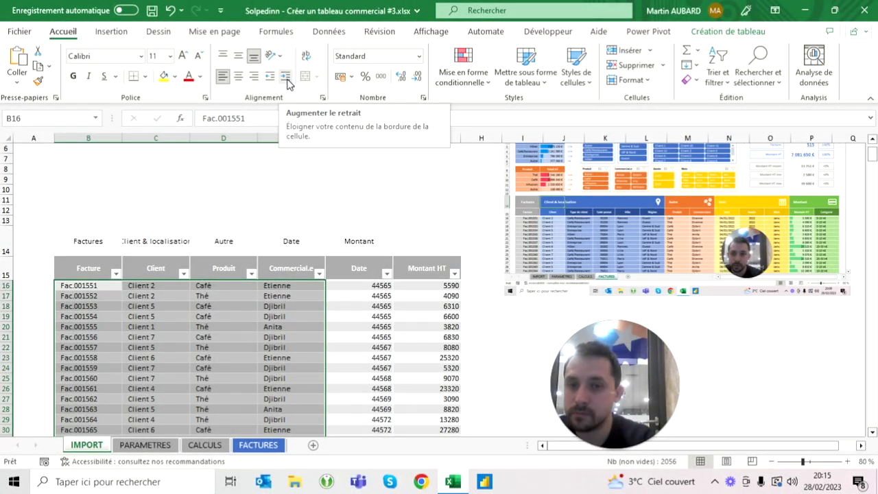
{"action": "key", "text": "Right"}
{"action": "key", "text": "Right"}
{"action": "key", "text": "Right"}
{"action": "key", "text": "Right"}
{"action": "key", "text": "ctrl+shift+Down"}
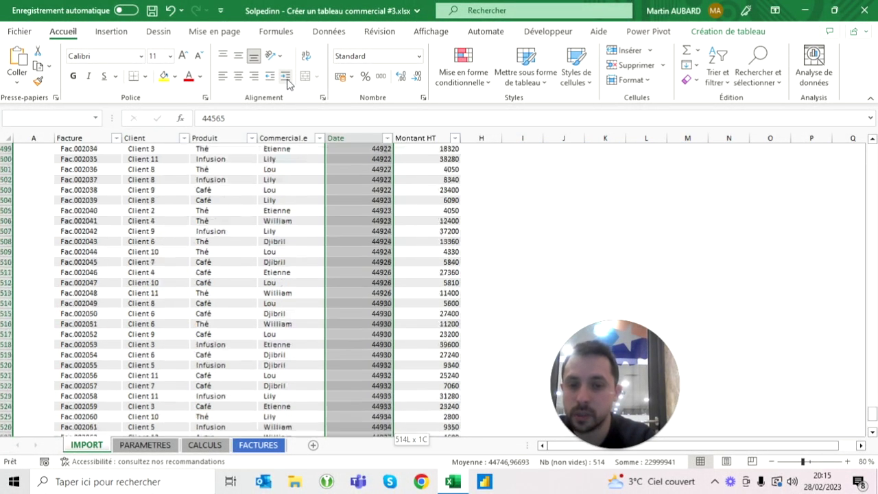
Format the Date column as short dates
{"action": "left_click", "coordinate": [418, 58]}
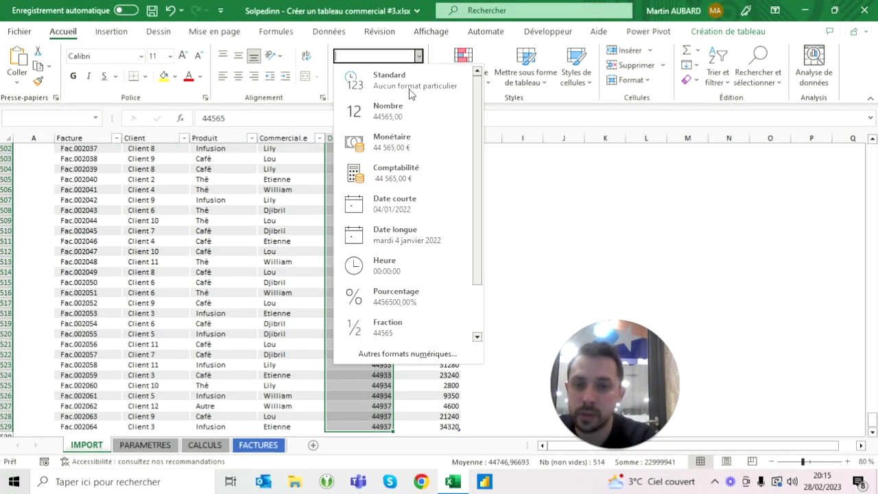
{"action": "left_click", "coordinate": [394, 204]}
{"action": "key", "text": "ctrl+BackSpace"}
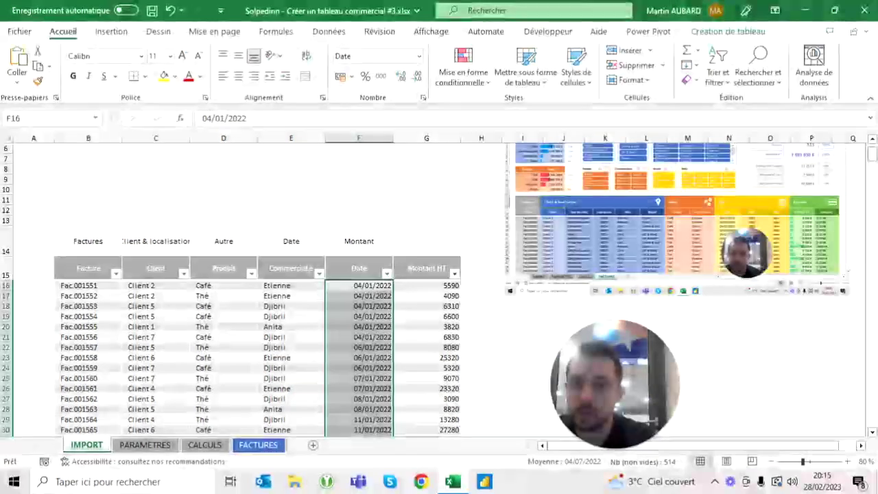
Format Montant HT amounts G16:G529 as right-aligned Monétaire euros with no decimals
{"action": "key", "text": "Right"}
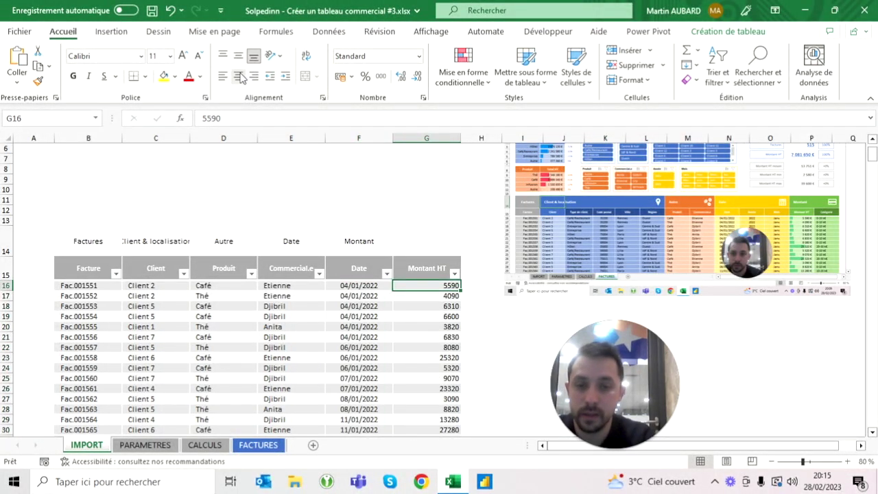
{"action": "key", "text": "ctrl+shift+Down"}
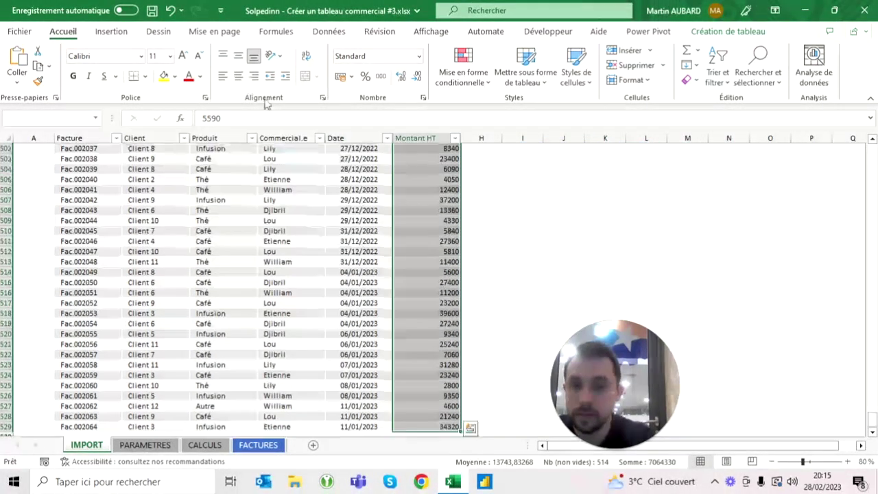
{"action": "left_click", "coordinate": [418, 56]}
{"action": "left_click", "coordinate": [396, 152]}
{"action": "left_click", "coordinate": [418, 80]}
{"action": "left_click", "coordinate": [418, 79]}
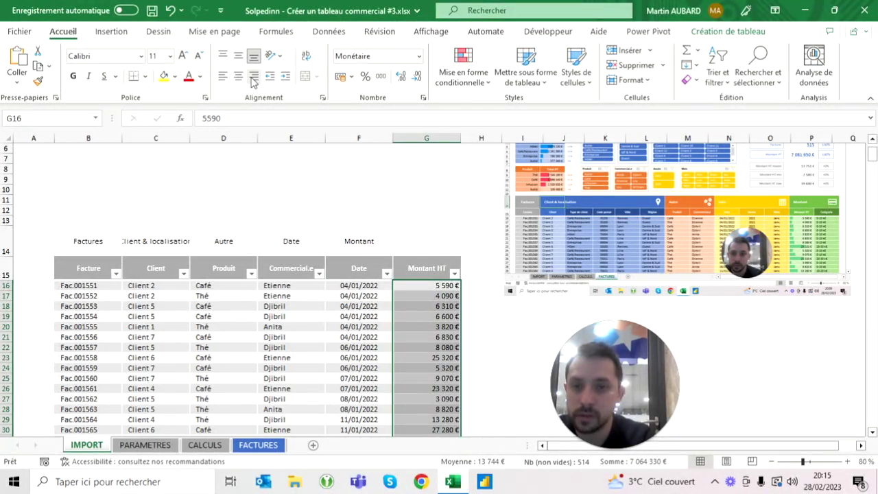
{"action": "left_click", "coordinate": [222, 76]}
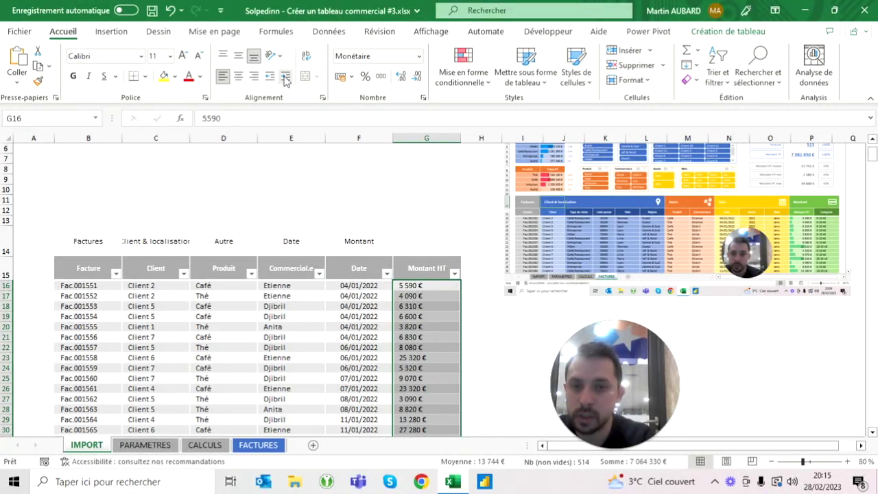
{"action": "left_click", "coordinate": [256, 81]}
Move back to the Client header, then switch to the FACTURES dashboard sheet
{"action": "key", "text": "Left"}
{"action": "key", "text": "Right"}
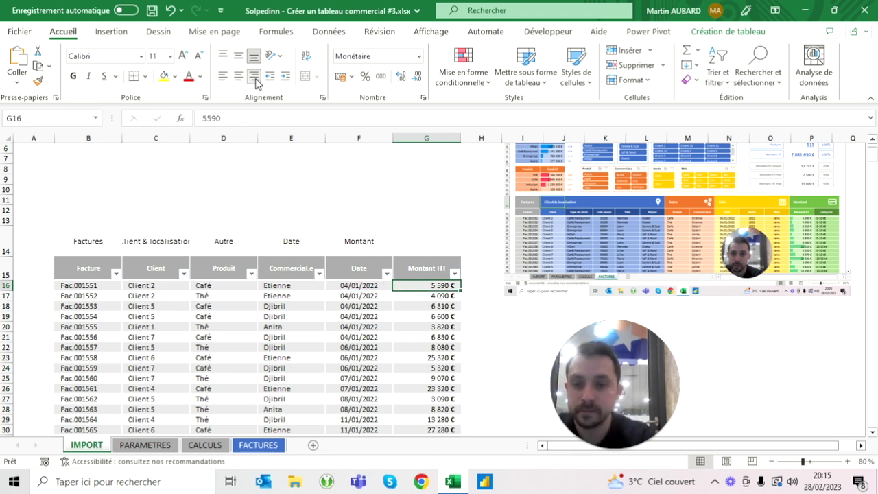
{"action": "key", "text": "Left"}
{"action": "key", "text": "Left"}
{"action": "key", "text": "Left"}
{"action": "key", "text": "Left"}
{"action": "key", "text": "Down"}
{"action": "key", "text": "Up"}
{"action": "key", "text": "Up"}
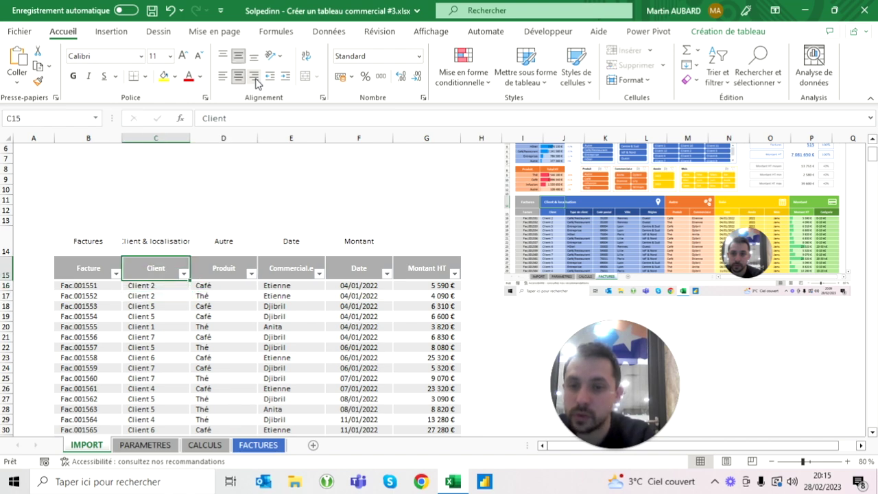
{"action": "left_click", "coordinate": [258, 446]}
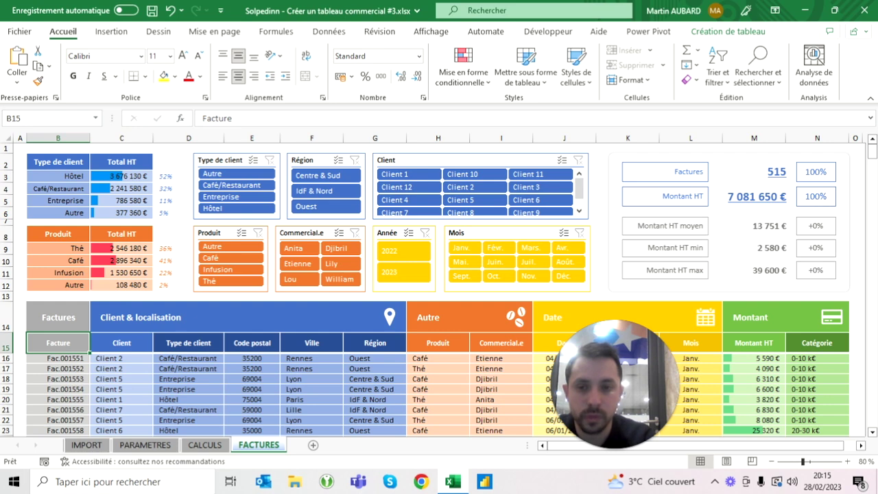
On the IMPORT sheet, increase the header row B15:G15 text to size 12
{"action": "left_click", "coordinate": [94, 445]}
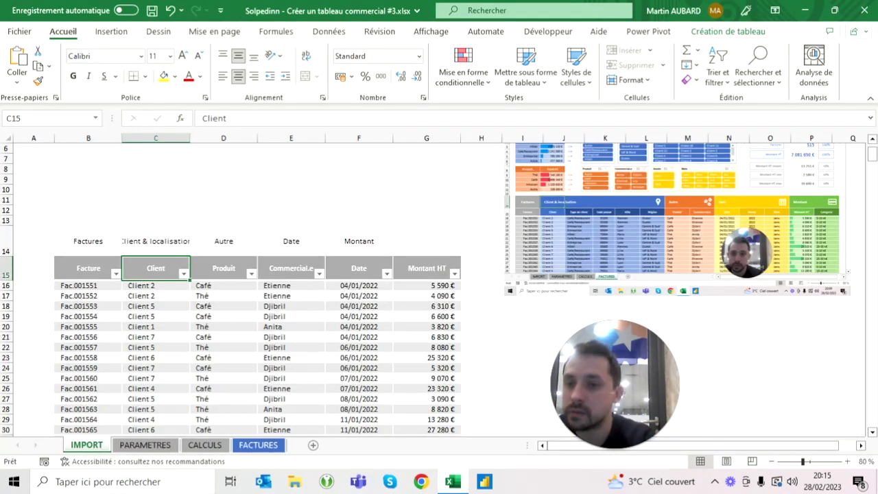
{"action": "left_click", "coordinate": [88, 268]}
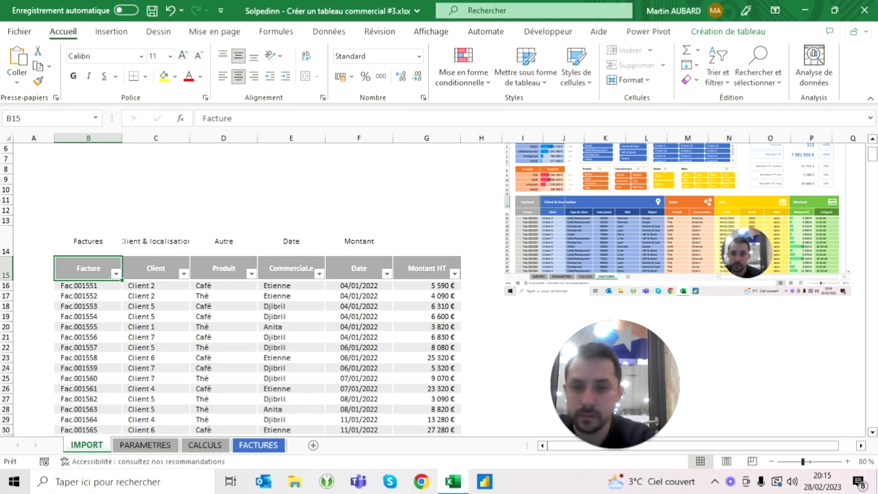
{"action": "left_click_drag", "start_coordinate": [88, 268], "coordinate": [425, 269]}
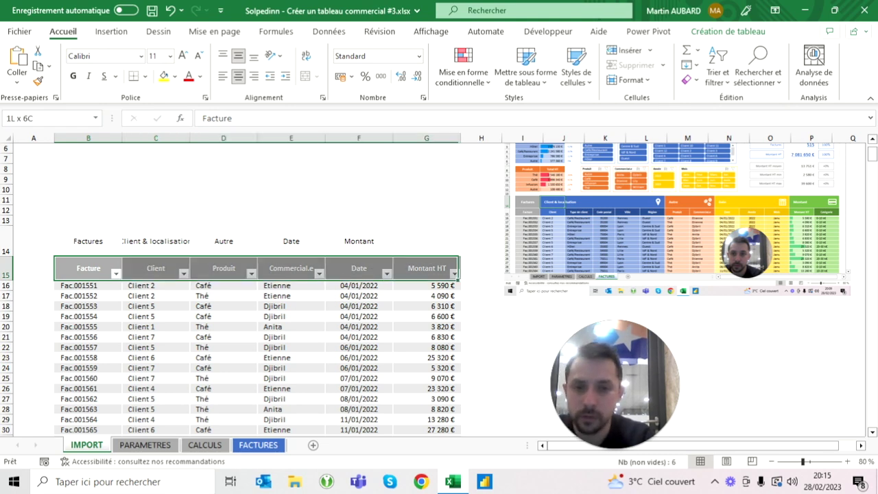
{"action": "left_click", "coordinate": [184, 56]}
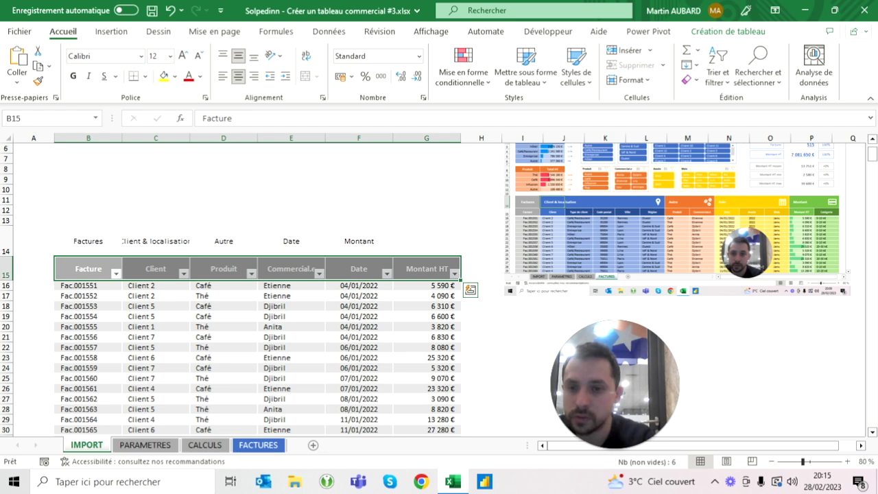
Set column A's width to 3 via Largeur de colonne
{"action": "left_click", "coordinate": [156, 206]}
{"action": "left_click", "coordinate": [33, 138]}
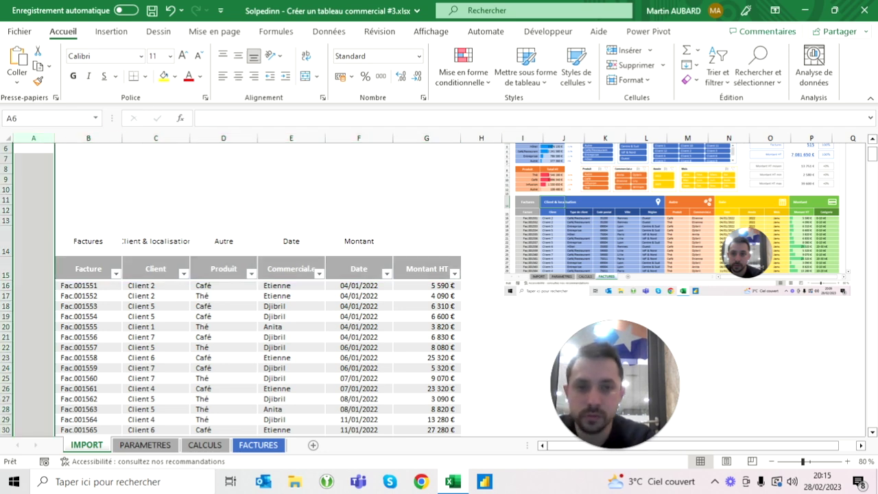
{"action": "left_click", "coordinate": [481, 138]}
{"action": "right_click", "coordinate": [482, 139]}
{"action": "key", "text": "Escape"}
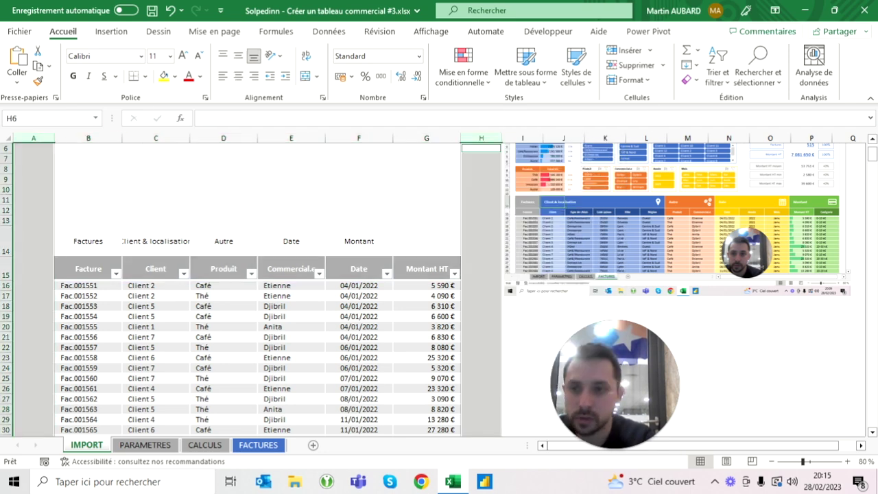
{"action": "left_click", "coordinate": [33, 137]}
{"action": "right_click", "coordinate": [33, 138]}
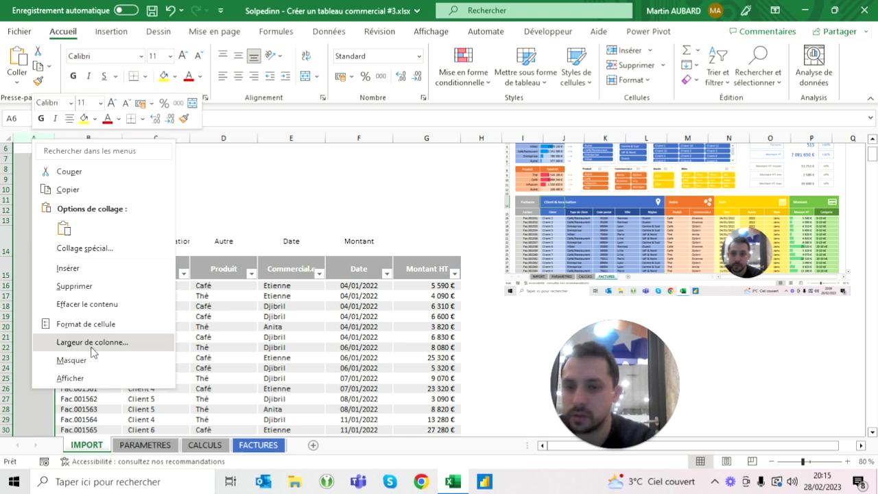
{"action": "left_click", "coordinate": [90, 342]}
{"action": "key", "text": "Return"}
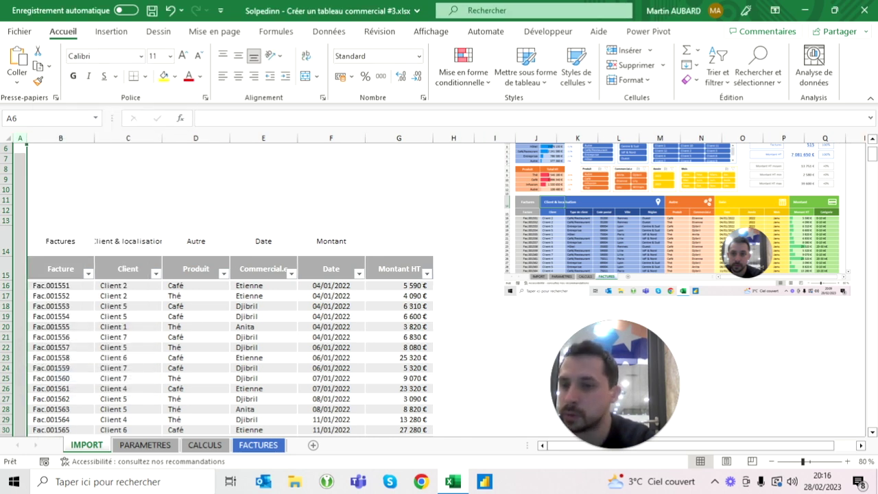
{"action": "left_click", "coordinate": [127, 219]}
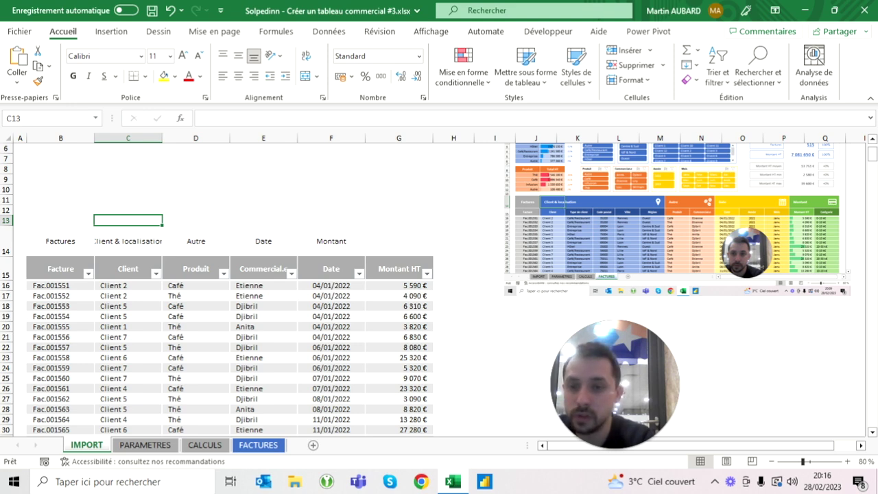
Apply the grey Moyen table style from Création de tableau to the IMPORT table
{"action": "left_click", "coordinate": [60, 268]}
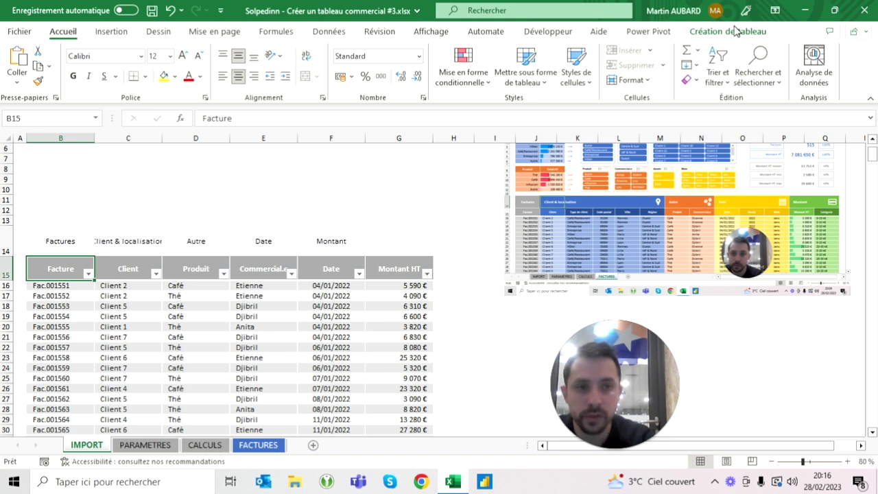
{"action": "left_click", "coordinate": [735, 32]}
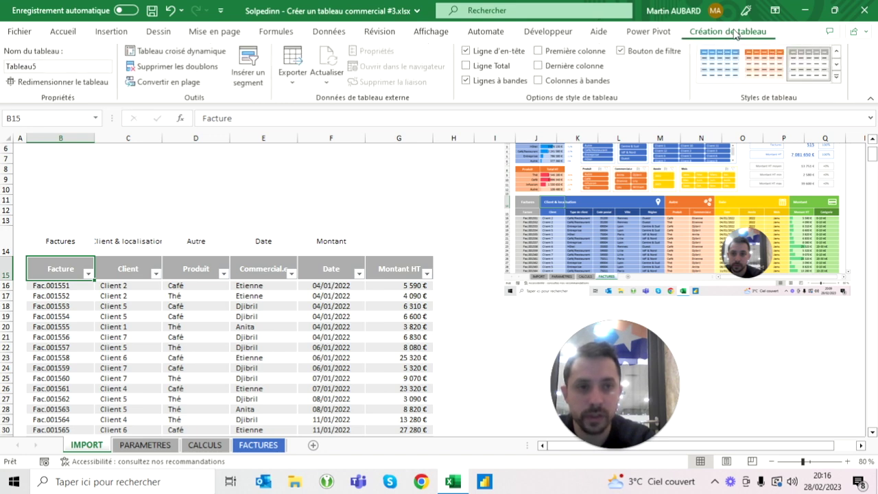
{"action": "left_click", "coordinate": [836, 76]}
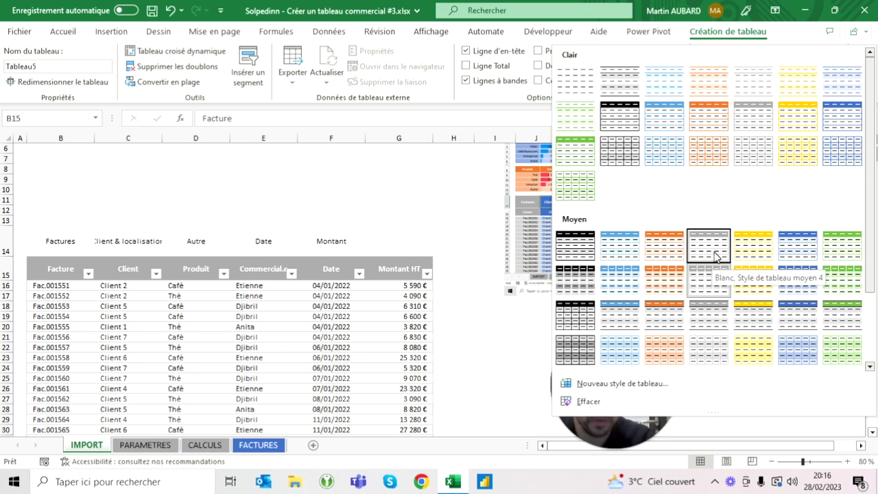
{"action": "left_click", "coordinate": [702, 287]}
{"action": "key", "text": "Right"}
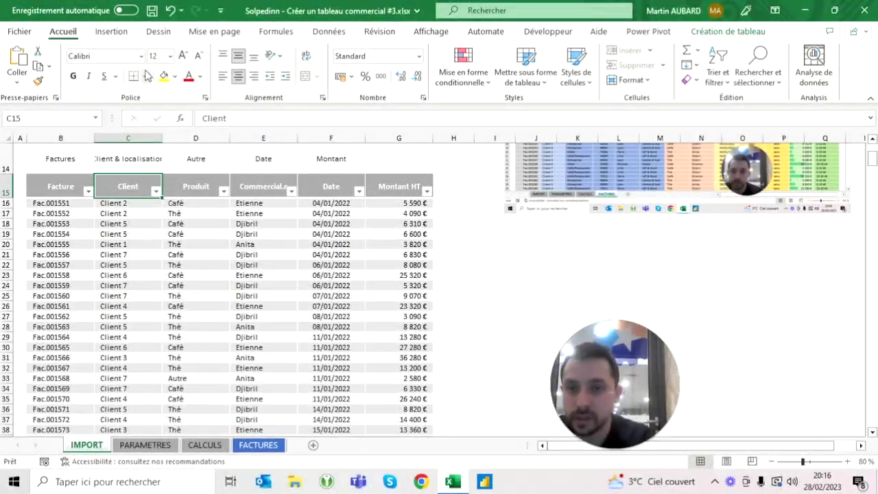
{"action": "left_click", "coordinate": [175, 76]}
Fill the Client header blue and the Client entries light blue
{"action": "left_click", "coordinate": [252, 110]}
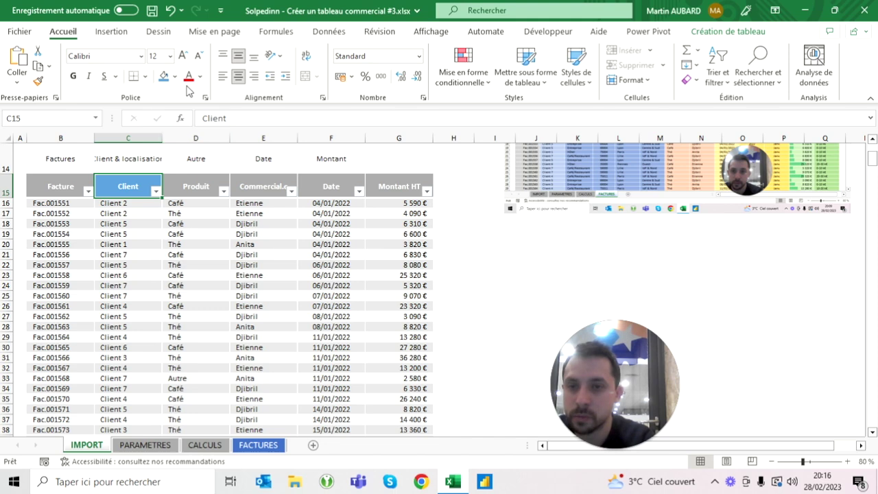
{"action": "left_click", "coordinate": [175, 76]}
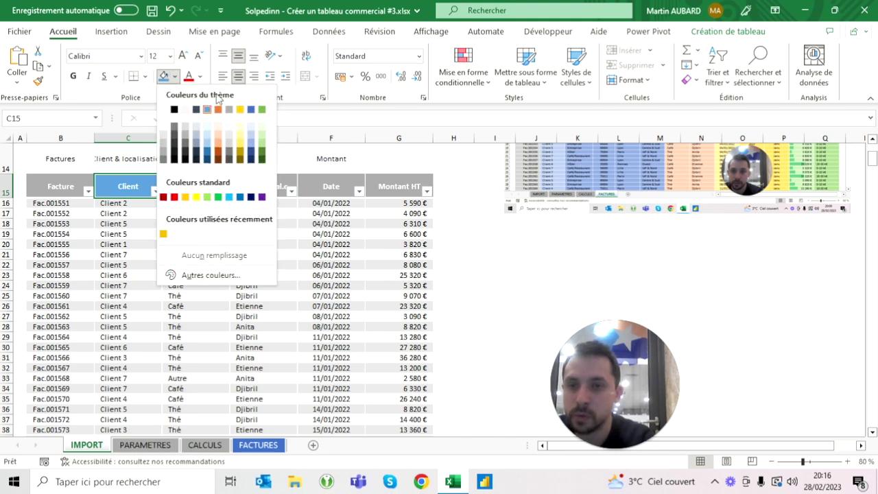
{"action": "key", "text": "Escape"}
{"action": "left_click", "coordinate": [127, 203]}
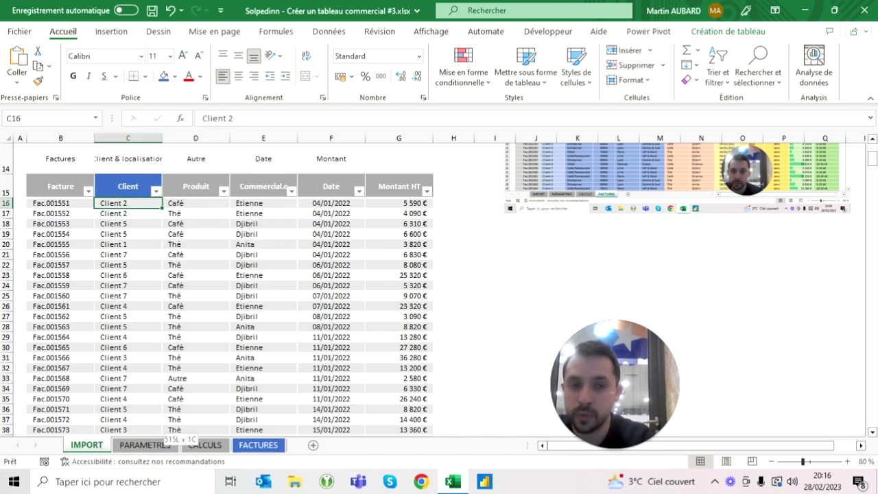
{"action": "key", "text": "ctrl+shift+Down"}
{"action": "left_click", "coordinate": [175, 77]}
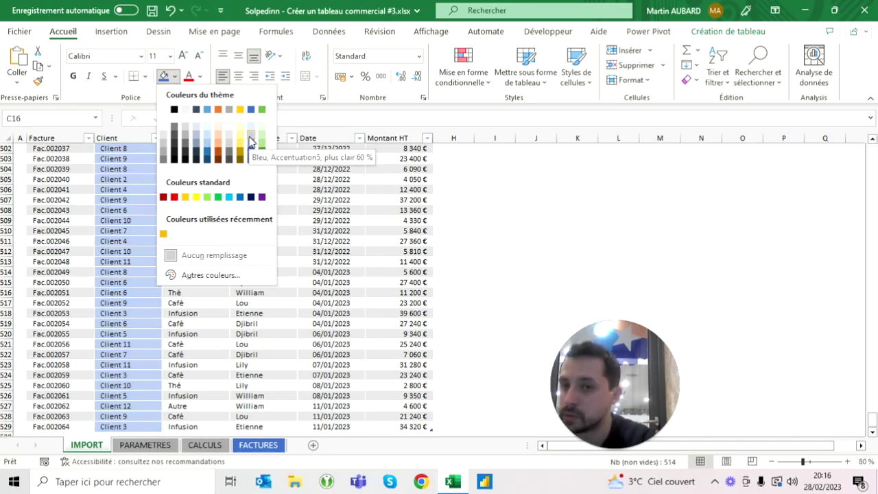
{"action": "left_click", "coordinate": [252, 140]}
Select the Facture entries, then close the fill colours without applying one
{"action": "left_click", "coordinate": [51, 285]}
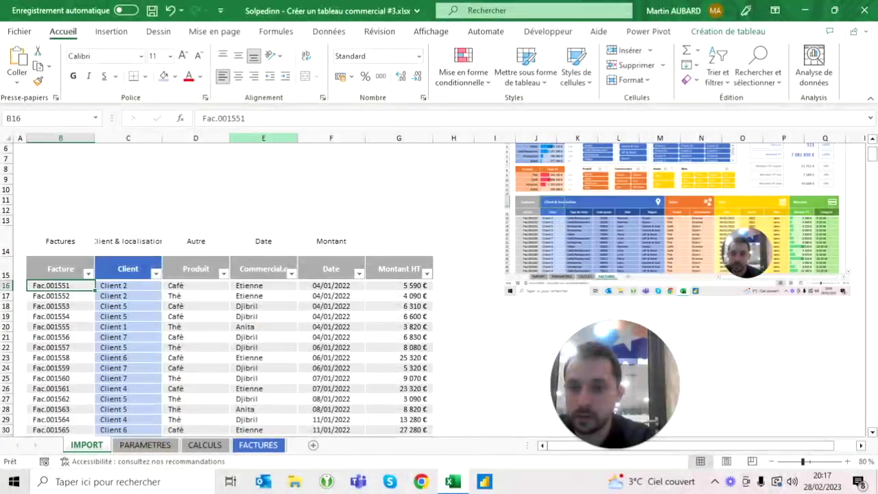
{"action": "key", "text": "ctrl+shift+Down"}
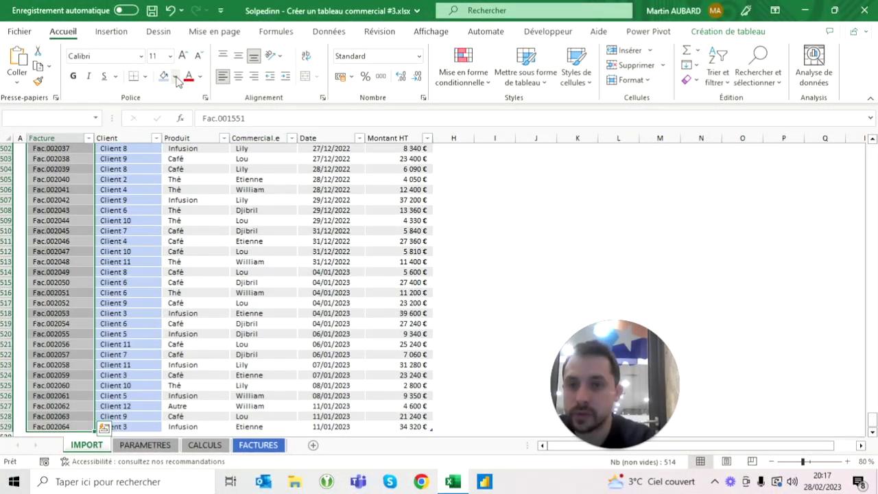
{"action": "left_click", "coordinate": [176, 77]}
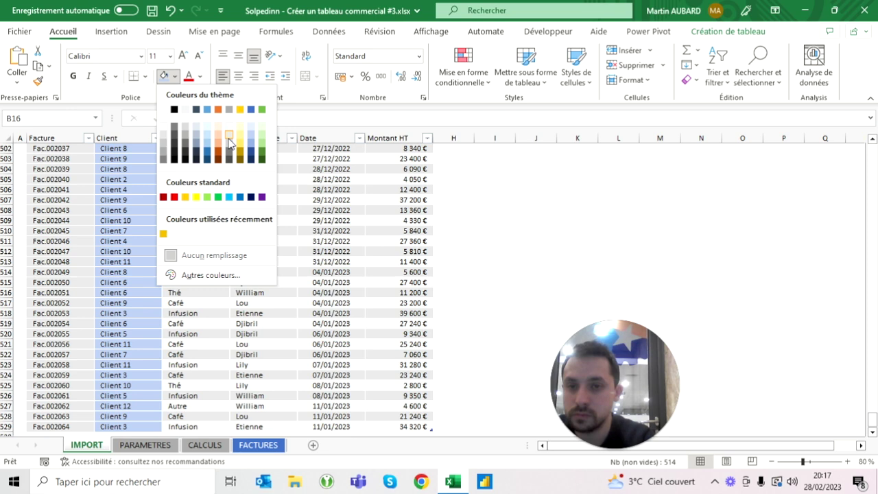
{"action": "key", "text": "Escape"}
{"action": "key", "text": "ctrl+BackSpace"}
Fill the Produit and Commercial.e headers orange and their data D16:E529 light orange
{"action": "key", "text": "Right"}
{"action": "key", "text": "Right"}
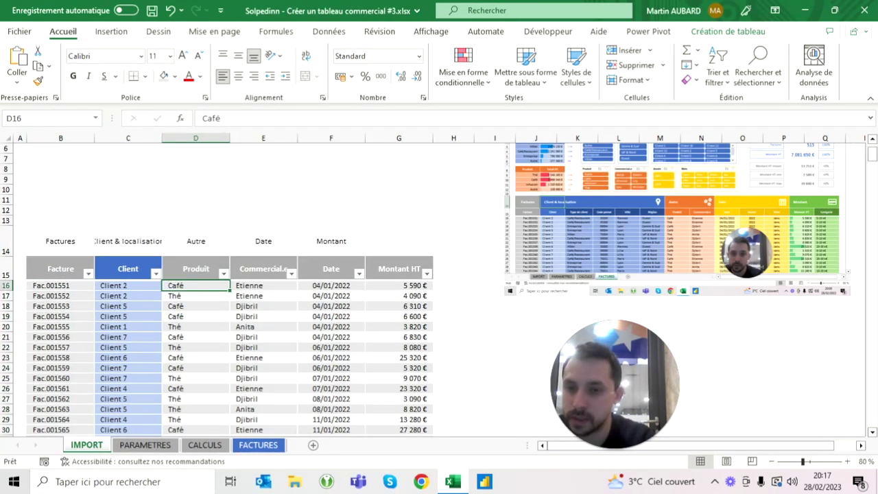
{"action": "key", "text": "Up"}
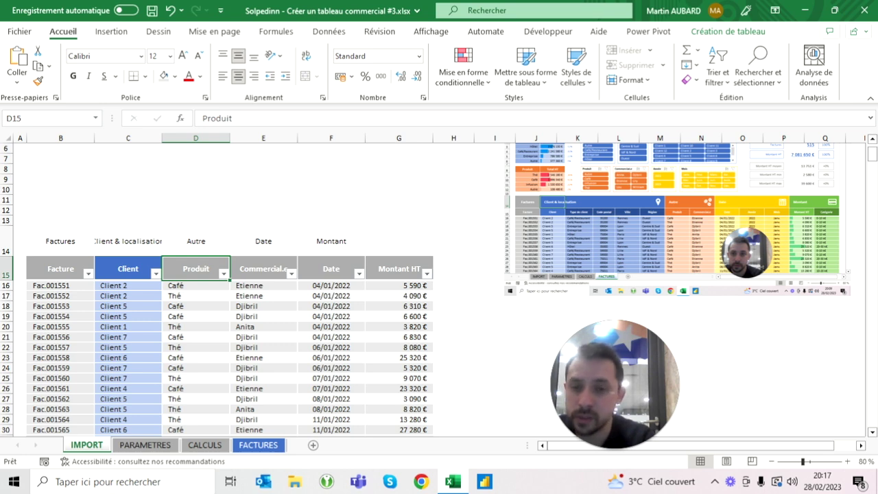
{"action": "key", "text": "shift+Right"}
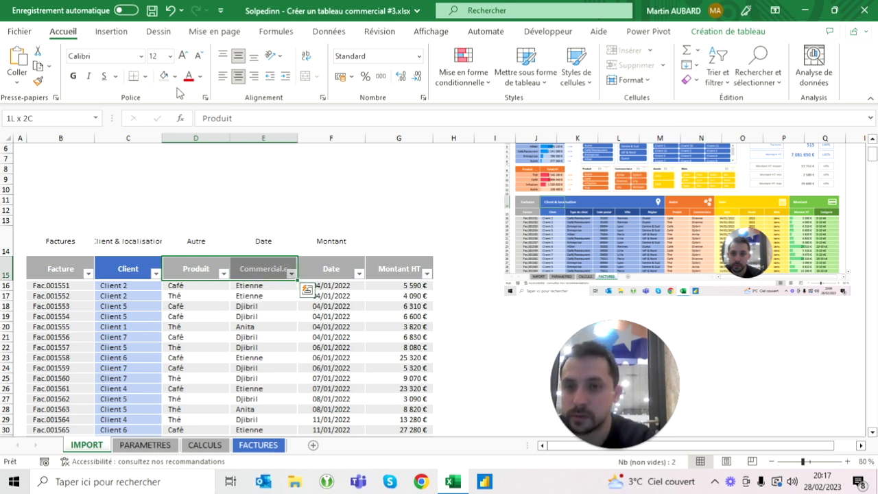
{"action": "left_click", "coordinate": [176, 77]}
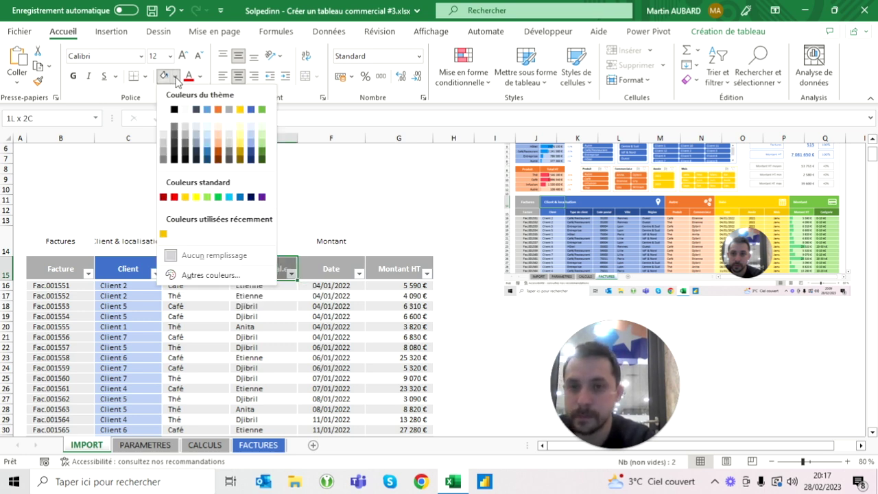
{"action": "left_click", "coordinate": [218, 110]}
{"action": "key", "text": "Down"}
{"action": "key", "text": "shift+Right"}
{"action": "key", "text": "ctrl+shift+Down"}
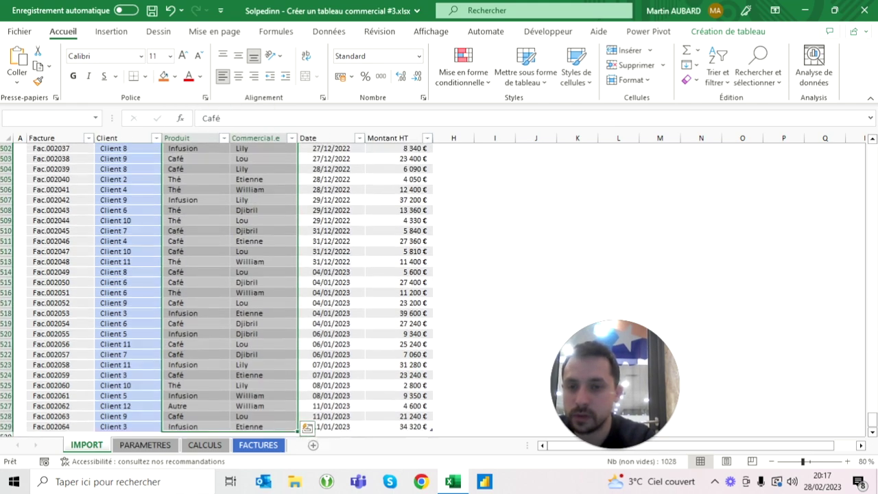
{"action": "left_click", "coordinate": [176, 77]}
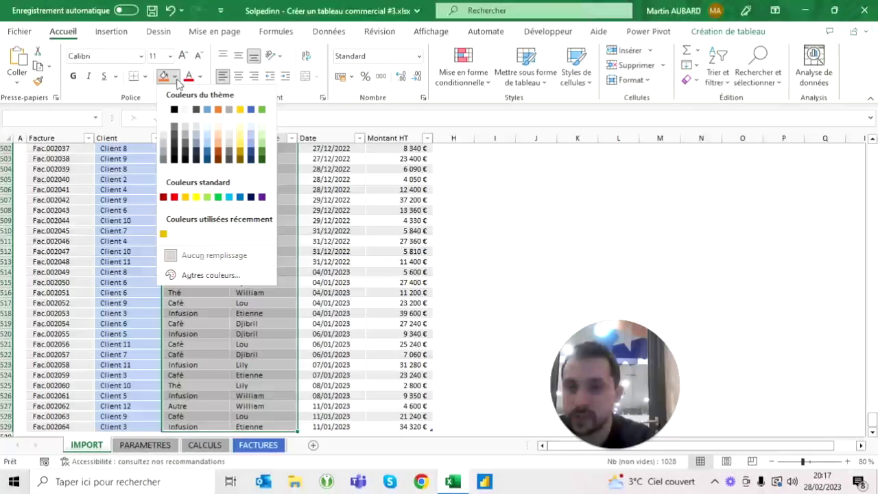
{"action": "left_click", "coordinate": [218, 140]}
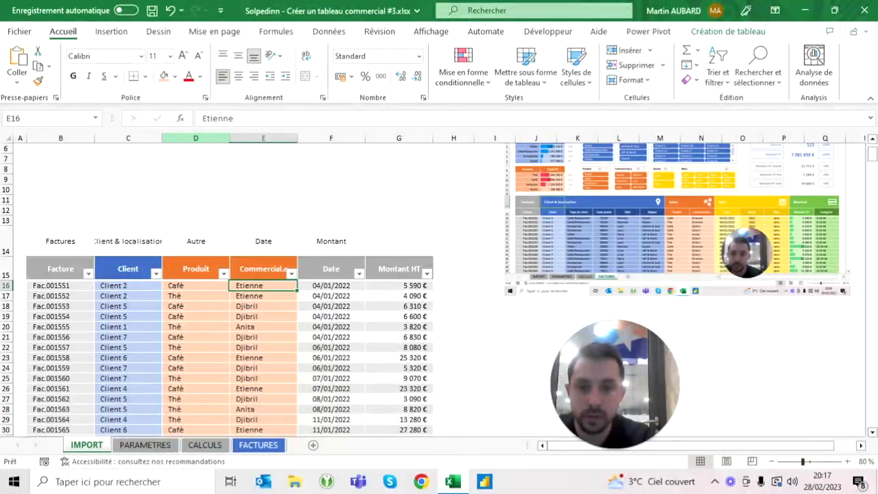
{"action": "left_click", "coordinate": [331, 285]}
{"action": "left_click", "coordinate": [331, 268]}
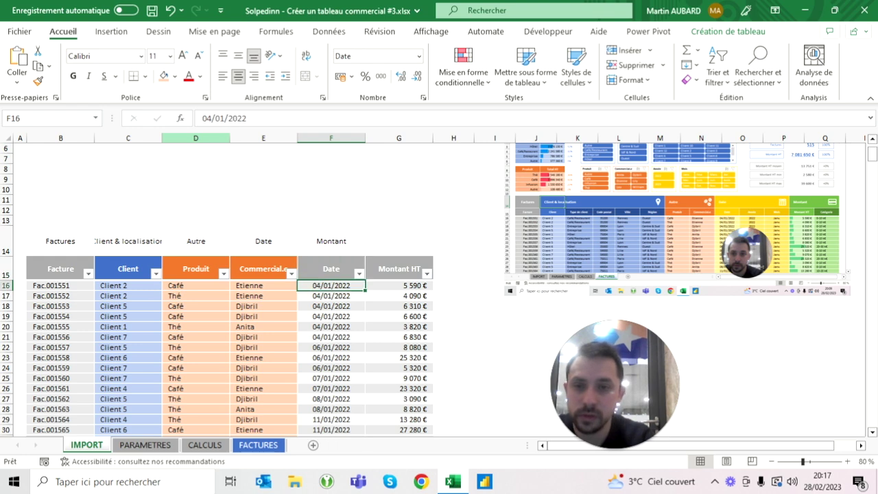
Fill the Date data column light yellow
{"action": "left_click", "coordinate": [175, 76]}
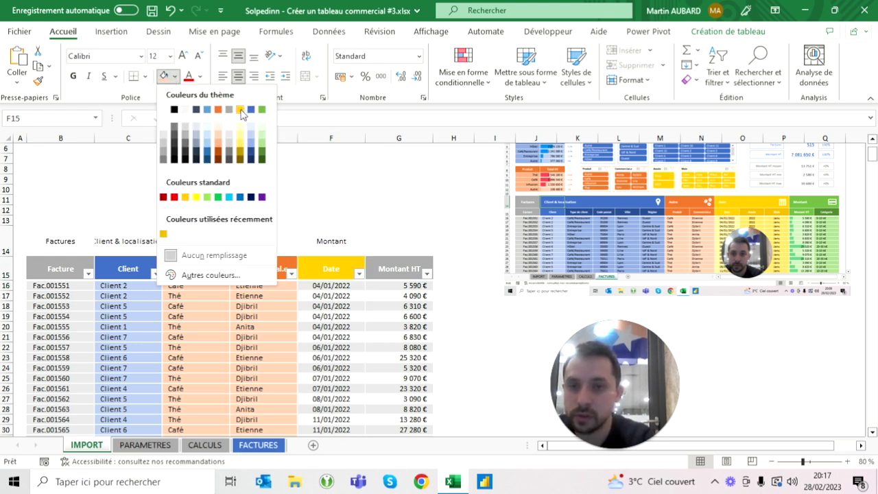
{"action": "key", "text": "Escape"}
{"action": "key", "text": "Down"}
{"action": "key", "text": "ctrl+shift+Down"}
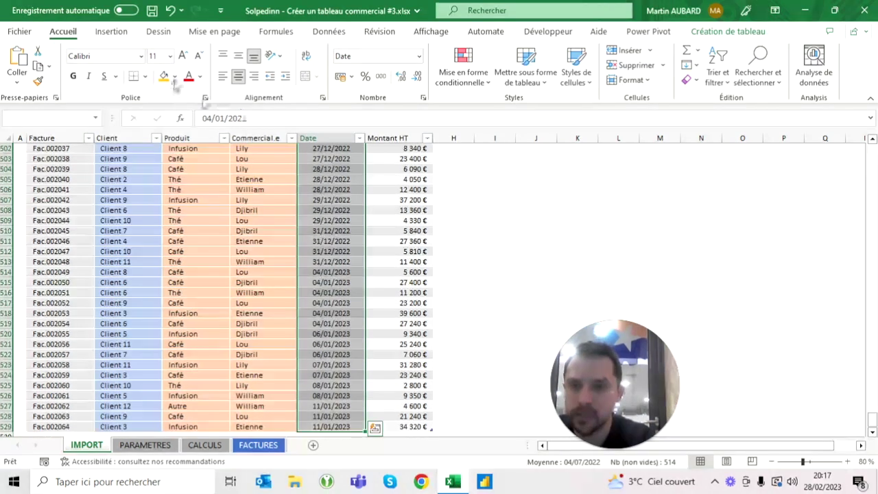
{"action": "left_click", "coordinate": [176, 76]}
{"action": "left_click", "coordinate": [240, 139]}
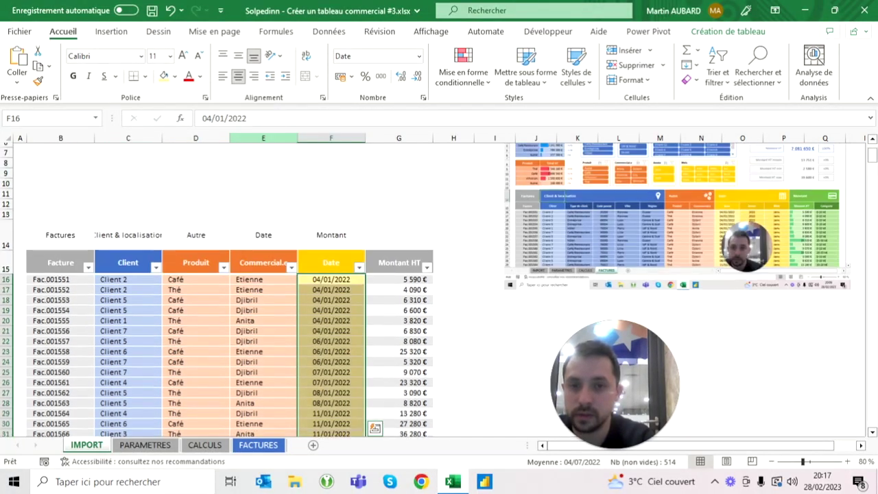
{"action": "key", "text": "Up"}
Give the Montant HT header a green fill and its data column light green
{"action": "key", "text": "Right"}
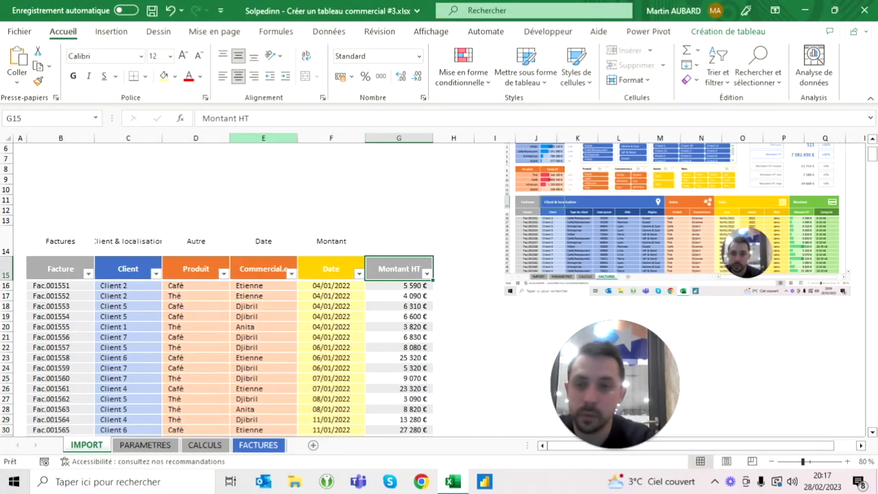
{"action": "left_click", "coordinate": [175, 76]}
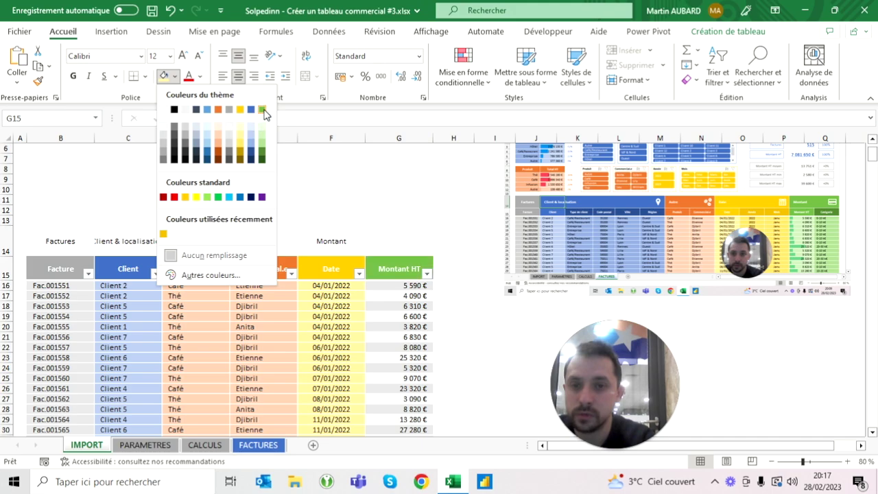
{"action": "left_click", "coordinate": [263, 110]}
{"action": "key", "text": "Down"}
{"action": "key", "text": "ctrl+shift+Down"}
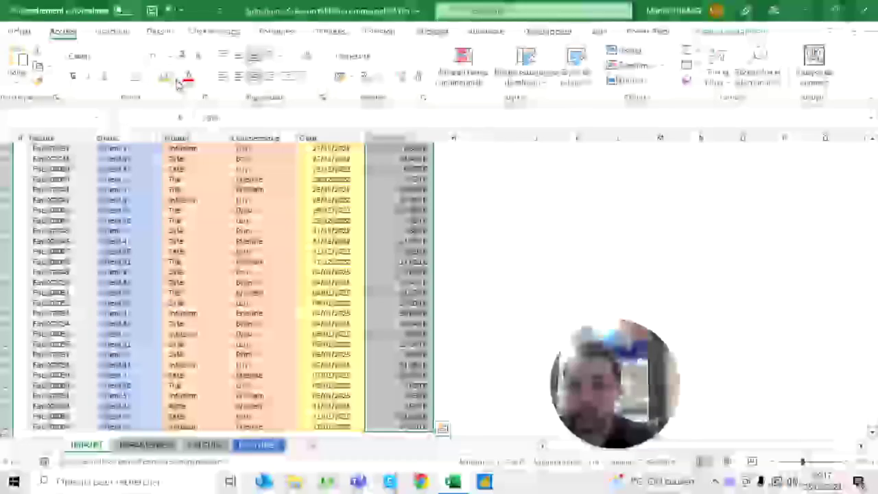
{"action": "left_click", "coordinate": [175, 76]}
{"action": "left_click", "coordinate": [263, 109]}
{"action": "key", "text": "Up"}
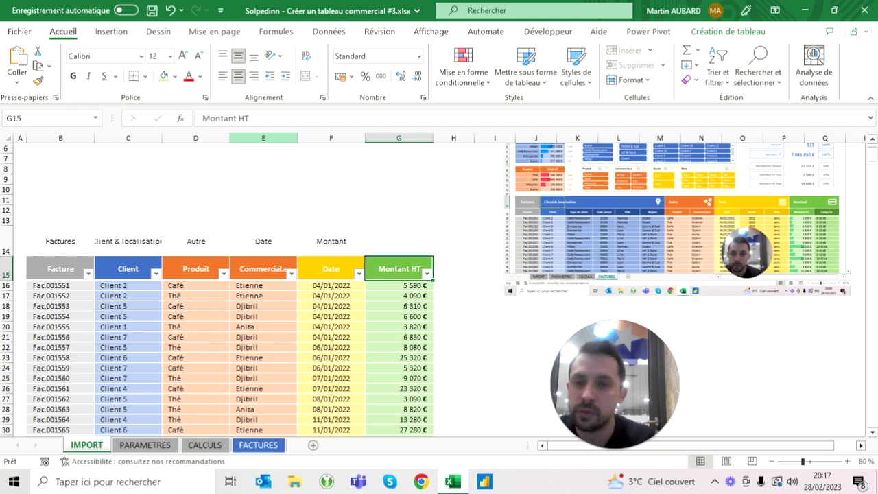
{"action": "left_click", "coordinate": [176, 77]}
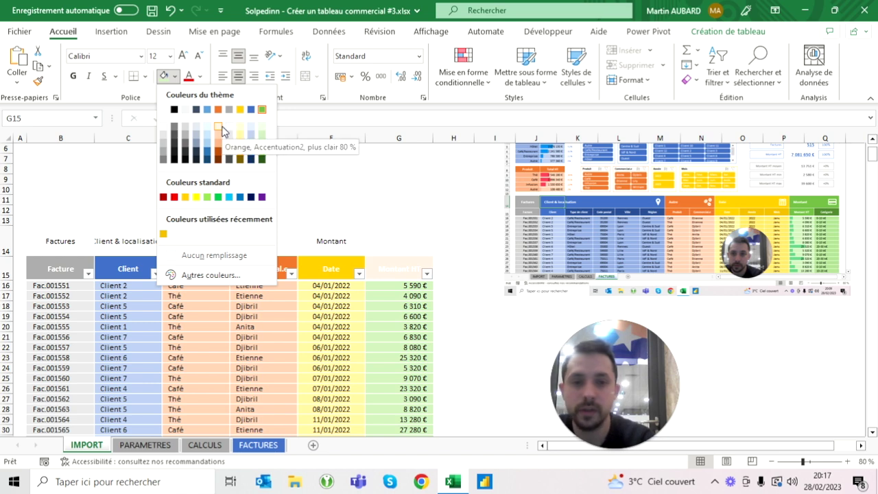
{"action": "key", "text": "Escape"}
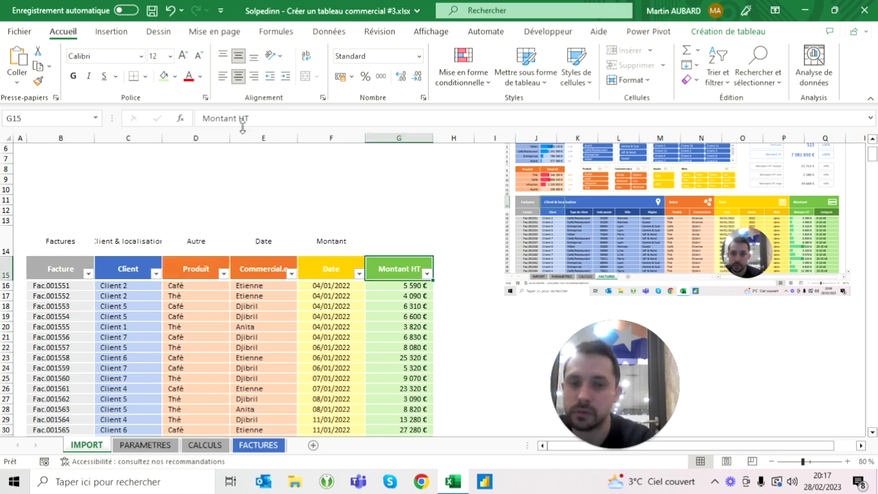
{"action": "left_click", "coordinate": [398, 179]}
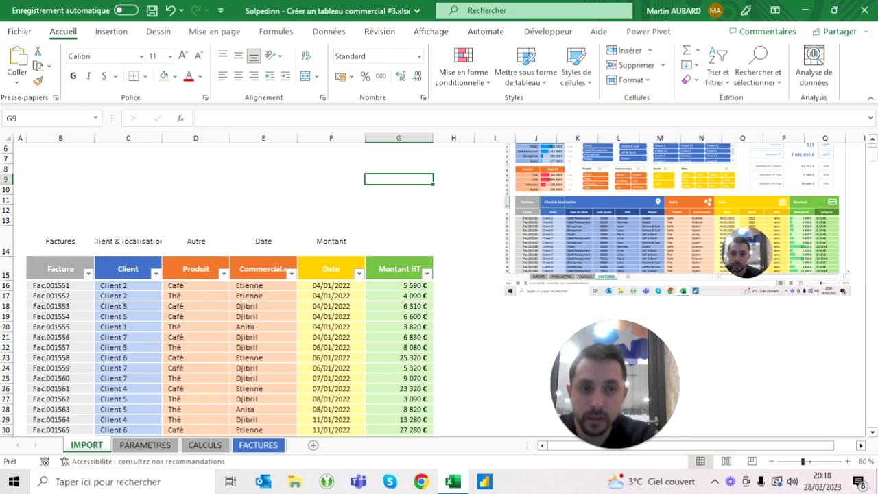
Widen columns B through G equally and select the group label row B14:G14
{"action": "left_click_drag", "start_coordinate": [60, 138], "coordinate": [427, 138]}
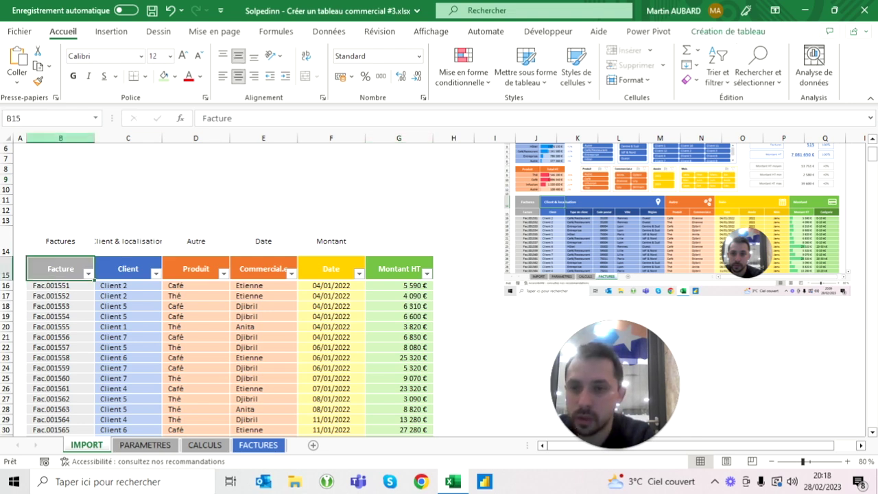
{"action": "left_click_drag", "start_coordinate": [433, 137], "coordinate": [484, 138]}
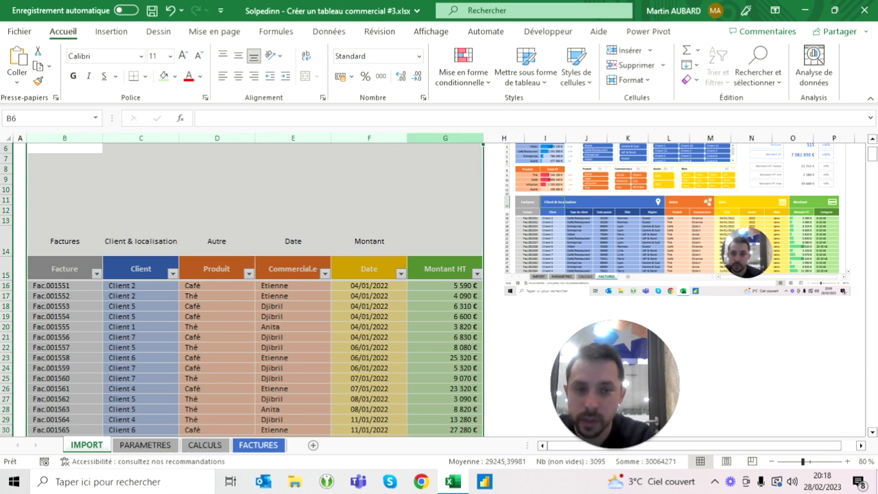
{"action": "left_click", "coordinate": [369, 200]}
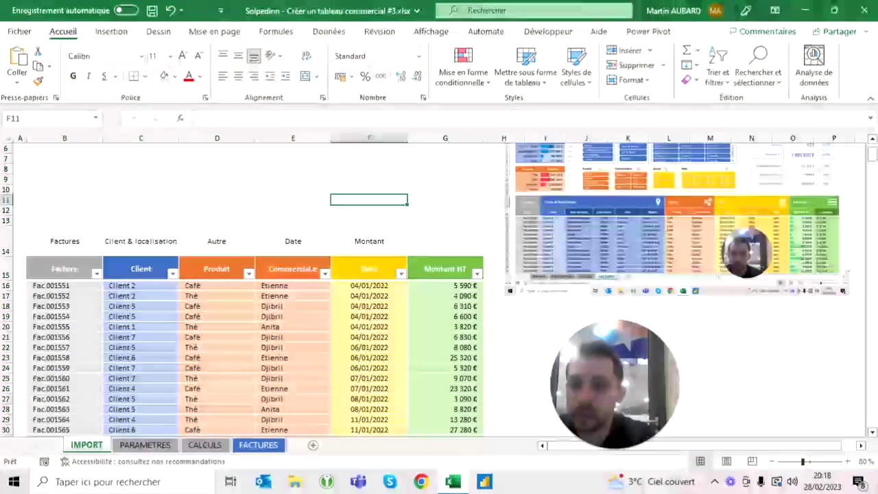
{"action": "left_click", "coordinate": [141, 269]}
{"action": "left_click", "coordinate": [141, 241]}
{"action": "left_click_drag", "start_coordinate": [65, 241], "coordinate": [446, 240]}
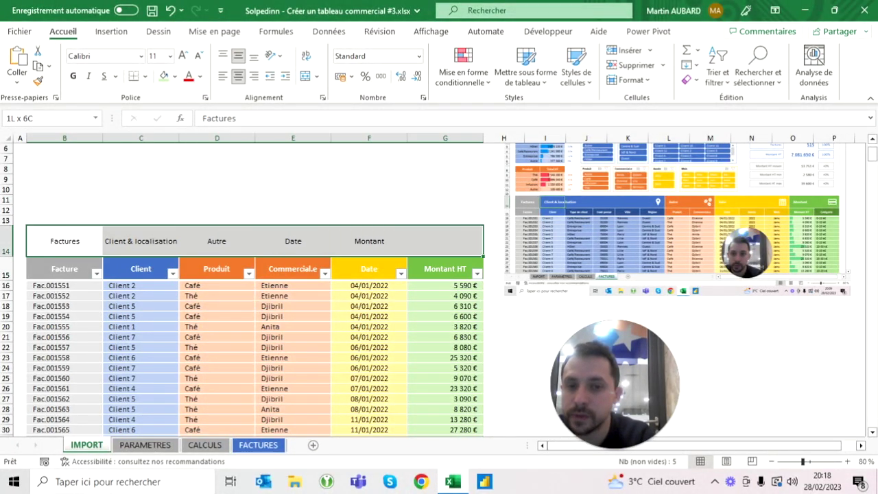
{"action": "left_click", "coordinate": [676, 206]}
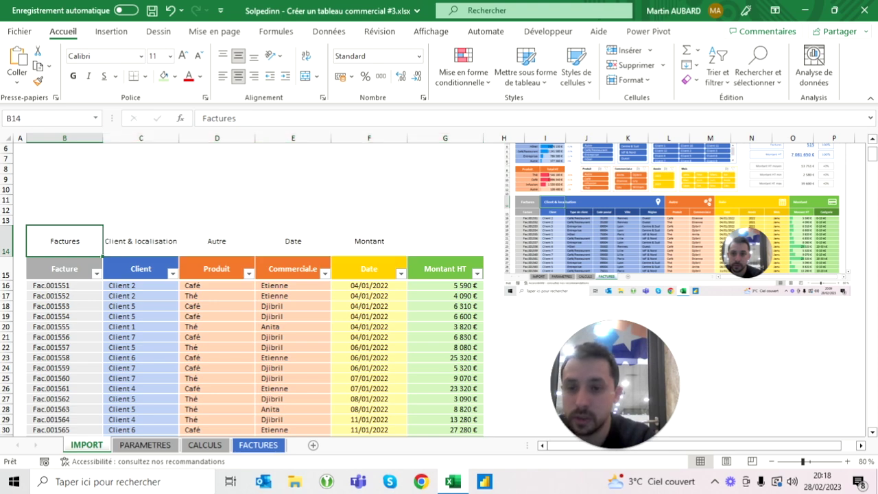
Review header formatting on the FACTURES and PARAMETRES sheets, then return to IMPORT
{"action": "left_click", "coordinate": [258, 445]}
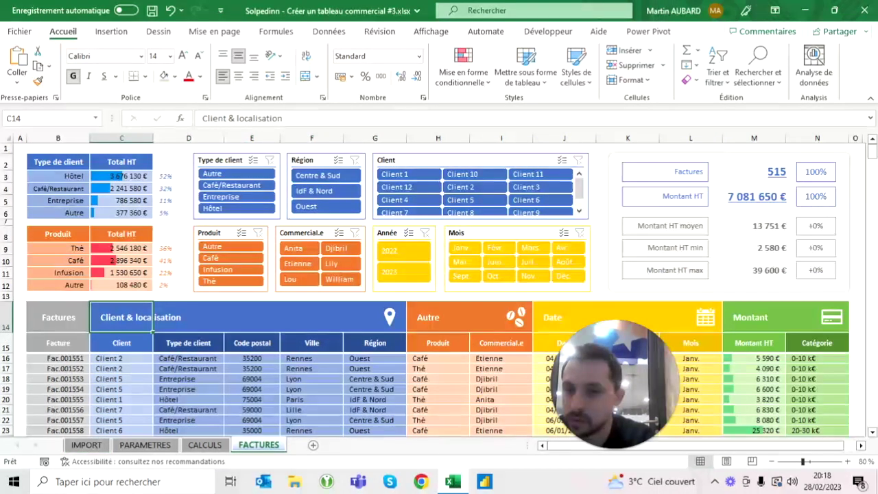
{"action": "left_click", "coordinate": [122, 389]}
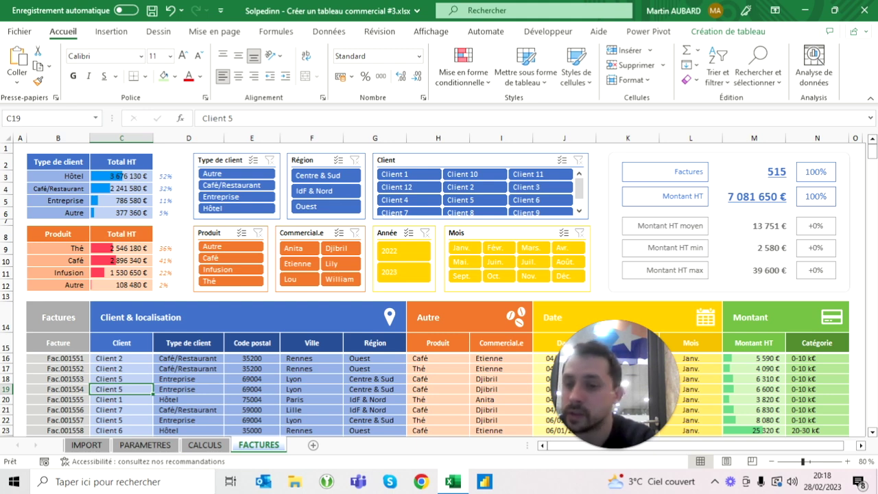
{"action": "left_click", "coordinate": [135, 317]}
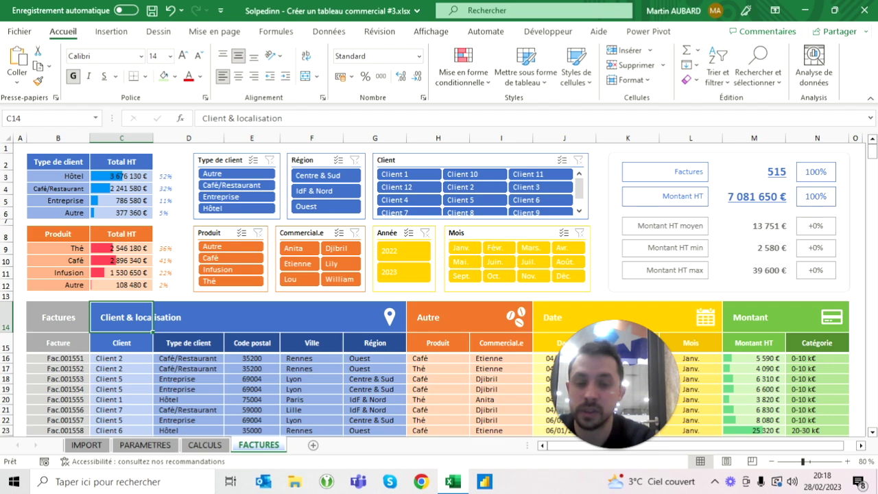
{"action": "left_click", "coordinate": [152, 448]}
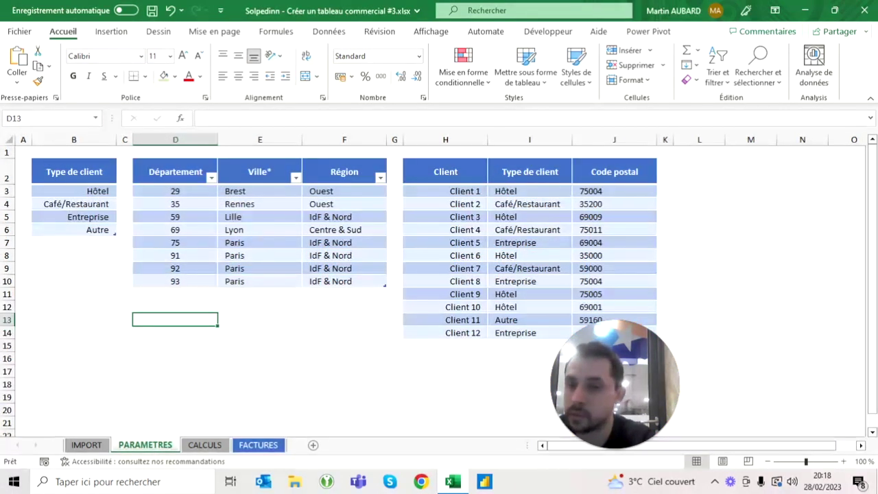
{"action": "left_click", "coordinate": [259, 444]}
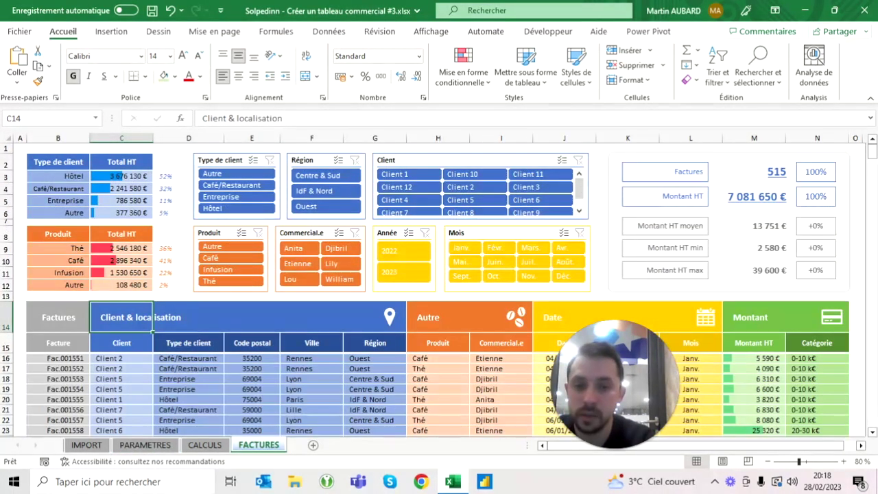
{"action": "left_click", "coordinate": [502, 342]}
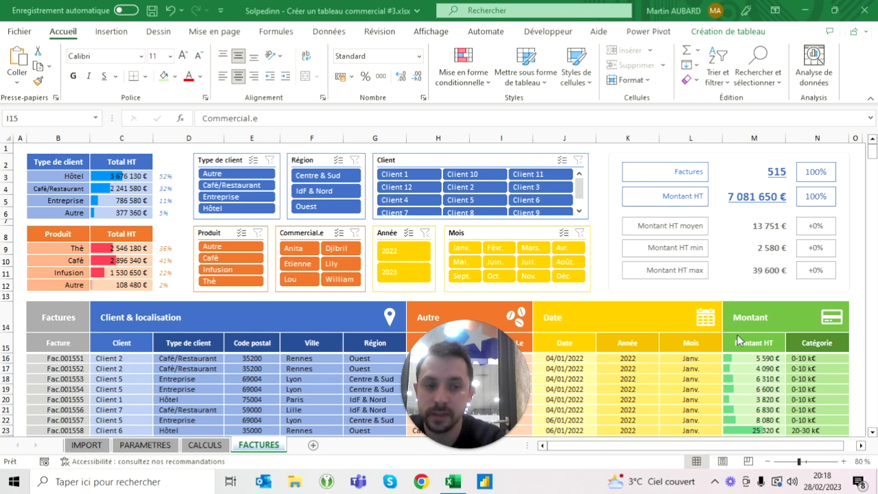
{"action": "mouse_move", "coordinate": [463, 360]}
{"action": "left_click_drag", "start_coordinate": [462, 359], "coordinate": [648, 384]}
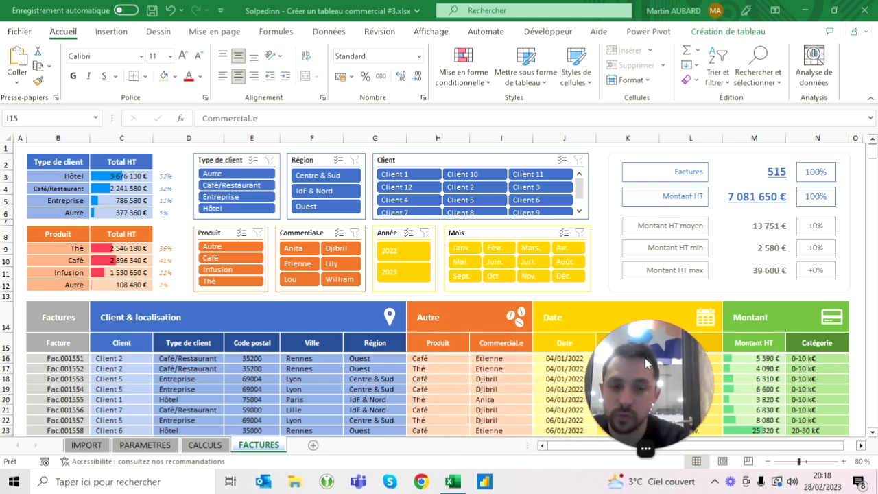
{"action": "left_click", "coordinate": [87, 445]}
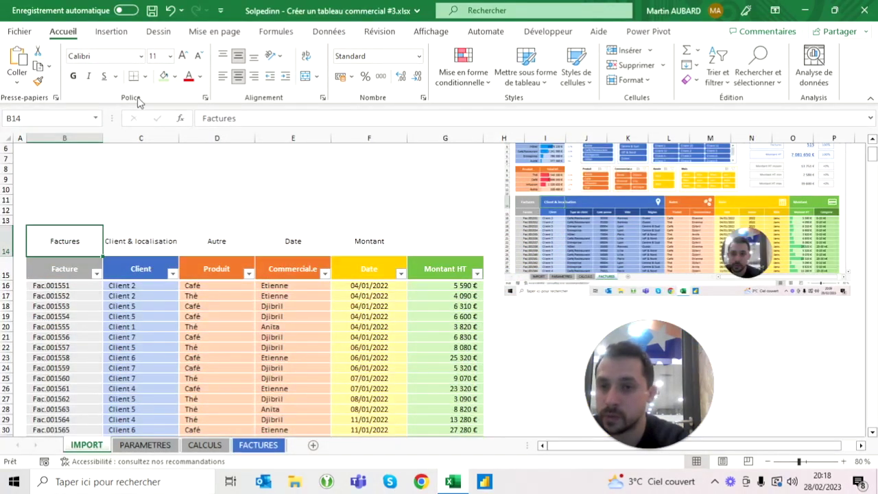
Give the Factures label a grey fill with white, bold, enlarged text
{"action": "left_click", "coordinate": [175, 76]}
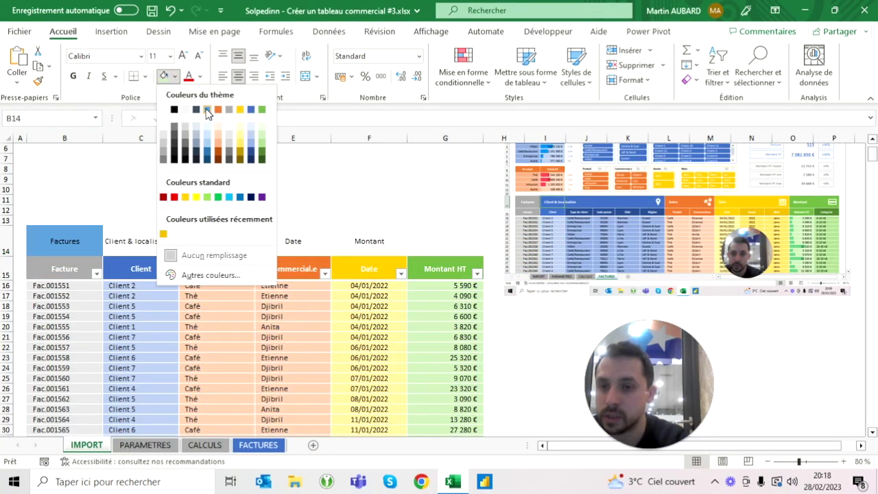
{"action": "left_click", "coordinate": [207, 110]}
{"action": "left_click", "coordinate": [175, 76]}
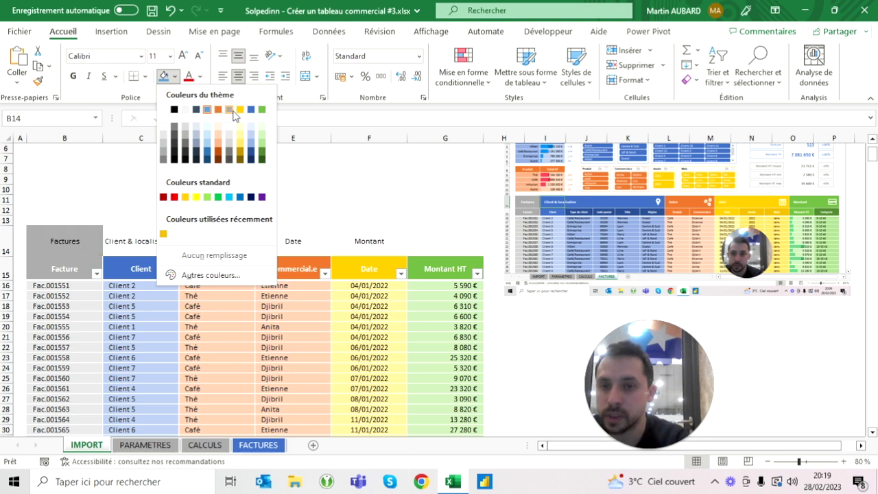
{"action": "left_click", "coordinate": [233, 112]}
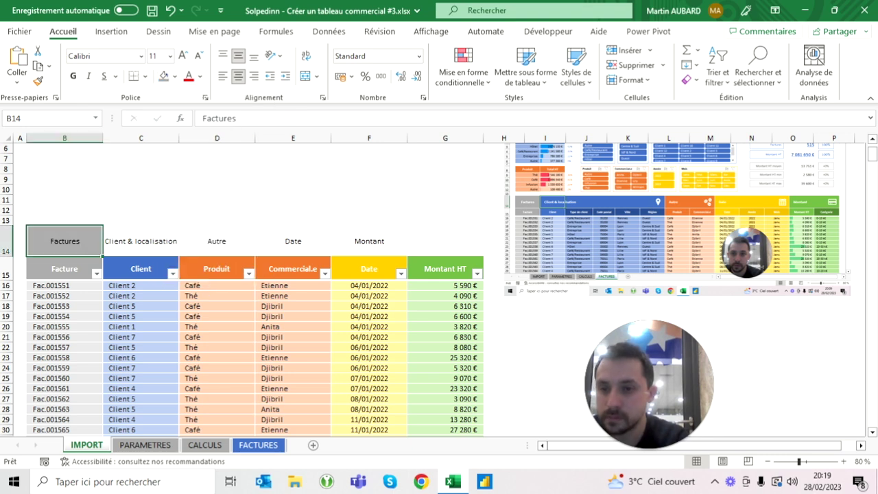
{"action": "left_click", "coordinate": [200, 76]}
{"action": "left_click", "coordinate": [196, 126]}
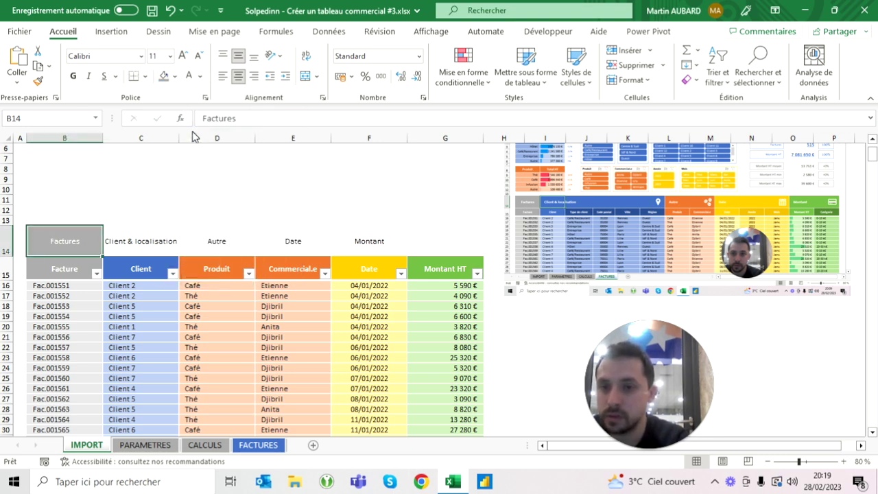
{"action": "left_click", "coordinate": [73, 76]}
{"action": "left_click", "coordinate": [182, 55]}
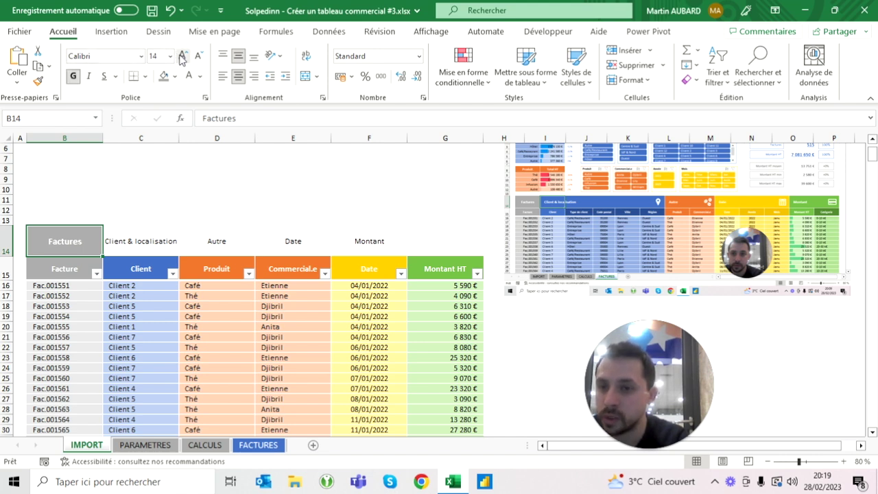
{"action": "left_click", "coordinate": [182, 56]}
Make the following group headings bold at size 14
{"action": "key", "text": "Right"}
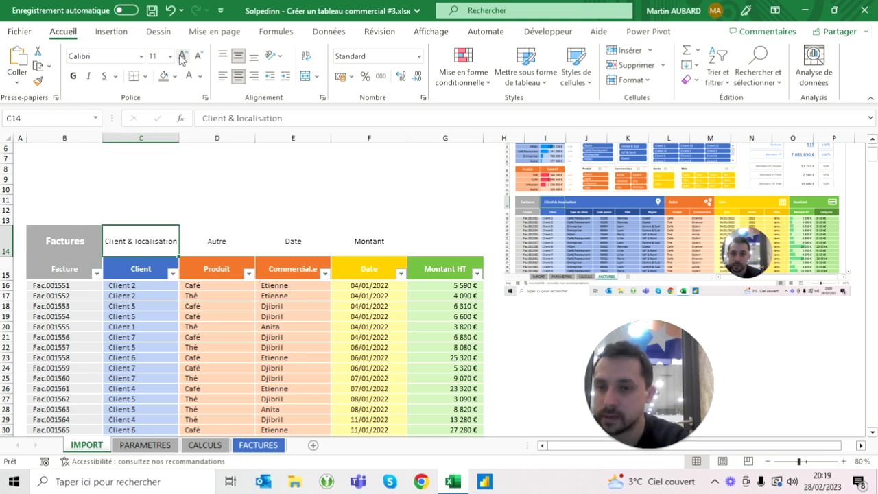
{"action": "key", "text": "shift+Right"}
{"action": "key", "text": "shift+Right"}
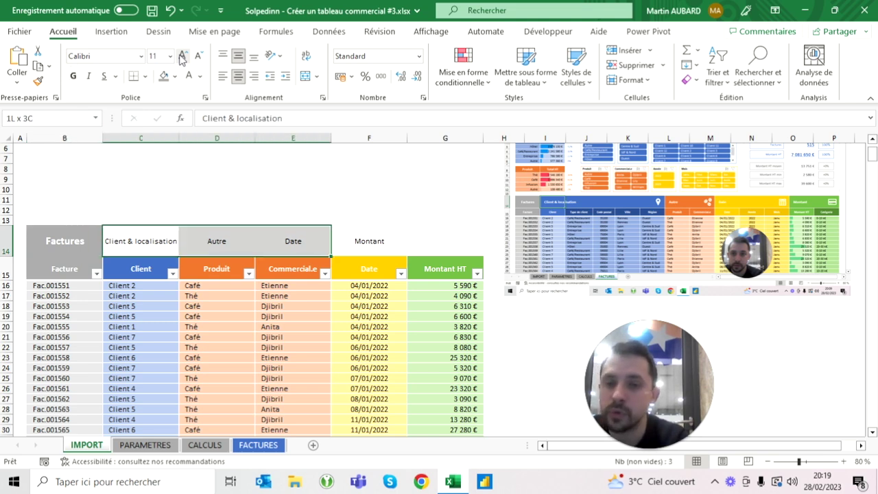
{"action": "key", "text": "shift+Right"}
{"action": "key", "text": "shift+Right"}
{"action": "left_click", "coordinate": [183, 56]}
{"action": "left_click", "coordinate": [182, 55]}
{"action": "left_click", "coordinate": [198, 56]}
{"action": "left_click", "coordinate": [72, 77]}
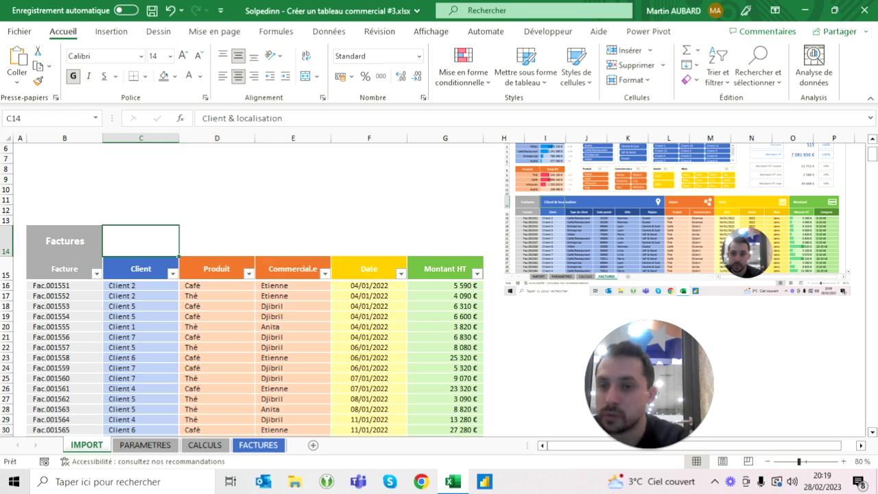
Fill the group headings blue for Client, orange for Autre/Date, gold for Montant, green for G14
{"action": "left_click", "coordinate": [175, 76]}
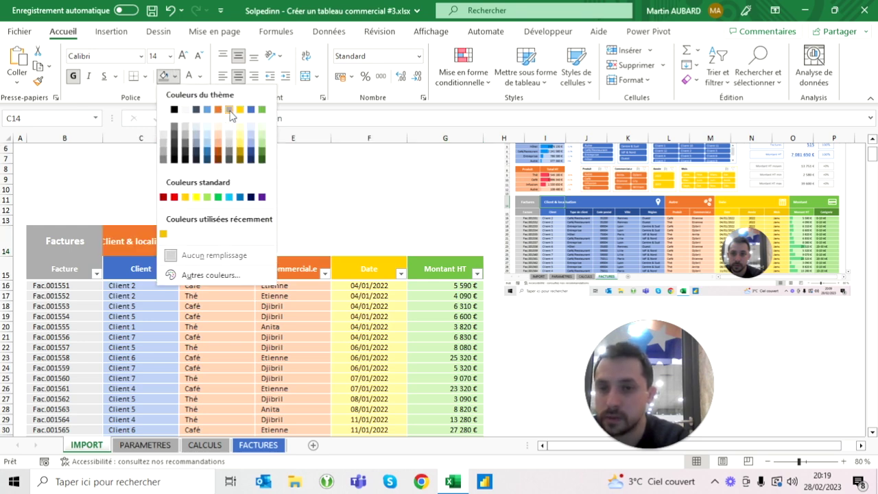
{"action": "left_click", "coordinate": [251, 109]}
{"action": "left_click_drag", "start_coordinate": [205, 240], "coordinate": [301, 240]}
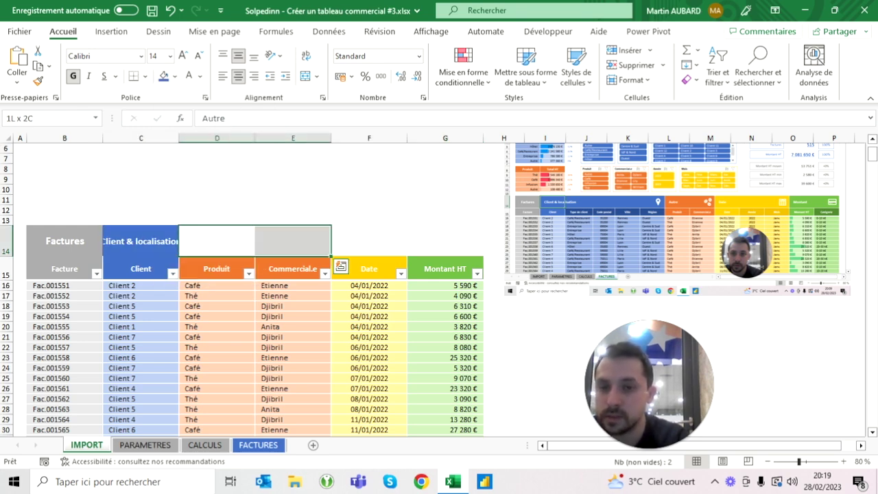
{"action": "left_click", "coordinate": [175, 76]}
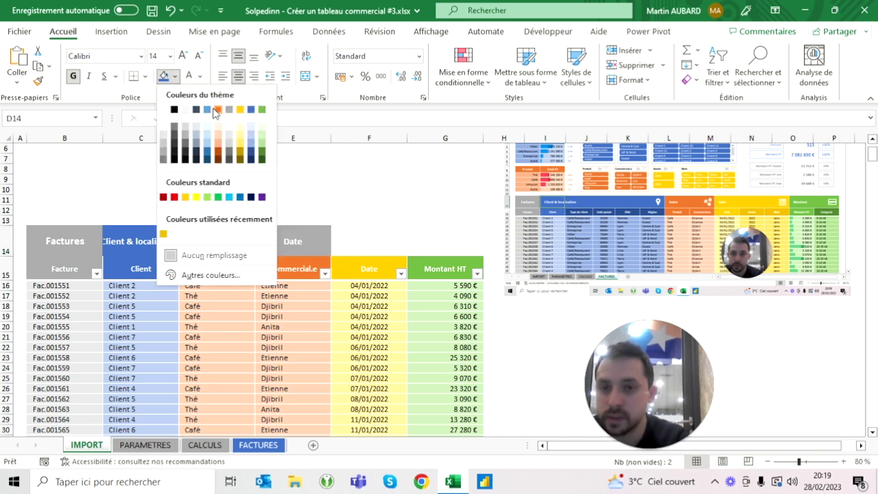
{"action": "left_click", "coordinate": [218, 109]}
{"action": "key", "text": "Right"}
{"action": "left_click", "coordinate": [176, 78]}
{"action": "left_click", "coordinate": [240, 110]}
{"action": "key", "text": "Right"}
{"action": "left_click", "coordinate": [176, 76]}
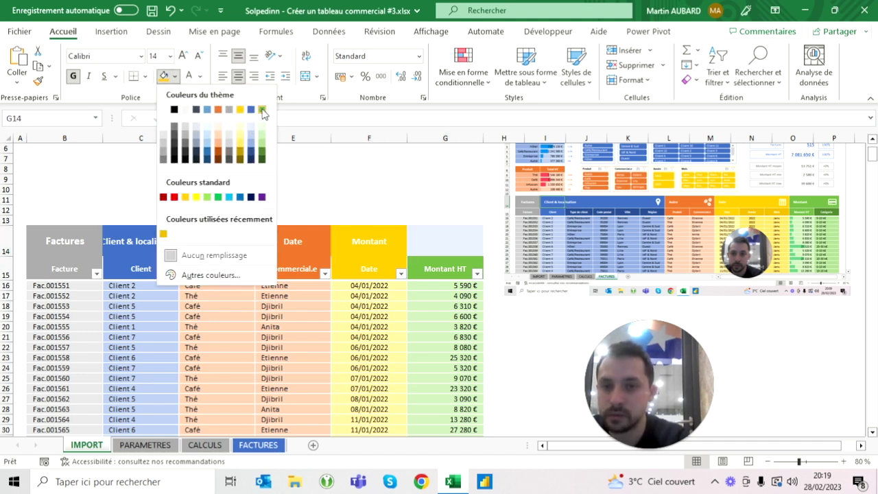
{"action": "left_click", "coordinate": [264, 113]}
{"action": "key", "text": "Left"}
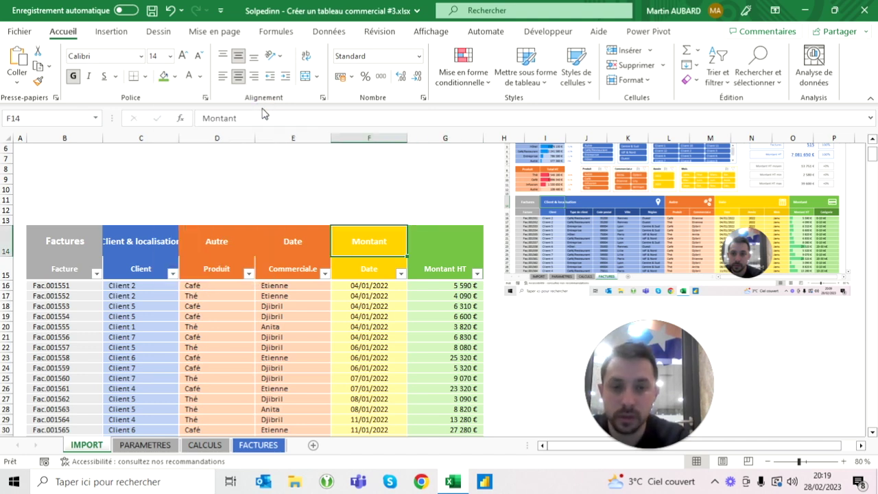
{"action": "left_click", "coordinate": [446, 241]}
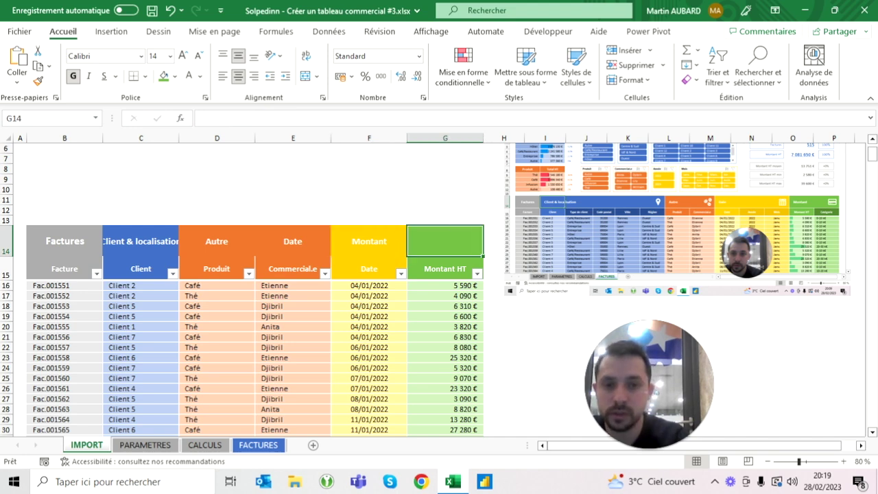
Put the Montant heading in G14 and Date in F14, and clear the leftover heading in E14
{"action": "type", "text": "Montant"}
{"action": "key", "text": "ctrl+Return"}
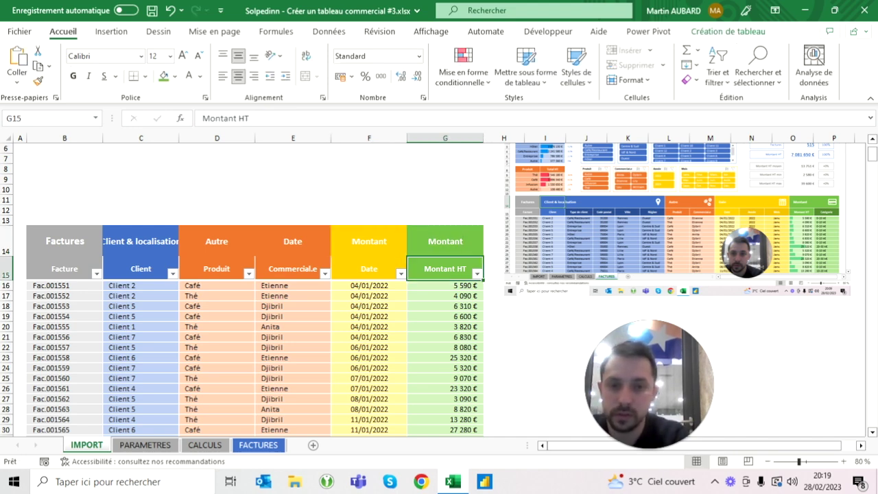
{"action": "key", "text": "Left"}
{"action": "type", "text": "Date"}
{"action": "key", "text": "ctrl+Return"}
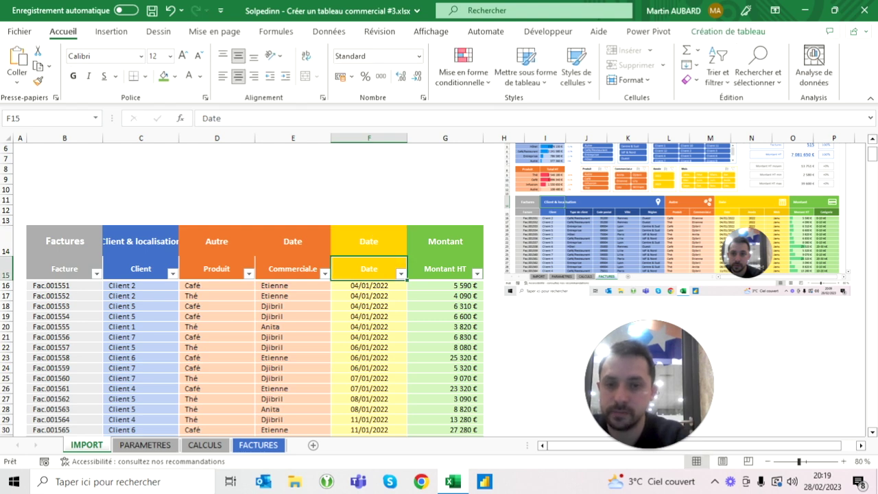
{"action": "key", "text": "Left"}
{"action": "key", "text": "Escape"}
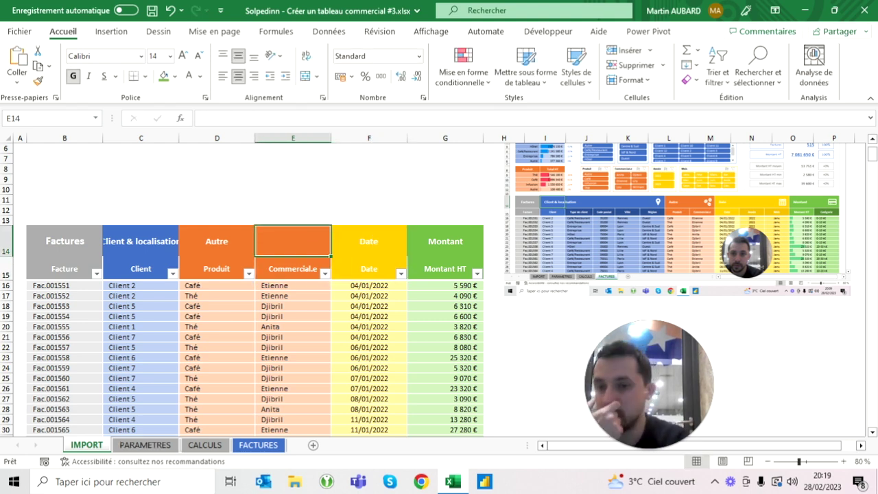
Select the row 14 group headings and increase their font size twice
{"action": "key", "text": "Left"}
{"action": "key", "text": "Left"}
{"action": "key", "text": "Left"}
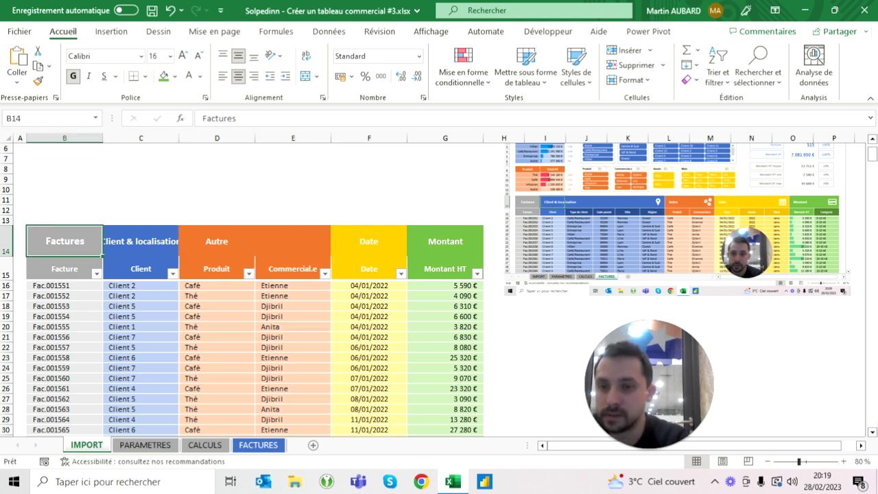
{"action": "key", "text": "Right"}
{"action": "key", "text": "shift+Right"}
{"action": "key", "text": "shift+Right"}
{"action": "key", "text": "shift+Right"}
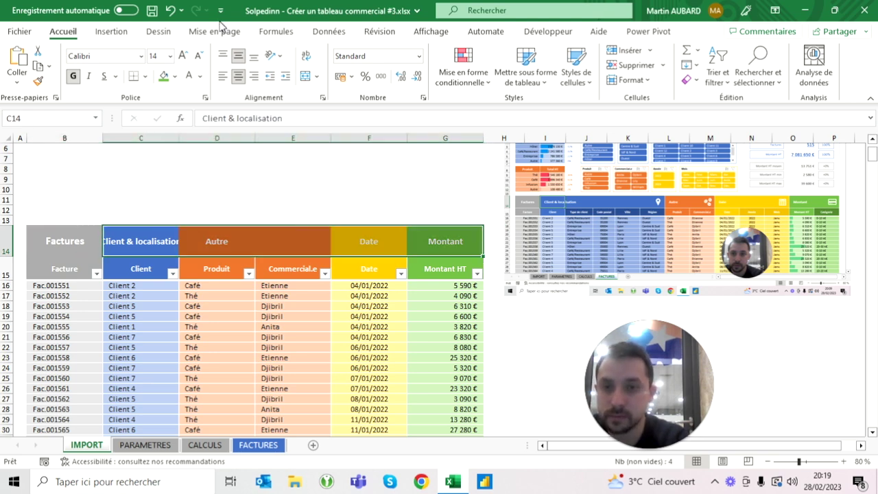
{"action": "left_click", "coordinate": [183, 56]}
{"action": "left_click", "coordinate": [141, 241]}
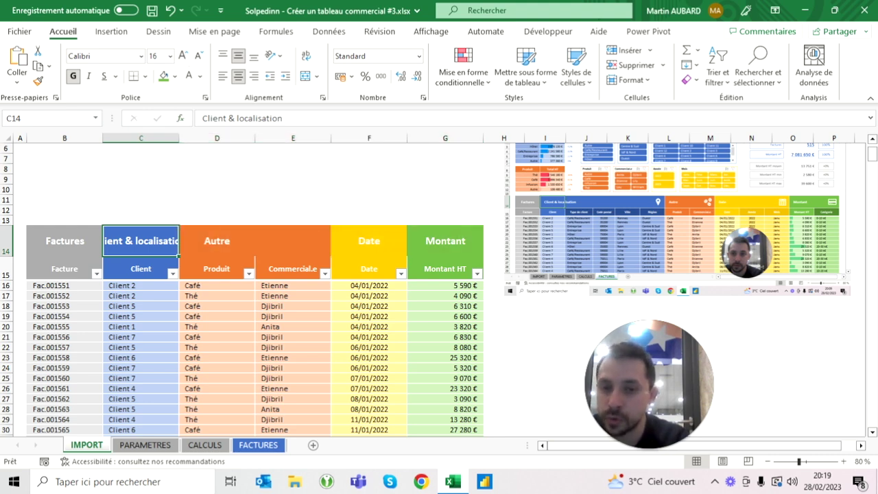
Compare the columns with the FACTURES sheet, then select the whole group heading row on IMPORT
{"action": "left_click", "coordinate": [293, 259]}
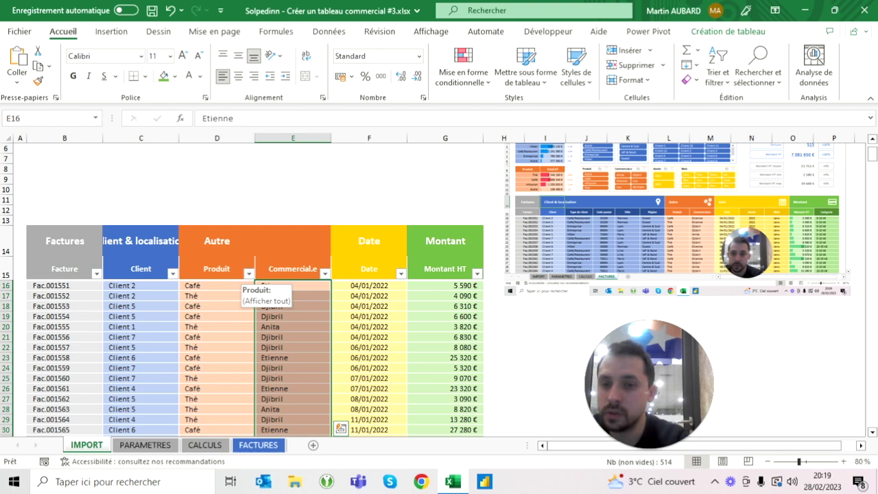
{"action": "left_click", "coordinate": [236, 272]}
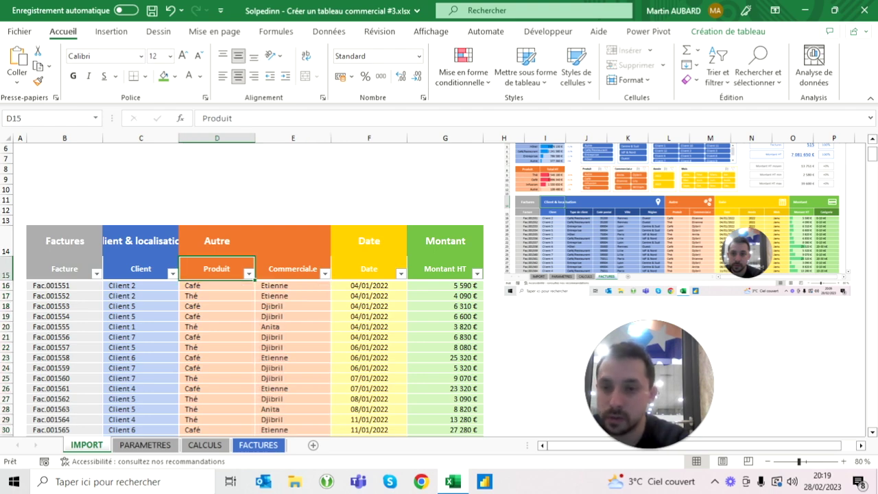
{"action": "left_click", "coordinate": [258, 444]}
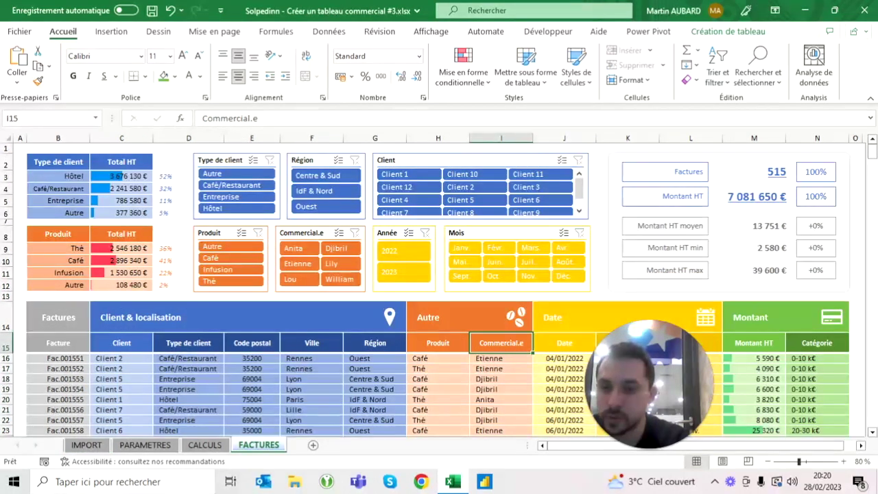
{"action": "left_click", "coordinate": [87, 446]}
{"action": "left_click_drag", "start_coordinate": [64, 241], "coordinate": [445, 241]}
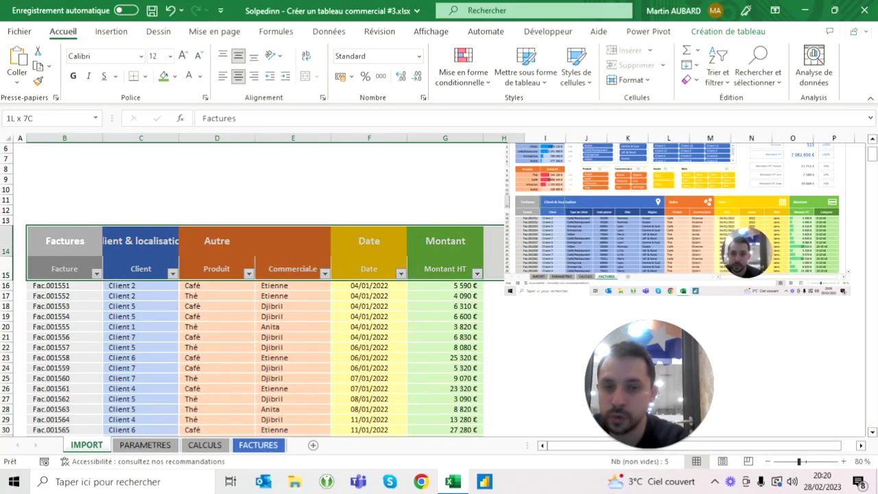
{"action": "left_click", "coordinate": [146, 76]}
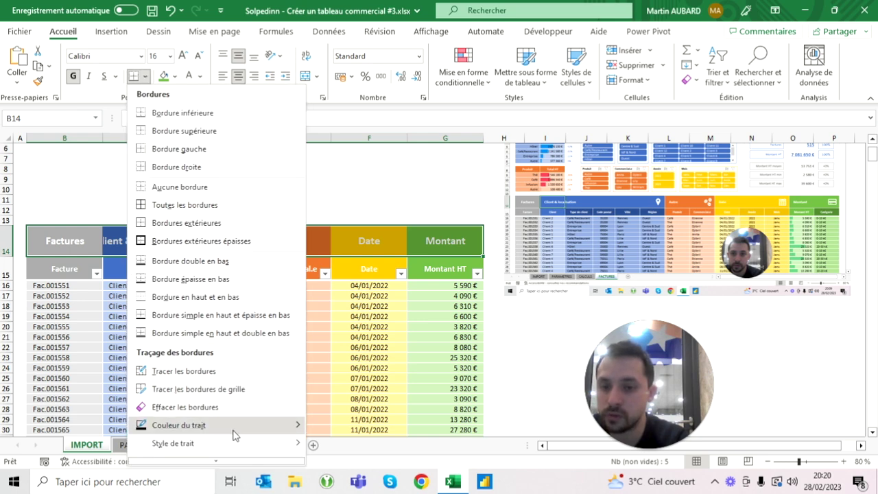
{"action": "mouse_move", "coordinate": [233, 429]}
{"action": "key", "text": "Escape"}
{"action": "key", "text": "Escape"}
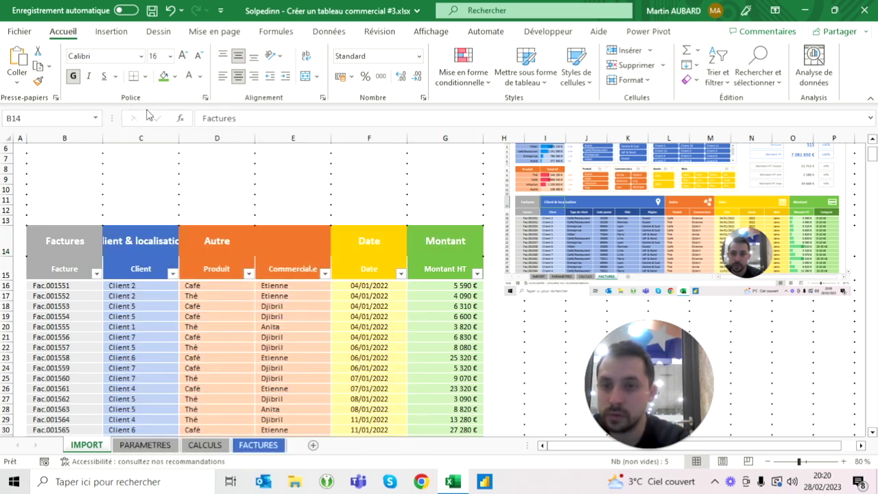
{"action": "left_click", "coordinate": [141, 179]}
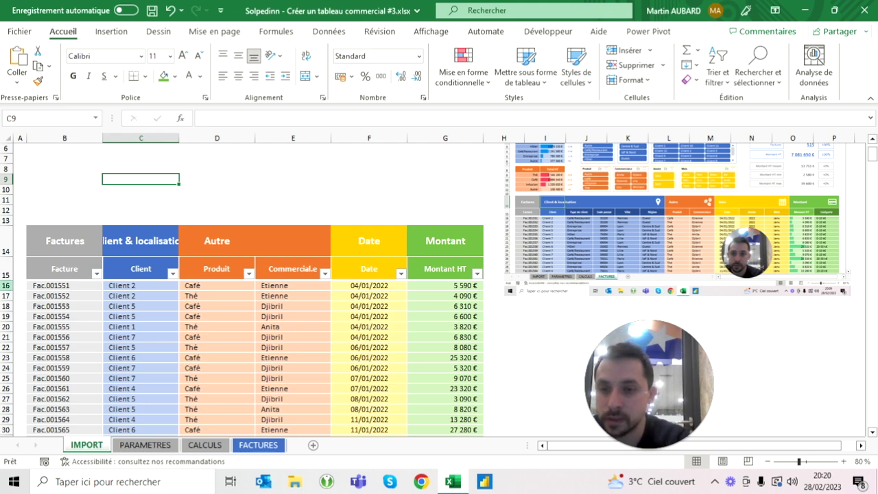
{"action": "left_click", "coordinate": [7, 285]}
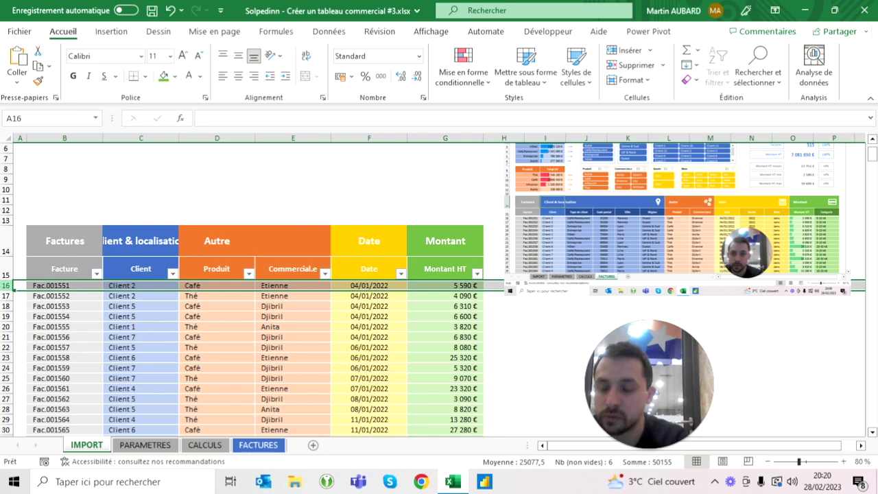
Freeze the panes above row 16 so the group and column headings stay visible
{"action": "scroll", "coordinate": [439, 289], "scroll_direction": "up", "scroll_amount": 2}
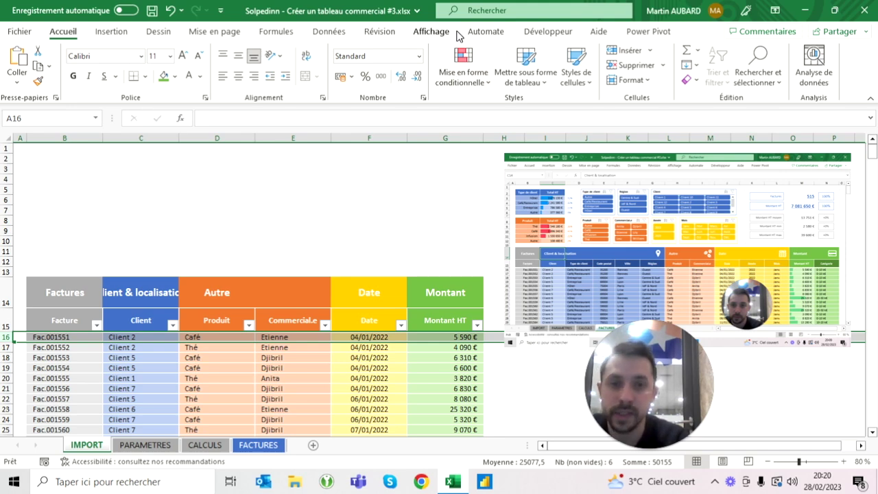
{"action": "left_click", "coordinate": [424, 33]}
{"action": "left_click", "coordinate": [665, 83]}
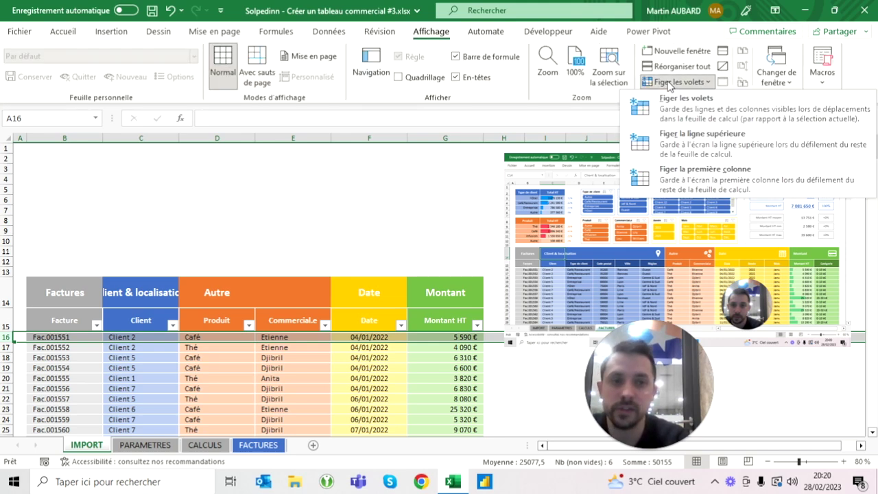
{"action": "left_click", "coordinate": [686, 109]}
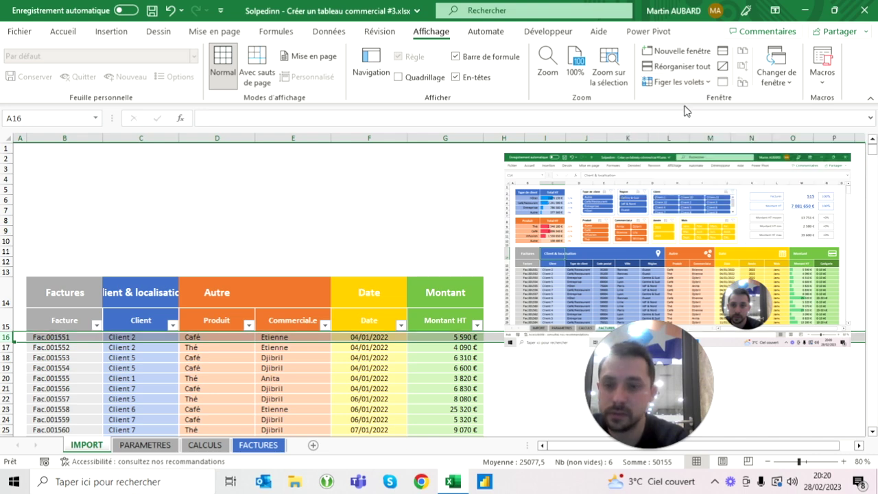
{"action": "left_click", "coordinate": [217, 241]}
Scroll down to the invoice rows, select a Client cell, and return to the Accueil commands
{"action": "scroll", "coordinate": [217, 241], "scroll_direction": "down", "scroll_amount": 5}
{"action": "scroll", "coordinate": [253, 384], "scroll_direction": "up", "scroll_amount": 10}
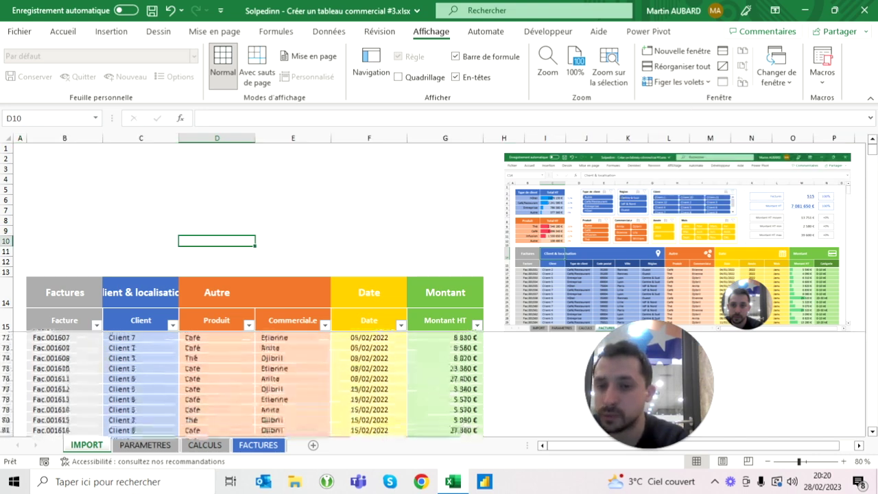
{"action": "scroll", "coordinate": [254, 384], "scroll_direction": "down", "scroll_amount": 5}
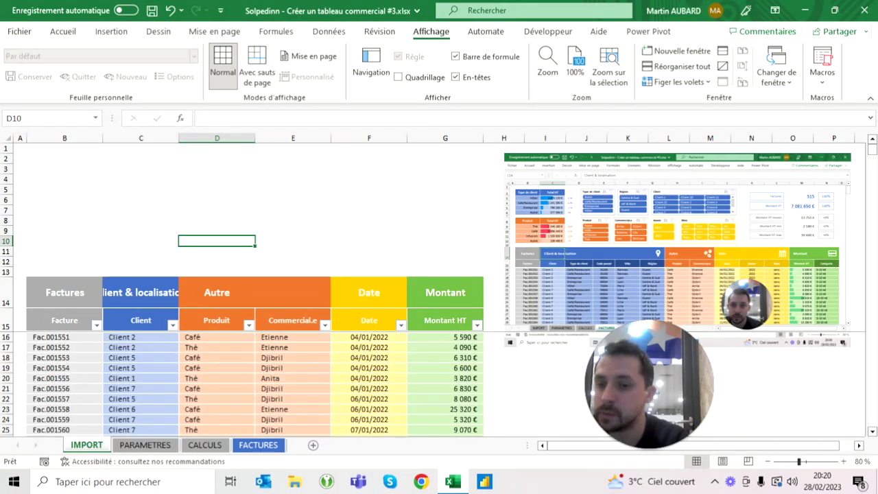
{"action": "left_click", "coordinate": [140, 368]}
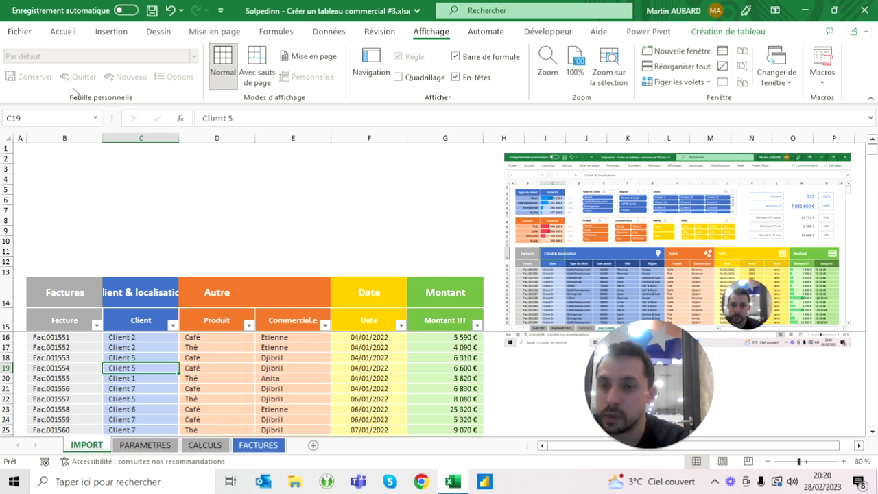
{"action": "left_click", "coordinate": [63, 33]}
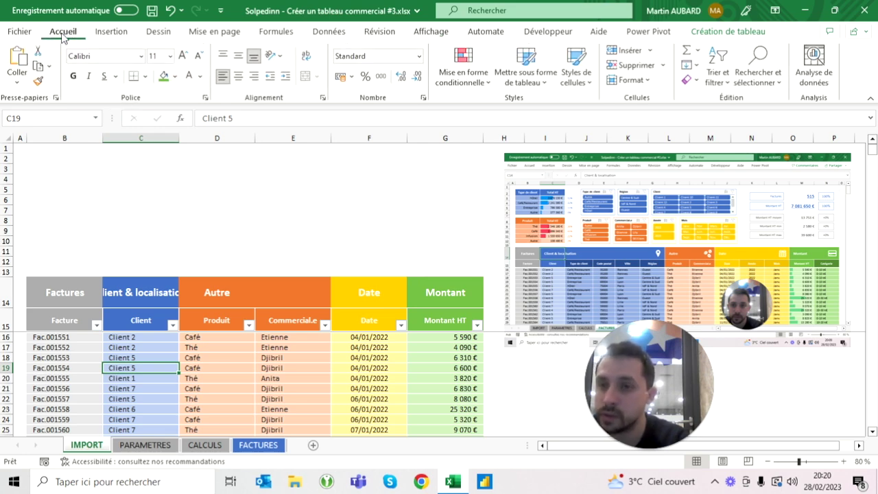
Collapse the ribbon to enlarge the grid and click through cells of the IMPORT table
{"action": "double_click", "coordinate": [62, 33]}
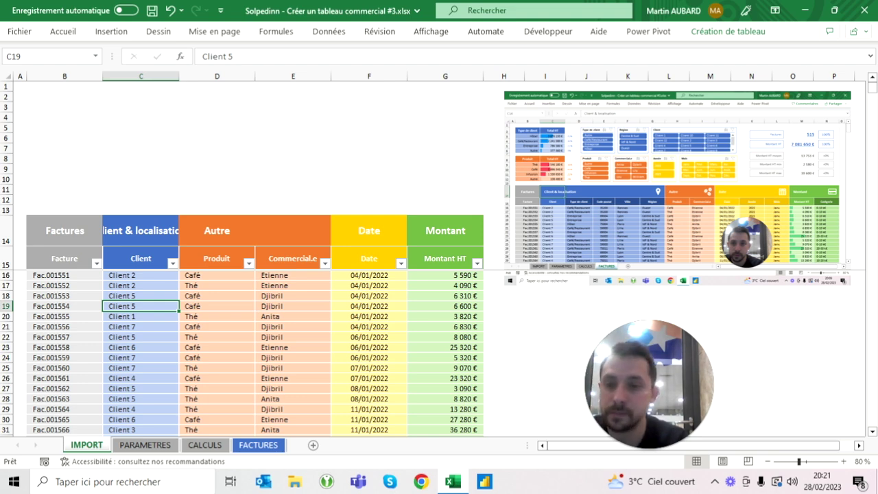
{"action": "left_click", "coordinate": [140, 230]}
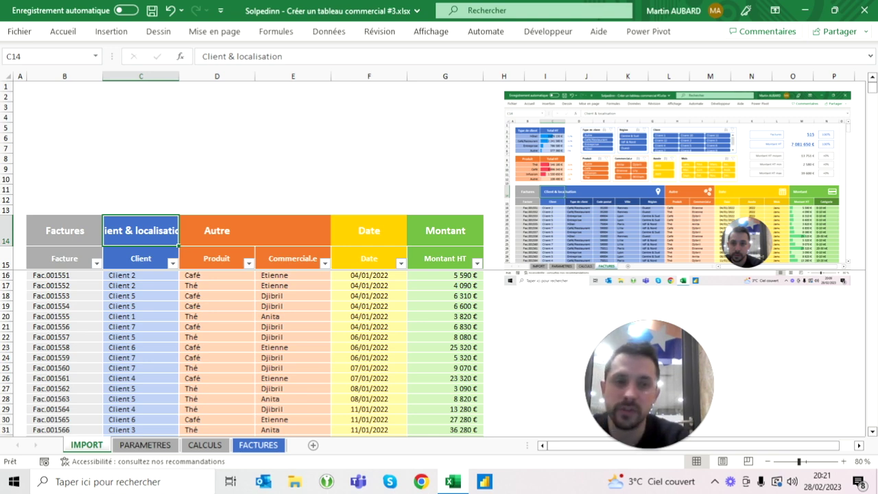
{"action": "left_click", "coordinate": [369, 117]}
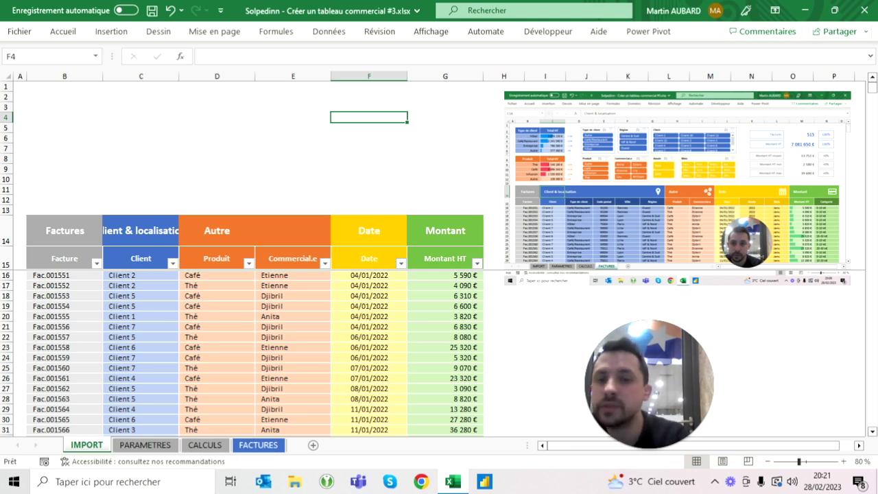
{"action": "left_click", "coordinate": [64, 190]}
{"action": "left_click", "coordinate": [65, 97]}
{"action": "left_click", "coordinate": [141, 296]}
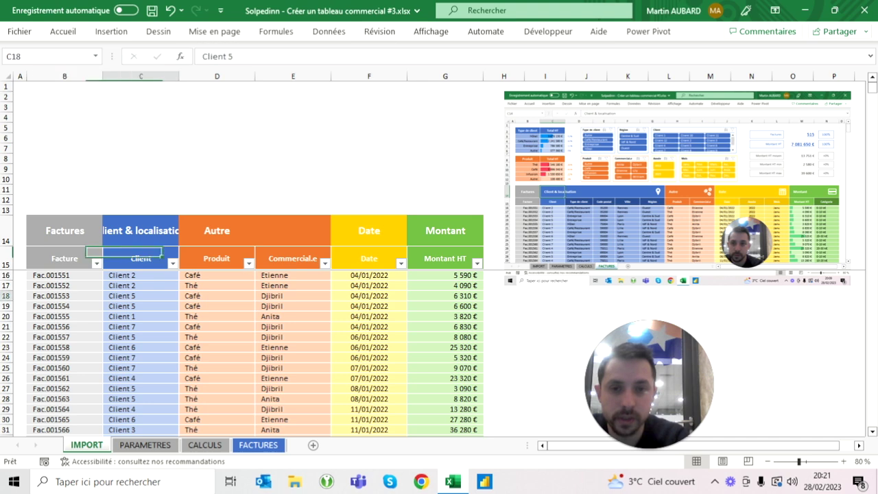
Select the Client column header, then move to the PARAMETRES sheet
{"action": "left_click", "coordinate": [217, 168]}
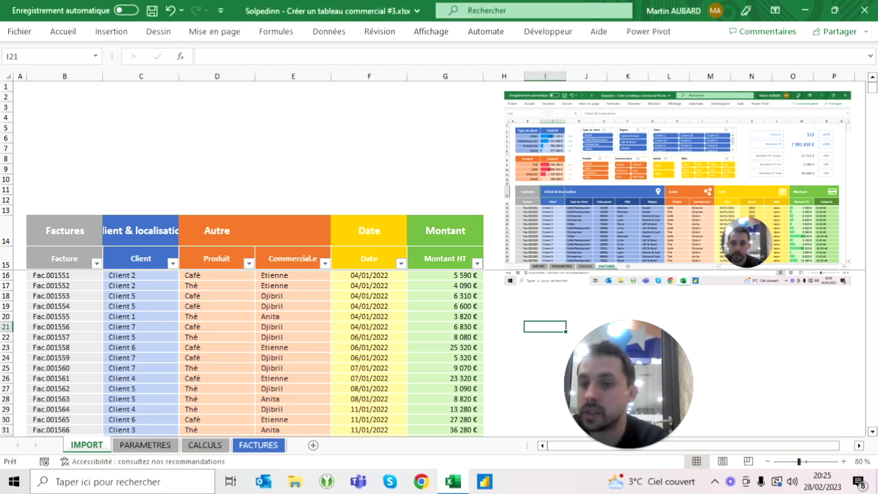
{"action": "left_click", "coordinate": [140, 259]}
{"action": "left_click", "coordinate": [137, 446]}
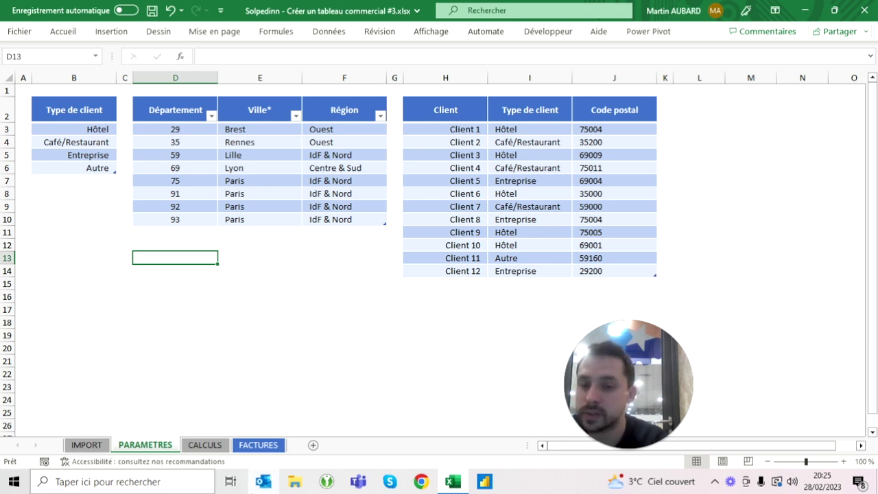
Switch between the FACTURES and IMPORT sheets to compare them
{"action": "left_click", "coordinate": [258, 445]}
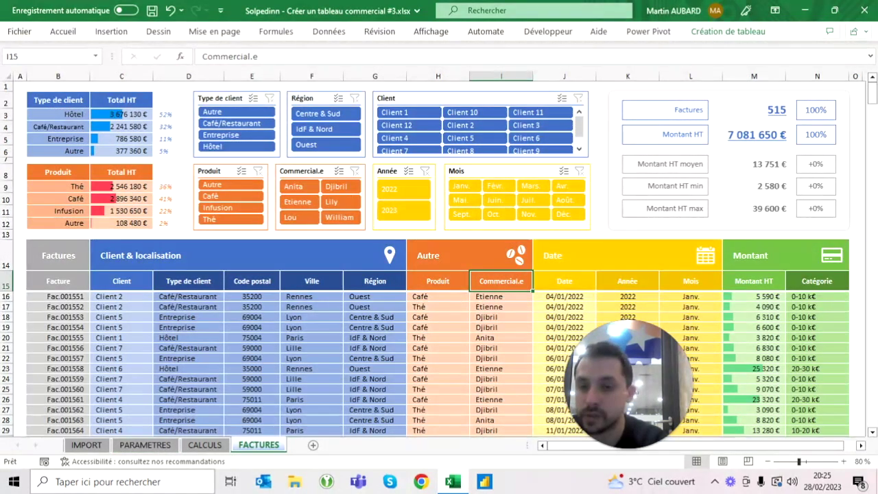
{"action": "left_click", "coordinate": [77, 445]}
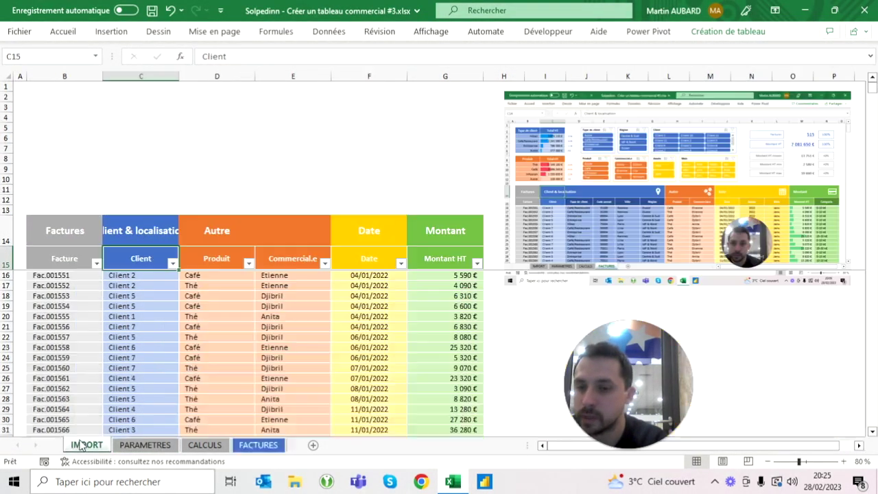
{"action": "left_click", "coordinate": [260, 446]}
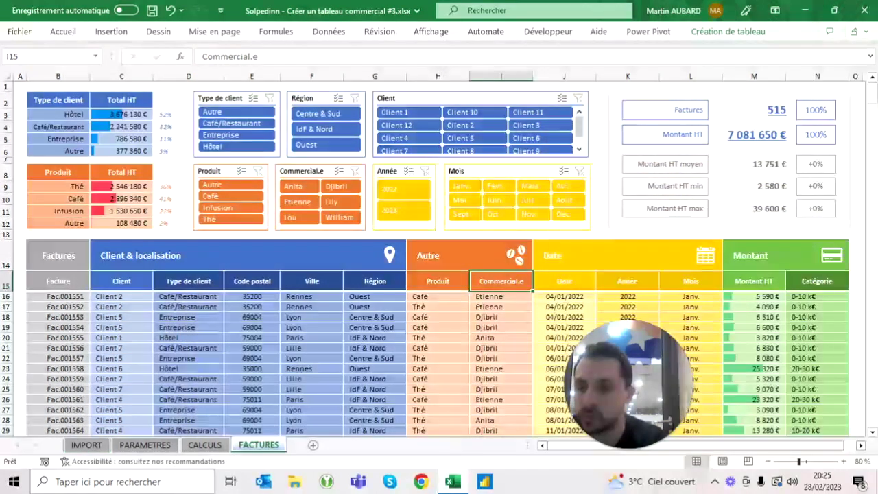
Select the Type de client, Code postal, Ville and Région headers on FACTURES, then D16 on IMPORT
{"action": "left_click", "coordinate": [189, 281]}
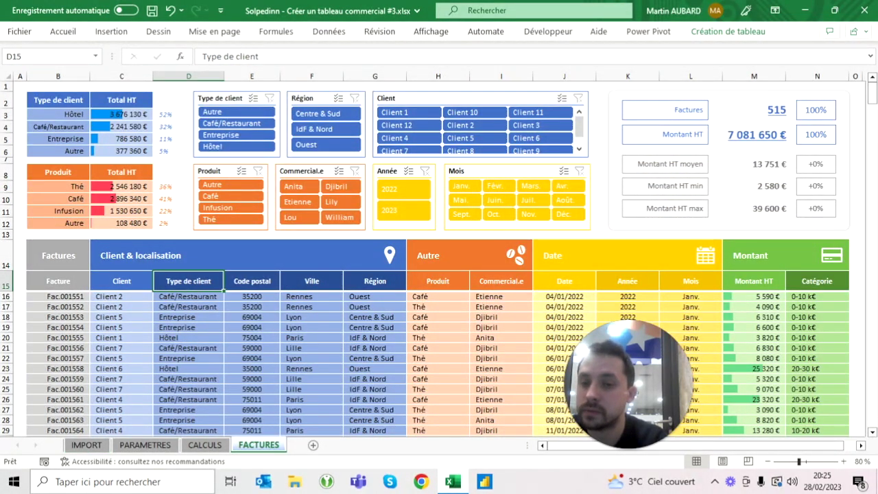
{"action": "left_click", "coordinate": [252, 282]}
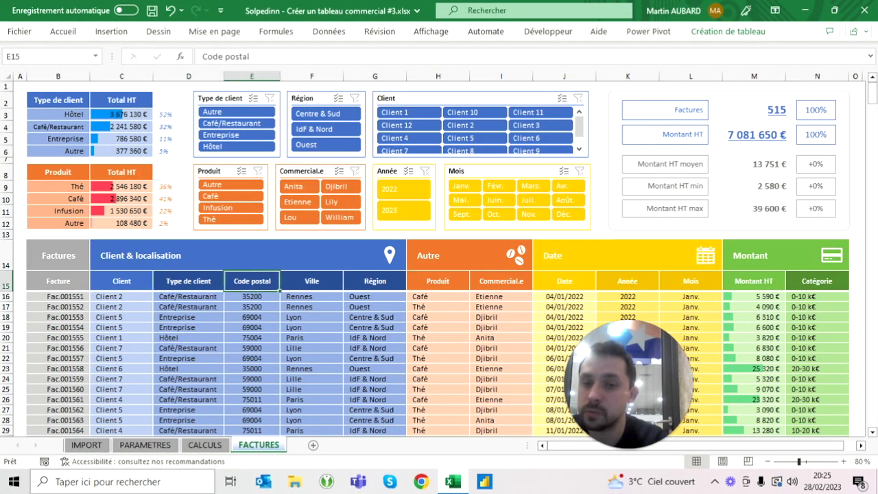
{"action": "left_click", "coordinate": [312, 282]}
{"action": "left_click", "coordinate": [375, 281]}
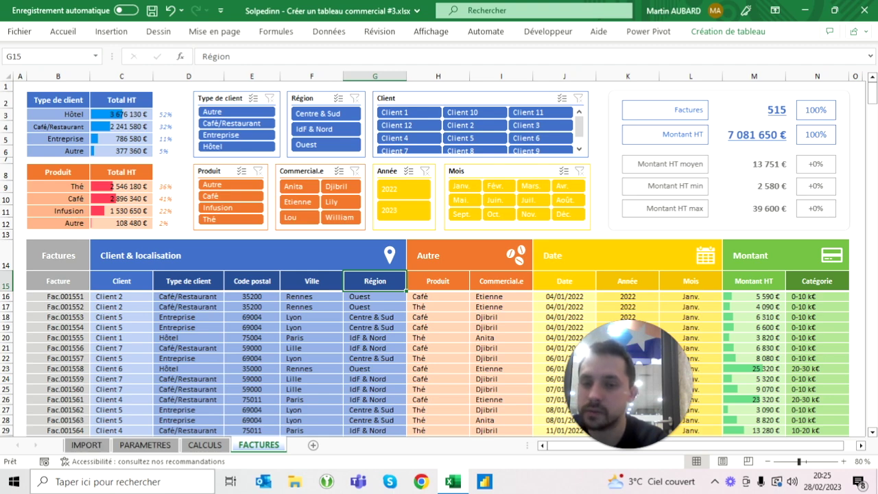
{"action": "left_click", "coordinate": [88, 445]}
{"action": "left_click", "coordinate": [217, 275]}
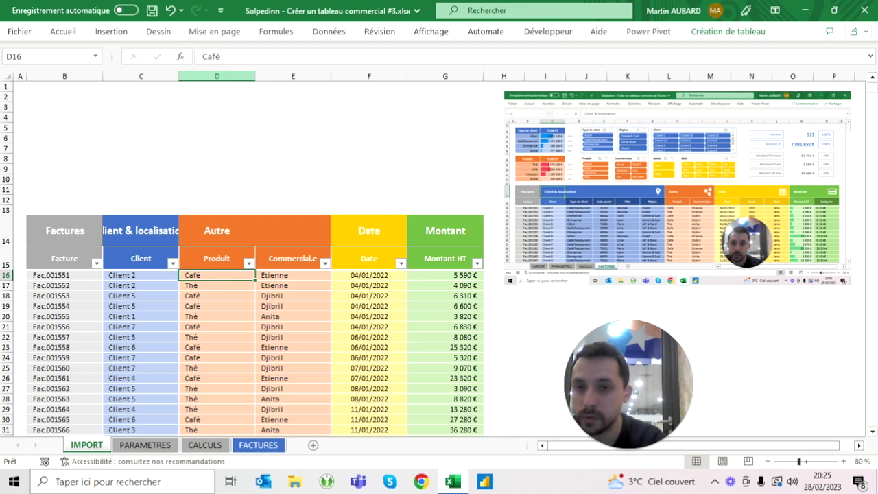
Insert four empty columns at column D, before Produit
{"action": "left_click", "coordinate": [199, 76]}
{"action": "key", "text": "ctrl+plus"}
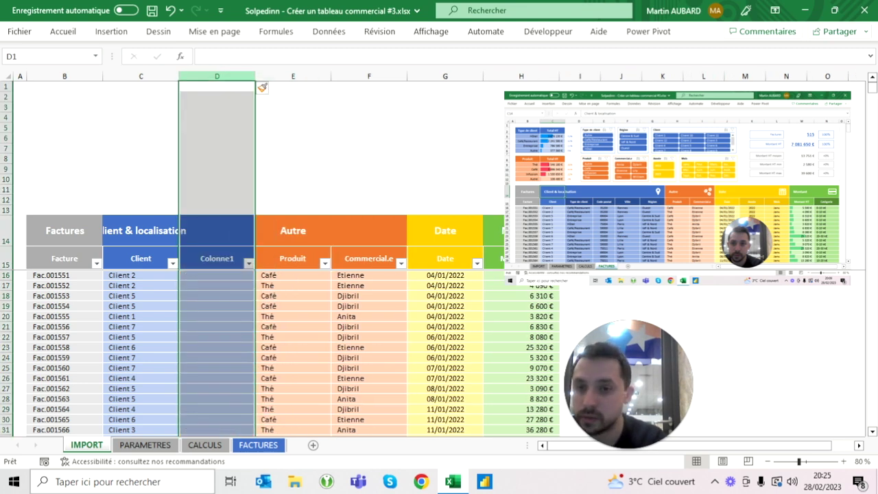
{"action": "key", "text": "ctrl+plus"}
{"action": "key", "text": "ctrl+plus"}
{"action": "key", "text": "ctrl+plus"}
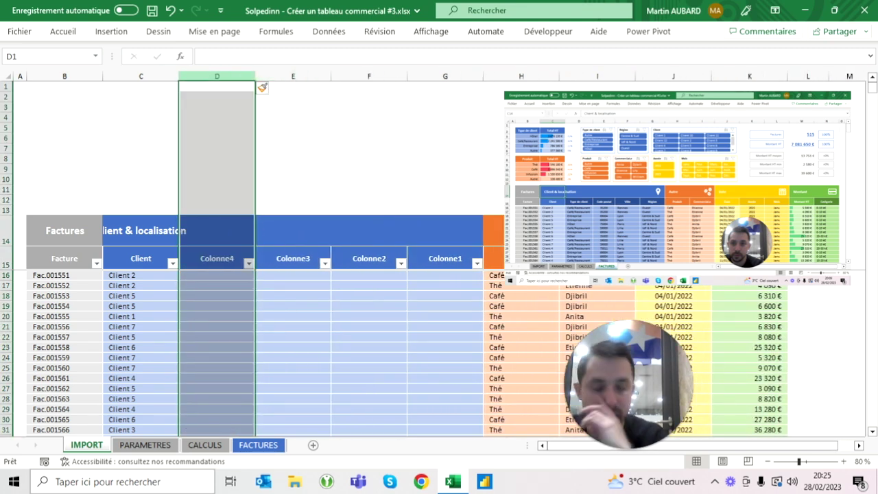
Head the new columns Type de client, Code postal, Ville and Région
{"action": "left_click", "coordinate": [216, 258]}
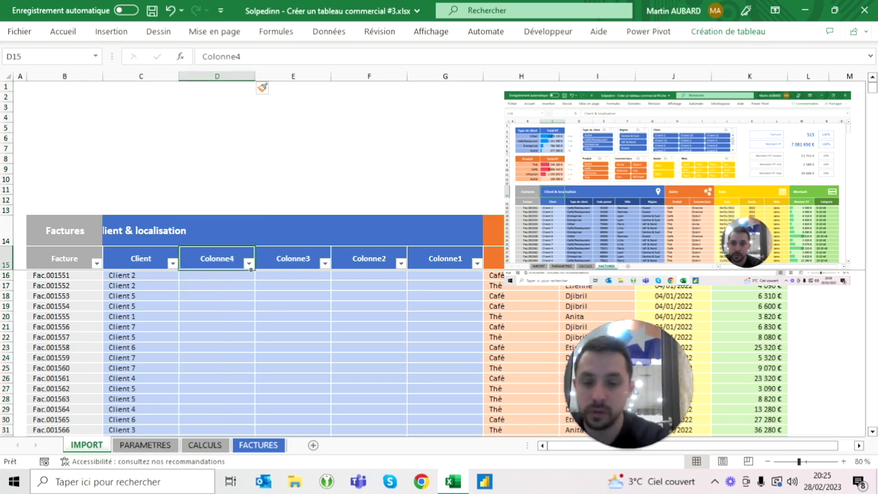
{"action": "type", "text": "Type de clien"}
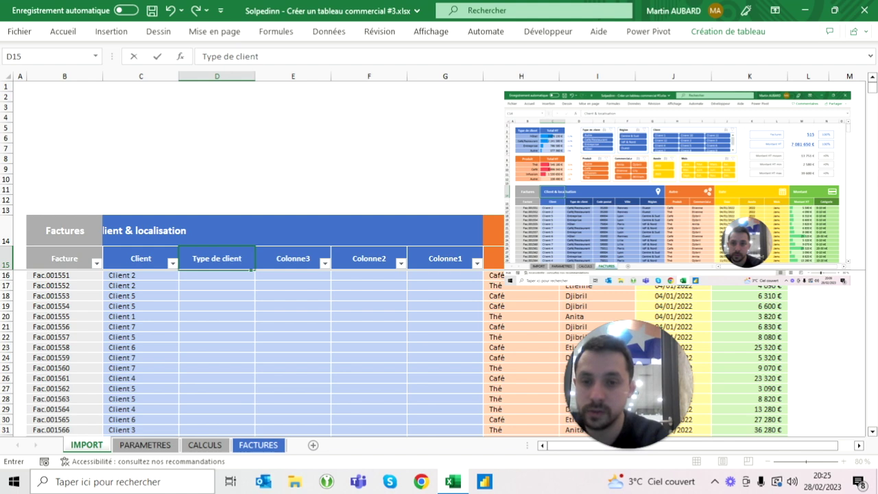
{"action": "type", "text": "t"}
{"action": "key", "text": "Tab"}
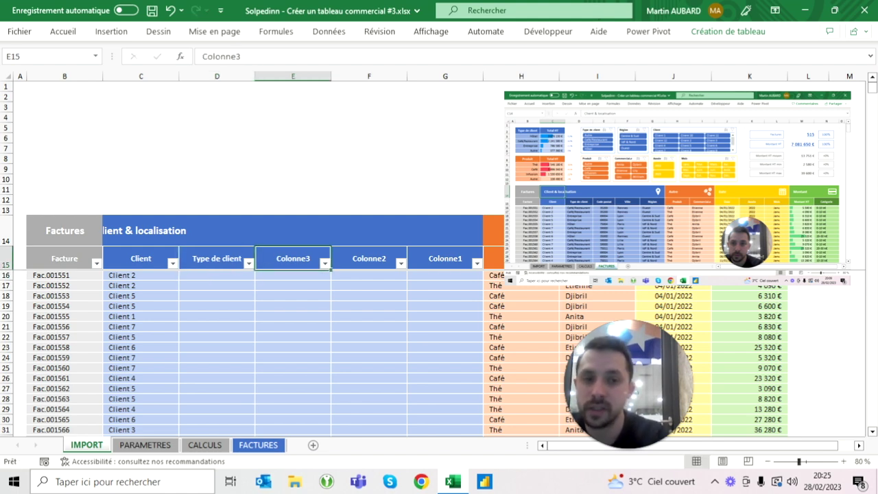
{"action": "type", "text": "Code postal"}
{"action": "key", "text": "Tab"}
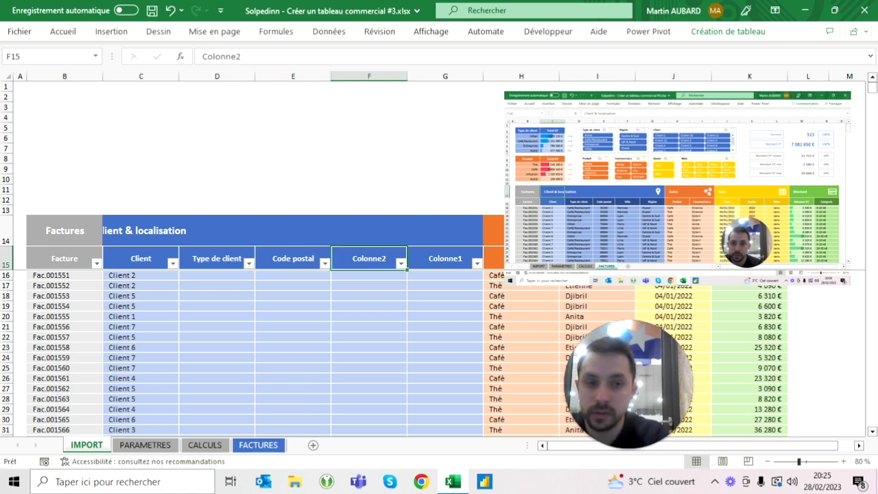
{"action": "type", "text": "Ville"}
{"action": "key", "text": "Tab"}
{"action": "type", "text": "Région"}
{"action": "key", "text": "Return"}
{"action": "key", "text": "Left"}
{"action": "key", "text": "Up"}
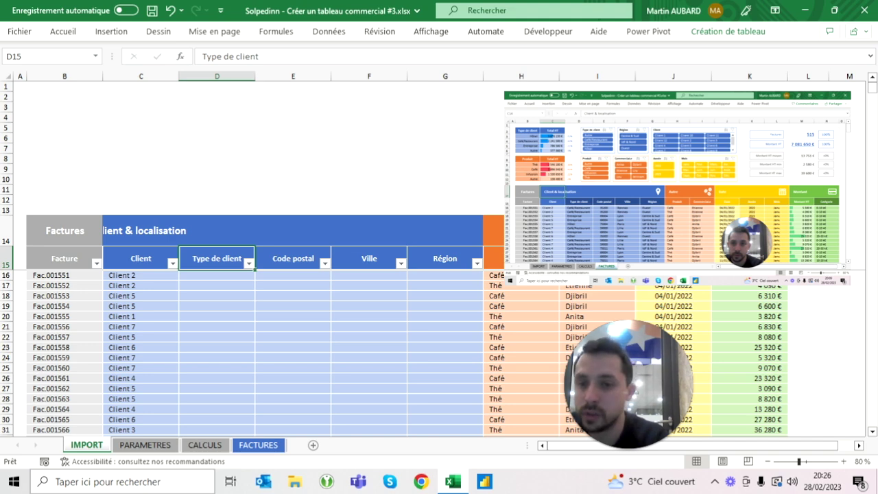
{"action": "left_click", "coordinate": [171, 446]}
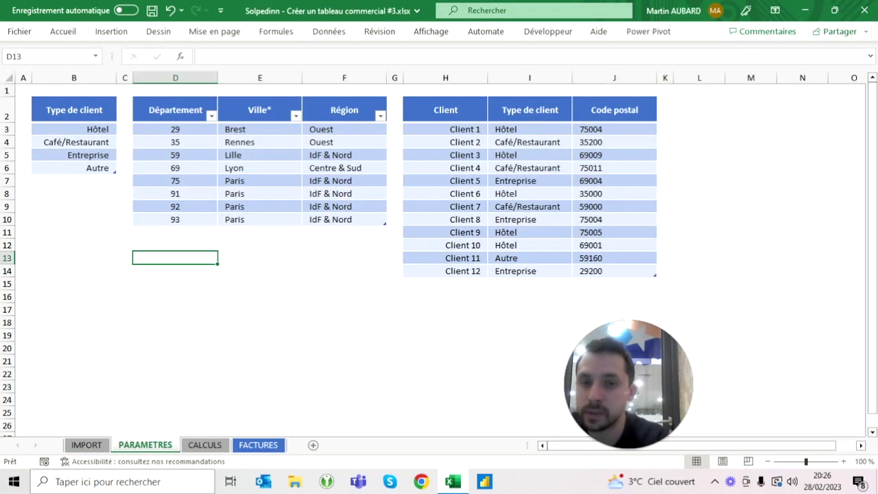
Check the first client's type Hôtel and postal code 75004, then select D16 on IMPORT
{"action": "left_click", "coordinate": [530, 129]}
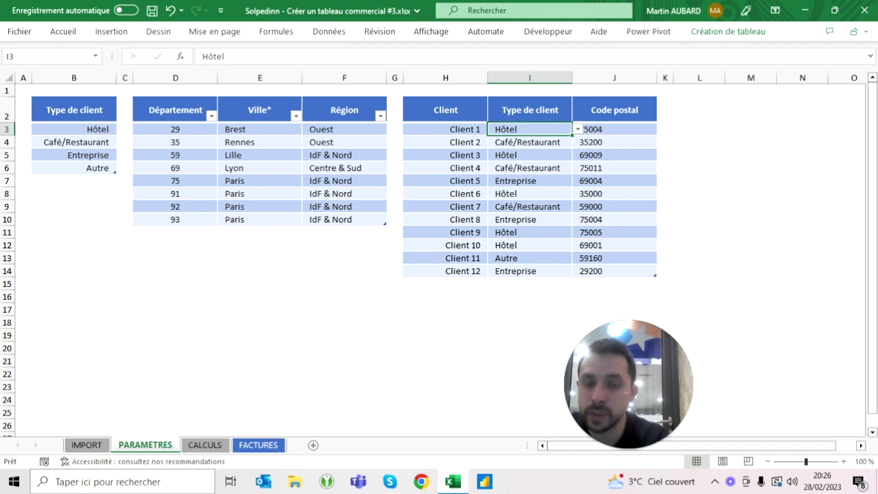
{"action": "left_click", "coordinate": [614, 129]}
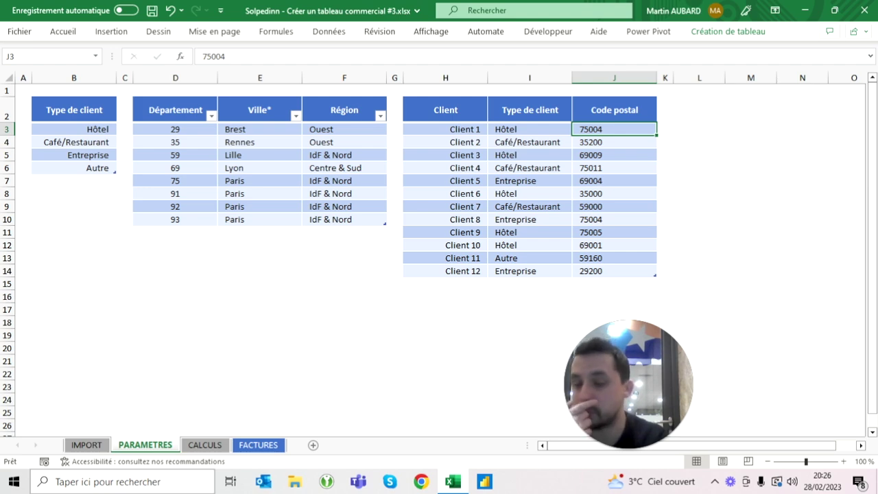
{"action": "left_click", "coordinate": [88, 445]}
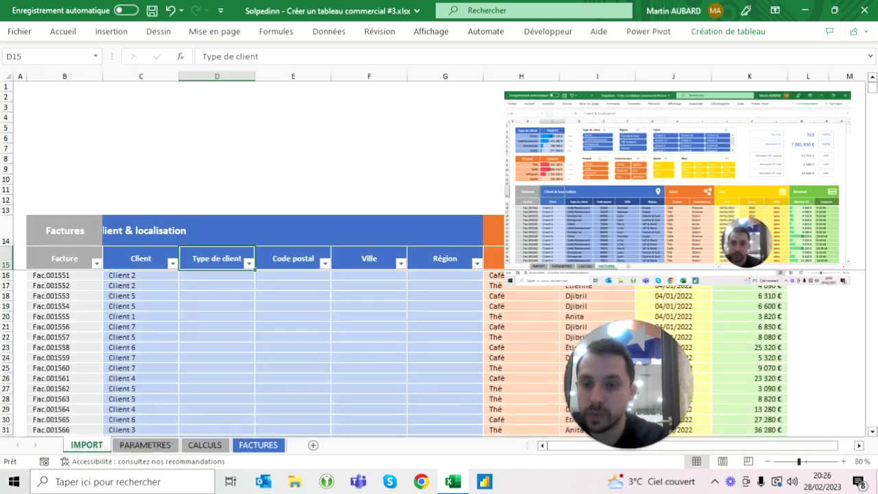
{"action": "left_click", "coordinate": [217, 275]}
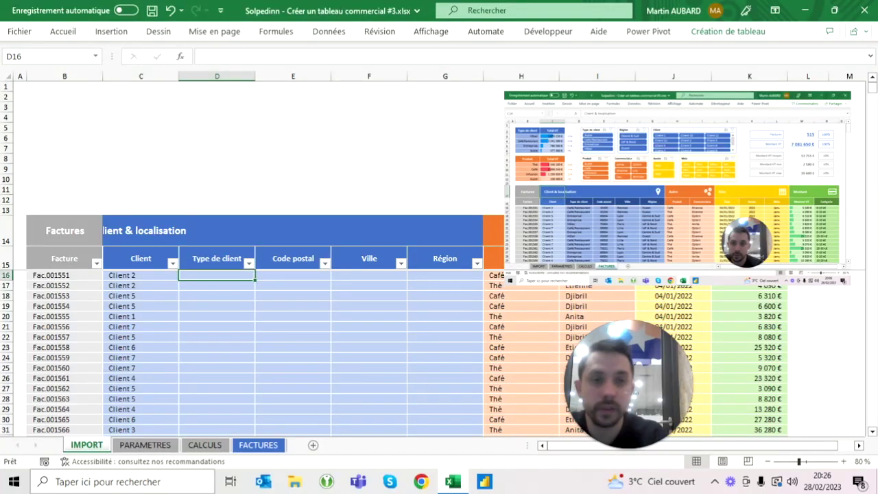
Re-pin the ribbon and turn off the table's header filter buttons in Table Design
{"action": "double_click", "coordinate": [66, 34]}
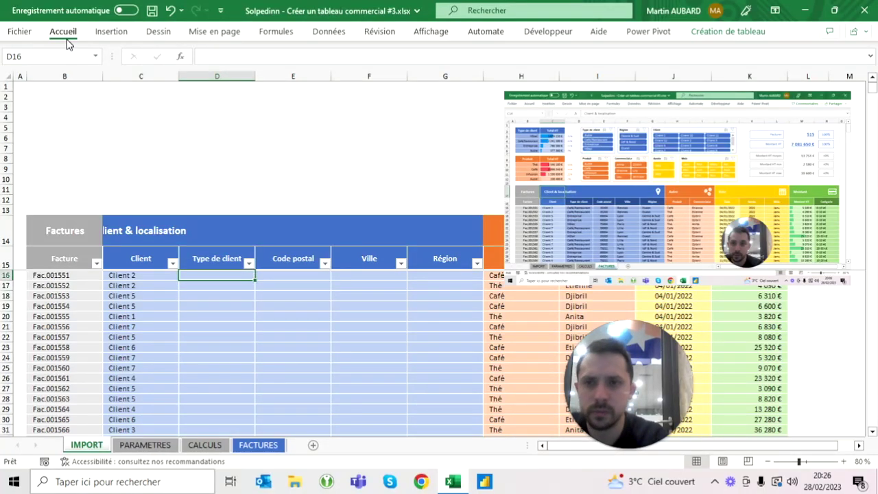
{"action": "left_click", "coordinate": [726, 36]}
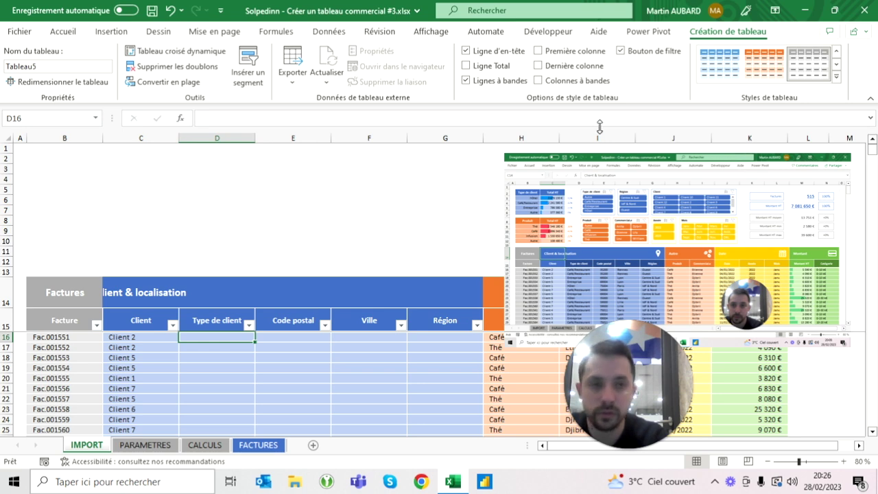
{"action": "left_click", "coordinate": [620, 52]}
{"action": "left_click", "coordinate": [293, 320]}
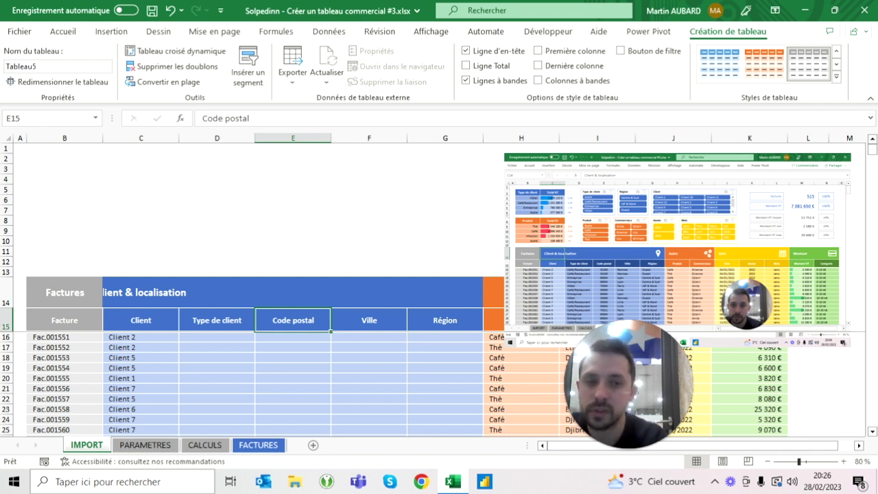
{"action": "left_click", "coordinate": [445, 209]}
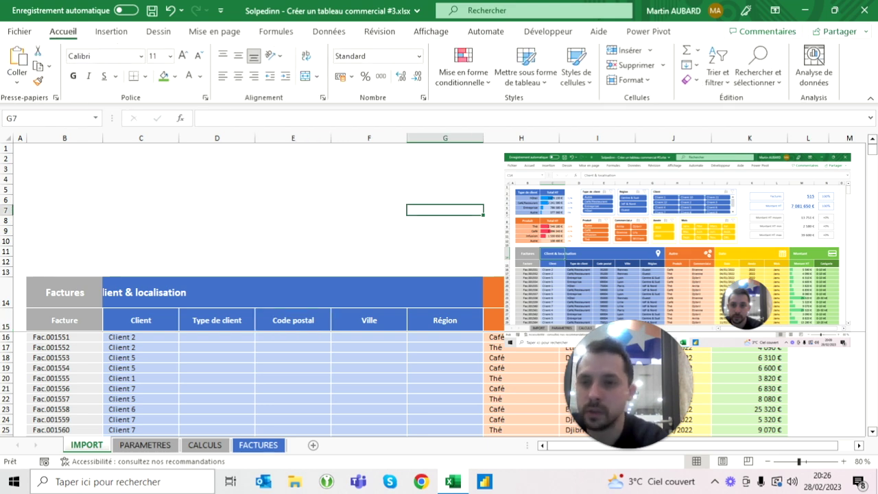
Add a right border to the Factures title cell
{"action": "left_click", "coordinate": [64, 158]}
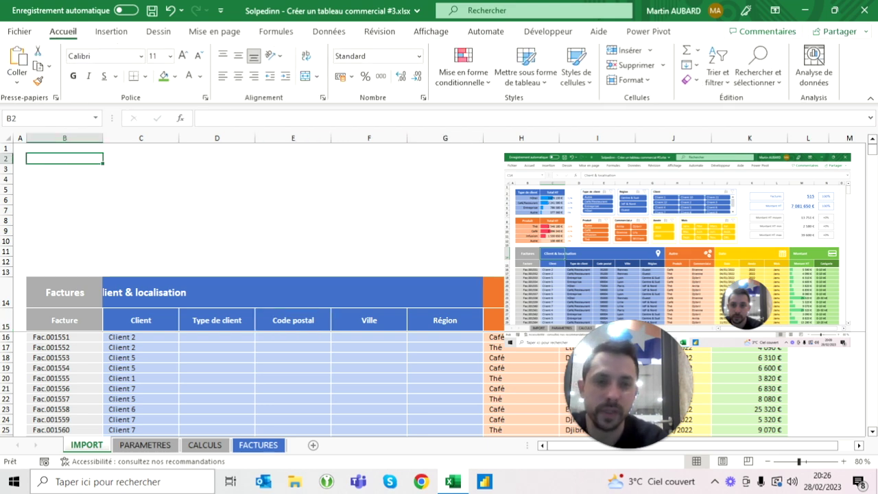
{"action": "left_click", "coordinate": [64, 292]}
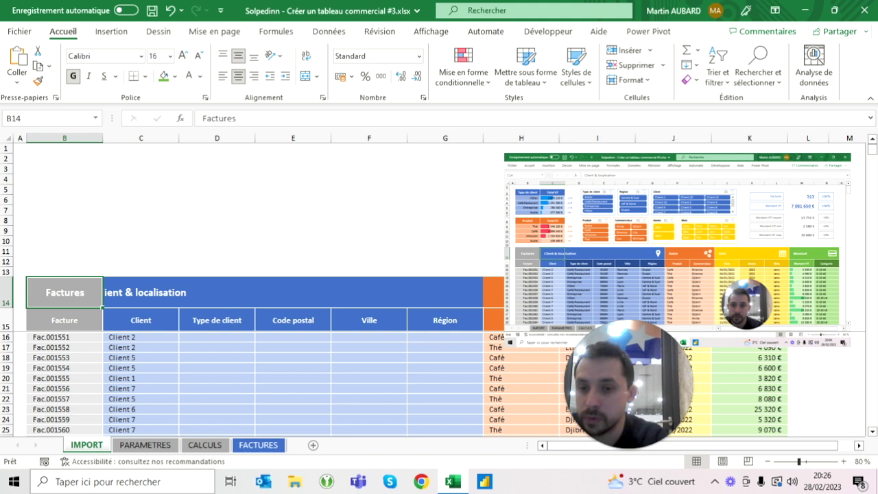
{"action": "left_click", "coordinate": [147, 77]}
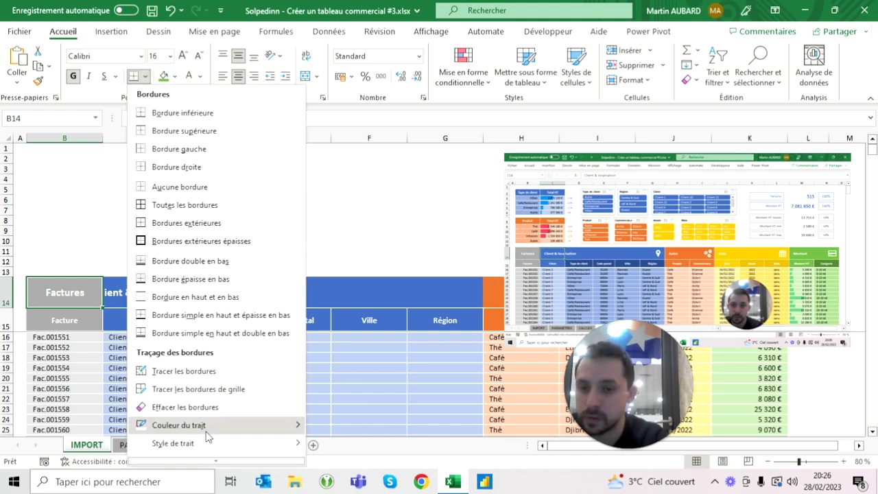
{"action": "mouse_move", "coordinate": [204, 425]}
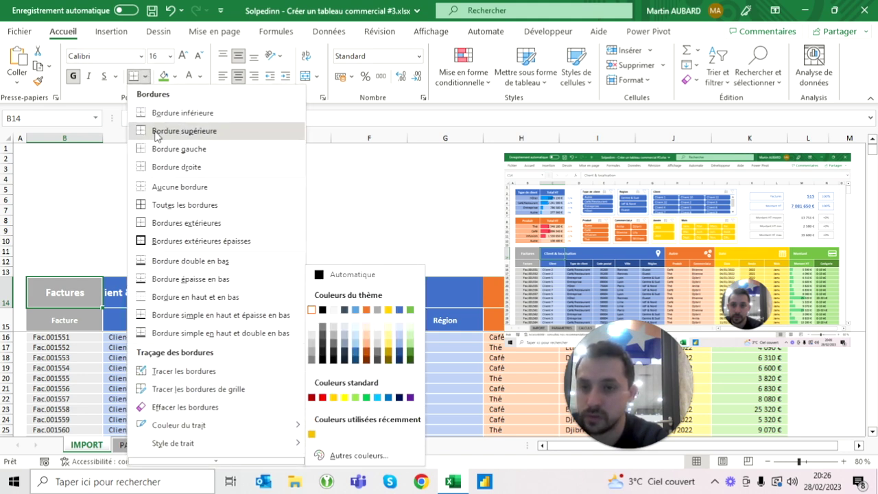
{"action": "left_click", "coordinate": [168, 167]}
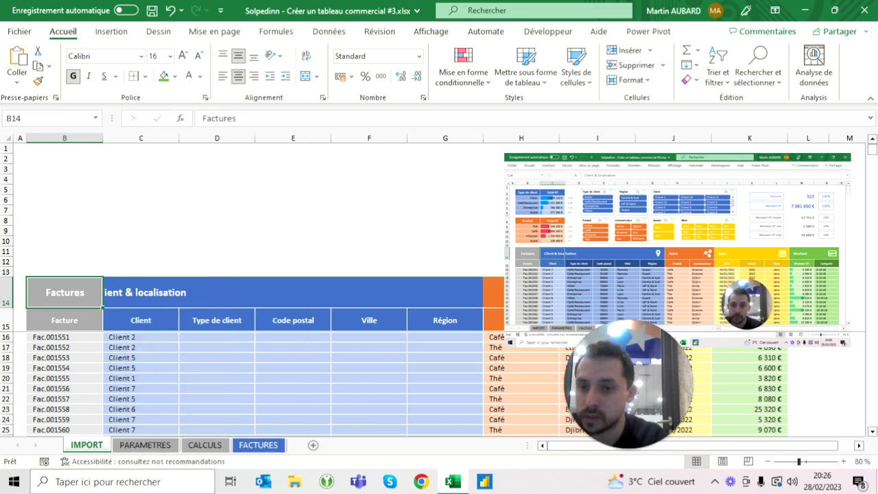
Left-align the Client & localisation title and select the first data row of the new columns
{"action": "left_click", "coordinate": [141, 292]}
{"action": "left_click", "coordinate": [223, 76]}
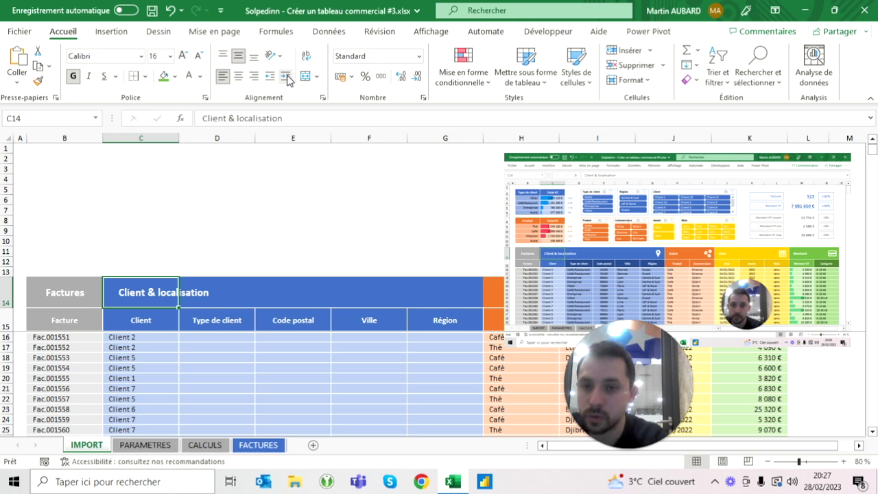
{"action": "key", "text": "Right"}
{"action": "key", "text": "Right"}
{"action": "key", "text": "Right"}
{"action": "key", "text": "Right"}
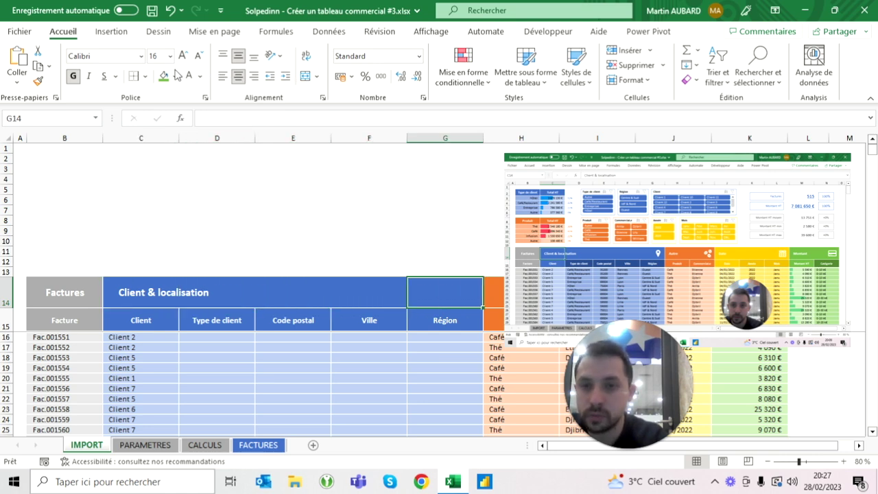
{"action": "key", "text": "Left"}
{"action": "key", "text": "Left"}
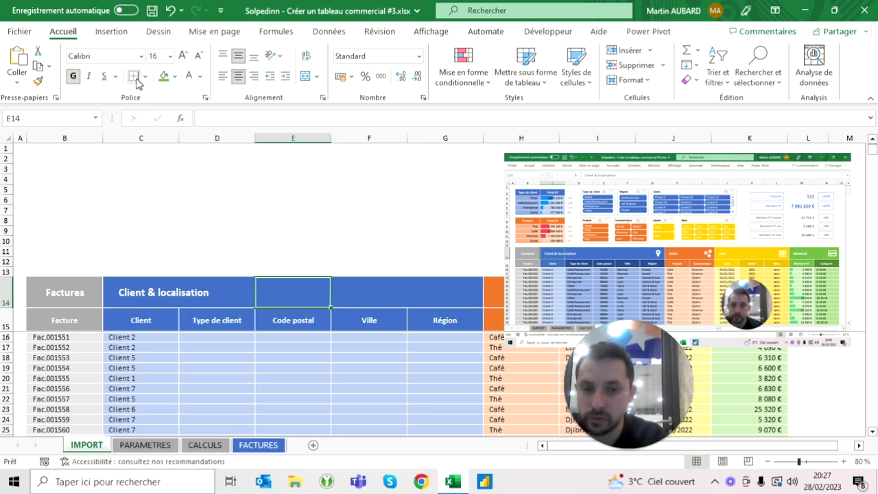
{"action": "key", "text": "Left"}
{"action": "key", "text": "Up"}
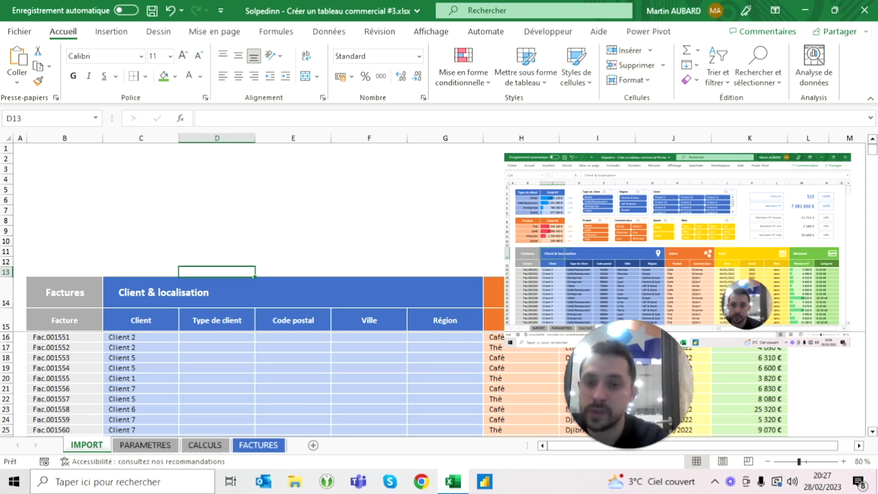
{"action": "key", "text": "Down"}
{"action": "key", "text": "Down"}
{"action": "key", "text": "Down"}
{"action": "key", "text": "shift+Right"}
{"action": "key", "text": "shift+Right"}
{"action": "key", "text": "shift+Right"}
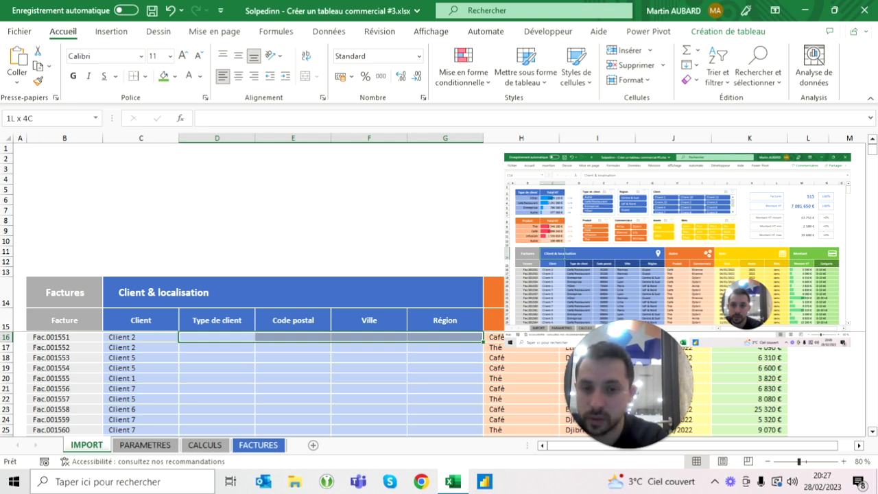
Fill the new columns' data cells D16:G529 with light blue
{"action": "key", "text": "ctrl+shift+Down"}
{"action": "left_click", "coordinate": [176, 76]}
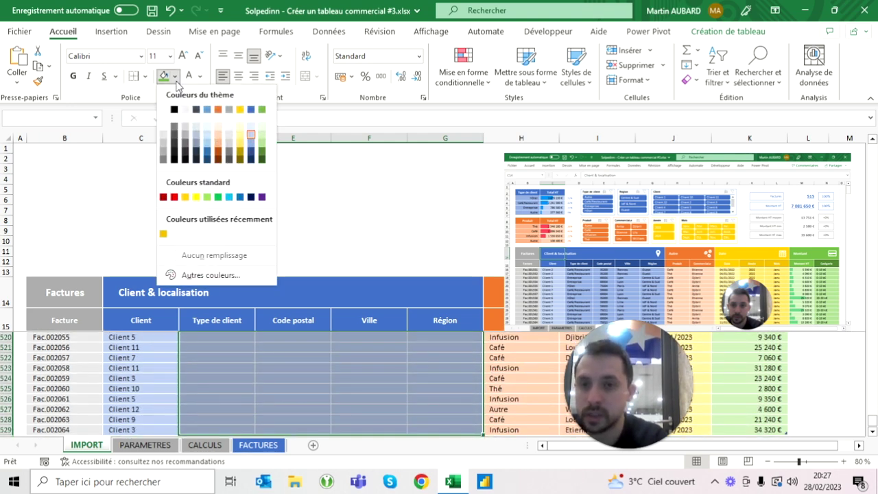
{"action": "left_click", "coordinate": [252, 145]}
Give the new headers D15:G15 a darker blue fill, then view the FACTURES sheet
{"action": "key", "text": "Up"}
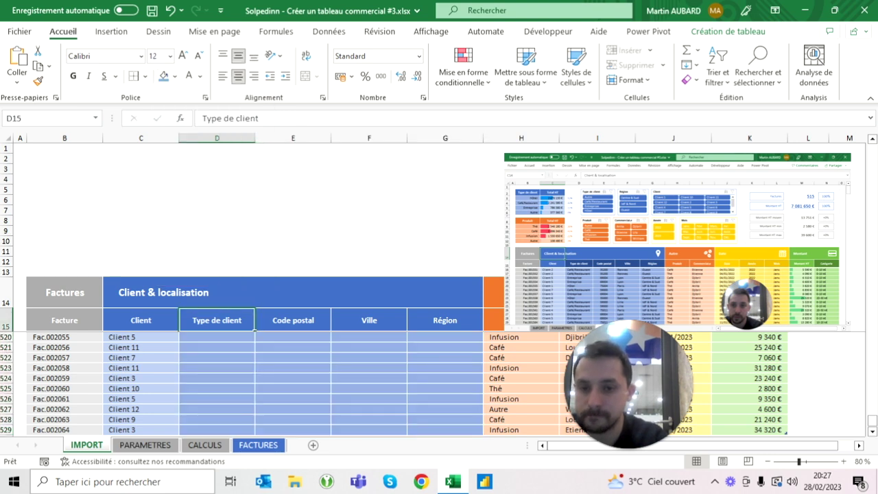
{"action": "left_click_drag", "start_coordinate": [217, 320], "coordinate": [445, 319]}
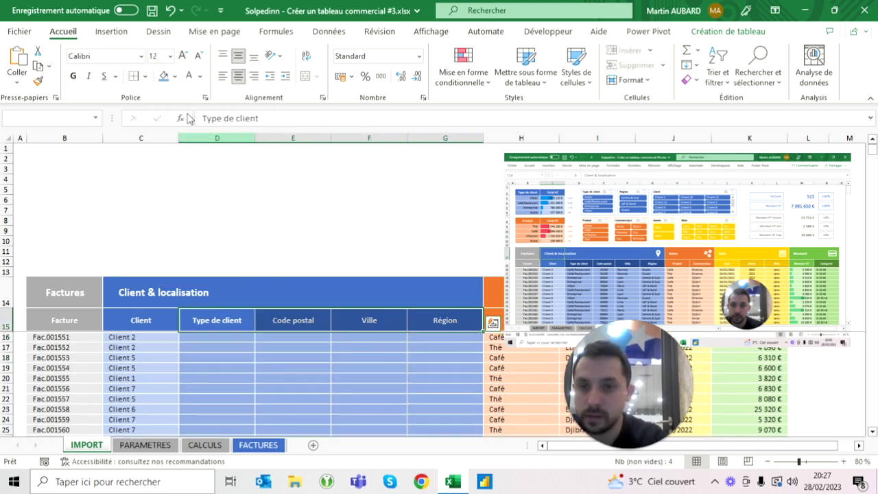
{"action": "left_click", "coordinate": [176, 76]}
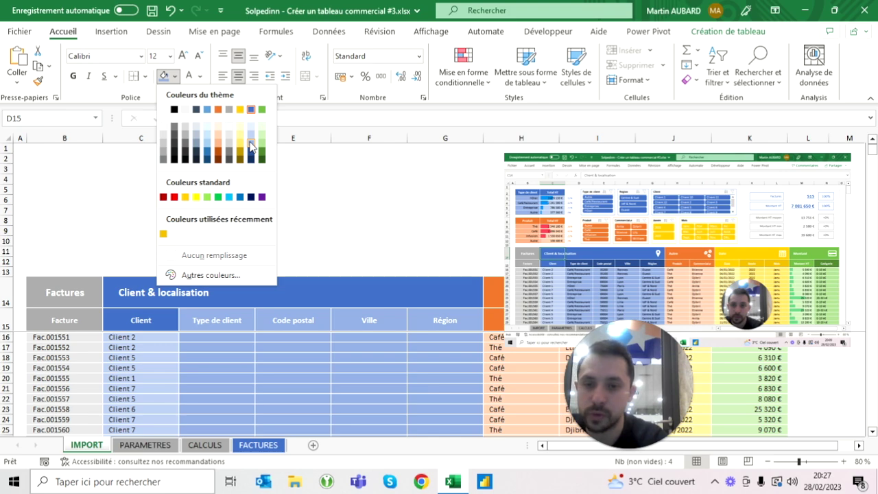
{"action": "left_click", "coordinate": [251, 155]}
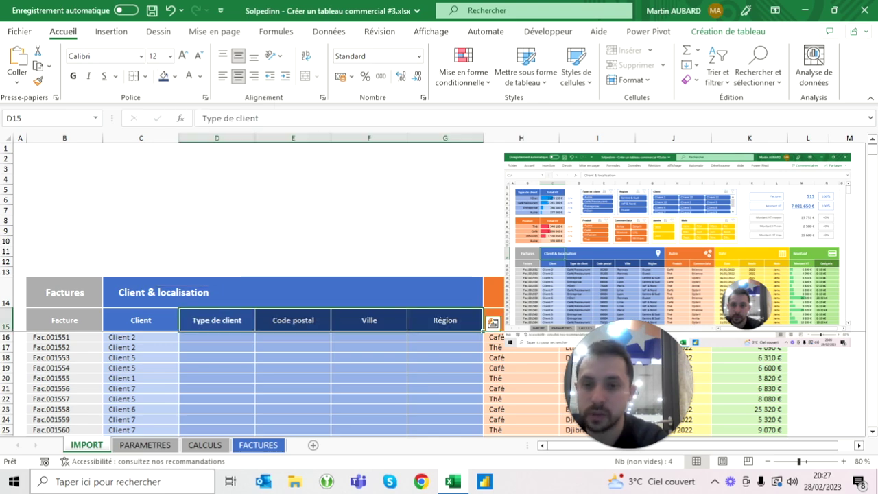
{"action": "left_click", "coordinate": [217, 251]}
{"action": "left_click", "coordinate": [258, 444]}
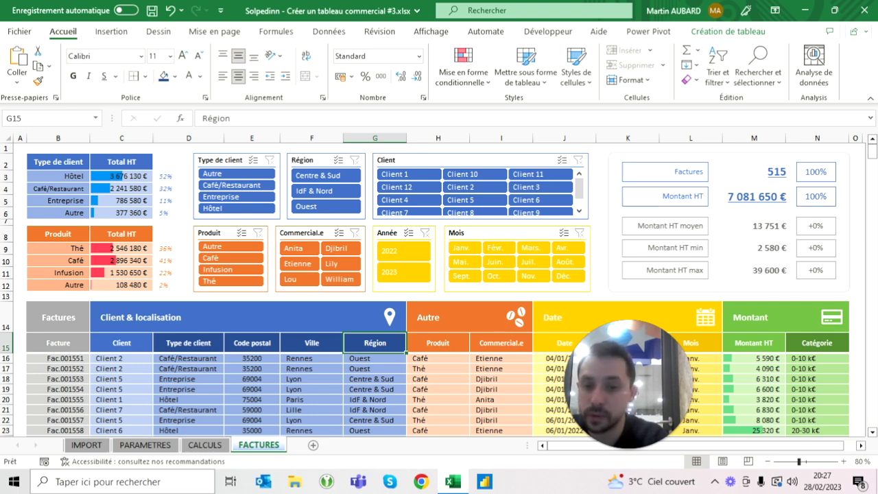
Inspect the RECHERCHEX formula in FACTURES D16, then select the Type de client header on IMPORT
{"action": "left_click", "coordinate": [188, 358]}
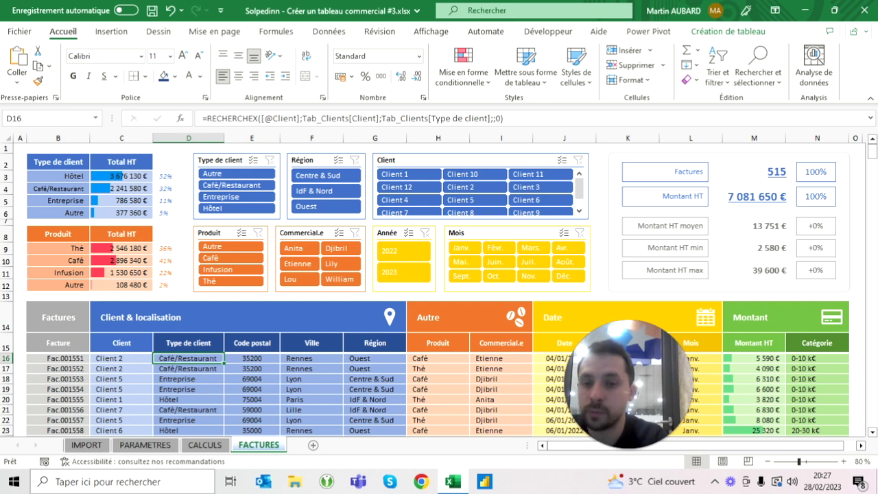
{"action": "left_click", "coordinate": [188, 342]}
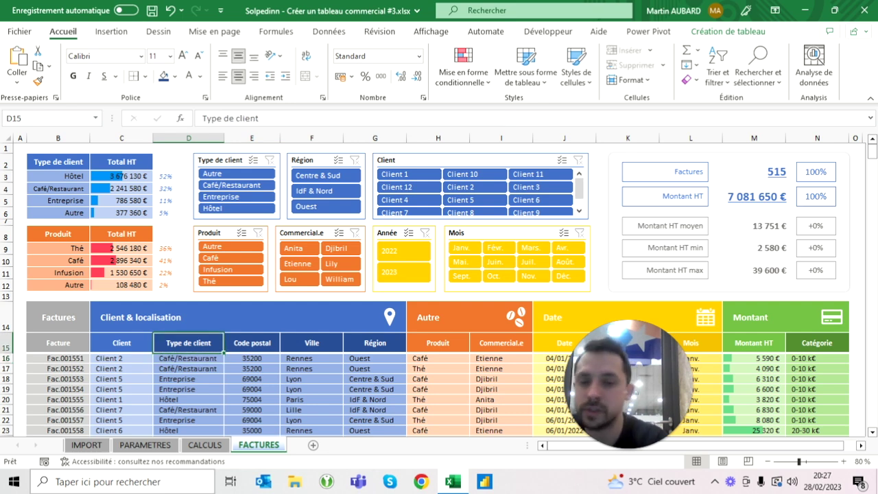
{"action": "left_click", "coordinate": [189, 358]}
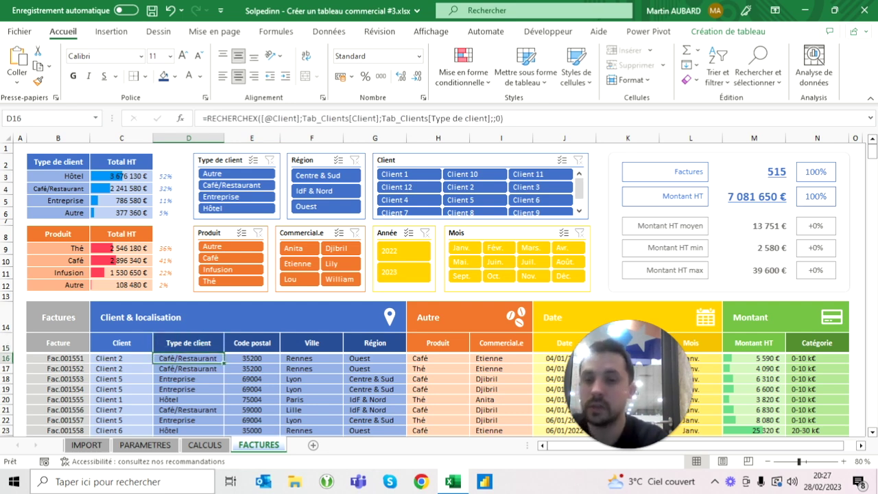
{"action": "left_click", "coordinate": [81, 446]}
{"action": "left_click", "coordinate": [217, 320]}
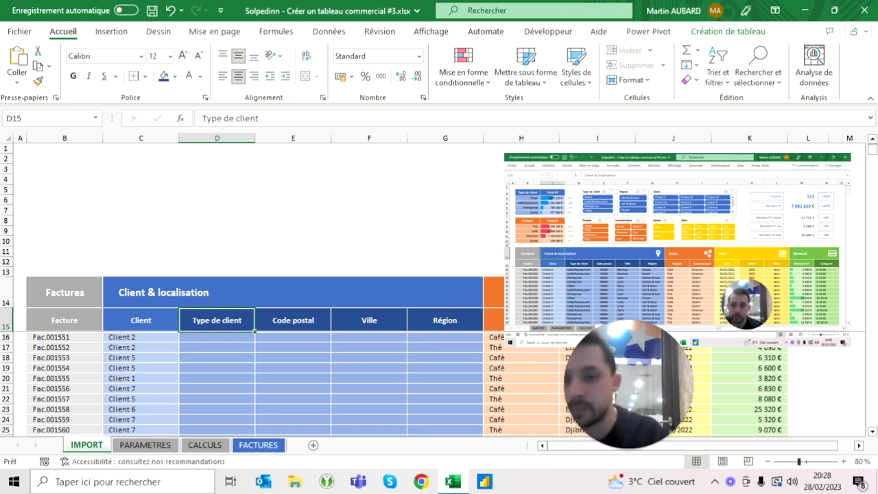
Begin a =RECHERCHEX( formula in D16 to look up the client from C16
{"action": "left_click", "coordinate": [216, 337]}
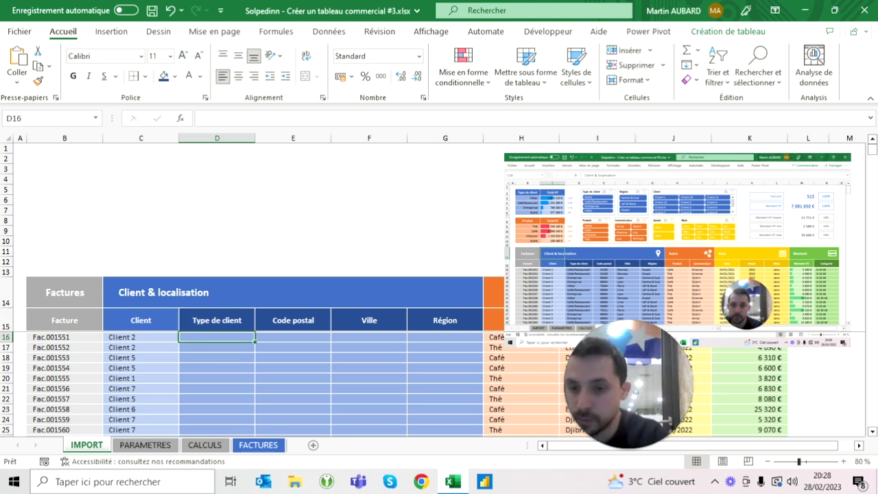
{"action": "left_click", "coordinate": [141, 337]}
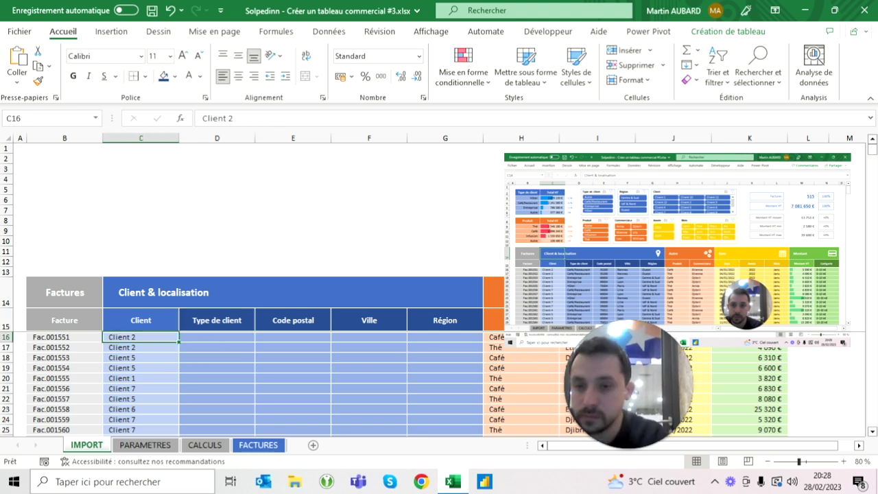
{"action": "left_click", "coordinate": [217, 337]}
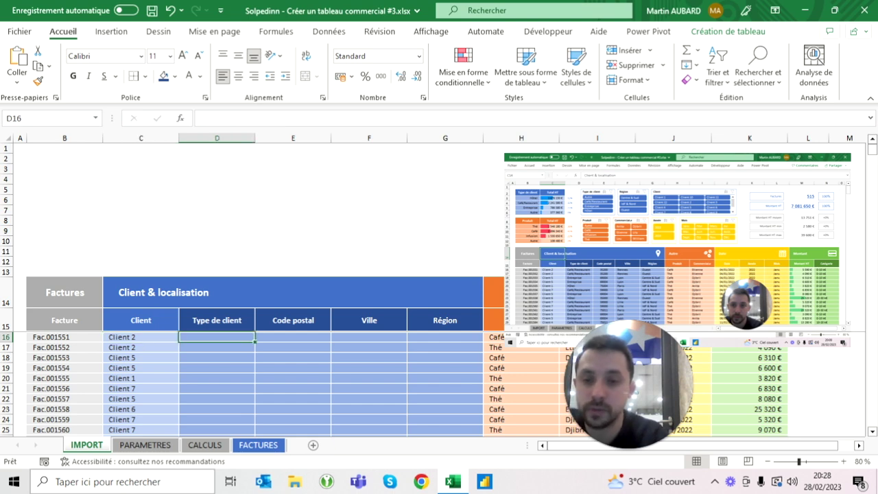
{"action": "type", "text": "="}
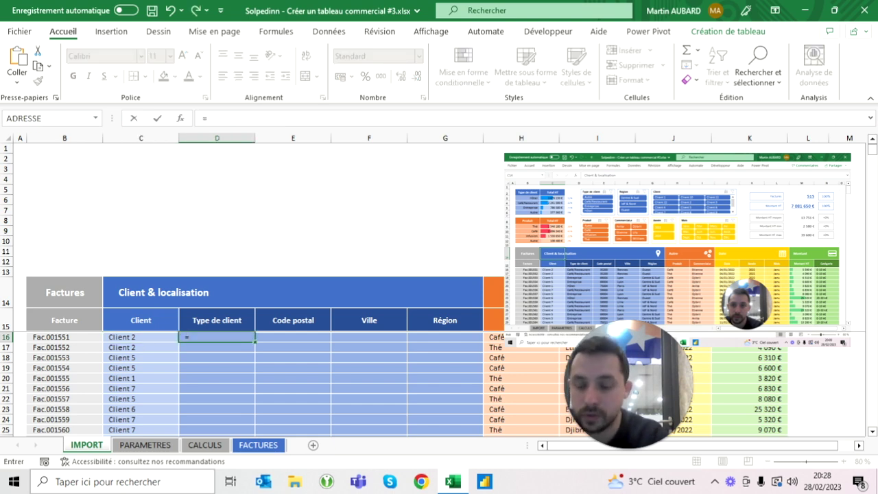
{"action": "type", "text": "recherche"}
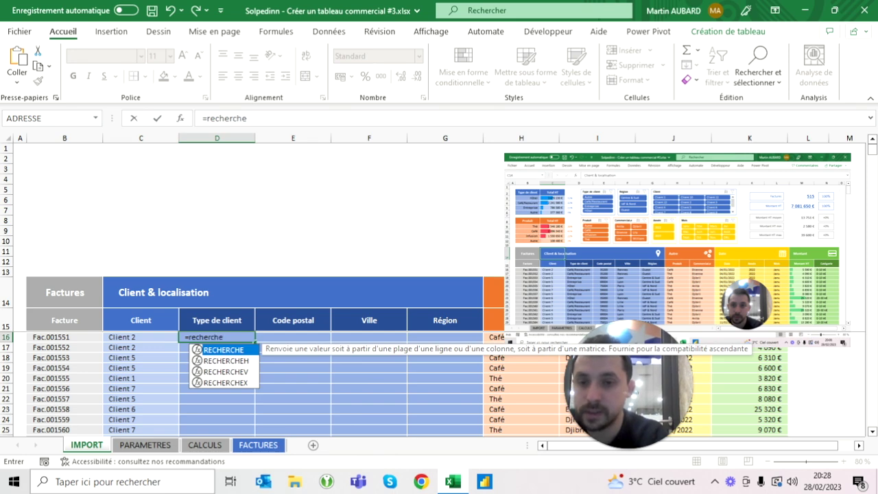
{"action": "type", "text": "x("}
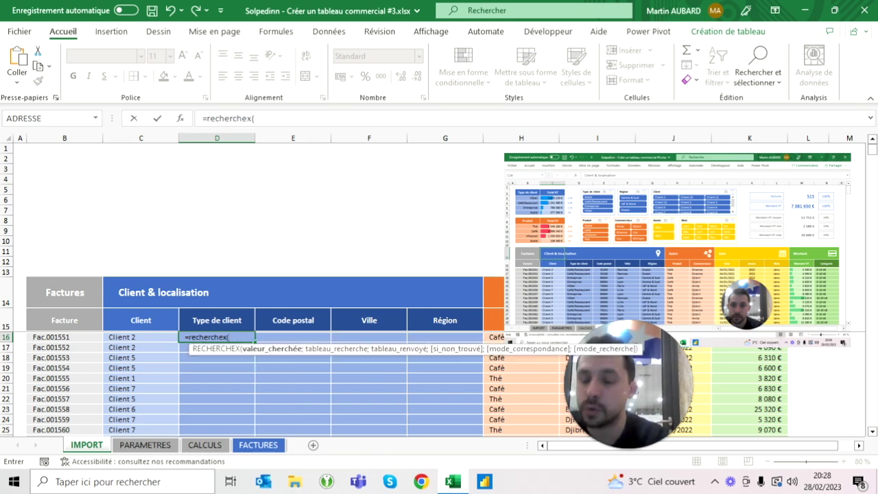
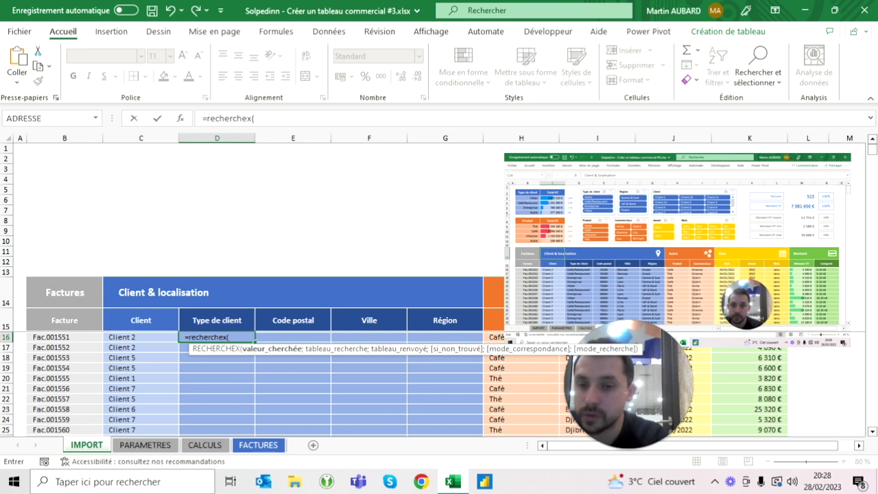
{"action": "key", "text": "F2"}
{"action": "left_click", "coordinate": [140, 337]}
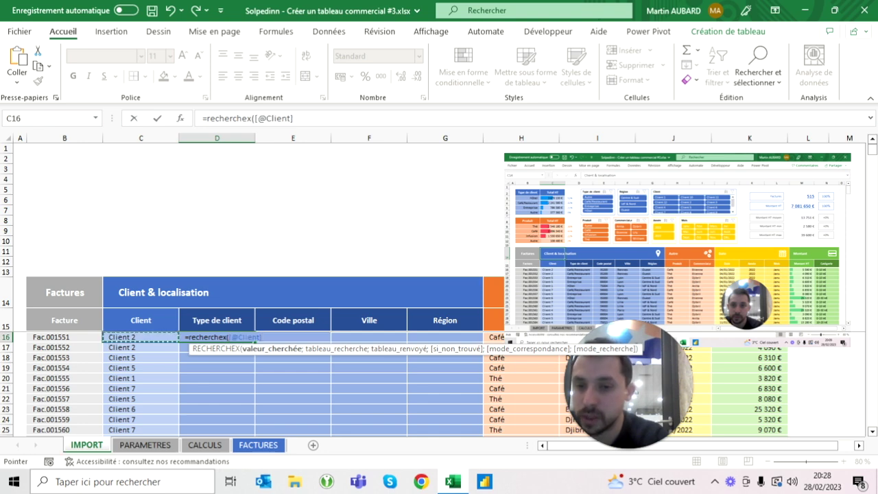
{"action": "type", "text": ";"}
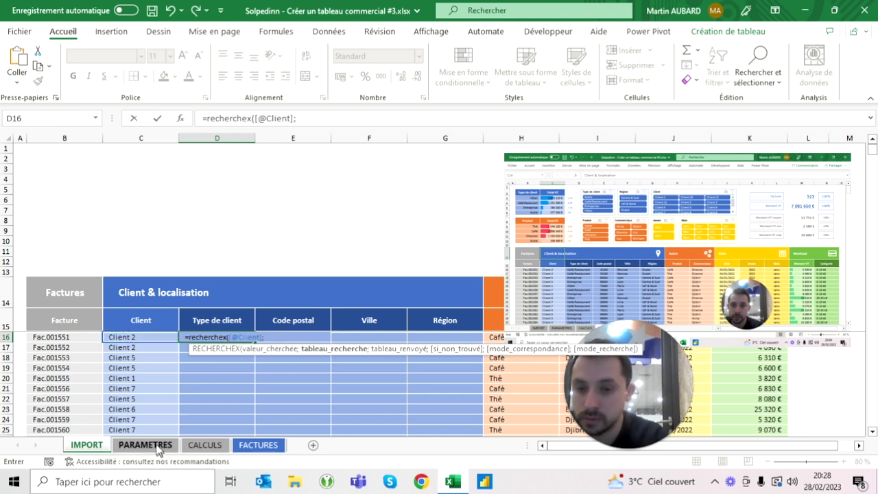
{"action": "left_click", "coordinate": [156, 446]}
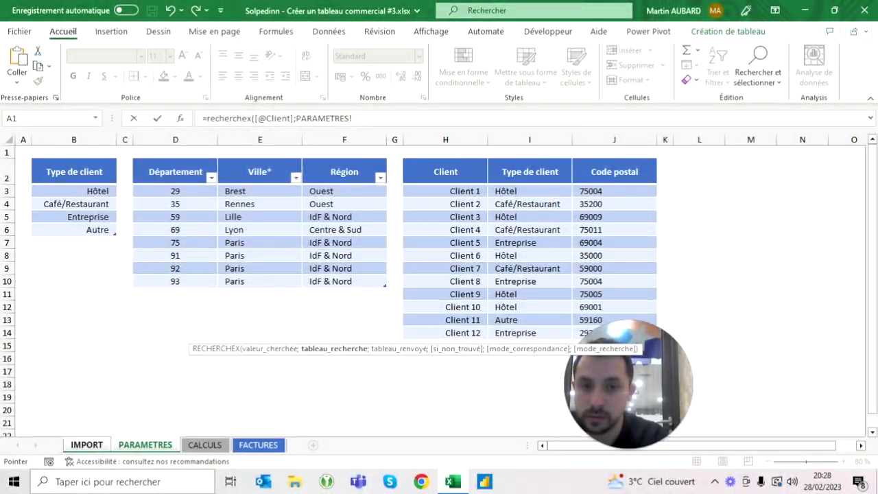
{"action": "left_click_drag", "start_coordinate": [467, 191], "coordinate": [466, 333]}
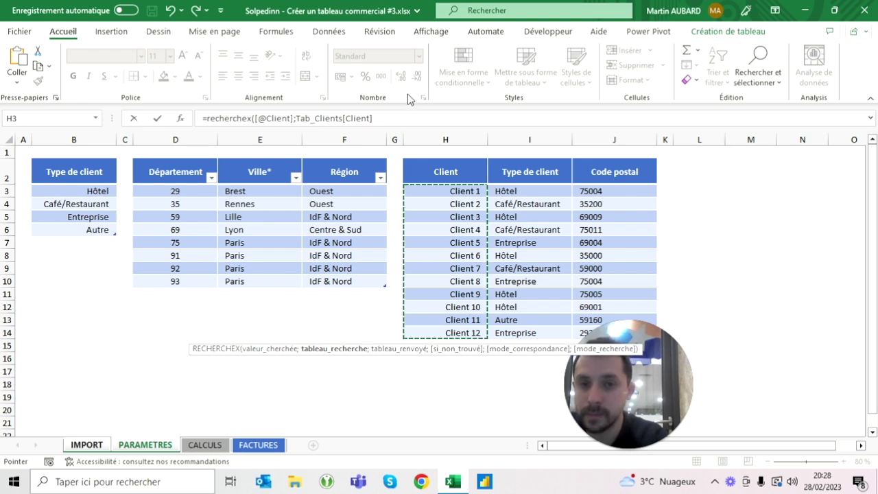
{"action": "type", "text": ";"}
{"action": "left_click_drag", "start_coordinate": [530, 191], "coordinate": [529, 333]}
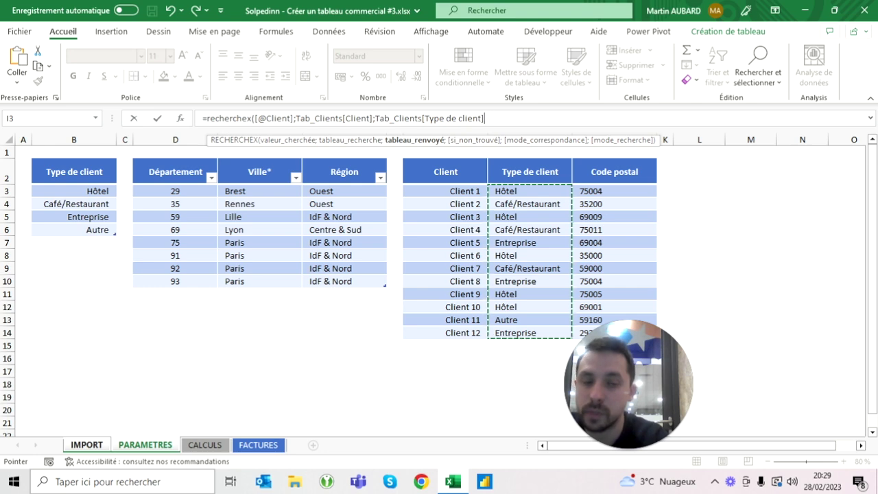
{"action": "key", "text": "Return"}
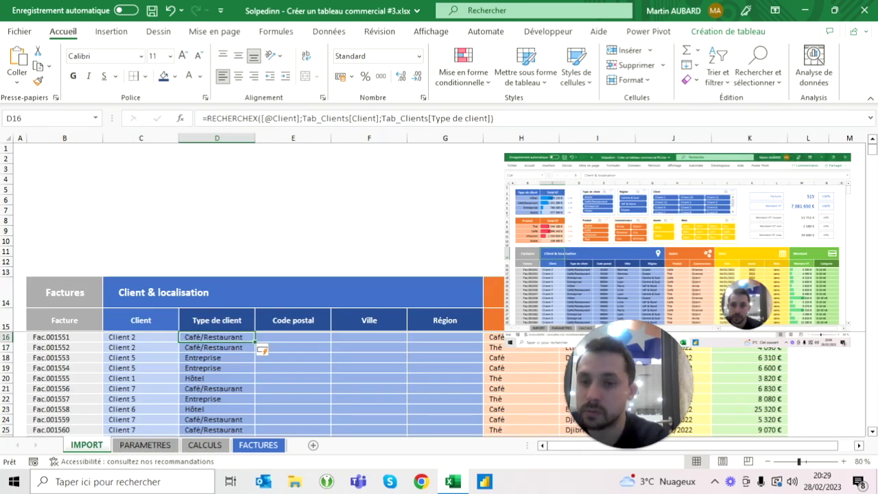
Check the looked-up types against Tab_Clients, e.g. Client 5 is Entreprise
{"action": "left_click", "coordinate": [140, 337]}
{"action": "left_click", "coordinate": [216, 336]}
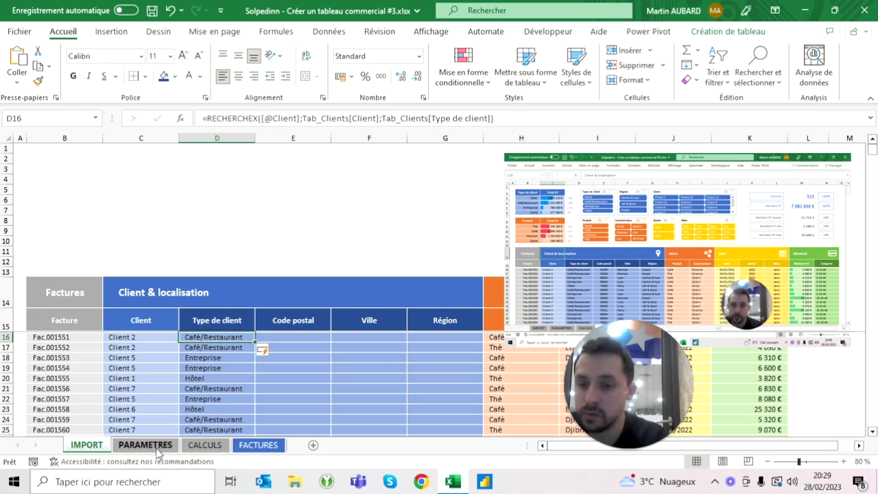
{"action": "left_click", "coordinate": [156, 449]}
{"action": "left_click", "coordinate": [445, 204]}
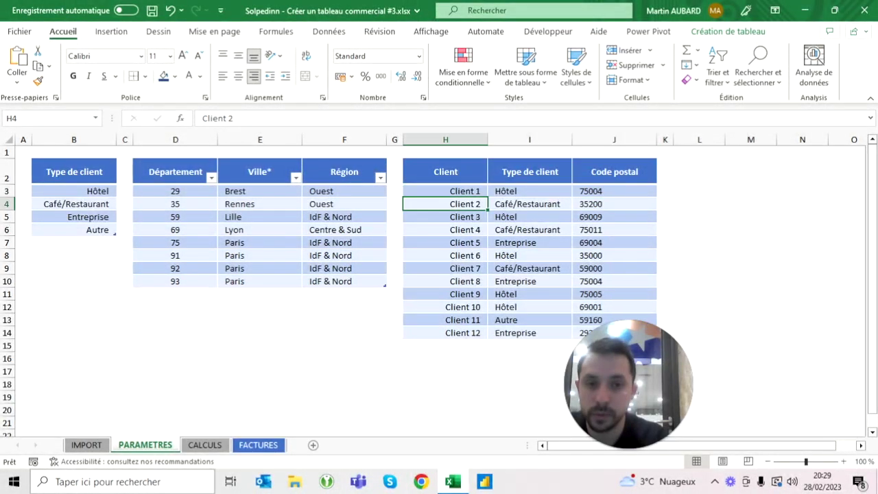
{"action": "key", "text": "ctrl+Page_Up"}
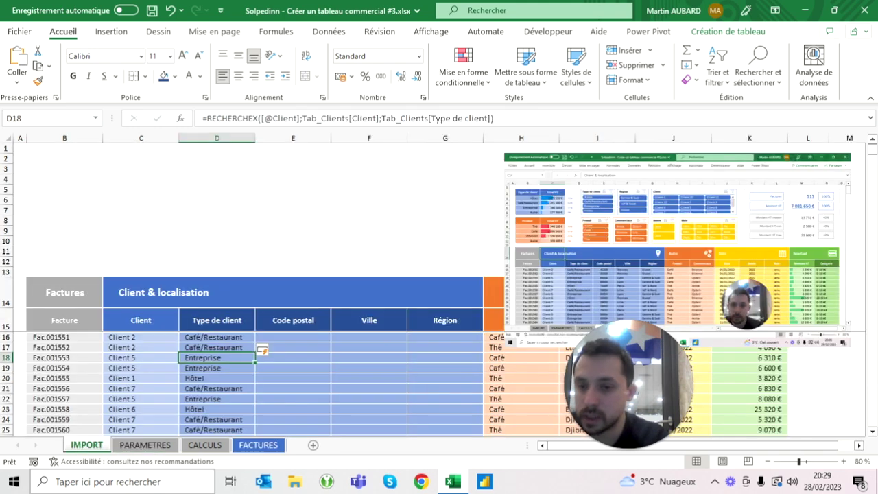
{"action": "left_click", "coordinate": [145, 446]}
{"action": "key", "text": "Down"}
{"action": "key", "text": "Down"}
{"action": "key", "text": "Down"}
{"action": "key", "text": "Right"}
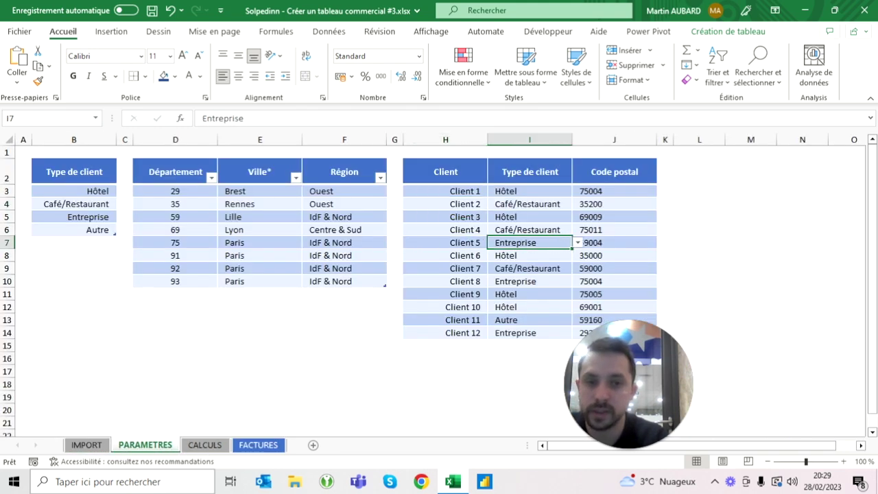
{"action": "left_click", "coordinate": [104, 446]}
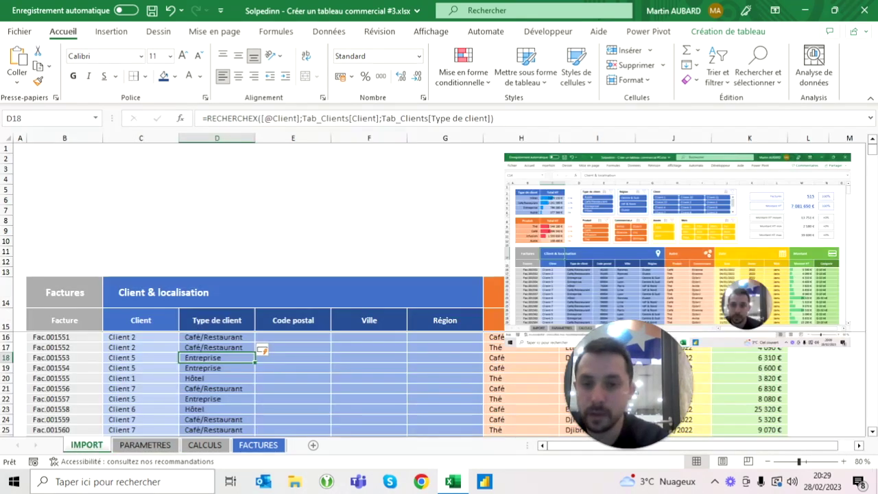
Begin a RECHERCHEX formula in the first Code postal cell
{"action": "left_click", "coordinate": [293, 320]}
{"action": "left_click", "coordinate": [251, 337]}
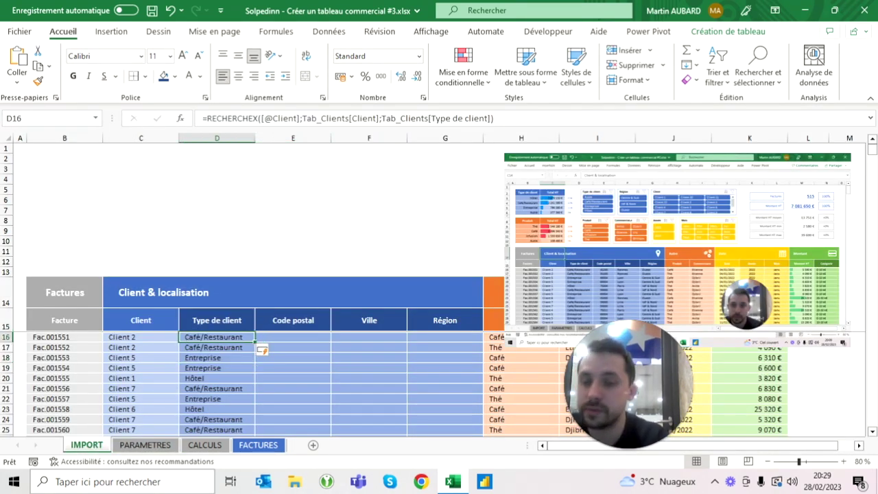
{"action": "left_click", "coordinate": [265, 339]}
{"action": "type", "text": "=recherchex("}
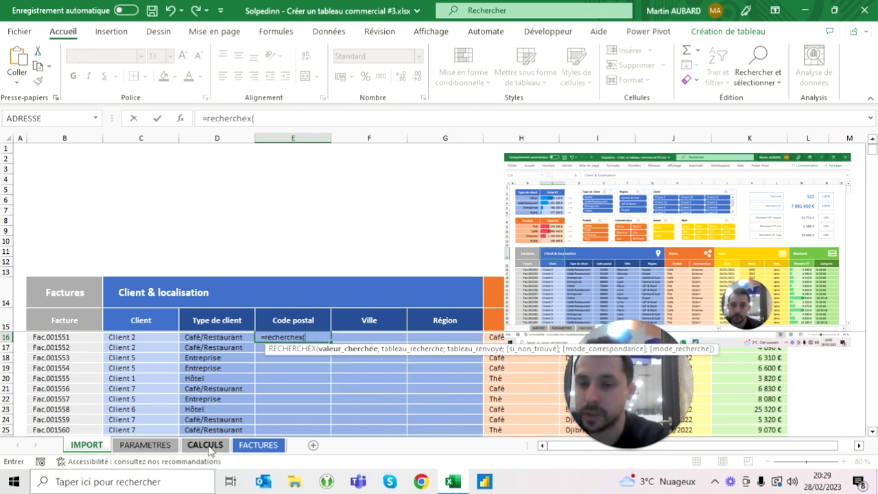
{"action": "left_click", "coordinate": [164, 451]}
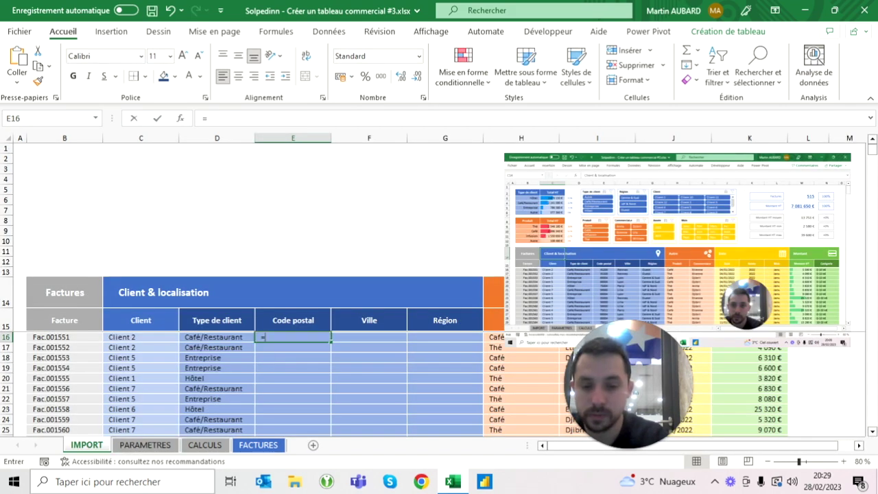
{"action": "type", "text": "recherchex("}
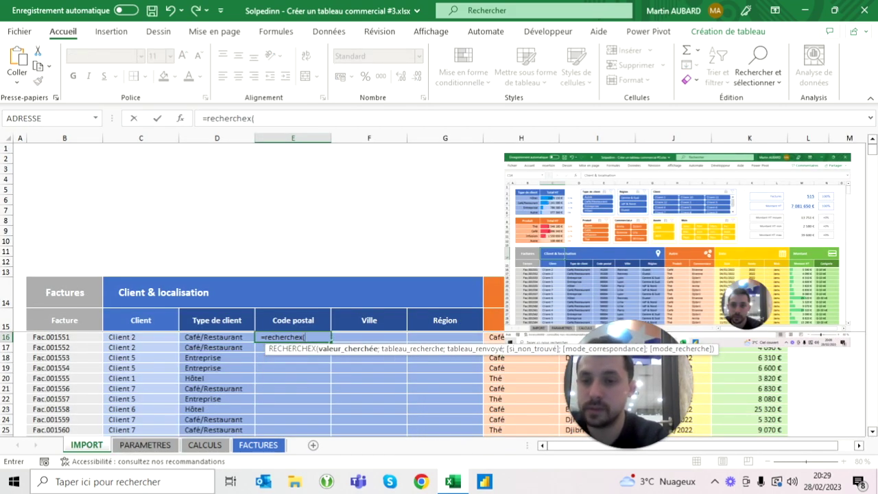
{"action": "left_click", "coordinate": [141, 337]}
{"action": "type", "text": ";"}
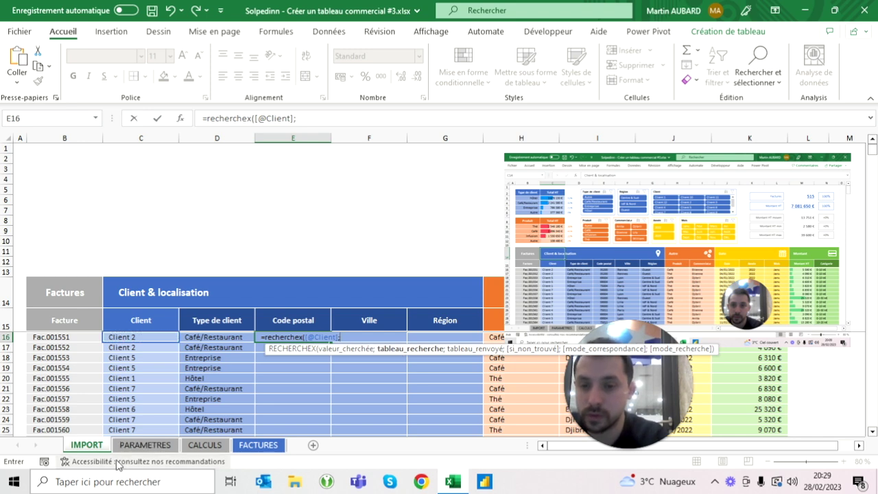
{"action": "left_click", "coordinate": [144, 446]}
{"action": "left_click_drag", "start_coordinate": [445, 191], "coordinate": [445, 333]}
{"action": "type", "text": ";"}
{"action": "left_click_drag", "start_coordinate": [614, 191], "coordinate": [620, 333]}
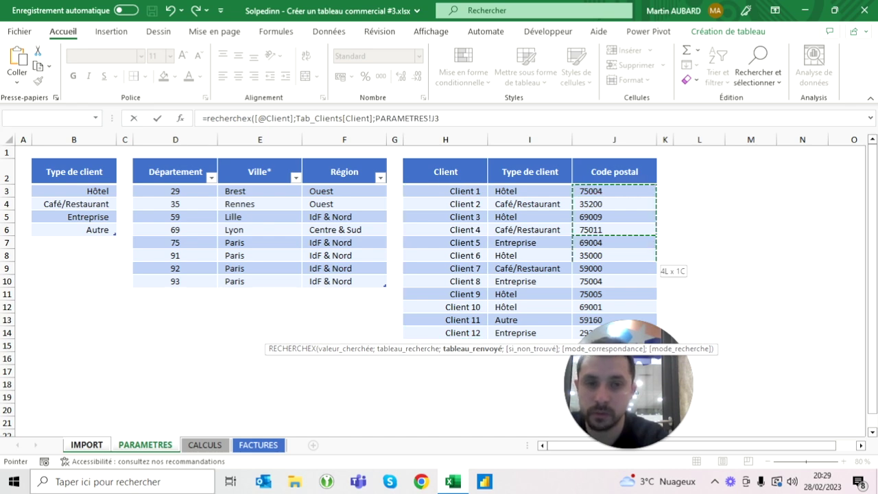
{"action": "key", "text": "Return"}
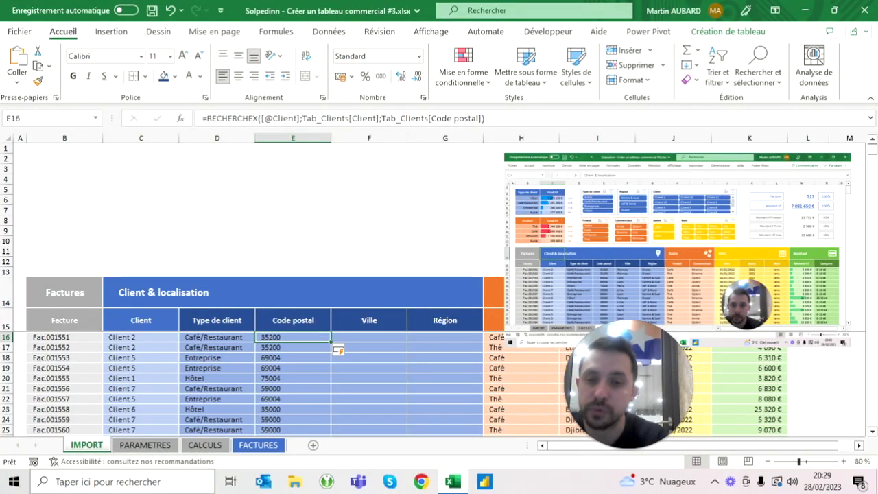
Centre all the Code postal values in their cells
{"action": "key", "text": "ctrl+shift+Down"}
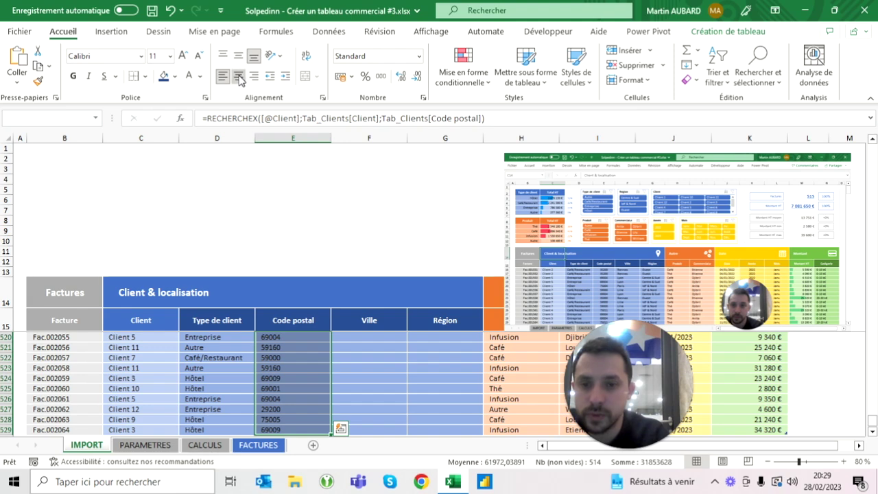
{"action": "left_click", "coordinate": [238, 77]}
{"action": "key", "text": "ctrl+Up"}
{"action": "key", "text": "Down"}
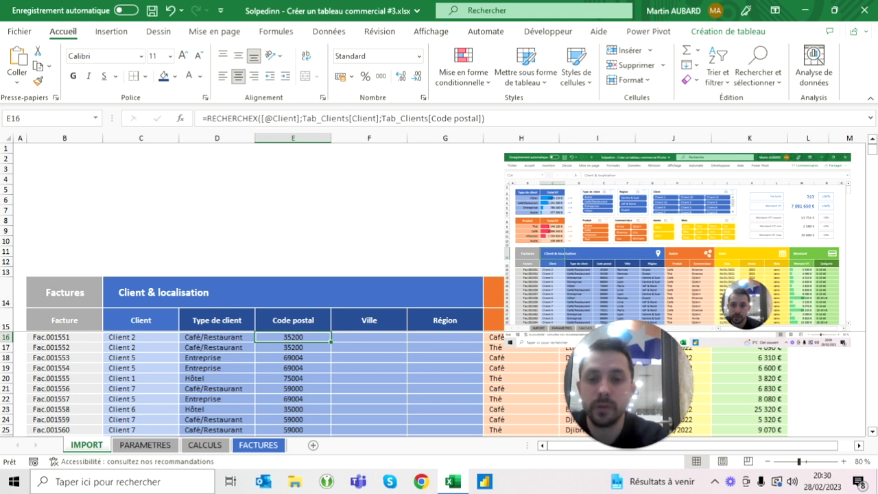
{"action": "left_click", "coordinate": [369, 337]}
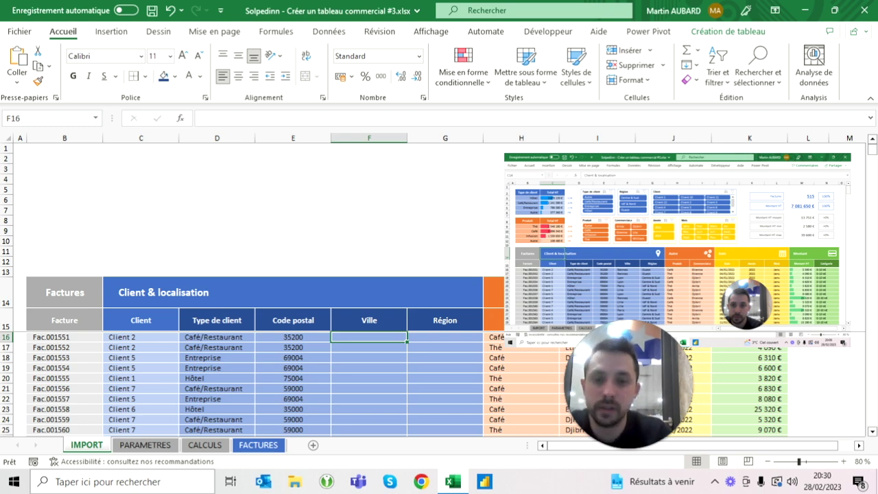
{"action": "left_click", "coordinate": [154, 447]}
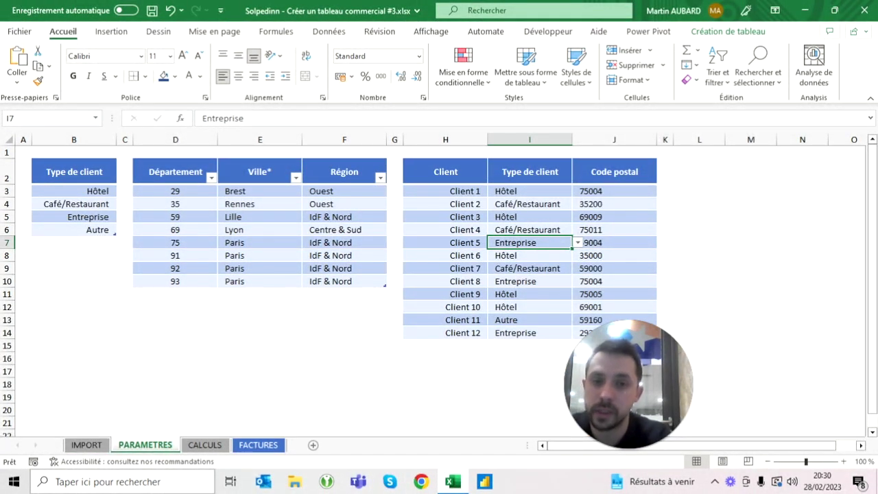
{"action": "left_click", "coordinate": [445, 191]}
{"action": "left_click", "coordinate": [529, 191]}
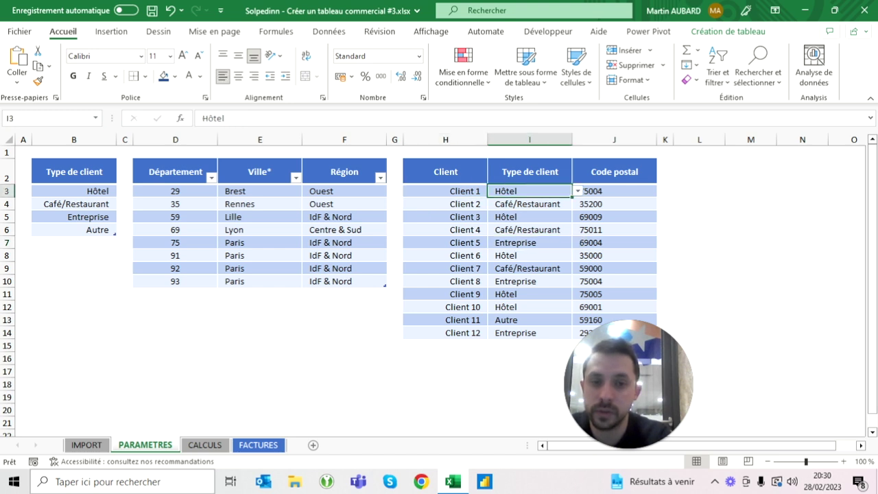
{"action": "left_click", "coordinate": [614, 191]}
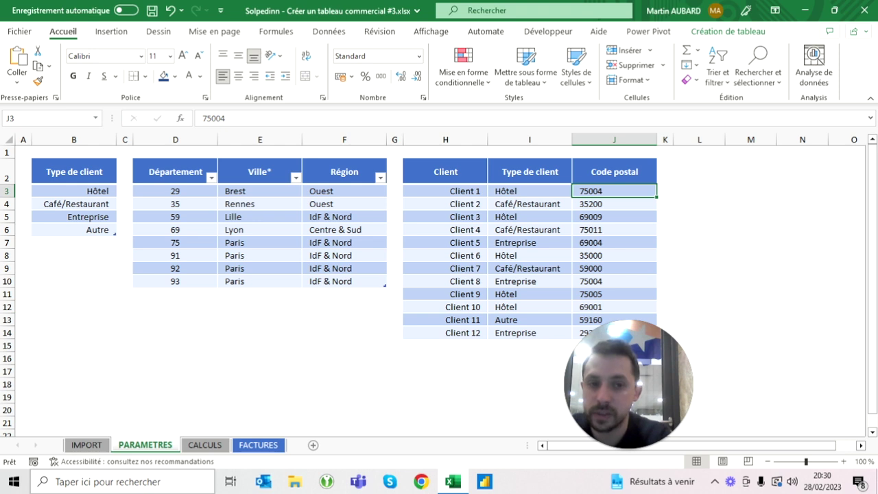
{"action": "left_click", "coordinate": [175, 191]}
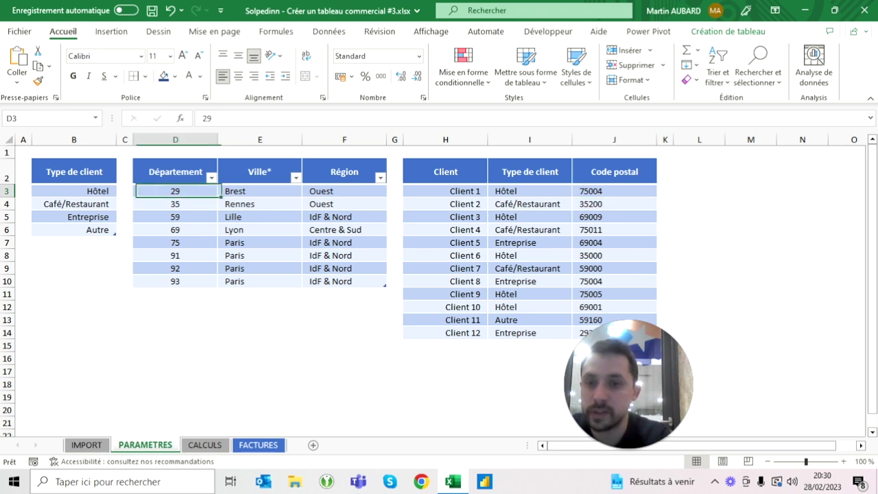
{"action": "left_click", "coordinate": [259, 190]}
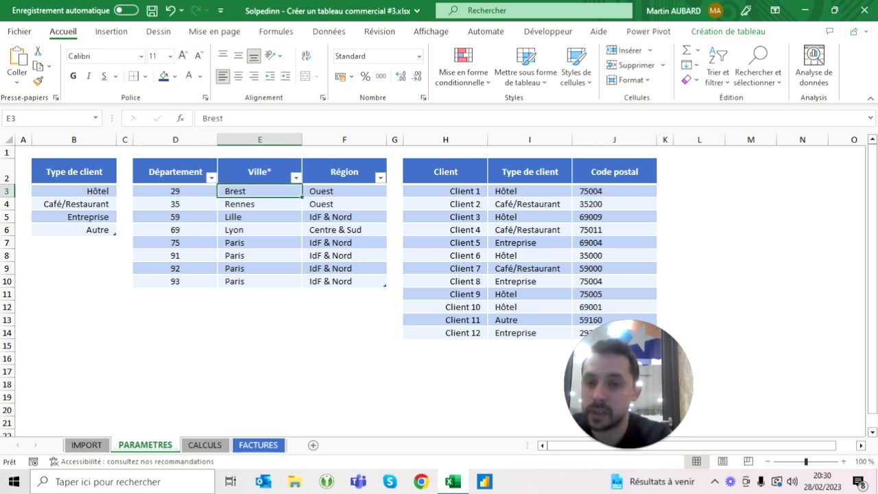
{"action": "left_click", "coordinate": [344, 191]}
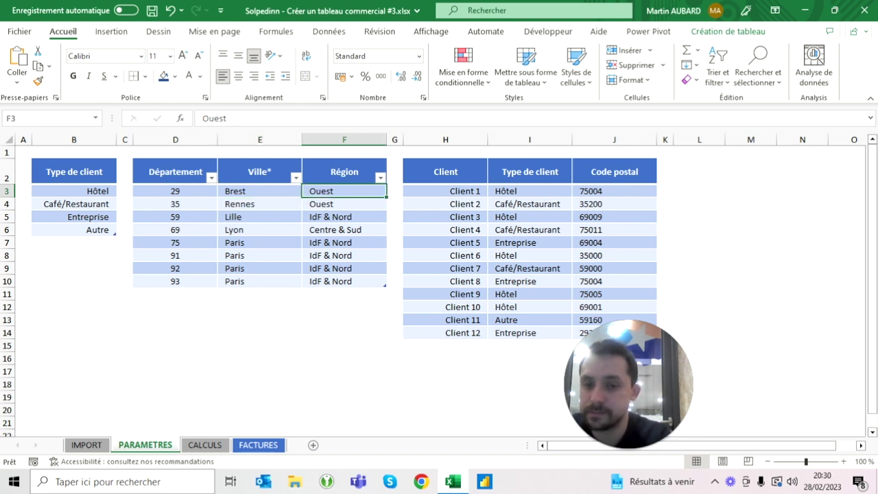
{"action": "left_click", "coordinate": [251, 444]}
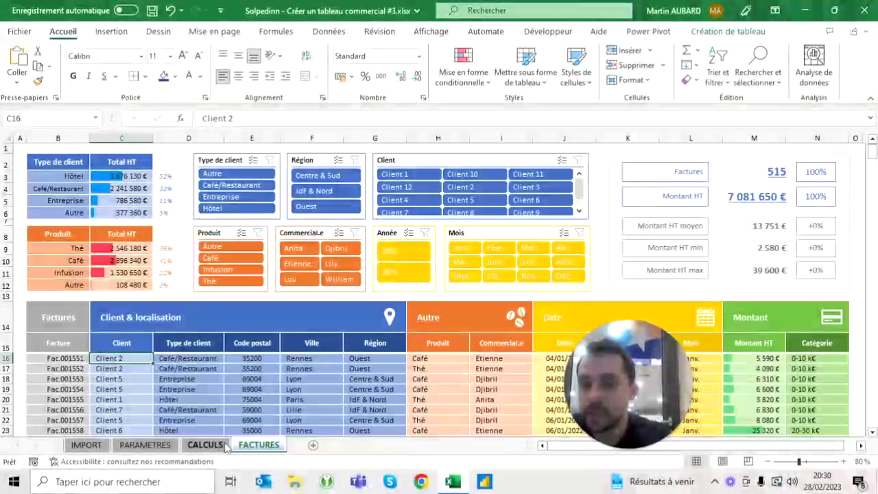
{"action": "left_click", "coordinate": [96, 444]}
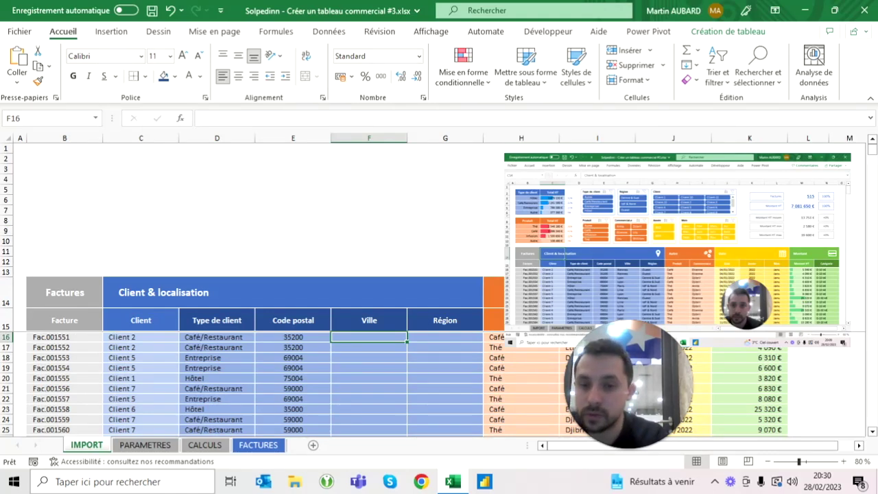
{"action": "left_click", "coordinate": [292, 337]}
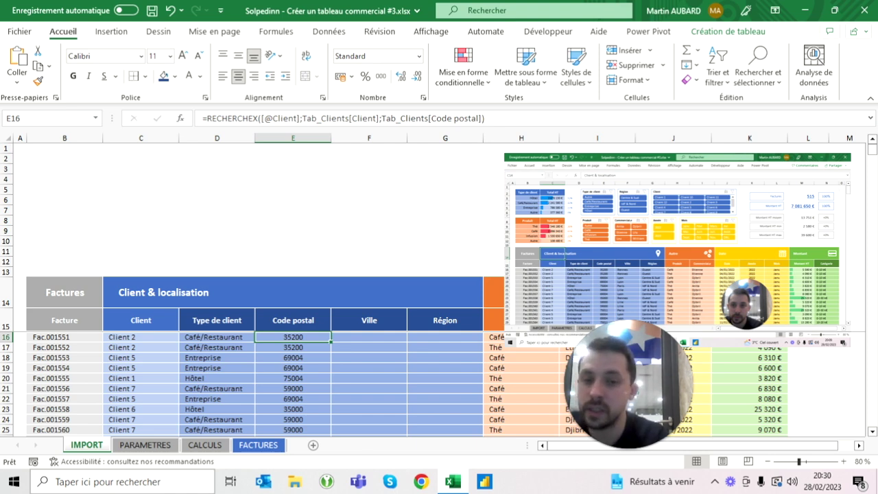
Fill the Ville column with =GAUCHE([@[Code postal]];2)
{"action": "left_click", "coordinate": [369, 337]}
{"action": "type", "text": "="}
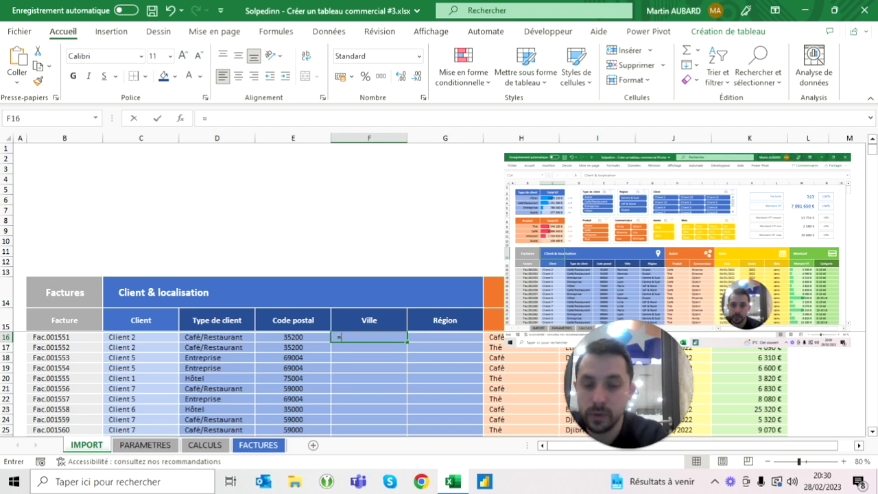
{"action": "type", "text": "gauche"}
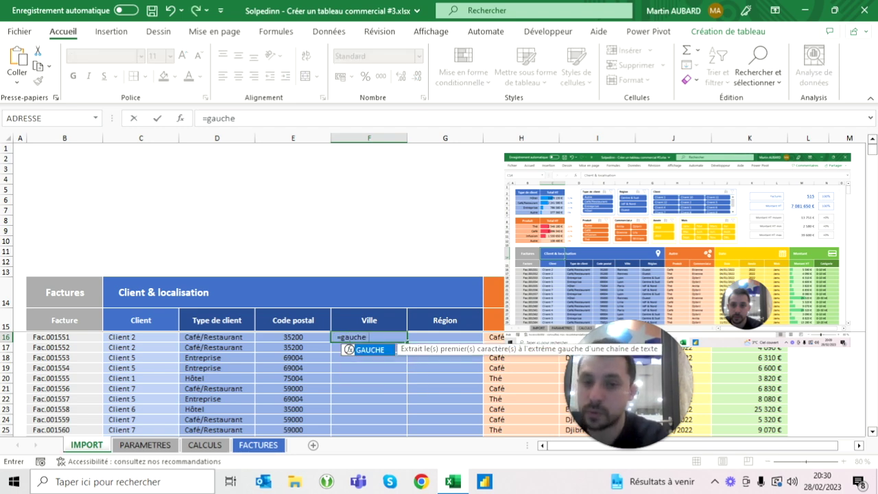
{"action": "type", "text": "("}
{"action": "left_click", "coordinate": [293, 337]}
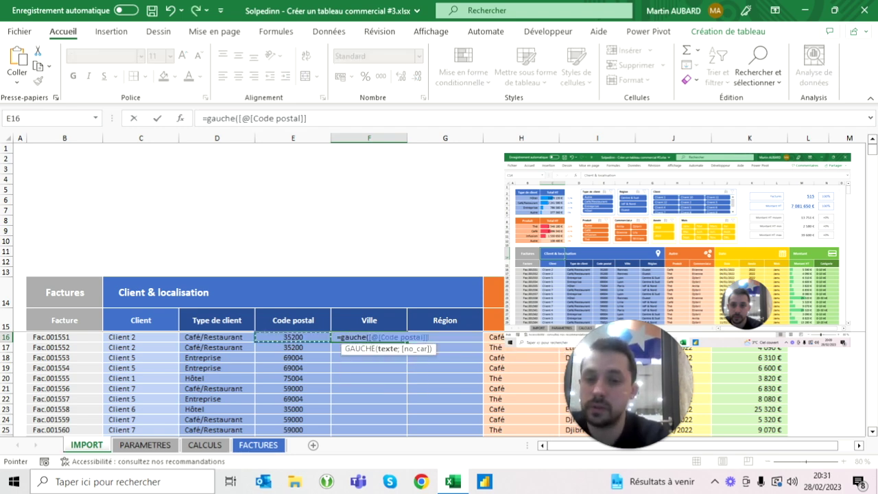
{"action": "type", "text": ";2"}
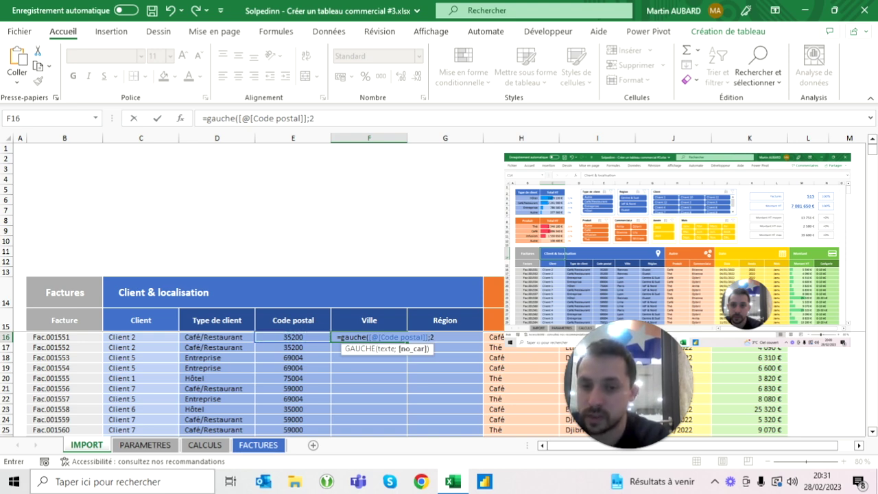
{"action": "key", "text": "Return"}
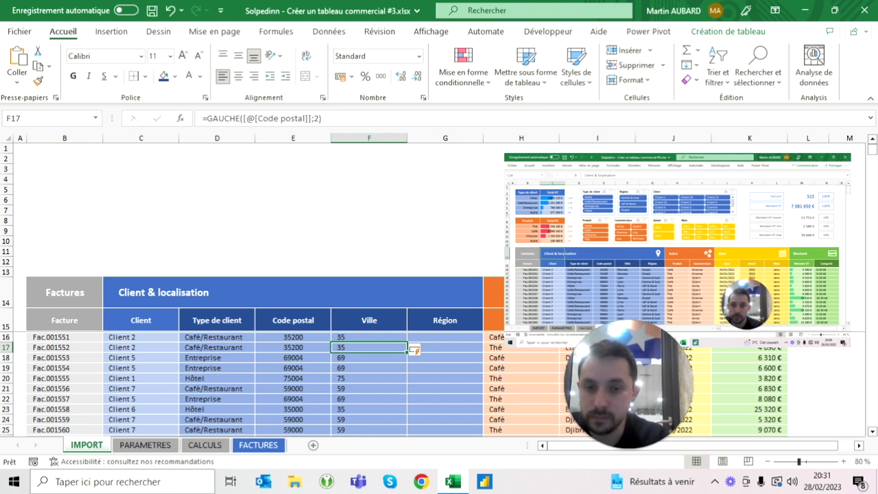
Replace GAUCHE with =STXT([@[Code postal]];1;2) across the Ville column
{"action": "left_click", "coordinate": [368, 337]}
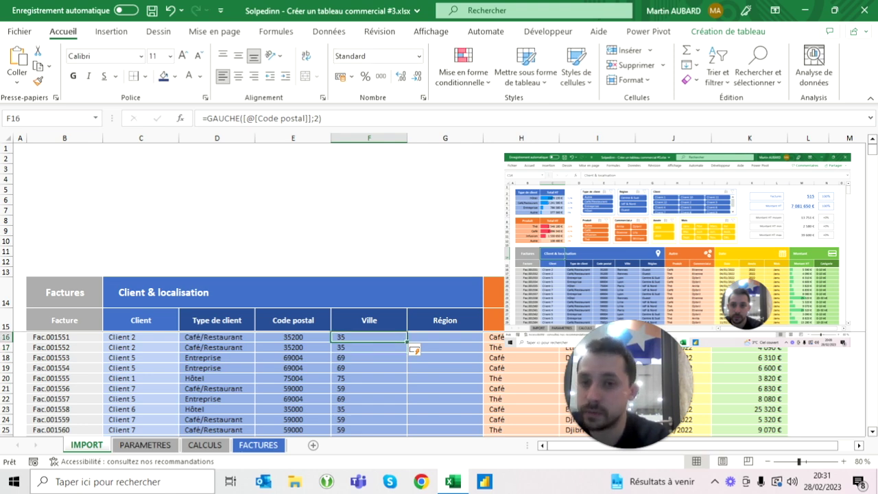
{"action": "left_click_drag", "start_coordinate": [321, 118], "coordinate": [206, 118]}
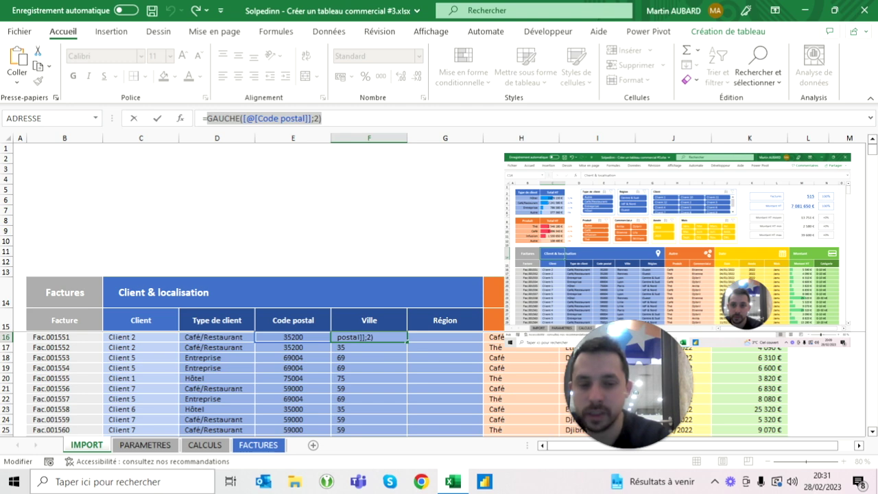
{"action": "type", "text": "stxt"}
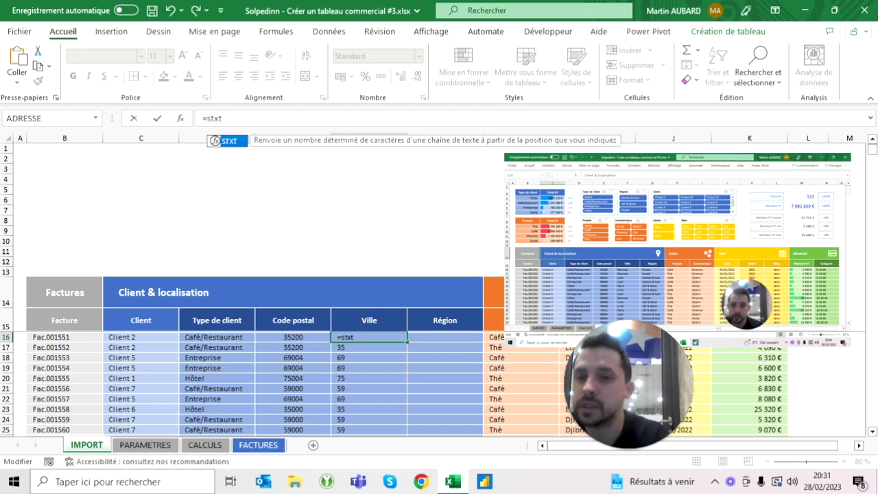
{"action": "type", "text": "("}
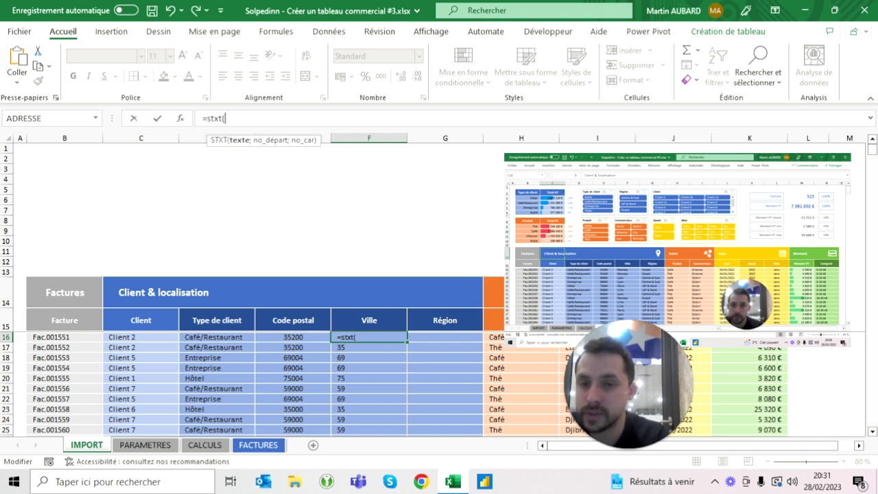
{"action": "key", "text": "Left"}
{"action": "type", "text": ";1"}
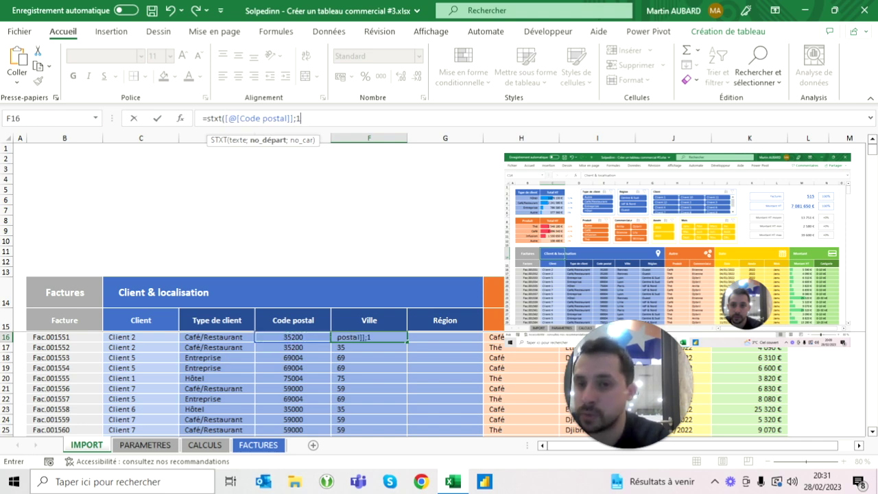
{"action": "type", "text": ";2)"}
{"action": "key", "text": "Return"}
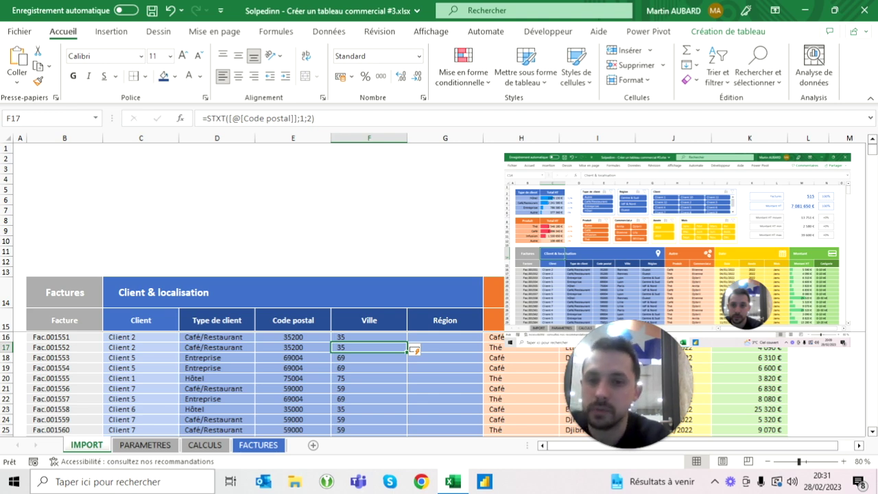
Review the STXT arguments in F16 and begin wrapping the formula in a lookup
{"action": "left_click", "coordinate": [369, 337]}
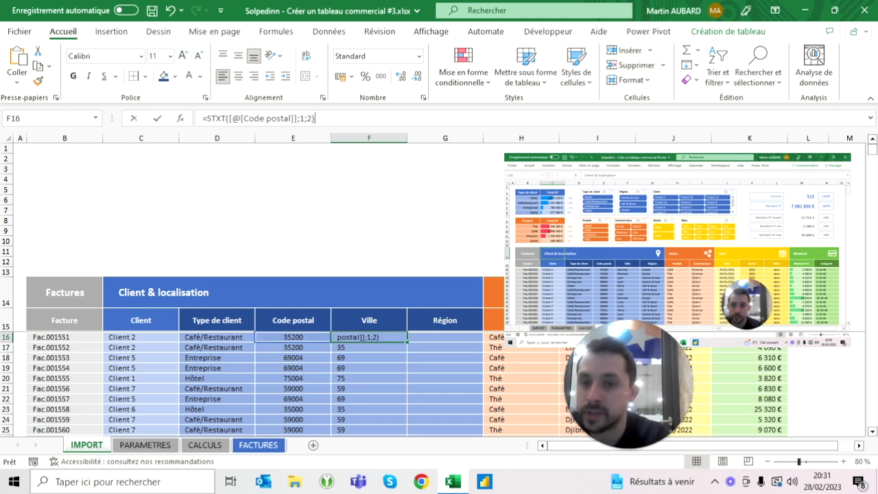
{"action": "left_click", "coordinate": [244, 118]}
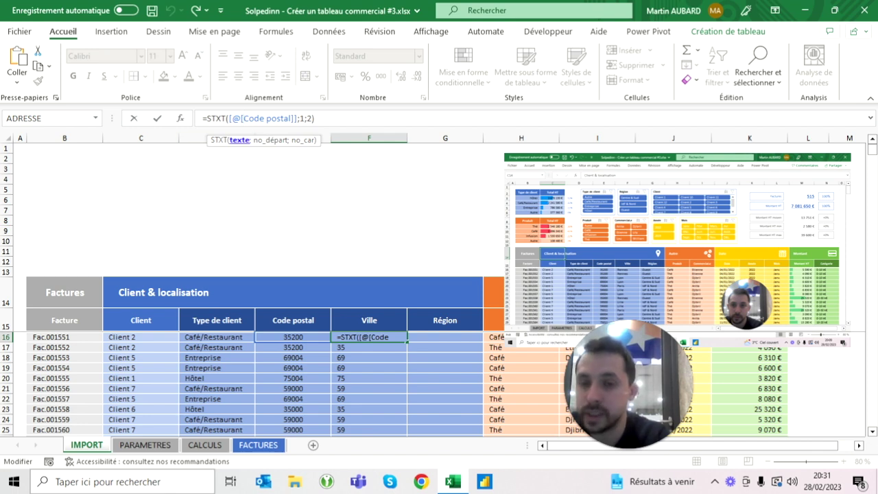
{"action": "key", "text": "Right"}
{"action": "key", "text": "Right"}
{"action": "key", "text": "Right"}
{"action": "key", "text": "Right"}
{"action": "key", "text": "Right"}
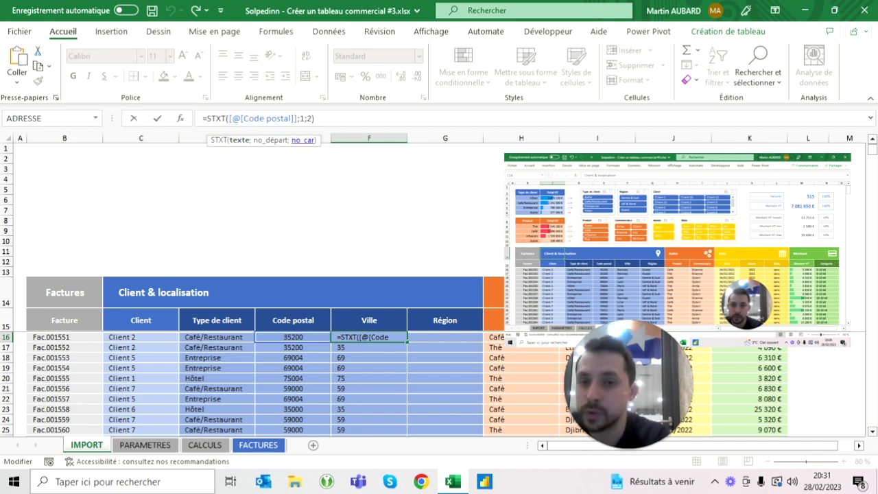
{"action": "key", "text": "Left"}
{"action": "key", "text": "Left"}
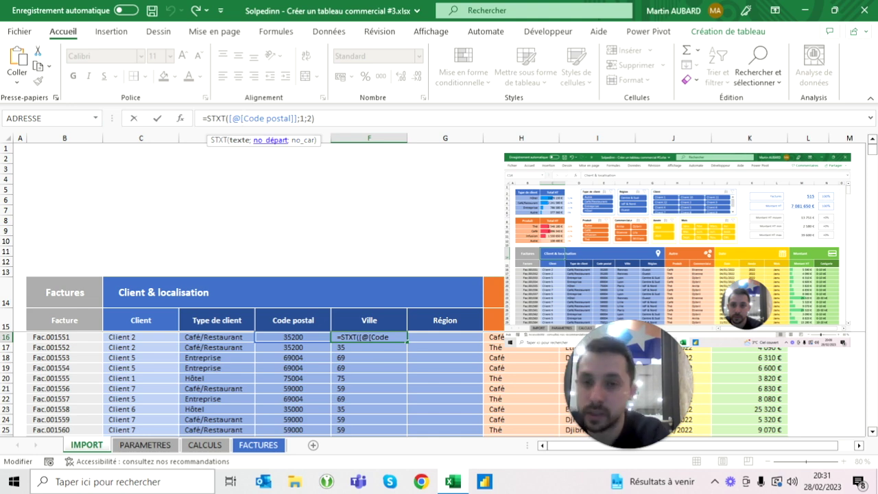
{"action": "key", "text": "Return"}
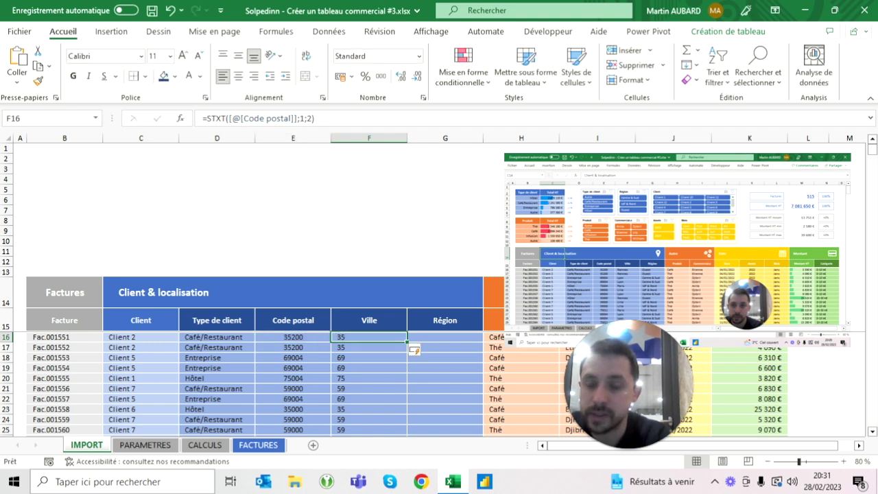
{"action": "left_click", "coordinate": [206, 118]}
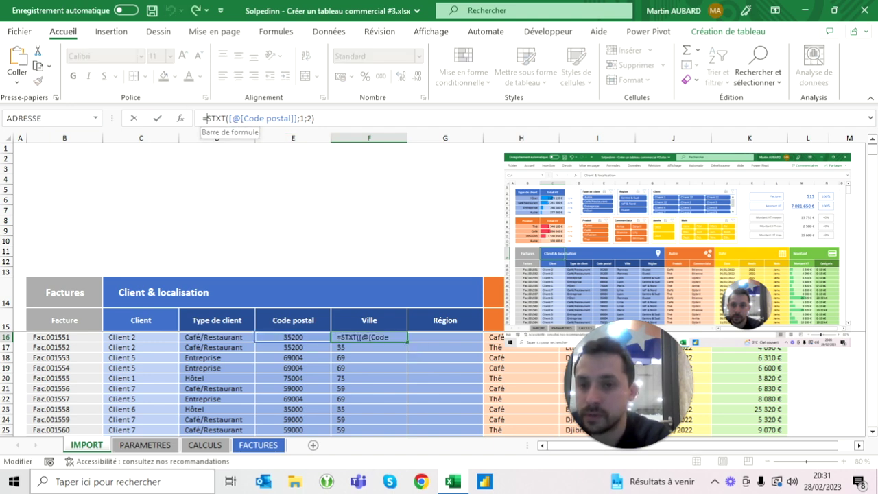
{"action": "type", "text": "rechercher"}
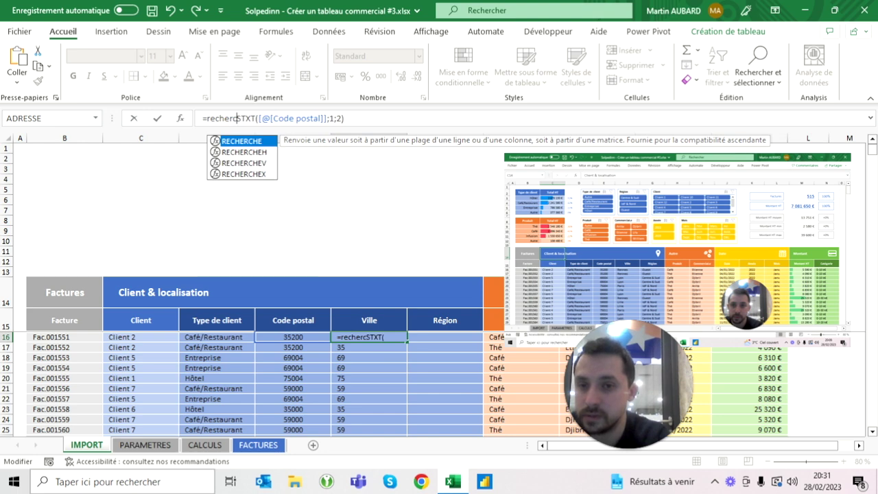
{"action": "type", "text": "x("}
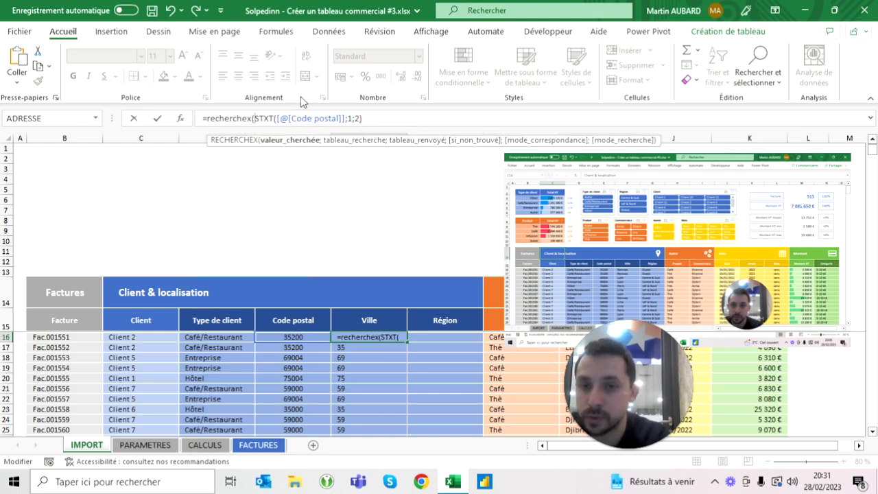
Look up the STXT prefix in Tab_Departements[Département], returning Tab_Departements[Ville*]; rows show #N/A
{"action": "key", "text": "End"}
{"action": "type", "text": ";"}
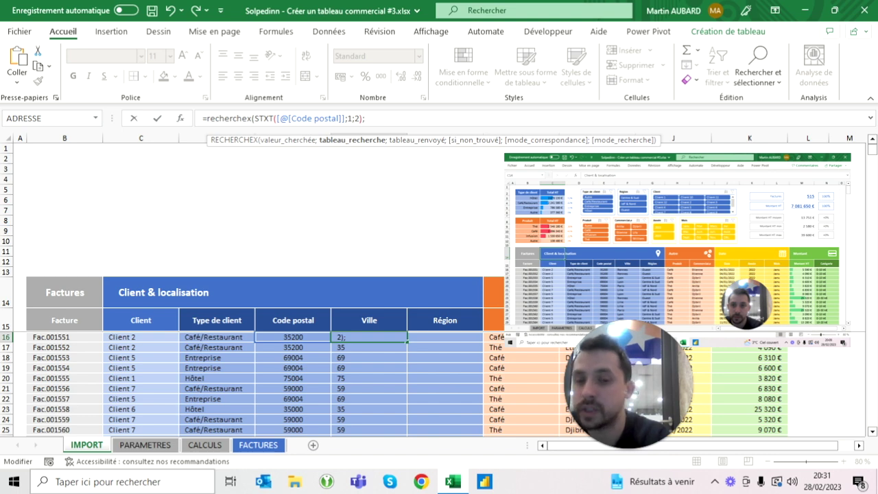
{"action": "left_click", "coordinate": [145, 445]}
{"action": "left_click_drag", "start_coordinate": [175, 190], "coordinate": [175, 281]}
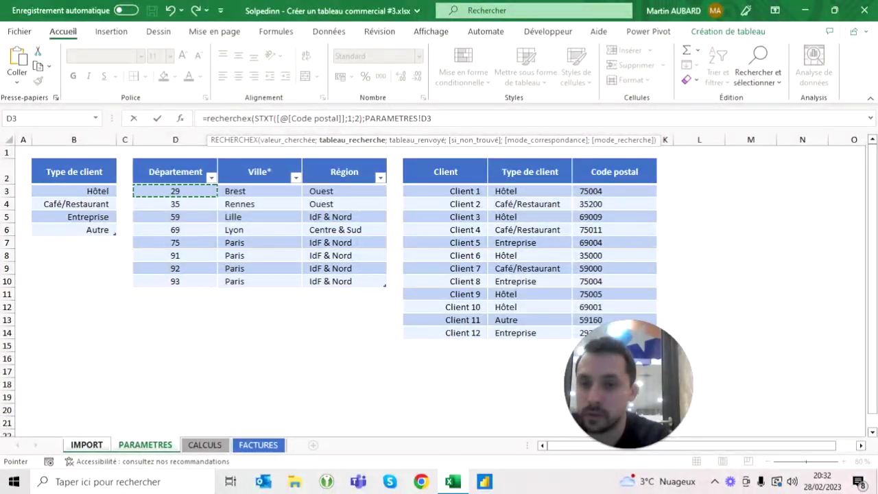
{"action": "type", "text": ";"}
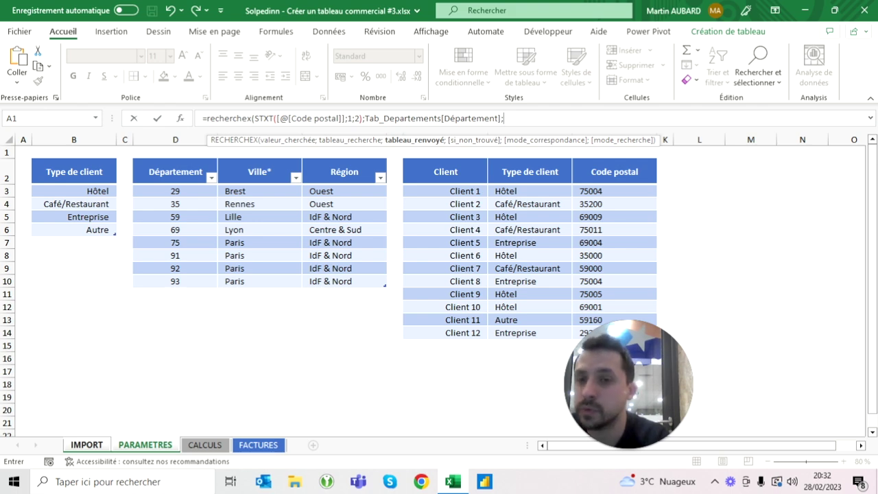
{"action": "left_click_drag", "start_coordinate": [235, 190], "coordinate": [235, 281]}
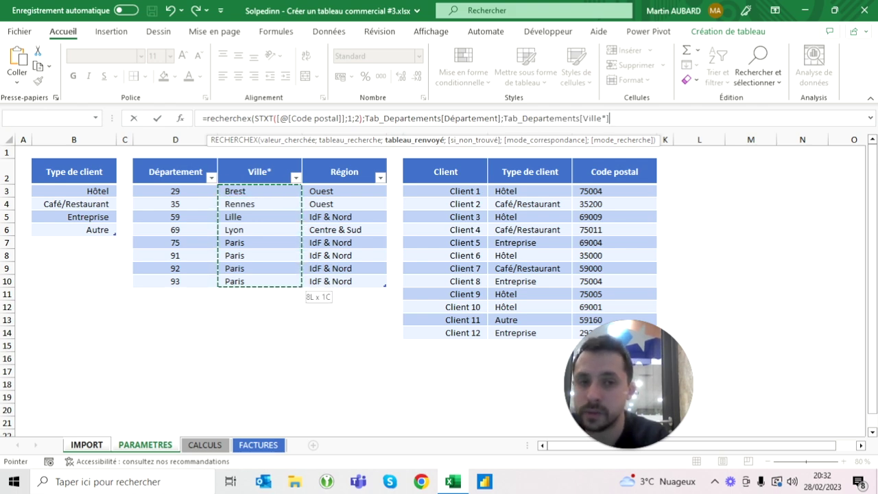
{"action": "type", "text": "="}
{"action": "key", "text": "BackSpace"}
{"action": "type", "text": ")"}
{"action": "key", "text": "Return"}
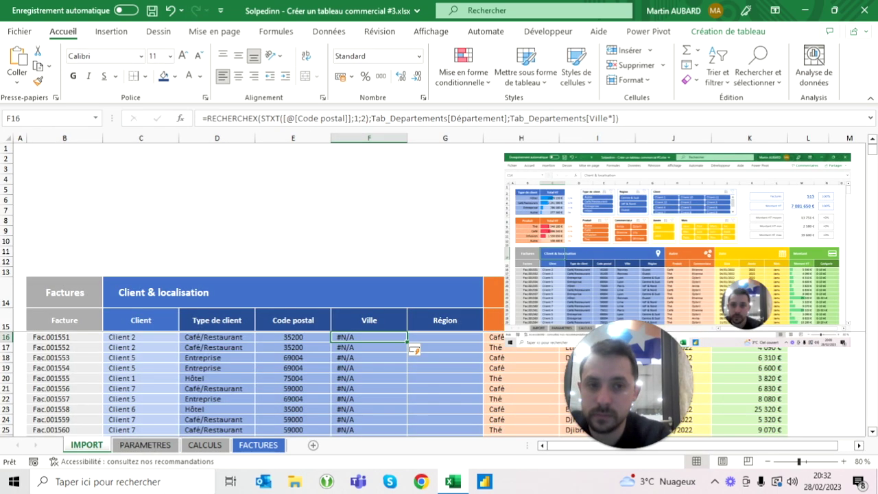
Undo and redo the Ville column fill, checking the Code postal and Ville cells
{"action": "key", "text": "F2"}
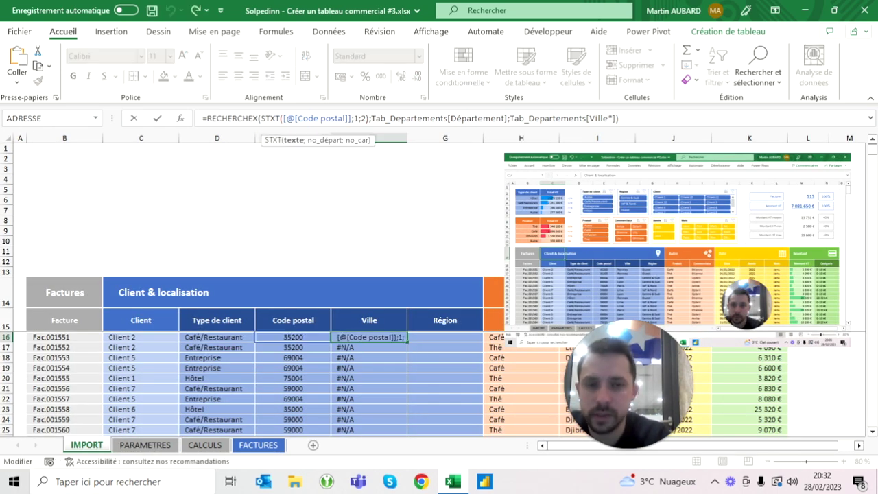
{"action": "key", "text": "Escape"}
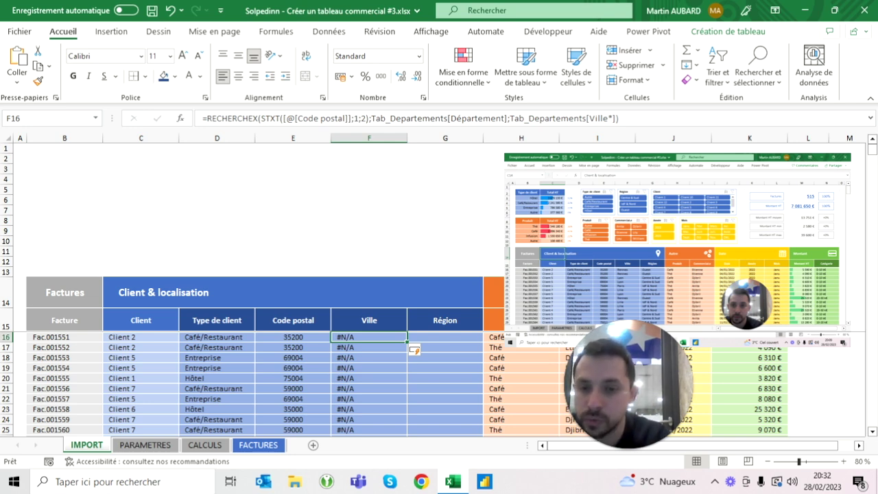
{"action": "key", "text": "ctrl+z"}
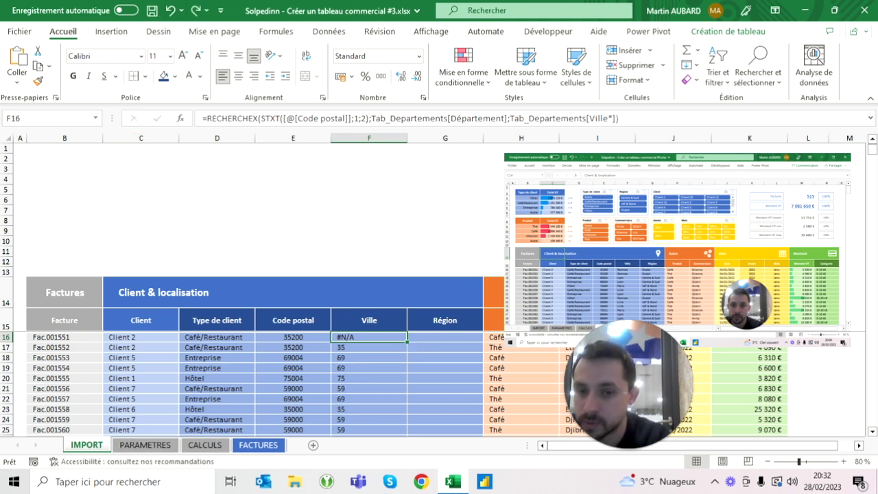
{"action": "left_click", "coordinate": [155, 446]}
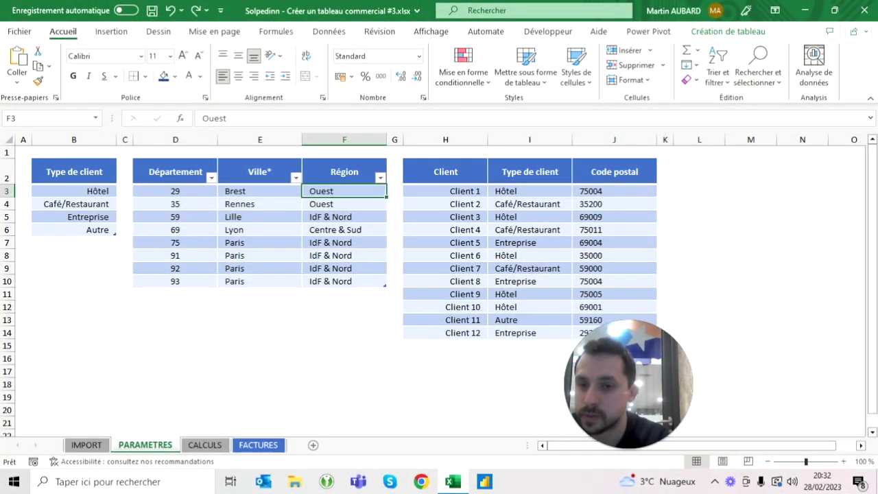
{"action": "left_click", "coordinate": [258, 445]}
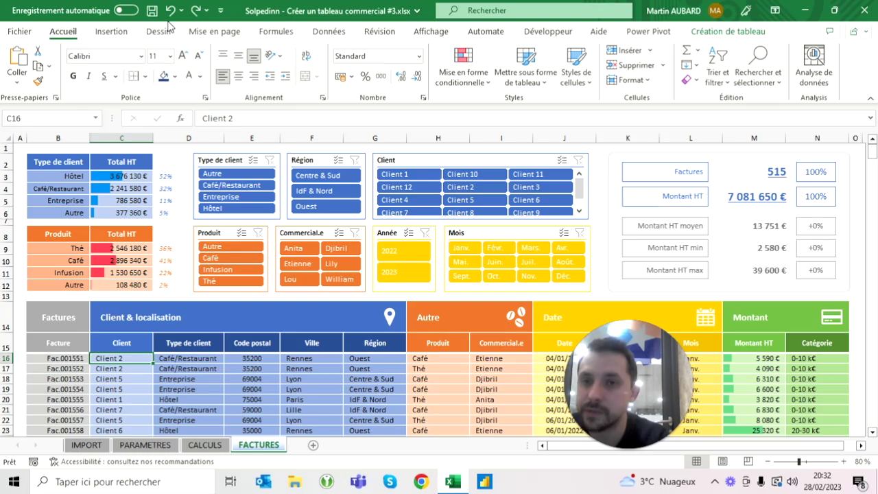
{"action": "left_click", "coordinate": [195, 12]}
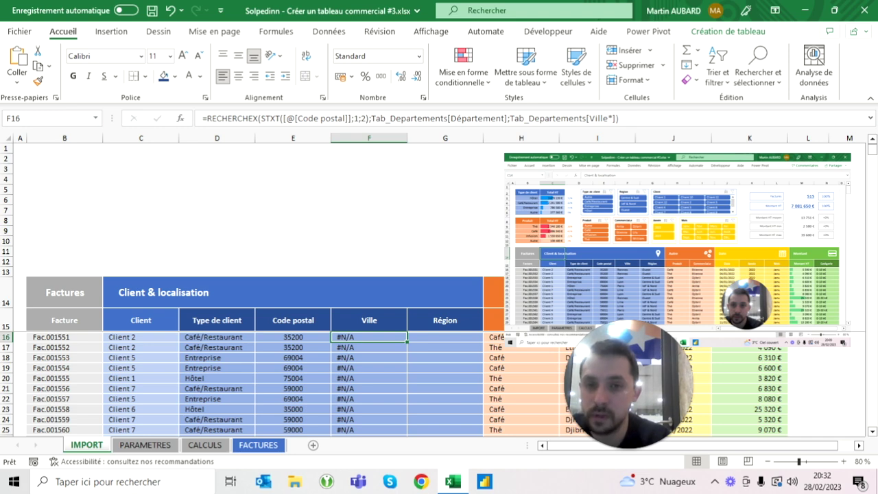
{"action": "left_click", "coordinate": [293, 337]}
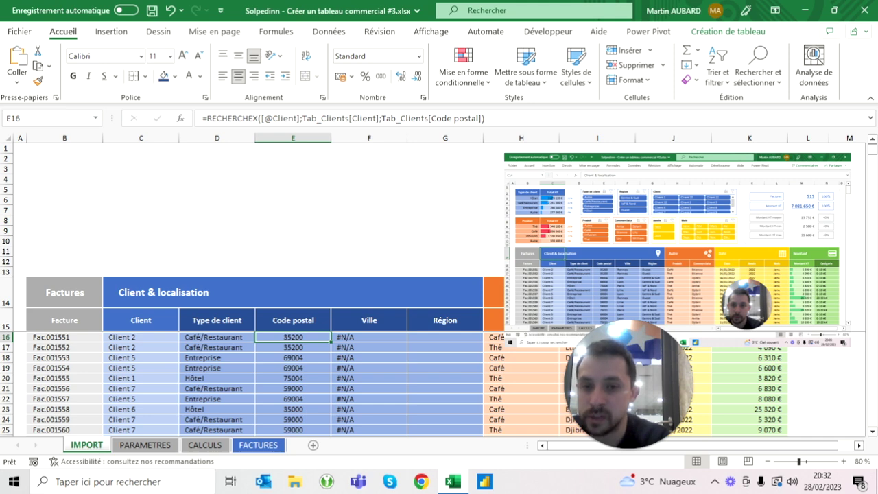
{"action": "left_click", "coordinate": [370, 337]}
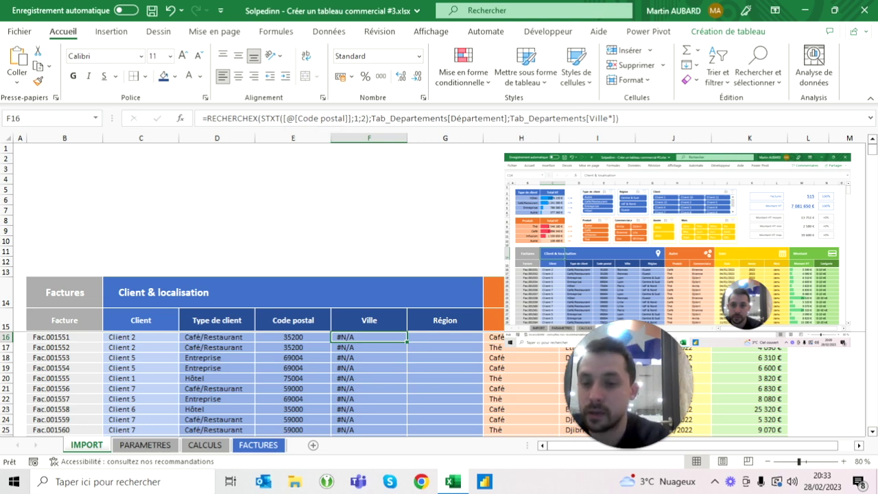
Inspect the number format of department code 29, then select F16's STXT part
{"action": "key", "text": "ctrl+Page_Down"}
{"action": "left_click", "coordinate": [175, 191]}
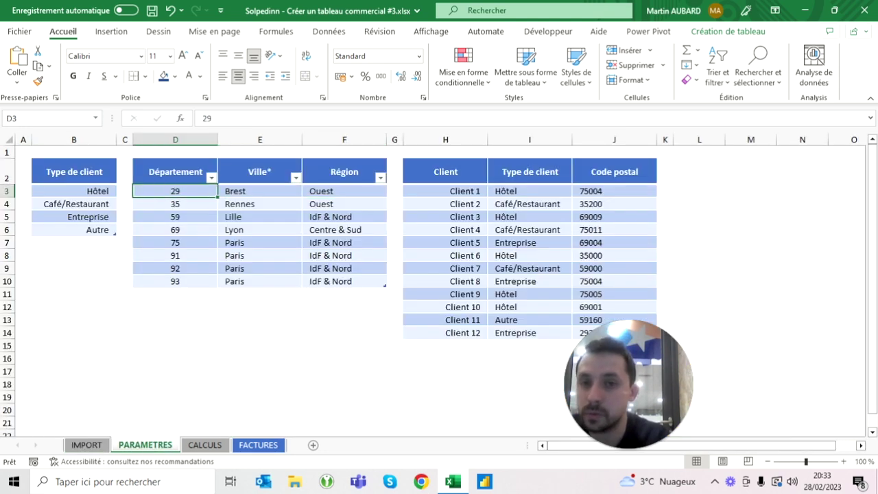
{"action": "left_click", "coordinate": [419, 55]}
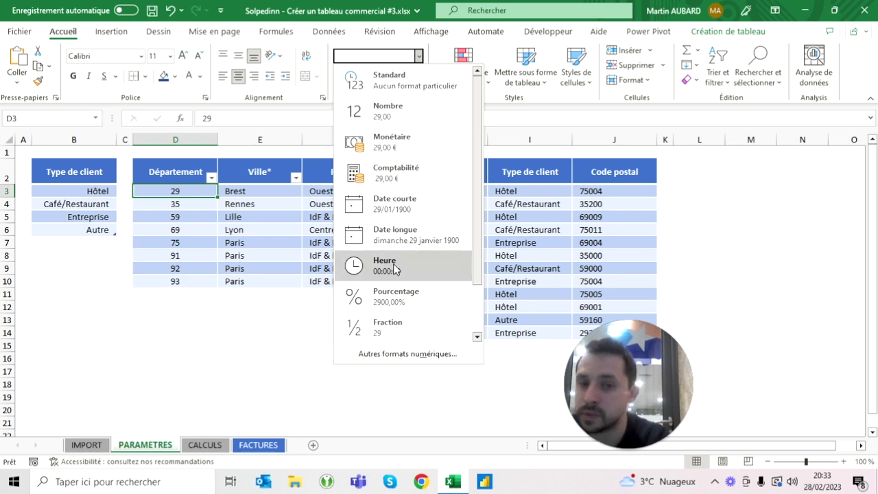
{"action": "left_click", "coordinate": [382, 327]}
{"action": "left_click", "coordinate": [271, 449]}
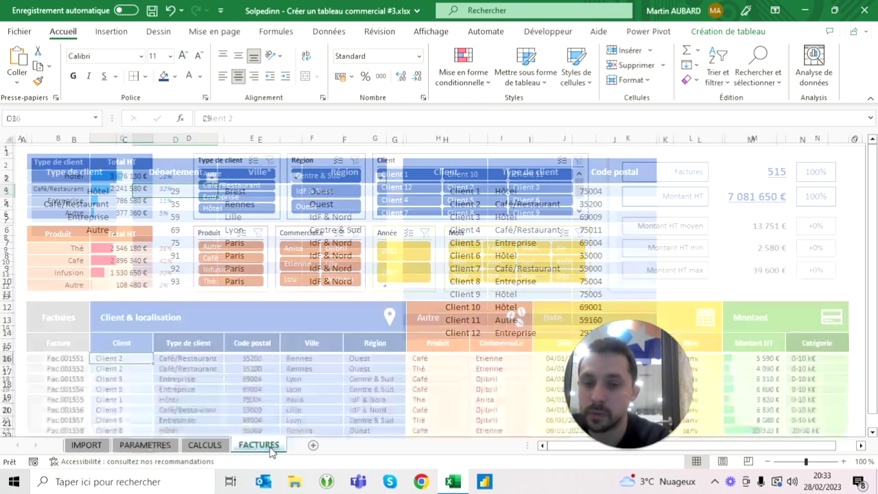
{"action": "left_click", "coordinate": [87, 445]}
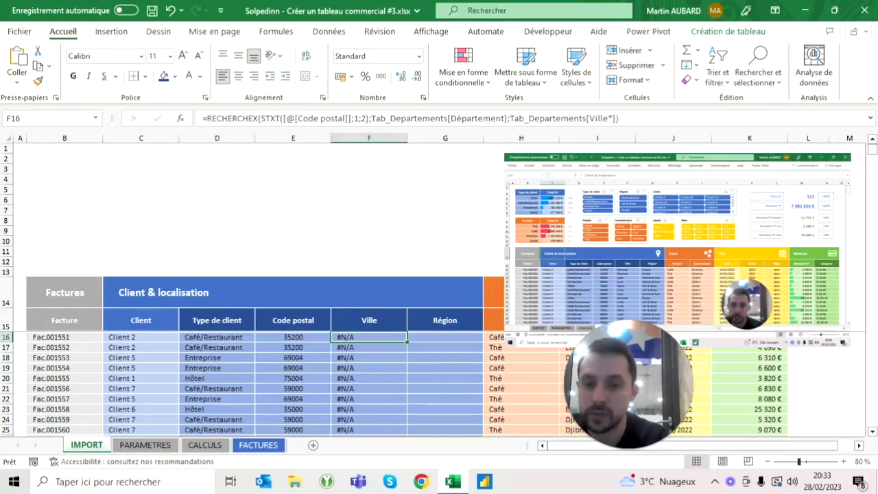
{"action": "left_click_drag", "start_coordinate": [261, 118], "coordinate": [368, 118]}
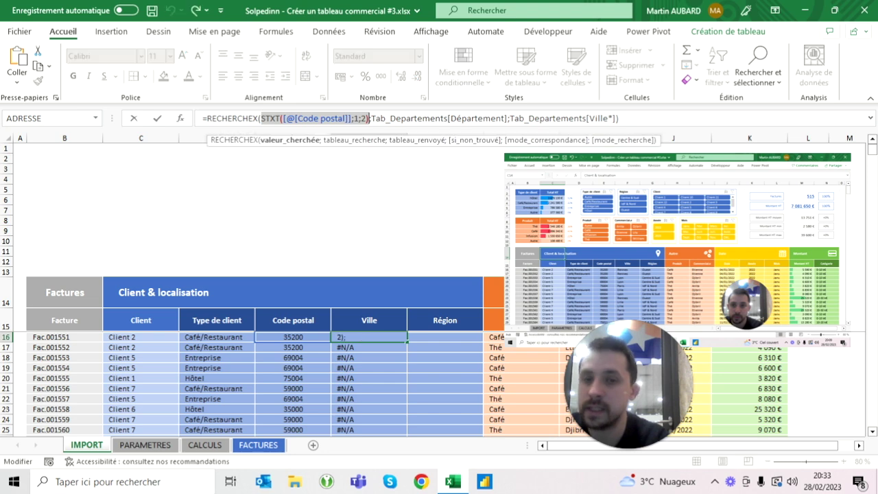
Append +0 after the STXT extraction so the Ville column shows cities
{"action": "left_click", "coordinate": [369, 118]}
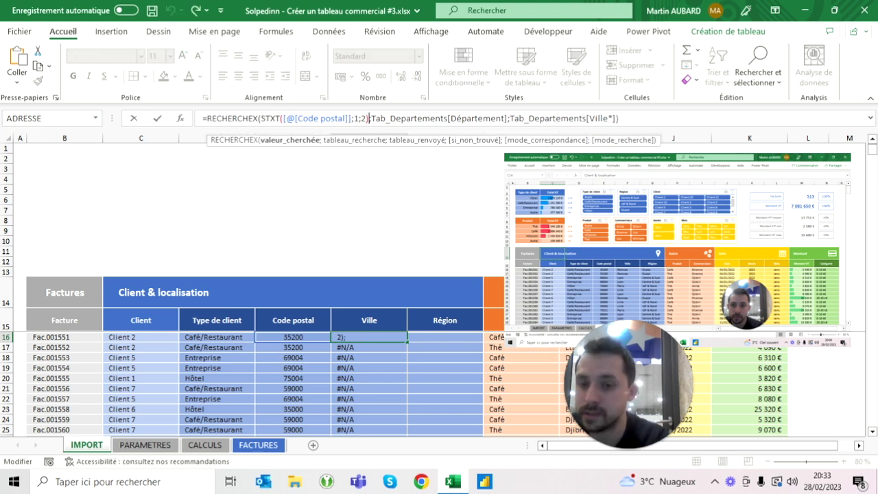
{"action": "key", "text": "Escape"}
{"action": "left_click", "coordinate": [159, 447]}
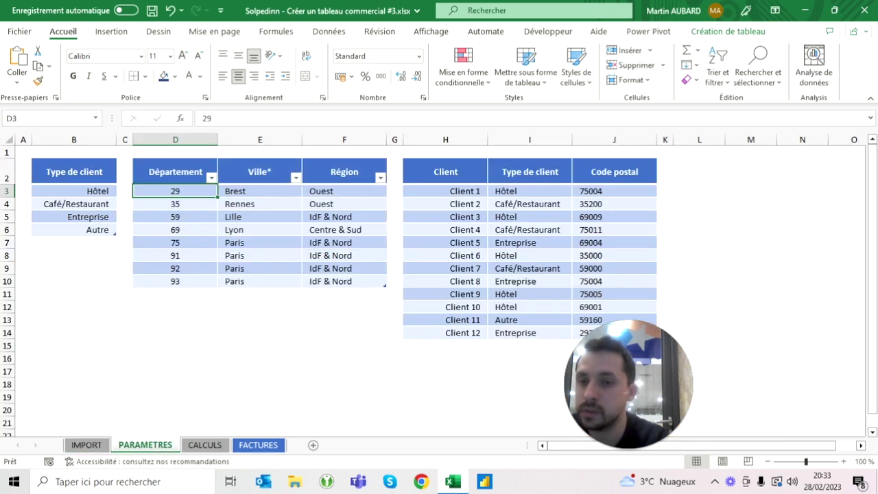
{"action": "left_click", "coordinate": [86, 445]}
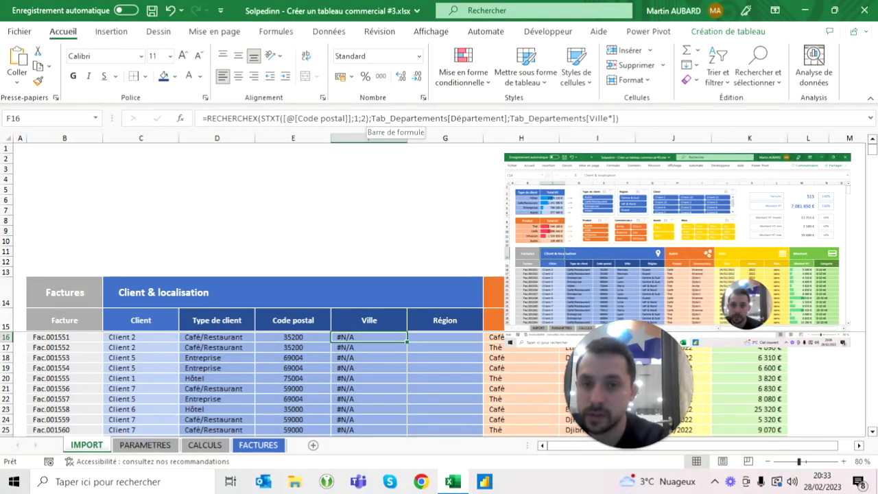
{"action": "left_click", "coordinate": [369, 118]}
{"action": "type", "text": "+"}
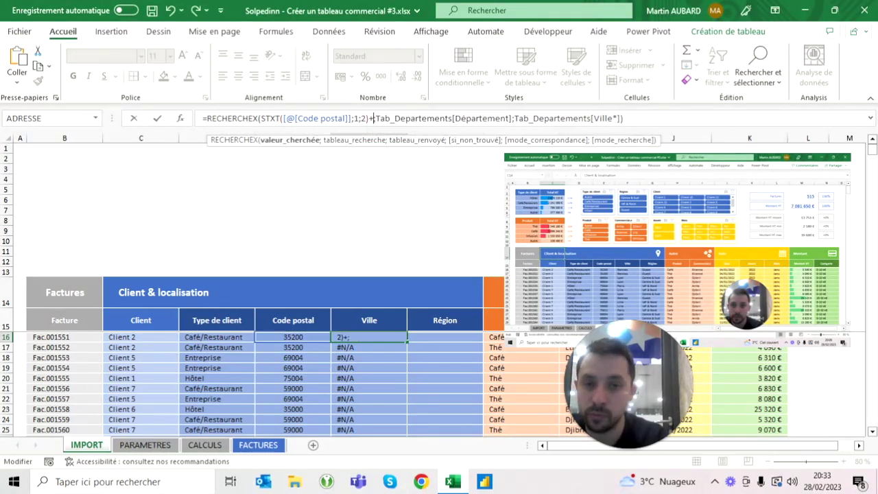
{"action": "type", "text": "0"}
{"action": "key", "text": "Return"}
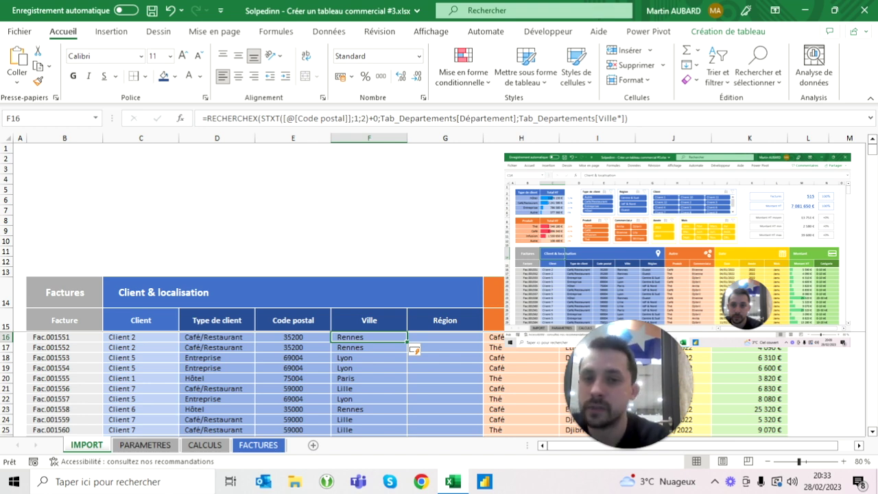
Try -0 and then *1 as alternative numeric conversions in F16
{"action": "left_click", "coordinate": [371, 118]}
{"action": "key", "text": "BackSpace"}
{"action": "key", "text": "BackSpace"}
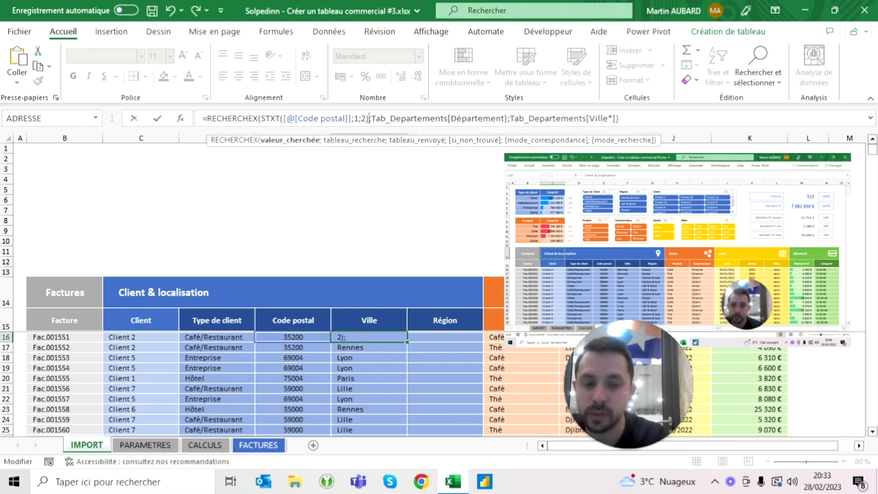
{"action": "type", "text": "-0"}
{"action": "key", "text": "Return"}
{"action": "key", "text": "Up"}
{"action": "left_click", "coordinate": [376, 118]}
{"action": "key", "text": "Left"}
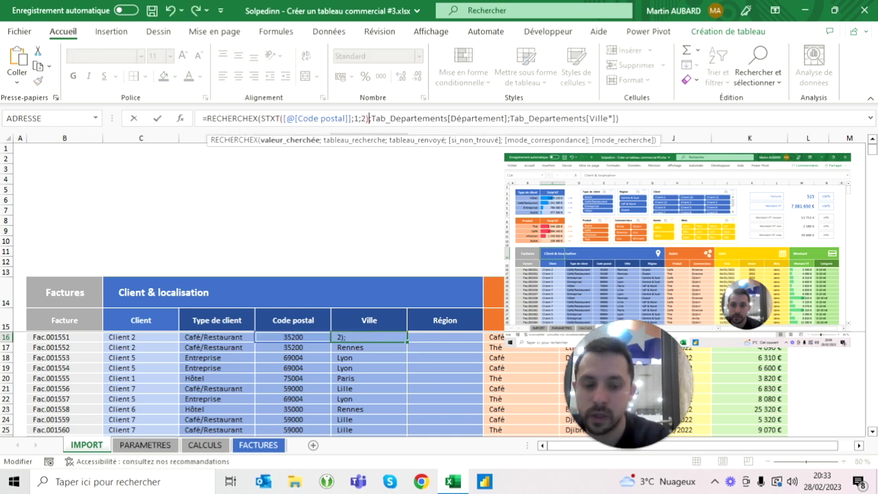
{"action": "type", "text": "*1"}
{"action": "key", "text": "ctrl+Return"}
Remove the *1 suffix from the Ville formula
{"action": "key", "text": "F2"}
{"action": "key", "text": "Left"}
{"action": "key", "text": "BackSpace"}
{"action": "key", "text": "BackSpace"}
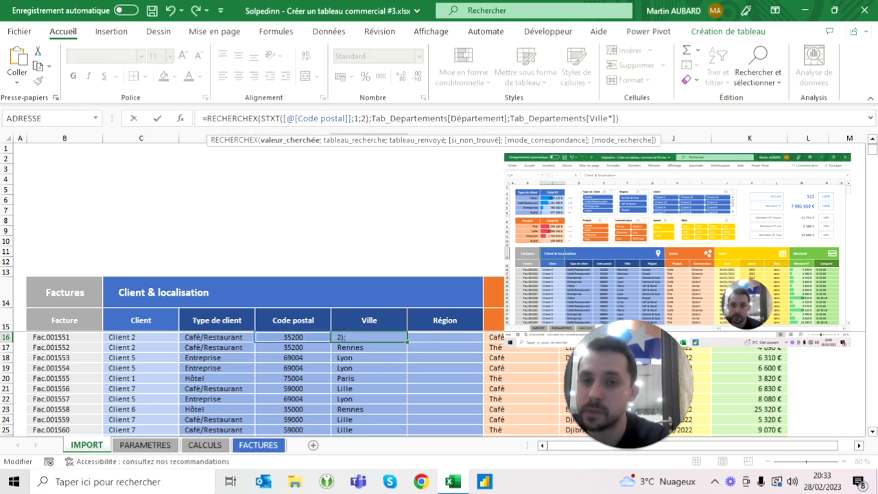
{"action": "left_click", "coordinate": [260, 118]}
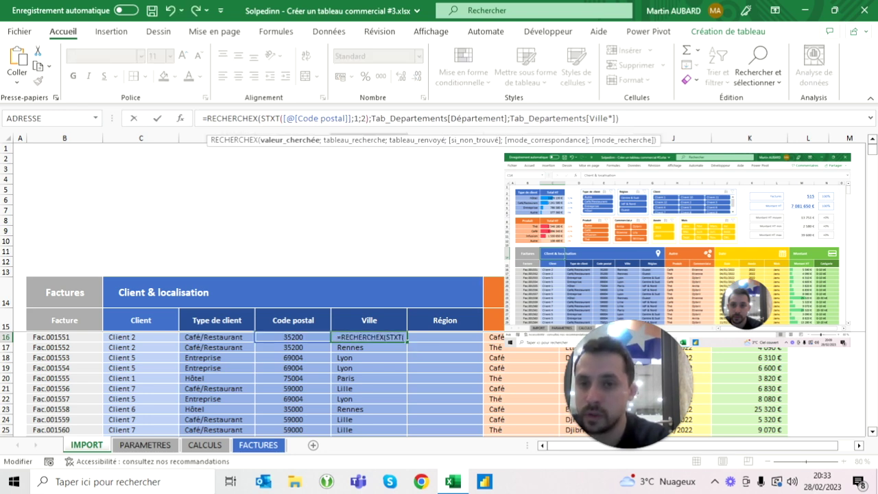
Wrap F16's STXT([@[Code postal]];1;2) in CNUM( ... )
{"action": "type", "text": "cnum"}
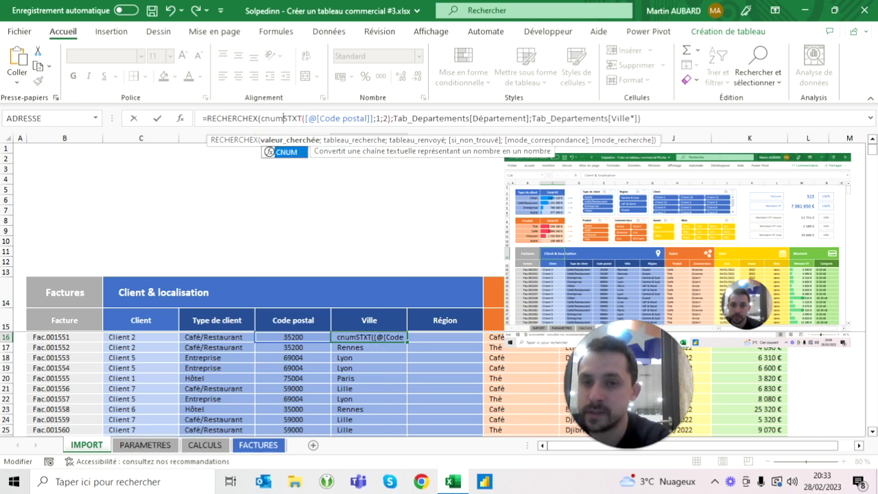
{"action": "type", "text": "("}
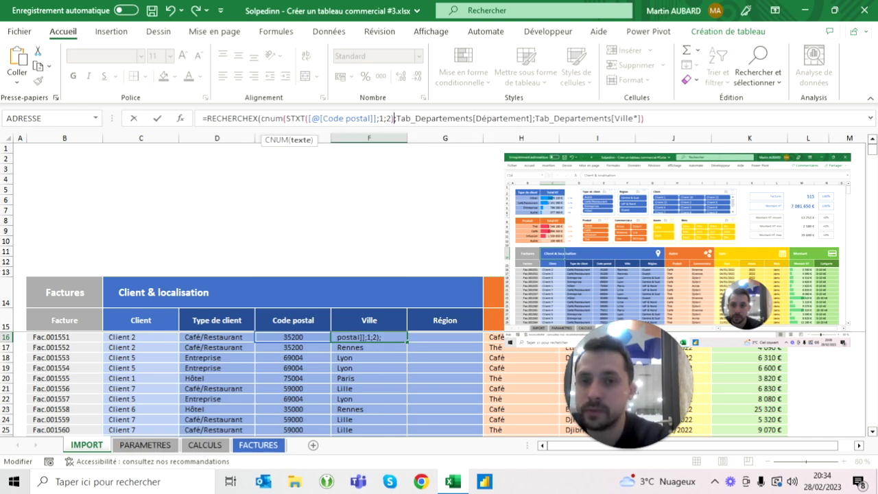
{"action": "left_click", "coordinate": [396, 118]}
{"action": "type", "text": ")"}
{"action": "left_click", "coordinate": [263, 118]}
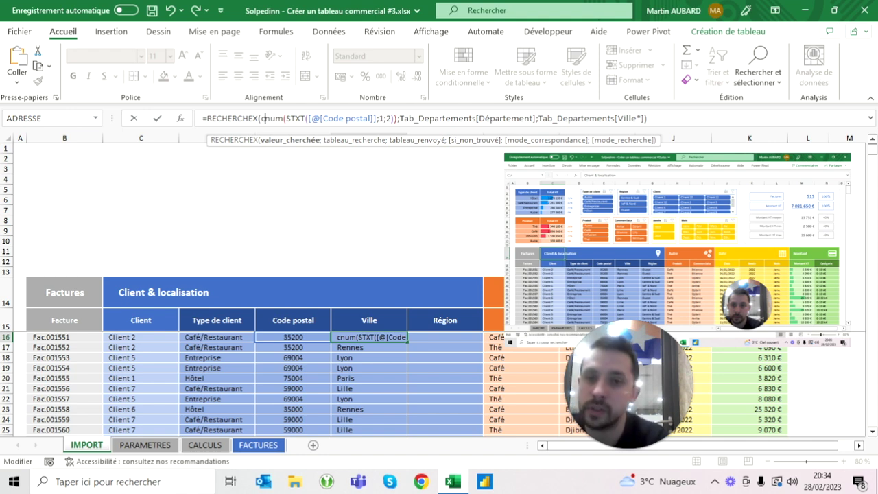
{"action": "key", "text": "ctrl+Return"}
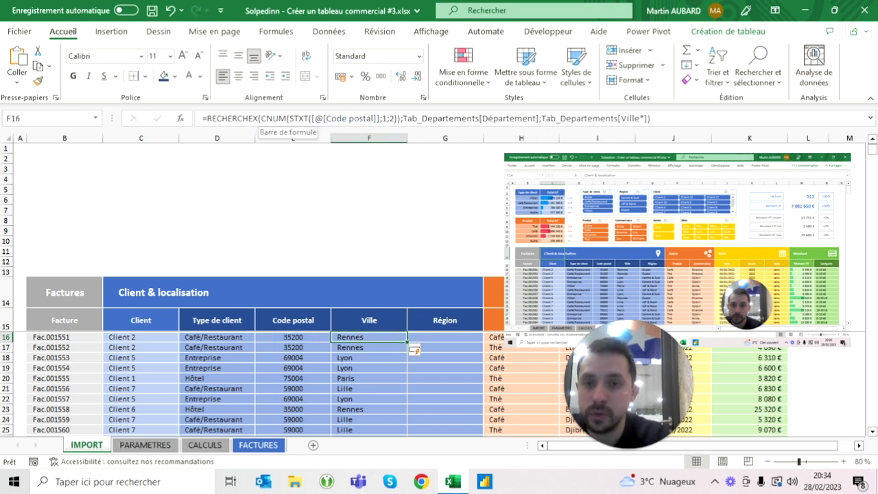
Review the CNUM-wrapped Ville formula and keep it unchanged
{"action": "left_click", "coordinate": [212, 118]}
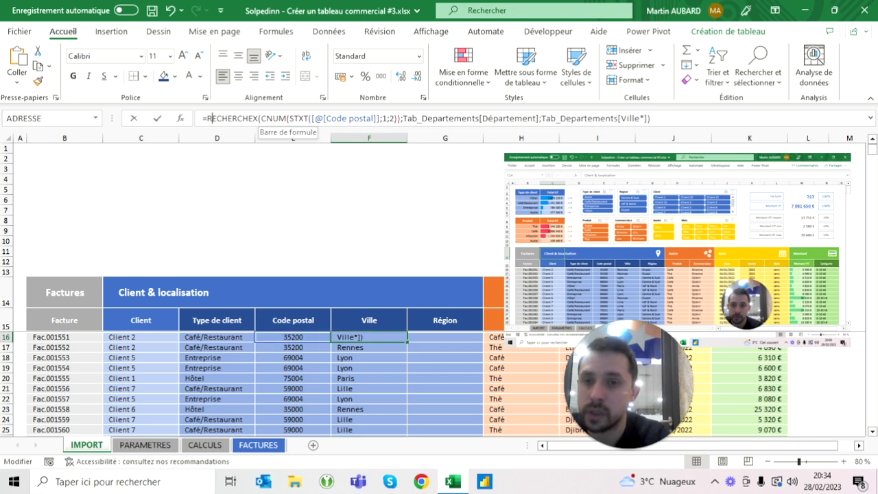
{"action": "left_click", "coordinate": [307, 118]}
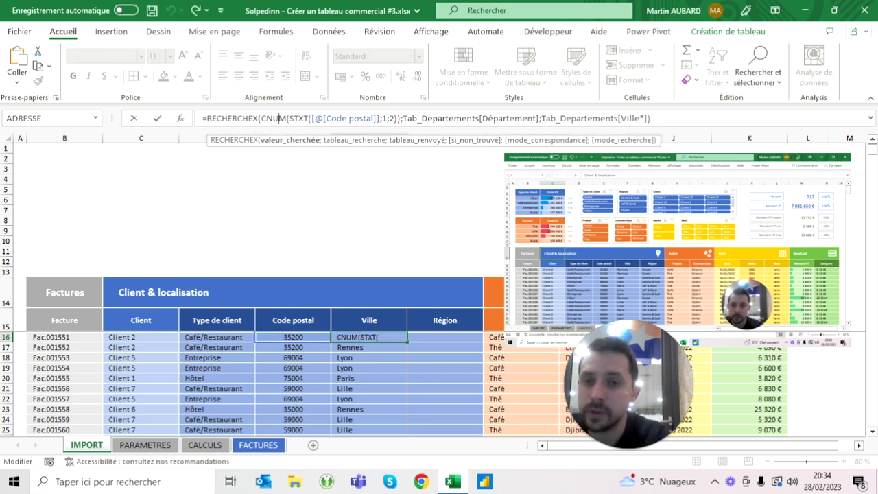
{"action": "left_click", "coordinate": [289, 118]}
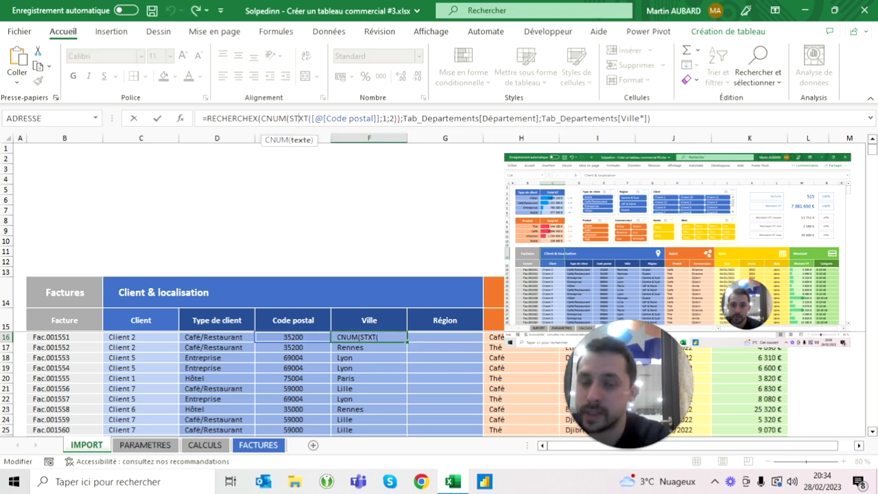
{"action": "left_click", "coordinate": [263, 118]}
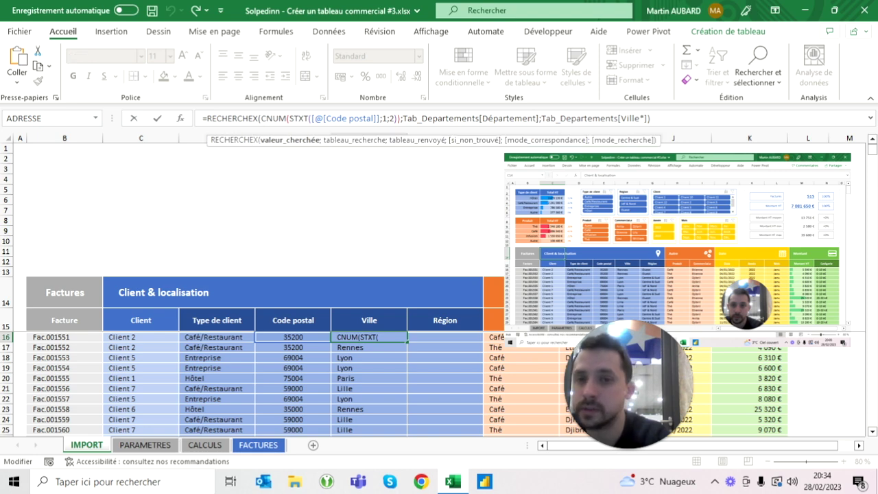
{"action": "key", "text": "ctrl+Return"}
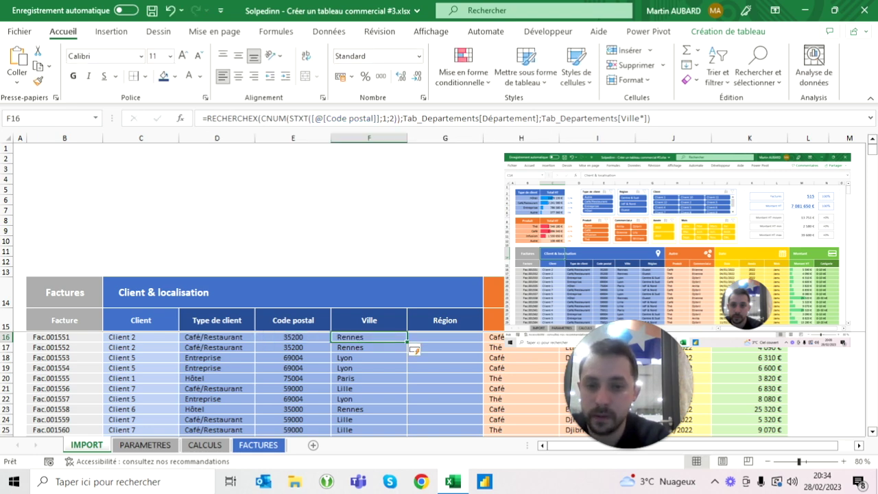
{"action": "left_click", "coordinate": [445, 336]}
Type =RECHERCHEX(CNUM(STXT([@[Code postal]];1;2)); in G16, fixing stray punctuation
{"action": "type", "text": "=re"}
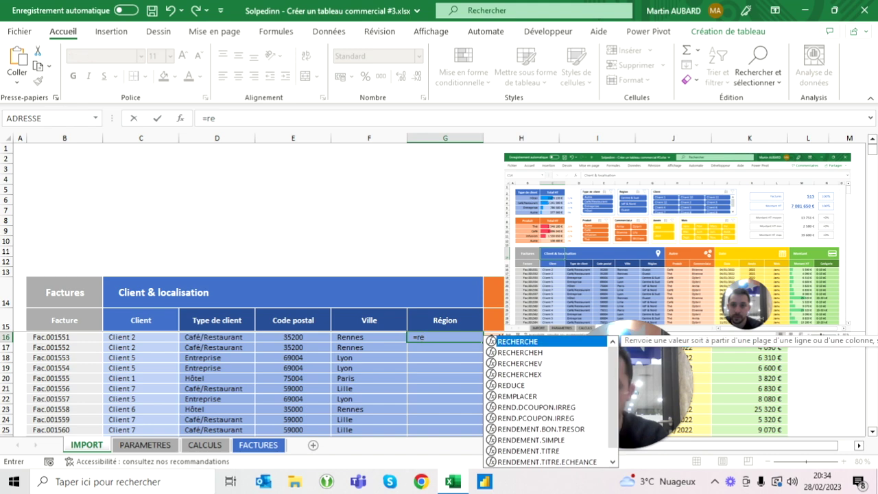
{"action": "type", "text": "cherchex"}
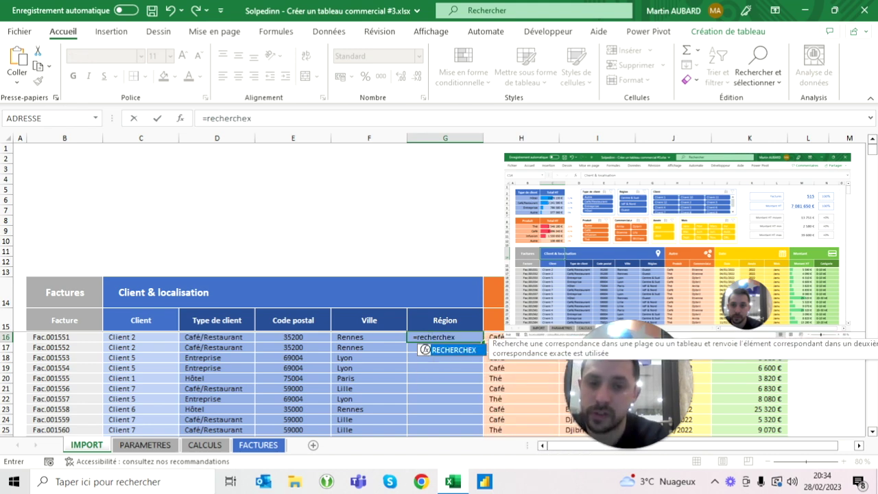
{"action": "type", "text": "(cnum("}
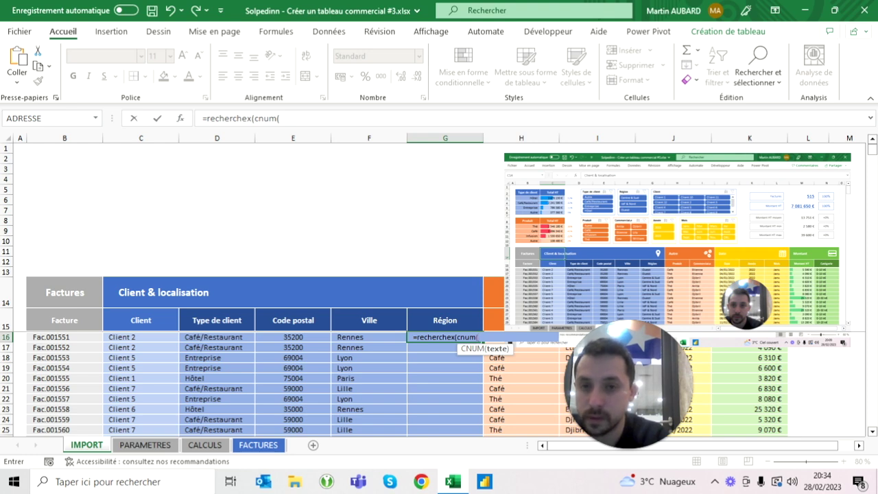
{"action": "type", "text": "stxt("}
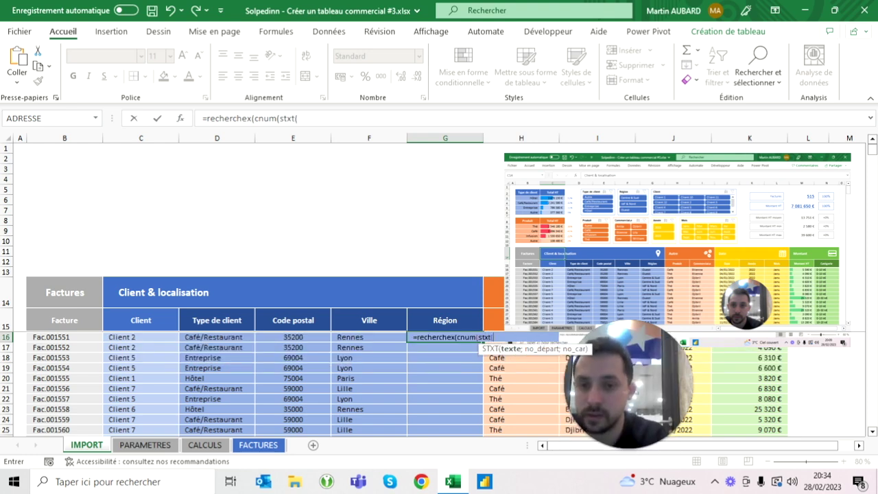
{"action": "left_click", "coordinate": [293, 336]}
{"action": "type", "text": ";"}
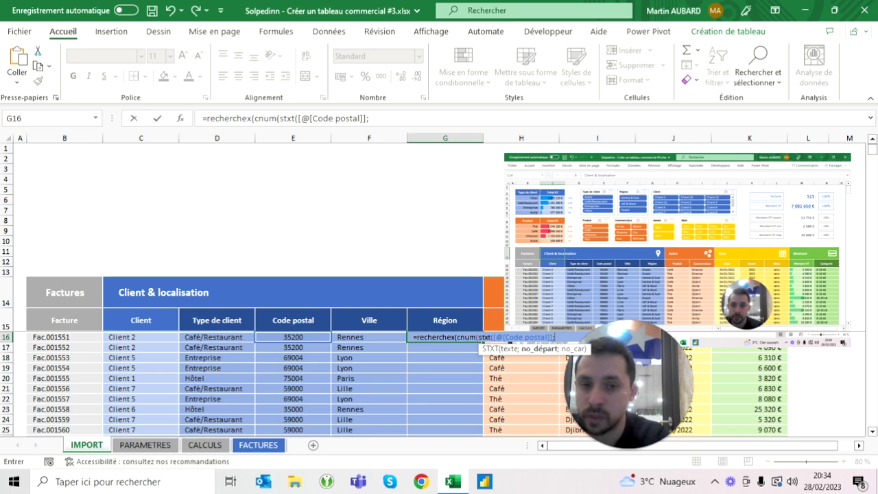
{"action": "type", "text": "1;2"}
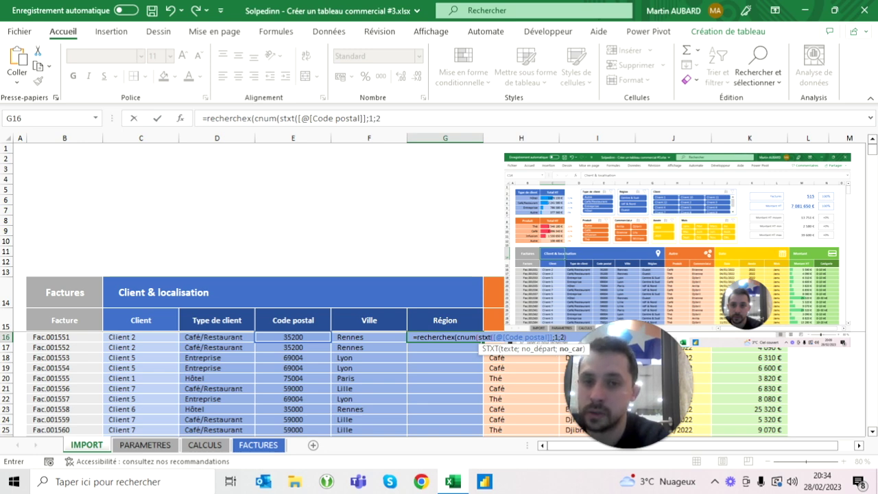
{"action": "type", "text": ");"}
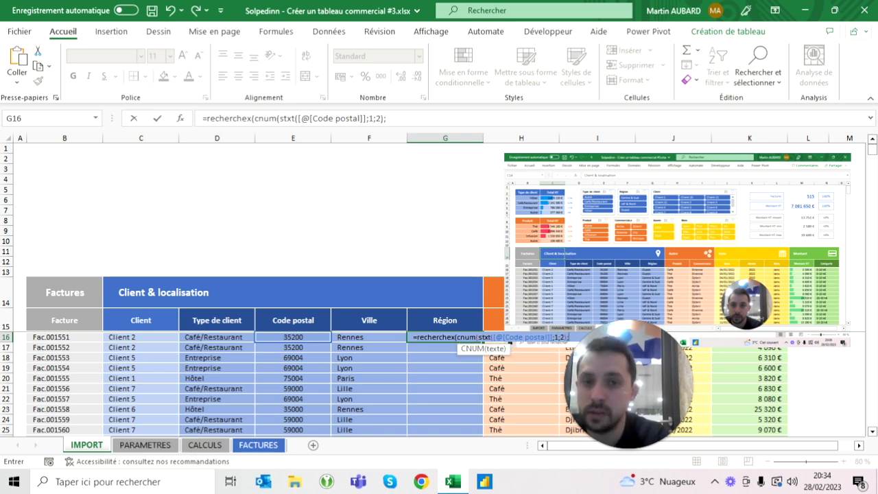
{"action": "key", "text": "BackSpace"}
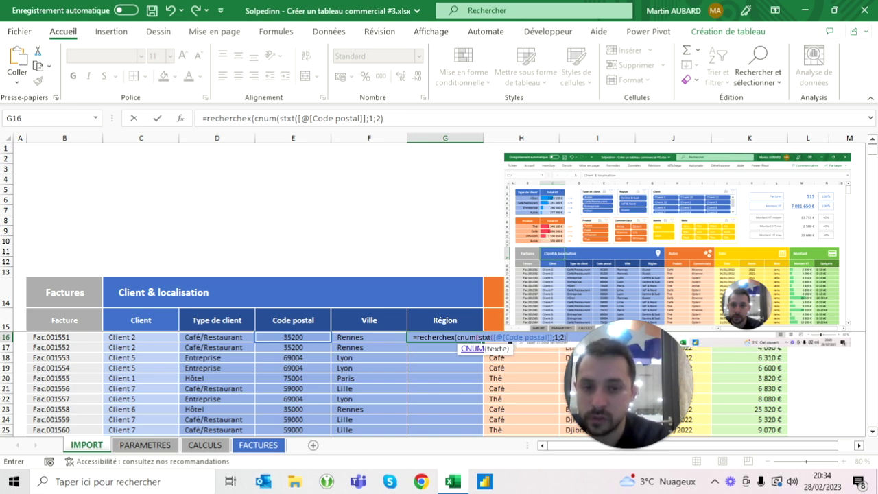
{"action": "key", "text": "F2"}
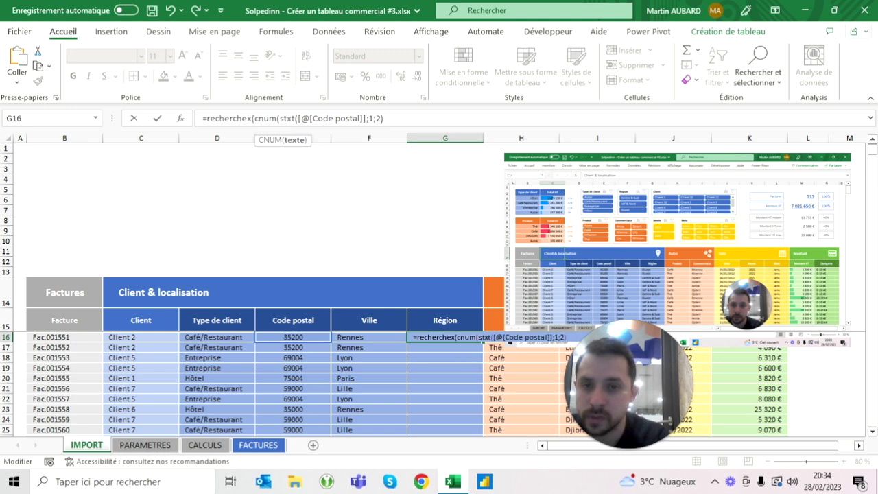
{"action": "key", "text": "BackSpace"}
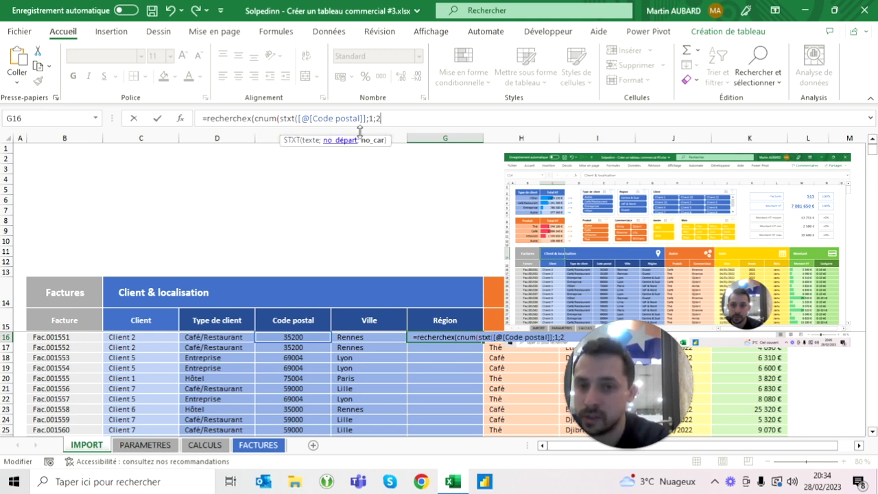
{"action": "type", "text": ")"}
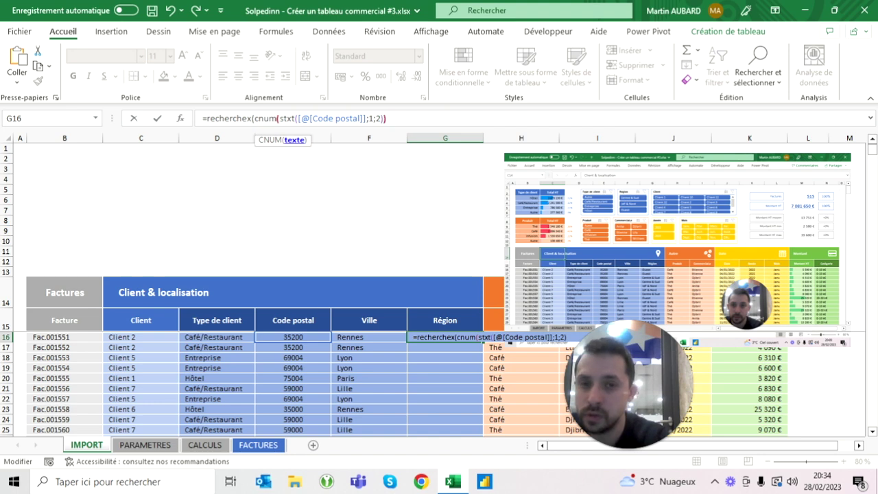
{"action": "type", "text": ")"}
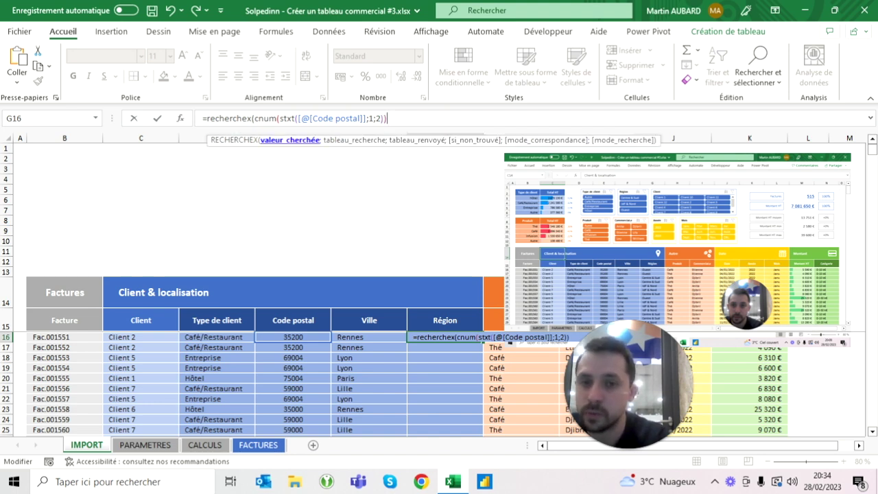
{"action": "type", "text": ";"}
Look up in Tab_Departements[Département] and return Tab_Departements[Région]
{"action": "left_click", "coordinate": [165, 443]}
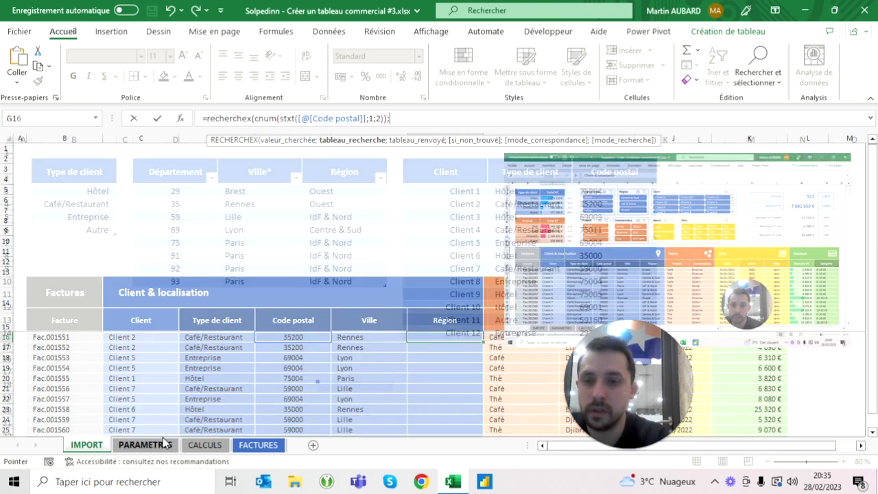
{"action": "left_click_drag", "start_coordinate": [199, 191], "coordinate": [202, 281]}
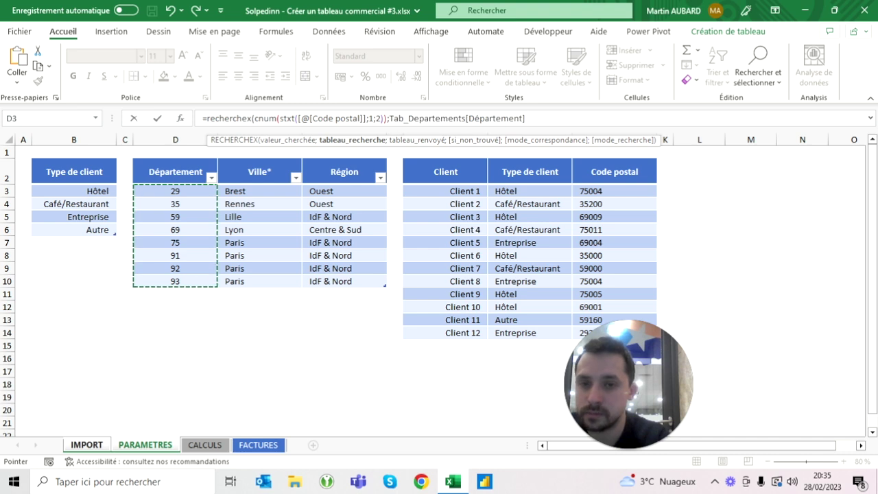
{"action": "type", "text": ";"}
{"action": "left_click_drag", "start_coordinate": [343, 192], "coordinate": [357, 281]}
{"action": "type", "text": ")"}
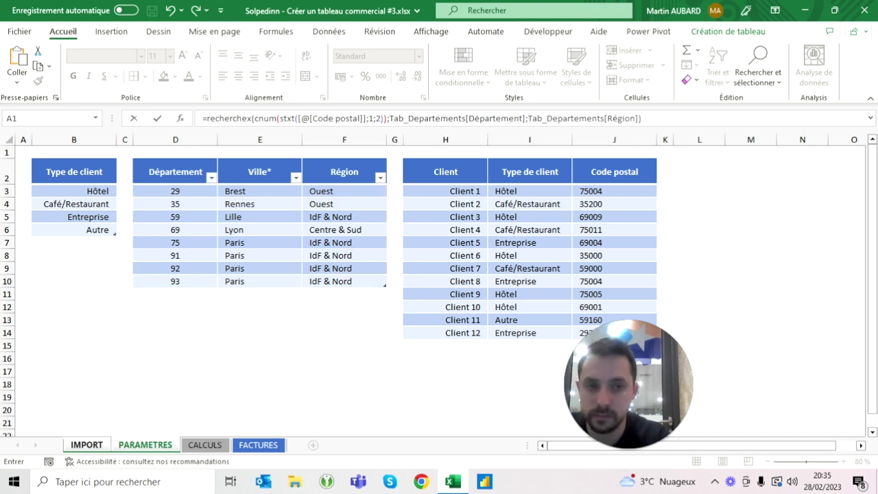
{"action": "key", "text": "Return"}
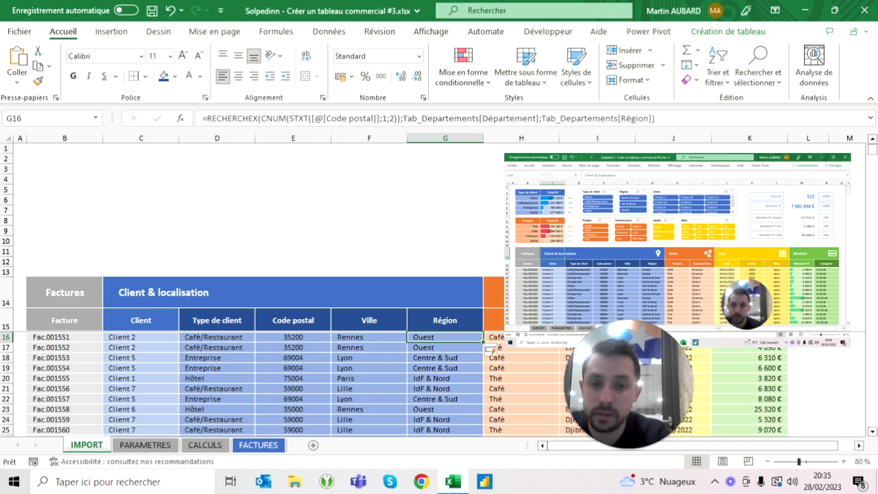
Review the Ville and Type de client formulas, then drag the dashboard screenshot rightward
{"action": "left_click", "coordinate": [369, 337]}
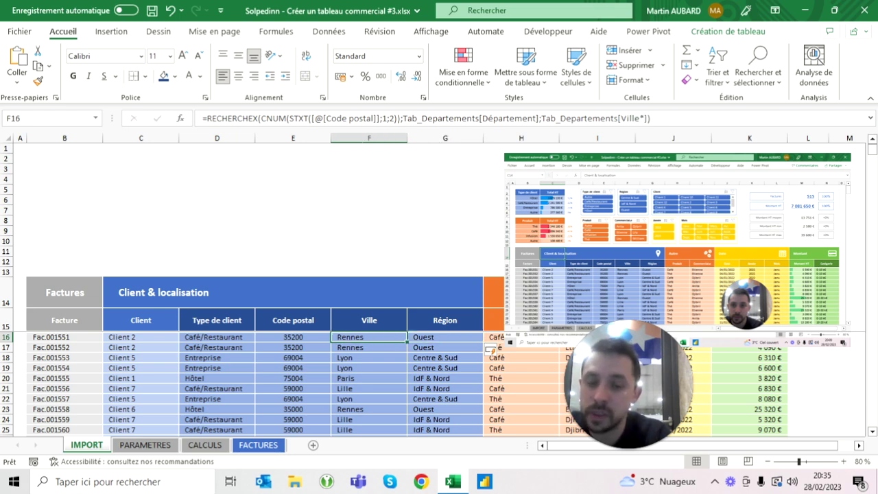
{"action": "left_click", "coordinate": [217, 336]}
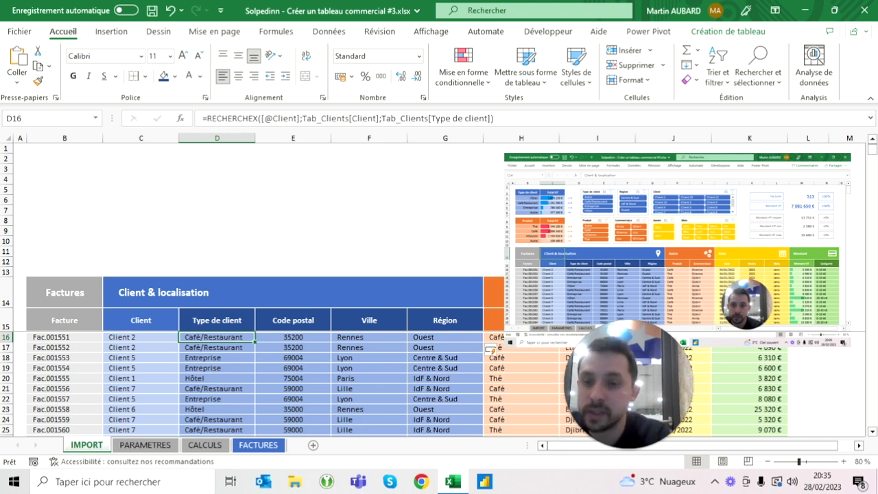
{"action": "left_click", "coordinate": [217, 319]}
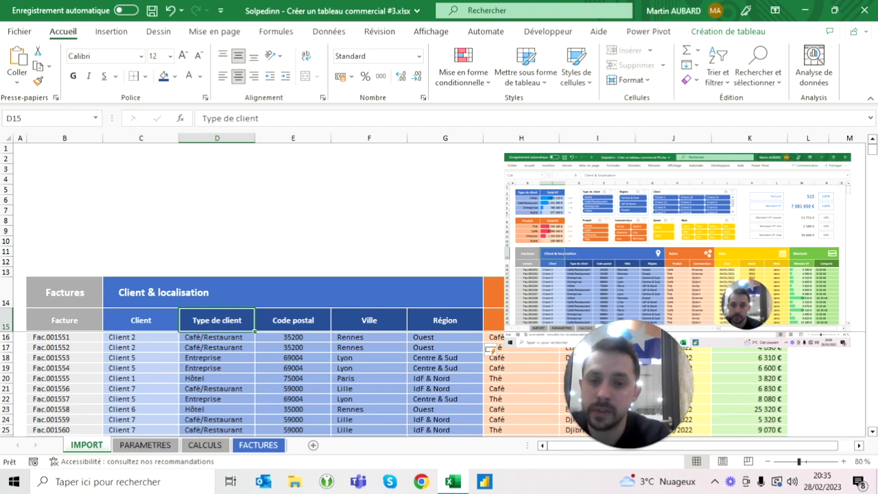
{"action": "key", "text": "Right"}
{"action": "key", "text": "Right"}
{"action": "key", "text": "Right"}
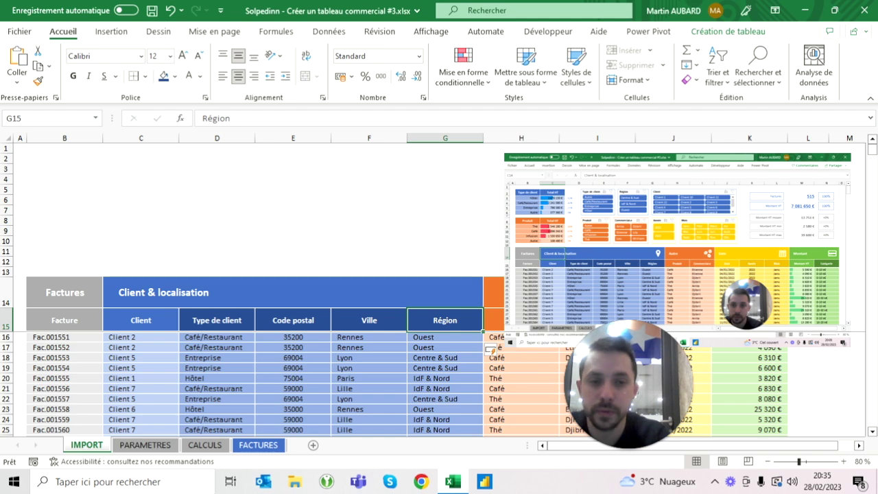
{"action": "left_click_drag", "start_coordinate": [677, 240], "coordinate": [540, 295]}
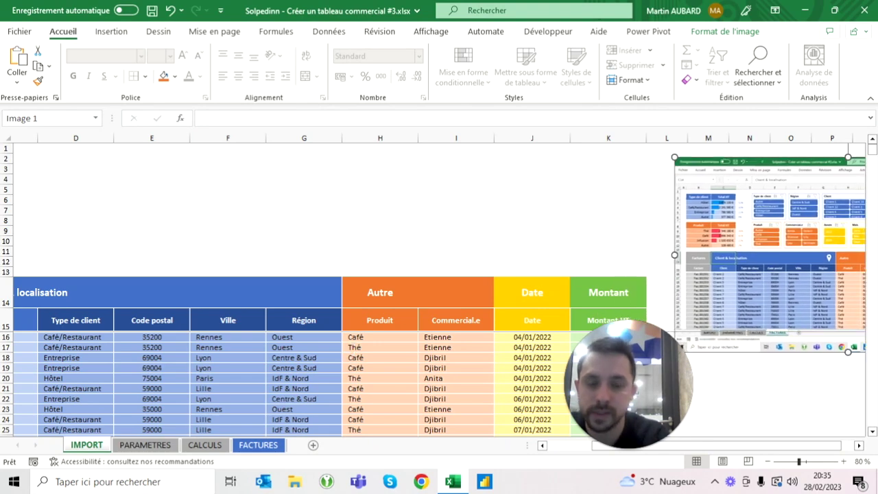
{"action": "scroll", "coordinate": [439, 288], "scroll_direction": "right", "scroll_amount": 2}
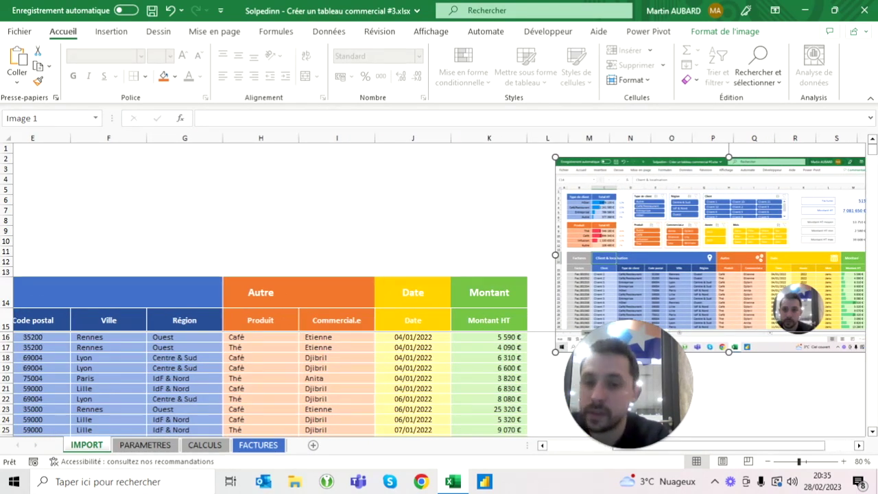
Left-align the Autre group heading and indent it three steps
{"action": "left_click", "coordinate": [261, 295]}
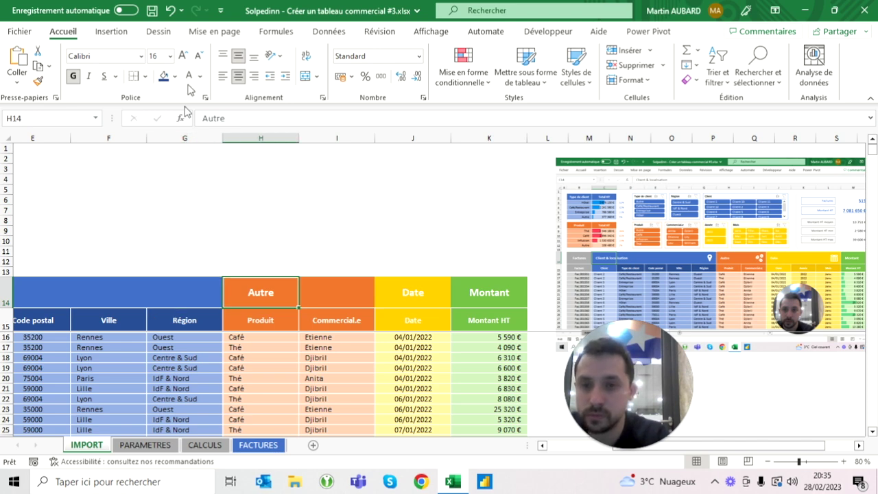
{"action": "left_click", "coordinate": [222, 77]}
{"action": "left_click", "coordinate": [284, 77]}
{"action": "left_click", "coordinate": [284, 77]}
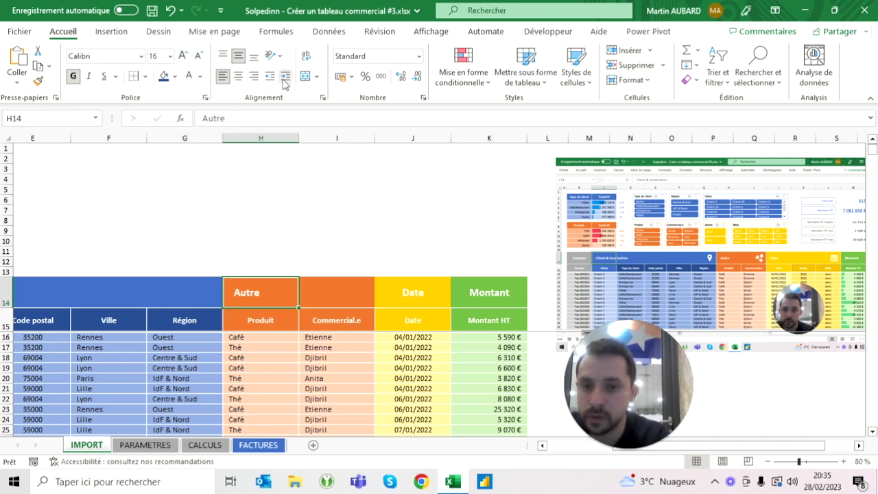
{"action": "left_click", "coordinate": [285, 77]}
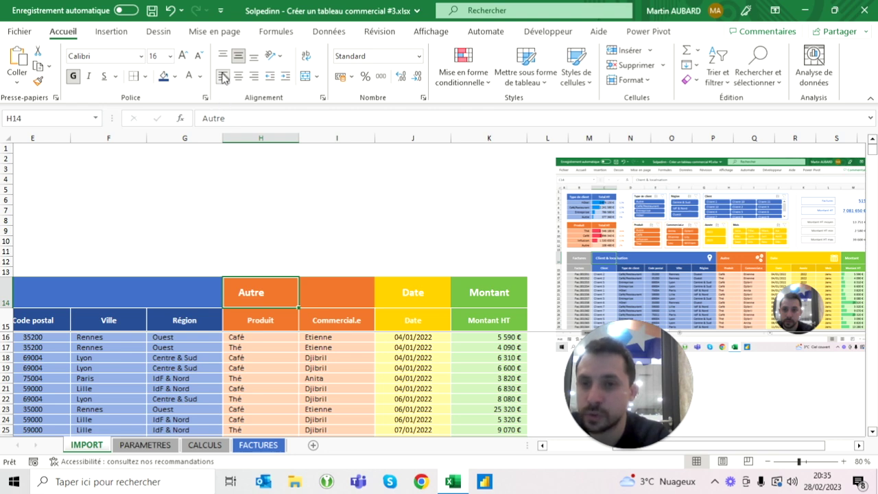
Insert a new table column, Colonne2, between Date and Montant HT
{"action": "key", "text": "Right"}
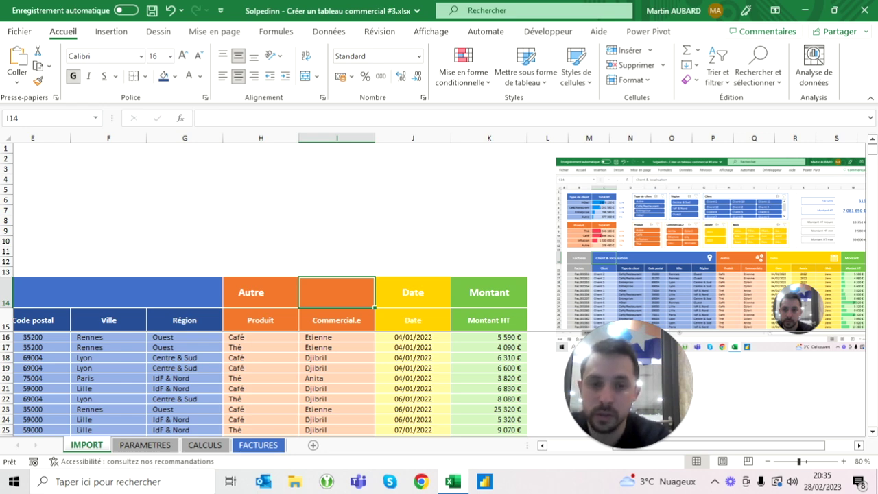
{"action": "key", "text": "Right"}
{"action": "scroll", "coordinate": [439, 284], "scroll_direction": "right", "scroll_amount": 2}
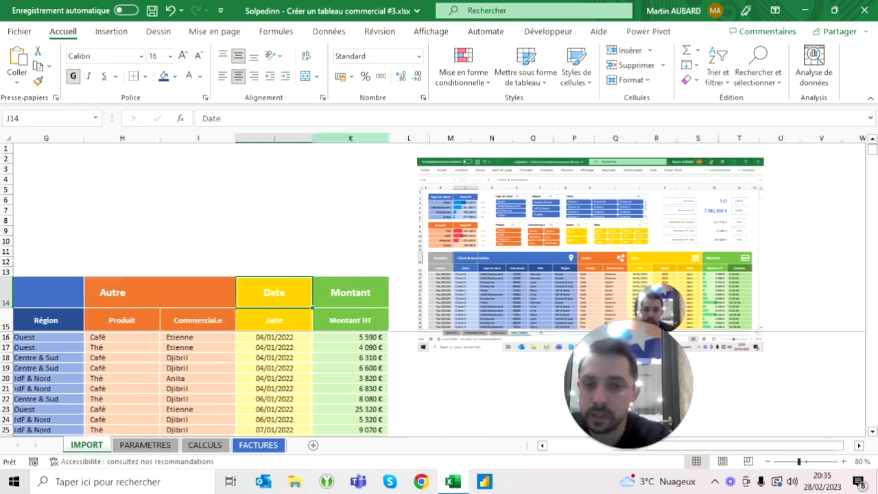
{"action": "left_click", "coordinate": [350, 138]}
{"action": "key", "text": "ctrl+plus"}
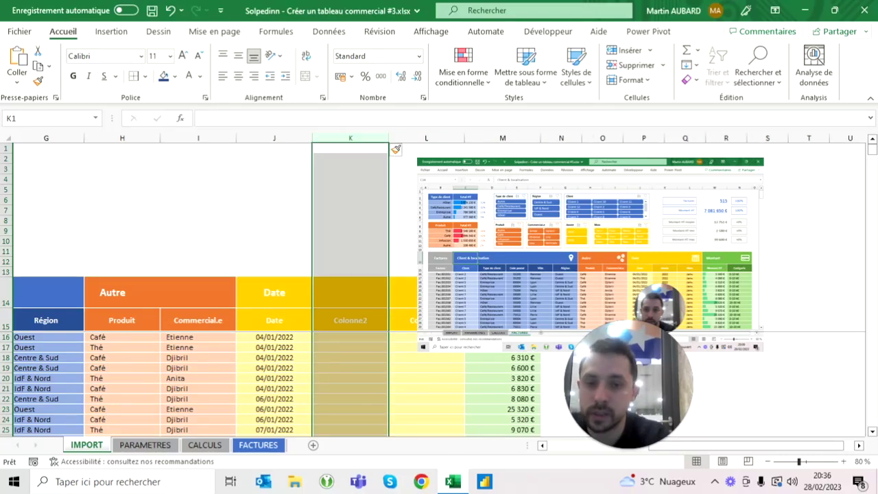
Name the K15 header Année and nudge the reference screenshot slightly left
{"action": "left_click", "coordinate": [350, 293]}
{"action": "left_click", "coordinate": [350, 320]}
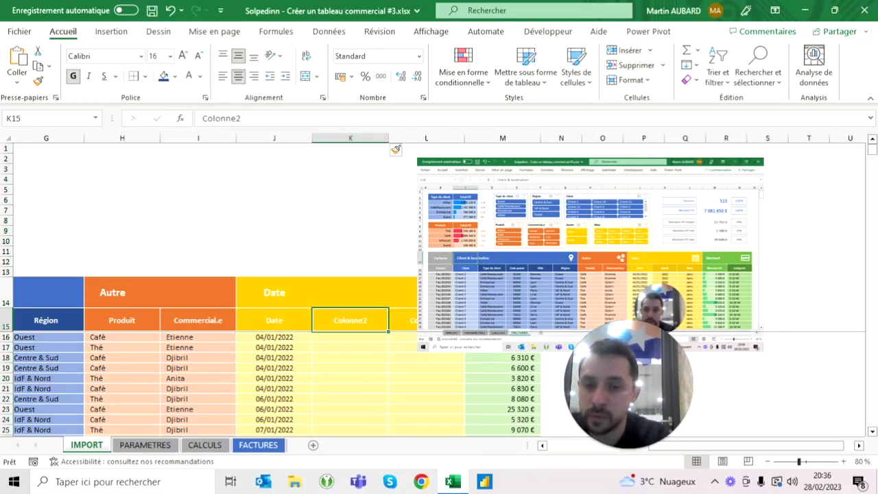
{"action": "scroll", "coordinate": [439, 288], "scroll_direction": "right", "scroll_amount": 1}
{"action": "type", "text": "Année"}
{"action": "left_click_drag", "start_coordinate": [529, 247], "coordinate": [720, 247]}
{"action": "left_click_drag", "start_coordinate": [686, 206], "coordinate": [667, 205]}
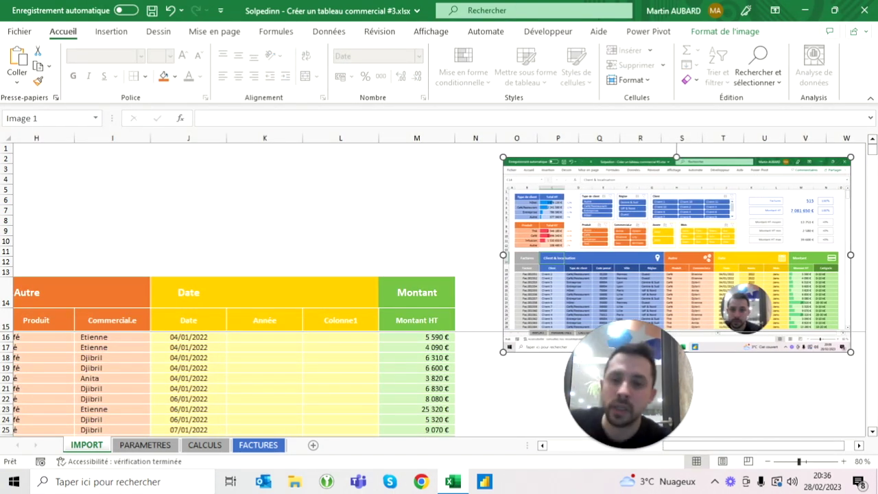
{"action": "left_click", "coordinate": [264, 320]}
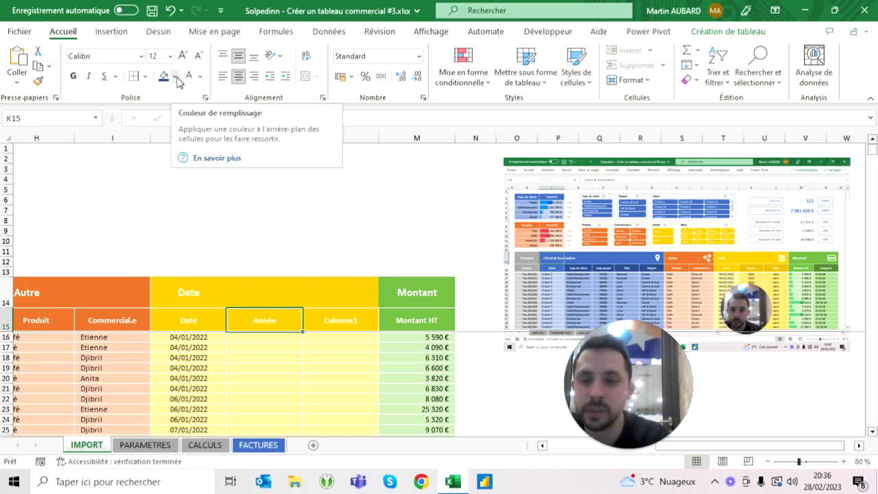
Rename the L15 header to Mois and select both new headers K15:L15
{"action": "scroll", "coordinate": [439, 357], "scroll_direction": "left", "scroll_amount": 6}
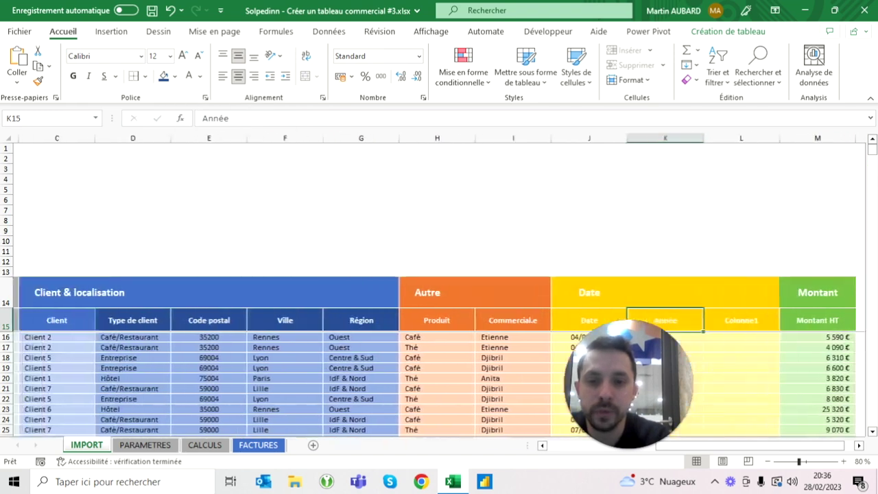
{"action": "scroll", "coordinate": [439, 357], "scroll_direction": "right", "scroll_amount": 5}
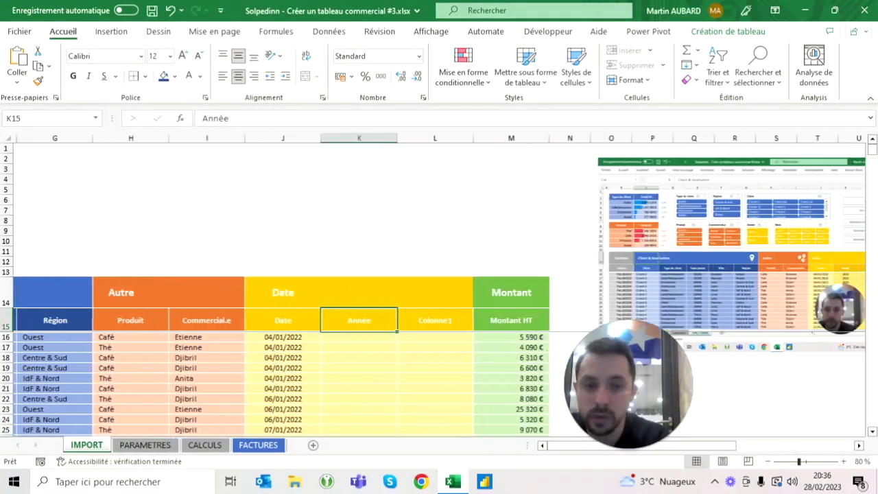
{"action": "scroll", "coordinate": [439, 357], "scroll_direction": "left", "scroll_amount": 6}
{"action": "scroll", "coordinate": [439, 356], "scroll_direction": "right", "scroll_amount": 2}
{"action": "scroll", "coordinate": [439, 357], "scroll_direction": "right", "scroll_amount": 2}
{"action": "scroll", "coordinate": [439, 356], "scroll_direction": "right", "scroll_amount": 1}
{"action": "scroll", "coordinate": [439, 357], "scroll_direction": "right", "scroll_amount": 1}
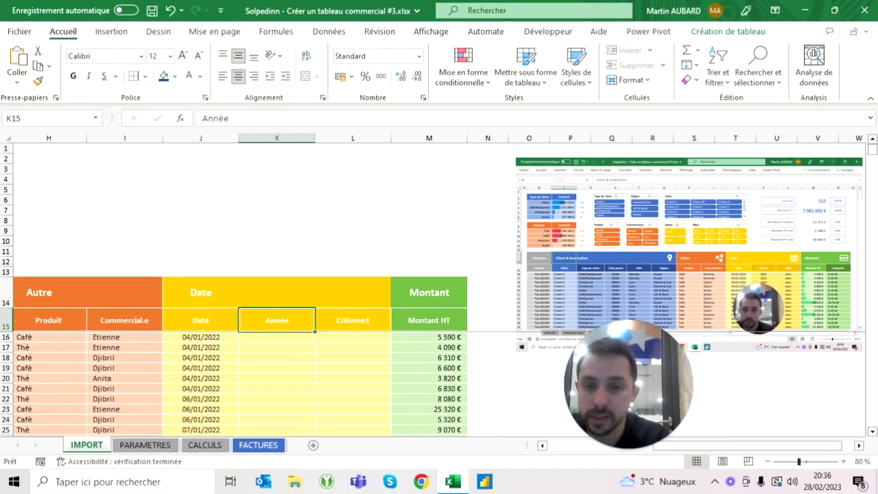
{"action": "left_click", "coordinate": [353, 319]}
{"action": "key", "text": "BackSpace"}
{"action": "type", "text": "Ty"}
{"action": "key", "text": "BackSpace"}
{"action": "key", "text": "BackSpace"}
{"action": "key", "text": "Escape"}
{"action": "type", "text": "Mois"}
{"action": "key", "text": "Return"}
{"action": "left_click_drag", "start_coordinate": [277, 320], "coordinate": [353, 320]}
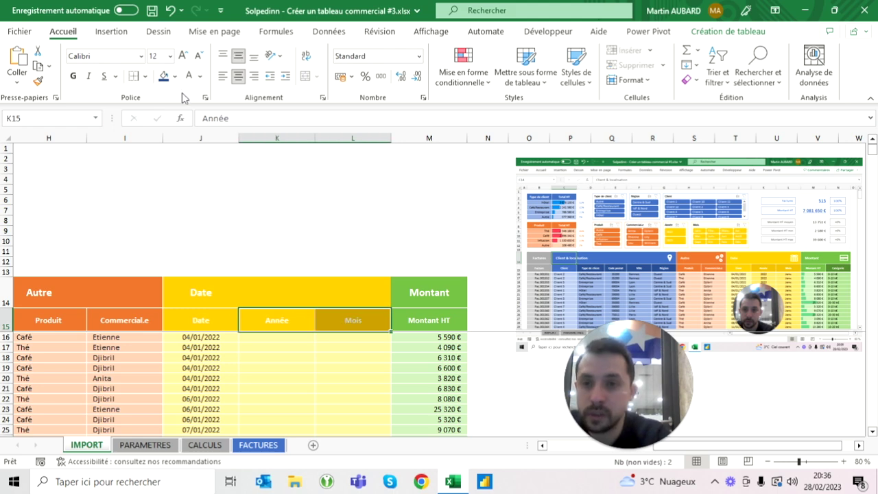
Fill the Année and Mois headers with a custom darker gold (#CC9B00)
{"action": "left_click", "coordinate": [175, 77]}
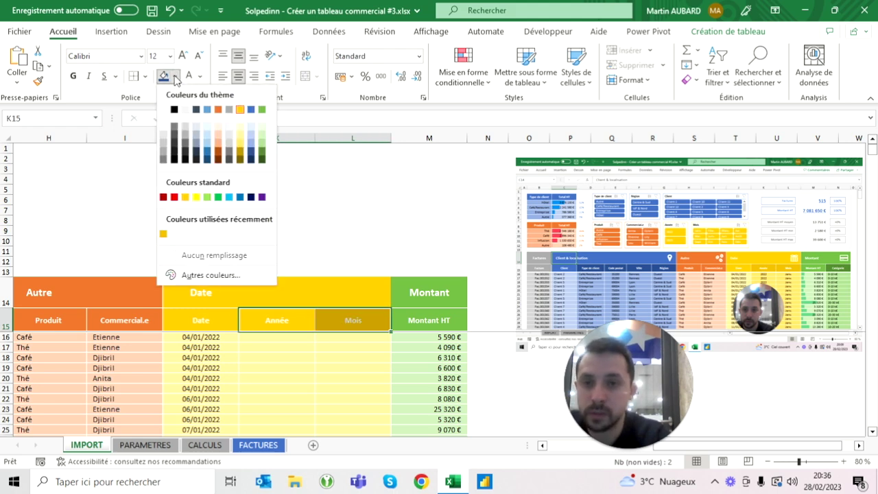
{"action": "left_click", "coordinate": [240, 158]}
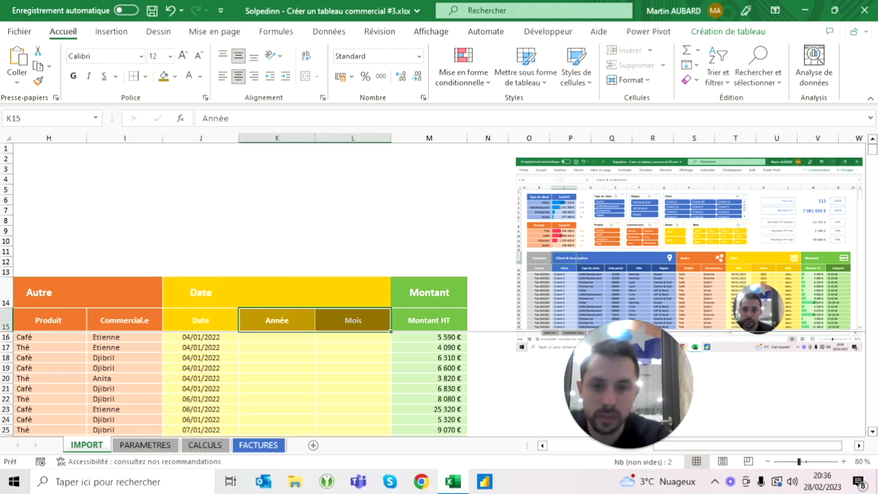
{"action": "left_click", "coordinate": [176, 76]}
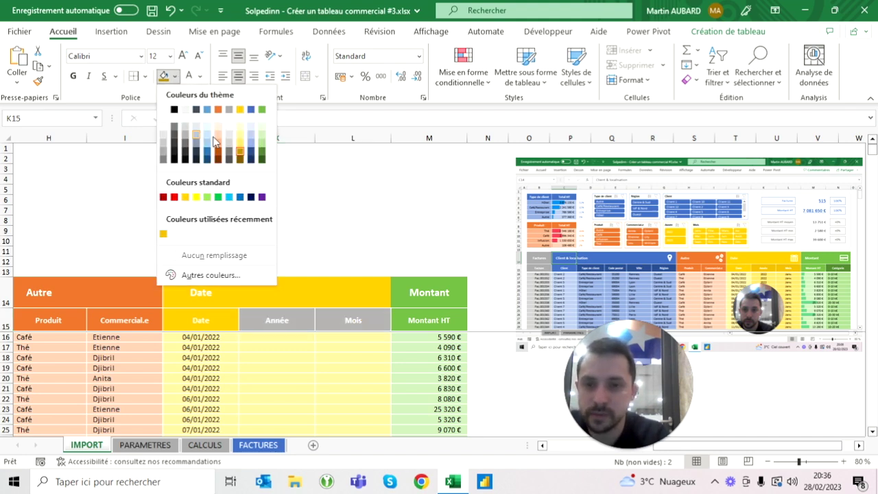
{"action": "left_click", "coordinate": [241, 110]}
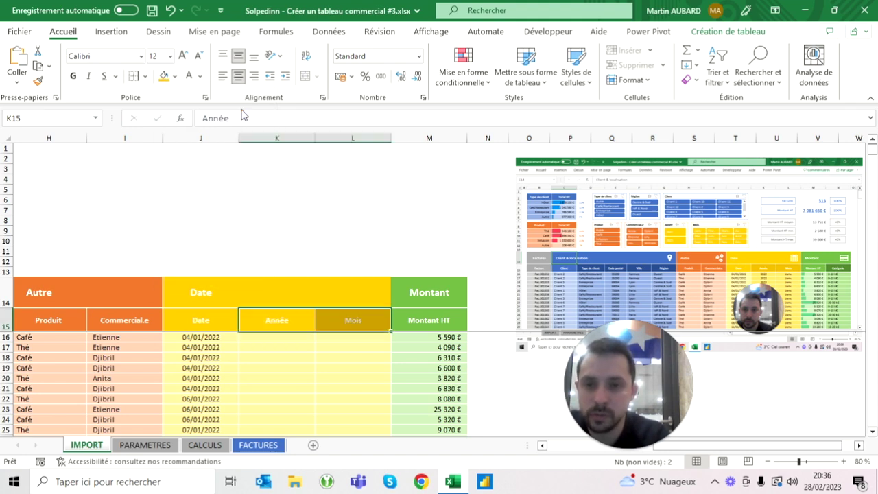
{"action": "left_click", "coordinate": [176, 76]}
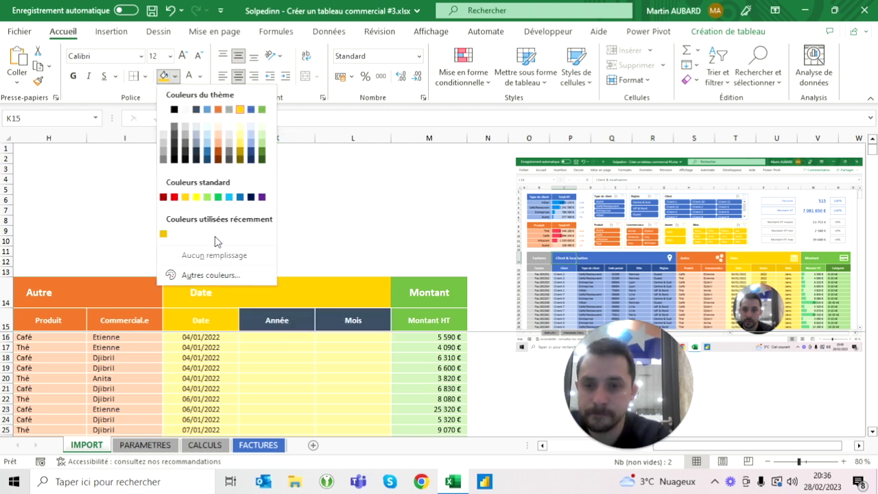
{"action": "left_click", "coordinate": [218, 278]}
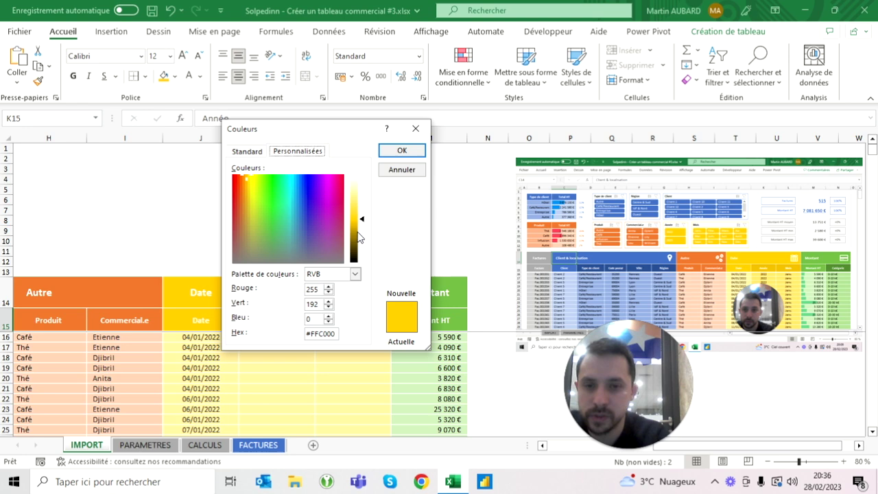
{"action": "left_click", "coordinate": [355, 227]}
{"action": "left_click", "coordinate": [355, 232]}
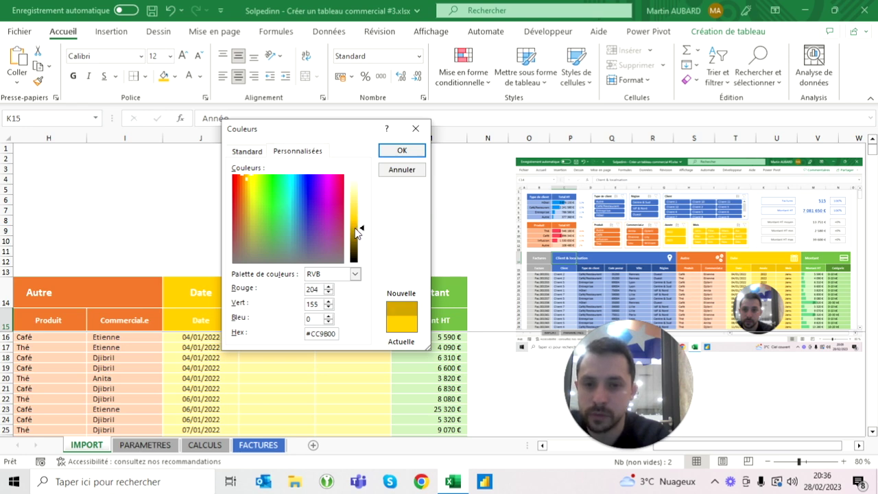
{"action": "left_click", "coordinate": [402, 151]}
{"action": "left_click", "coordinate": [352, 262]}
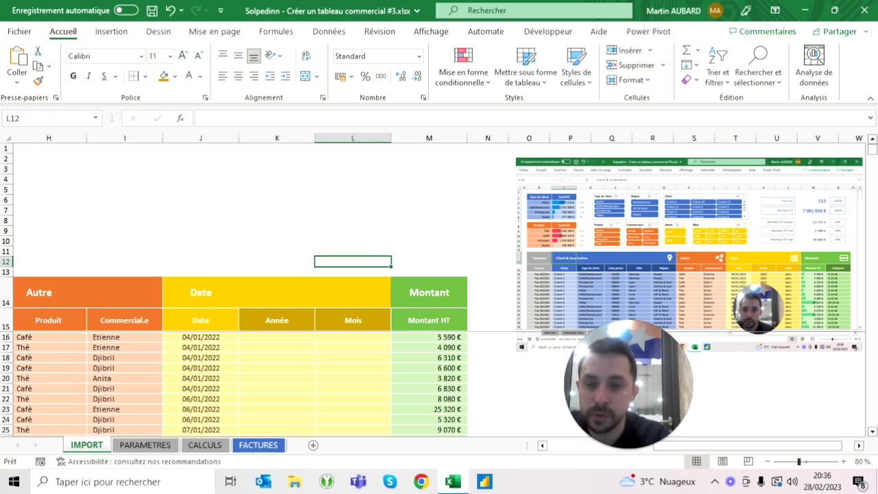
Try a different gold fill on the Année header, then undo it
{"action": "left_click", "coordinate": [276, 319]}
{"action": "left_click", "coordinate": [175, 76]}
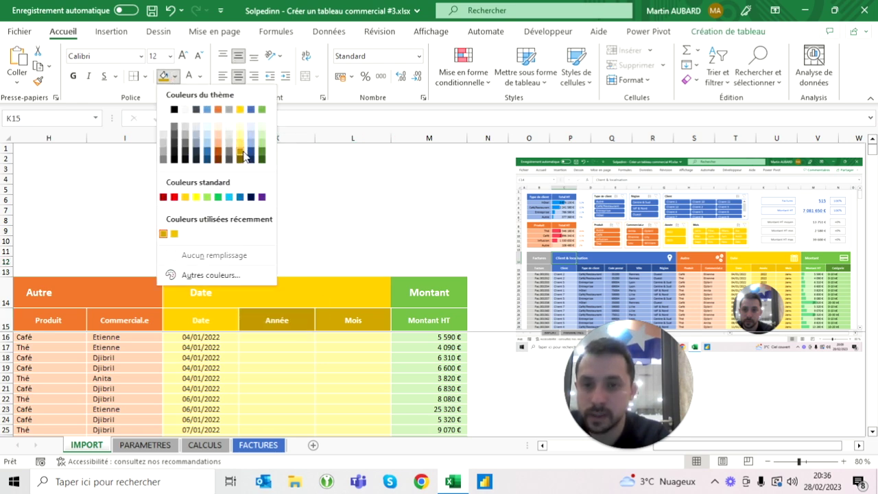
{"action": "left_click", "coordinate": [244, 156]}
{"action": "left_click", "coordinate": [276, 190]}
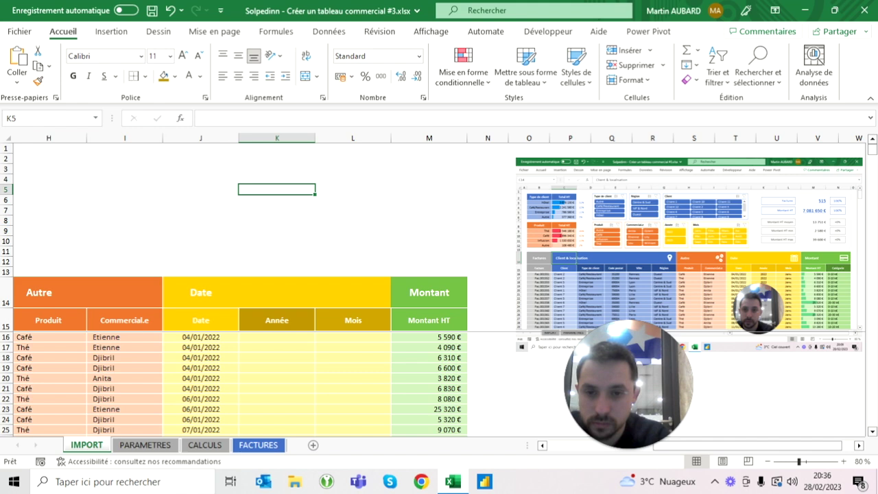
{"action": "left_click", "coordinate": [169, 10]}
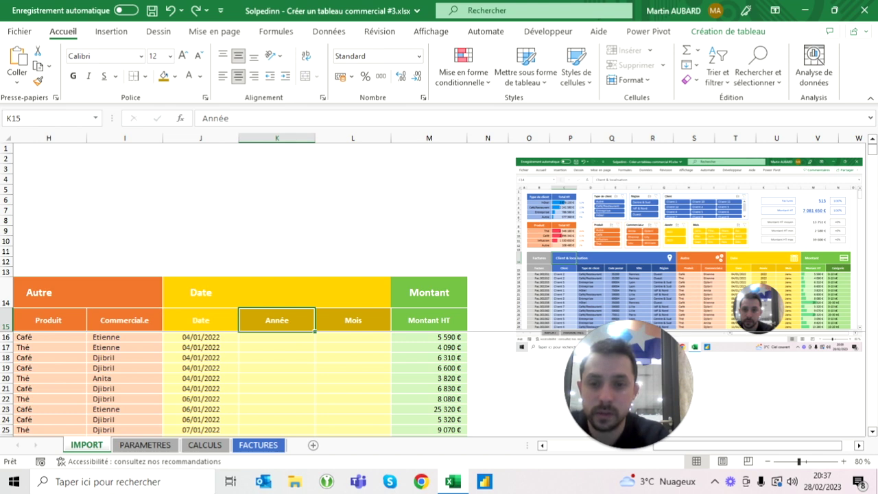
Give the Année and Mois data cells a pale yellow fill down to the last row
{"action": "key", "text": "Down"}
{"action": "key", "text": "shift+Right"}
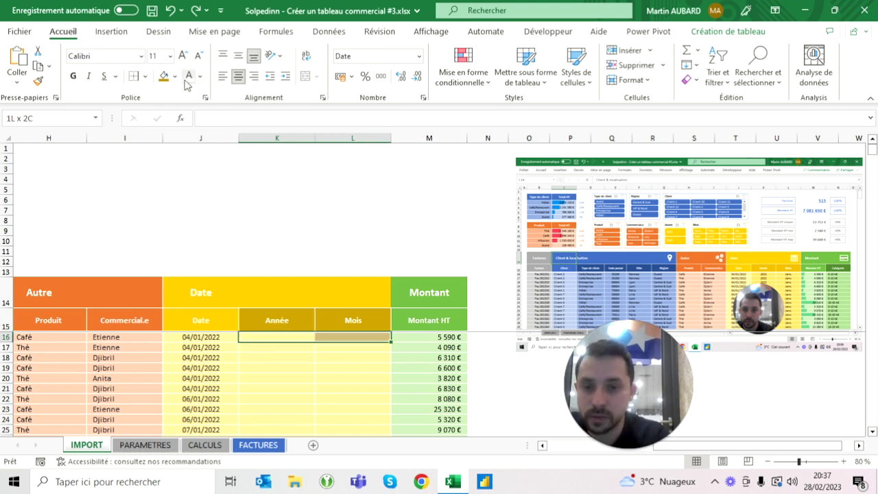
{"action": "key", "text": "ctrl+shift+Down"}
{"action": "left_click", "coordinate": [175, 76]}
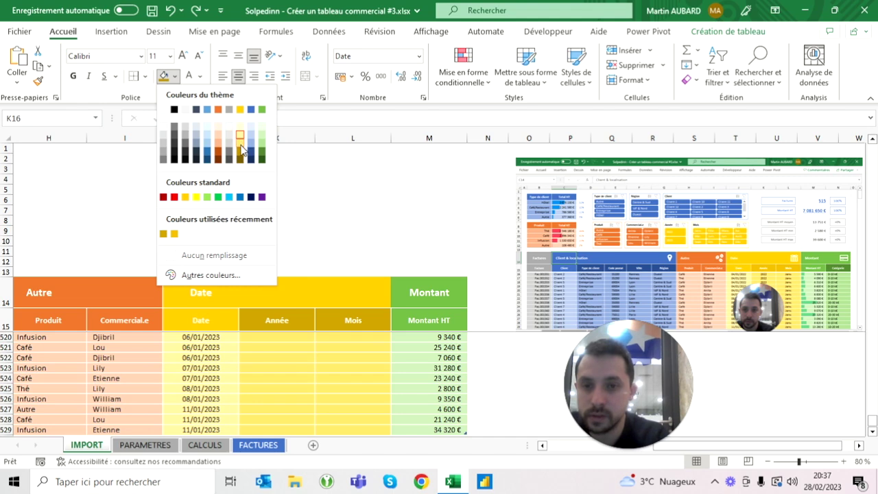
{"action": "left_click", "coordinate": [240, 146]}
{"action": "key", "text": "ctrl+Up"}
{"action": "key", "text": "Down"}
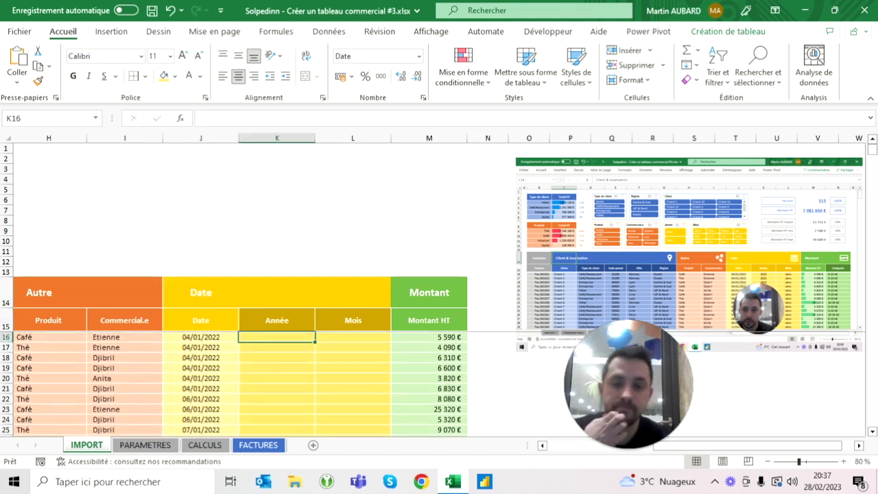
Indent the header text and compare it with the first Date cell, ending in K16
{"action": "left_click", "coordinate": [277, 321]}
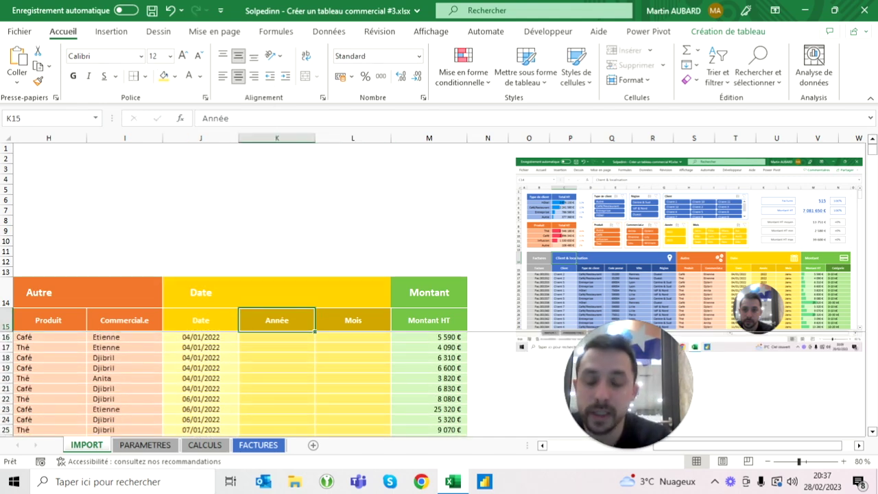
{"action": "left_click", "coordinate": [289, 83]}
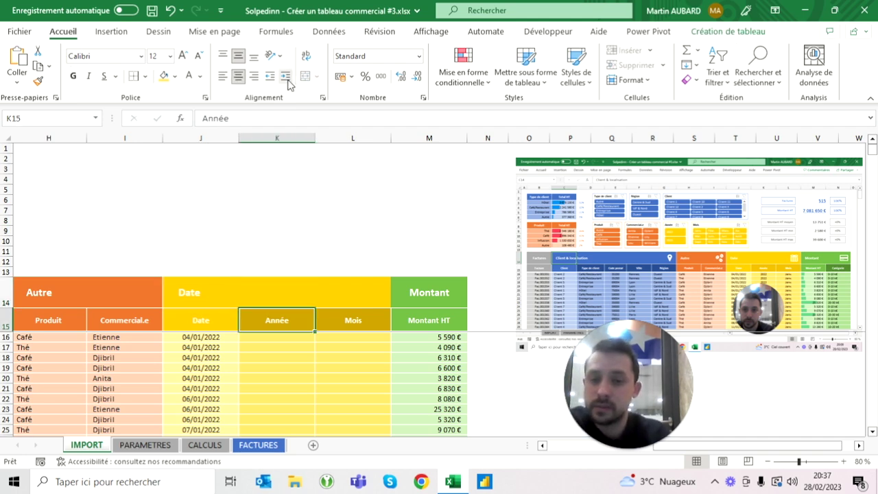
{"action": "key", "text": "Down"}
{"action": "key", "text": "Left"}
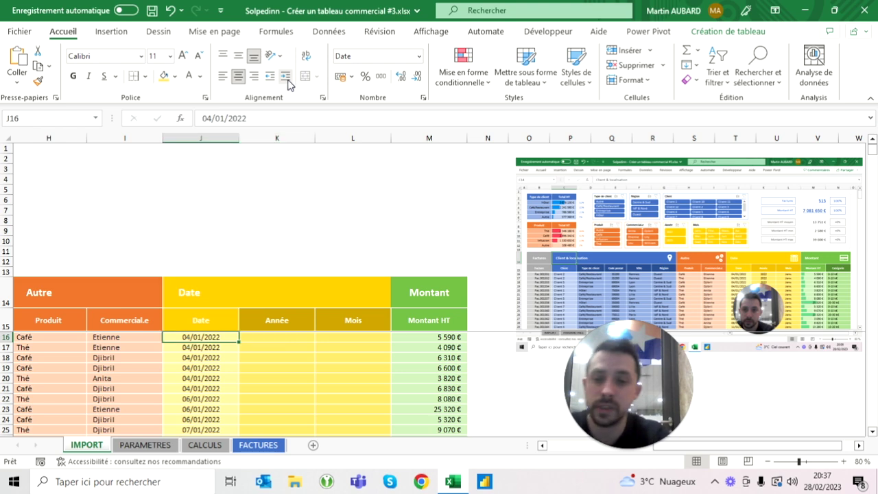
{"action": "key", "text": "Right"}
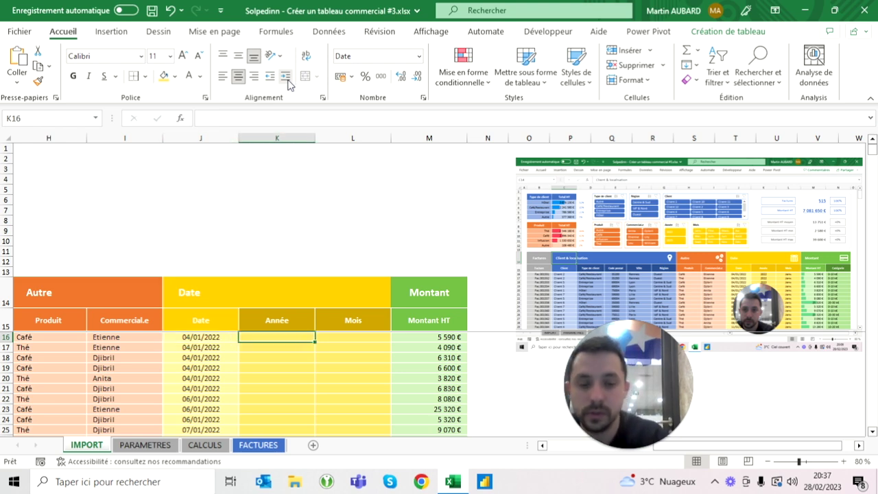
{"action": "type", "text": "=annee("}
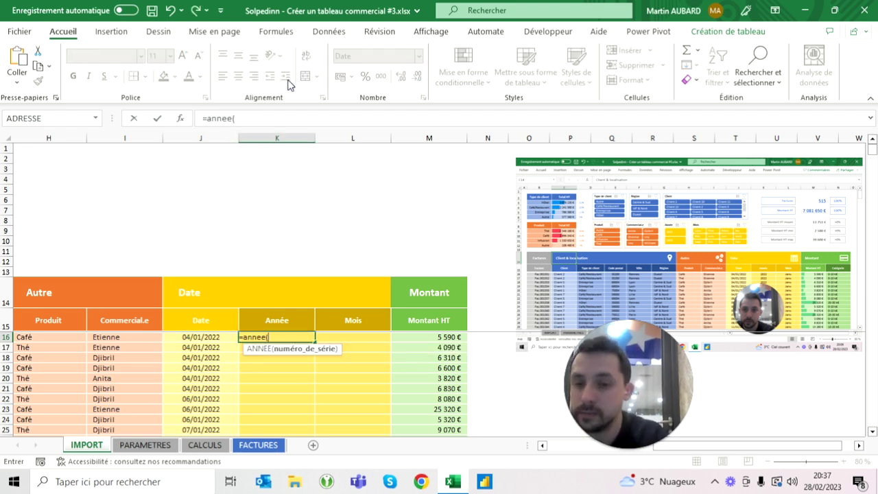
{"action": "key", "text": "Left"}
{"action": "type", "text": ")"}
{"action": "key", "text": "Return"}
{"action": "key", "text": "Up"}
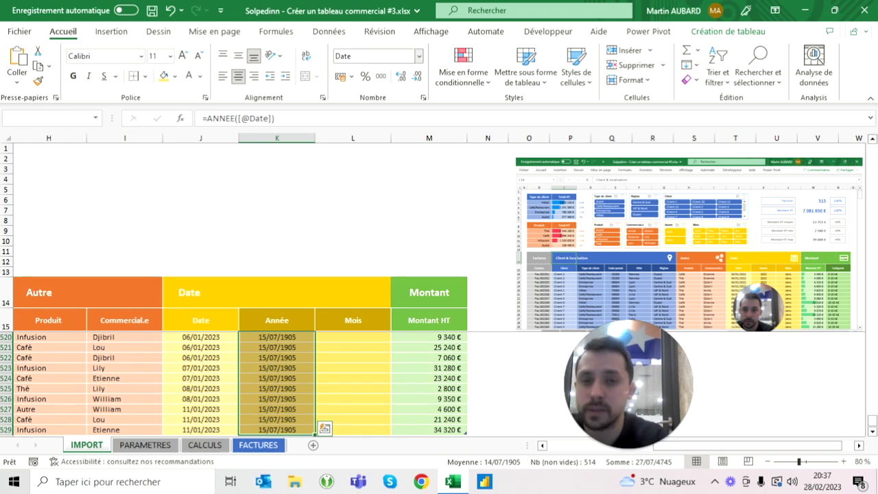
Format the Année column as Standard so years show as plain numbers like 2022
{"action": "left_click", "coordinate": [419, 60]}
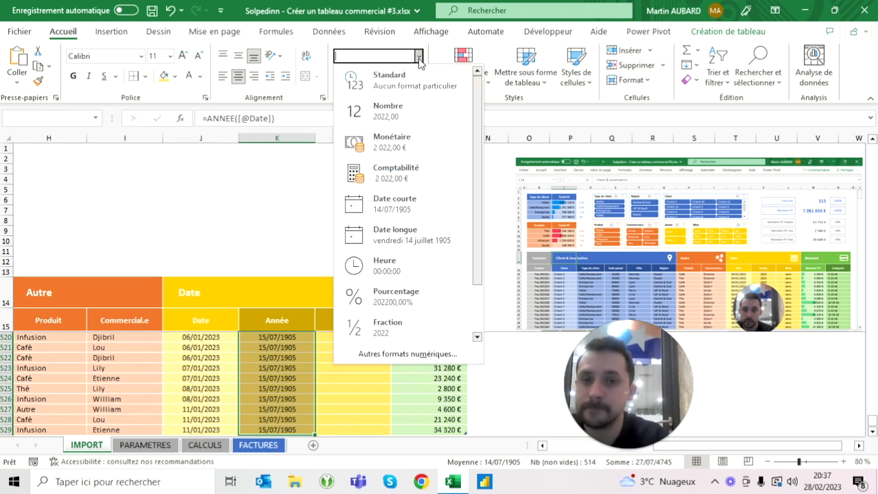
{"action": "left_click", "coordinate": [388, 80]}
{"action": "key", "text": "ctrl+Up"}
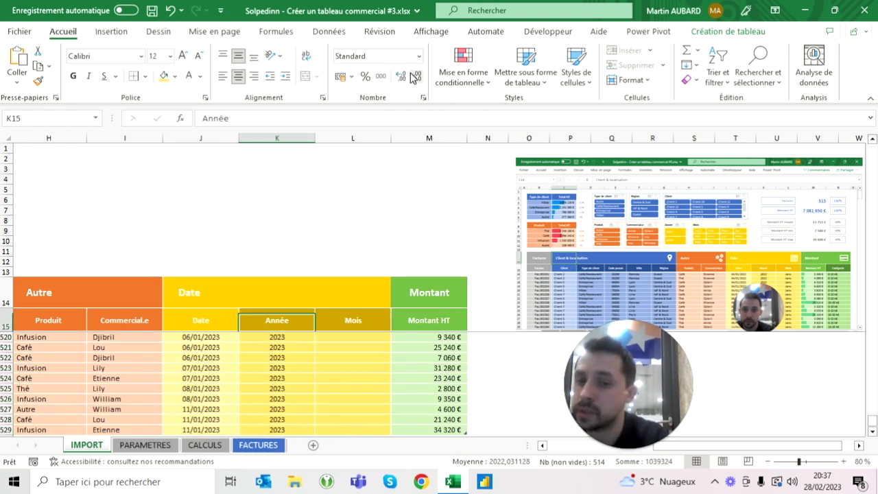
{"action": "key", "text": "Down"}
{"action": "key", "text": "Up"}
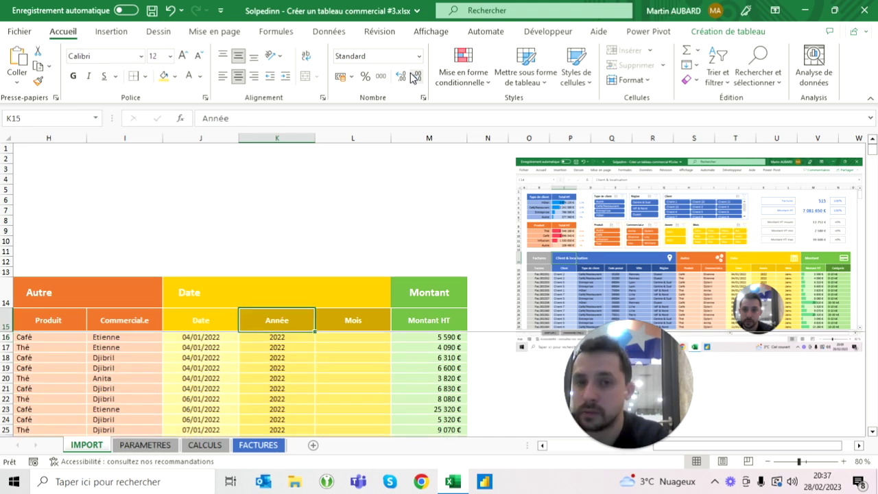
{"action": "left_click", "coordinate": [419, 56]}
{"action": "left_click", "coordinate": [419, 80]}
Check the Date formats and the years down to the last row, ending at L16
{"action": "key", "text": "Down"}
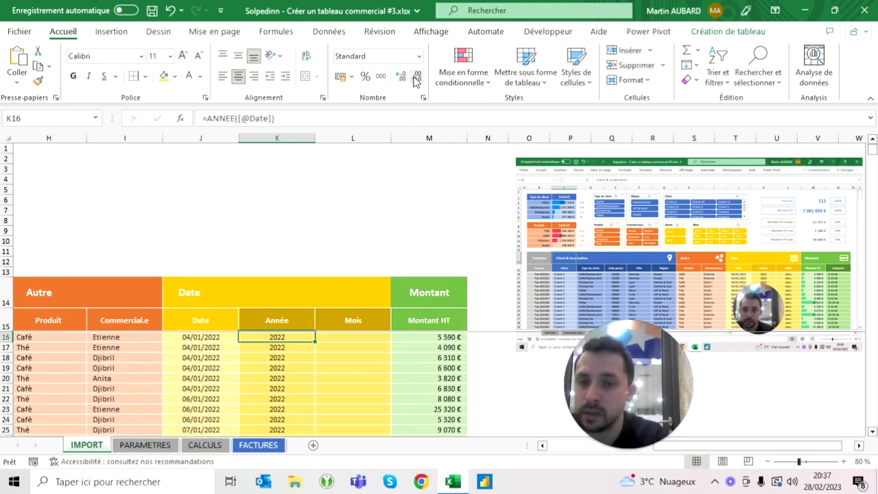
{"action": "key", "text": "Left"}
{"action": "key", "text": "Down"}
{"action": "key", "text": "Right"}
{"action": "key", "text": "Up"}
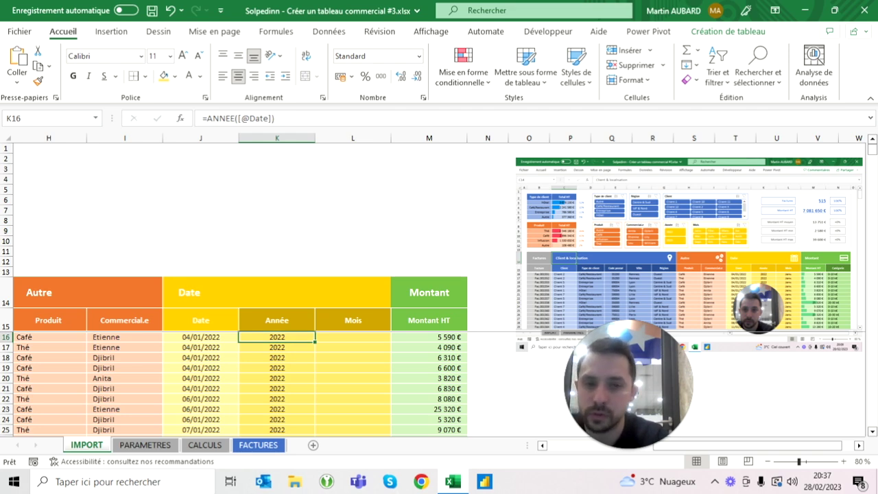
{"action": "key", "text": "ctrl+Down"}
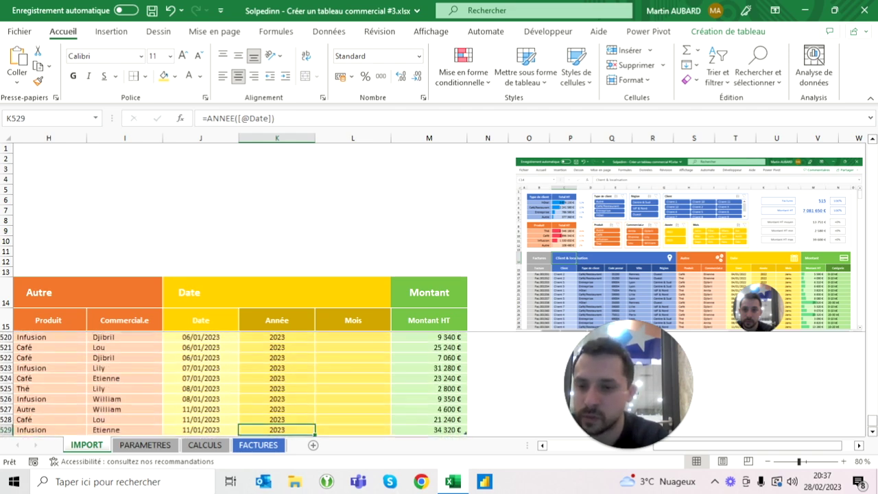
{"action": "key", "text": "Up"}
{"action": "key", "text": "Up"}
{"action": "key", "text": "Down"}
{"action": "key", "text": "Down"}
{"action": "key", "text": "ctrl+Up"}
{"action": "key", "text": "Right"}
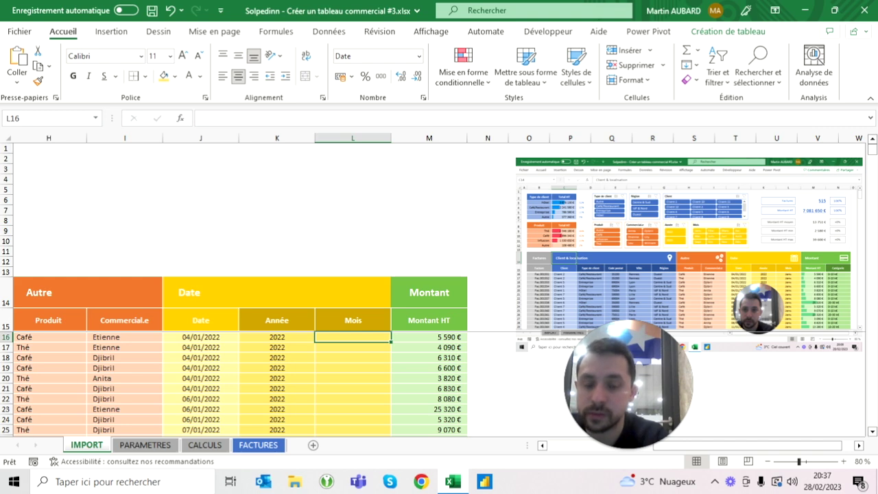
{"action": "type", "text": "=m"}
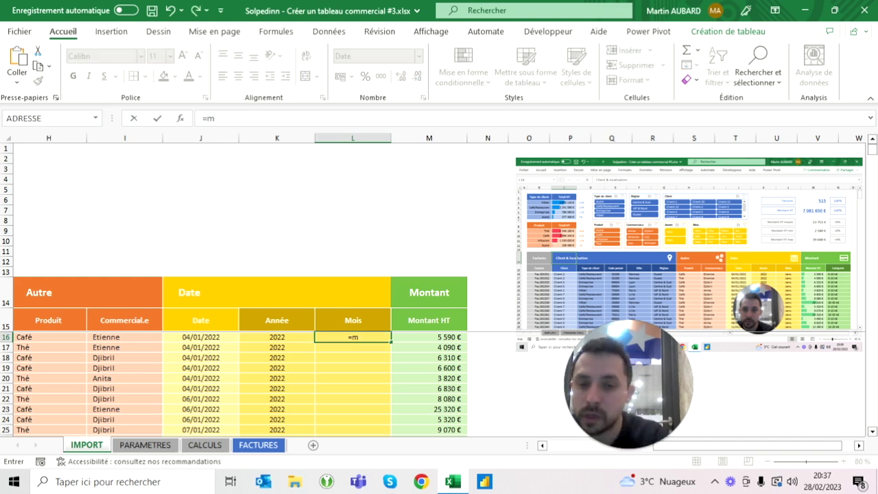
{"action": "type", "text": "ois("}
{"action": "key", "text": "Left"}
{"action": "key", "text": "Left"}
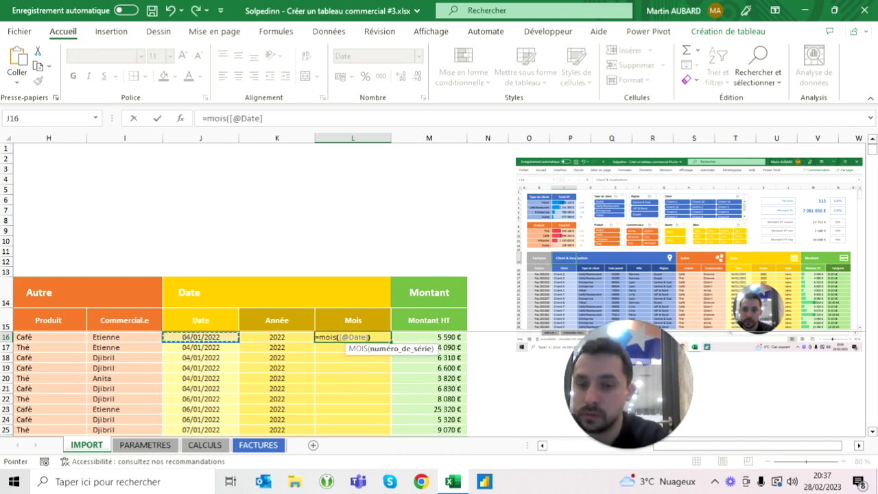
{"action": "key", "text": "ctrl+Return"}
{"action": "key", "text": "ctrl+shift+Down"}
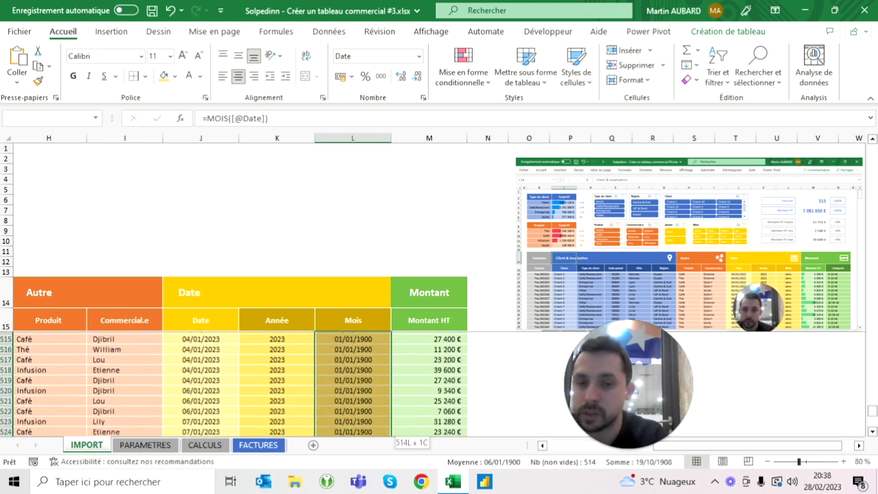
{"action": "left_click", "coordinate": [418, 55]}
{"action": "left_click", "coordinate": [413, 75]}
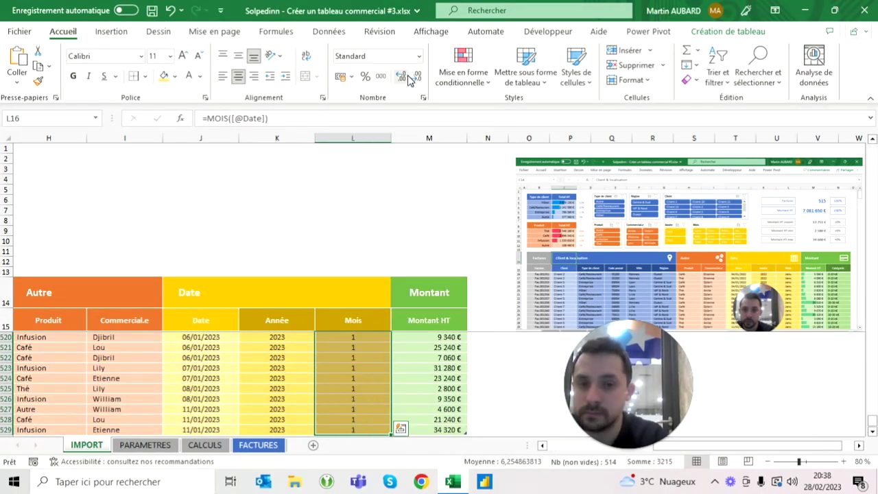
{"action": "key", "text": "ctrl+Up"}
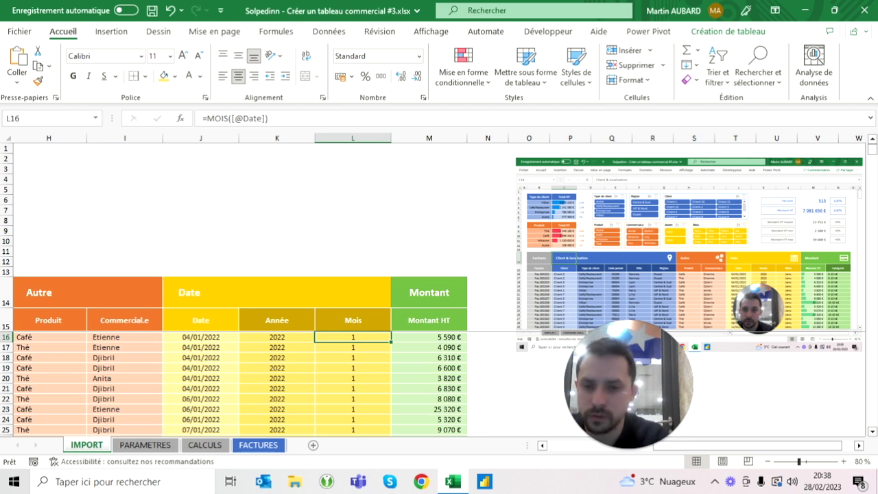
Start a new =TEXTE( formula in the first Mois cell
{"action": "left_click", "coordinate": [259, 446]}
{"action": "scroll", "coordinate": [439, 288], "scroll_direction": "right", "scroll_amount": 3}
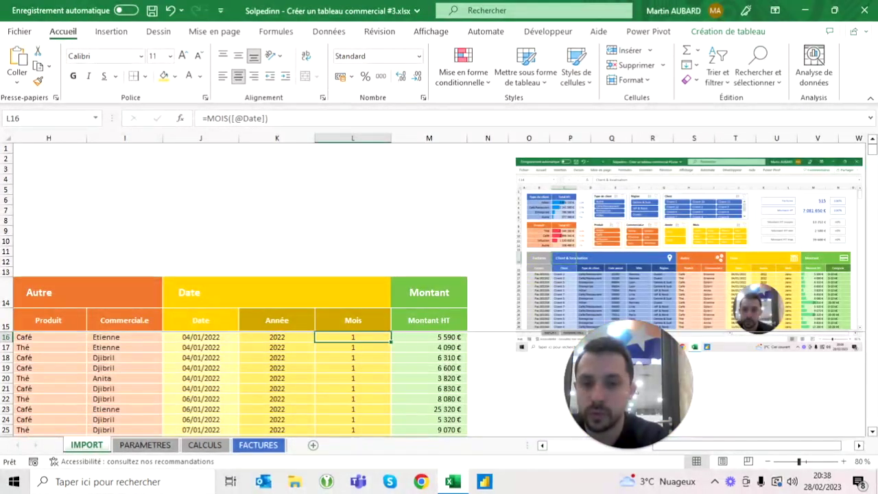
{"action": "type", "text": "="}
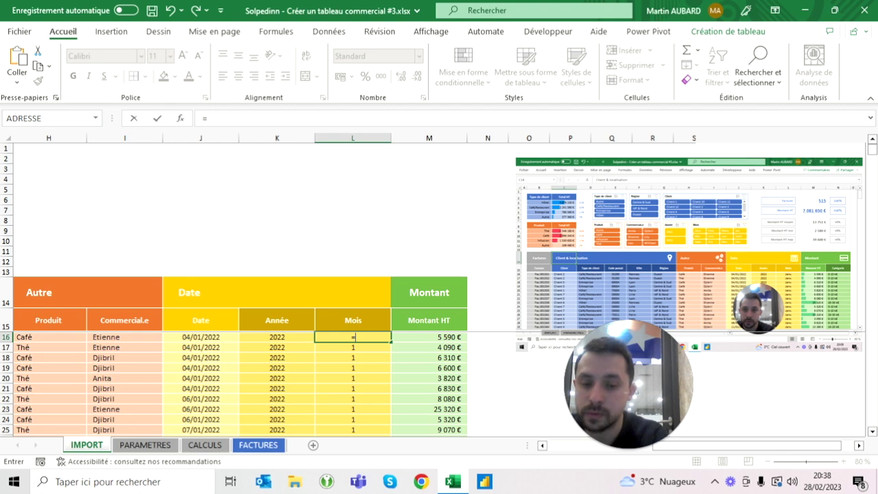
{"action": "type", "text": "texte("}
{"action": "key", "text": "Left"}
{"action": "key", "text": "Left"}
{"action": "type", "text": ";\""}
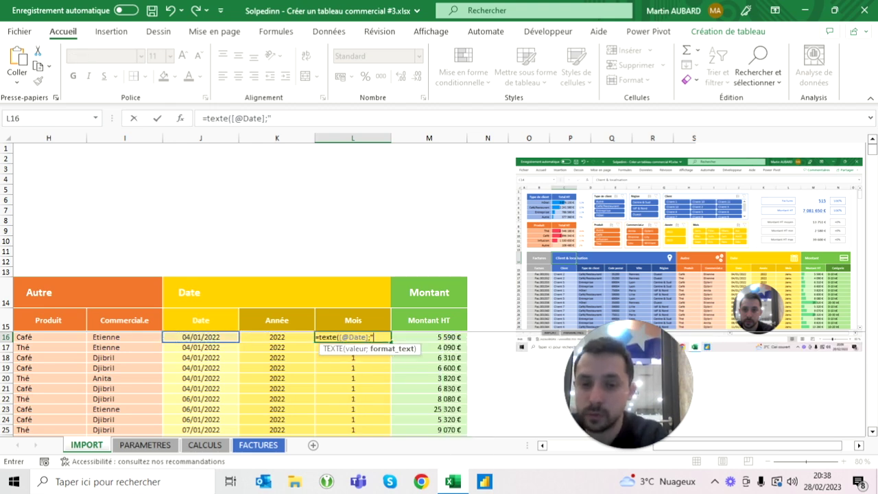
{"action": "type", "text": "mmm.\""}
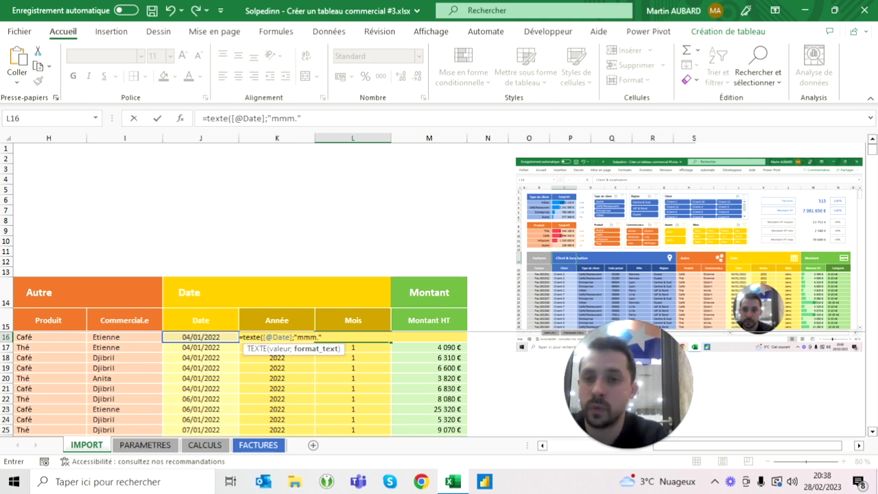
{"action": "left_click", "coordinate": [317, 118]}
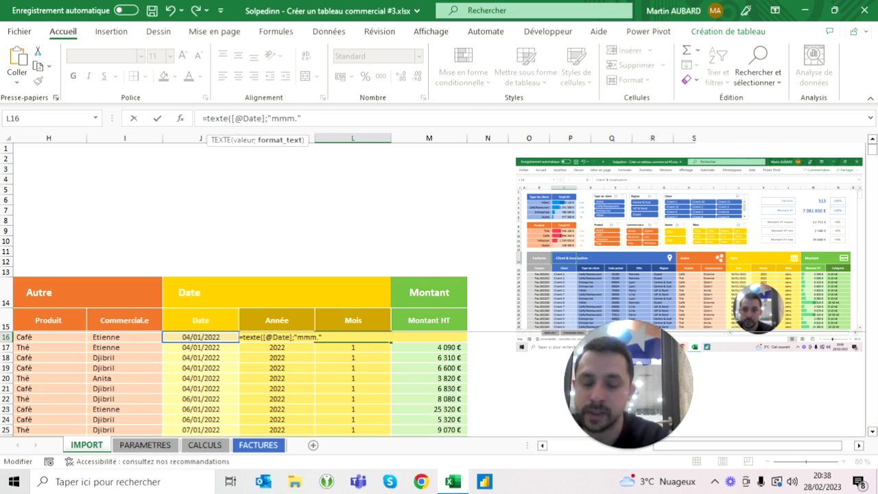
{"action": "key", "text": "Return"}
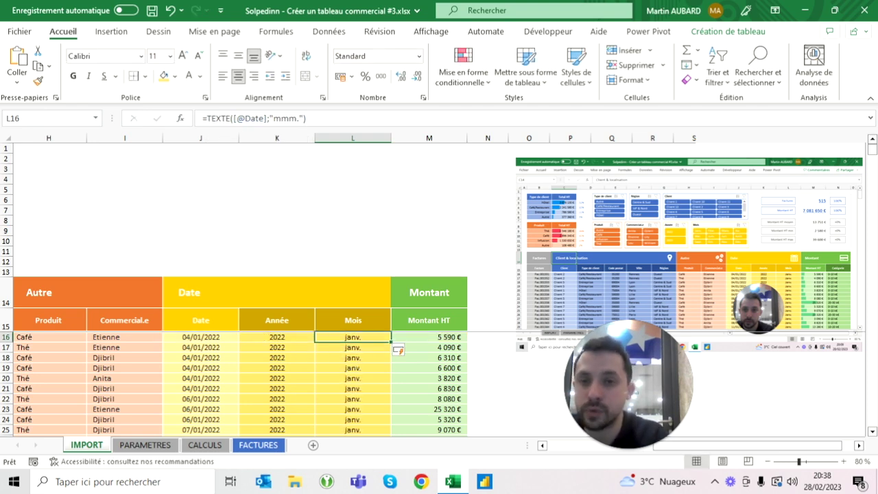
Wrap the month formula in NOMPROPRE to capitalise names like Janv
{"action": "left_click", "coordinate": [206, 118]}
{"action": "type", "text": "nompropre("}
{"action": "key", "text": "End"}
{"action": "type", "text": ")"}
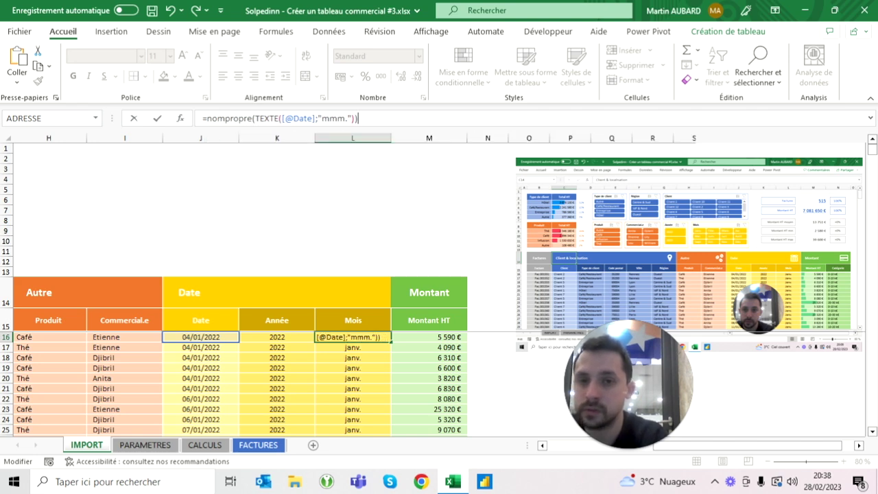
{"action": "key", "text": "Return"}
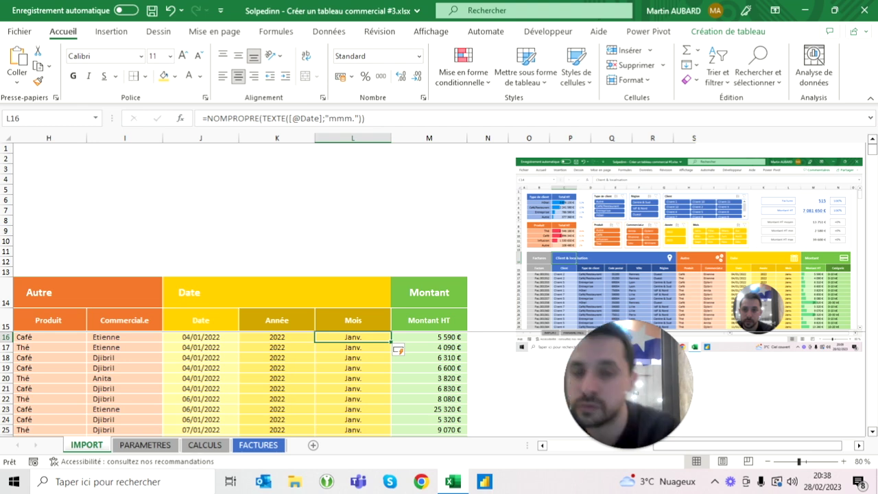
Scroll down to check the month names, then return to the Montant HT header
{"action": "scroll", "coordinate": [240, 384], "scroll_direction": "down", "scroll_amount": 17}
{"action": "scroll", "coordinate": [240, 384], "scroll_direction": "down", "scroll_amount": 5}
{"action": "scroll", "coordinate": [240, 384], "scroll_direction": "down", "scroll_amount": 5}
{"action": "scroll", "coordinate": [240, 384], "scroll_direction": "down", "scroll_amount": 5}
{"action": "scroll", "coordinate": [240, 384], "scroll_direction": "down", "scroll_amount": 5}
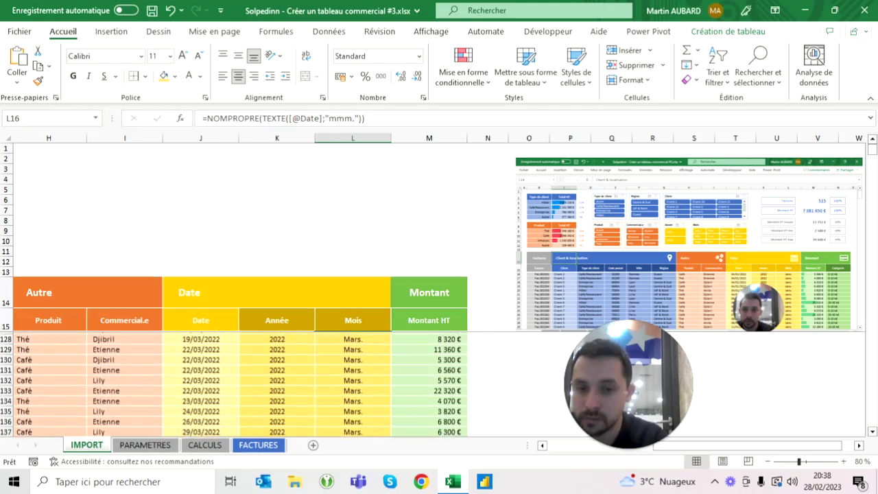
{"action": "scroll", "coordinate": [240, 384], "scroll_direction": "down", "scroll_amount": 9}
{"action": "scroll", "coordinate": [240, 384], "scroll_direction": "down", "scroll_amount": 10}
{"action": "scroll", "coordinate": [240, 384], "scroll_direction": "down", "scroll_amount": 3}
{"action": "scroll", "coordinate": [240, 384], "scroll_direction": "down", "scroll_amount": 1}
{"action": "scroll", "coordinate": [240, 384], "scroll_direction": "down", "scroll_amount": 4}
{"action": "scroll", "coordinate": [240, 384], "scroll_direction": "down", "scroll_amount": 3}
{"action": "scroll", "coordinate": [240, 384], "scroll_direction": "down", "scroll_amount": 2}
{"action": "scroll", "coordinate": [240, 384], "scroll_direction": "down", "scroll_amount": 6}
{"action": "scroll", "coordinate": [240, 384], "scroll_direction": "down", "scroll_amount": 8}
{"action": "scroll", "coordinate": [240, 384], "scroll_direction": "down", "scroll_amount": 7}
{"action": "scroll", "coordinate": [240, 384], "scroll_direction": "down", "scroll_amount": 1}
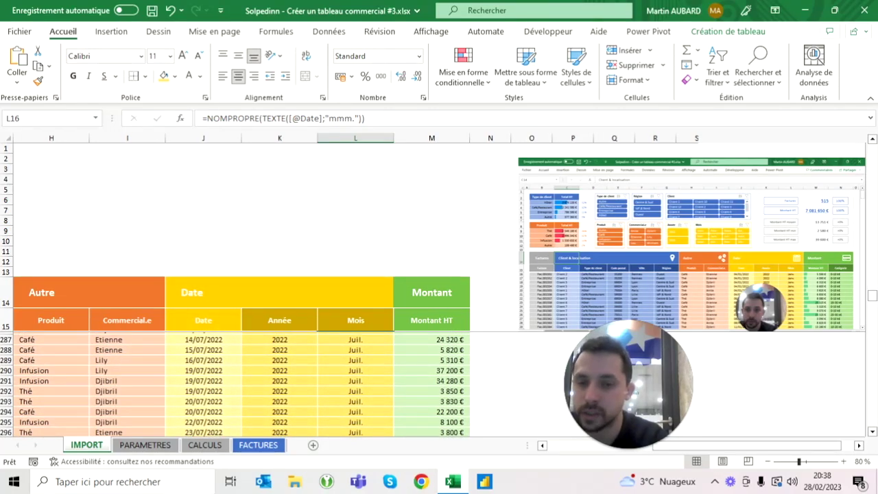
{"action": "key", "text": "ctrl+BackSpace"}
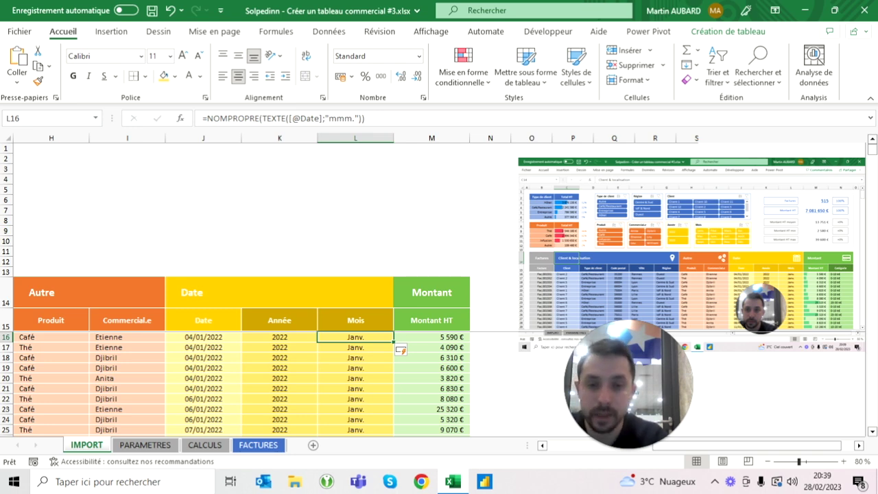
{"action": "left_click", "coordinate": [355, 292]}
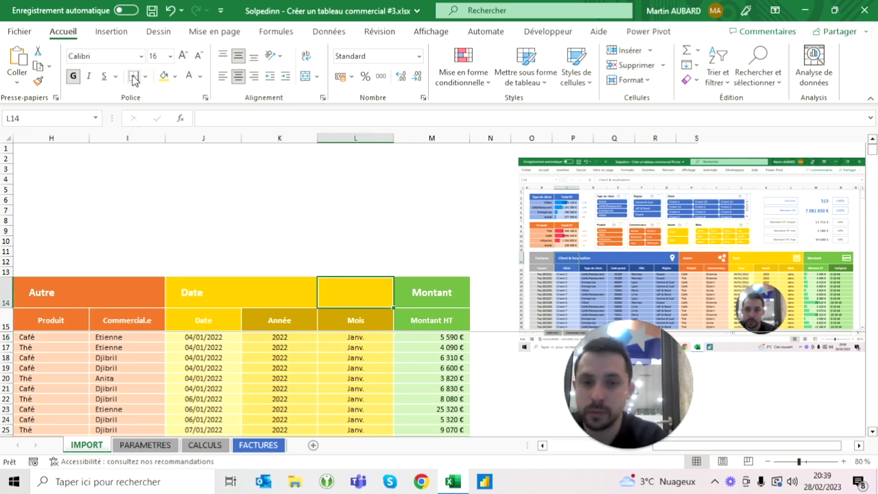
{"action": "key", "text": "Right"}
{"action": "key", "text": "Down"}
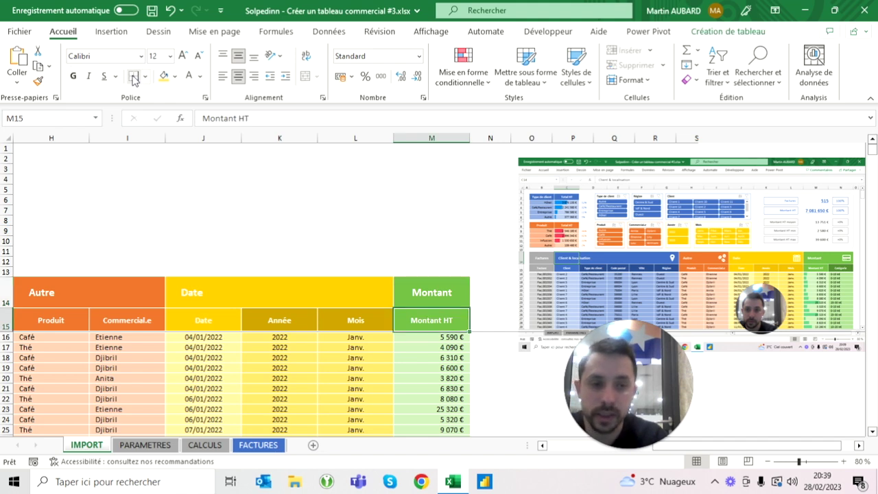
Extend the table by one column to add Colonne1 after Montant HT
{"action": "scroll", "coordinate": [439, 288], "scroll_direction": "right", "scroll_amount": 3}
{"action": "left_click", "coordinate": [203, 378]}
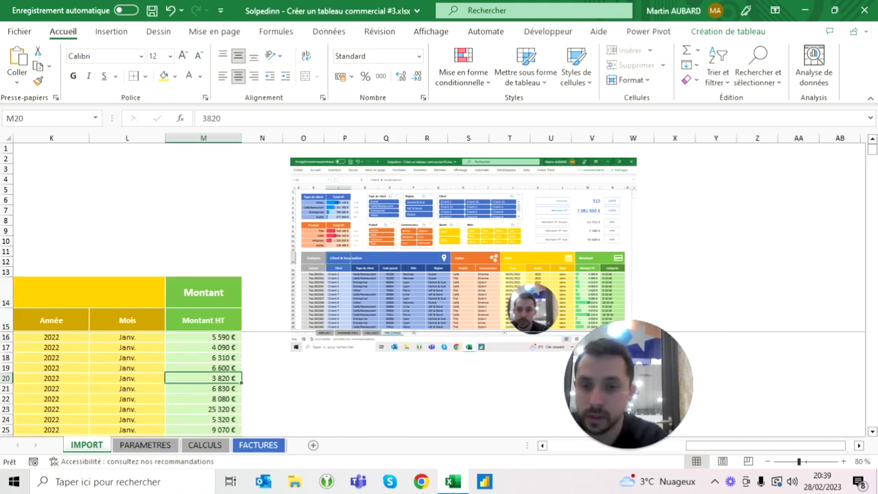
{"action": "key", "text": "ctrl+Down"}
{"action": "left_click", "coordinate": [303, 430]}
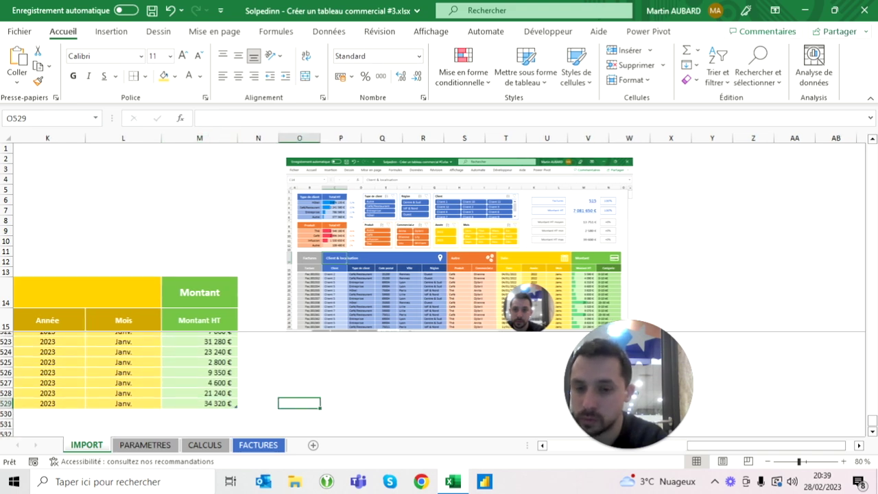
{"action": "left_click_drag", "start_coordinate": [236, 406], "coordinate": [279, 406]}
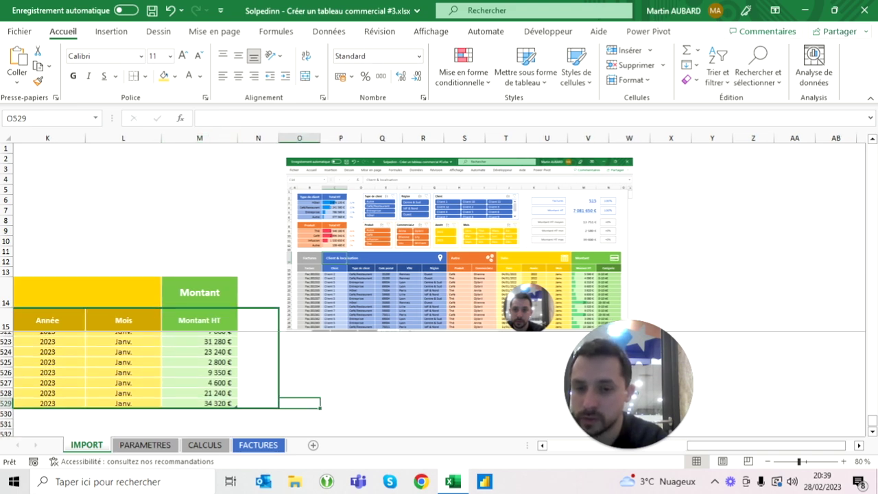
{"action": "left_click", "coordinate": [258, 320]}
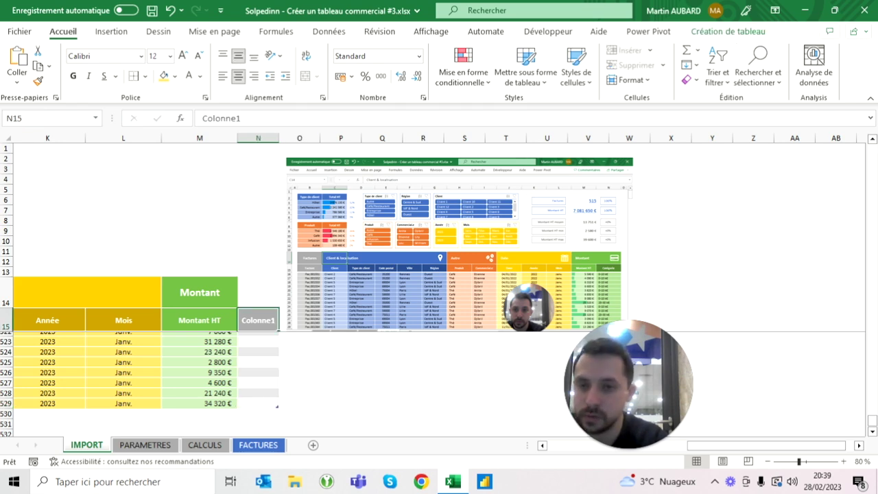
Set column N's width to 19,78 to match Montant HT
{"action": "right_click", "coordinate": [212, 140]}
{"action": "left_click", "coordinate": [269, 341]}
{"action": "key", "text": "Return"}
{"action": "left_click", "coordinate": [258, 138]}
{"action": "right_click", "coordinate": [258, 138]}
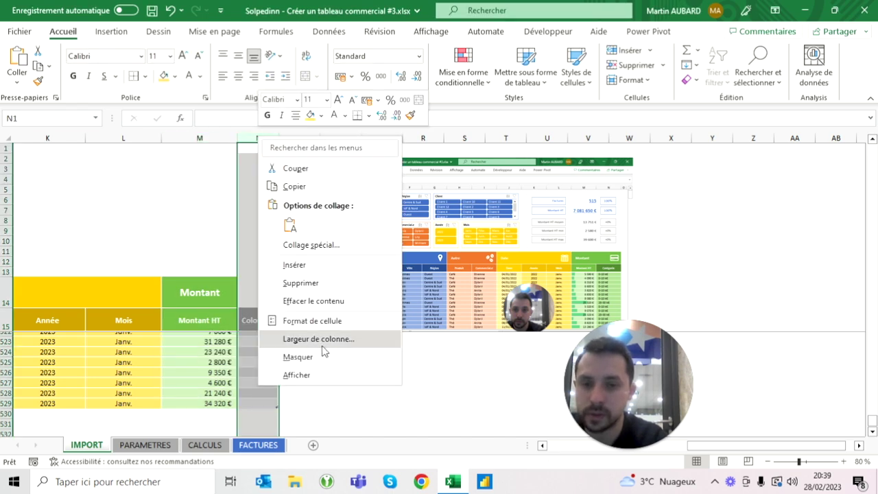
{"action": "left_click", "coordinate": [322, 337]}
{"action": "type", "text": "19,78"}
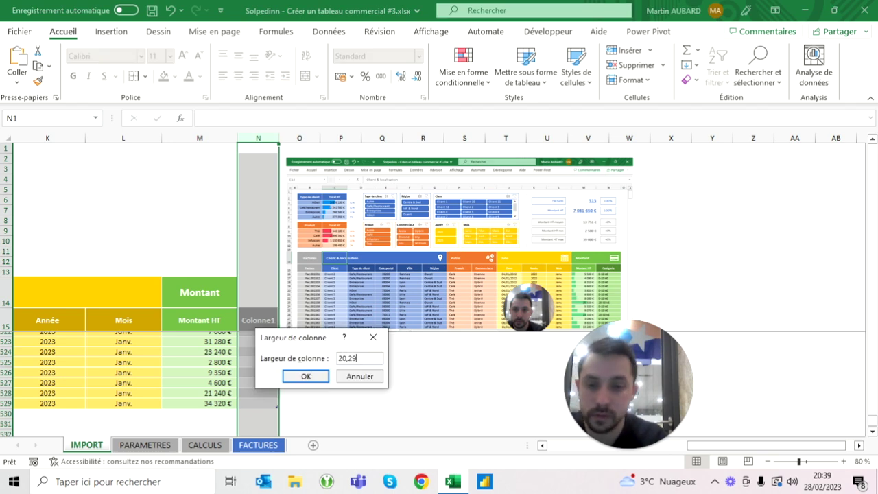
{"action": "key", "text": "Return"}
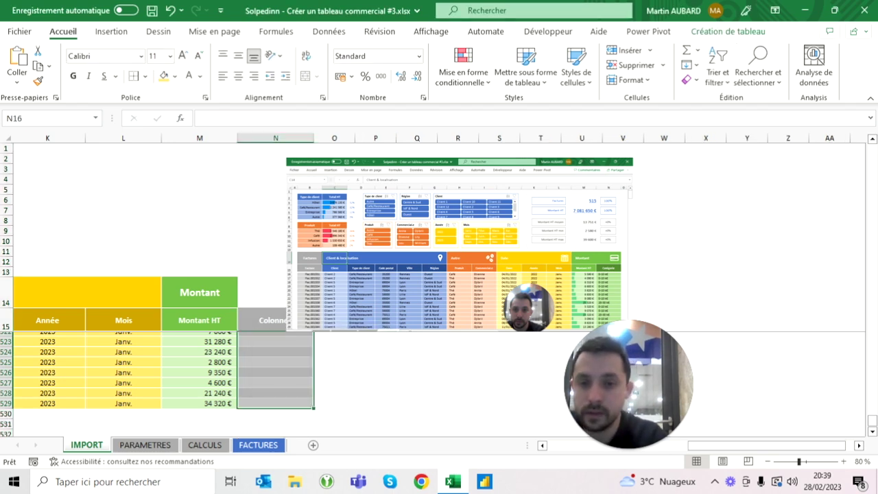
Paste the reference screenshot onto the sheet near the first Colonne1 cell
{"action": "left_click", "coordinate": [276, 320]}
{"action": "key", "text": "Down"}
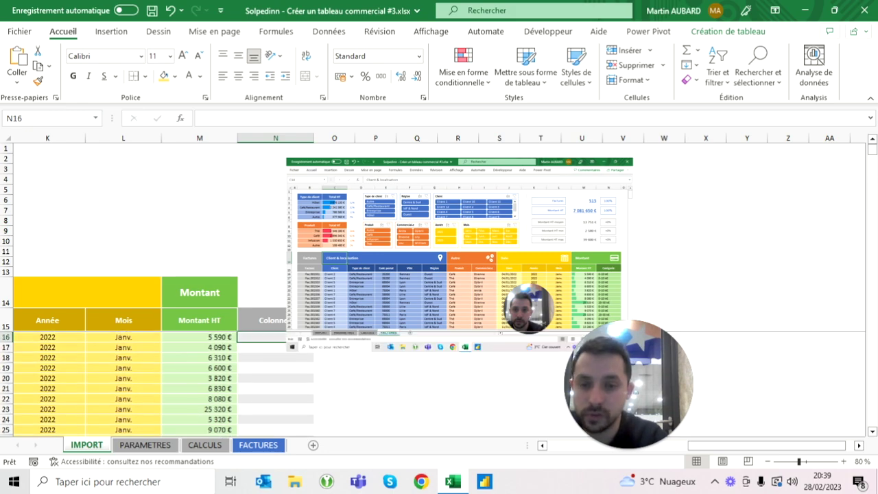
{"action": "key", "text": "ctrl+v"}
{"action": "key", "text": "Escape"}
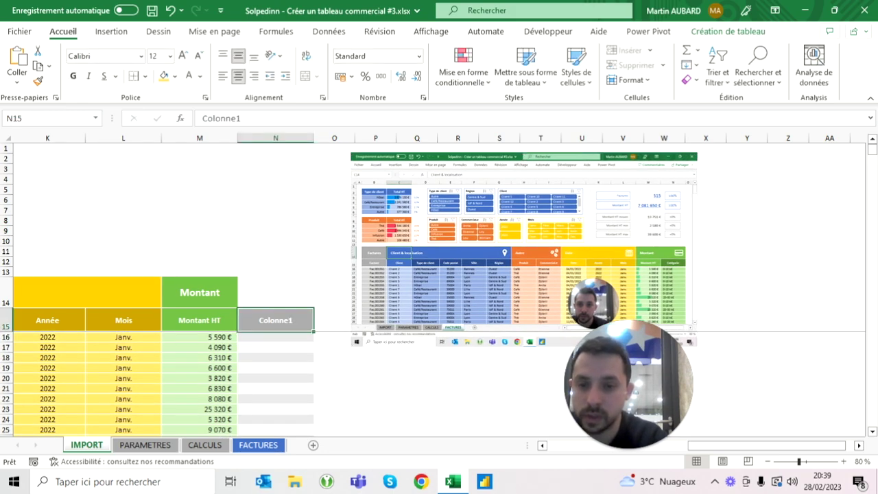
Fill the Colonne1 header dark green and the group cell above it green
{"action": "left_click", "coordinate": [274, 448]}
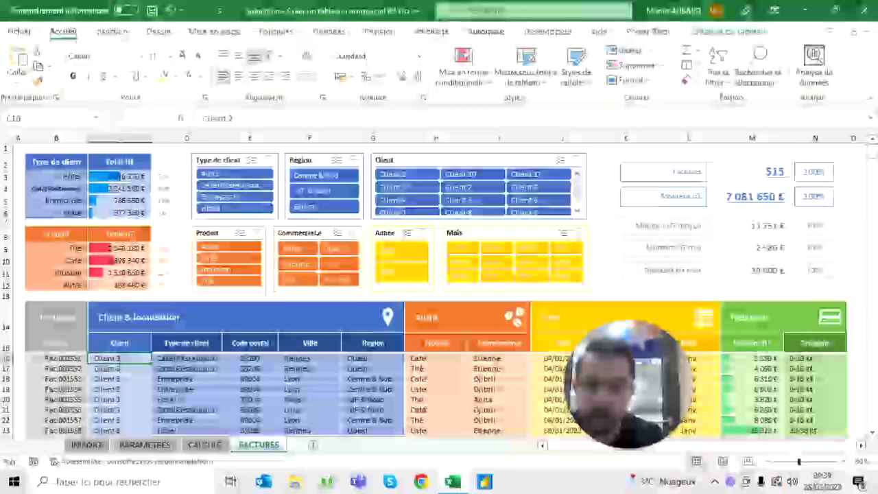
{"action": "left_click", "coordinate": [95, 449]}
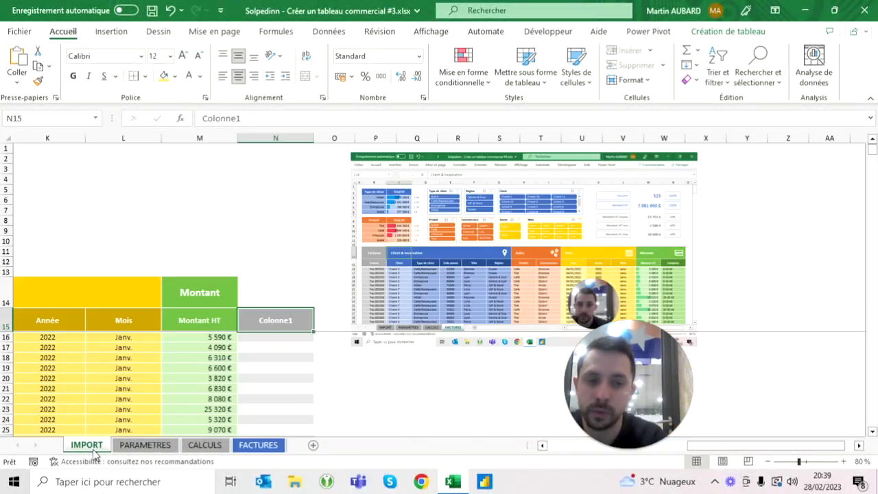
{"action": "left_click", "coordinate": [174, 76]}
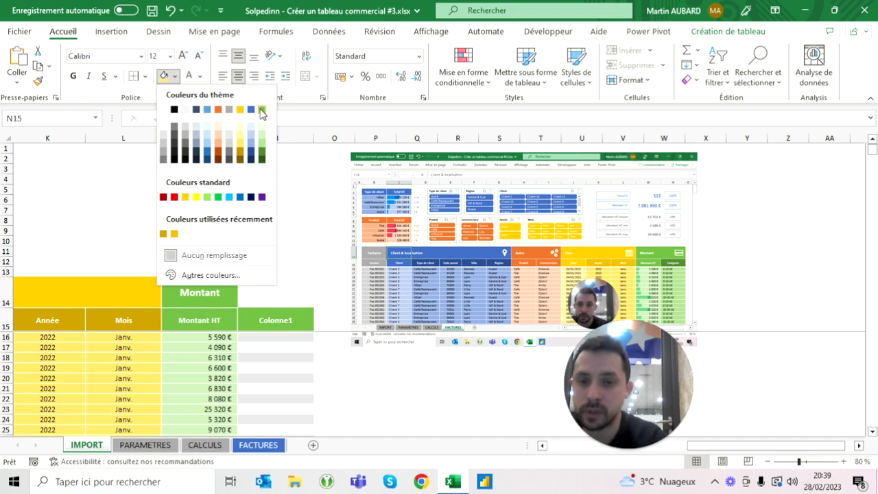
{"action": "left_click", "coordinate": [261, 153]}
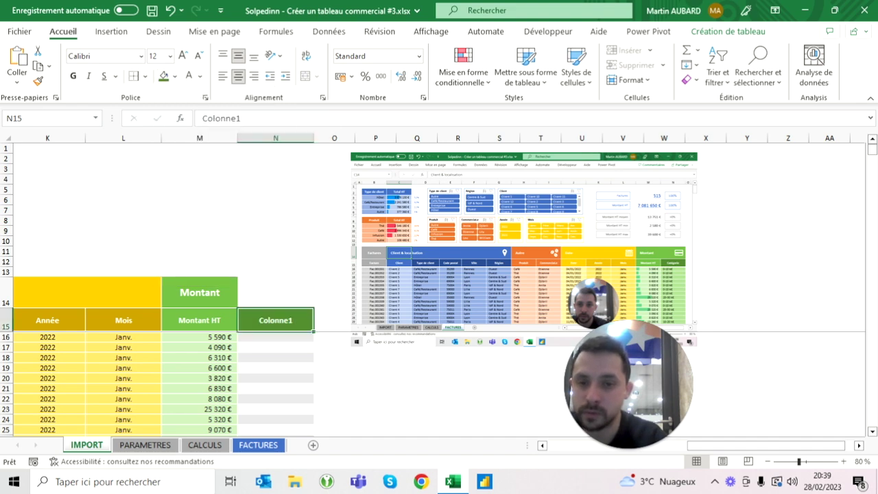
{"action": "left_click_drag", "start_coordinate": [199, 292], "coordinate": [275, 292]}
{"action": "left_click", "coordinate": [274, 291]}
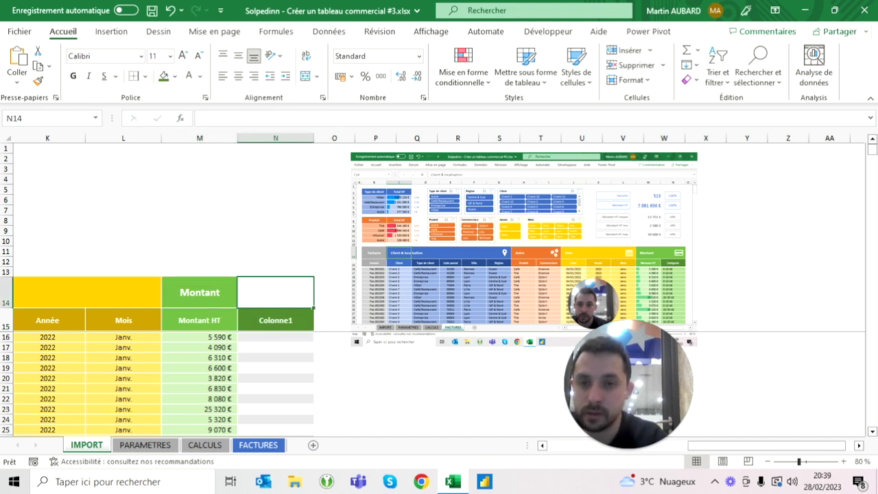
{"action": "left_click", "coordinate": [175, 76]}
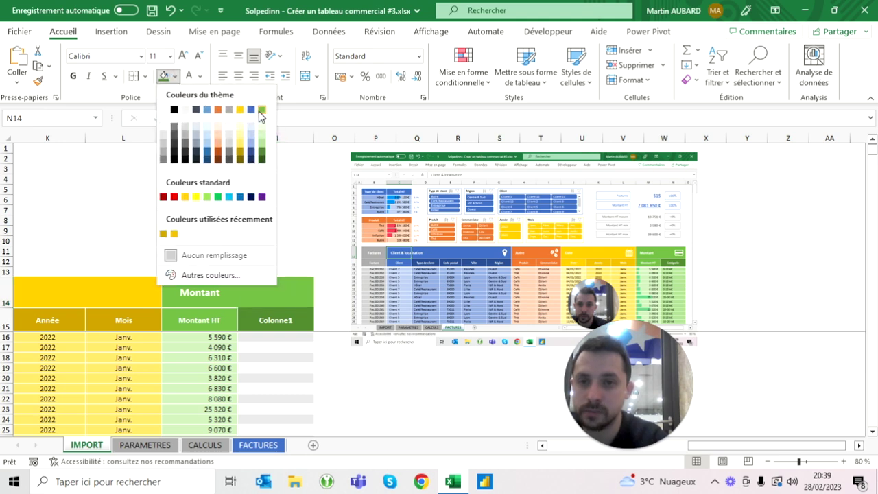
{"action": "left_click", "coordinate": [262, 115]}
Add a bottom border to the group header cell above Colonne1
{"action": "key", "text": "Down"}
{"action": "key", "text": "Down"}
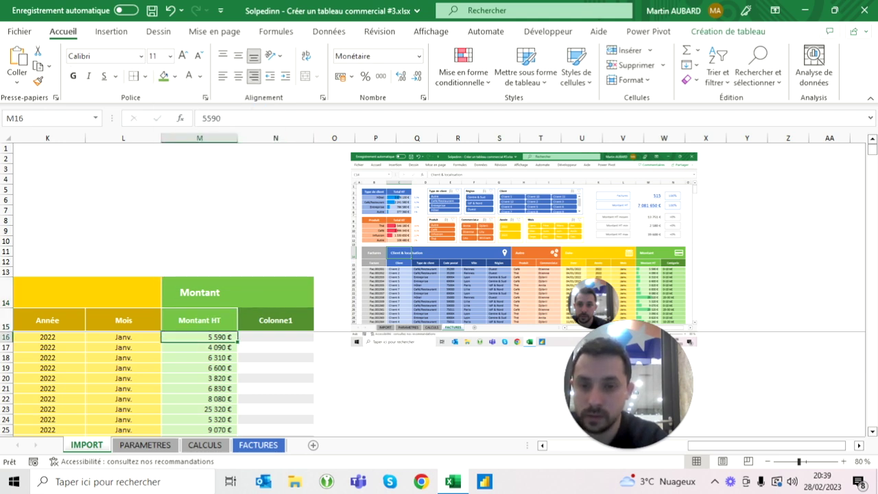
{"action": "key", "text": "Up"}
{"action": "key", "text": "Up"}
{"action": "key", "text": "Right"}
{"action": "key", "text": "F4"}
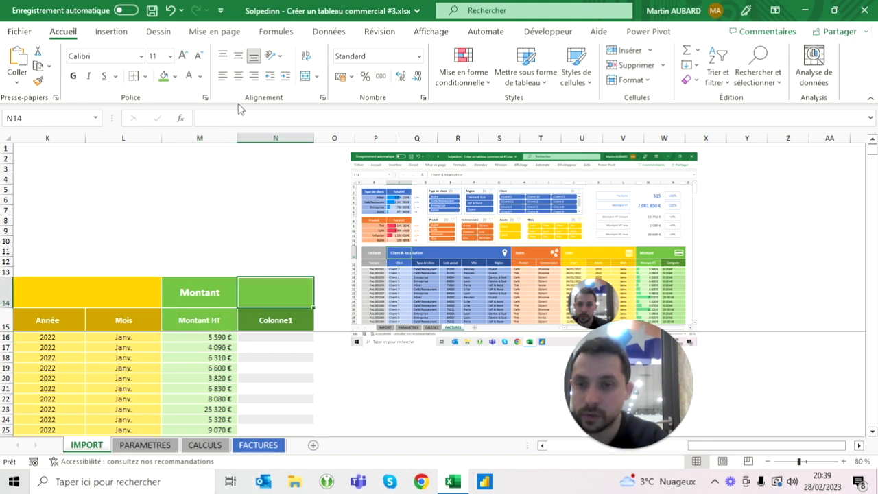
{"action": "left_click", "coordinate": [145, 76]}
{"action": "left_click", "coordinate": [147, 113]}
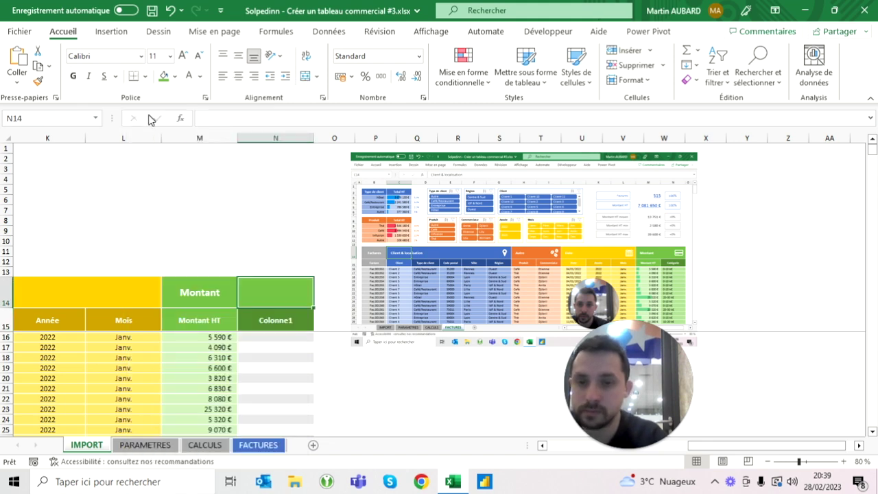
Fill all Colonne1 data cells down to the table end light green
{"action": "key", "text": "Down"}
{"action": "key", "text": "Down"}
{"action": "key", "text": "Left"}
{"action": "key", "text": "Up"}
{"action": "key", "text": "Right"}
{"action": "key", "text": "Down"}
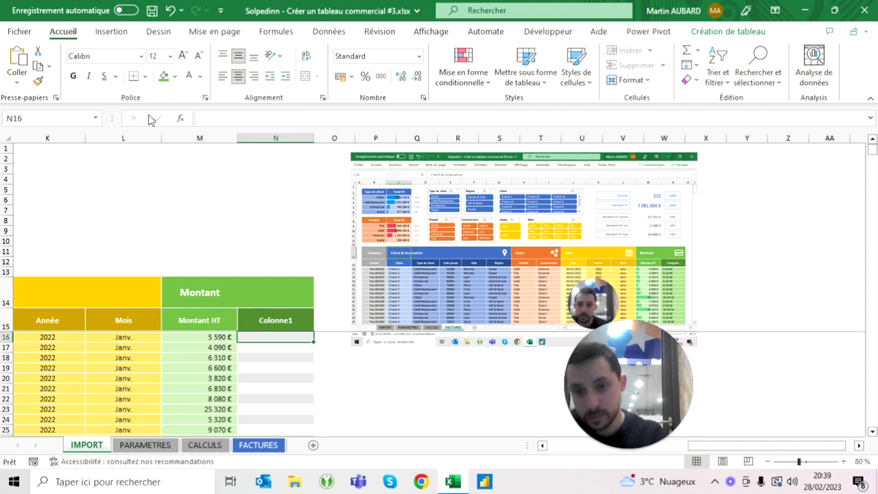
{"action": "key", "text": "ctrl+shift+Down"}
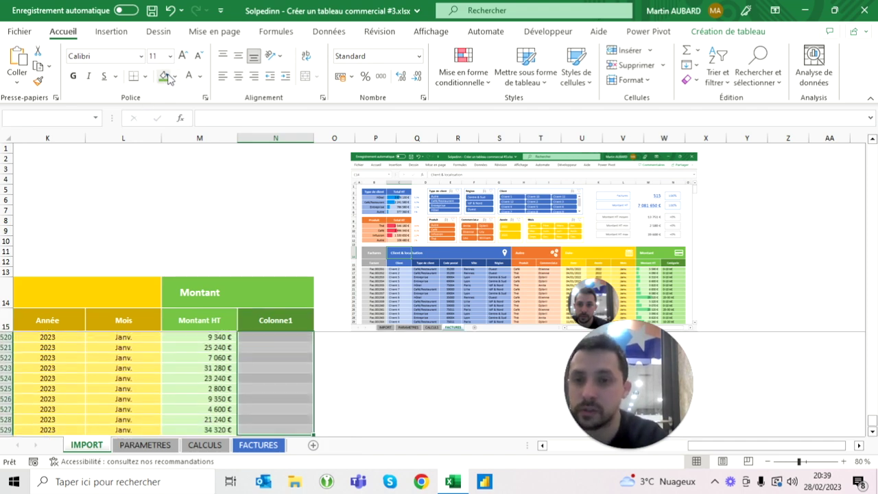
{"action": "left_click", "coordinate": [175, 77]}
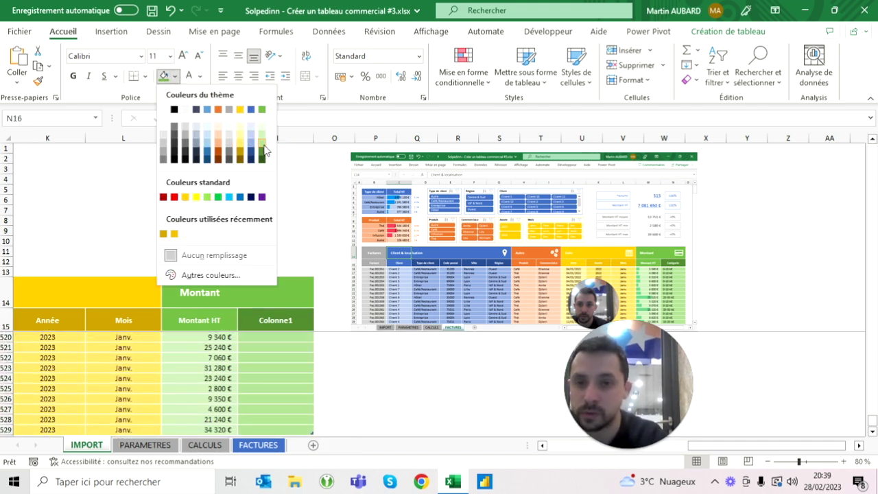
{"action": "left_click", "coordinate": [261, 149]}
Replace the Colonne1 header text with Catégorie
{"action": "key", "text": "ctrl+Up"}
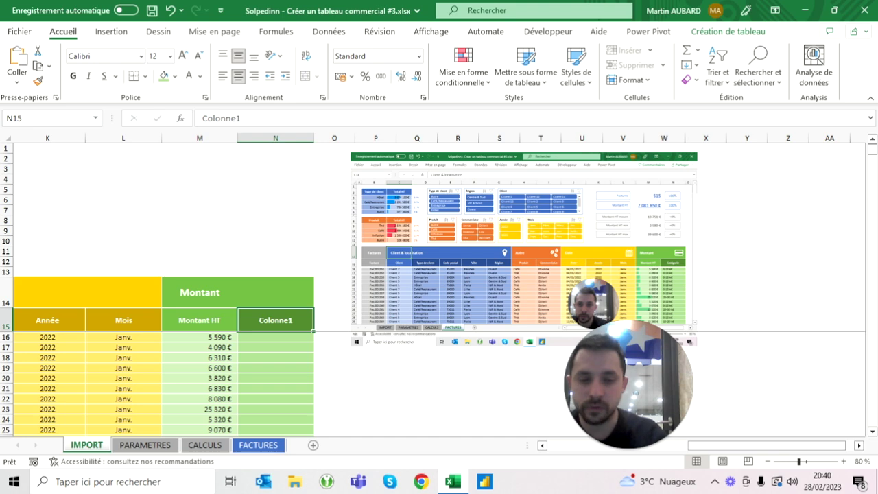
{"action": "type", "text": "Catégorie"}
{"action": "key", "text": "Return"}
{"action": "left_click", "coordinate": [275, 320]}
{"action": "left_click", "coordinate": [199, 319]}
{"action": "left_click", "coordinate": [275, 336]}
{"action": "left_click", "coordinate": [199, 337]}
{"action": "left_click", "coordinate": [275, 337]}
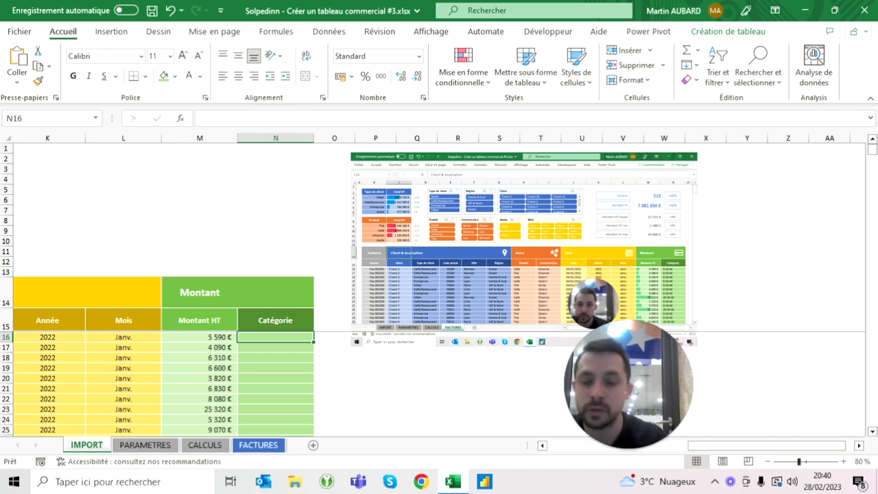
Compare with the FACTURES sheet's target, then select the first Catégorie cell
{"action": "left_click", "coordinate": [260, 444]}
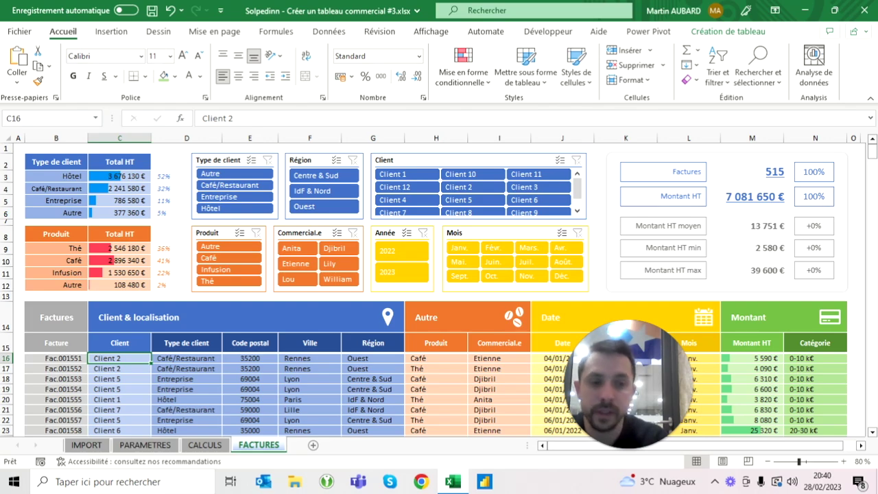
{"action": "left_click", "coordinate": [88, 445]}
{"action": "left_click", "coordinate": [275, 337]}
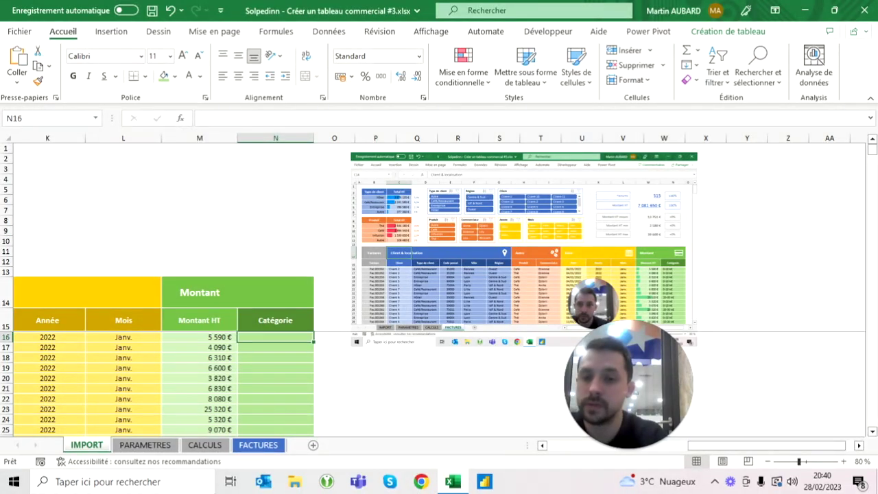
Enter =PLANCHER([@[Montant HT]];10000) in the first Catégorie cell so the column fills
{"action": "type", "text": "="}
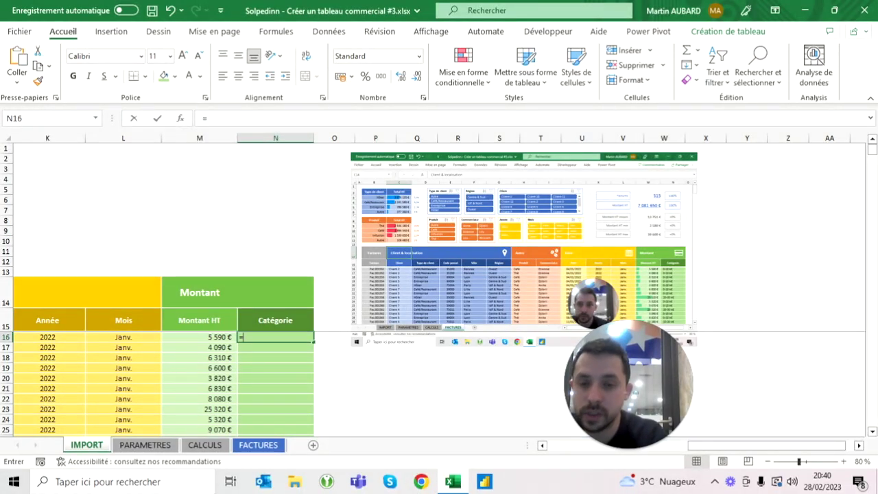
{"action": "type", "text": "plancher("}
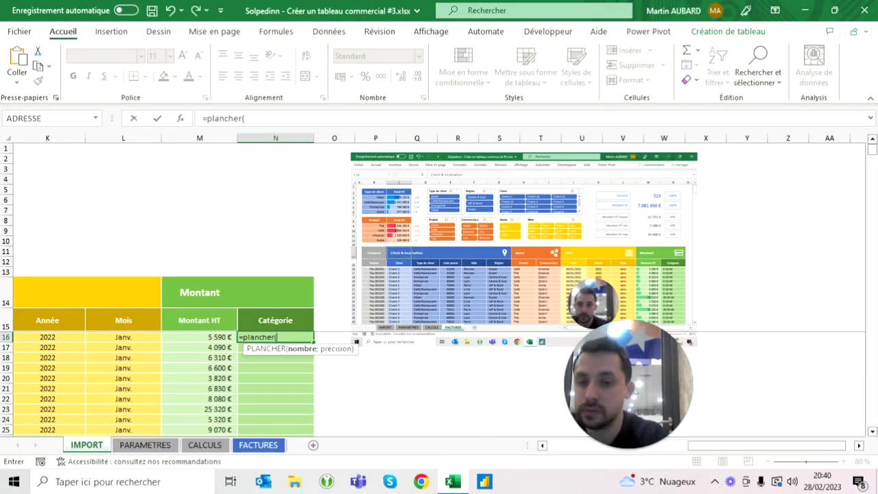
{"action": "key", "text": "Left"}
{"action": "type", "text": ";1000"}
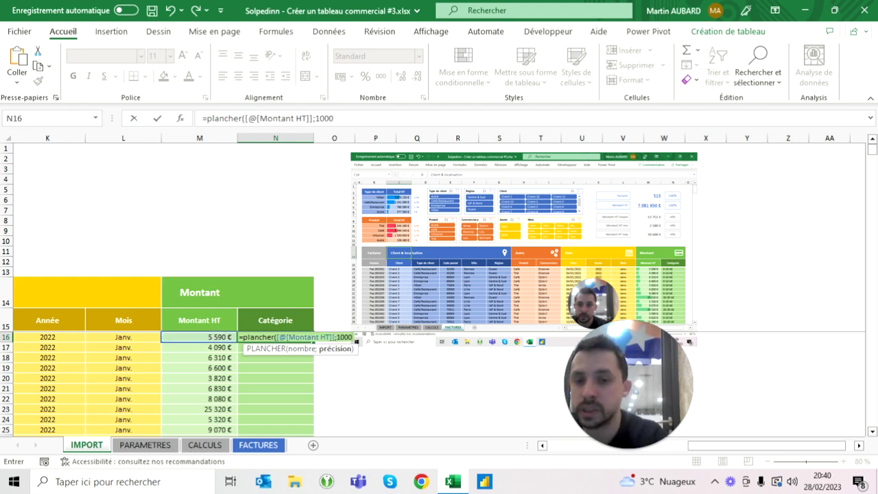
{"action": "type", "text": "0"}
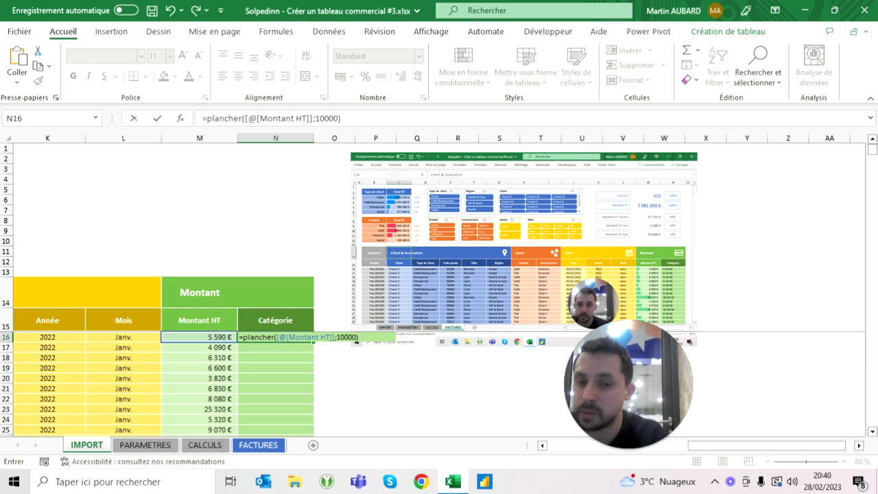
{"action": "key", "text": "Return"}
{"action": "key", "text": "Up"}
{"action": "key", "text": "Up"}
{"action": "left_click", "coordinate": [275, 337]}
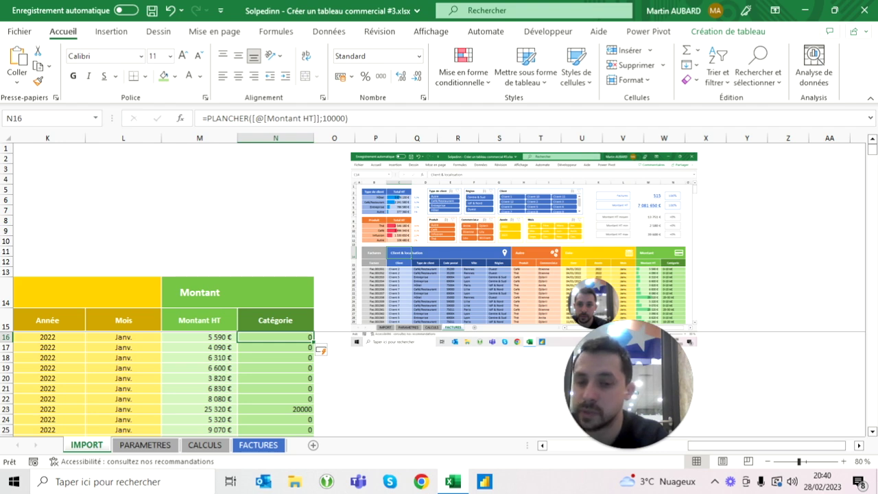
Spot-check floored results against amounts like 25 320 €, 17 240 € and 36 360 €
{"action": "scroll", "coordinate": [165, 384], "scroll_direction": "down", "scroll_amount": 2}
{"action": "scroll", "coordinate": [165, 384], "scroll_direction": "down", "scroll_amount": 3}
{"action": "scroll", "coordinate": [164, 384], "scroll_direction": "up", "scroll_amount": 4}
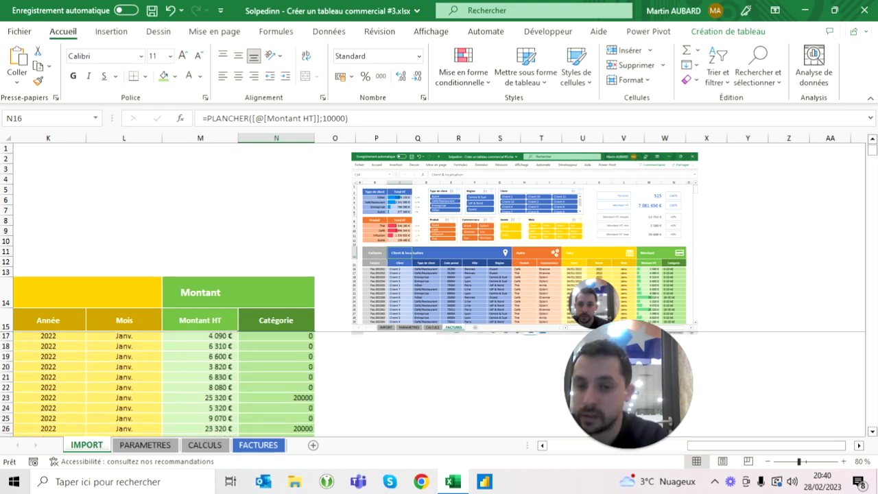
{"action": "left_click", "coordinate": [206, 388]}
{"action": "scroll", "coordinate": [158, 384], "scroll_direction": "down", "scroll_amount": 3}
{"action": "scroll", "coordinate": [157, 384], "scroll_direction": "down", "scroll_amount": 3}
{"action": "scroll", "coordinate": [158, 384], "scroll_direction": "down", "scroll_amount": 2}
{"action": "left_click", "coordinate": [201, 416]}
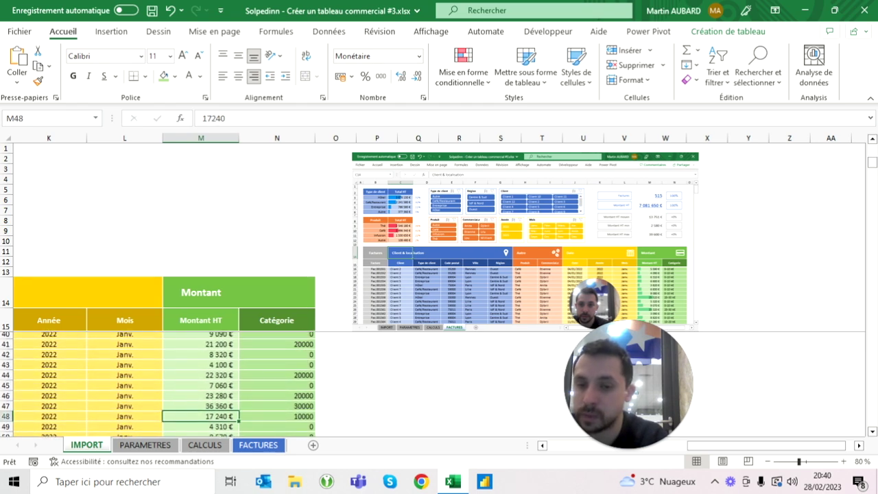
{"action": "left_click", "coordinate": [277, 416]}
{"action": "left_click", "coordinate": [201, 405]}
{"action": "left_click", "coordinate": [277, 405]}
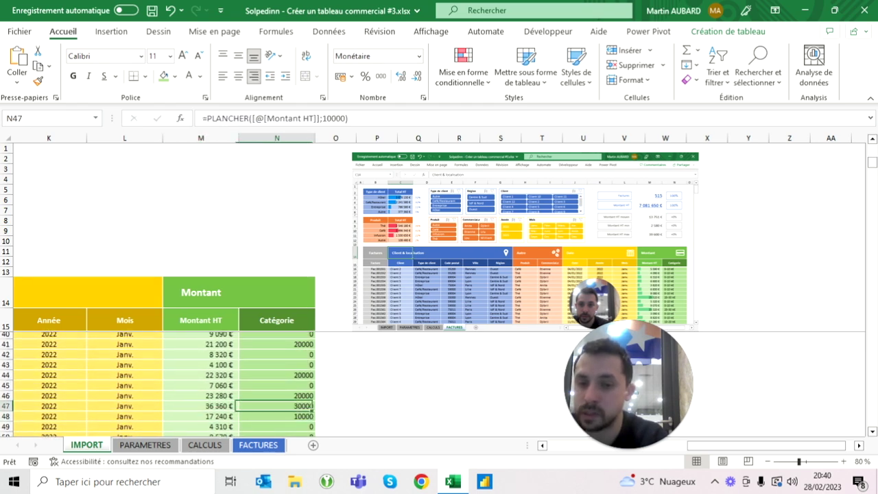
{"action": "scroll", "coordinate": [274, 384], "scroll_direction": "up", "scroll_amount": 10}
{"action": "left_click", "coordinate": [278, 319]}
{"action": "left_click", "coordinate": [277, 337]}
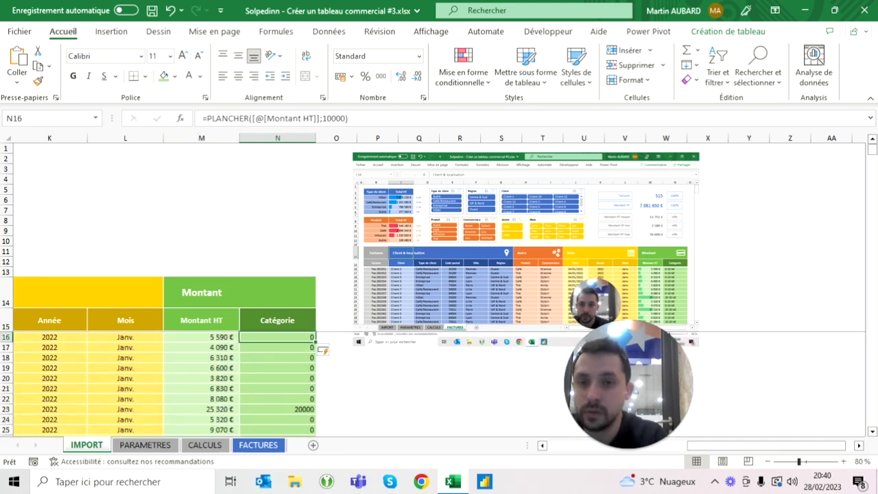
Append a " - " separator to the first Catégorie PLANCHER formula
{"action": "left_click", "coordinate": [349, 118]}
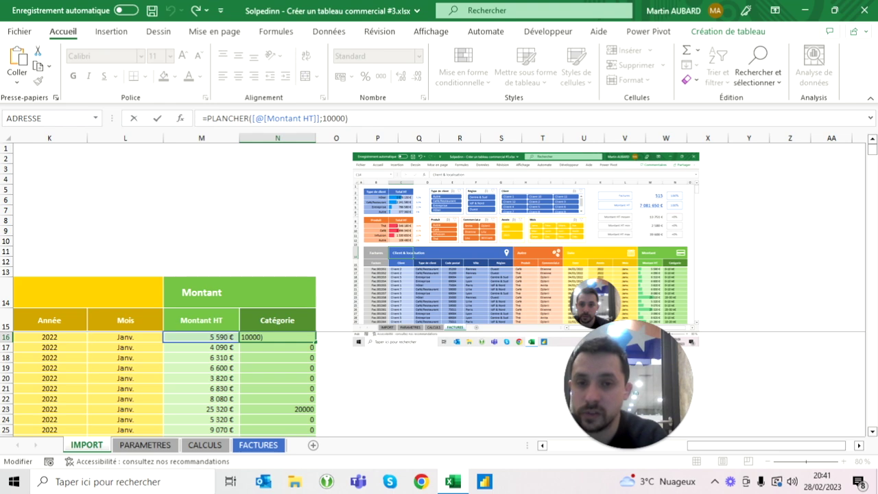
{"action": "type", "text": "&\" "}
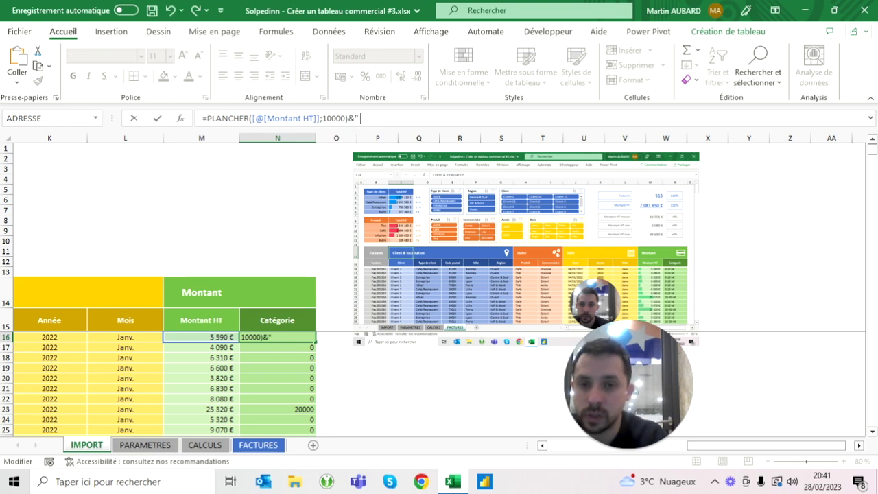
{"action": "type", "text": "-"}
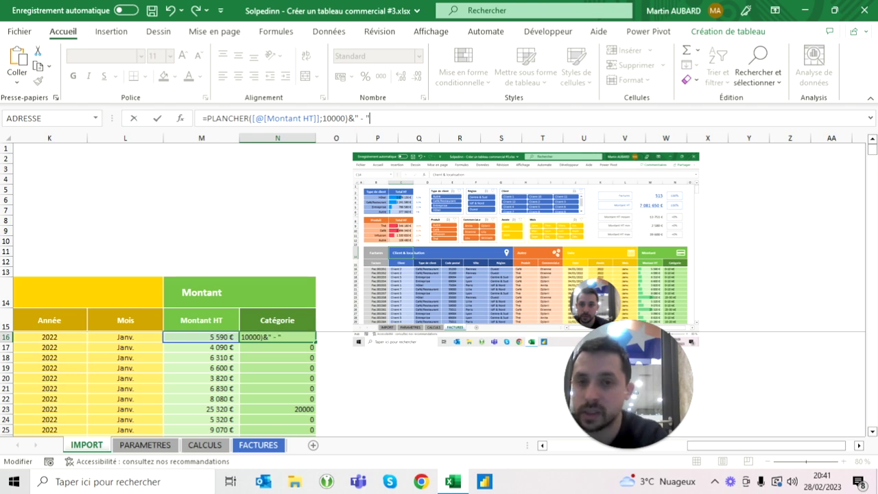
{"action": "key", "text": "Return"}
{"action": "key", "text": "Up"}
{"action": "key", "text": "Up"}
{"action": "key", "text": "Down"}
Add an upper bound by pasting the PLANCHER expression plus 9999 after the separator
{"action": "key", "text": "F2"}
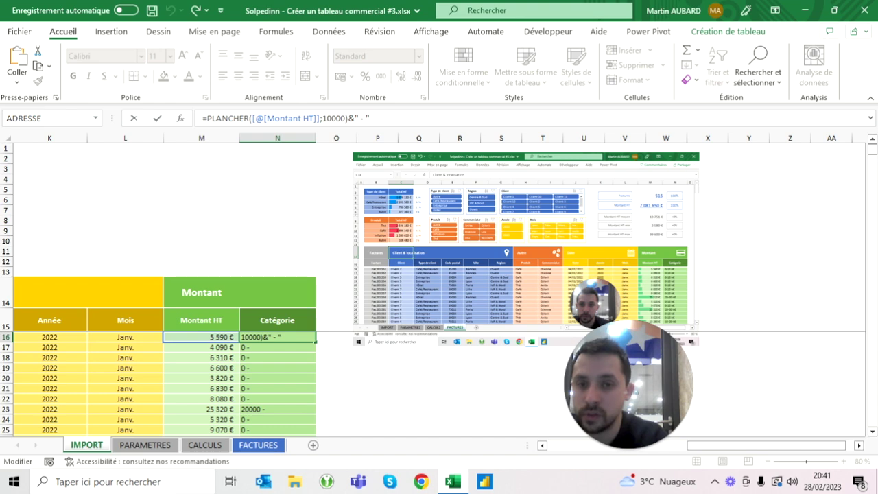
{"action": "left_click_drag", "start_coordinate": [349, 118], "coordinate": [207, 118]}
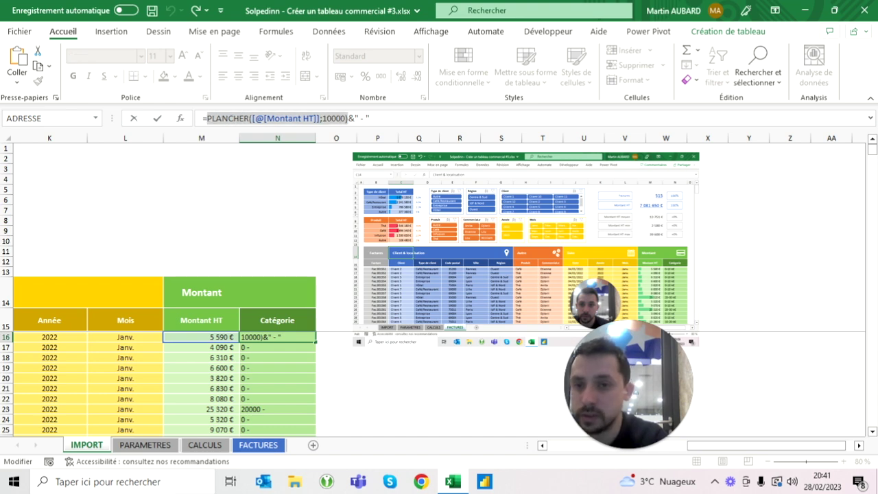
{"action": "key", "text": "ctrl+c"}
{"action": "left_click", "coordinate": [370, 118]}
{"action": "key", "text": "ctrl+v"}
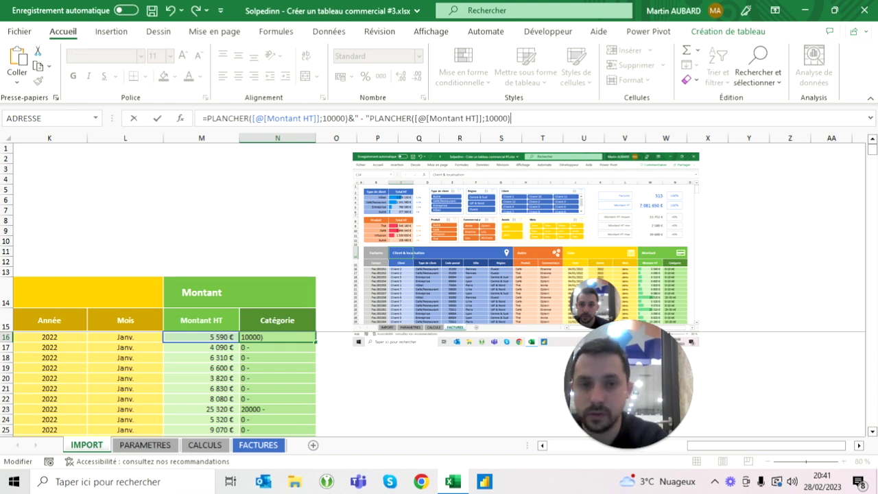
{"action": "type", "text": "+9999"}
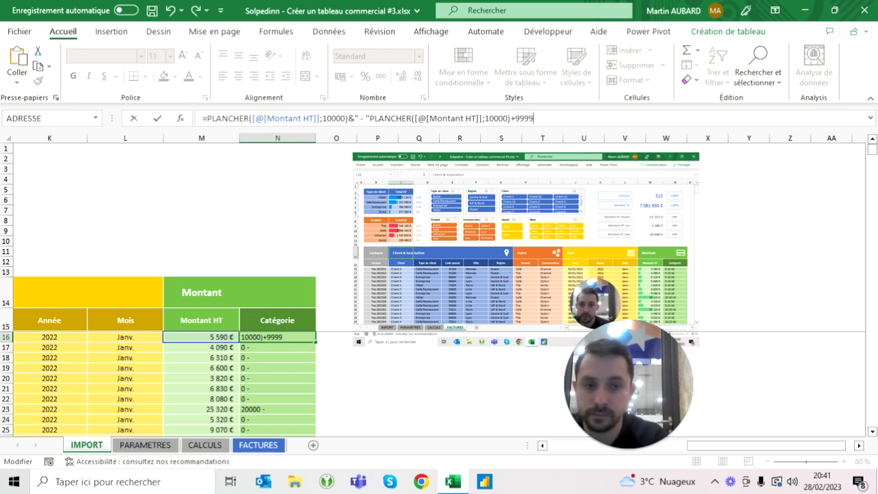
{"action": "key", "text": "Return"}
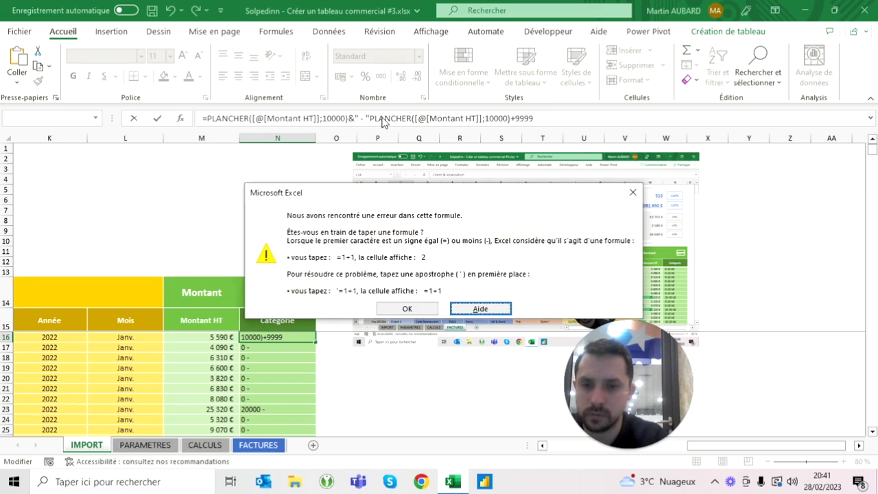
Fix the formula error by inserting the missing & before the second PLANCHER
{"action": "key", "text": "Escape"}
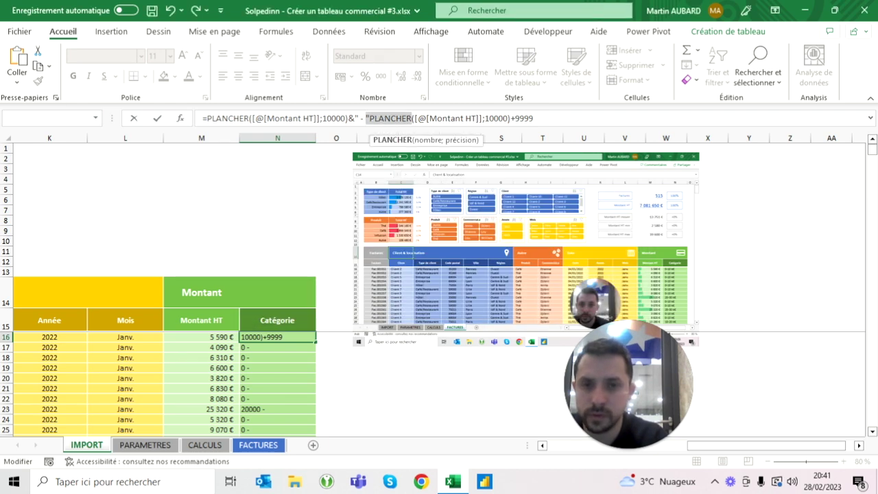
{"action": "left_click", "coordinate": [371, 118]}
{"action": "type", "text": "&"}
{"action": "key", "text": "Return"}
{"action": "key", "text": "Up"}
{"action": "key", "text": "Up"}
{"action": "key", "text": "Down"}
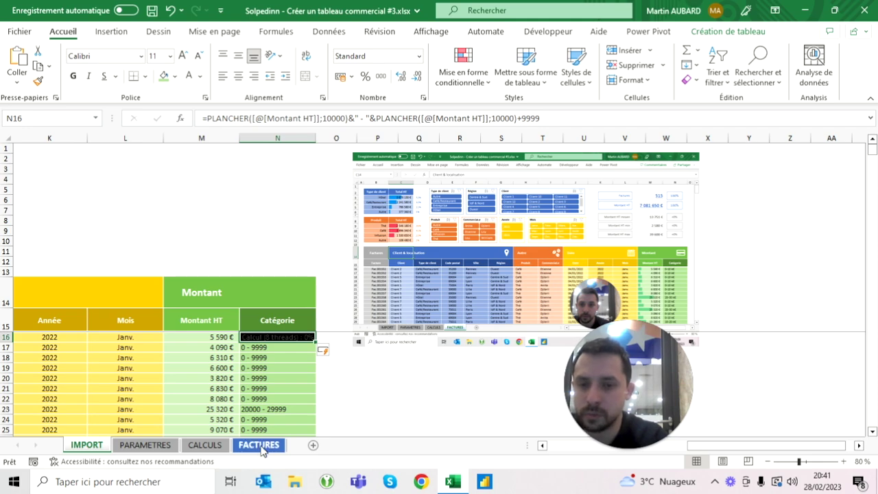
Compare with FACTURES and check the 20000 - 29999 and 30000 - 39999 results
{"action": "left_click", "coordinate": [260, 445]}
{"action": "left_click", "coordinate": [87, 445]}
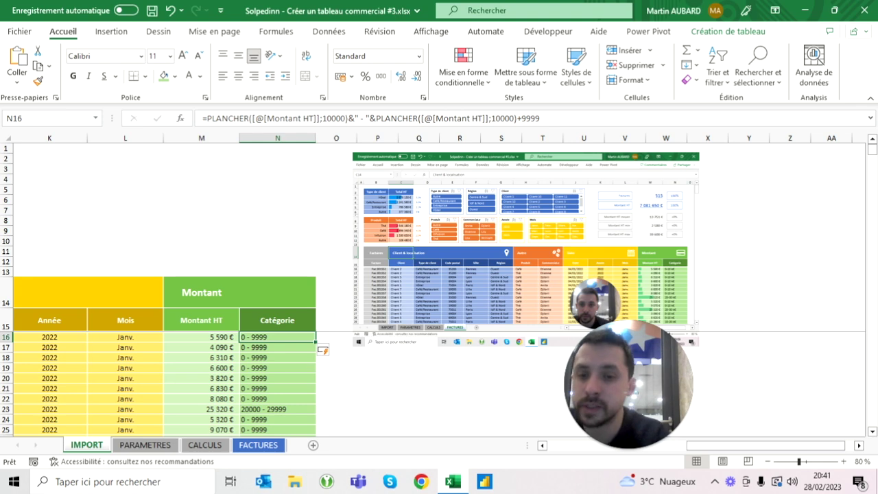
{"action": "left_click", "coordinate": [277, 409]}
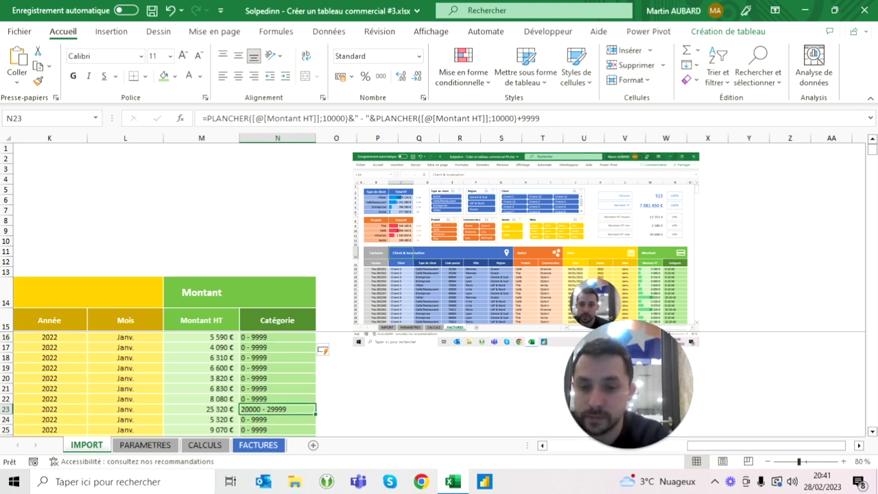
{"action": "scroll", "coordinate": [165, 384], "scroll_direction": "down", "scroll_amount": 3}
{"action": "scroll", "coordinate": [164, 384], "scroll_direction": "down", "scroll_amount": 2}
{"action": "left_click", "coordinate": [278, 405]}
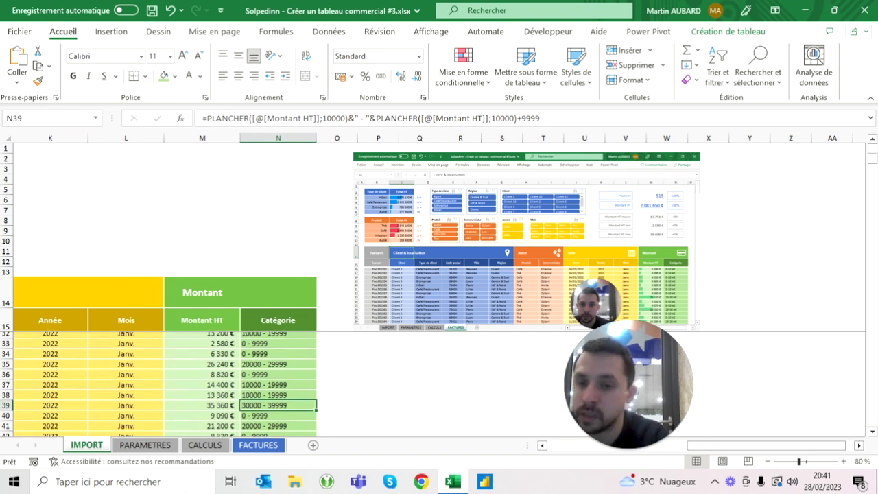
Increase the indent of all Catégorie result cells
{"action": "key", "text": "ctrl+Up"}
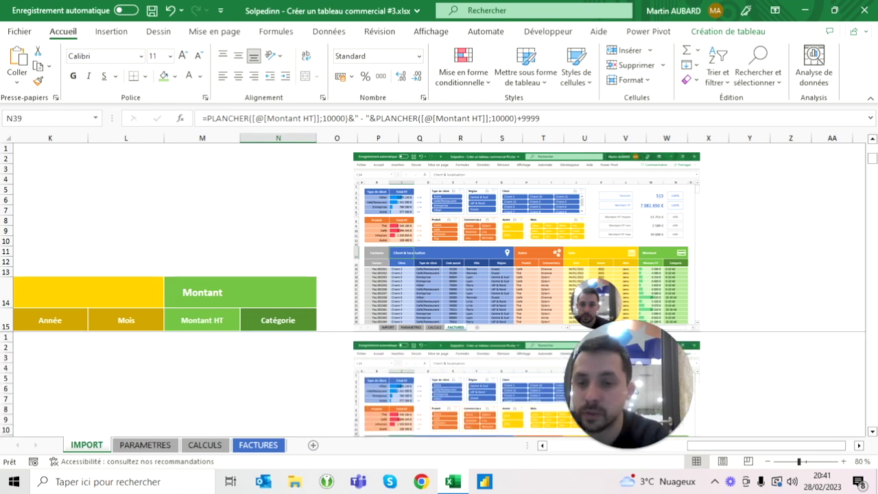
{"action": "key", "text": "Down"}
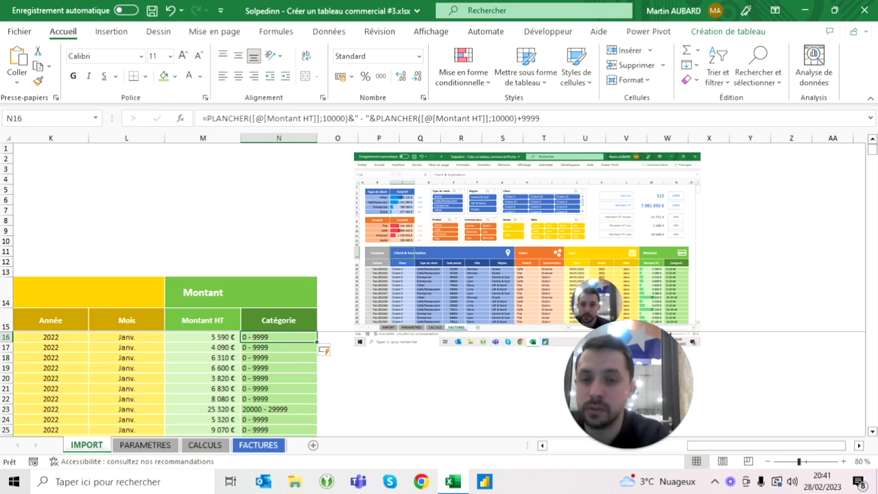
{"action": "key", "text": "ctrl+shift+Down"}
{"action": "left_click", "coordinate": [285, 76]}
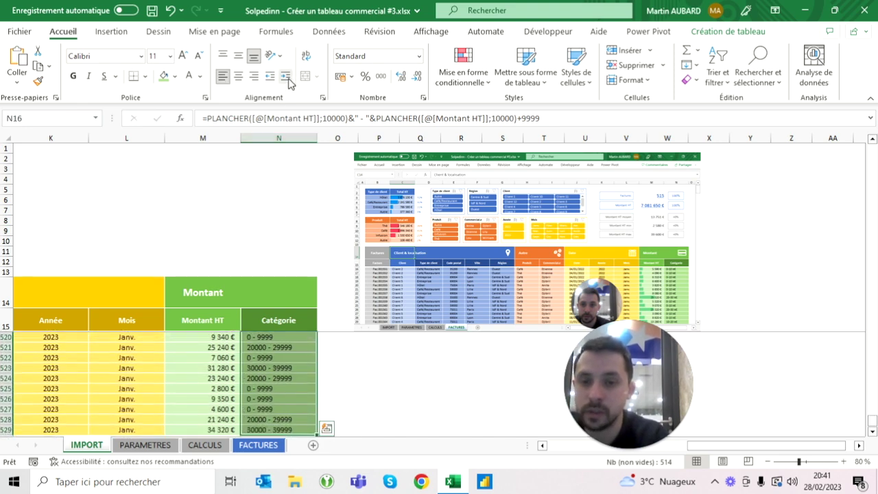
{"action": "key", "text": "ctrl+Up"}
{"action": "key", "text": "Down"}
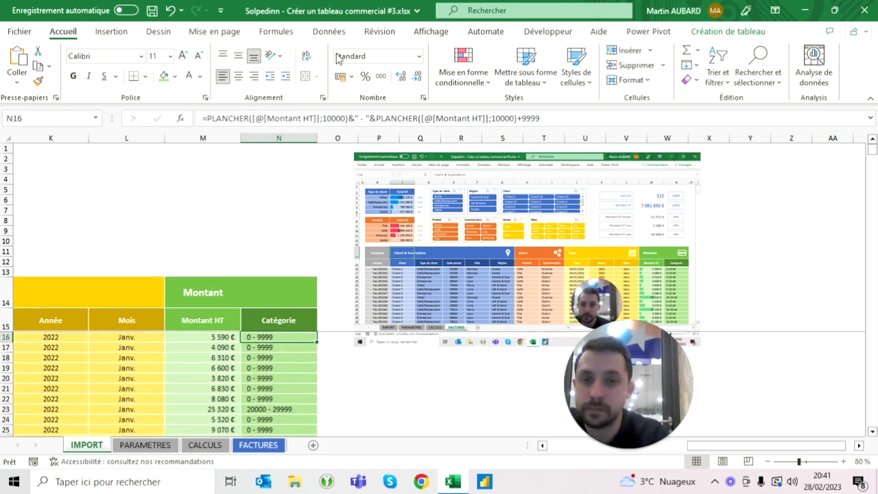
Divide both bracket bounds by 1000 in the Catégorie formula
{"action": "left_click", "coordinate": [351, 118]}
{"action": "type", "text": "/1000"}
{"action": "key", "text": "End"}
{"action": "key", "text": "BackSpace"}
{"action": "key", "text": "BackSpace"}
{"action": "key", "text": "BackSpace"}
{"action": "key", "text": "BackSpace"}
{"action": "key", "text": "BackSpace"}
{"action": "type", "text": "/1"}
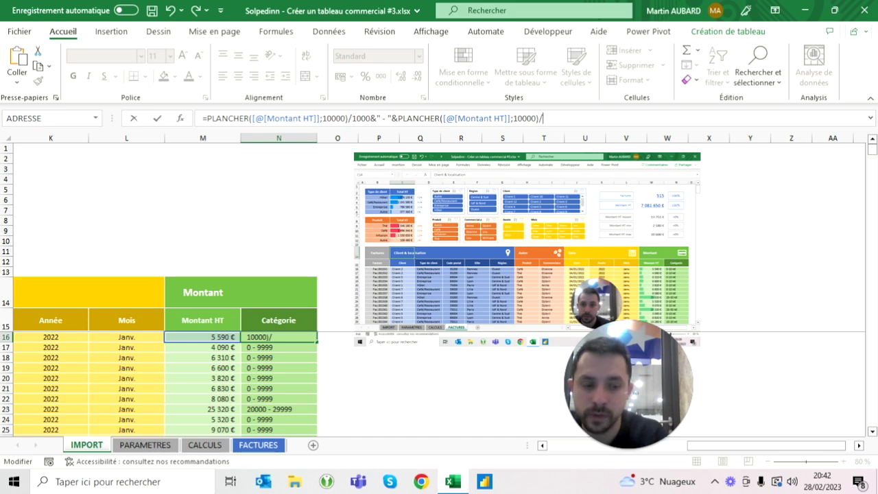
{"action": "type", "text": "000"}
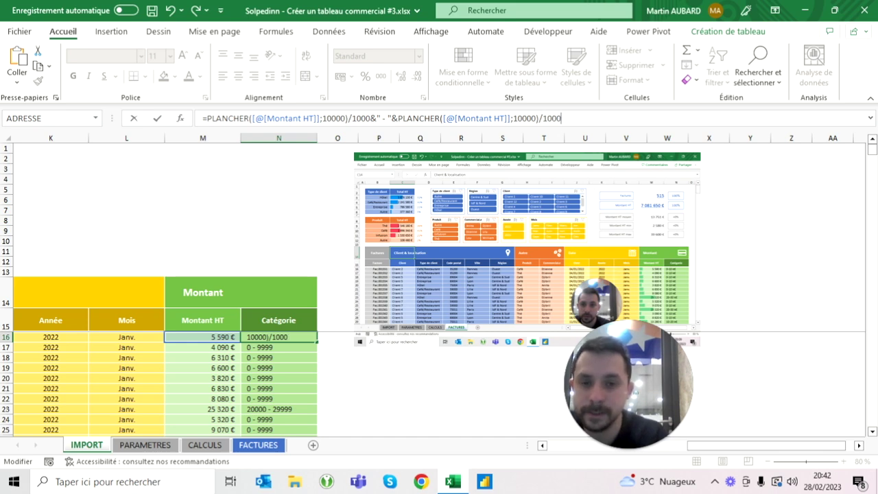
{"action": "key", "text": "Return"}
{"action": "key", "text": "Up"}
{"action": "key", "text": "Up"}
{"action": "key", "text": "Down"}
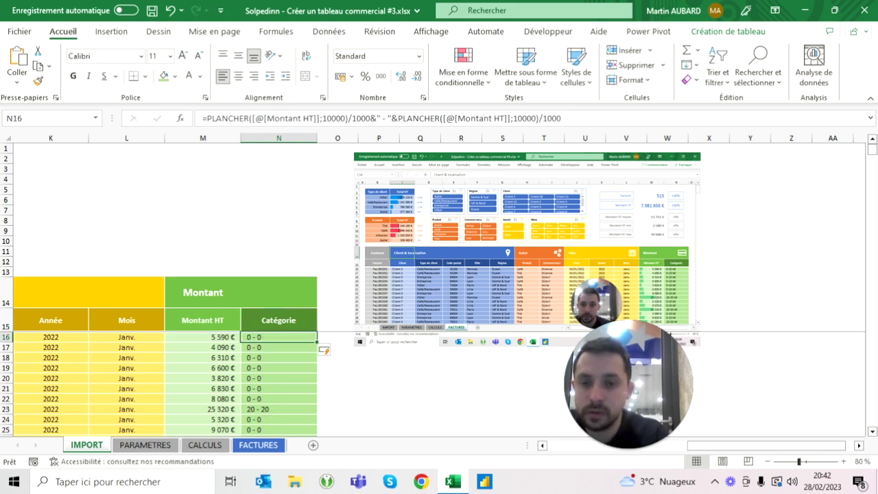
Add +9 to the upper bound so brackets read like 20 - 29 instead of 20 - 20
{"action": "left_click", "coordinate": [277, 409]}
{"action": "left_click", "coordinate": [278, 336]}
{"action": "left_click", "coordinate": [562, 118]}
{"action": "type", "text": "+9"}
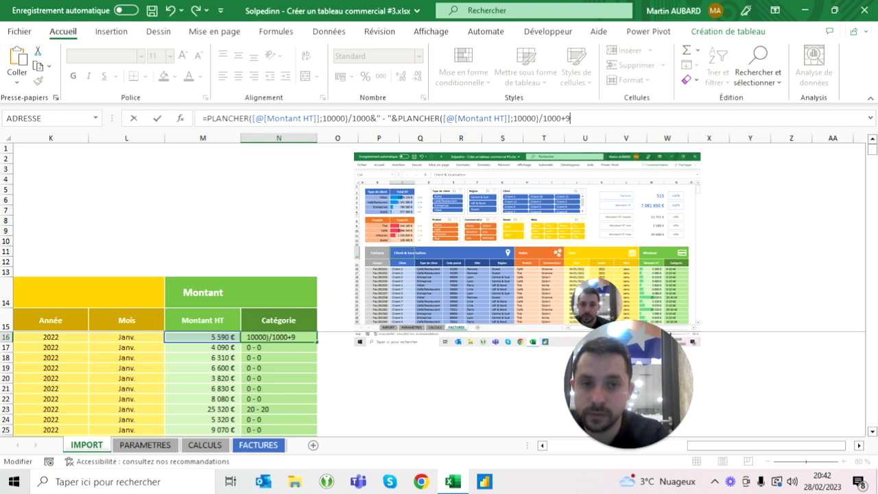
{"action": "key", "text": "Return"}
{"action": "key", "text": "Up"}
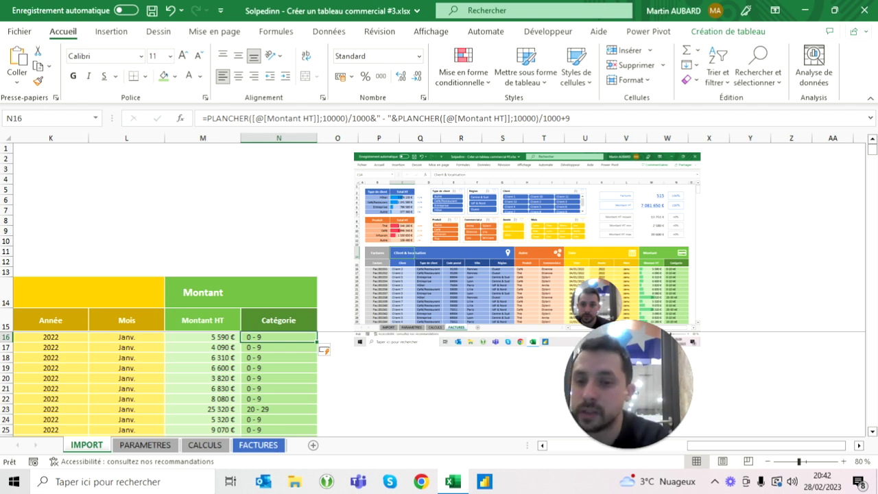
Verify the 20 - 29 and 10 - 19 brackets in rows 23 and 32
{"action": "left_click", "coordinate": [278, 409]}
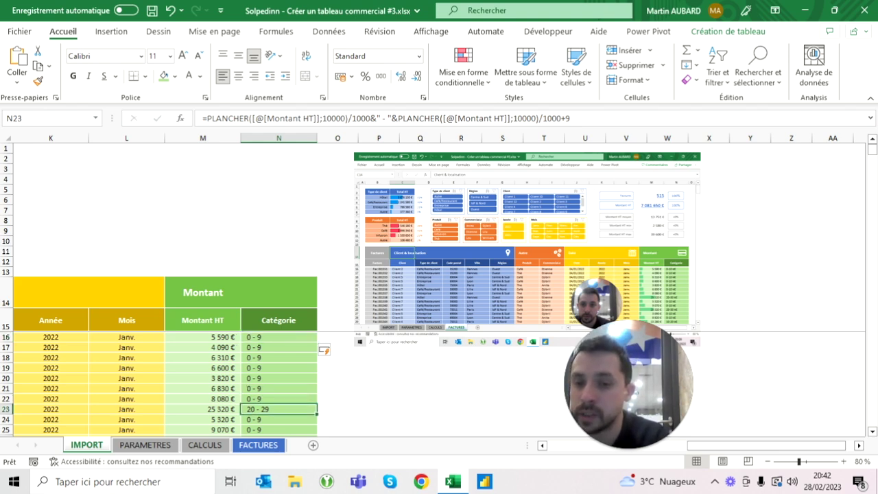
{"action": "scroll", "coordinate": [164, 384], "scroll_direction": "down", "scroll_amount": 4}
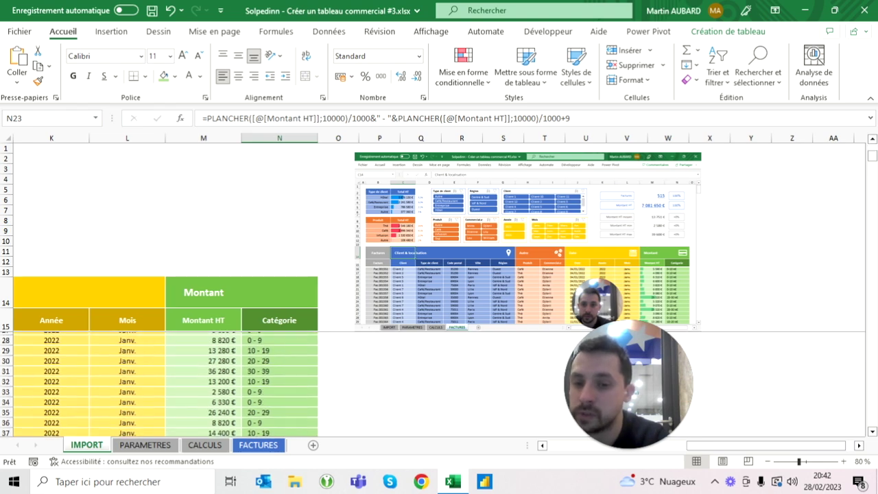
{"action": "left_click", "coordinate": [279, 382]}
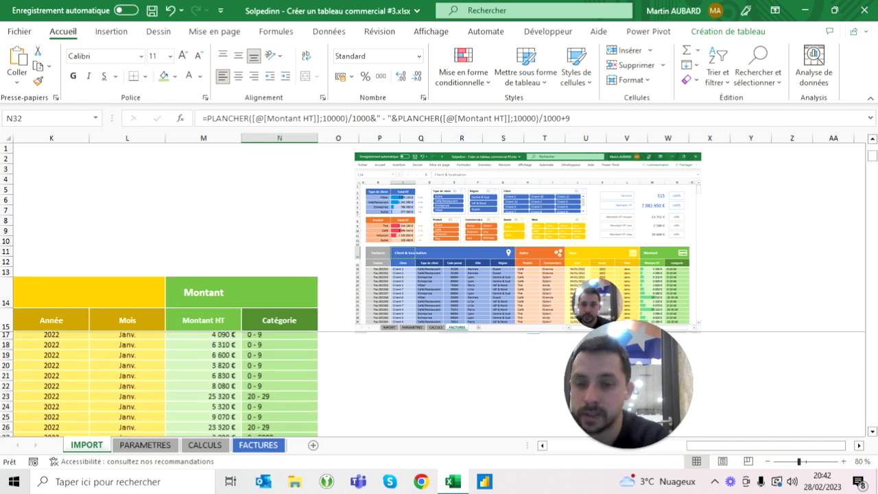
{"action": "scroll", "coordinate": [164, 384], "scroll_direction": "up", "scroll_amount": 4}
{"action": "left_click", "coordinate": [279, 320]}
{"action": "left_click", "coordinate": [280, 337]}
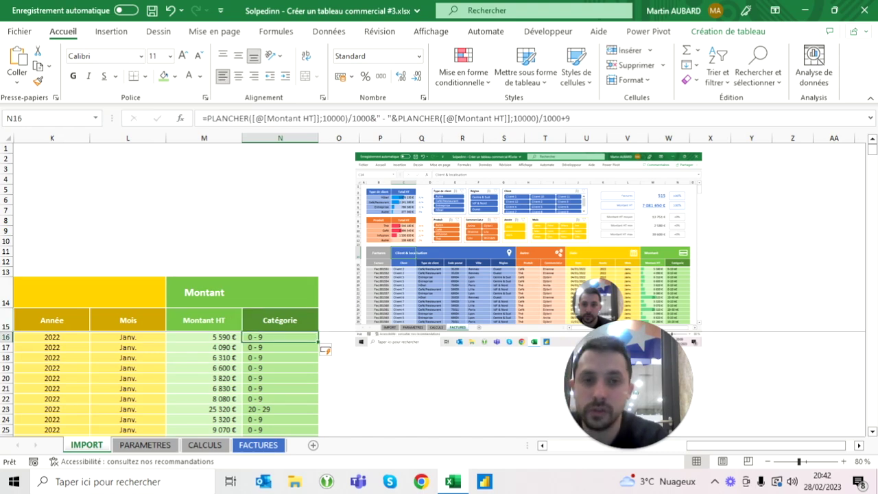
Append a " k€" suffix to the N16 bracket formula
{"action": "key", "text": "F2"}
{"action": "type", "text": "&\""}
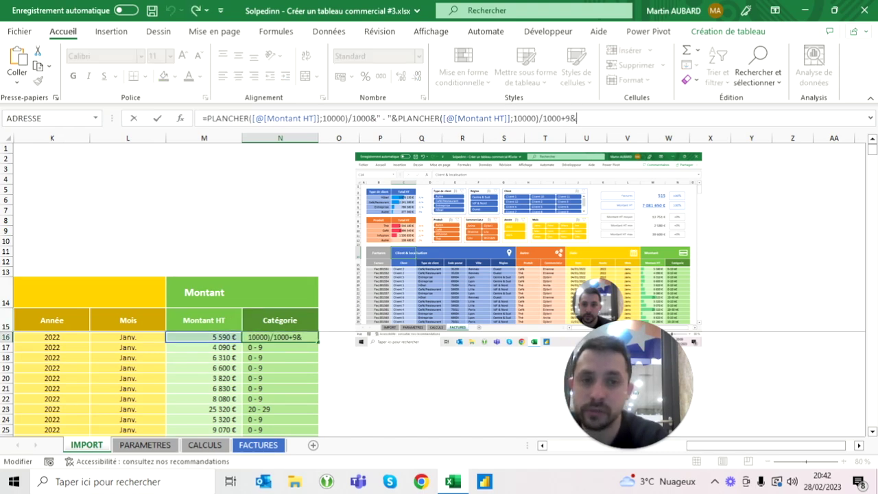
{"action": "type", "text": " k€\""}
{"action": "key", "text": "ctrl+Return"}
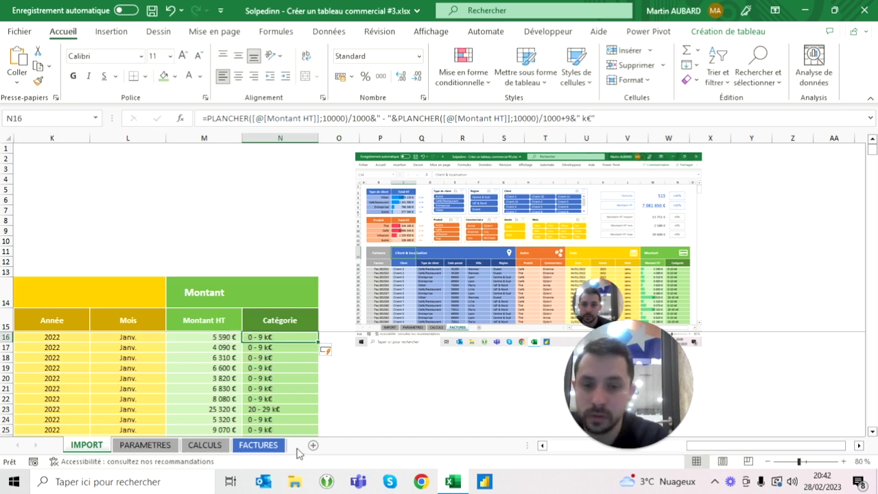
Compare with FACTURES and change the upper bound from +9 to +10
{"action": "left_click", "coordinate": [258, 444]}
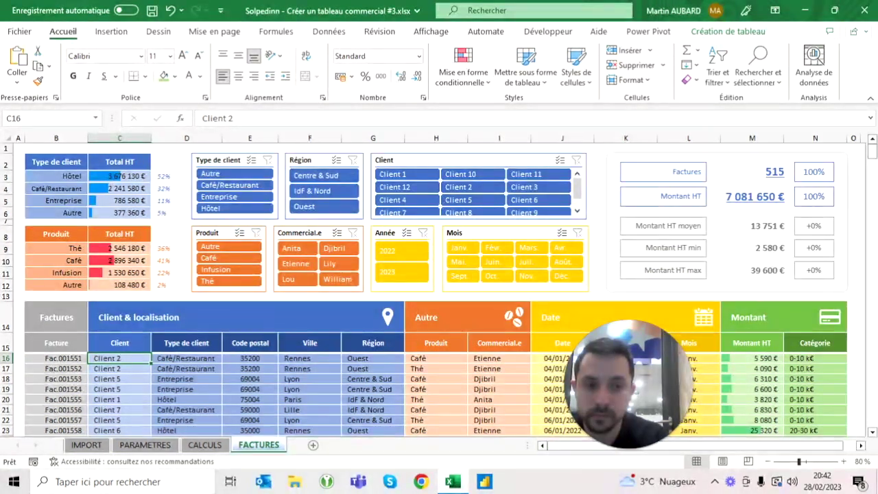
{"action": "left_click", "coordinate": [86, 444]}
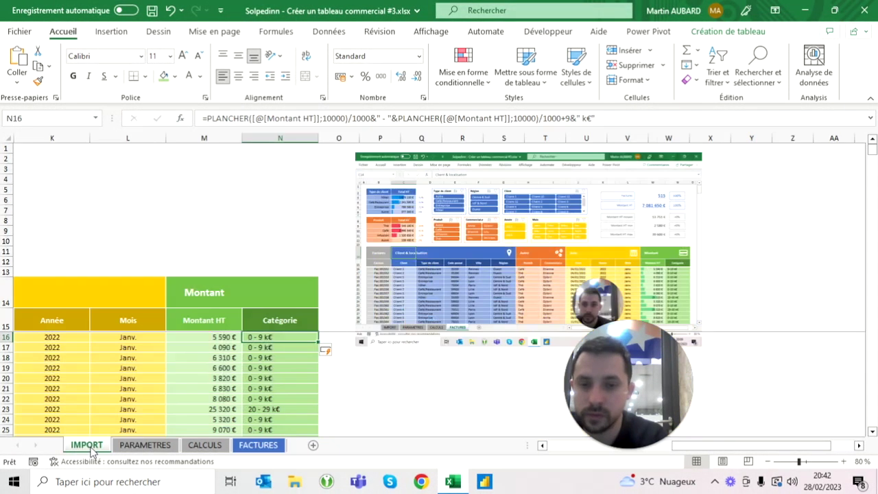
{"action": "left_click", "coordinate": [575, 118]}
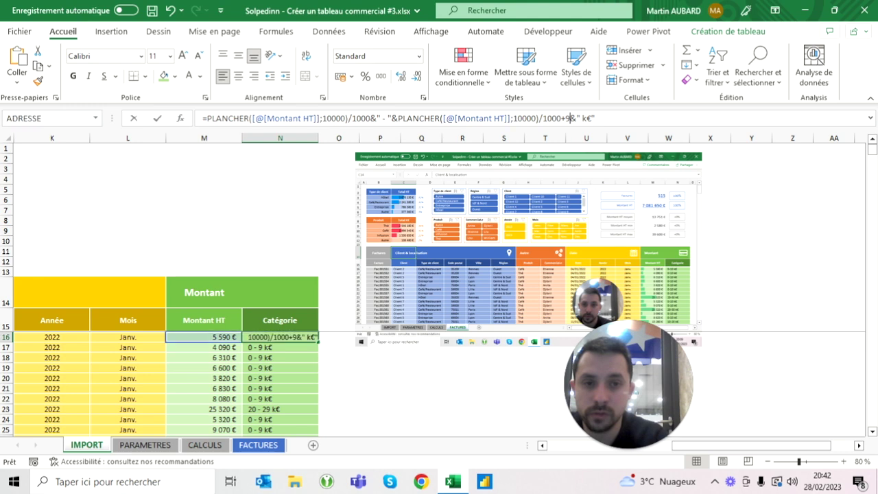
{"action": "key", "text": "BackSpace"}
{"action": "type", "text": "10"}
{"action": "key", "text": "Return"}
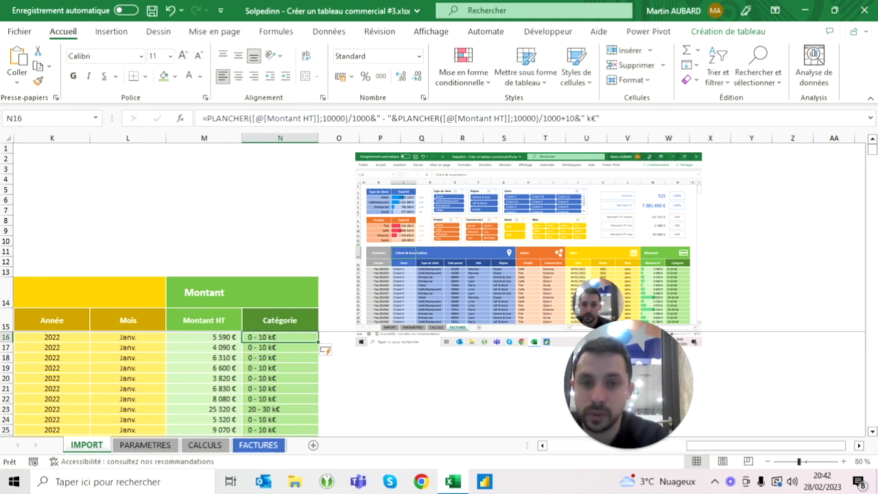
Remove the spaces around the dash so labels read like 0-10 k€
{"action": "left_click", "coordinate": [378, 118]}
{"action": "key", "text": "BackSpace"}
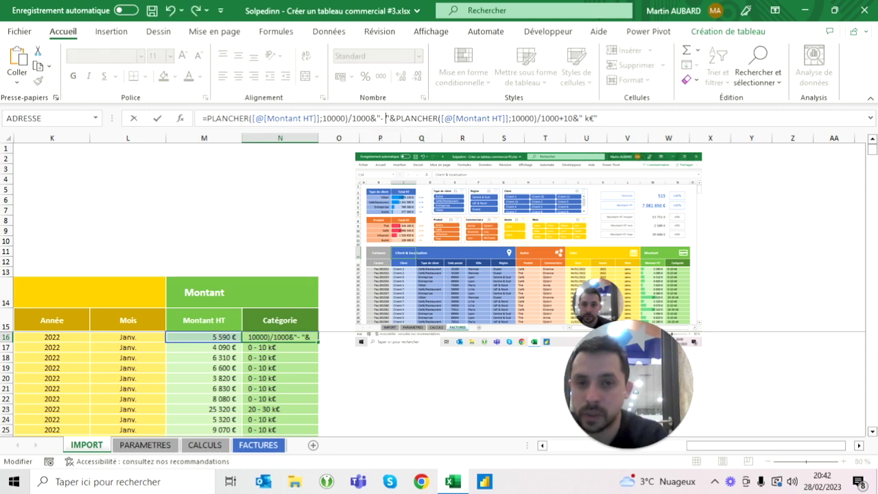
{"action": "key", "text": "BackSpace"}
{"action": "key", "text": "ctrl+Return"}
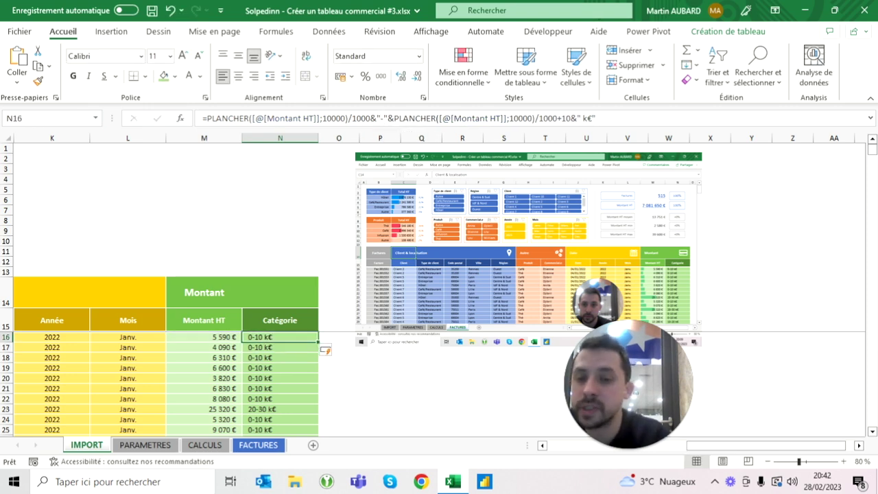
Check the 20-30 k€ brackets further down the Catégorie column
{"action": "scroll", "coordinate": [206, 384], "scroll_direction": "down", "scroll_amount": 1}
{"action": "scroll", "coordinate": [206, 384], "scroll_direction": "down", "scroll_amount": 6}
{"action": "left_click", "coordinate": [281, 380]}
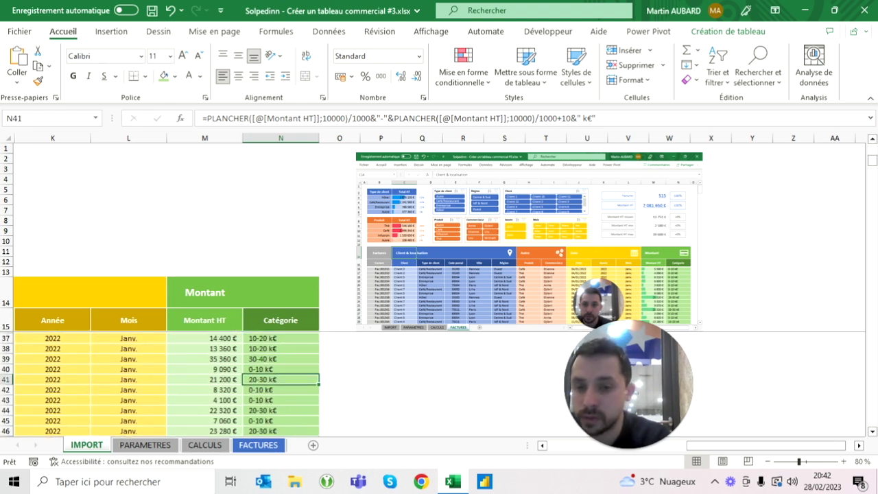
{"action": "left_click", "coordinate": [281, 359]}
{"action": "key", "text": "Up"}
{"action": "key", "text": "Up"}
{"action": "key", "text": "Up"}
{"action": "key", "text": "Down"}
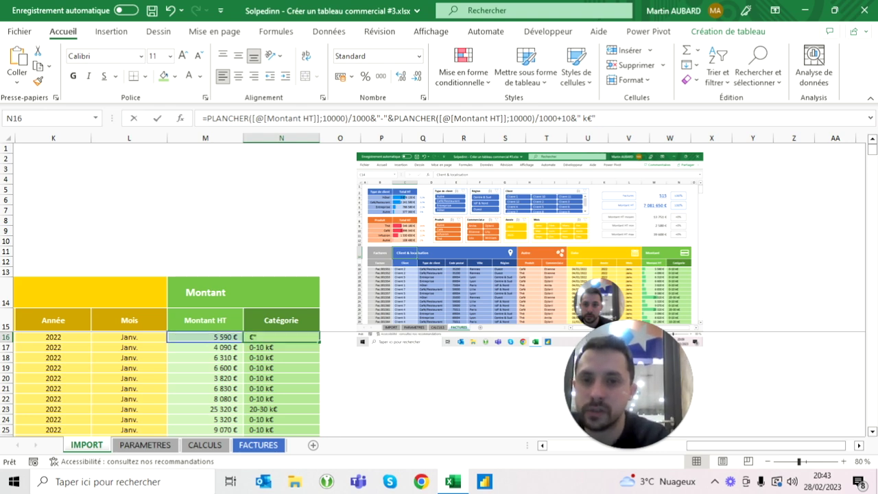
Review N16's formula and its 10000 argument, then clear the cell
{"action": "left_click", "coordinate": [288, 118]}
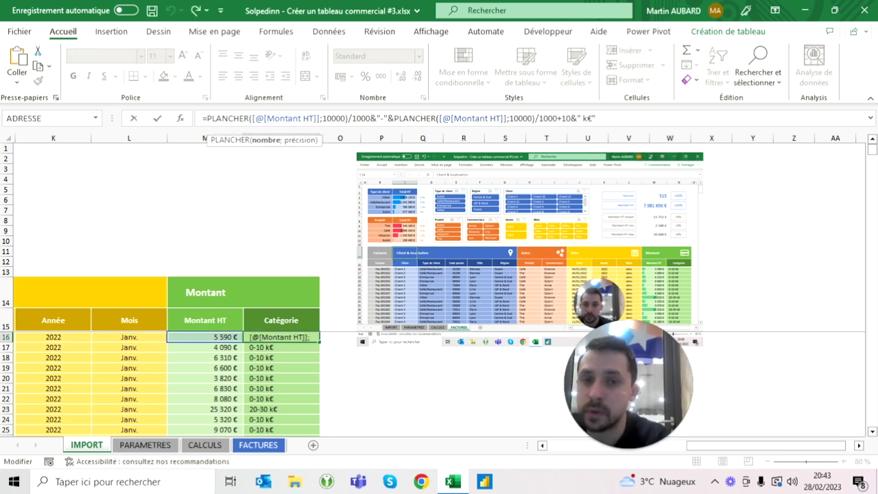
{"action": "left_click", "coordinate": [341, 118]}
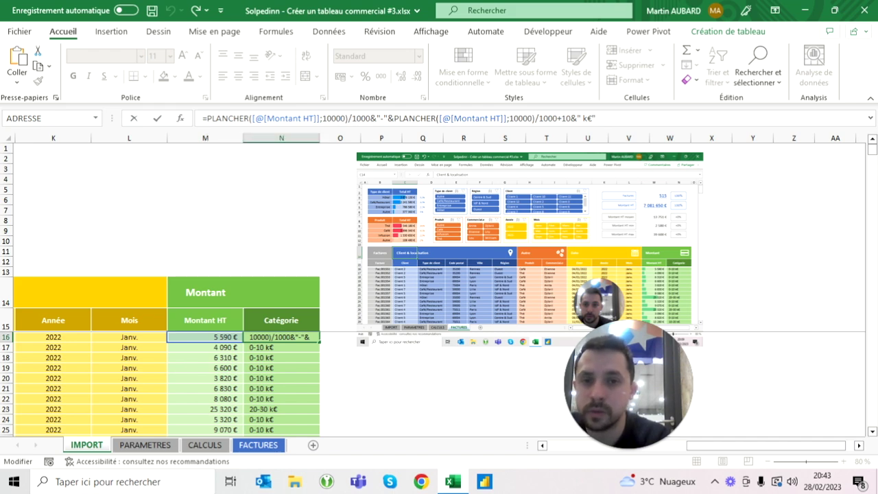
{"action": "key", "text": "ctrl+Return"}
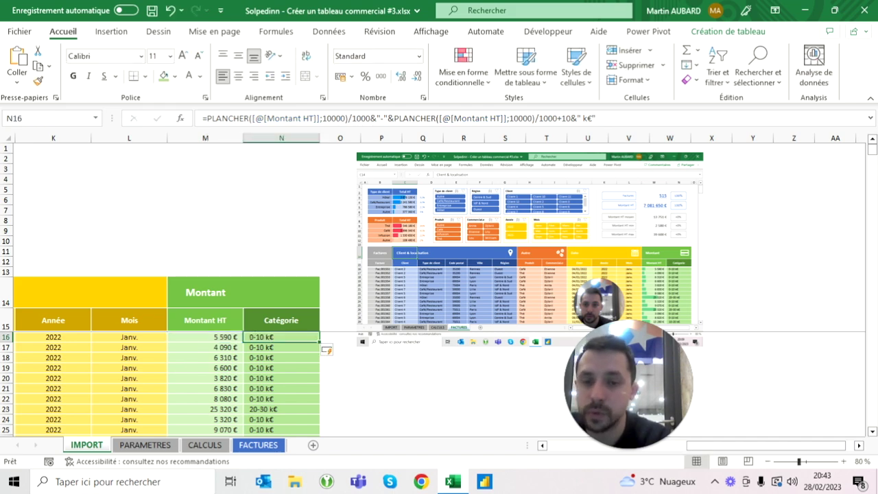
{"action": "key", "text": "Delete"}
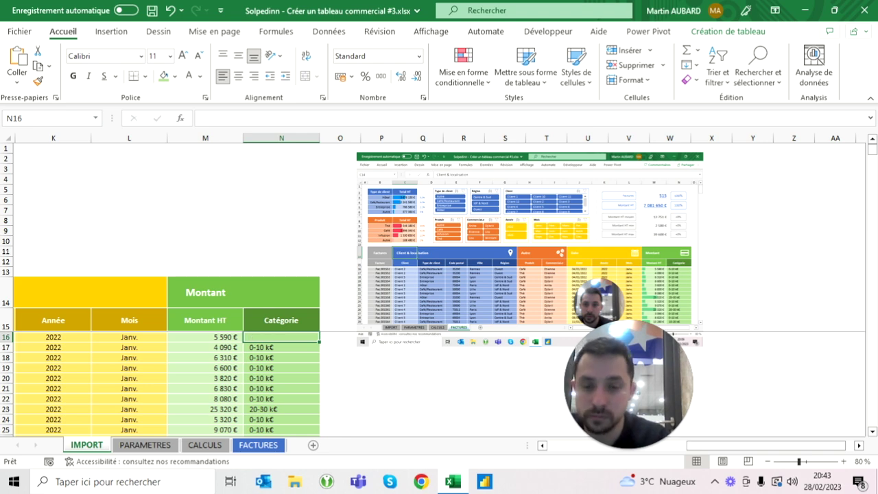
Clear all Catégorie values from N16 down to row 529
{"action": "key", "text": "ctrl+shift+Down"}
{"action": "key", "text": "ctrl+shift+Down"}
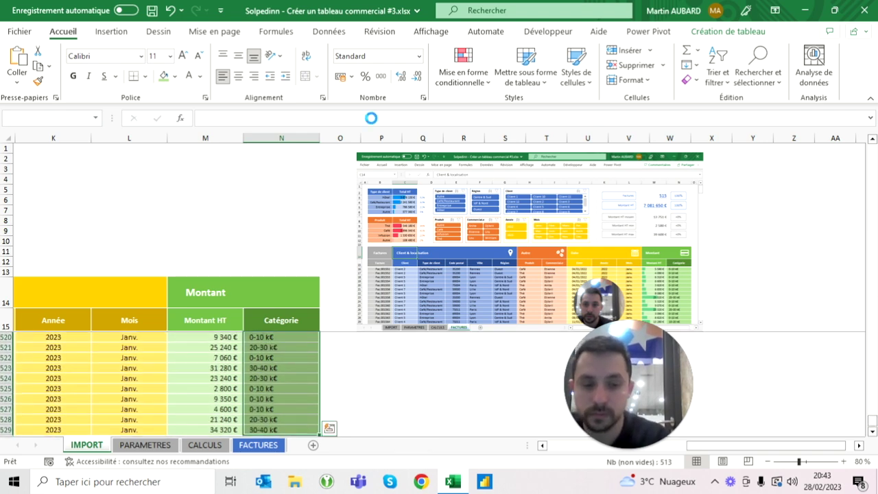
{"action": "key", "text": "Delete"}
{"action": "key", "text": "ctrl+shift+Up"}
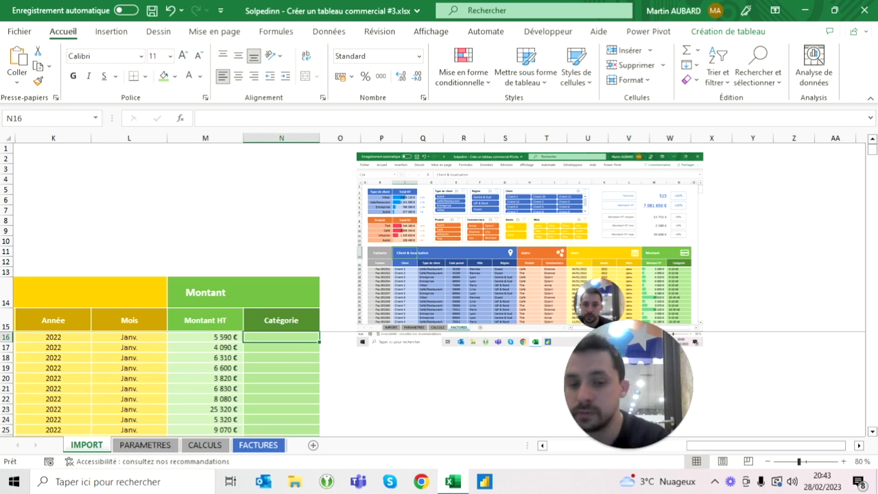
Start typing a =LET( formula in the first Catégorie cell
{"action": "type", "text": "=let"}
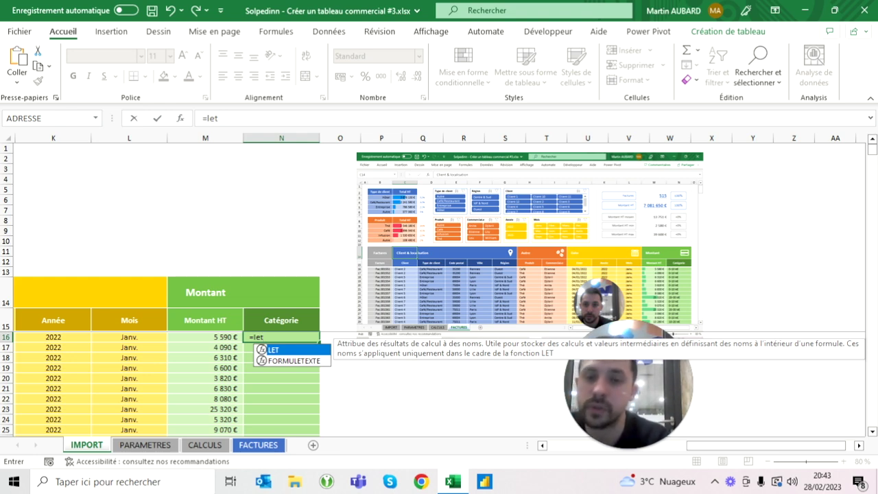
{"action": "key", "text": "Escape"}
{"action": "key", "text": "Escape"}
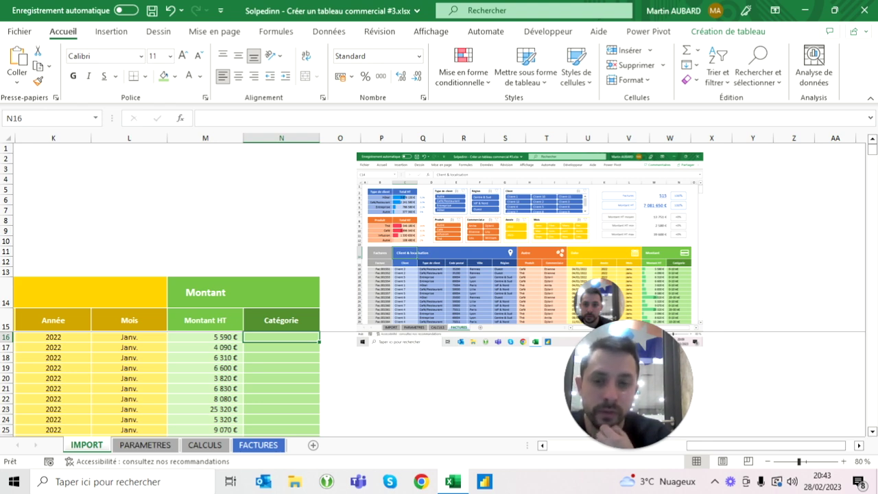
{"action": "type", "text": "=let(v"}
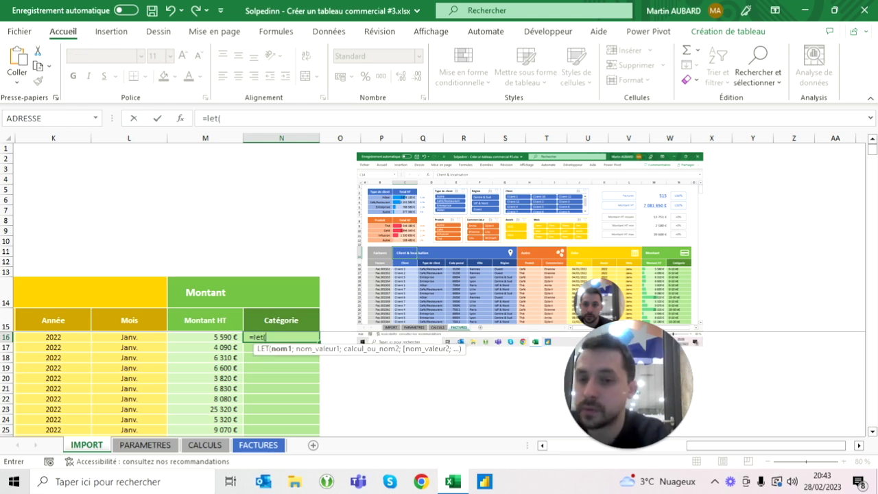
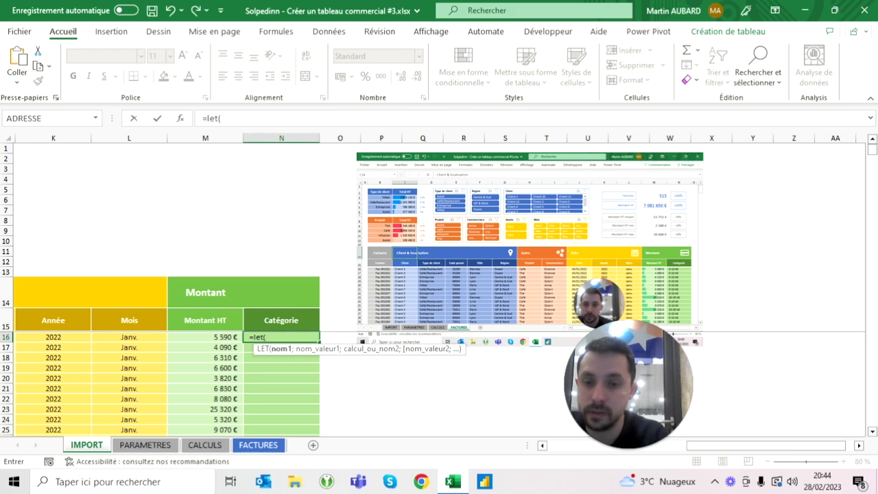
In N16, start a LET formula naming valeur as [@[Montant HT]] and test it with valeur*2
{"action": "type", "text": "aleur;"}
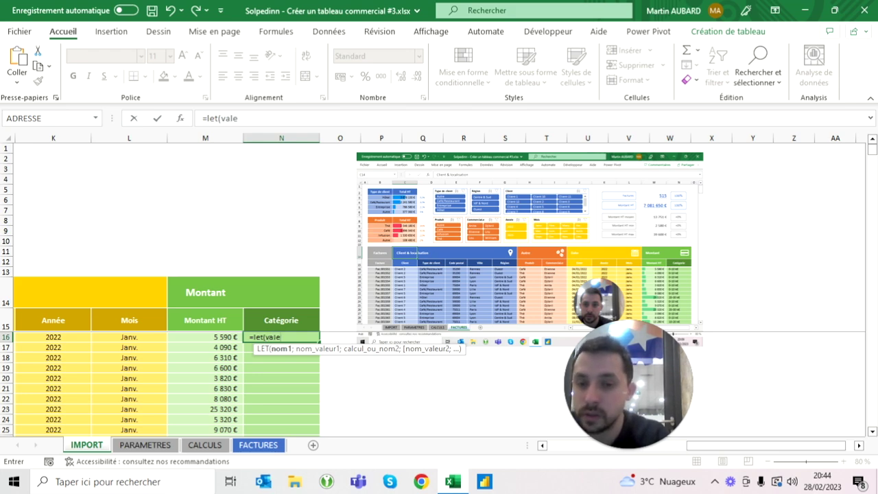
{"action": "left_click", "coordinate": [205, 337]}
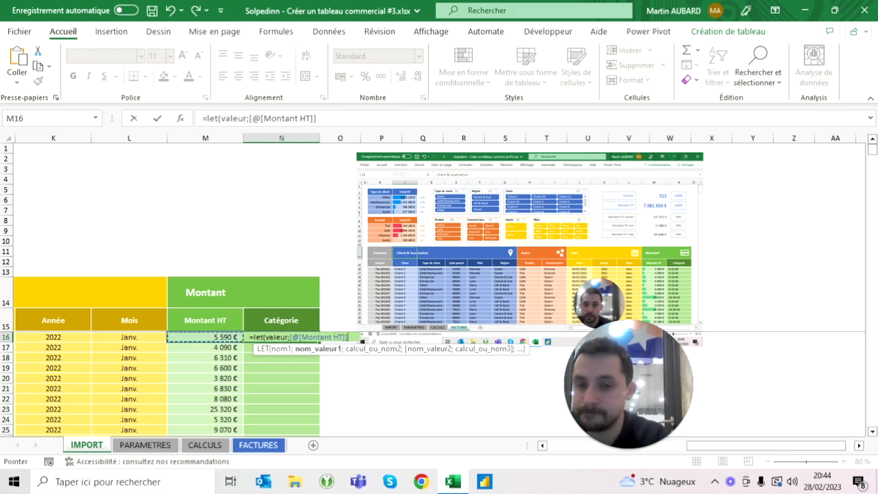
{"action": "type", "text": ";"}
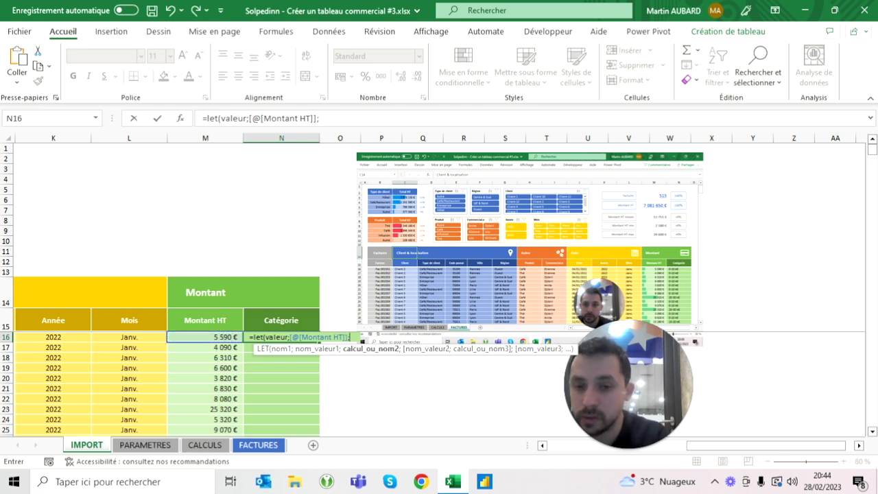
{"action": "type", "text": "valeur)"}
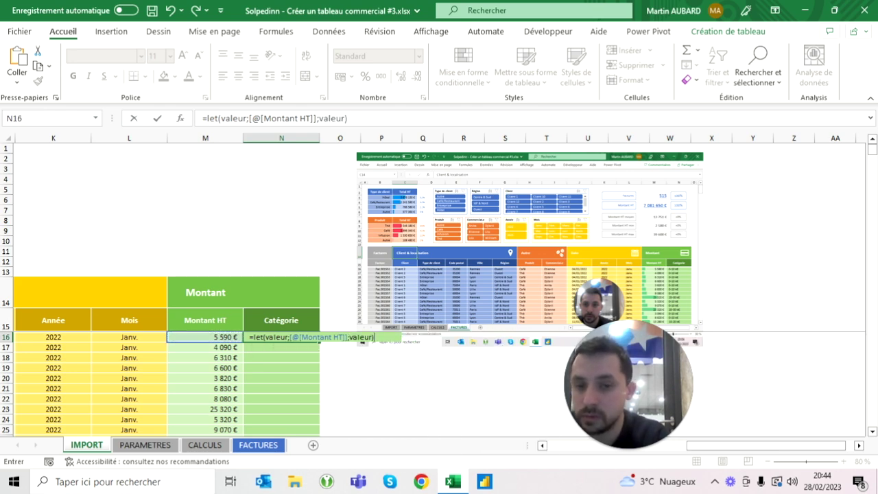
{"action": "key", "text": "ctrl+Return"}
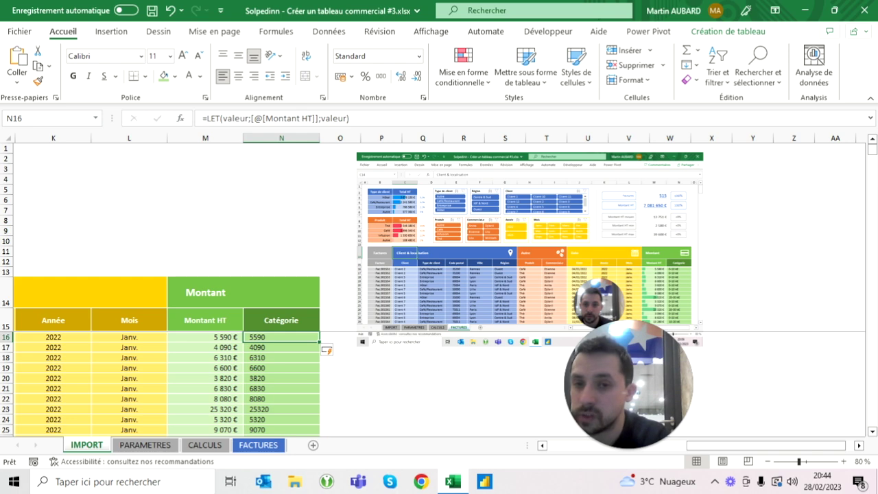
{"action": "left_click", "coordinate": [350, 118]}
{"action": "type", "text": "*2"}
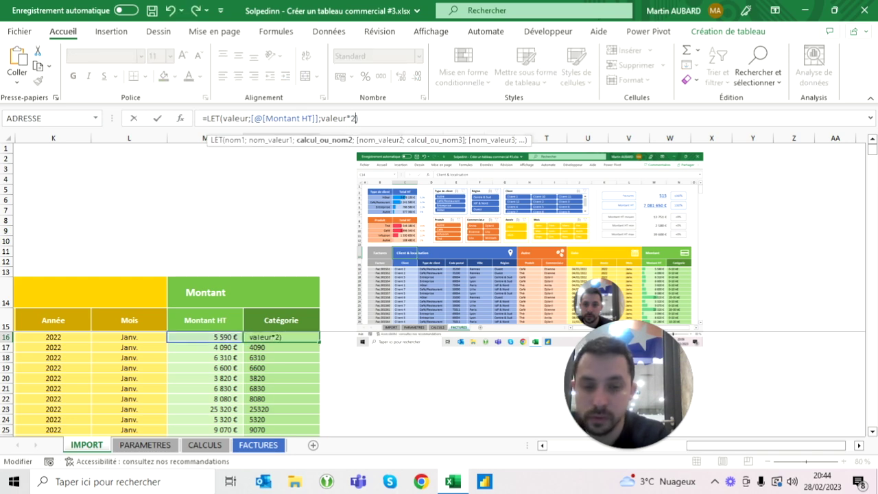
{"action": "key", "text": "ctrl+Return"}
Replace the test with a palier variable of 10000 and try returning palier*2
{"action": "key", "text": "F2"}
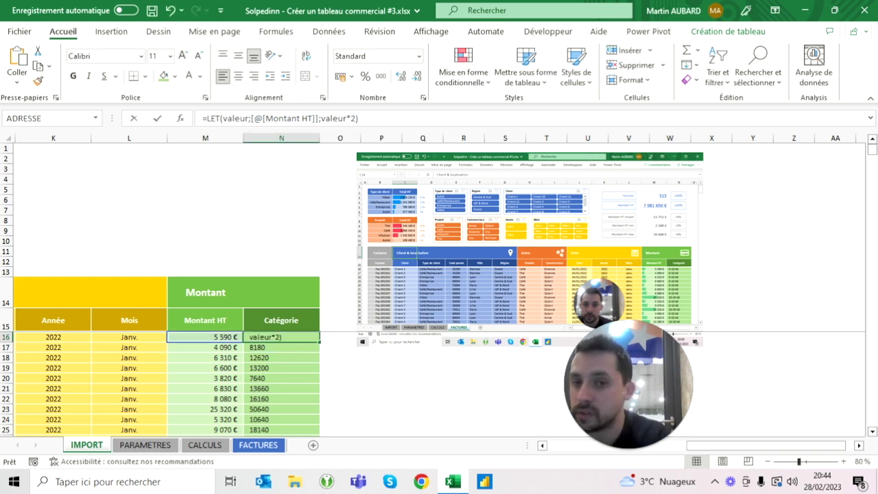
{"action": "key", "text": "BackSpace"}
{"action": "key", "text": "BackSpace"}
{"action": "key", "text": "BackSpace"}
{"action": "key", "text": "BackSpace"}
{"action": "key", "text": "BackSpace"}
{"action": "key", "text": "BackSpace"}
{"action": "key", "text": "BackSpace"}
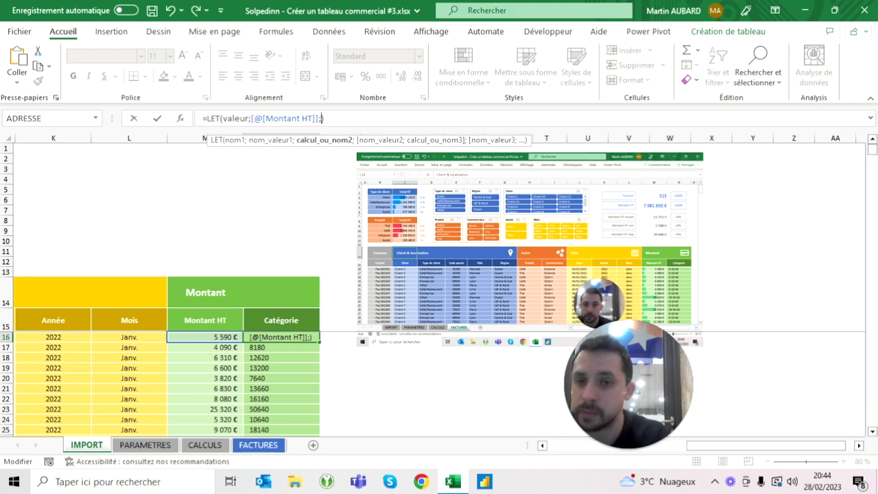
{"action": "type", "text": "palier"}
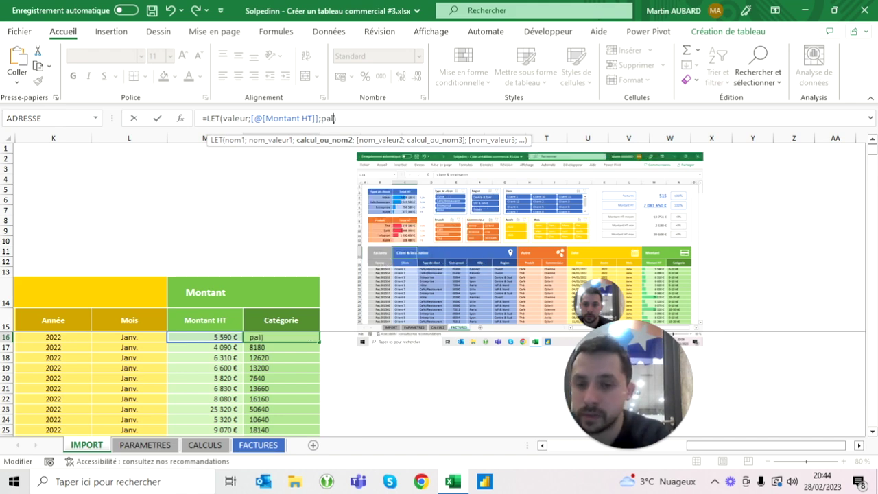
{"action": "type", "text": ";"}
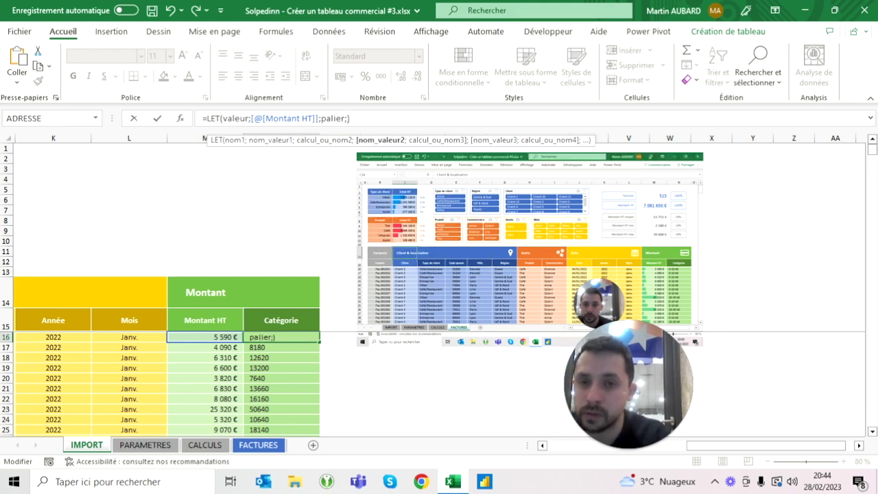
{"action": "type", "text": "10000;palier"}
{"action": "key", "text": "Return"}
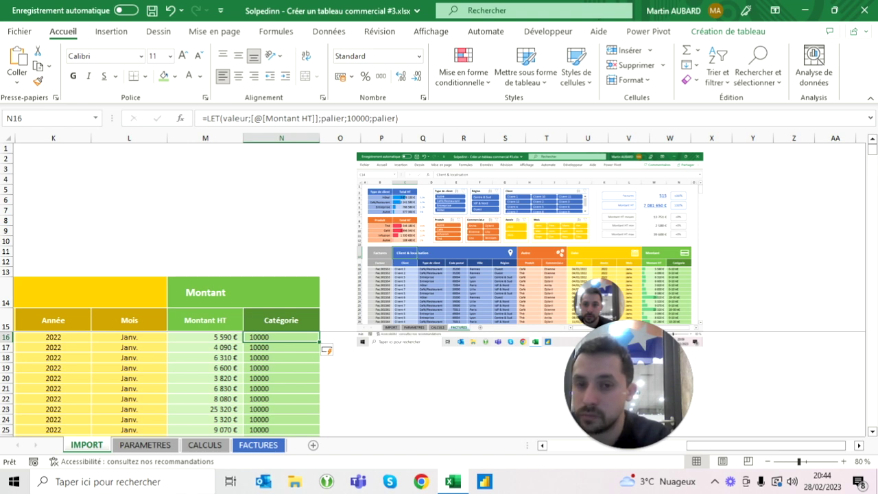
{"action": "key", "text": "F2"}
{"action": "key", "text": "Left"}
{"action": "type", "text": "*2"}
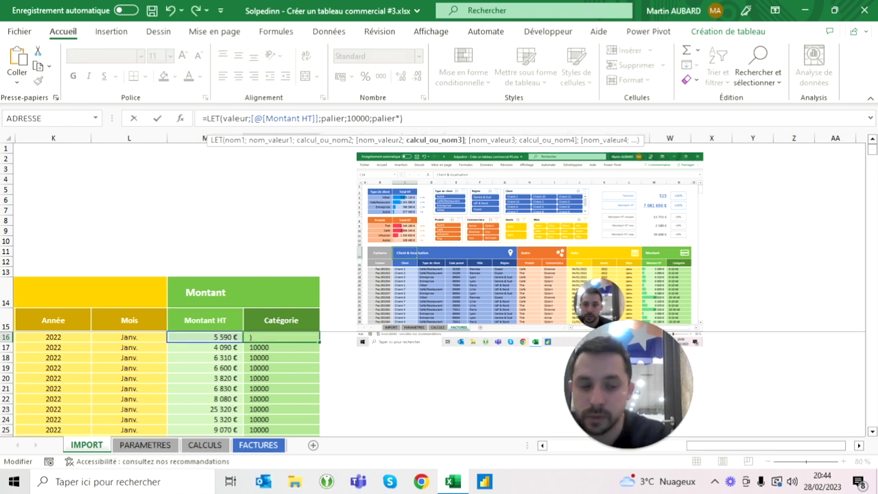
{"action": "key", "text": "Return"}
Delete the palier*2 test from the formula and expand the formula bar to several lines
{"action": "left_click", "coordinate": [281, 337]}
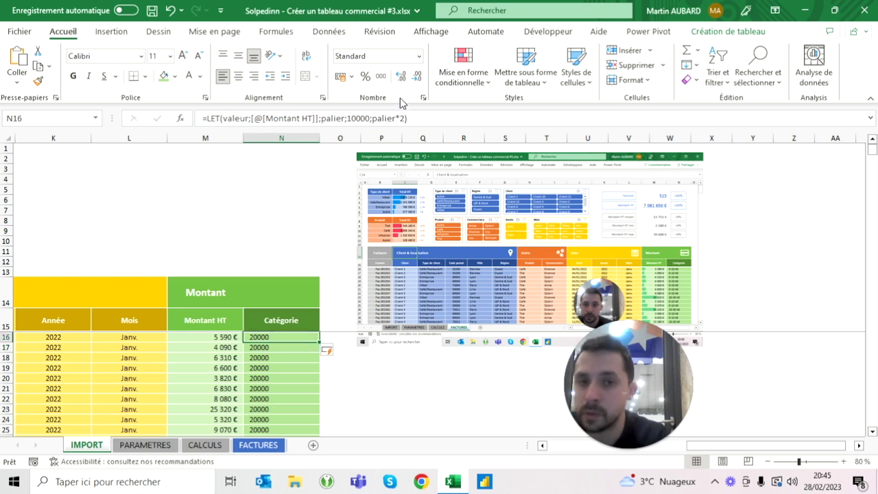
{"action": "key", "text": "F2"}
{"action": "key", "text": "BackSpace"}
{"action": "key", "text": "BackSpace"}
{"action": "key", "text": "BackSpace"}
{"action": "key", "text": "BackSpace"}
{"action": "key", "text": "BackSpace"}
{"action": "key", "text": "BackSpace"}
{"action": "left_click", "coordinate": [329, 118]}
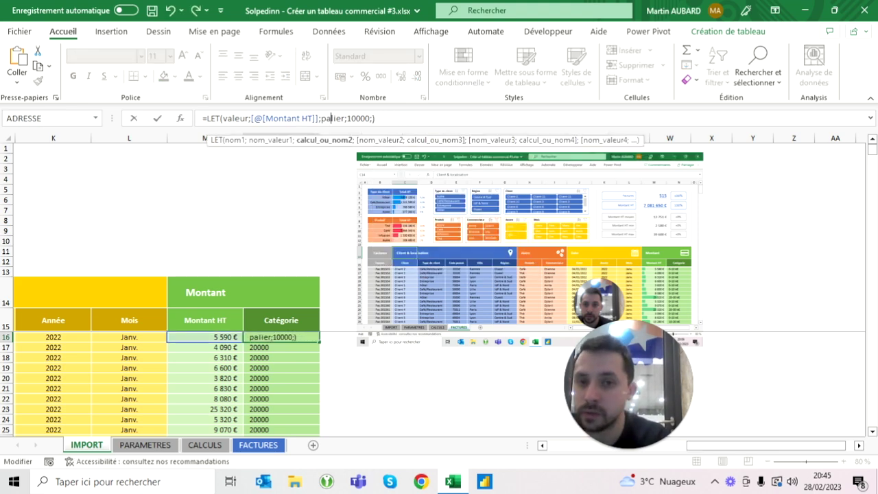
{"action": "left_click", "coordinate": [374, 118]}
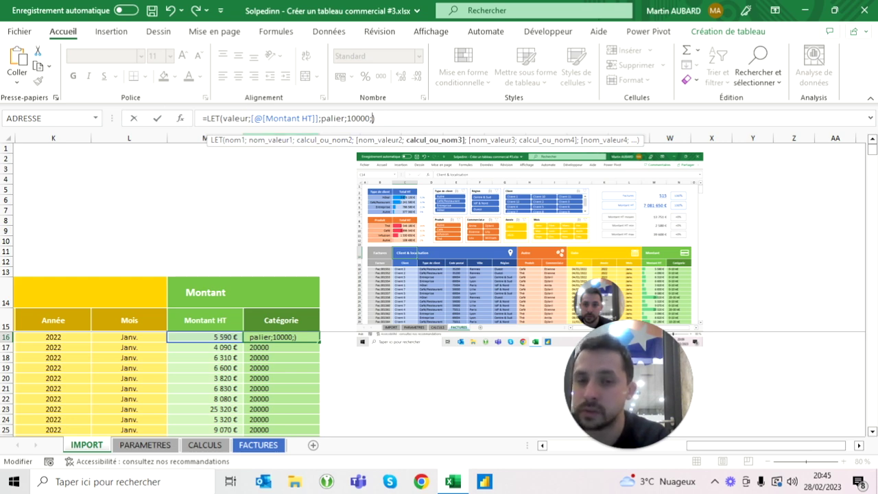
{"action": "left_click_drag", "start_coordinate": [400, 127], "coordinate": [400, 139]}
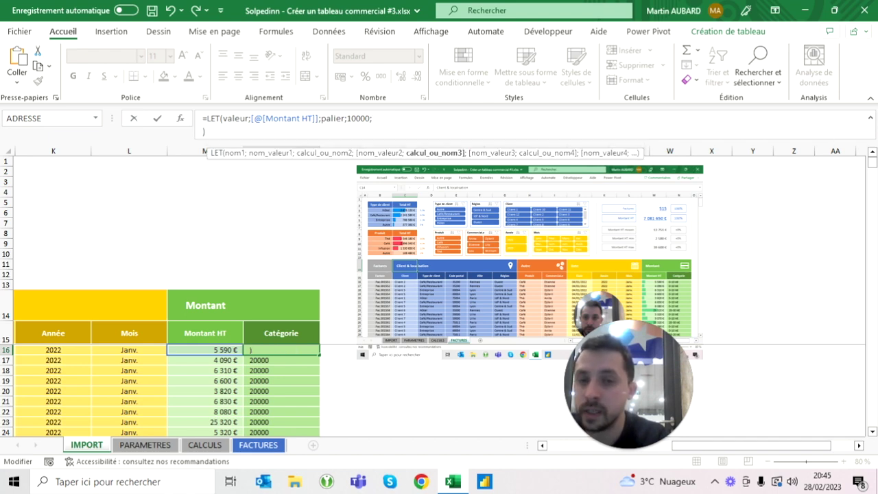
Make the LET formula return PLANCHER(valeur;palier), the amount rounded down to the 10000 step
{"action": "left_click_drag", "start_coordinate": [372, 118], "coordinate": [208, 118]}
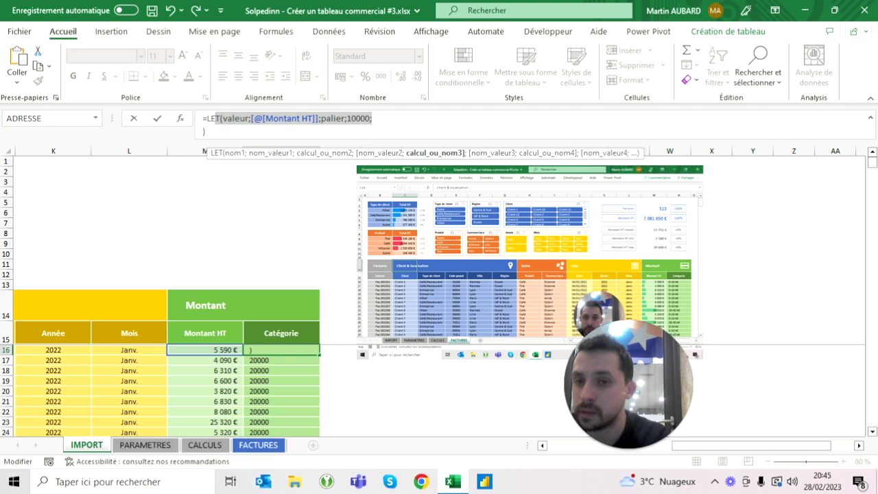
{"action": "left_click", "coordinate": [203, 131]}
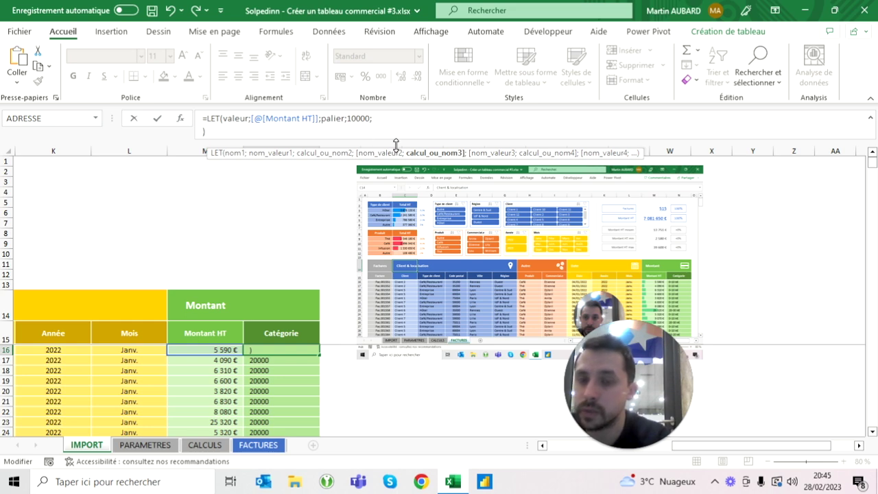
{"action": "type", "text": "plancher(valeur;pa"}
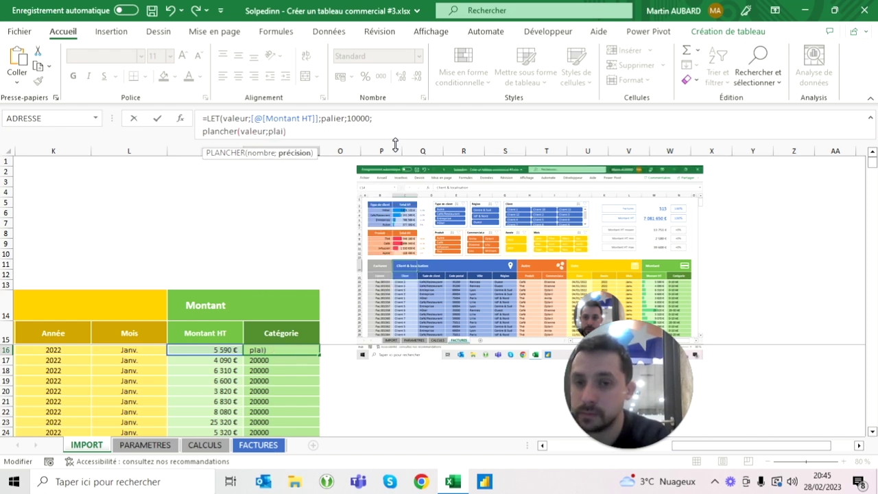
{"action": "type", "text": "lier"}
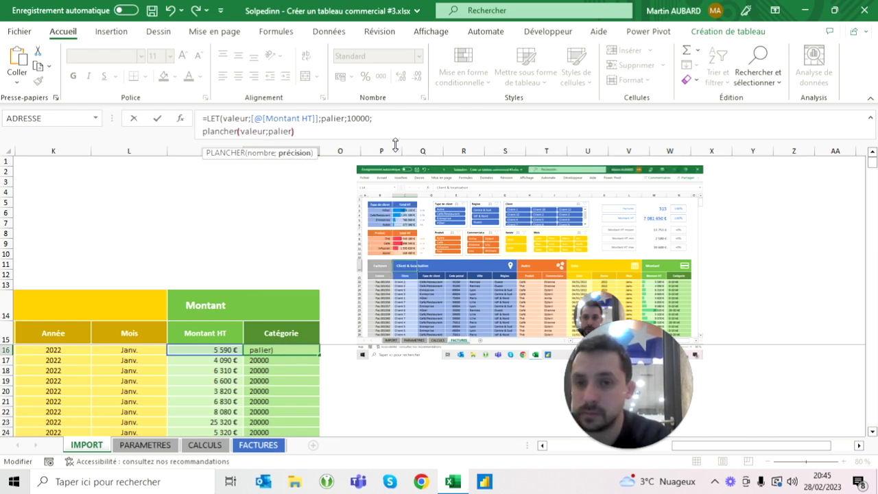
{"action": "key", "text": "Return"}
{"action": "key", "text": "Up"}
{"action": "key", "text": "Up"}
{"action": "key", "text": "Down"}
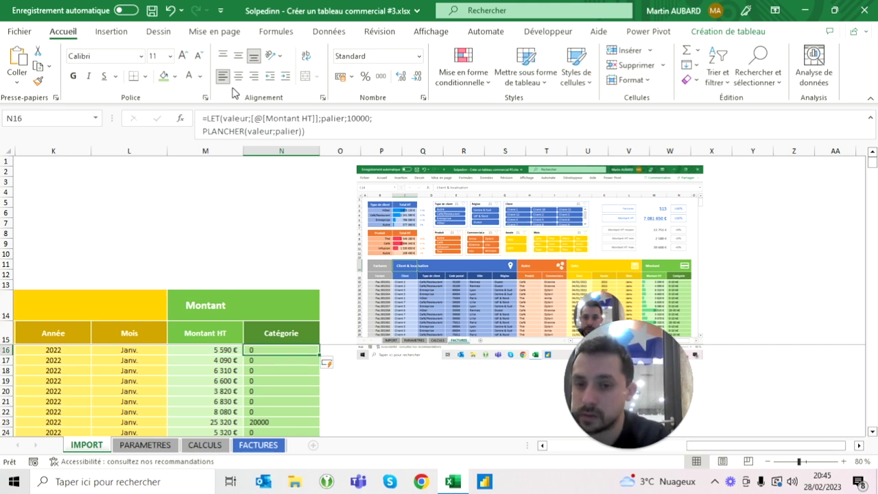
Divide the rounded amount by 1000 and append a dash to the result
{"action": "key", "text": "F2"}
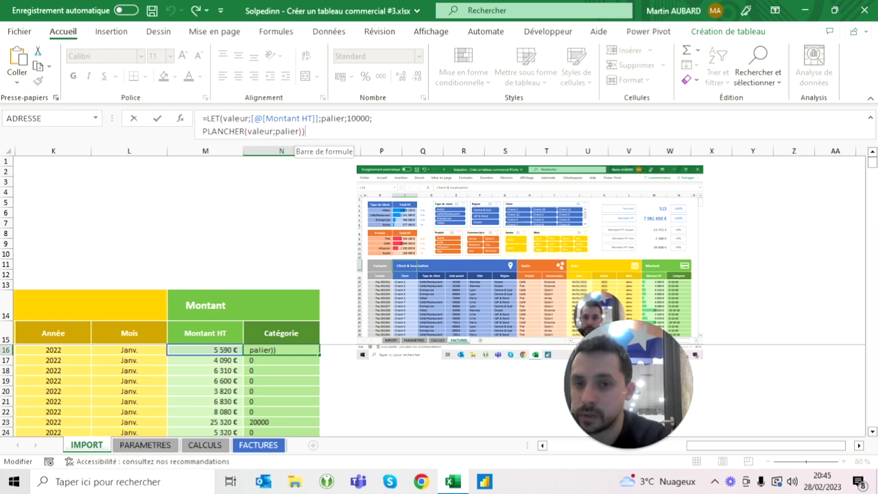
{"action": "key", "text": "Left"}
{"action": "type", "text": "/1000"}
{"action": "key", "text": "ctrl+Return"}
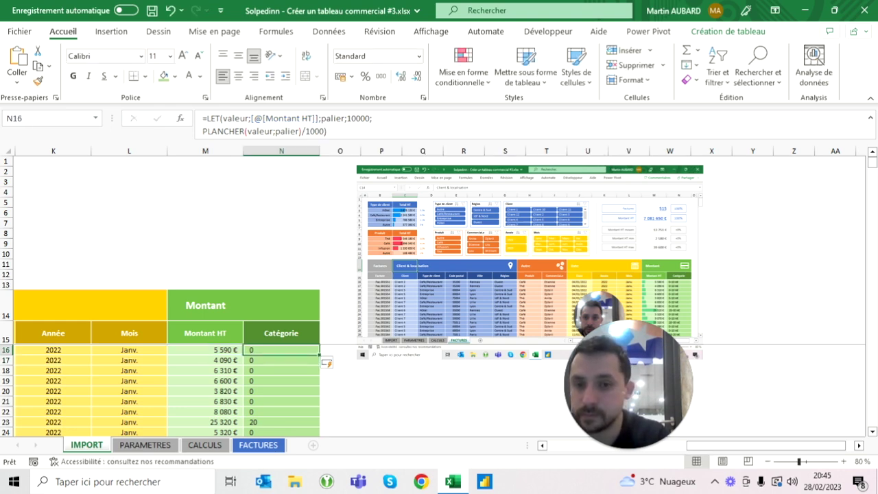
{"action": "key", "text": "F2"}
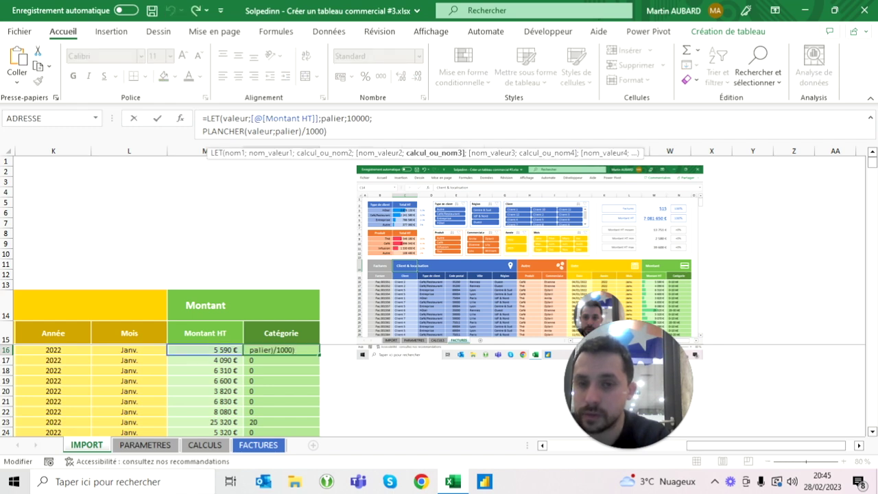
{"action": "type", "text": "&\""}
{"action": "type", "text": "-\""}
{"action": "key", "text": "ctrl+Return"}
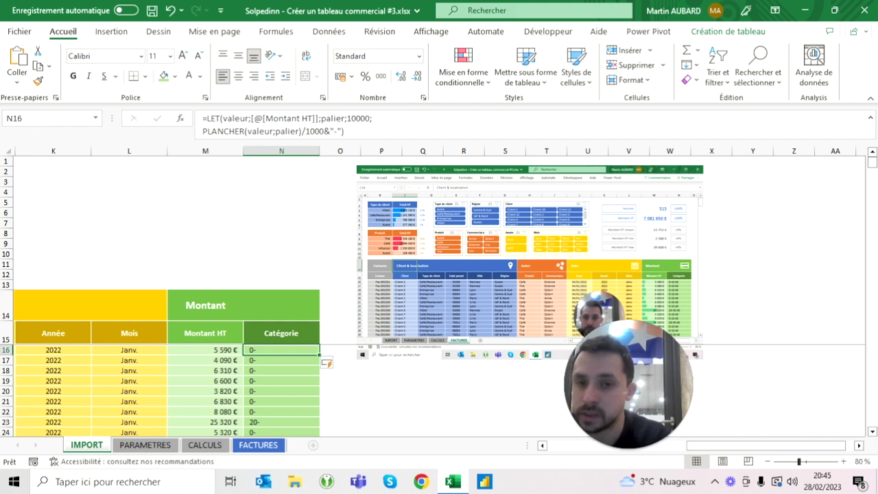
Add the upper bound PLANCHER(valeur;palier)/1000+10 to form range labels like 0-10
{"action": "key", "text": "F2"}
{"action": "key", "text": "Left"}
{"action": "type", "text": "&plancher("}
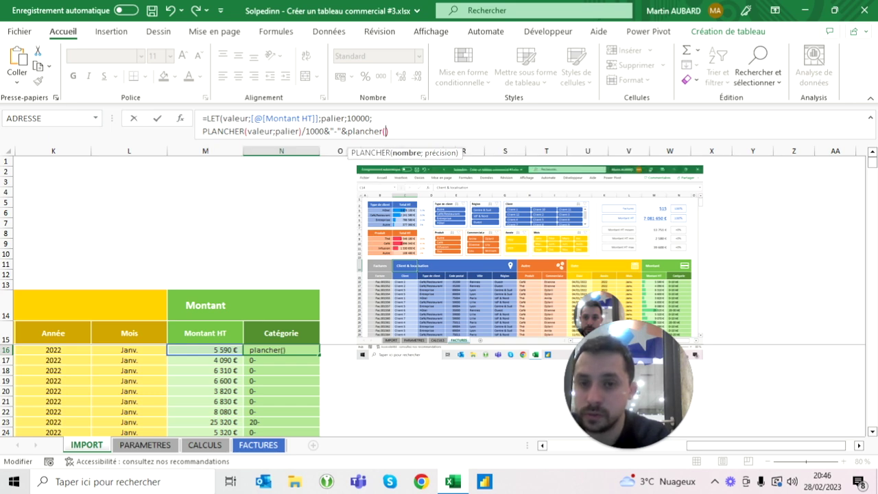
{"action": "type", "text": "valeur;palier)"}
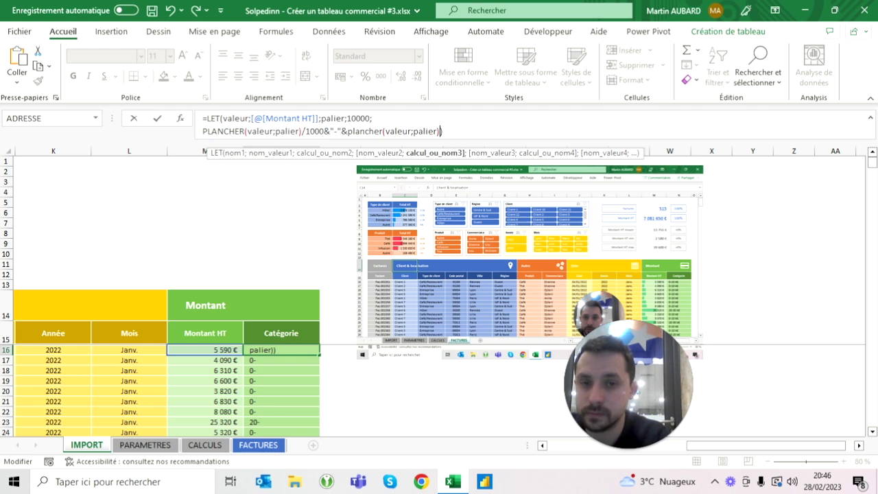
{"action": "type", "text": "/1000"}
{"action": "key", "text": "Return"}
{"action": "key", "text": "Up"}
{"action": "key", "text": "Up"}
{"action": "key", "text": "Down"}
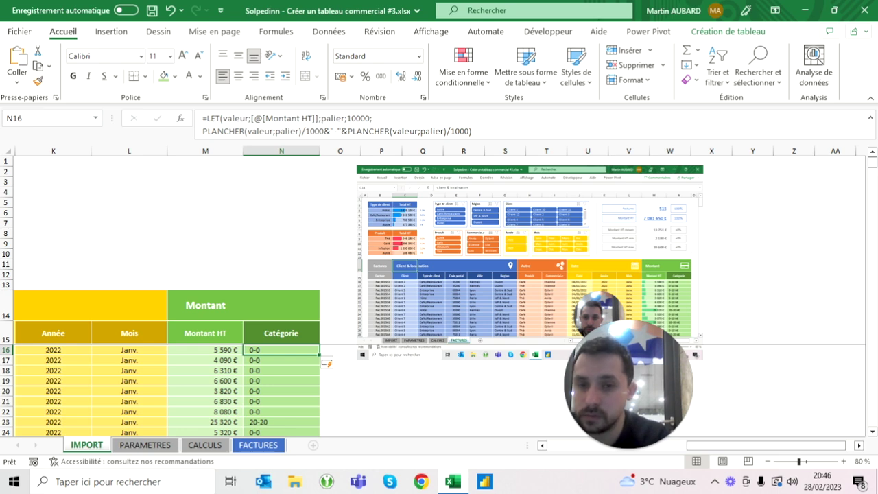
{"action": "key", "text": "F2"}
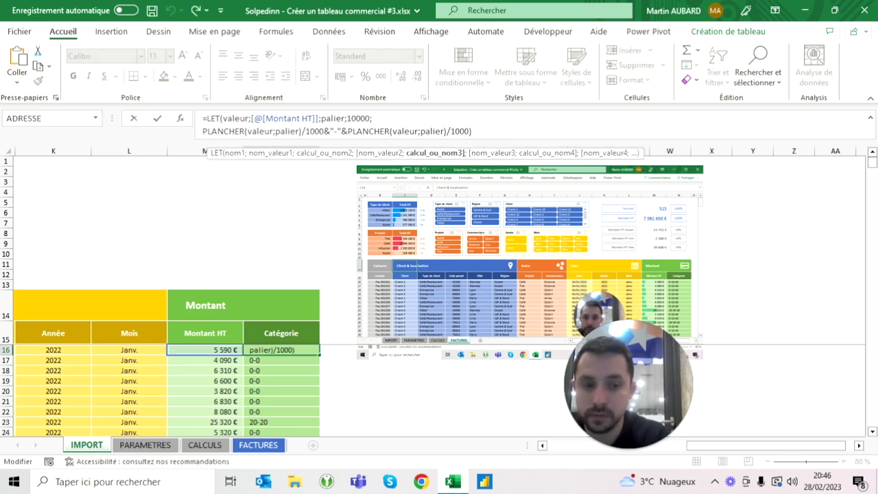
{"action": "type", "text": "+10"}
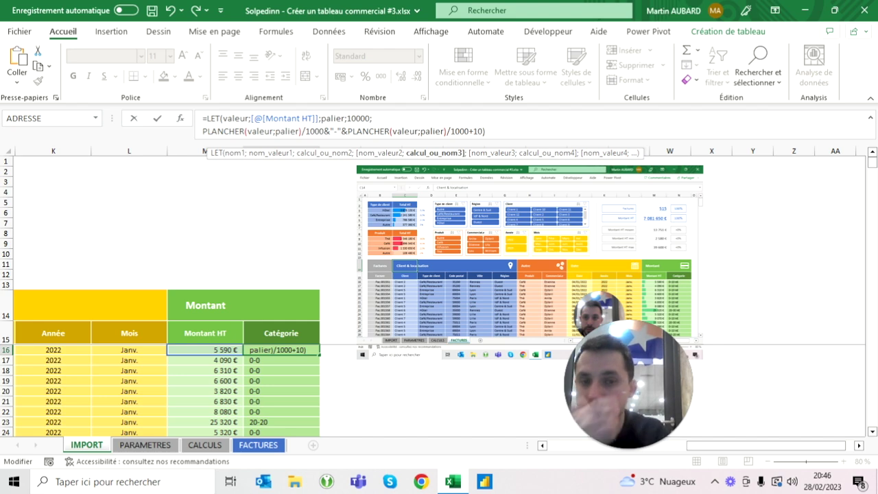
{"action": "key", "text": "Return"}
Append a " k€" unit suffix to the Catégorie formula in N16
{"action": "left_click", "coordinate": [282, 349]}
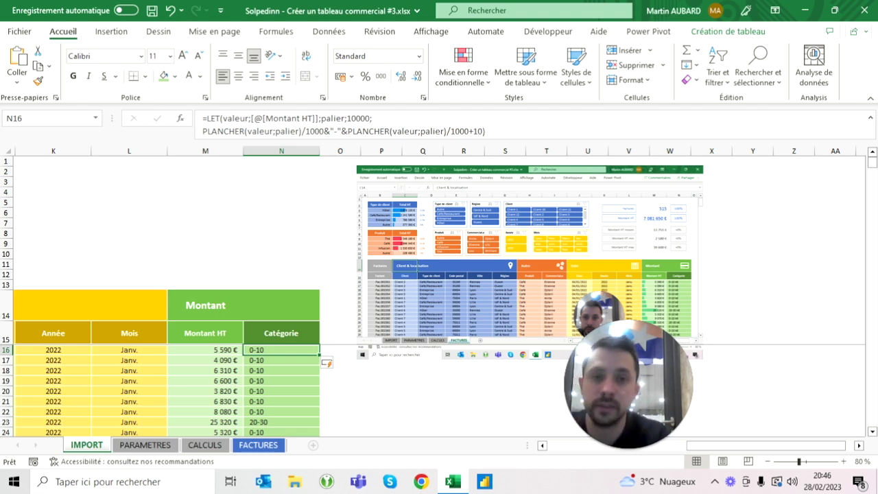
{"action": "left_click", "coordinate": [484, 131]}
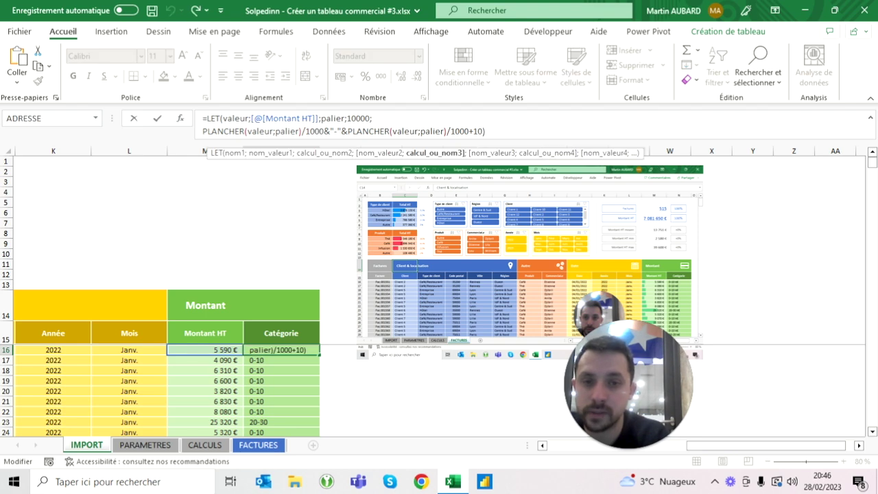
{"action": "type", "text": "&\" \""}
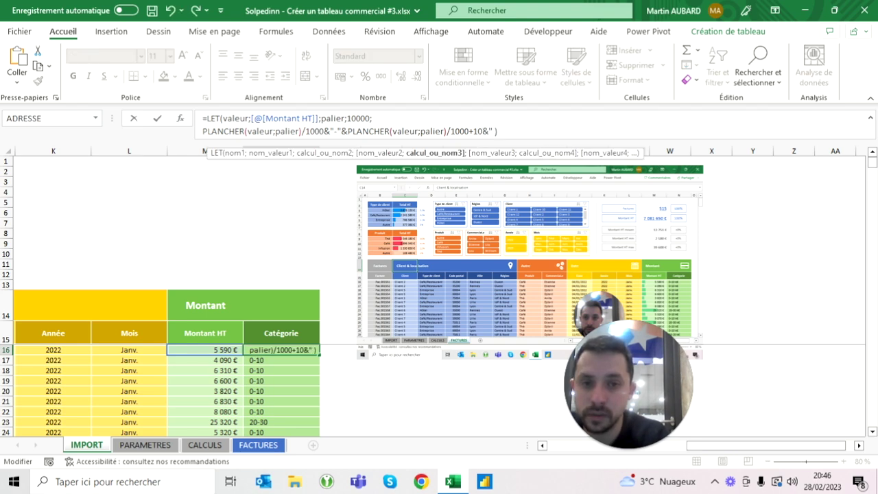
{"action": "type", "text": "k€"}
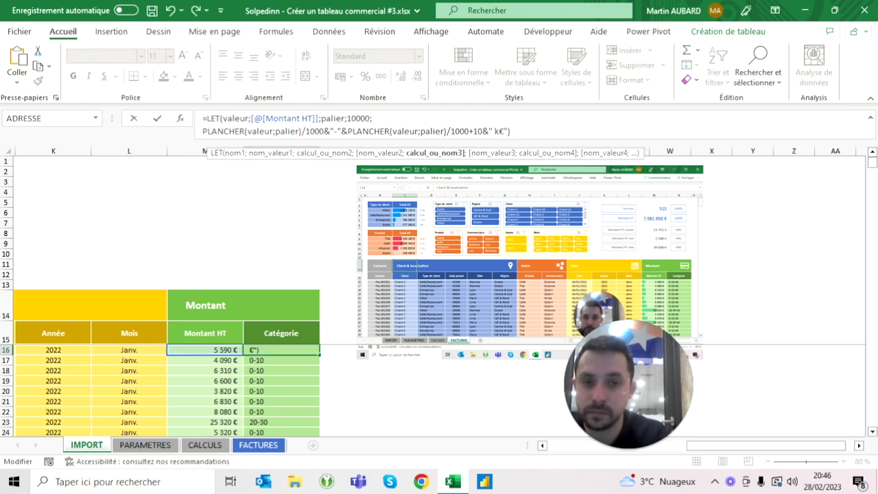
{"action": "key", "text": "ctrl+Return"}
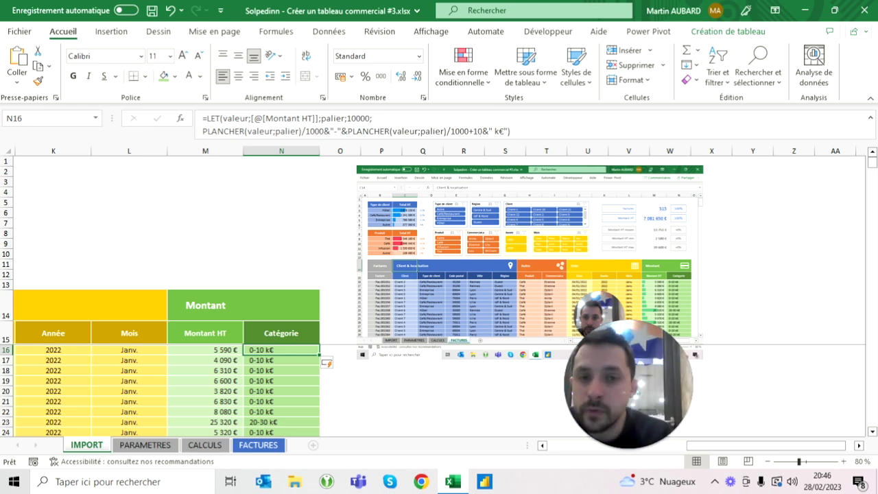
Review the LET formula's variable definitions and PLANCHER calculation, then collapse the formula bar
{"action": "left_click", "coordinate": [372, 118]}
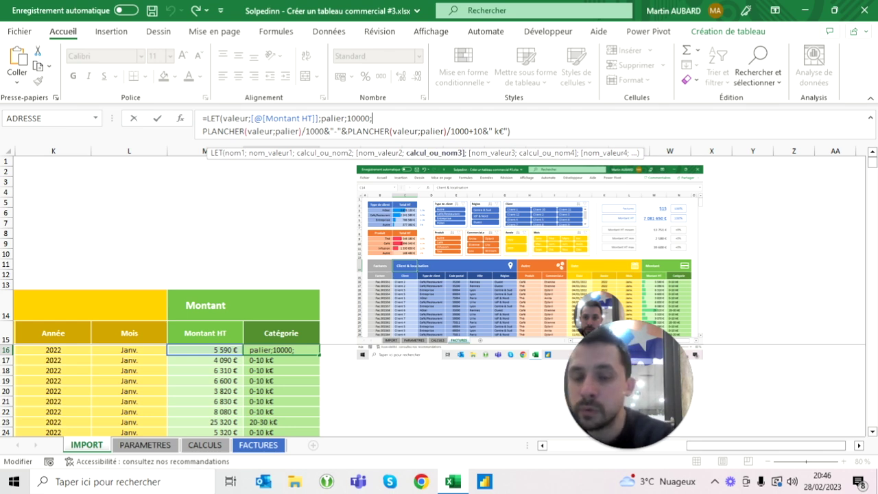
{"action": "left_click", "coordinate": [260, 118]}
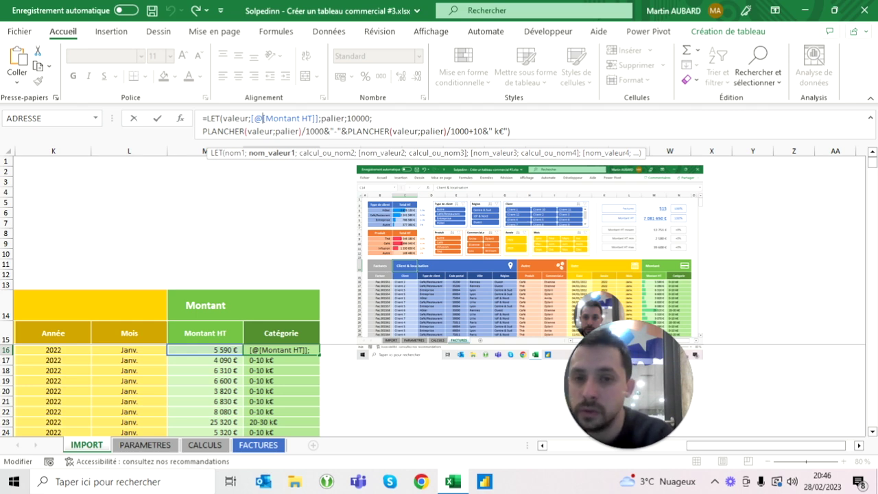
{"action": "left_click_drag", "start_coordinate": [203, 130], "coordinate": [511, 131]}
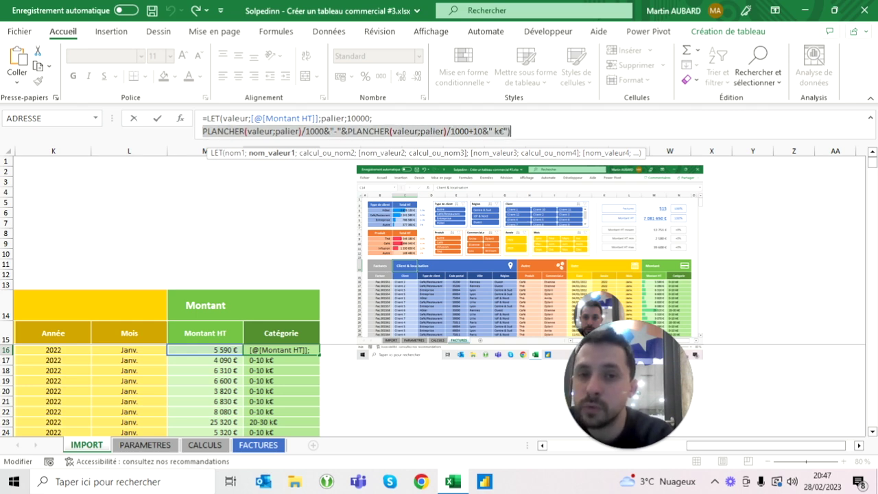
{"action": "left_click_drag", "start_coordinate": [203, 118], "coordinate": [407, 114]}
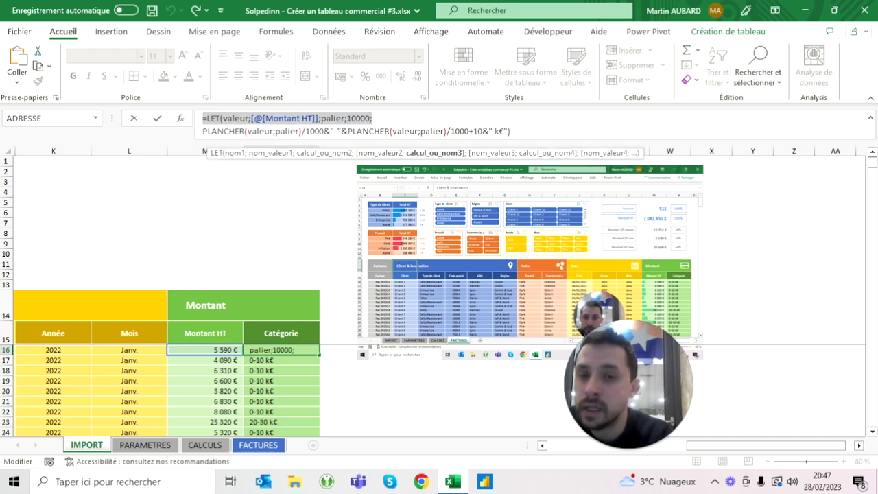
{"action": "left_click", "coordinate": [373, 118]}
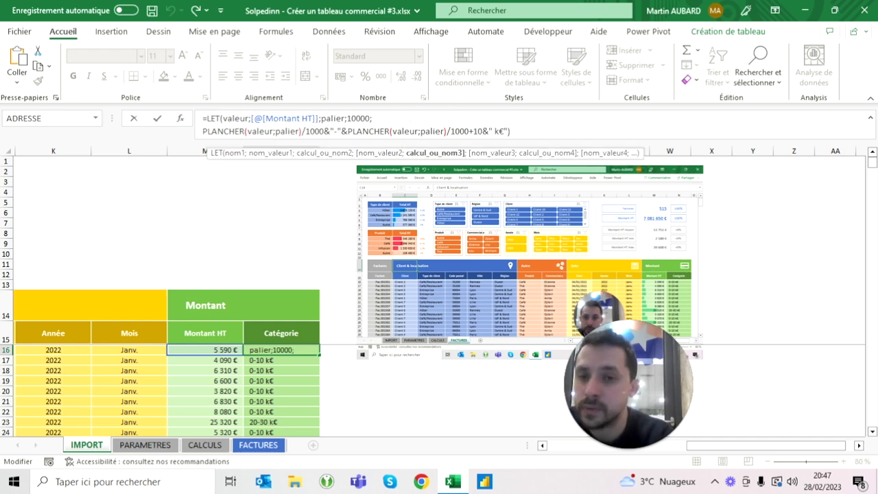
{"action": "left_click_drag", "start_coordinate": [203, 131], "coordinate": [511, 132]}
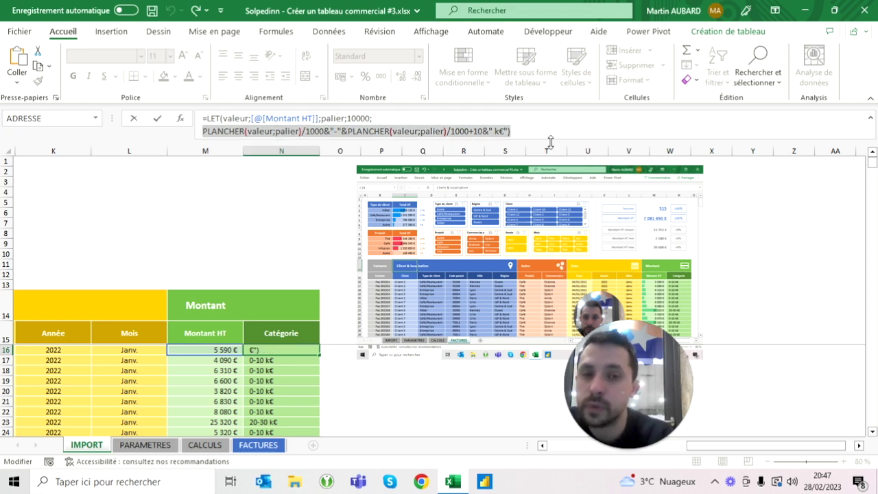
{"action": "left_click", "coordinate": [551, 137]}
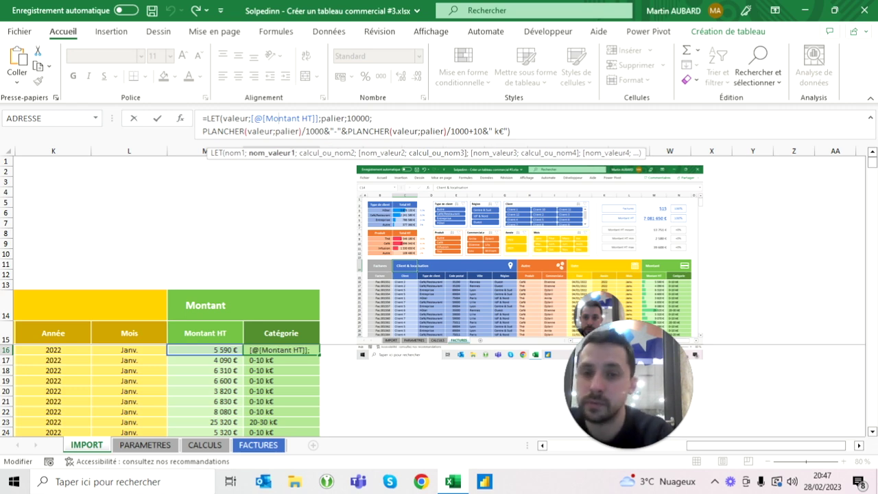
{"action": "key", "text": "ctrl+Return"}
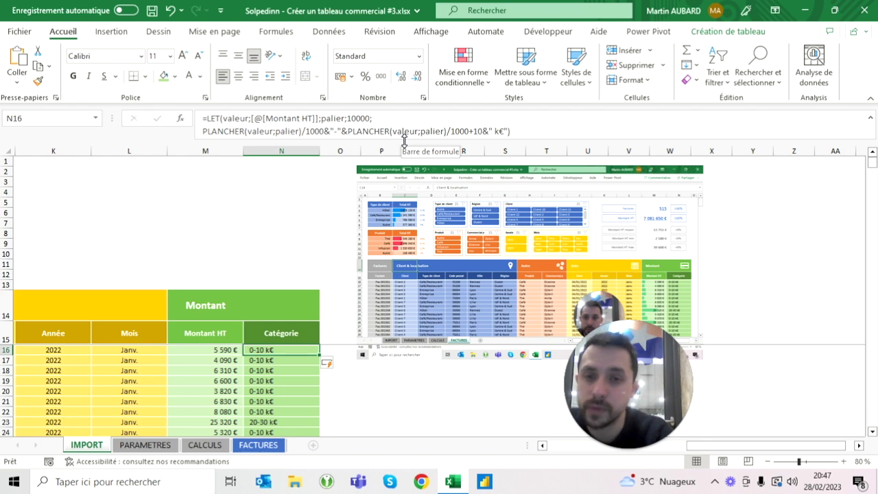
{"action": "left_click_drag", "start_coordinate": [405, 141], "coordinate": [405, 128]}
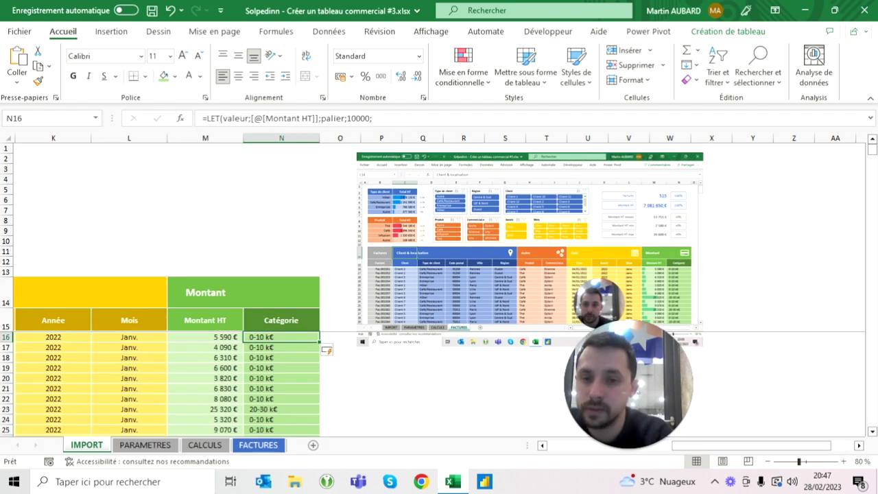
Left-align the Montant group heading in M14
{"action": "key", "text": "ctrl+Left"}
{"action": "key", "text": "Right"}
{"action": "key", "text": "Right"}
{"action": "key", "text": "Right"}
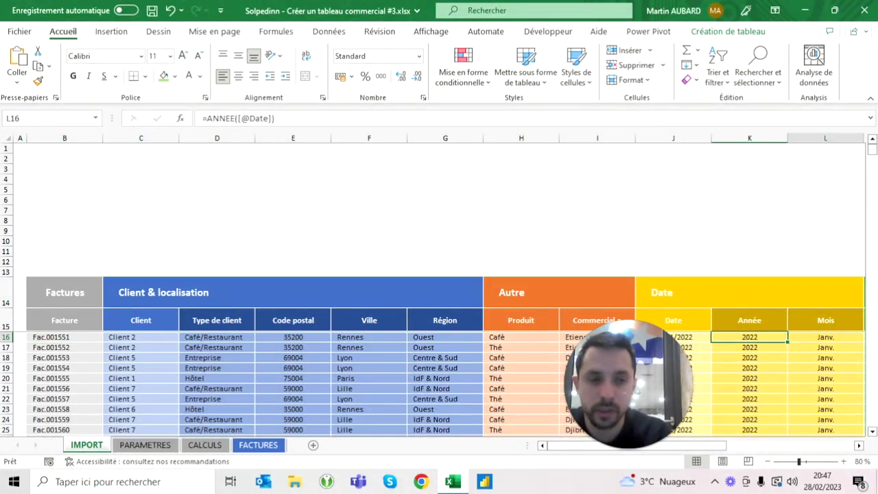
{"action": "key", "text": "Right"}
{"action": "key", "text": "Right"}
{"action": "key", "text": "Right"}
{"action": "key", "text": "Left"}
{"action": "key", "text": "Right"}
{"action": "key", "text": "Right"}
{"action": "key", "text": "Right"}
{"action": "key", "text": "Right"}
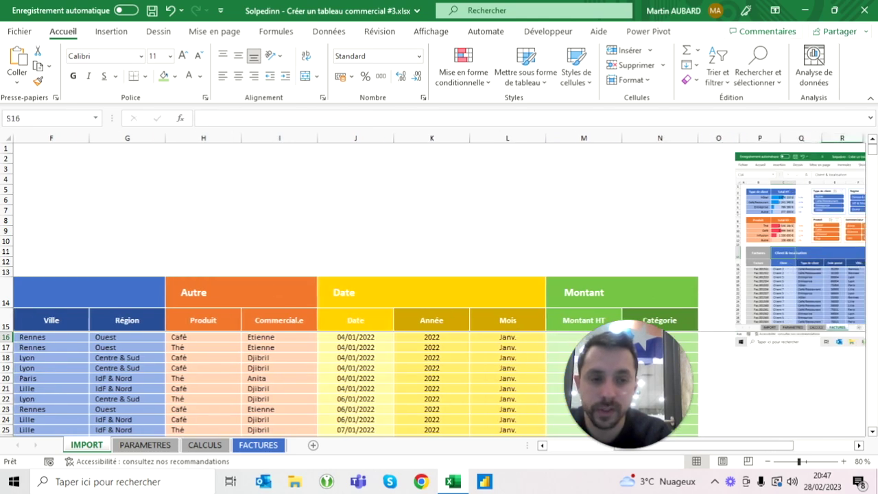
{"action": "key", "text": "Right"}
{"action": "key", "text": "Right"}
{"action": "key", "text": "Right"}
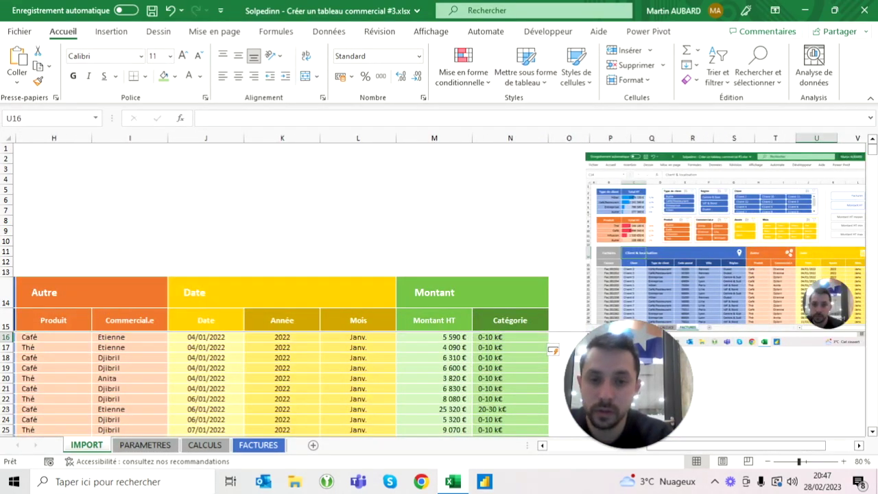
{"action": "left_click", "coordinate": [434, 292]}
{"action": "left_click", "coordinate": [222, 76]}
{"action": "left_click", "coordinate": [287, 77]}
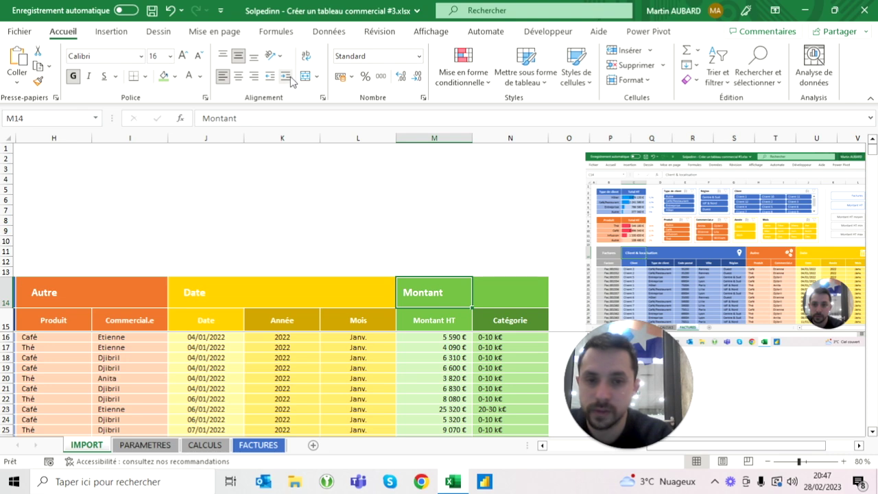
Increase the Montant heading's indent by one step
{"action": "left_click", "coordinate": [287, 77]}
{"action": "left_click", "coordinate": [286, 77]}
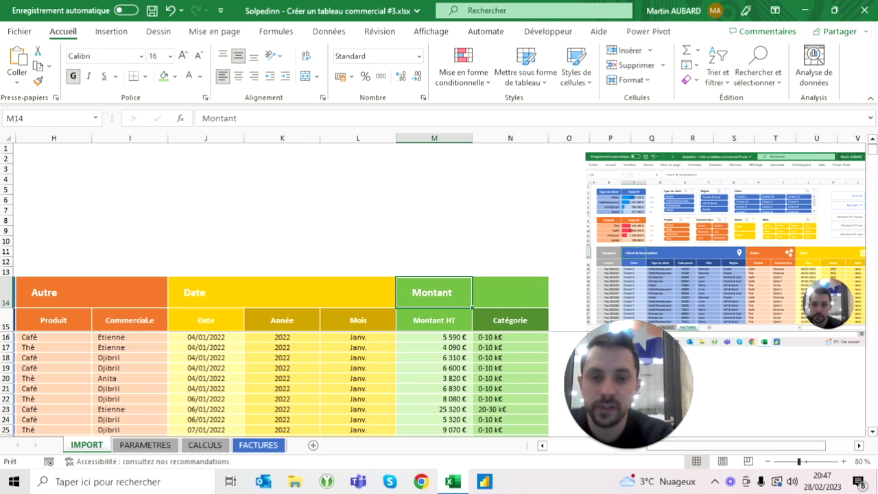
{"action": "scroll", "coordinate": [439, 343], "scroll_direction": "left", "scroll_amount": 5}
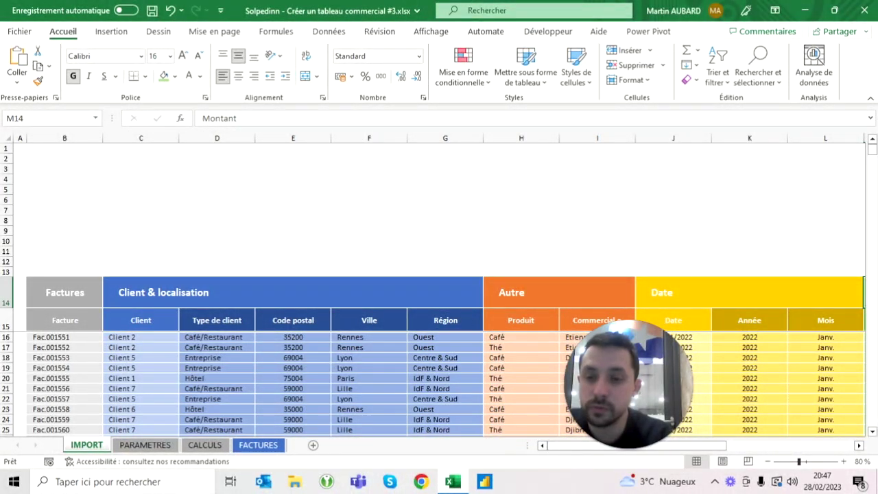
{"action": "scroll", "coordinate": [439, 343], "scroll_direction": "right", "scroll_amount": 2}
{"action": "scroll", "coordinate": [439, 343], "scroll_direction": "right", "scroll_amount": 4}
Compare with the FACTURES sheet headers, then select the IMPORT table's columns B to N
{"action": "left_click", "coordinate": [259, 447]}
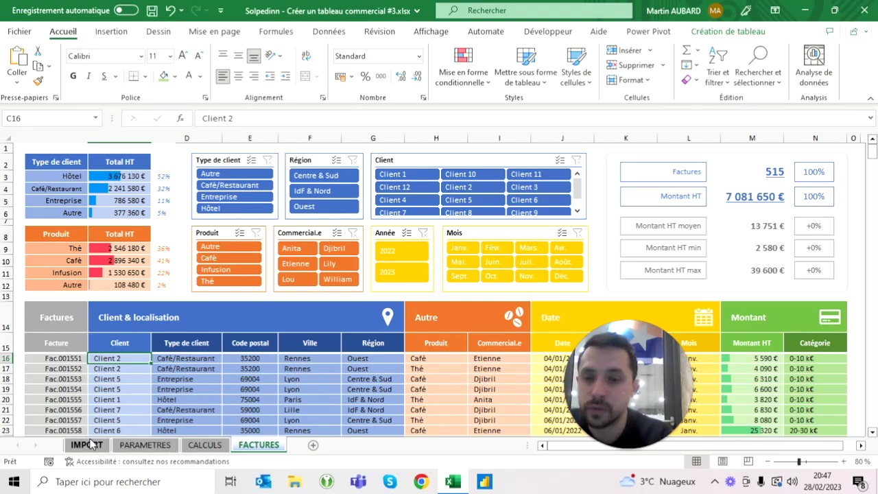
{"action": "left_click", "coordinate": [88, 444]}
{"action": "scroll", "coordinate": [439, 343], "scroll_direction": "left", "scroll_amount": 3}
{"action": "scroll", "coordinate": [439, 343], "scroll_direction": "left", "scroll_amount": 3}
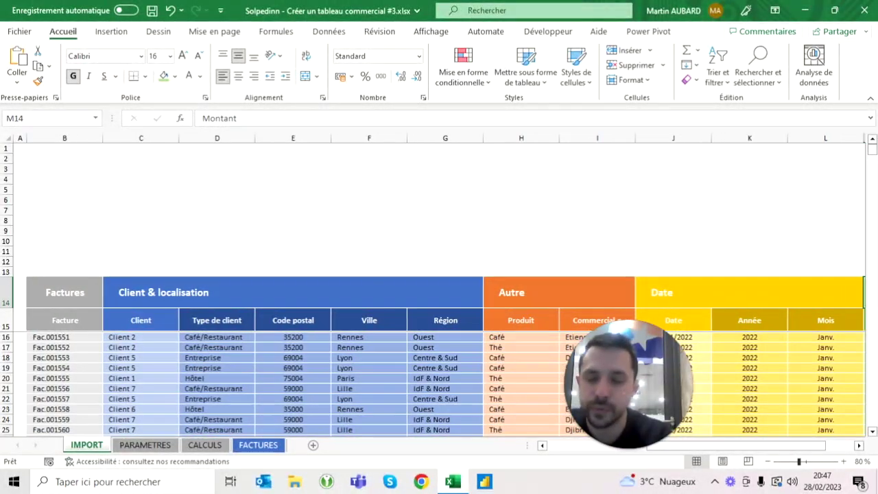
{"action": "key", "text": "ctrl+a"}
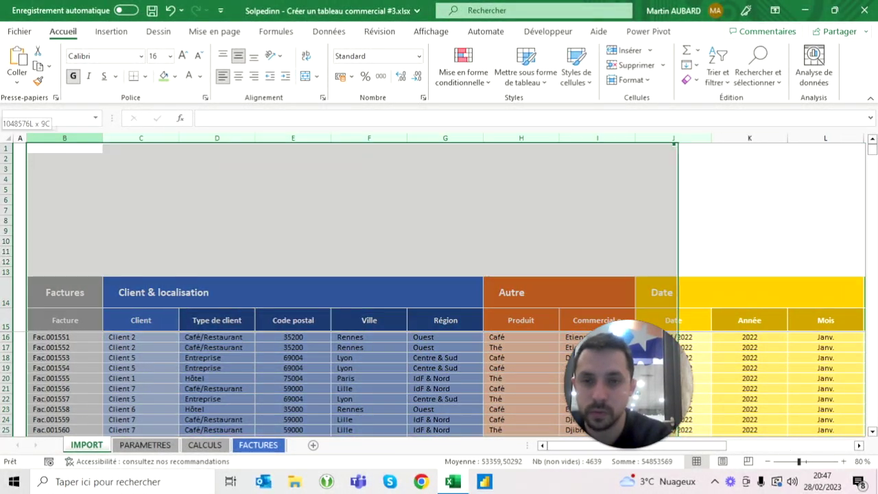
Set columns B through N to an exact column width of 16,5
{"action": "scroll", "coordinate": [439, 343], "scroll_direction": "right", "scroll_amount": 3}
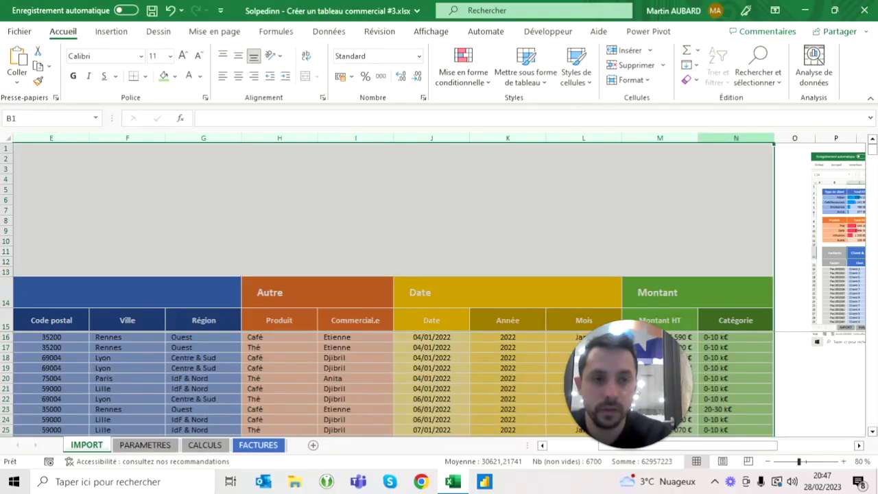
{"action": "left_click_drag", "start_coordinate": [698, 138], "coordinate": [701, 138]}
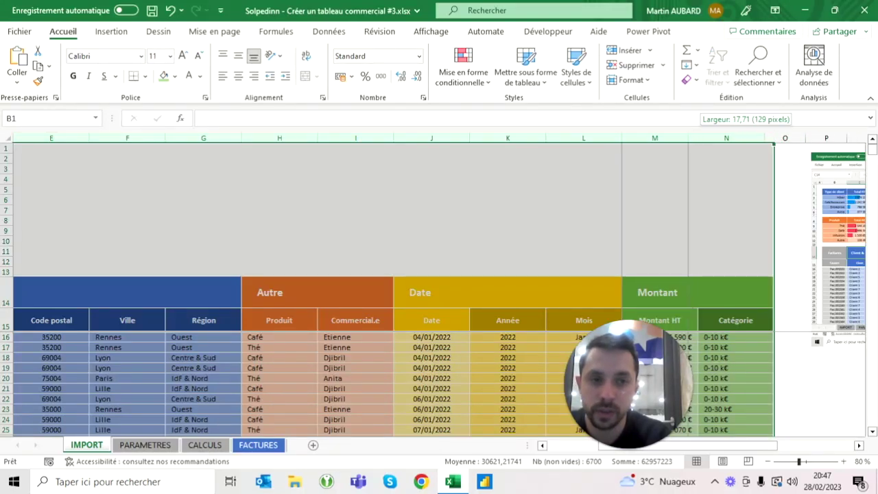
{"action": "left_click_drag", "start_coordinate": [701, 138], "coordinate": [686, 138]}
{"action": "scroll", "coordinate": [439, 343], "scroll_direction": "left", "scroll_amount": 4}
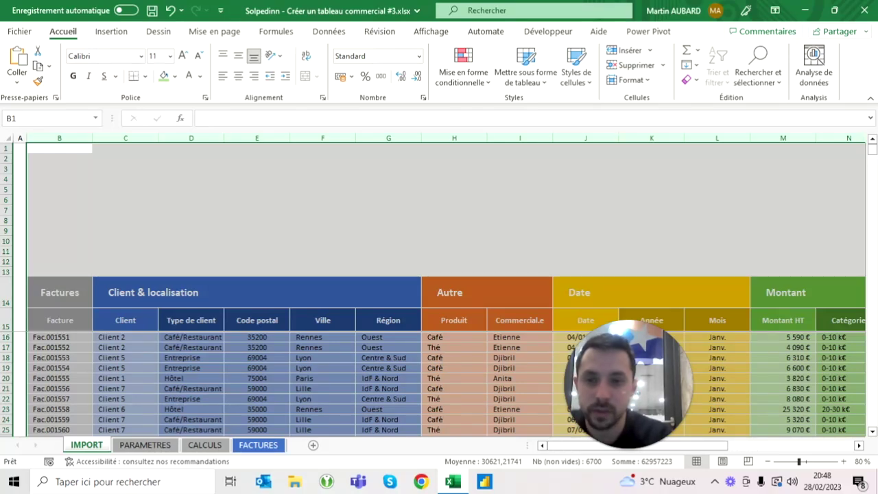
{"action": "left_click_drag", "start_coordinate": [619, 138], "coordinate": [613, 138]}
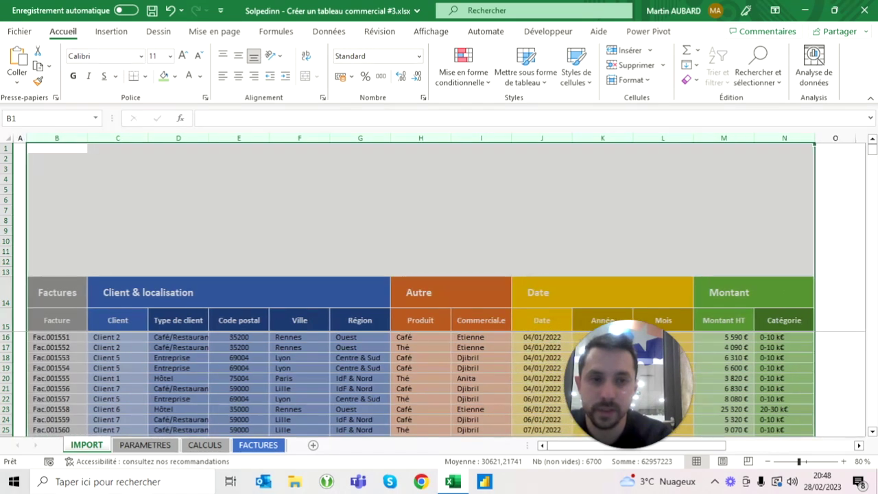
{"action": "right_click", "coordinate": [655, 139]}
{"action": "left_click", "coordinate": [707, 344]}
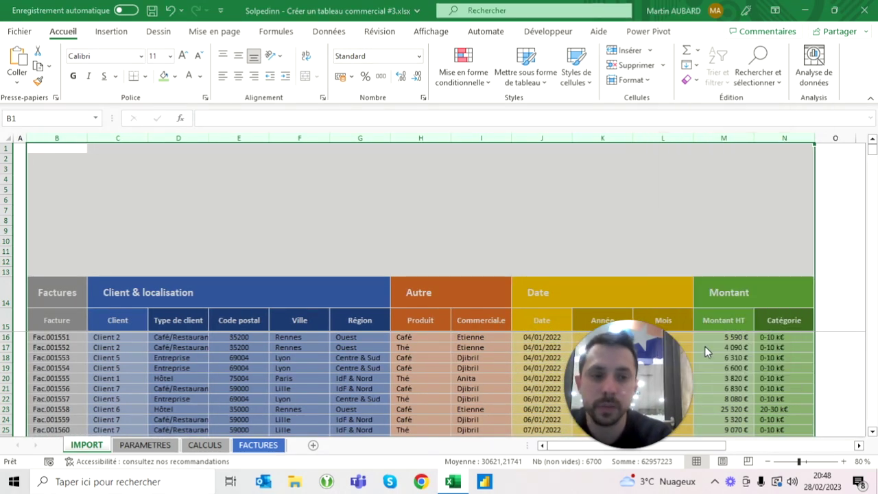
{"action": "type", "text": "16"}
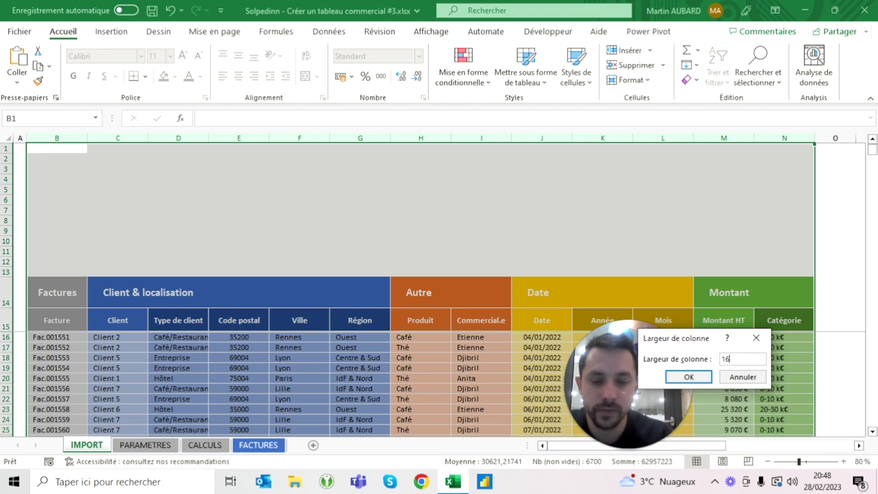
{"action": "type", "text": "5"}
{"action": "left_click", "coordinate": [688, 377]}
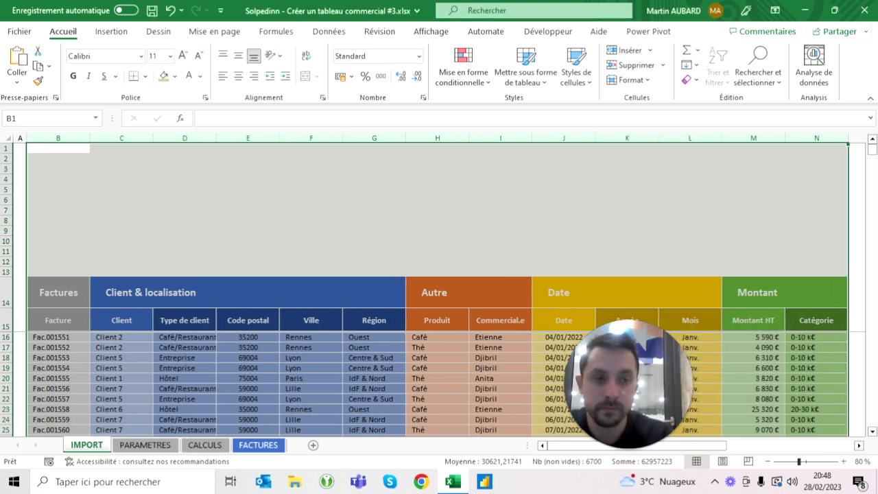
{"action": "left_click", "coordinate": [563, 240]}
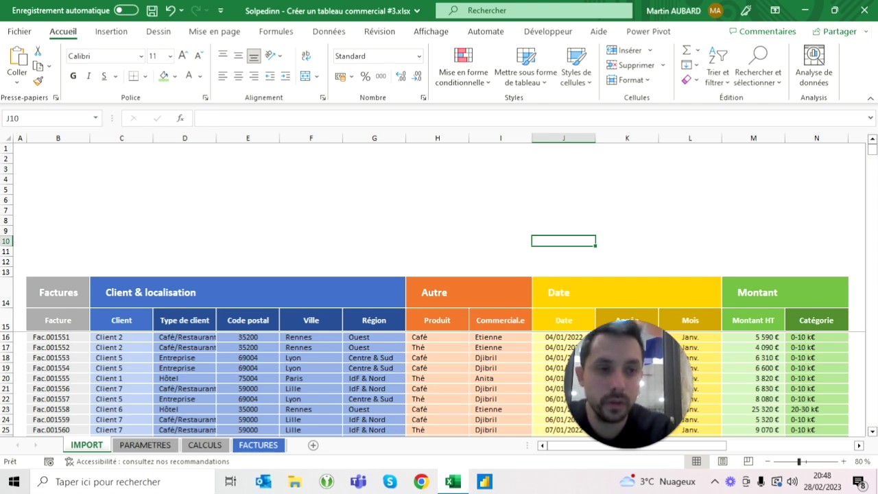
{"action": "right_click", "coordinate": [856, 137]}
{"action": "left_click", "coordinate": [769, 339]}
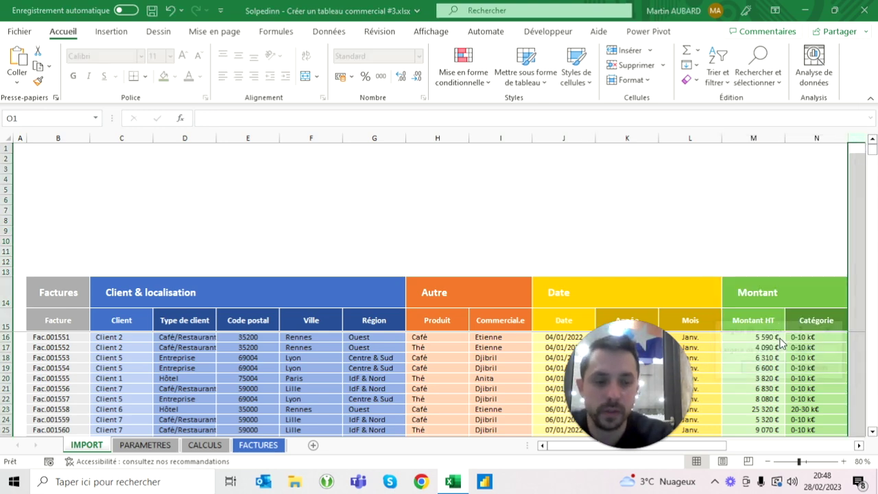
{"action": "type", "text": "1"}
{"action": "key", "text": "Return"}
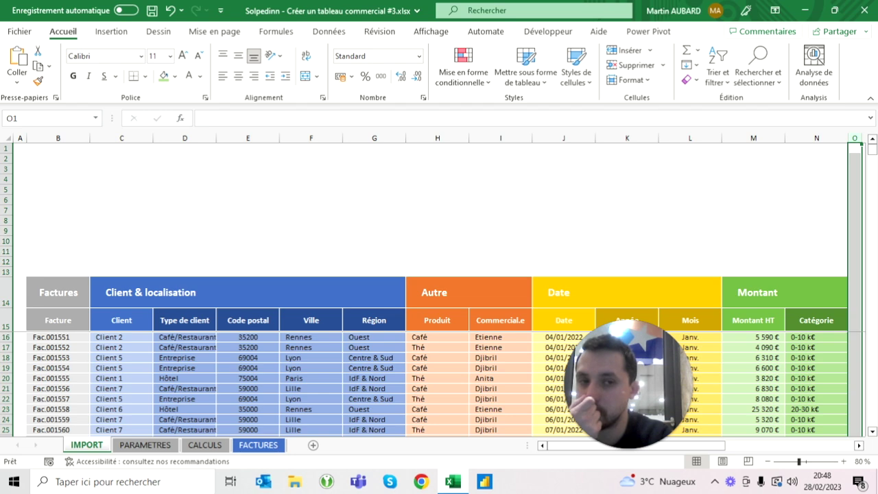
{"action": "left_click", "coordinate": [627, 200]}
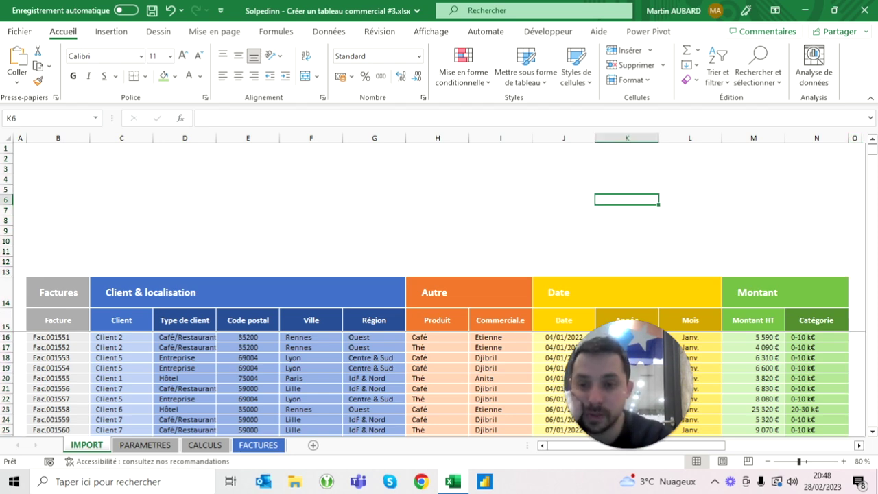
{"action": "left_click_drag", "start_coordinate": [121, 319], "coordinate": [374, 319]}
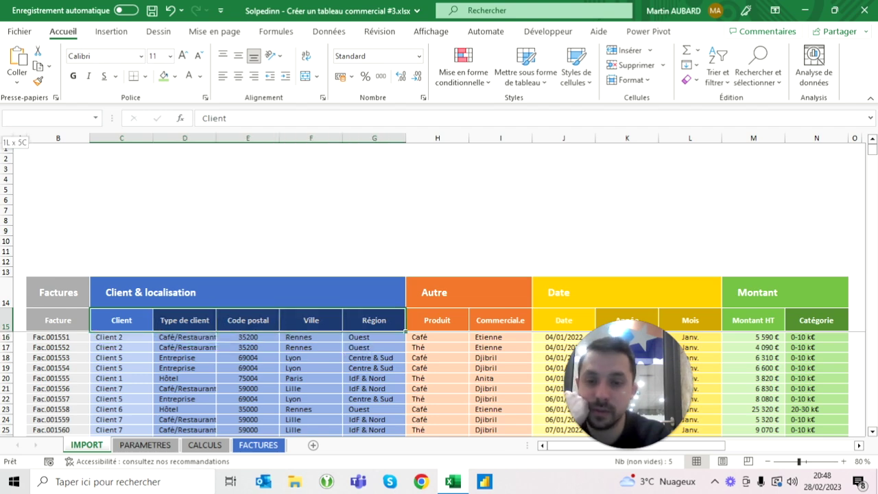
{"action": "left_click_drag", "start_coordinate": [121, 292], "coordinate": [374, 320]}
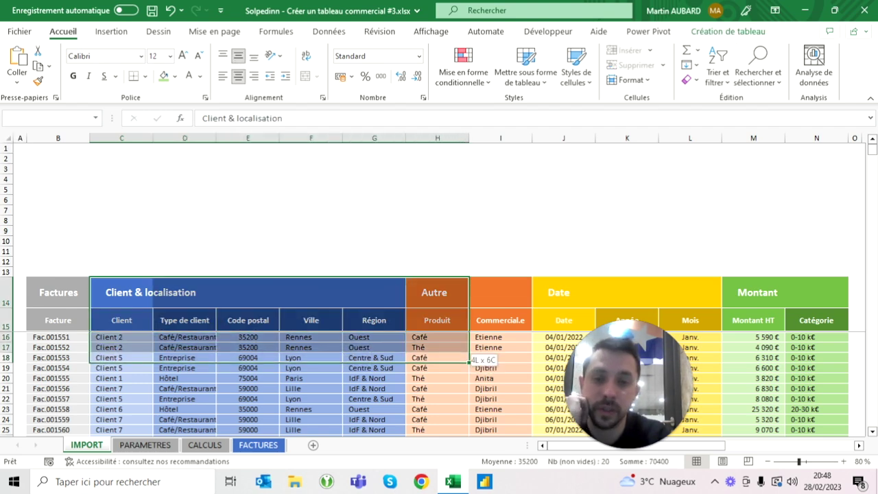
{"action": "left_click_drag", "start_coordinate": [437, 292], "coordinate": [500, 320]}
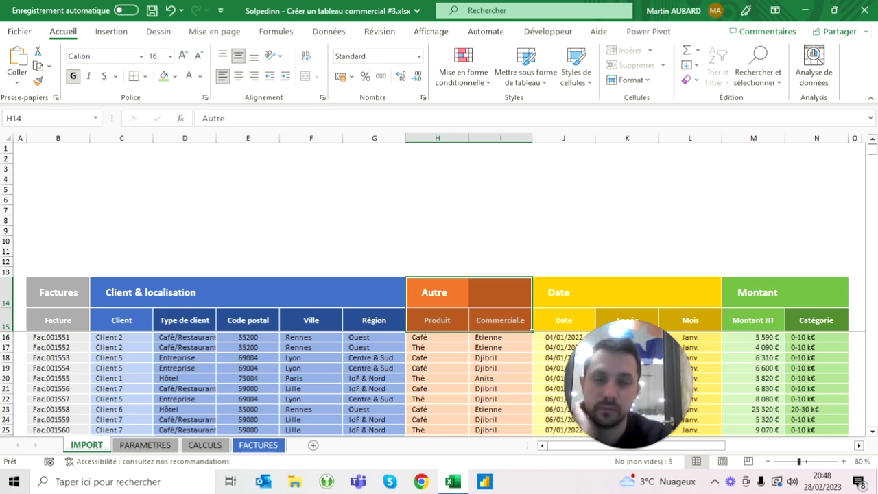
{"action": "left_click_drag", "start_coordinate": [563, 292], "coordinate": [690, 320]}
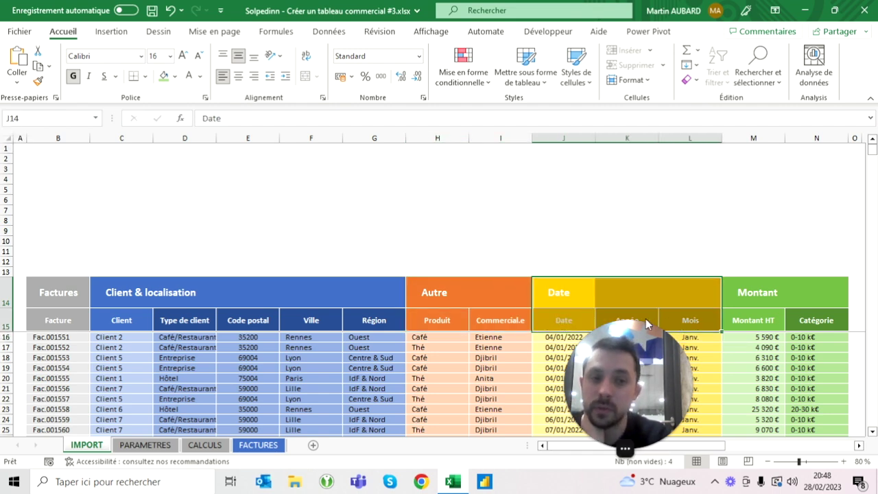
{"action": "left_click", "coordinate": [757, 293]}
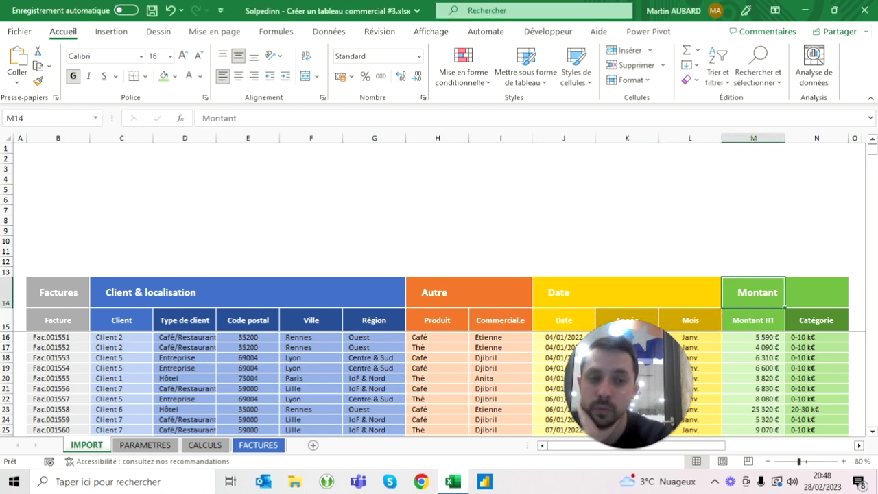
{"action": "left_click", "coordinate": [817, 319]}
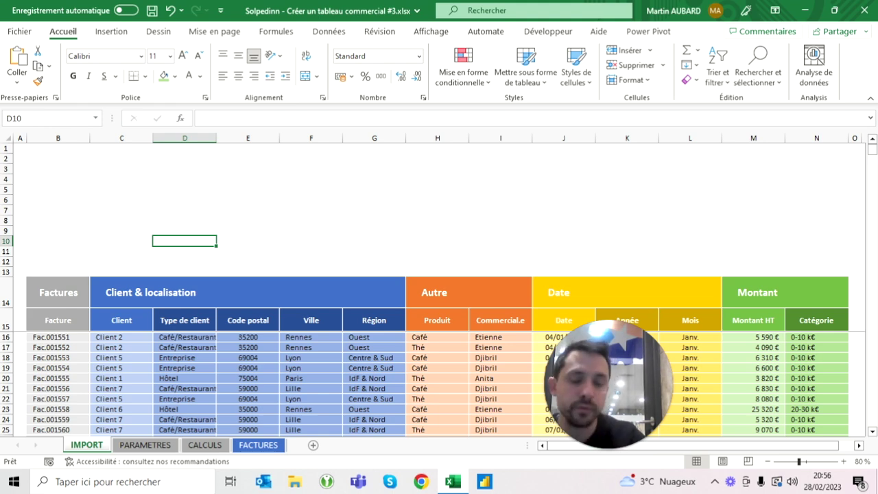
{"action": "left_click", "coordinate": [258, 445]}
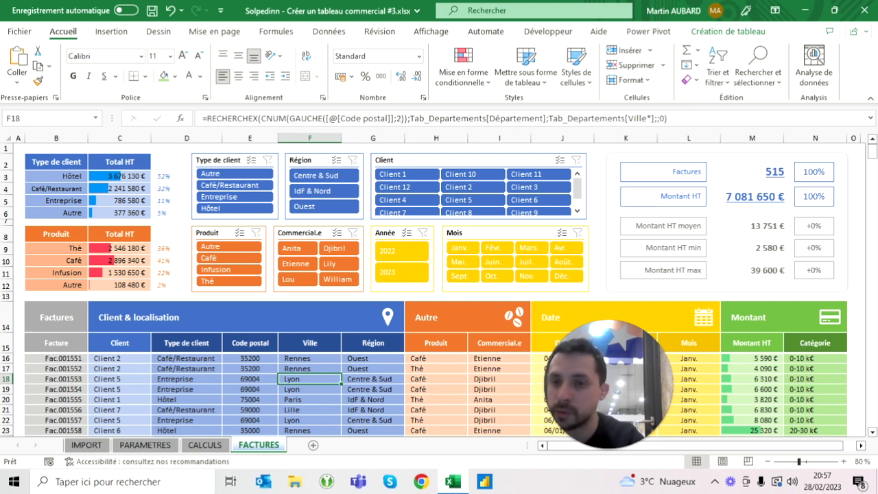
{"action": "left_click", "coordinate": [86, 444]}
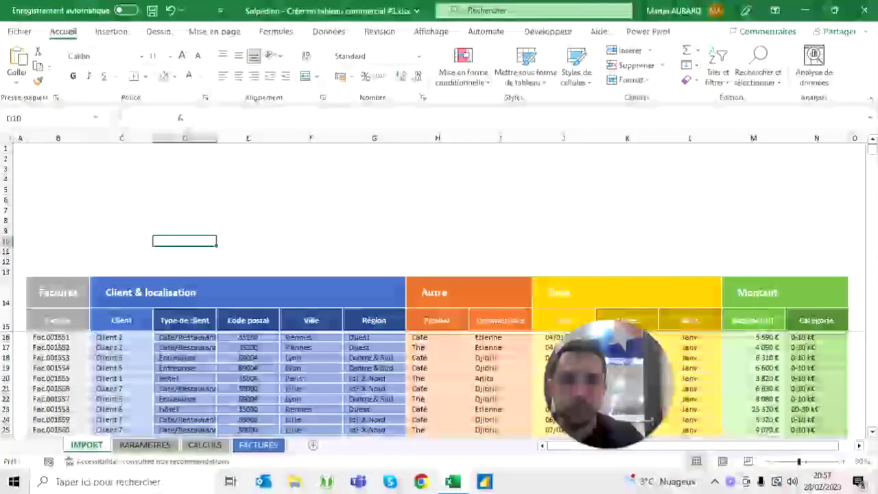
{"action": "left_click", "coordinate": [247, 337]}
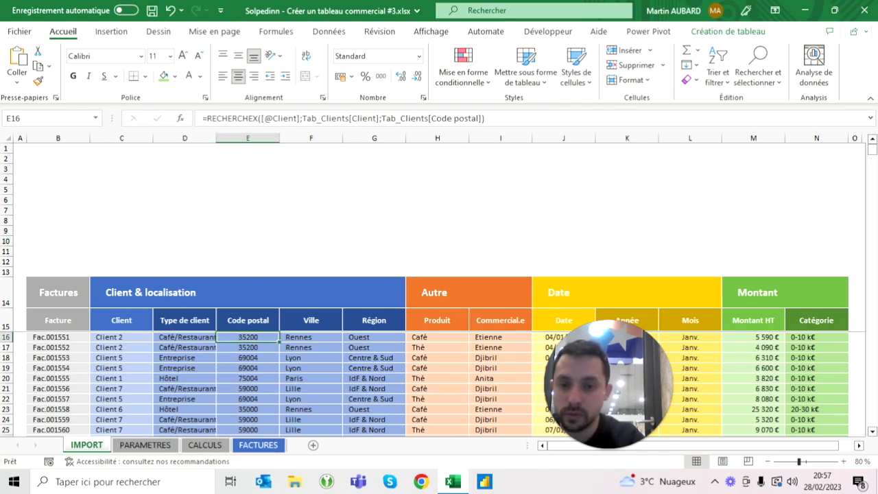
{"action": "left_click", "coordinate": [437, 292]}
{"action": "scroll", "coordinate": [434, 285], "scroll_direction": "right", "scroll_amount": 3}
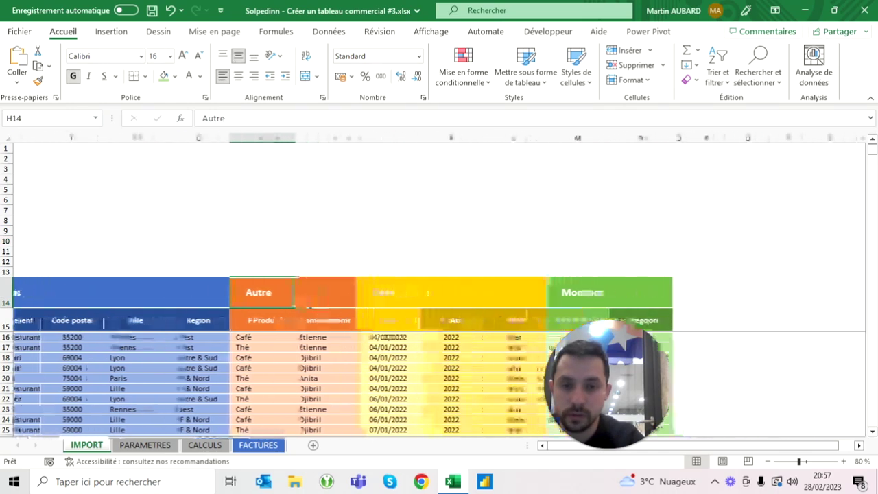
{"action": "left_click", "coordinate": [370, 292], "text": "ctrl"}
{"action": "left_click", "coordinate": [561, 292], "text": "ctrl"}
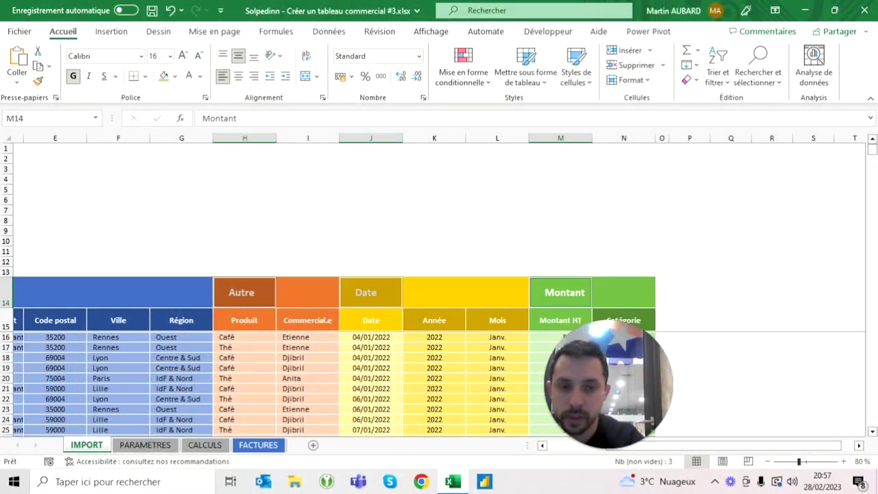
{"action": "left_click", "coordinate": [661, 293], "text": "ctrl"}
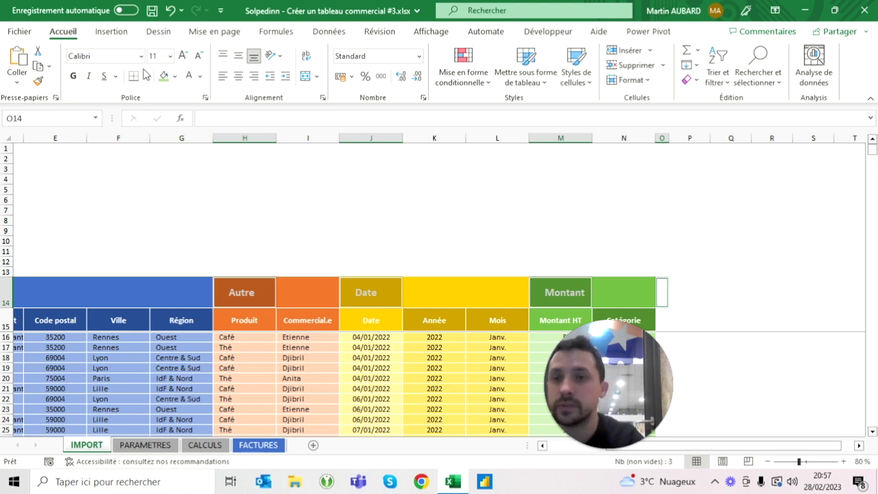
{"action": "left_click", "coordinate": [257, 443]}
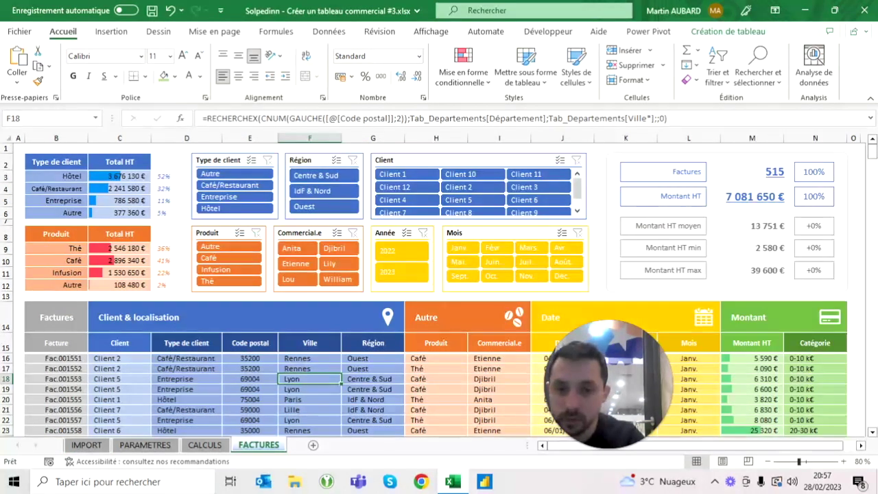
{"action": "scroll", "coordinate": [439, 288], "scroll_direction": "right", "scroll_amount": 2}
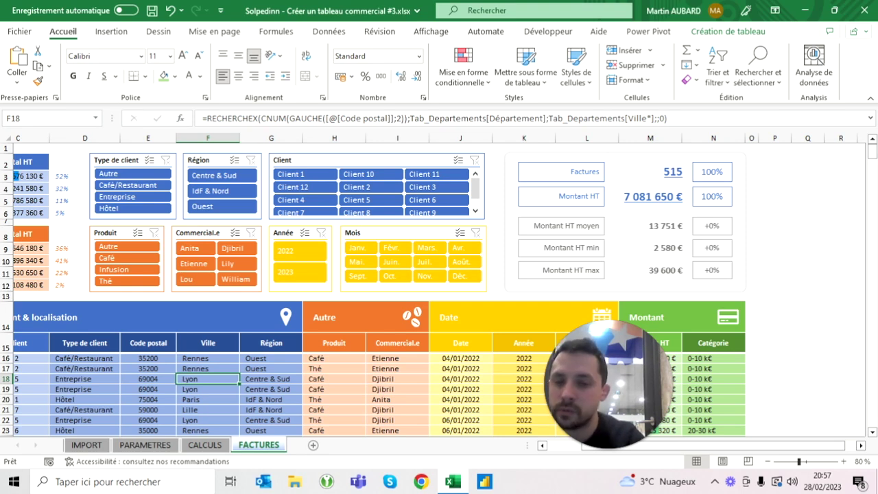
{"action": "scroll", "coordinate": [439, 288], "scroll_direction": "right", "scroll_amount": 1}
{"action": "scroll", "coordinate": [439, 289], "scroll_direction": "right", "scroll_amount": 1}
{"action": "scroll", "coordinate": [439, 288], "scroll_direction": "right", "scroll_amount": 1}
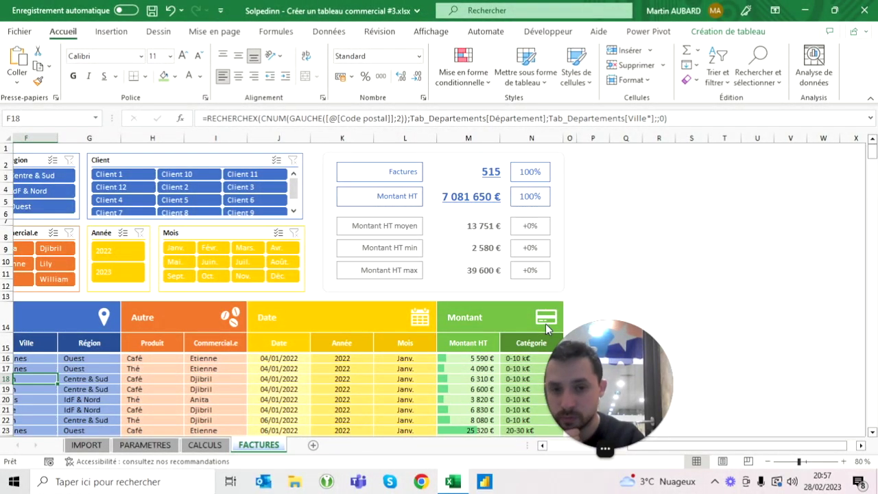
{"action": "scroll", "coordinate": [439, 370], "scroll_direction": "left", "scroll_amount": 1}
{"action": "scroll", "coordinate": [309, 398], "scroll_direction": "left", "scroll_amount": 1}
{"action": "scroll", "coordinate": [206, 419], "scroll_direction": "left", "scroll_amount": 1}
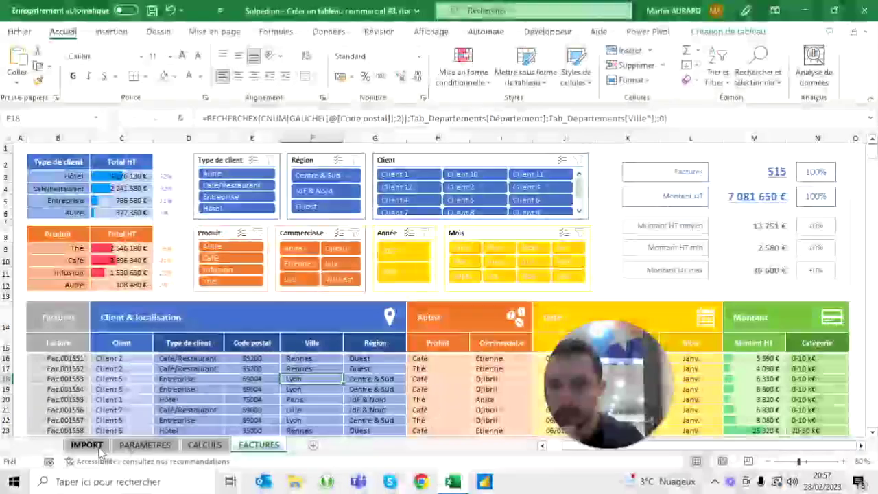
{"action": "left_click", "coordinate": [99, 448]}
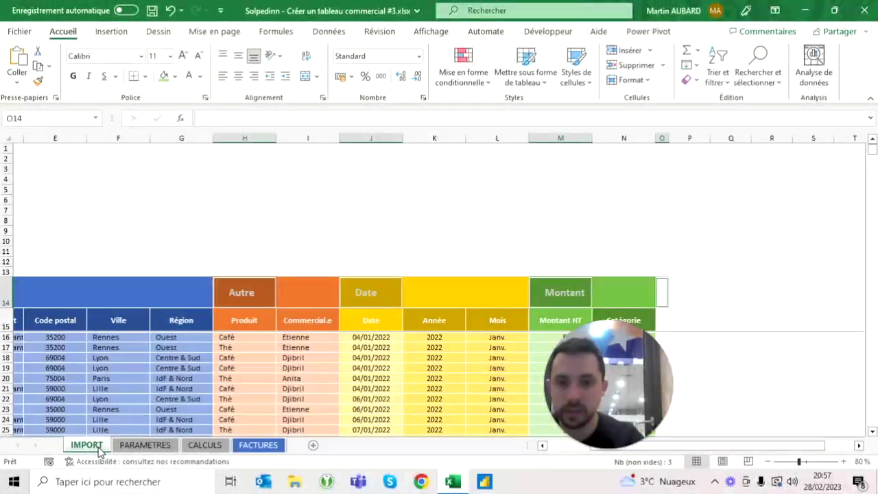
In the Insert Icons library, search 'lieu' and pick the location pin icon
{"action": "left_click", "coordinate": [111, 31]}
{"action": "left_click", "coordinate": [168, 76]}
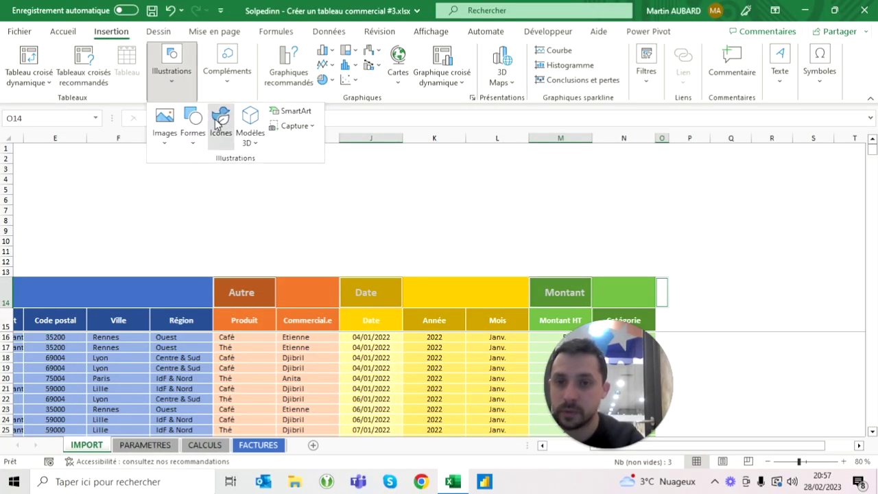
{"action": "left_click", "coordinate": [220, 120]}
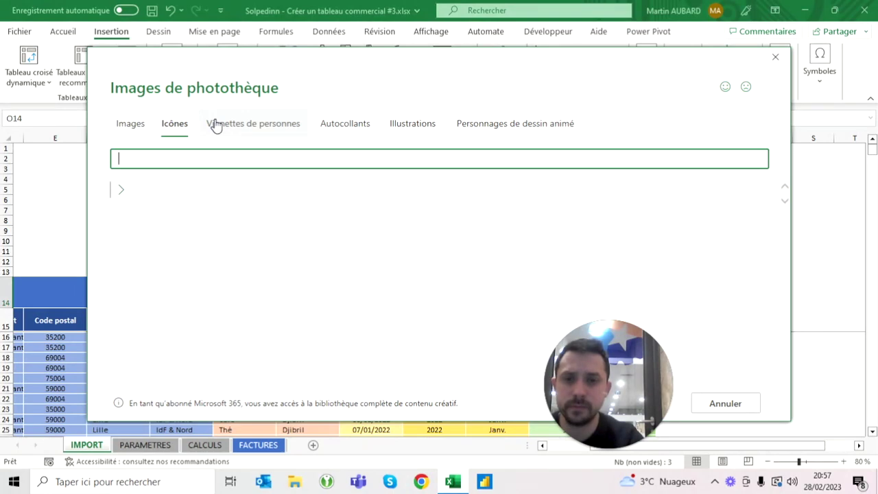
{"action": "type", "text": "li"}
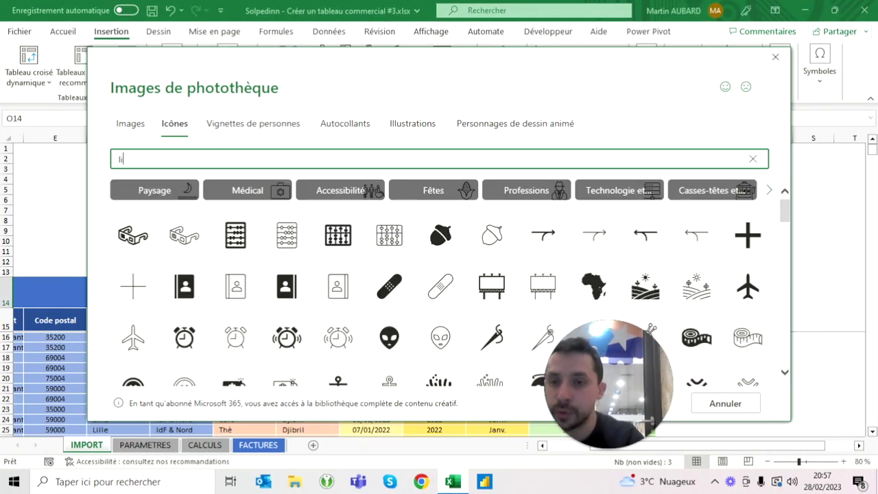
{"action": "type", "text": "eu"}
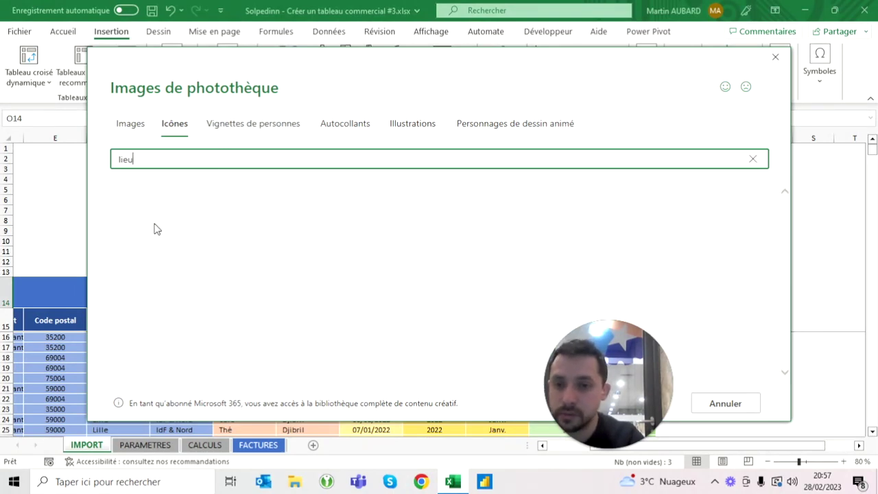
{"action": "left_click", "coordinate": [119, 209]}
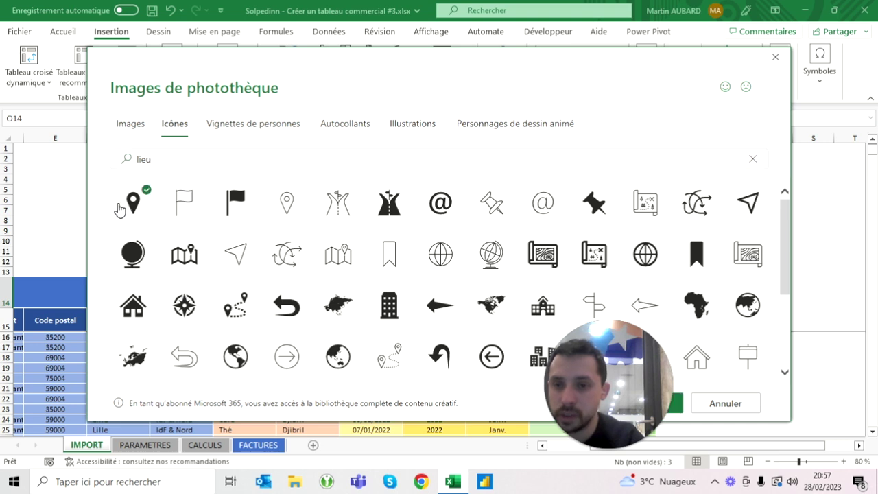
{"action": "left_click", "coordinate": [631, 404]}
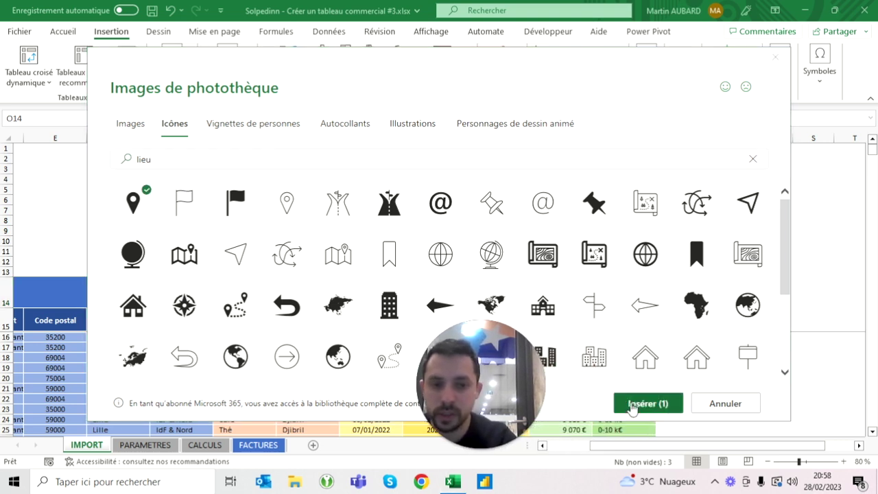
Search 'café' and pick the steaming mug icon instead of the coffee beans
{"action": "left_click", "coordinate": [274, 159]}
{"action": "left_click", "coordinate": [202, 159]}
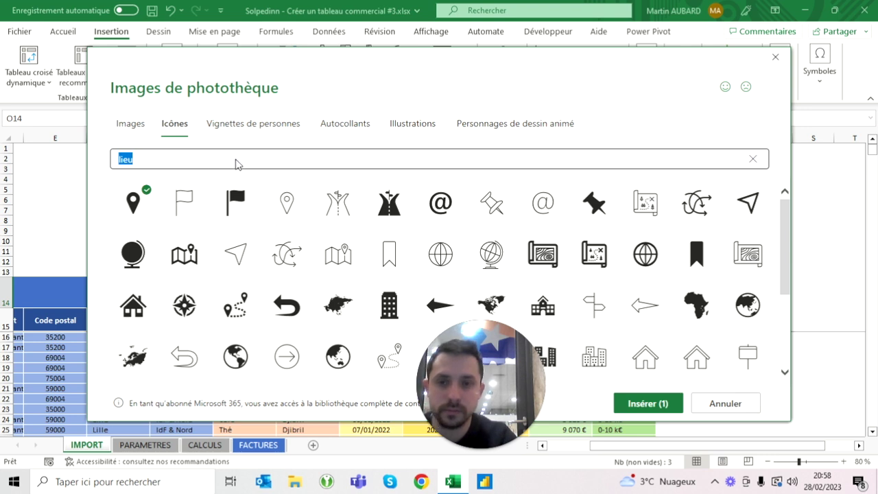
{"action": "left_click_drag", "start_coordinate": [236, 165], "coordinate": [76, 152]}
{"action": "type", "text": "caf"}
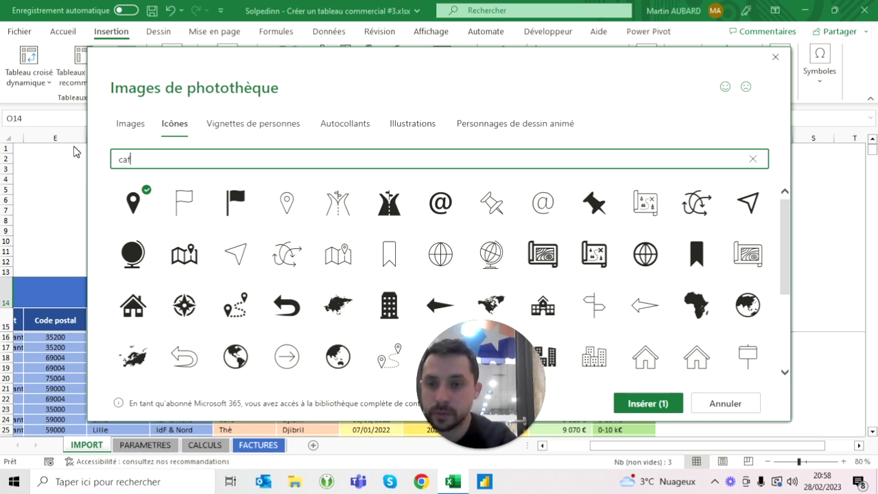
{"action": "type", "text": "é"}
{"action": "left_click", "coordinate": [132, 202]}
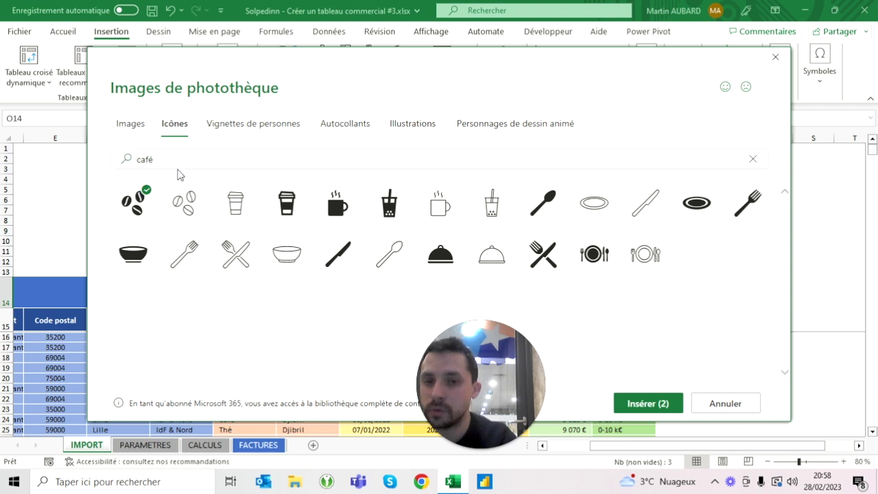
{"action": "left_click", "coordinate": [134, 202]}
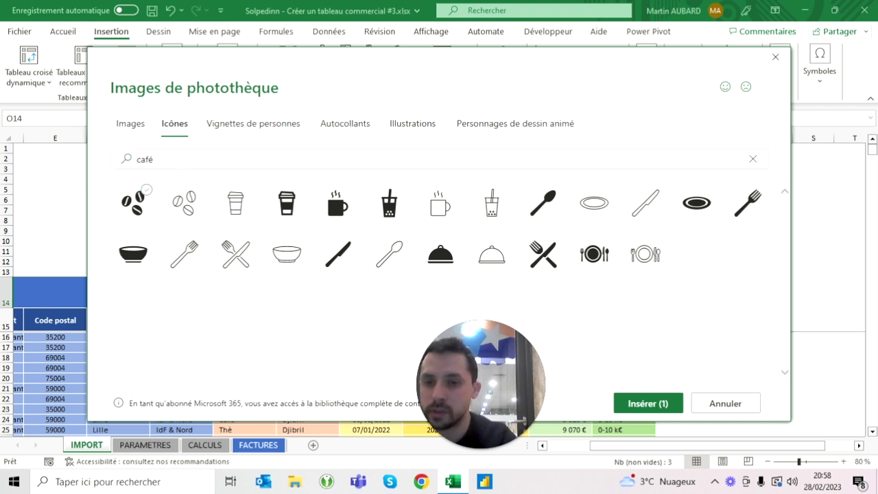
{"action": "left_click", "coordinate": [330, 212]}
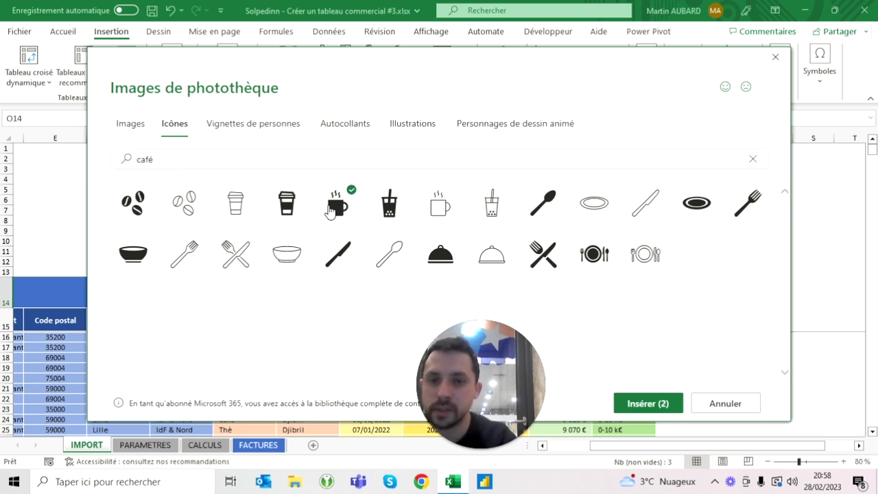
Add a calendar icon and an 'argent' piggy bank icon, then insert all four
{"action": "left_click", "coordinate": [203, 159]}
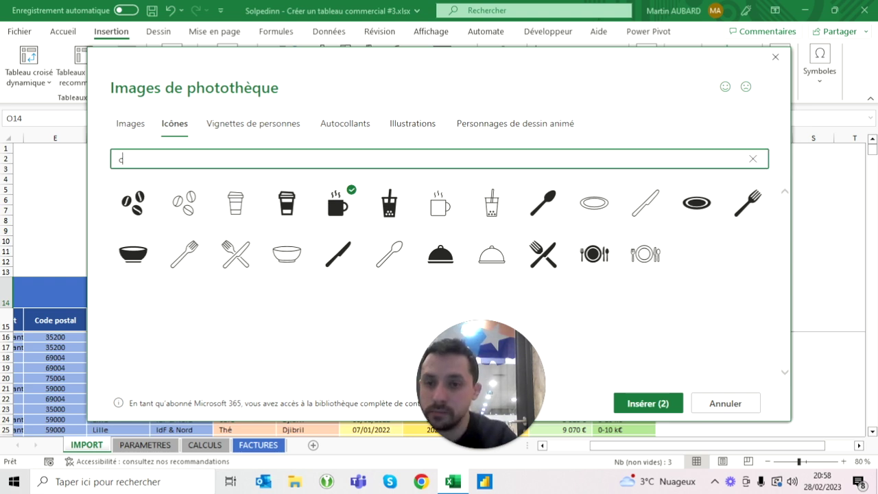
{"action": "key", "text": "BackSpace"}
{"action": "type", "text": "c"}
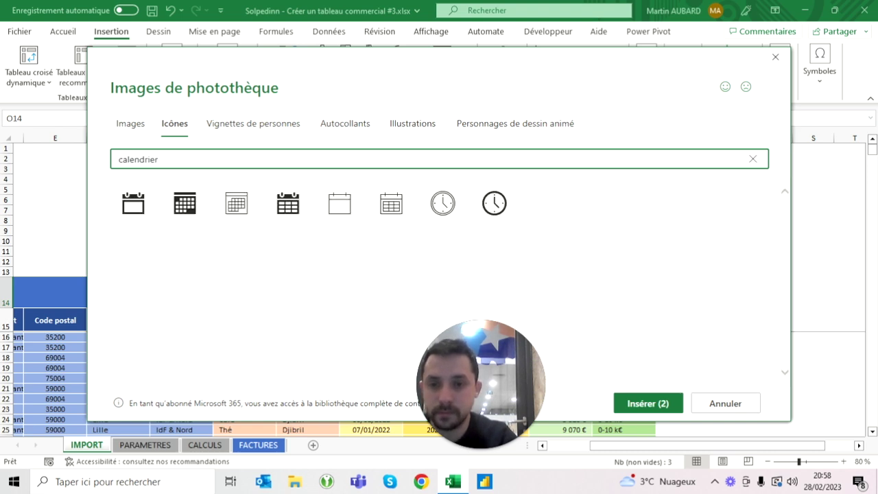
{"action": "left_click", "coordinate": [285, 204]}
{"action": "left_click", "coordinate": [206, 160]}
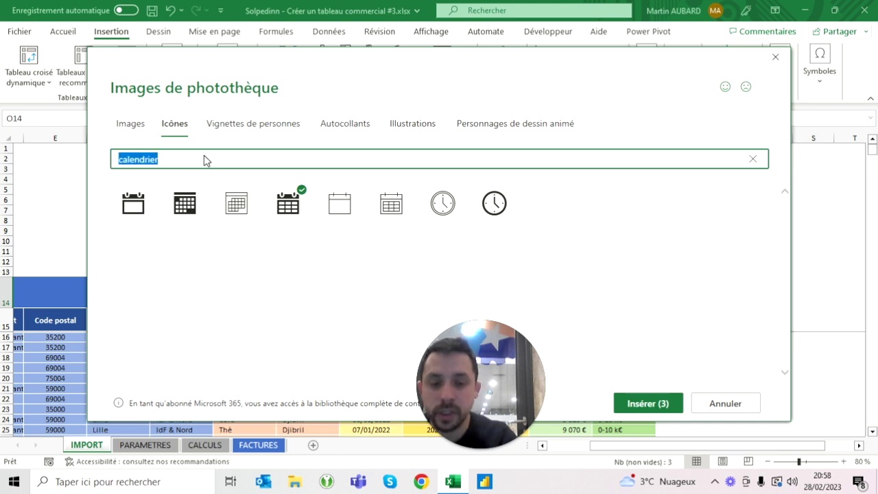
{"action": "type", "text": "argent"}
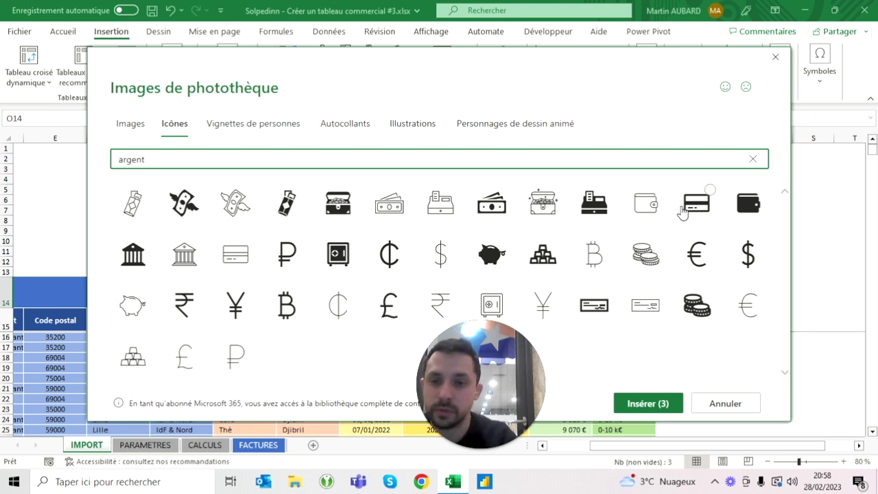
{"action": "left_click", "coordinate": [483, 264]}
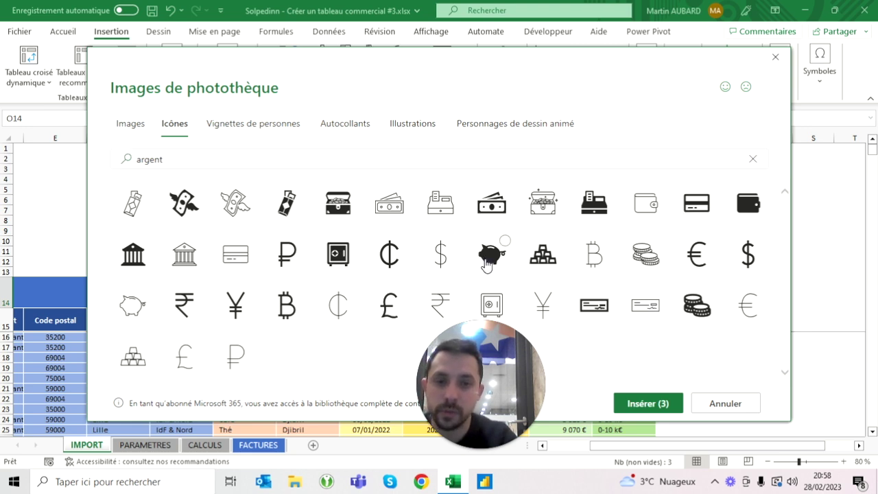
{"action": "left_click", "coordinate": [647, 404]}
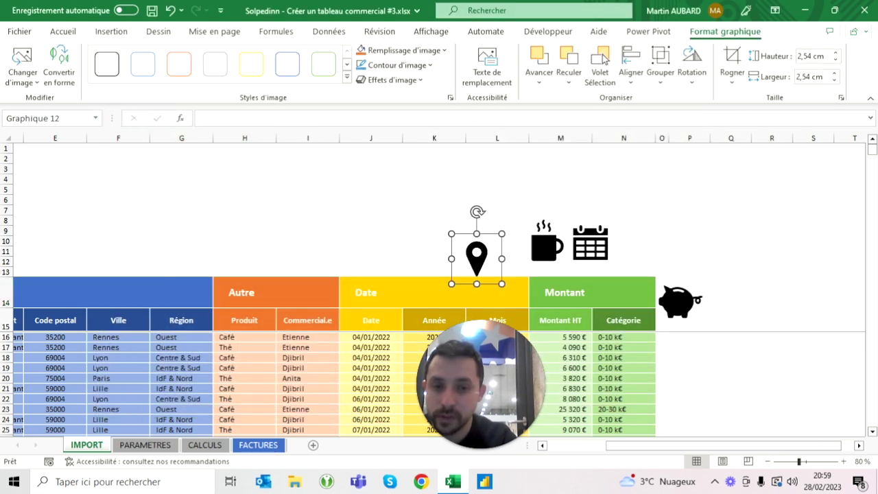
Move the location pin icon onto the Autre header cell H14
{"action": "key", "text": "ctrl+c"}
{"action": "left_click", "coordinate": [244, 292]}
{"action": "key", "text": "ctrl+v"}
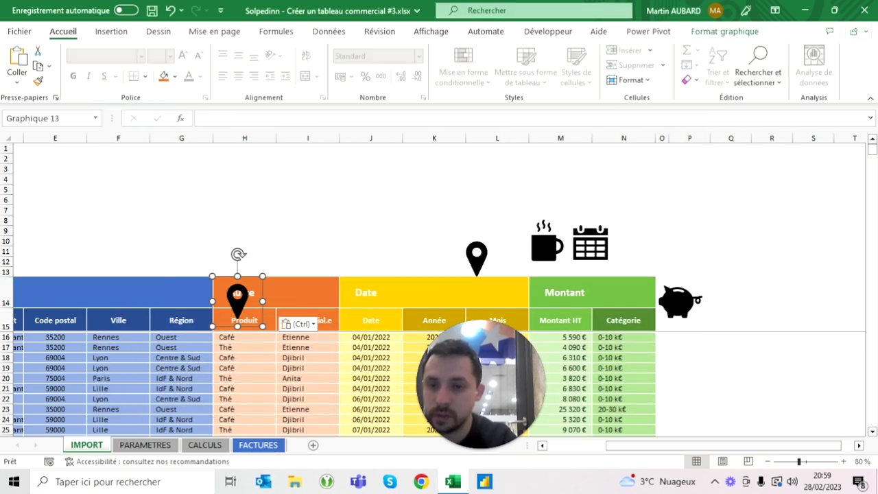
{"action": "key", "text": "Escape"}
{"action": "left_click", "coordinate": [477, 257]}
{"action": "key", "text": "Delete"}
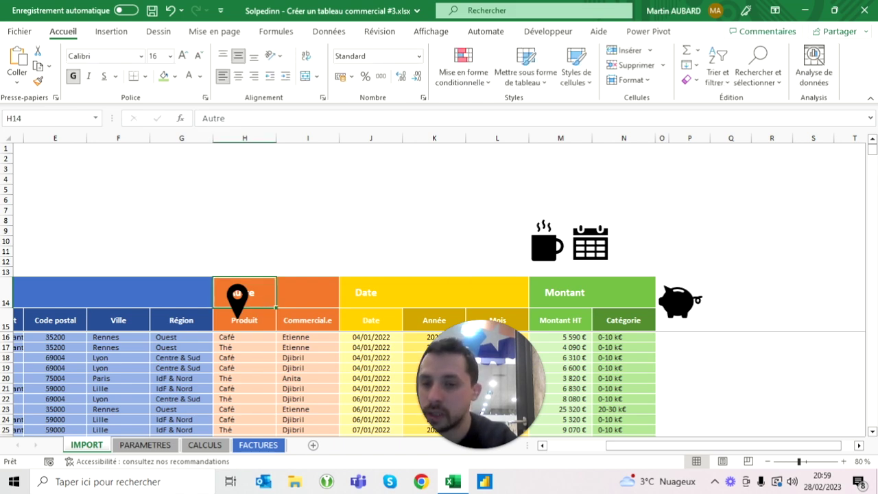
Move the coffee cup icon onto the Date header cell J14
{"action": "left_click", "coordinate": [181, 293]}
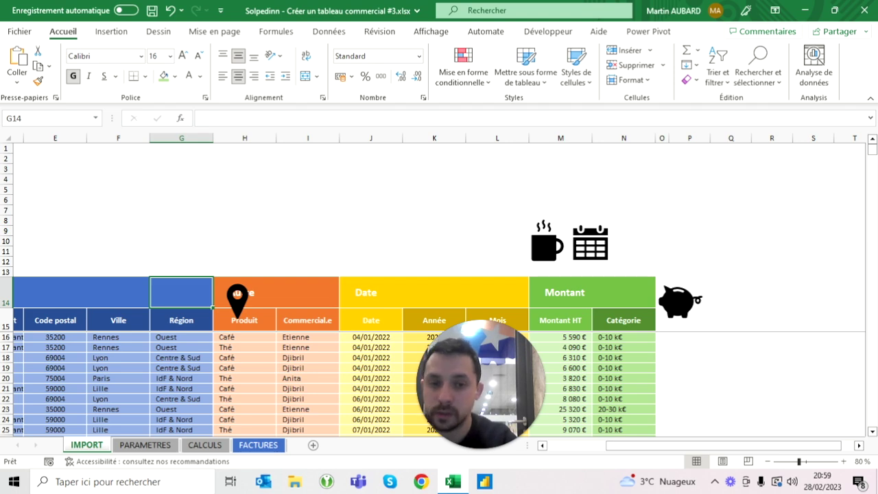
{"action": "left_click", "coordinate": [547, 241]}
{"action": "left_click", "coordinate": [370, 292]}
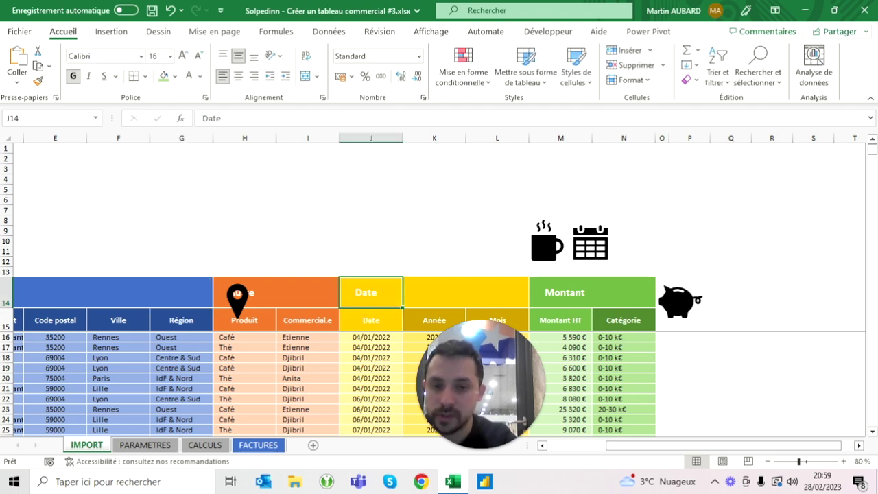
{"action": "key", "text": "ctrl+v"}
{"action": "key", "text": "Escape"}
{"action": "left_click", "coordinate": [547, 241]}
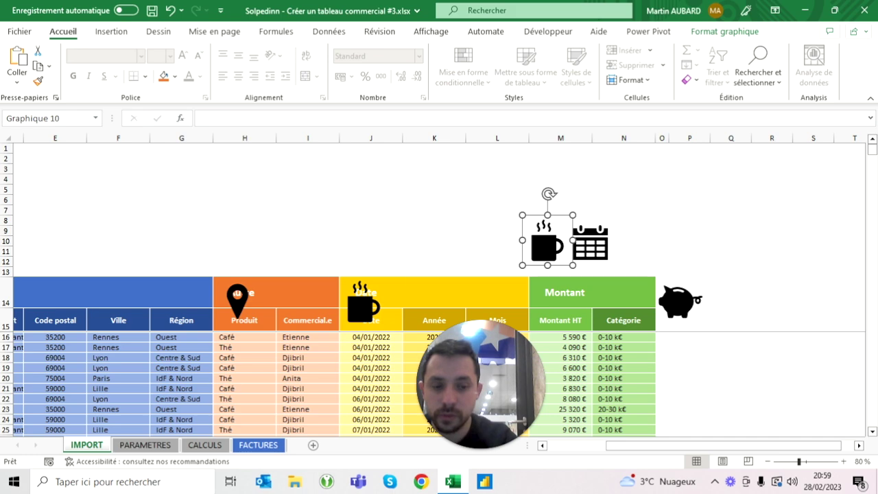
{"action": "key", "text": "Delete"}
Move the calendar icon onto the Montant header cell M14
{"action": "left_click", "coordinate": [590, 241]}
{"action": "left_click", "coordinate": [561, 293]}
{"action": "key", "text": "ctrl+v"}
{"action": "left_click", "coordinate": [590, 242]}
{"action": "key", "text": "Escape"}
{"action": "key", "text": "Delete"}
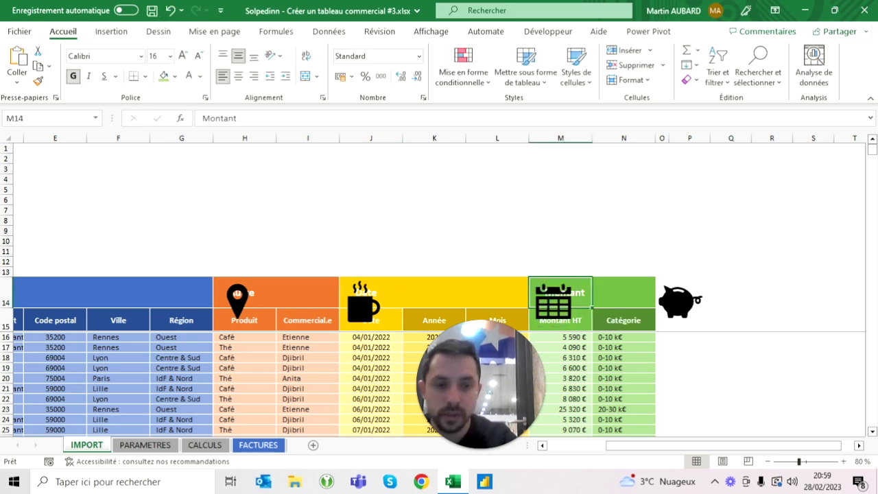
Place the piggy bank icon at P14 beside Catégorie and delete the original
{"action": "left_click", "coordinate": [679, 300]}
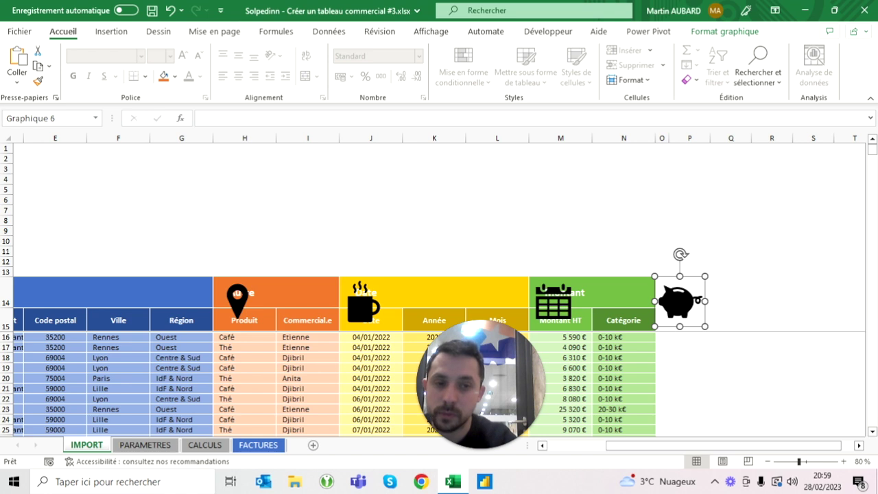
{"action": "left_click_drag", "start_coordinate": [679, 301], "coordinate": [777, 258]}
{"action": "key", "text": "ctrl+c"}
{"action": "left_click", "coordinate": [689, 300]}
{"action": "key", "text": "ctrl+v"}
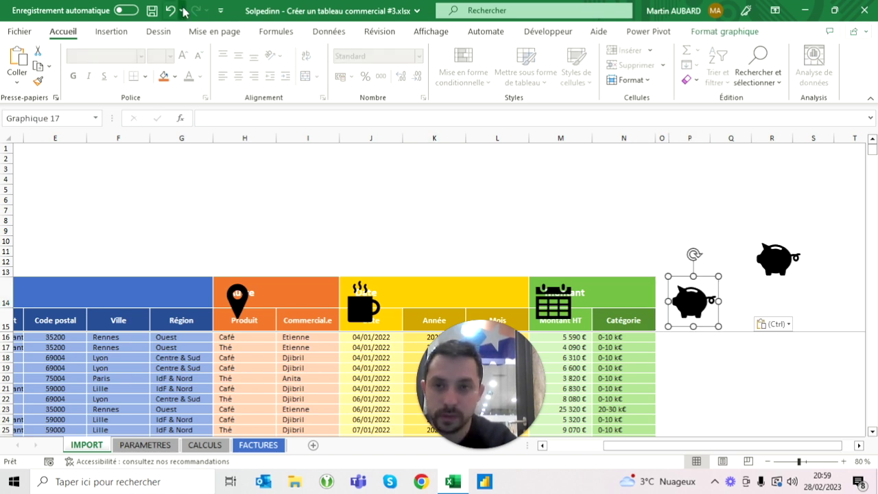
{"action": "left_click", "coordinate": [170, 10]}
{"action": "key", "text": "ctrl+v"}
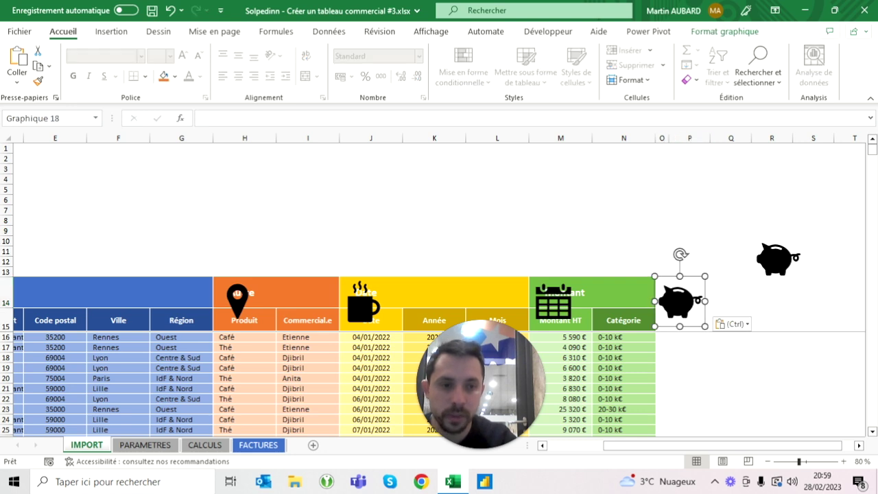
{"action": "left_click", "coordinate": [778, 259]}
{"action": "key", "text": "Delete"}
Select all four header icons together: piggy bank, calendar, coffee cup and pin
{"action": "scroll", "coordinate": [439, 288], "scroll_direction": "left", "scroll_amount": 3}
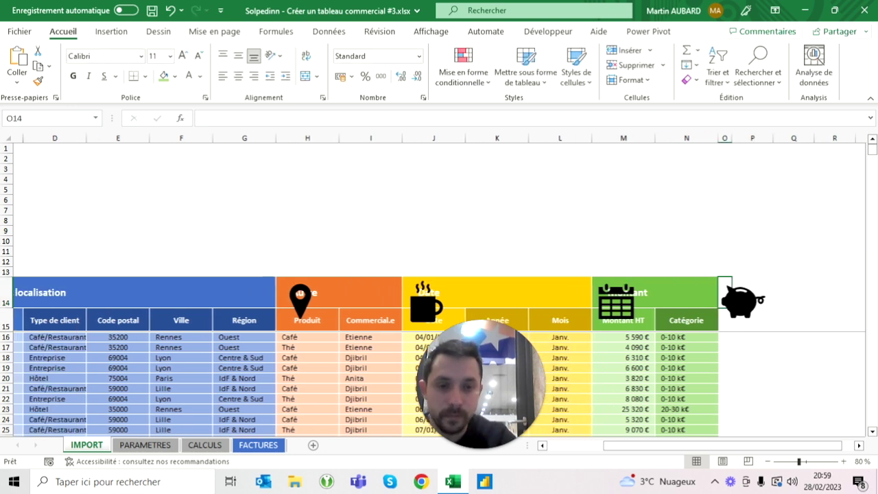
{"action": "left_click", "coordinate": [758, 301]}
{"action": "left_click", "coordinate": [632, 300], "text": "ctrl"}
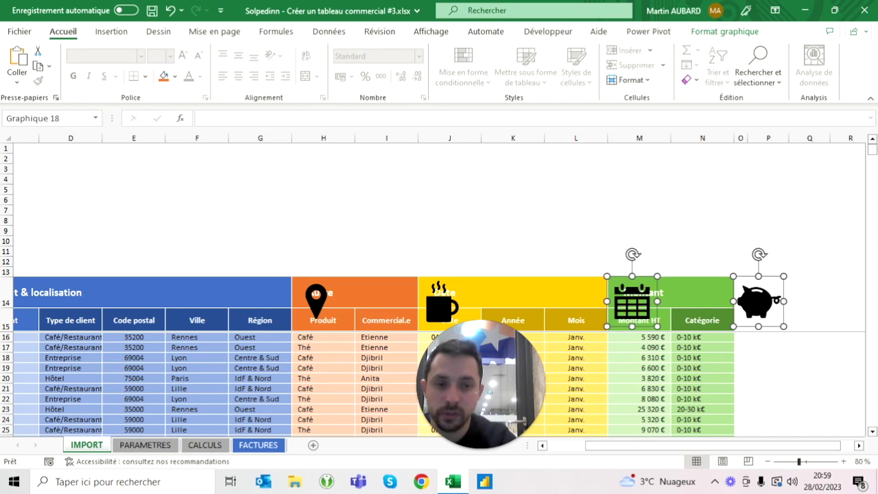
{"action": "left_click", "coordinate": [442, 300], "text": "ctrl"}
{"action": "left_click", "coordinate": [315, 295], "text": "ctrl"}
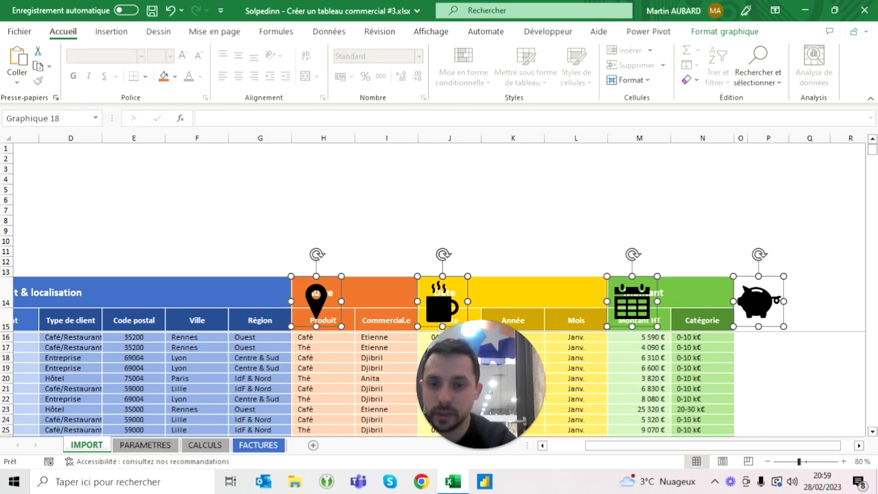
{"action": "left_click", "coordinate": [741, 33]}
Shrink the four header icons to about 1,6 cm and fill them white
{"action": "left_click", "coordinate": [836, 61]}
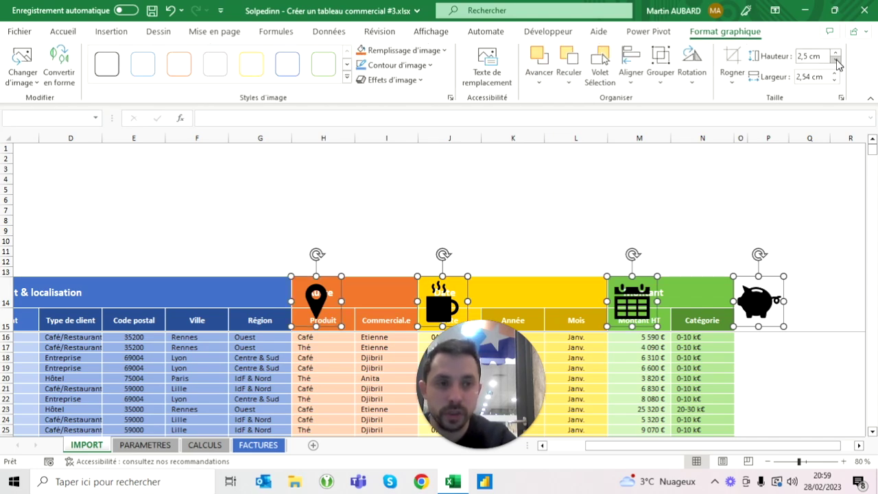
{"action": "left_click", "coordinate": [836, 61]}
{"action": "left_click", "coordinate": [836, 61]}
{"action": "left_click", "coordinate": [836, 61]}
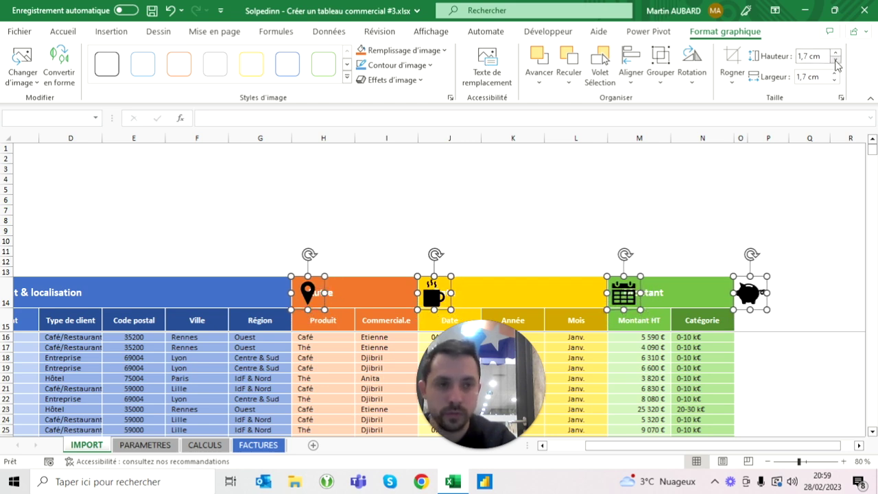
{"action": "left_click", "coordinate": [836, 61]}
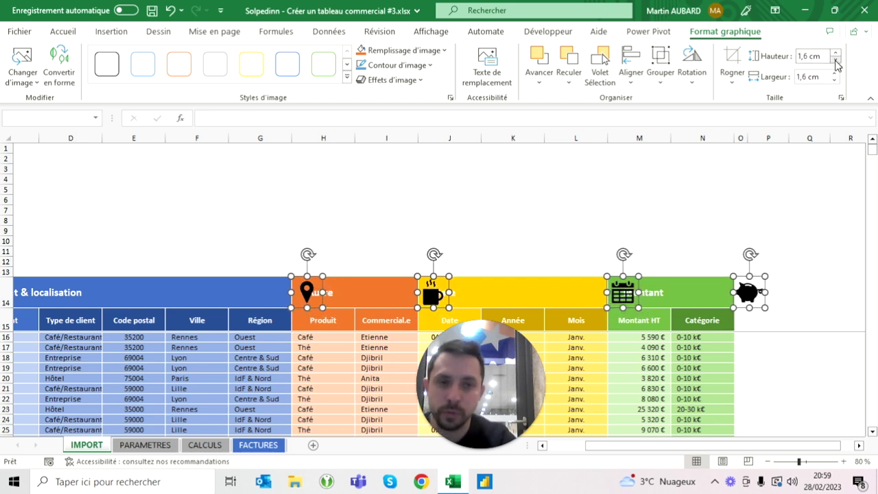
{"action": "left_click", "coordinate": [387, 54]}
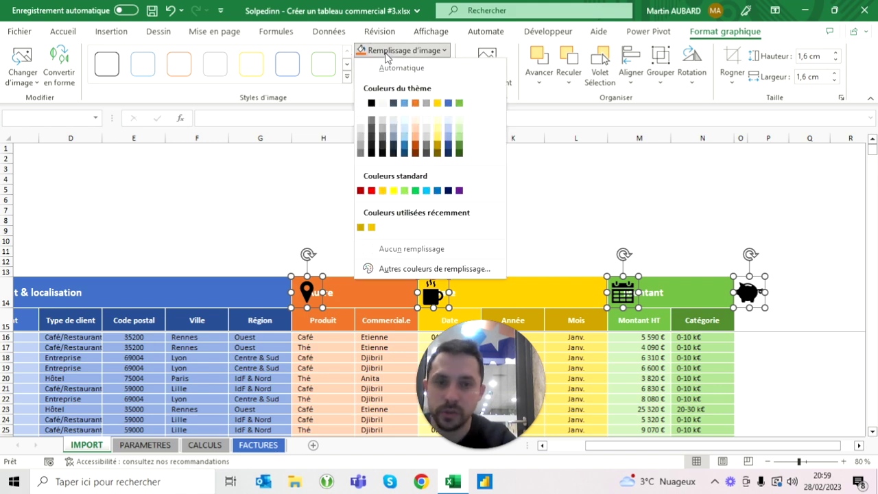
{"action": "left_click", "coordinate": [360, 104]}
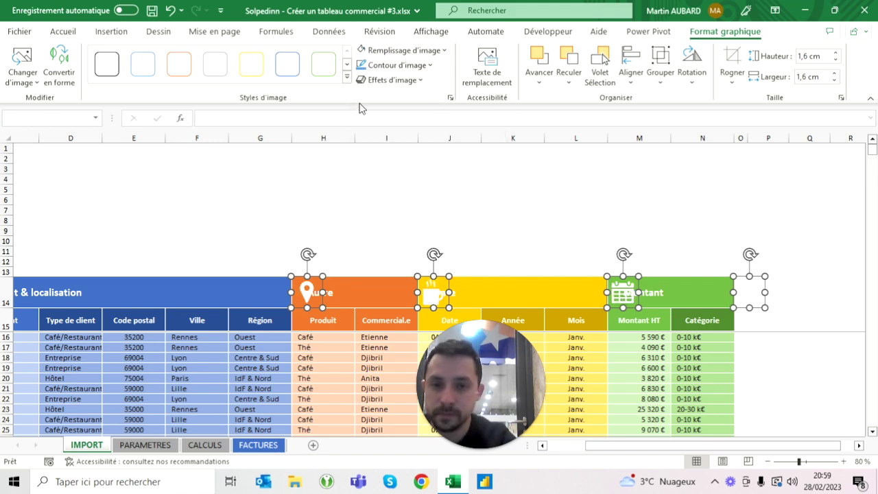
Resize the icons to 1,4 cm and nudge them to the right end of each header
{"action": "left_click", "coordinate": [836, 61]}
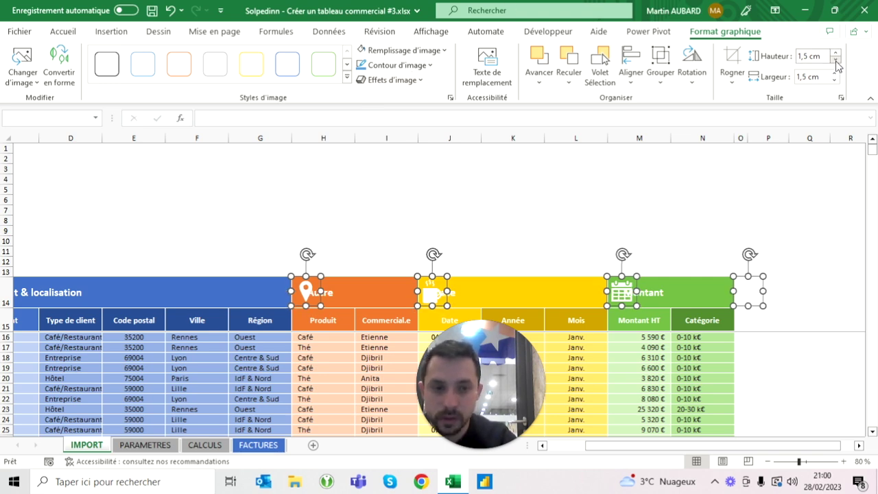
{"action": "key", "text": "Left"}
{"action": "key", "text": "Left"}
{"action": "key", "text": "Left"}
{"action": "key", "text": "Left"}
{"action": "key", "text": "Left"}
{"action": "key", "text": "Left"}
{"action": "key", "text": "Left"}
{"action": "key", "text": "Left"}
{"action": "key", "text": "Left"}
{"action": "key", "text": "Left"}
{"action": "key", "text": "Left"}
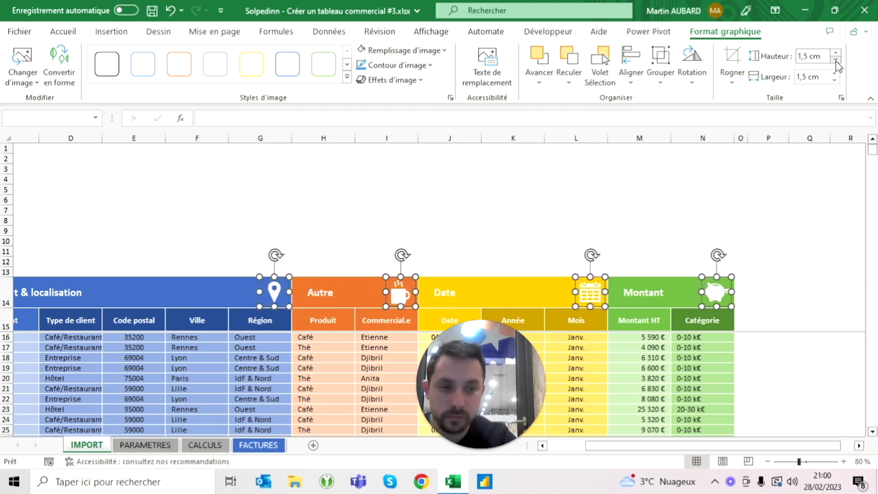
{"action": "key", "text": "Left"}
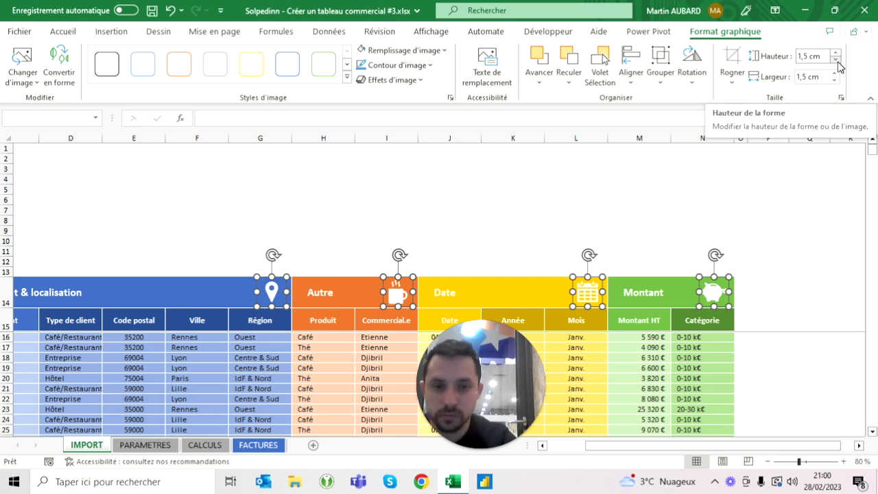
{"action": "left_click", "coordinate": [837, 60]}
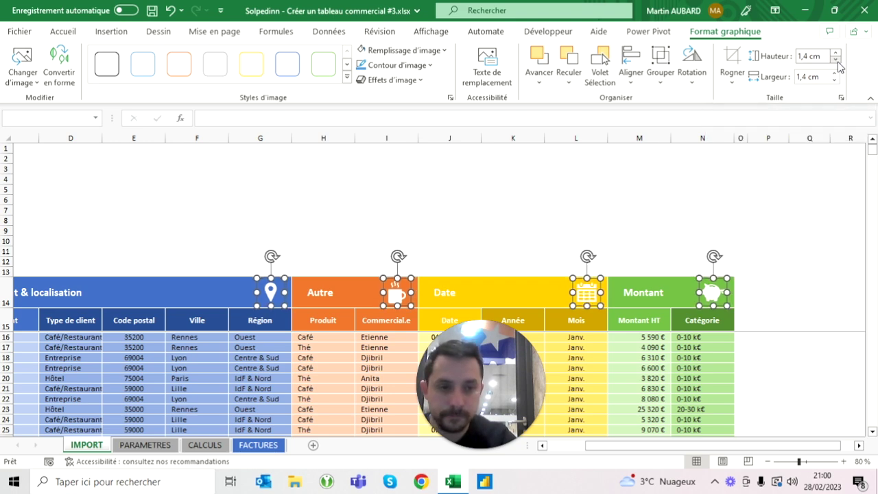
{"action": "key", "text": "Right"}
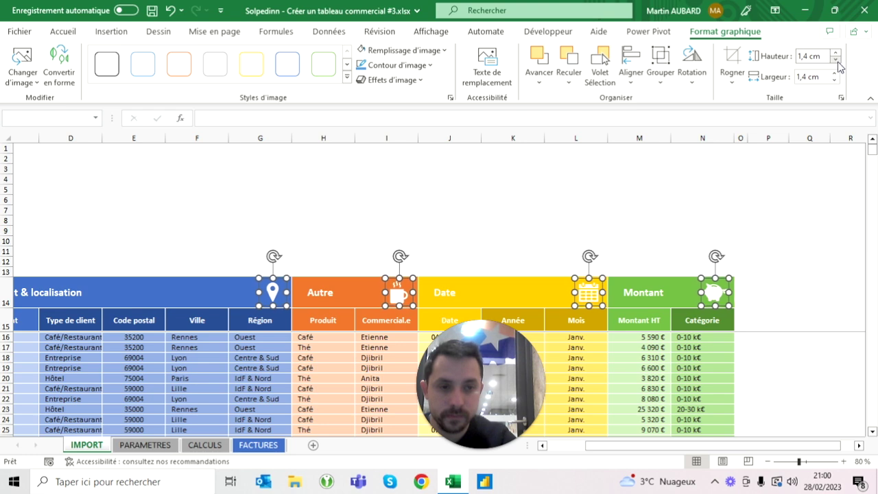
{"action": "left_click", "coordinate": [464, 240]}
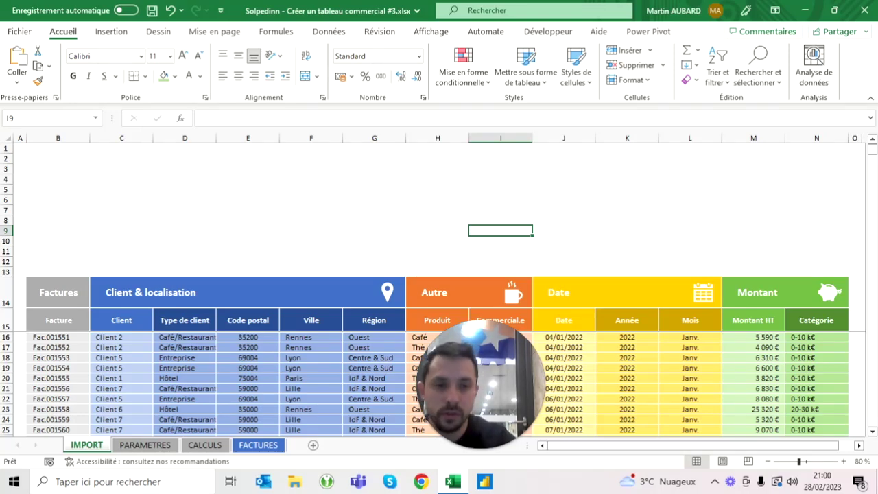
Check the coffee cup icon, deselect it, then switch to the FACTURES dashboard sheet
{"action": "left_click", "coordinate": [513, 293]}
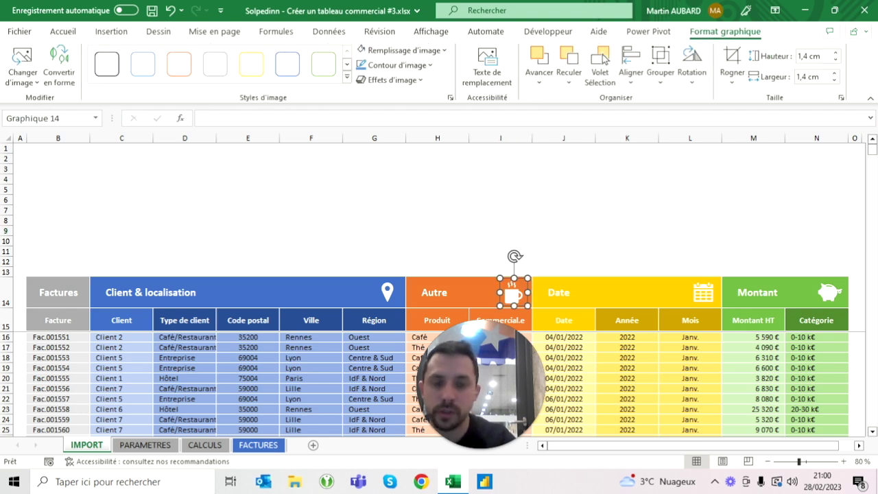
{"action": "left_click", "coordinate": [437, 261]}
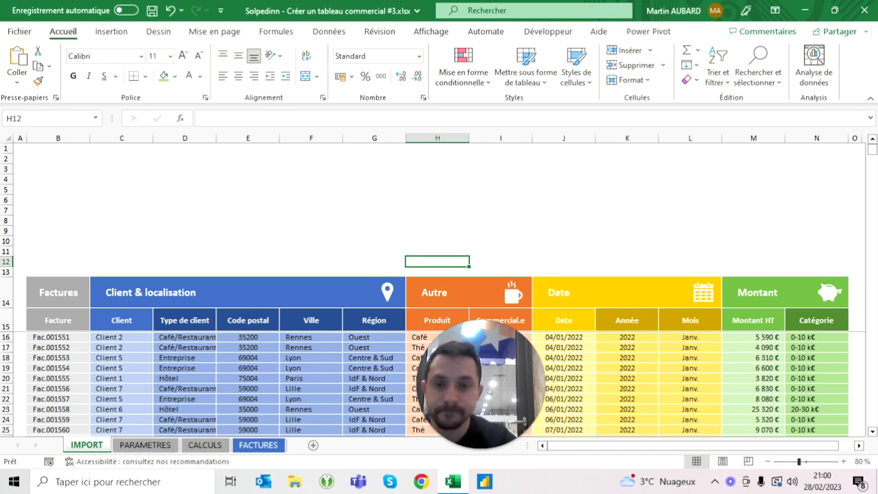
{"action": "left_click", "coordinate": [311, 241]}
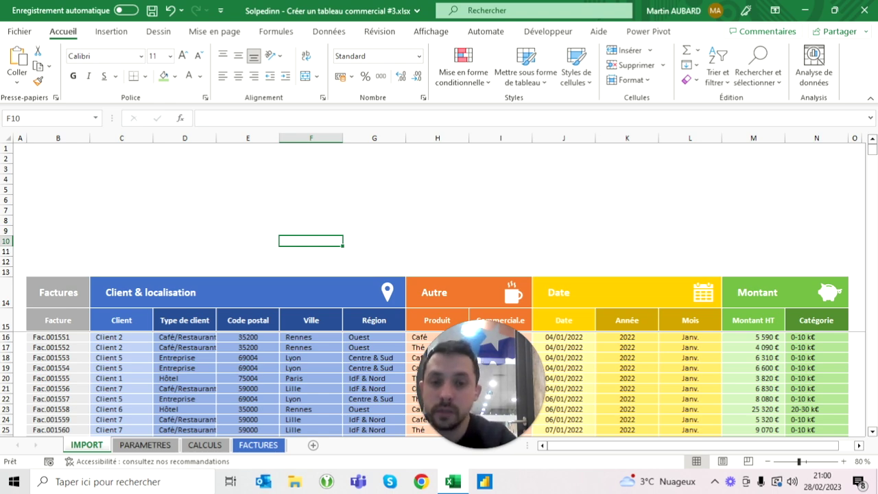
{"action": "left_click", "coordinate": [437, 241]}
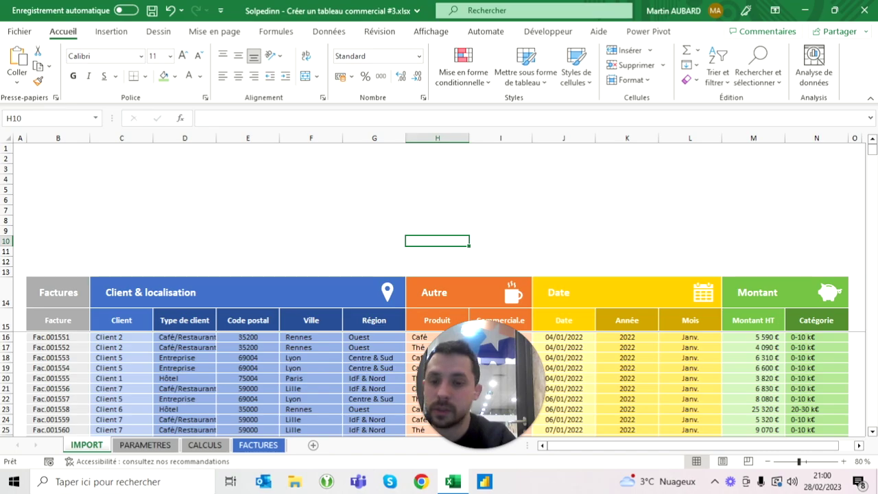
{"action": "left_click", "coordinate": [257, 444]}
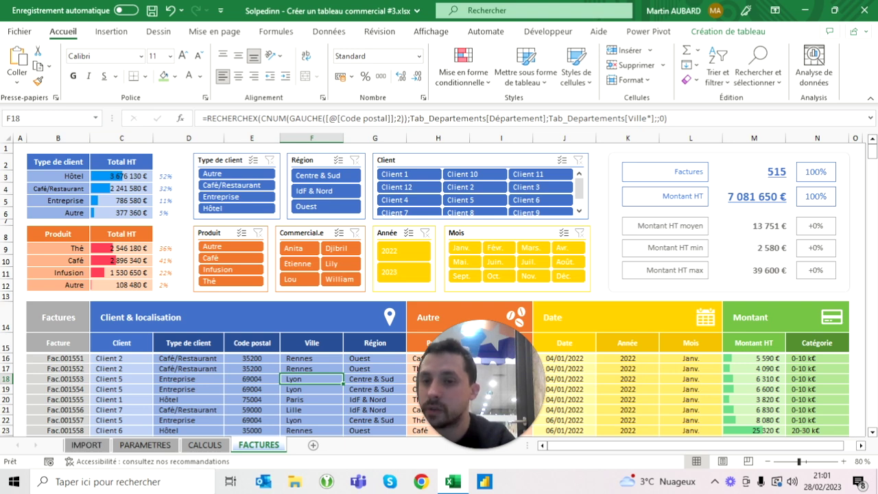
Inspect the Total HT headers of the client and product tables on FACTURES, then return to IMPORT
{"action": "left_click", "coordinate": [86, 445]}
{"action": "left_click", "coordinate": [57, 158]}
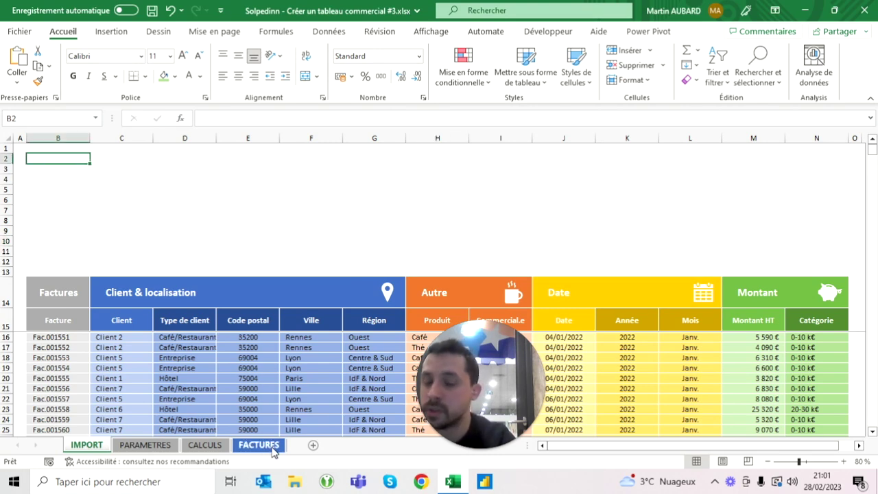
{"action": "left_click", "coordinate": [273, 447]}
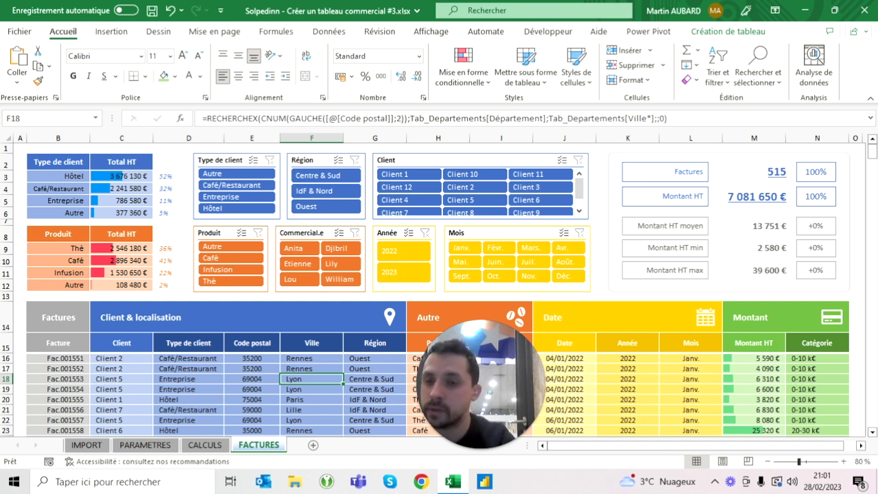
{"action": "left_click", "coordinate": [86, 445]}
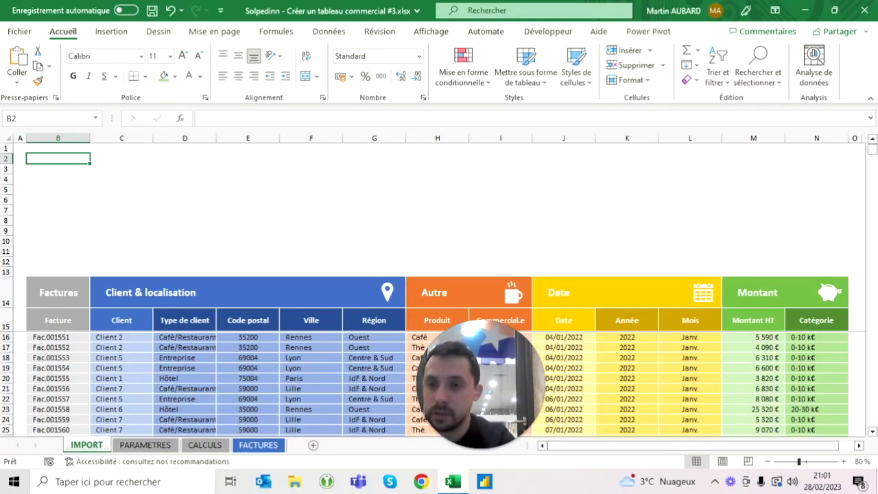
{"action": "left_click", "coordinate": [258, 444]}
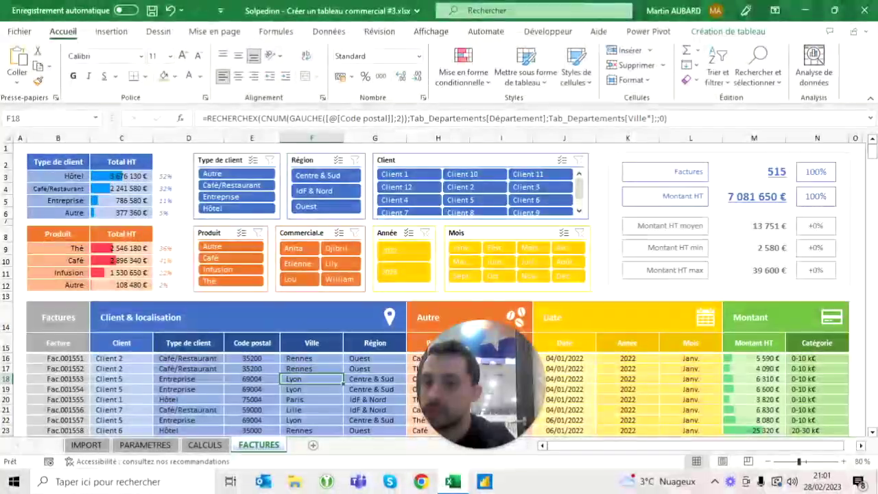
{"action": "left_click", "coordinate": [121, 162]}
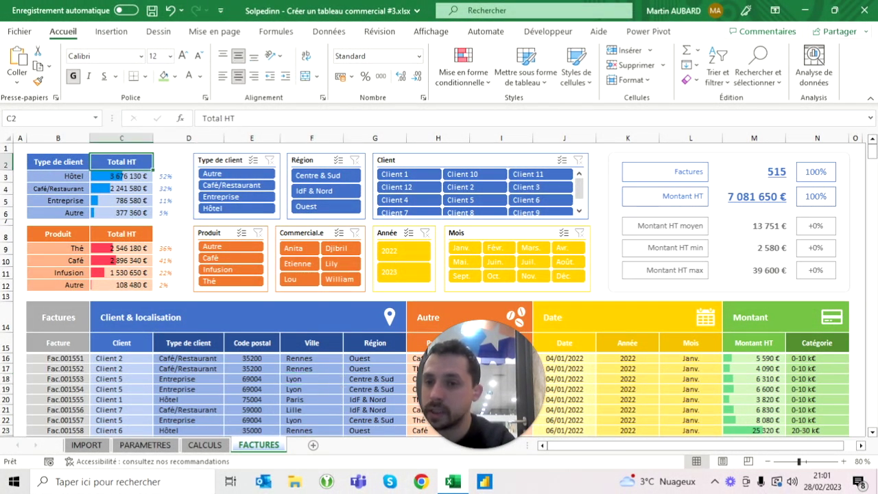
{"action": "left_click", "coordinate": [121, 234]}
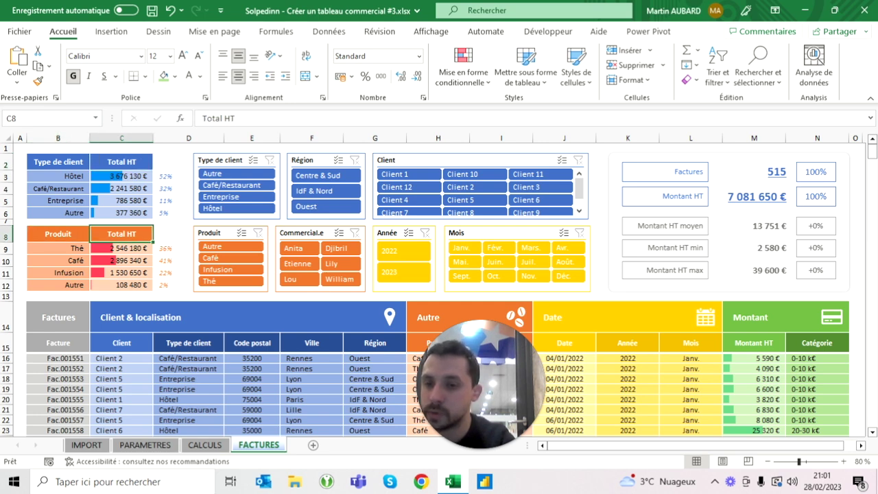
{"action": "left_click", "coordinate": [86, 444]}
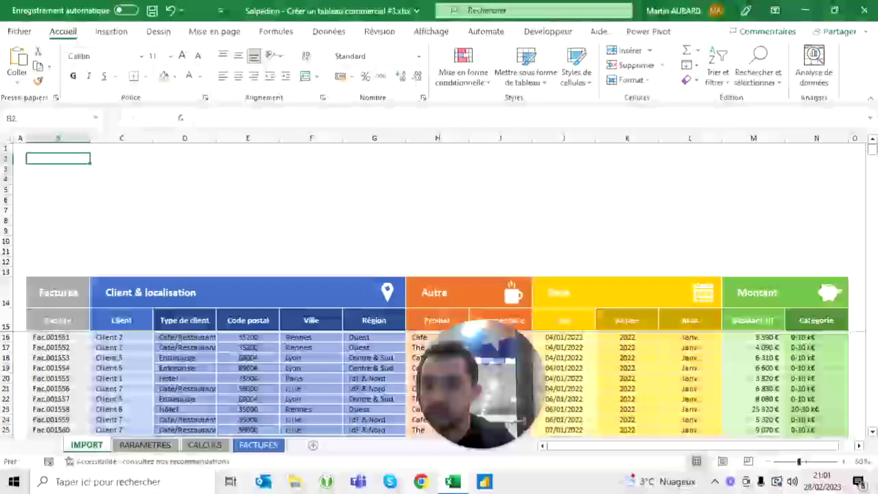
Set the height of row 2 to 20
{"action": "right_click", "coordinate": [6, 158]}
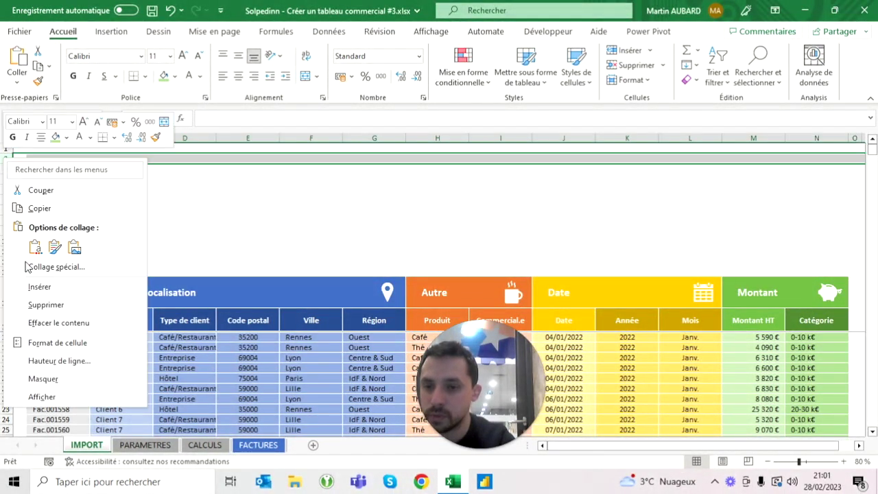
{"action": "left_click", "coordinate": [59, 361]}
{"action": "type", "text": "20"}
{"action": "key", "text": "Return"}
Enter the headers 'Type de client' and 'Total HT' in B2:C2, centred both ways
{"action": "left_click", "coordinate": [58, 161]}
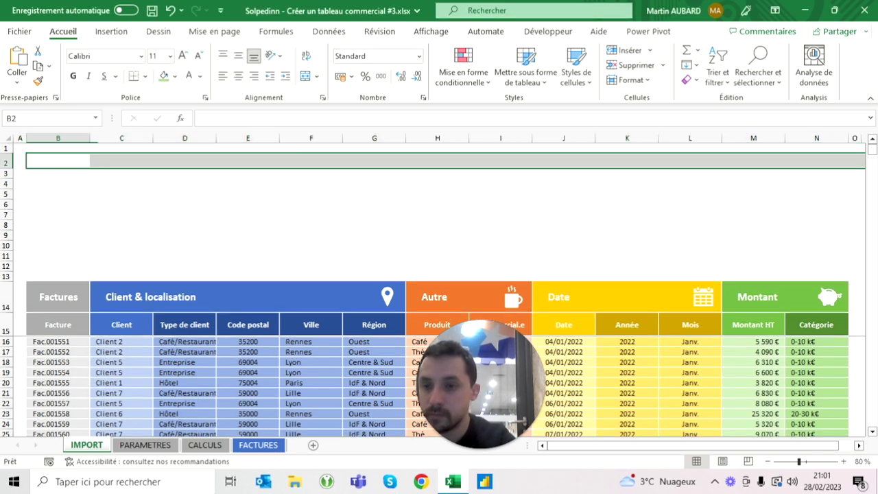
{"action": "type", "text": "Type de client"}
{"action": "key", "text": "Tab"}
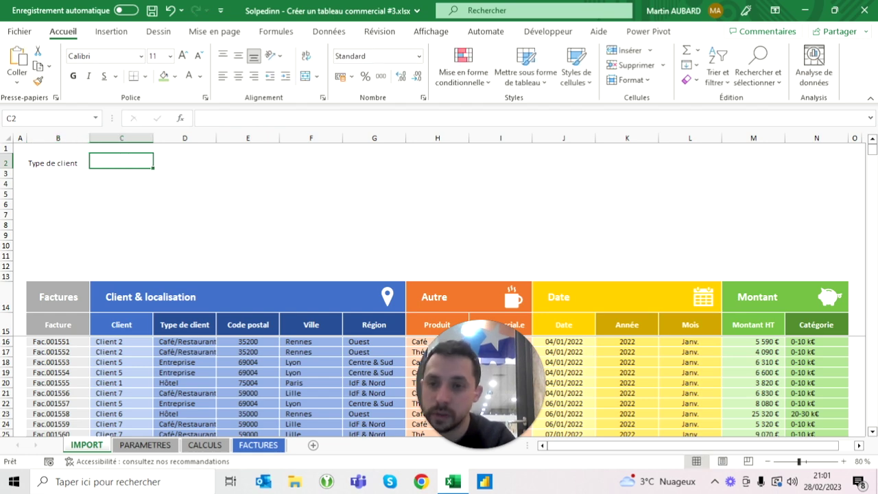
{"action": "type", "text": "To"}
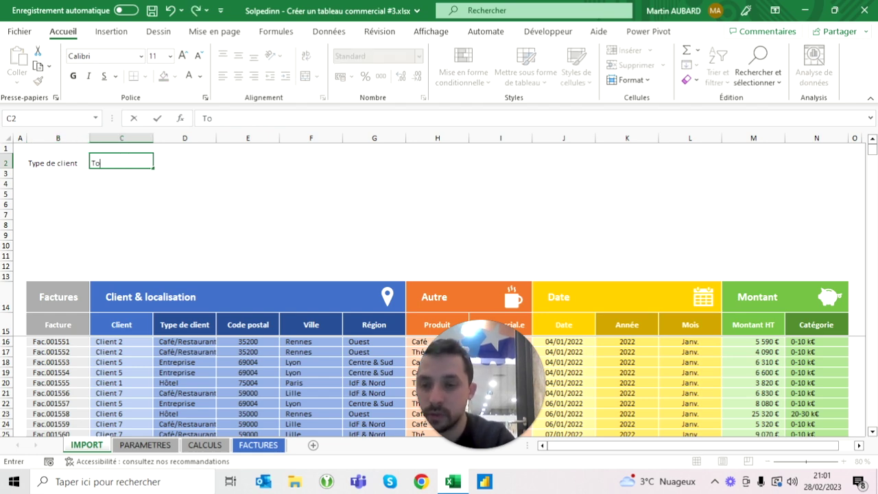
{"action": "type", "text": "tal HT"}
{"action": "left_click_drag", "start_coordinate": [55, 163], "coordinate": [117, 162]}
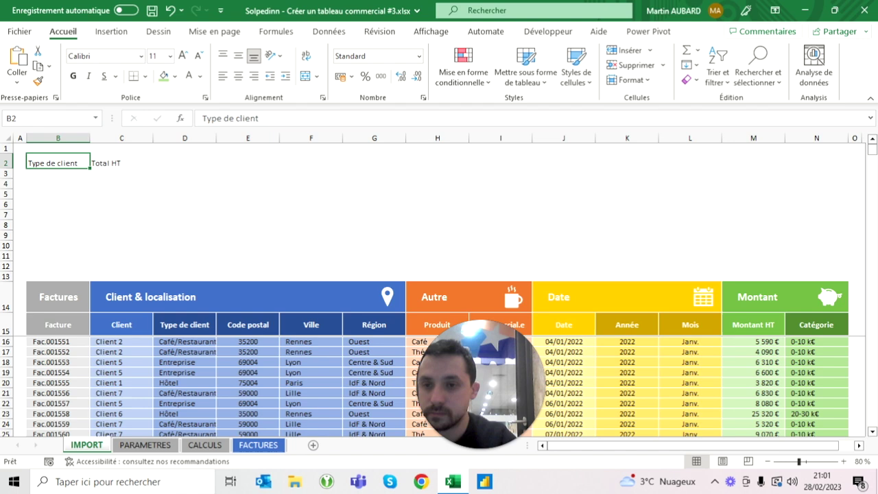
{"action": "left_click", "coordinate": [238, 76]}
{"action": "left_click", "coordinate": [238, 56]}
In B3, enter =UNIQUE on the Type de client column to list the client types
{"action": "key", "text": "Down"}
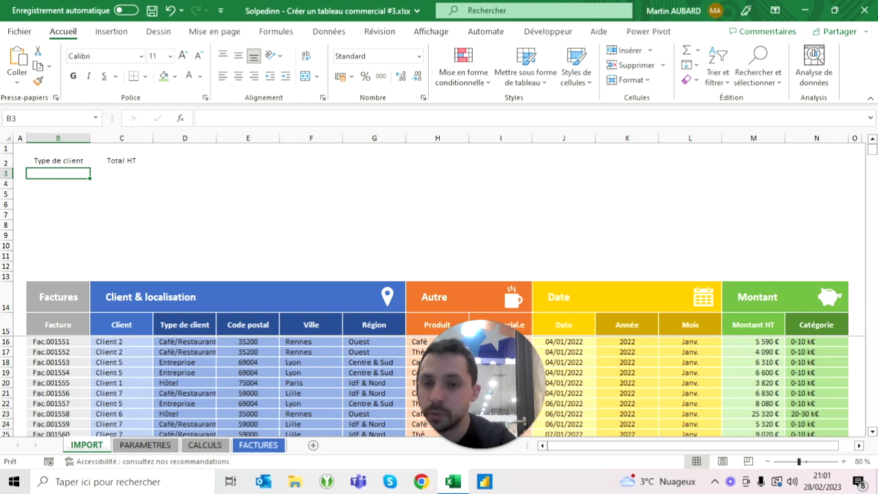
{"action": "type", "text": "="}
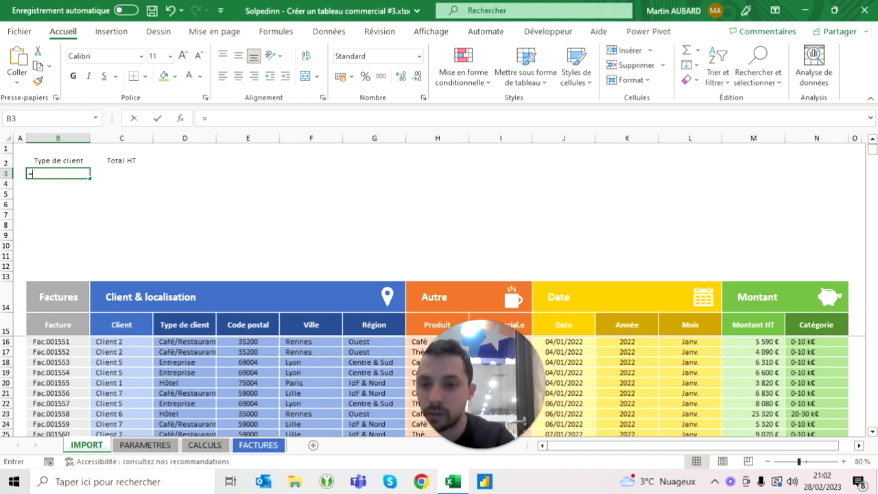
{"action": "type", "text": "unique("}
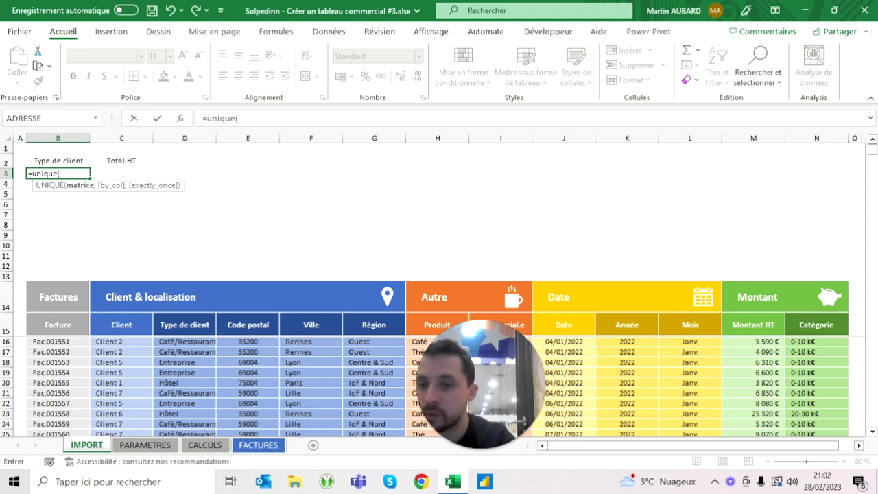
{"action": "left_click_drag", "start_coordinate": [183, 341], "coordinate": [216, 431]}
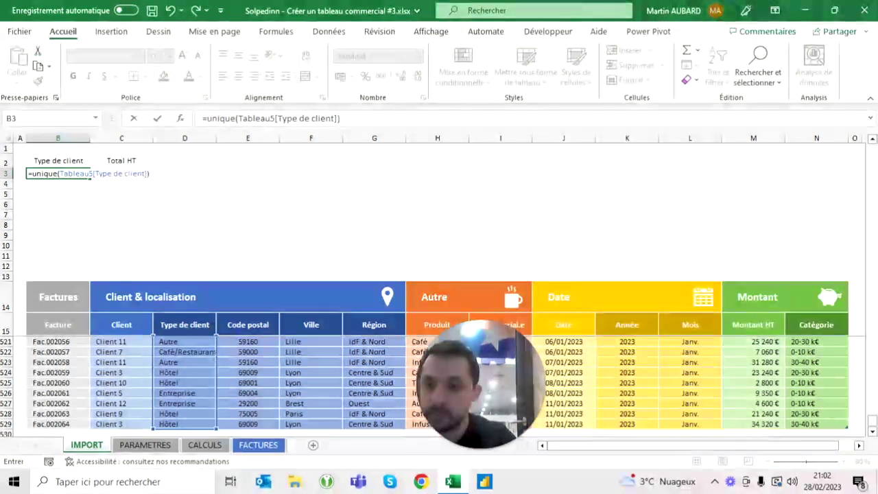
{"action": "key", "text": "Return"}
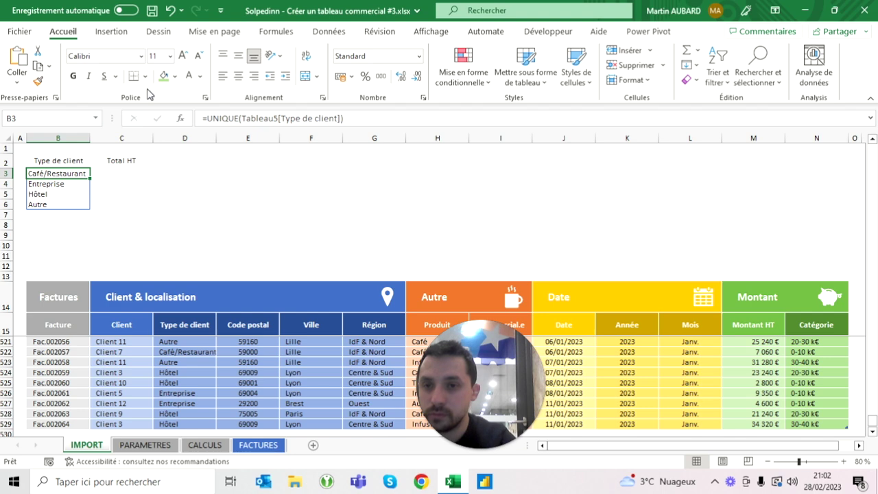
{"action": "key", "text": "shift+Down"}
{"action": "key", "text": "shift+Down"}
{"action": "key", "text": "shift+Down"}
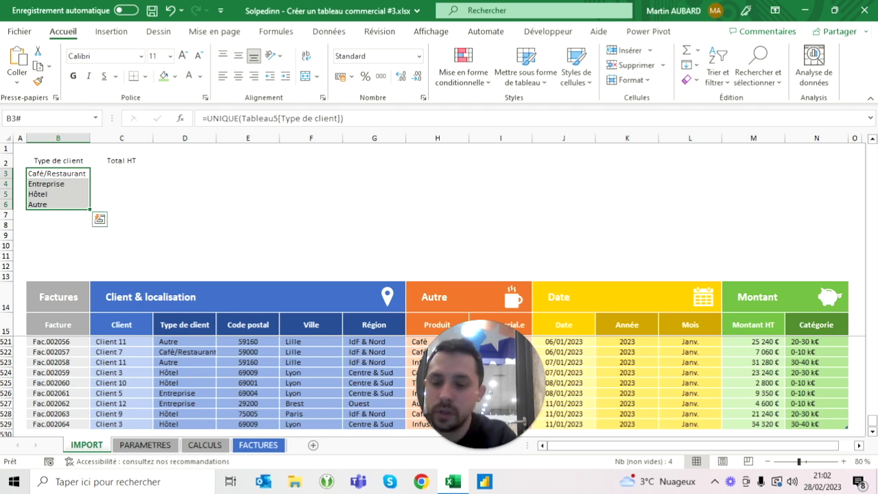
Paste the client-type list back as values, right-aligned with a slight indent
{"action": "key", "text": "ctrl+c"}
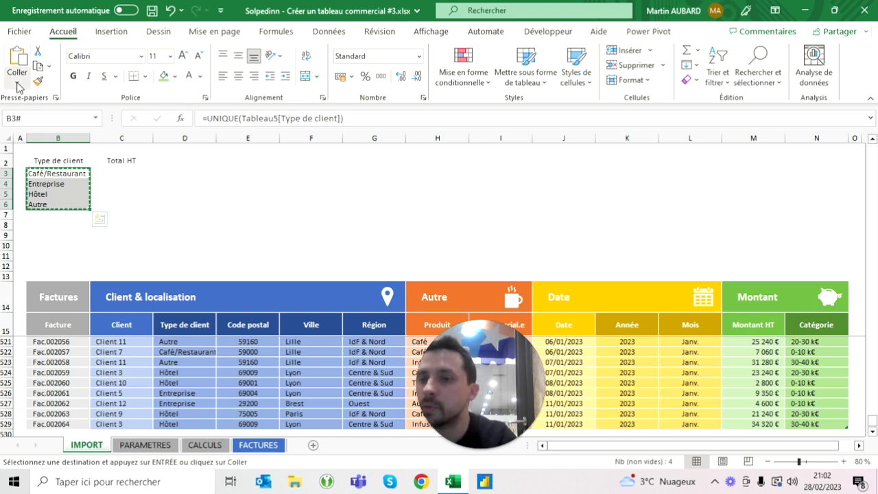
{"action": "left_click", "coordinate": [17, 86]}
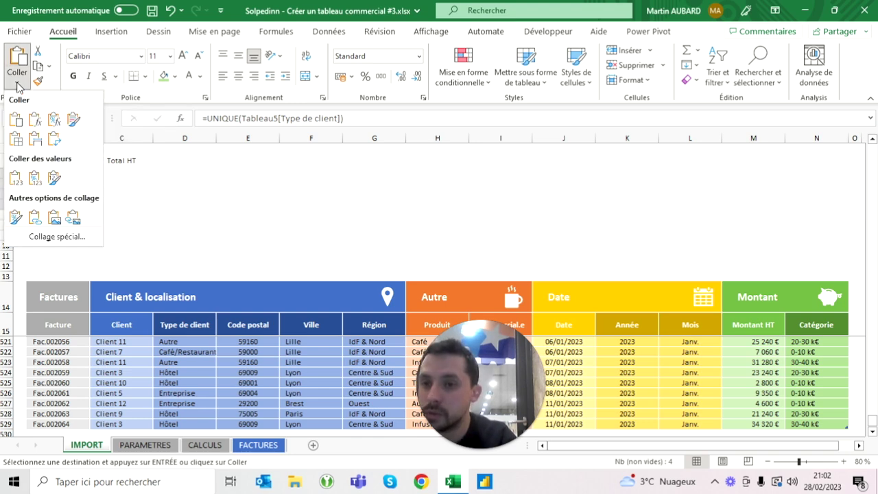
{"action": "left_click", "coordinate": [17, 177]}
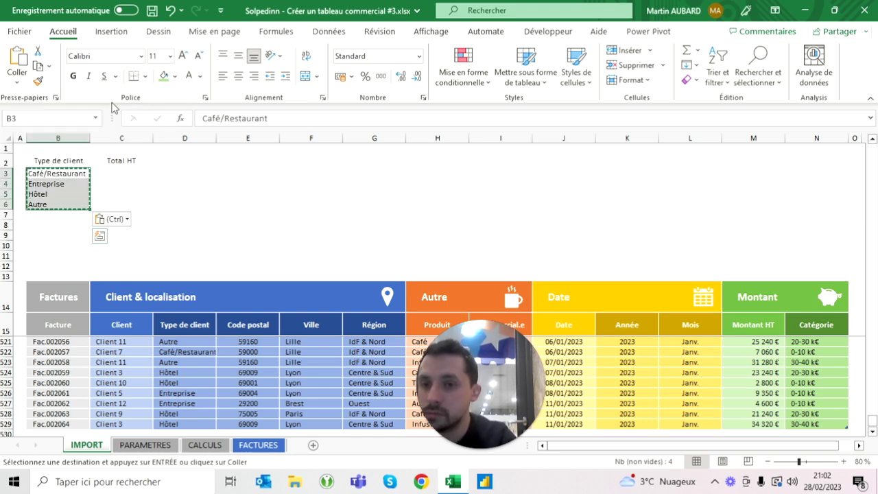
{"action": "key", "text": "Escape"}
{"action": "left_click", "coordinate": [254, 75]}
{"action": "left_click", "coordinate": [286, 76]}
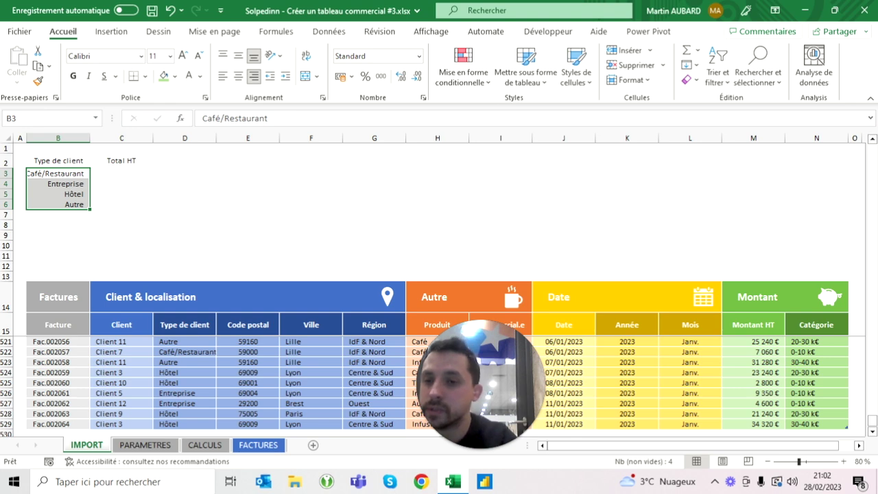
Reduce Café/Restaurant's font size to 10 and select the table area B2:C6
{"action": "left_click", "coordinate": [58, 174]}
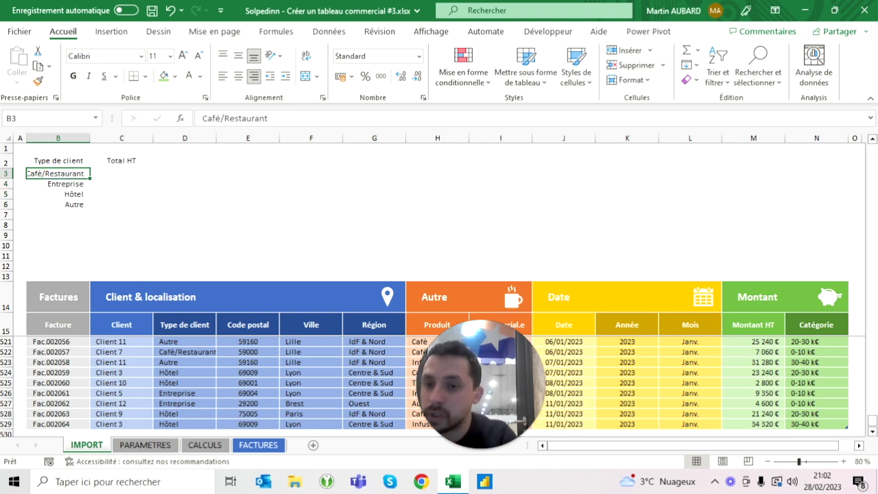
{"action": "left_click", "coordinate": [199, 56]}
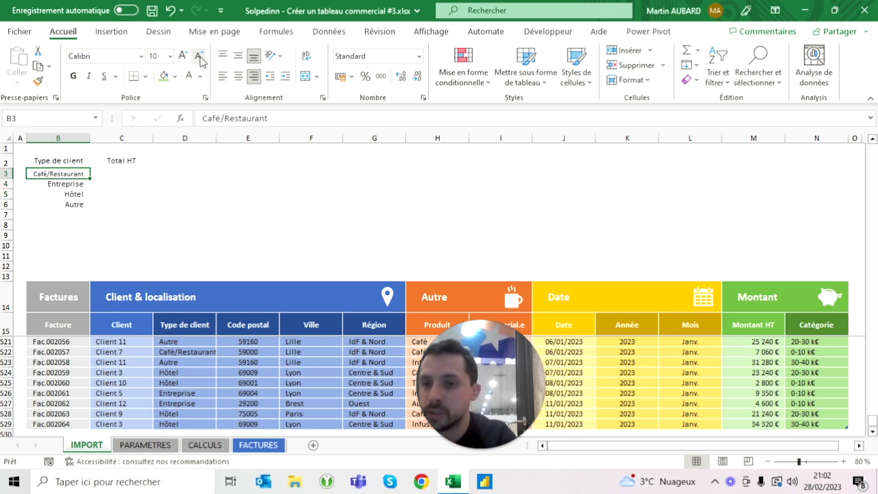
{"action": "key", "text": "Up"}
{"action": "key", "text": "Down"}
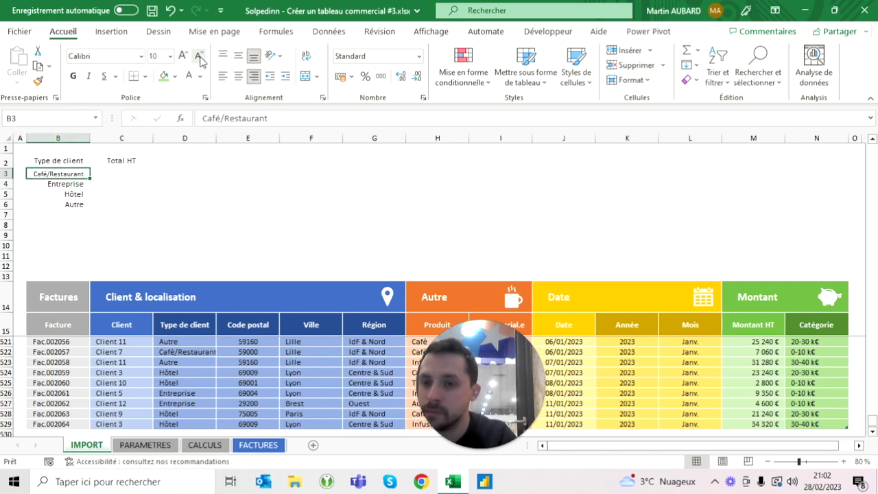
{"action": "key", "text": "Right"}
{"action": "key", "text": "Left"}
{"action": "key", "text": "Up"}
{"action": "key", "text": "shift+Down"}
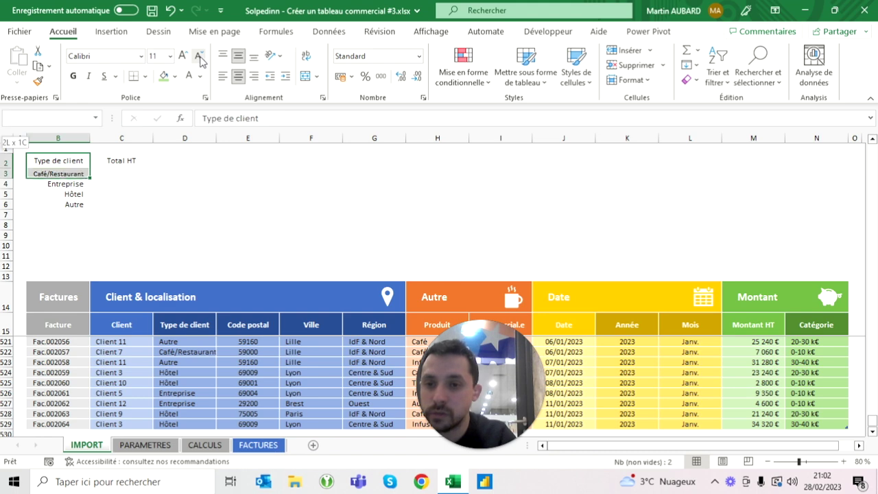
{"action": "key", "text": "shift+Down"}
{"action": "key", "text": "shift+Down"}
{"action": "key", "text": "shift+Down"}
{"action": "key", "text": "shift+Right"}
Fill B2:C6 light blue, and give the B2:C2 headers a blue fill with bold white text
{"action": "left_click", "coordinate": [175, 76]}
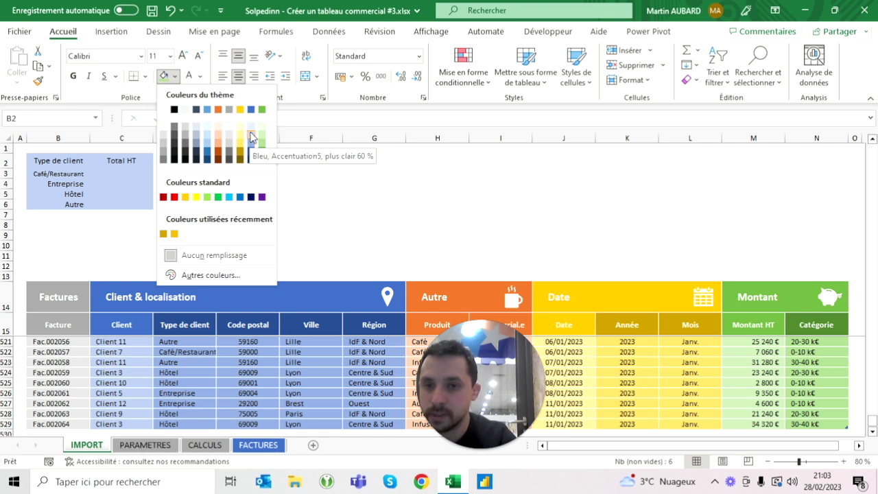
{"action": "left_click", "coordinate": [250, 135]}
{"action": "left_click_drag", "start_coordinate": [58, 160], "coordinate": [144, 161]}
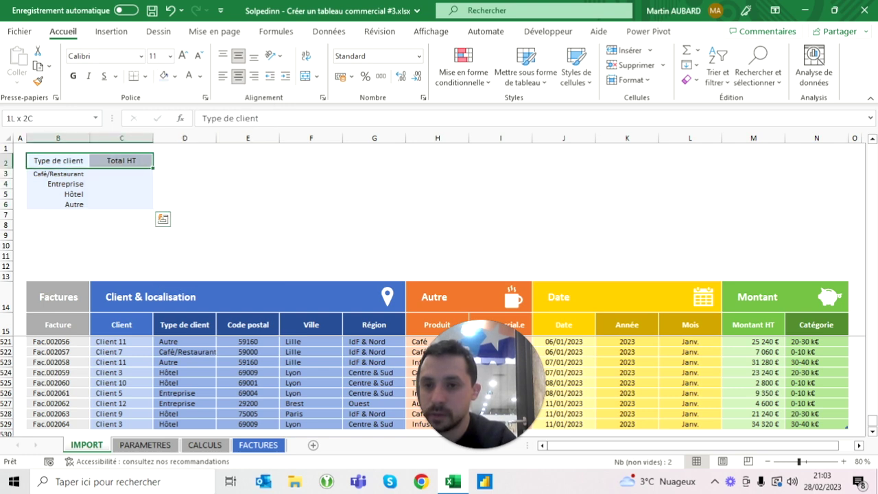
{"action": "left_click", "coordinate": [176, 76]}
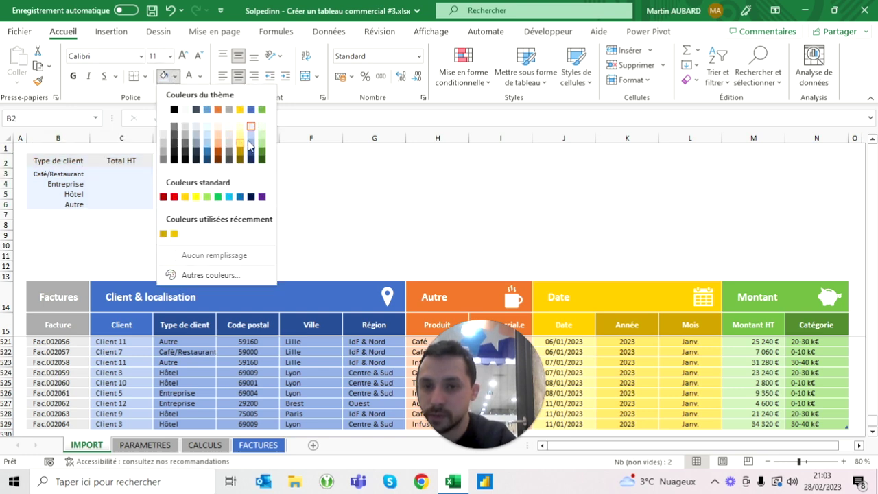
{"action": "left_click", "coordinate": [251, 110]}
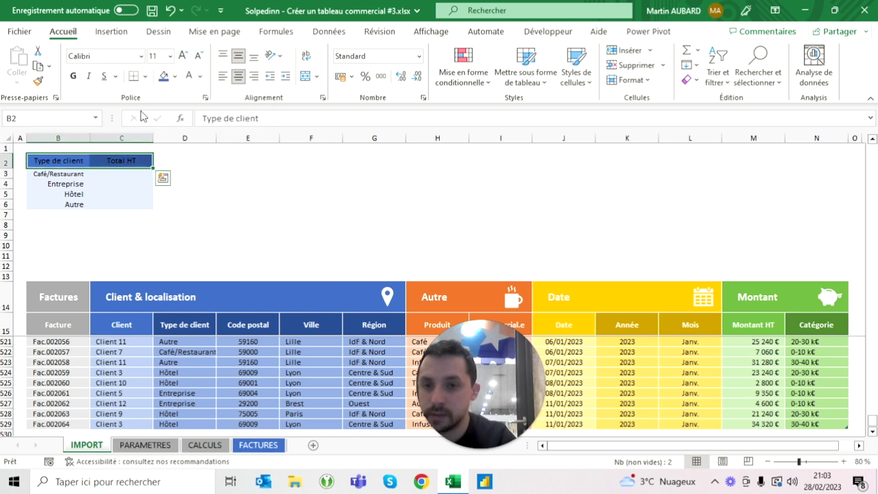
{"action": "left_click", "coordinate": [189, 75]}
{"action": "left_click", "coordinate": [73, 77]}
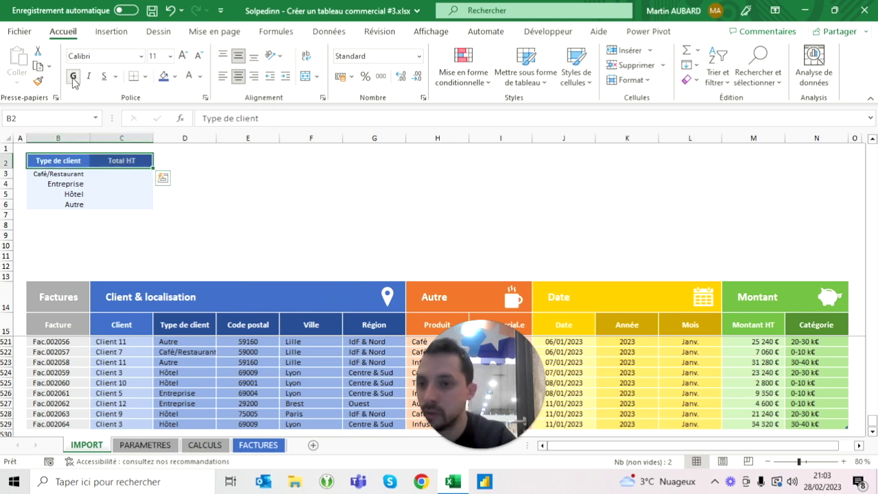
Give the client types in B3:B6 a darker blue fill
{"action": "key", "text": "Down"}
{"action": "key", "text": "shift+Down"}
{"action": "key", "text": "shift+Down"}
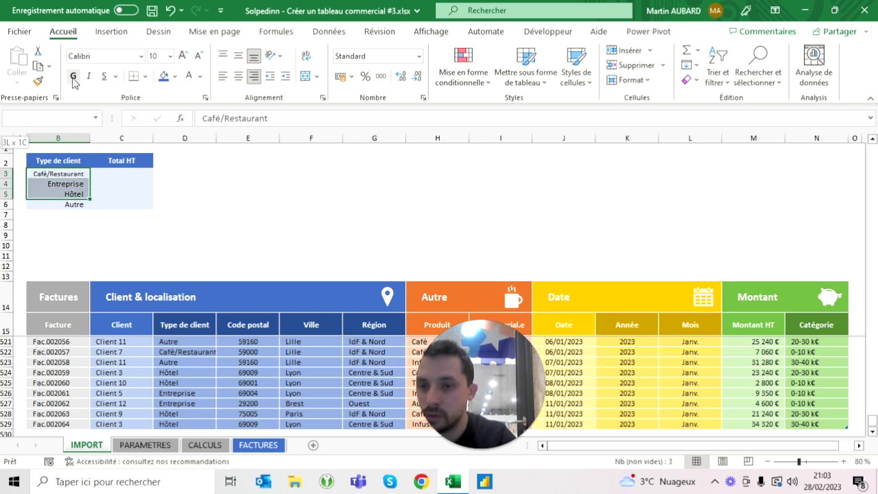
{"action": "key", "text": "shift+Down"}
{"action": "left_click", "coordinate": [176, 76]}
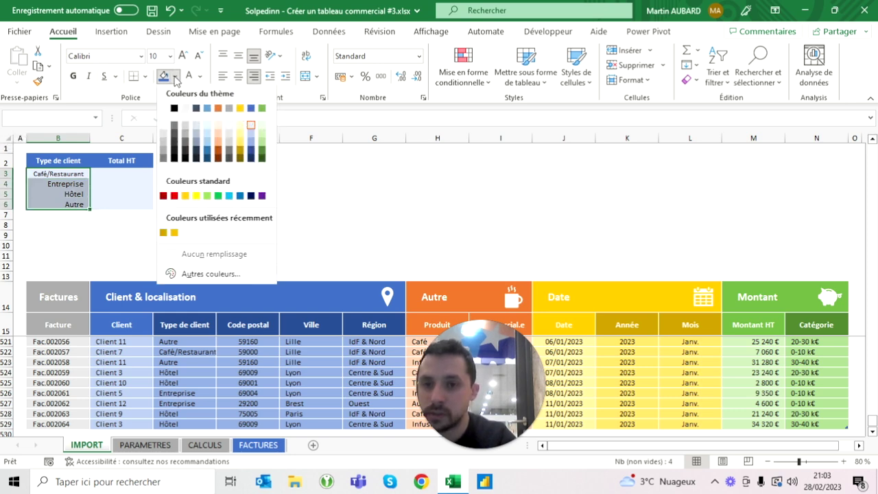
{"action": "left_click", "coordinate": [252, 145]}
Apply All Borders to the whole table B2:C6
{"action": "key", "text": "Up"}
{"action": "key", "text": "shift+Right"}
{"action": "key", "text": "shift+Down"}
{"action": "key", "text": "shift+Down"}
{"action": "key", "text": "shift+Down"}
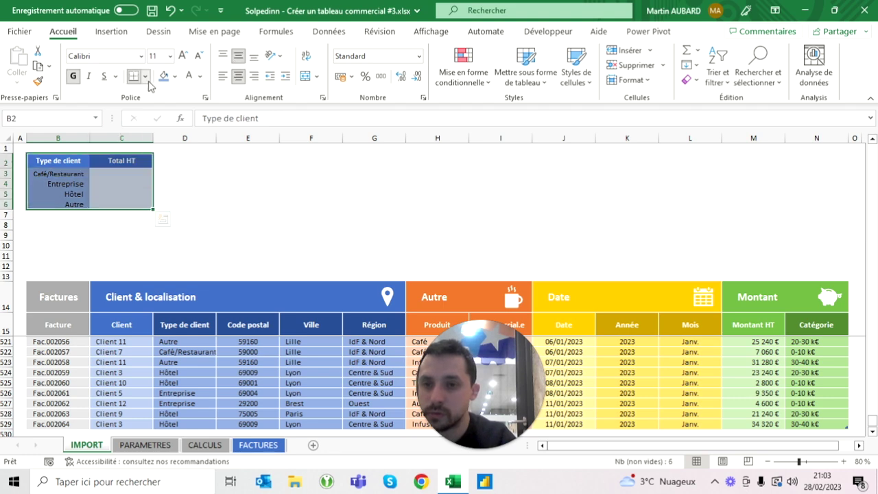
{"action": "left_click", "coordinate": [146, 77]}
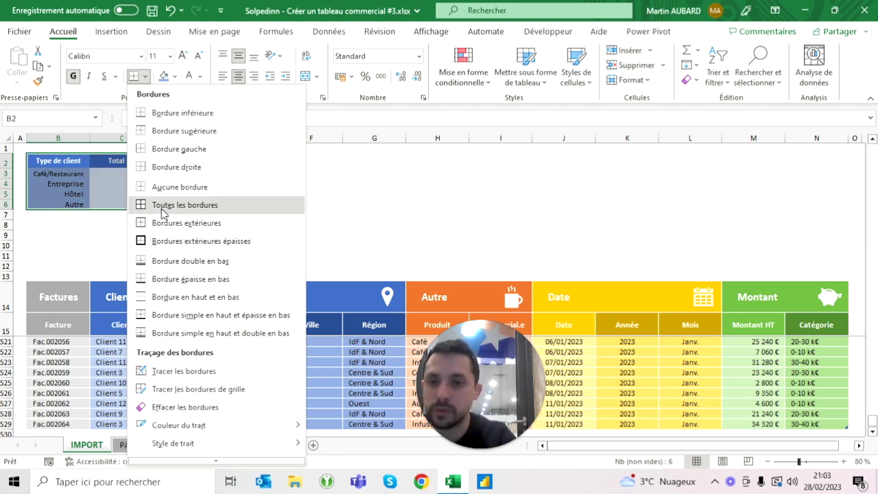
{"action": "left_click", "coordinate": [162, 213]}
{"action": "left_click", "coordinate": [248, 148]}
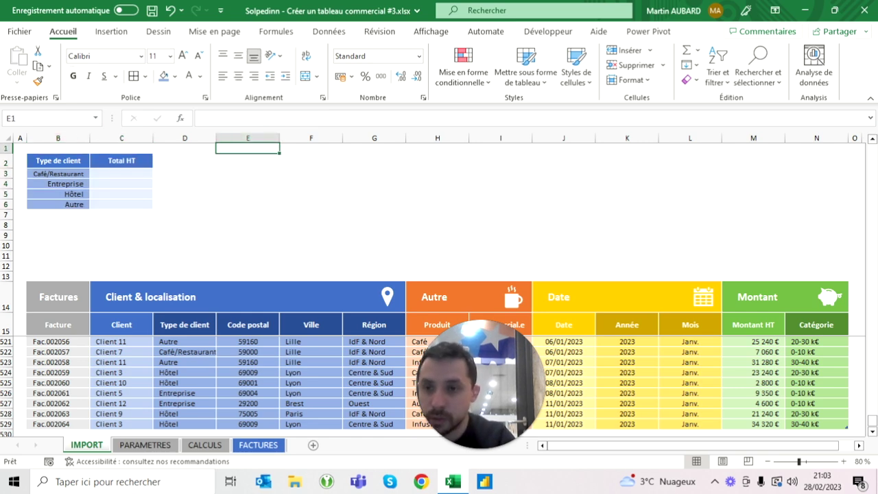
Set the height of rows 3 to 6 to 18
{"action": "left_click_drag", "start_coordinate": [10, 174], "coordinate": [10, 205]}
{"action": "right_click", "coordinate": [10, 204]}
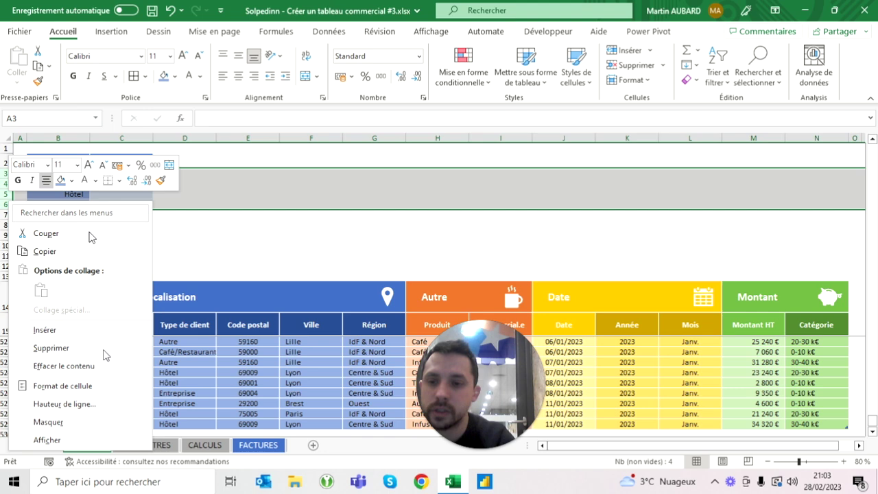
{"action": "left_click", "coordinate": [88, 404]}
{"action": "type", "text": "18"}
{"action": "left_click", "coordinate": [68, 436]}
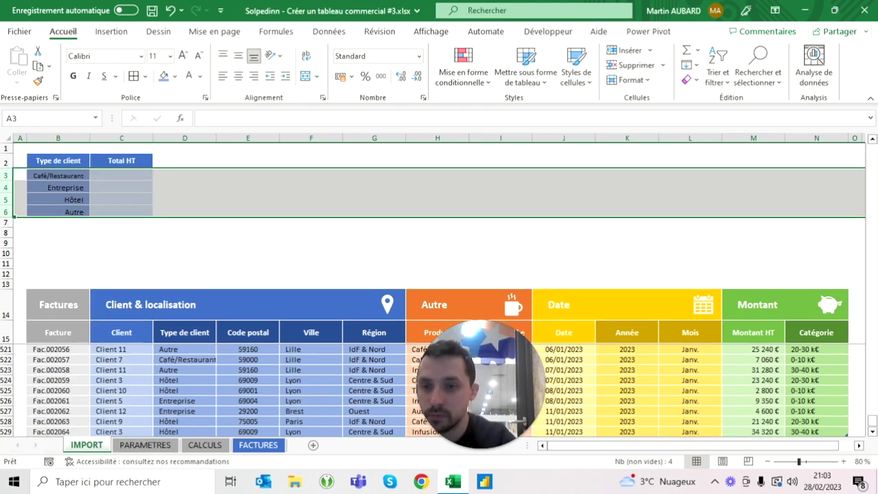
Check row 3's height on the FACTURES dashboard, then return to IMPORT cell C3
{"action": "left_click", "coordinate": [258, 445]}
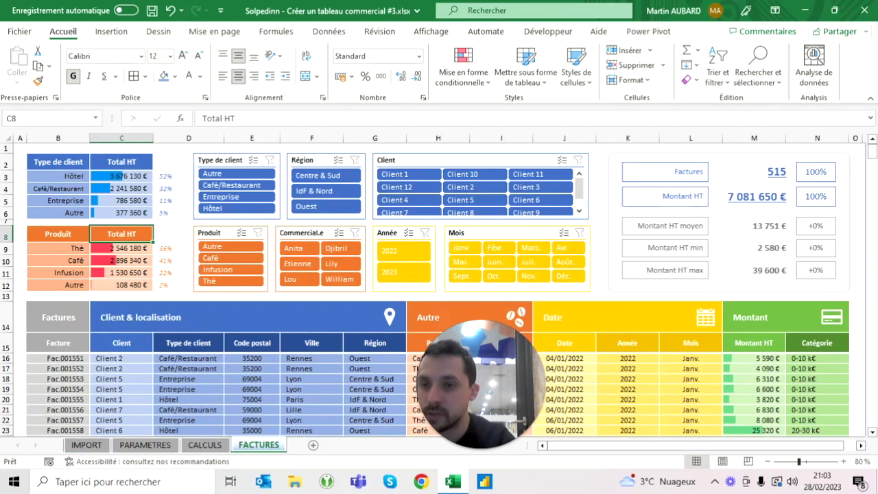
{"action": "left_click", "coordinate": [6, 176]}
{"action": "right_click", "coordinate": [6, 176]}
{"action": "left_click", "coordinate": [53, 382]}
{"action": "left_click", "coordinate": [46, 407]}
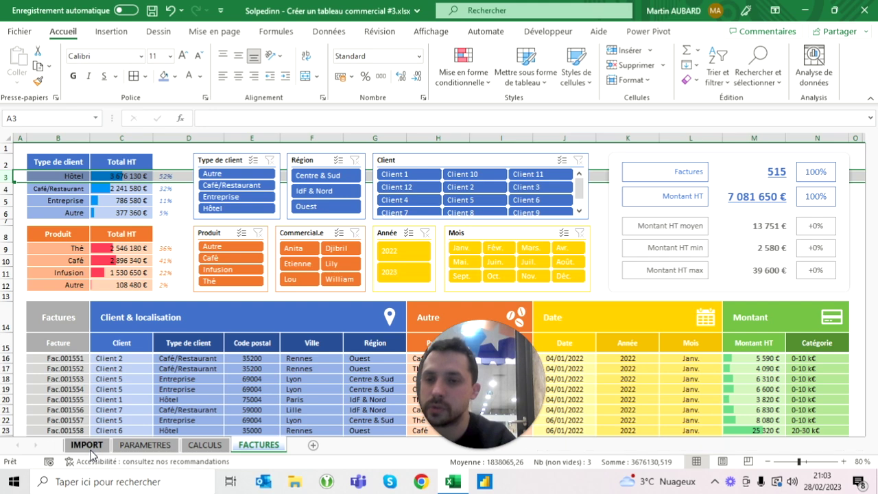
{"action": "left_click", "coordinate": [90, 449]}
{"action": "left_click", "coordinate": [122, 175]}
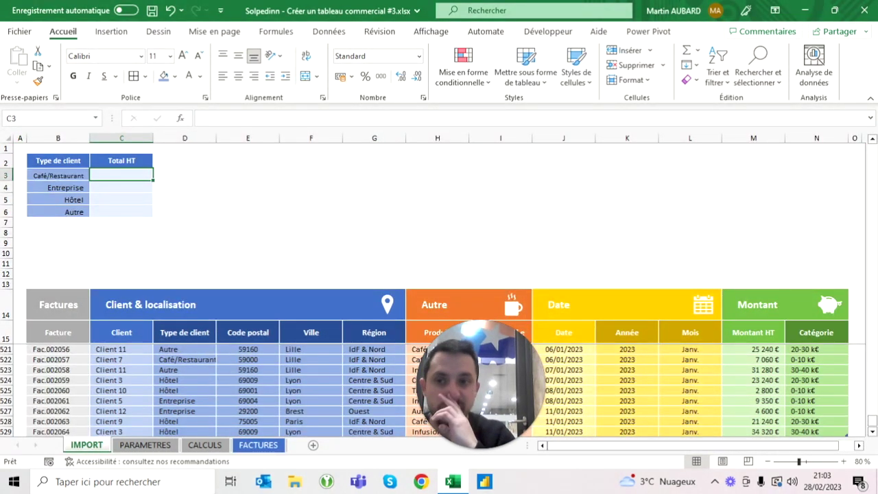
Set the height of header row 2 to 25
{"action": "left_click", "coordinate": [6, 163]}
{"action": "right_click", "coordinate": [6, 163]}
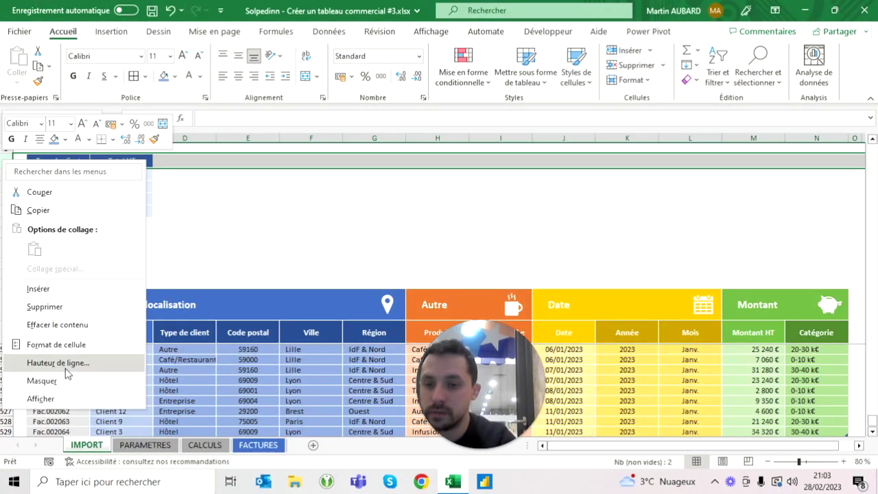
{"action": "left_click", "coordinate": [68, 363]}
{"action": "type", "text": "25"}
{"action": "left_click", "coordinate": [48, 401]}
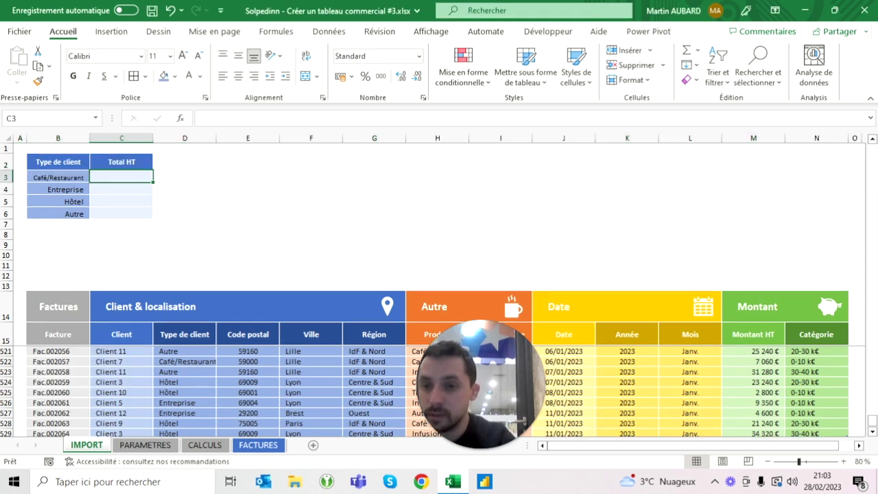
Vertically centre the client-type labels B3:B6 and the Total HT cells C3:C6
{"action": "left_click_drag", "start_coordinate": [58, 177], "coordinate": [69, 213]}
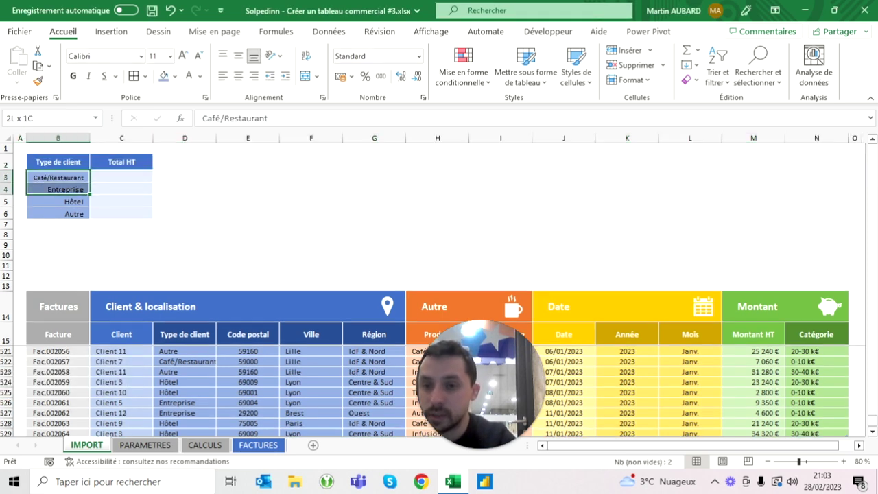
{"action": "left_click", "coordinate": [240, 58]}
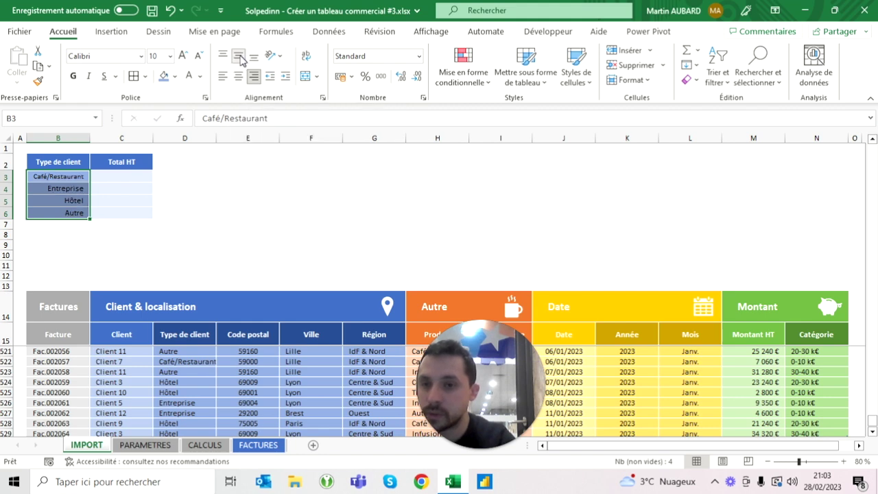
{"action": "key", "text": "Right"}
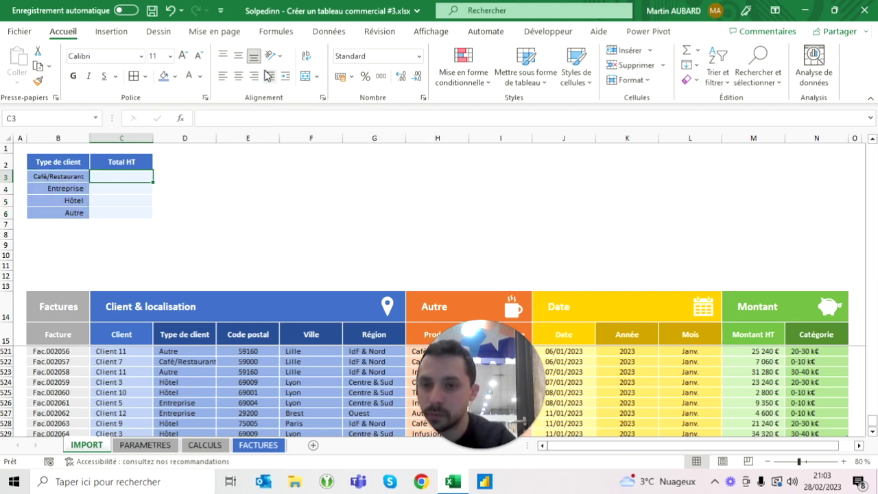
{"action": "key", "text": "shift+Down"}
{"action": "key", "text": "shift+Down"}
{"action": "key", "text": "shift+Down"}
{"action": "left_click", "coordinate": [243, 62]}
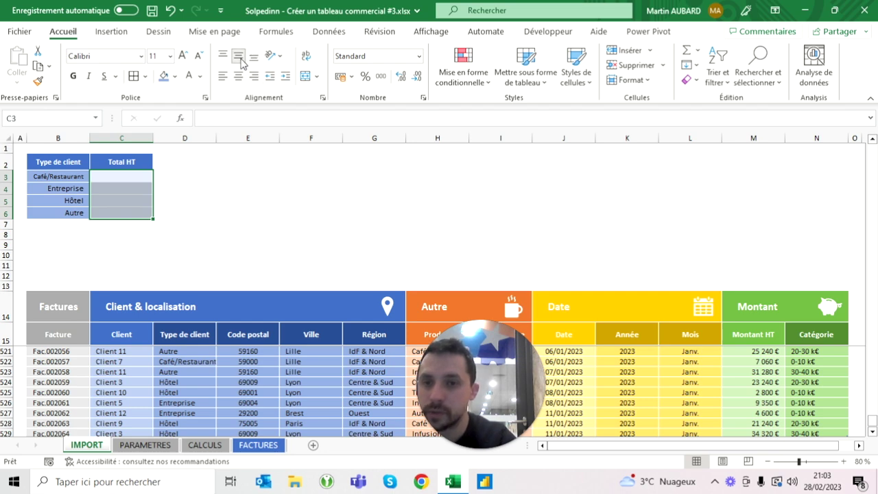
{"action": "key", "text": "Up"}
{"action": "key", "text": "Down"}
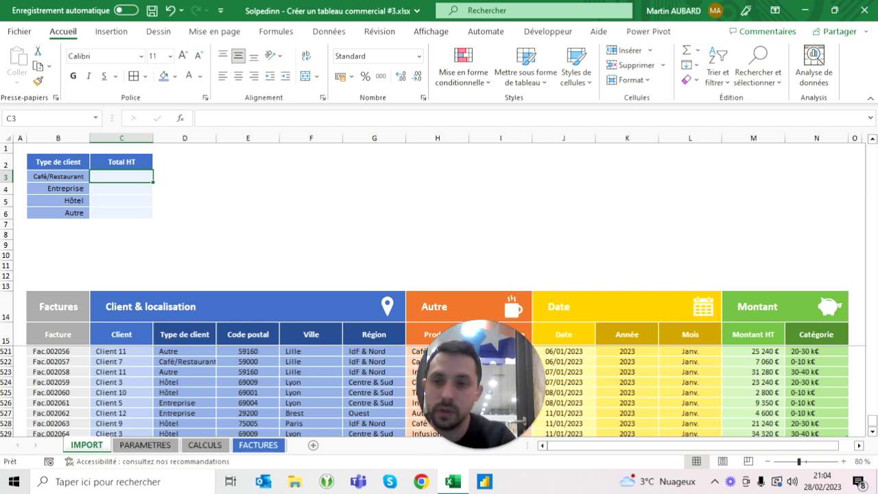
In C3, enter =FILTRE of the Montant HT amounts where Type de client equals B3
{"action": "type", "text": "="}
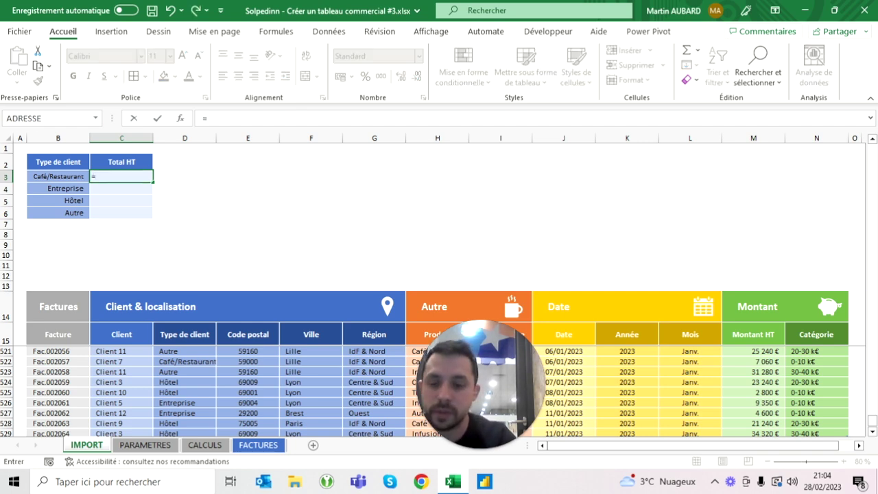
{"action": "type", "text": "filtre("}
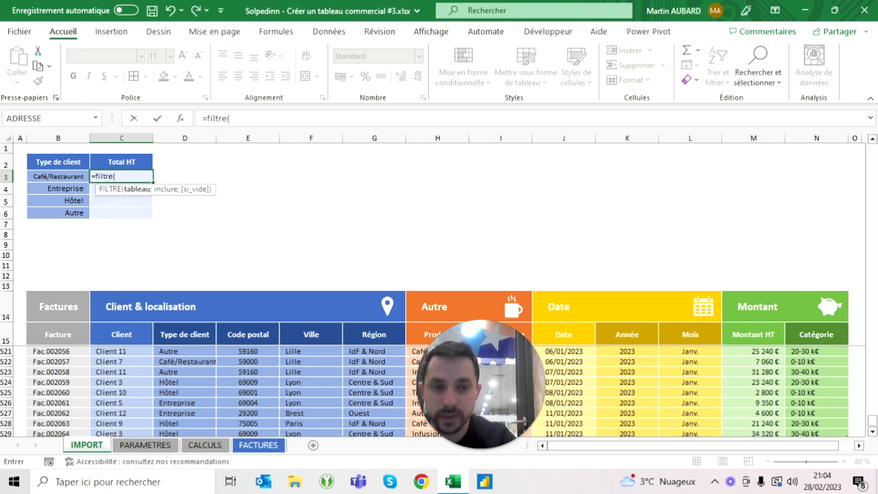
{"action": "left_click", "coordinate": [753, 334]}
{"action": "key", "text": "Down"}
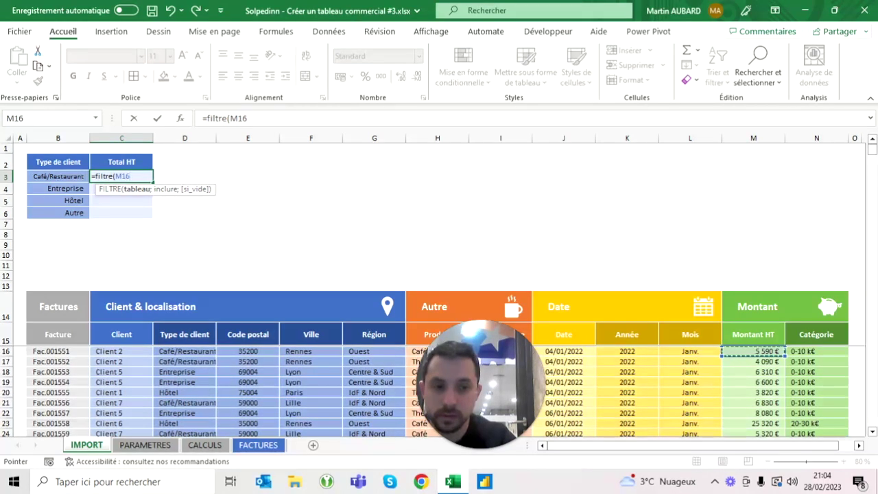
{"action": "key", "text": "ctrl+shift+Down"}
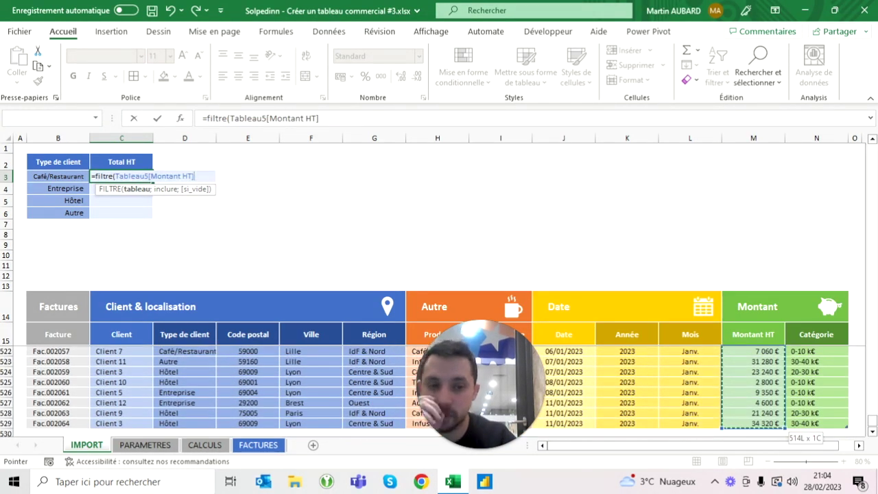
{"action": "type", "text": ";"}
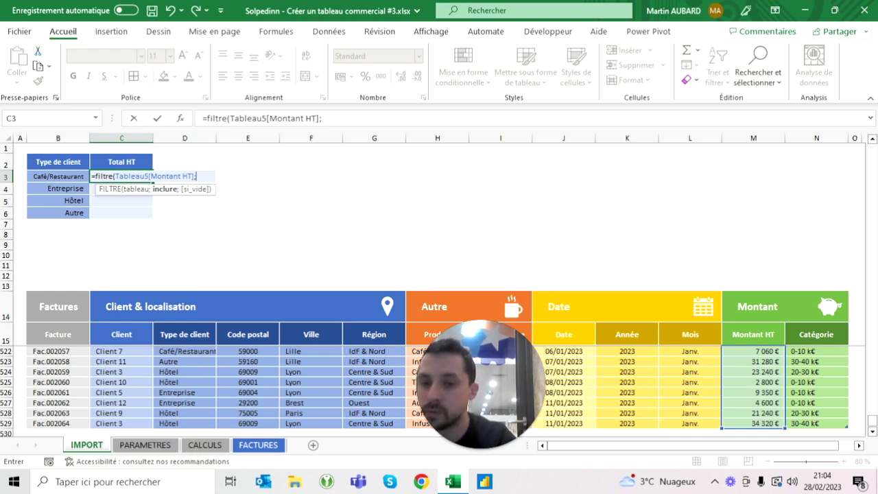
{"action": "mouse_move", "coordinate": [211, 331]}
{"action": "left_mouse_down"}
{"action": "mouse_move", "coordinate": [227, 433]}
{"action": "mouse_move", "coordinate": [217, 439]}
{"action": "left_mouse_up"}
{"action": "type", "text": "="}
{"action": "left_click", "coordinate": [57, 176]}
{"action": "type", "text": ")"}
{"action": "key", "text": "ctrl+Return"}
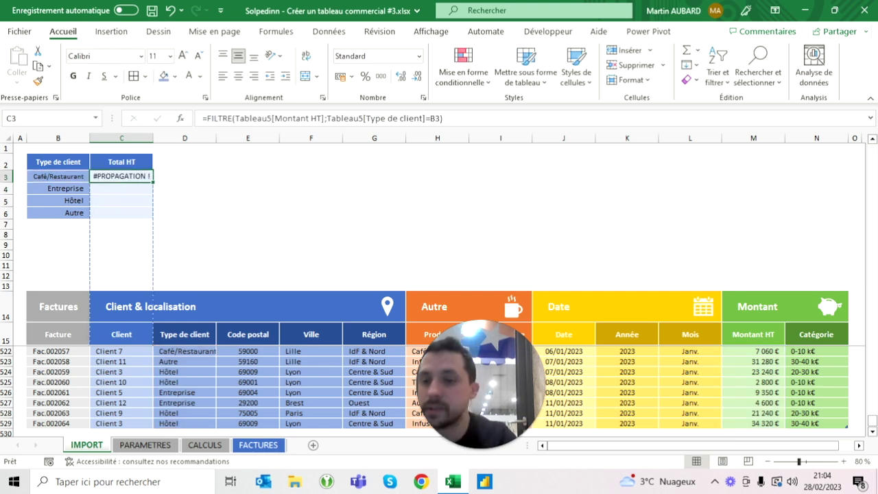
Review the C3 formula and the B3 client type behind the #PROPAGATION! error
{"action": "key", "text": "Down"}
{"action": "key", "text": "Down"}
{"action": "key", "text": "Up"}
{"action": "key", "text": "Up"}
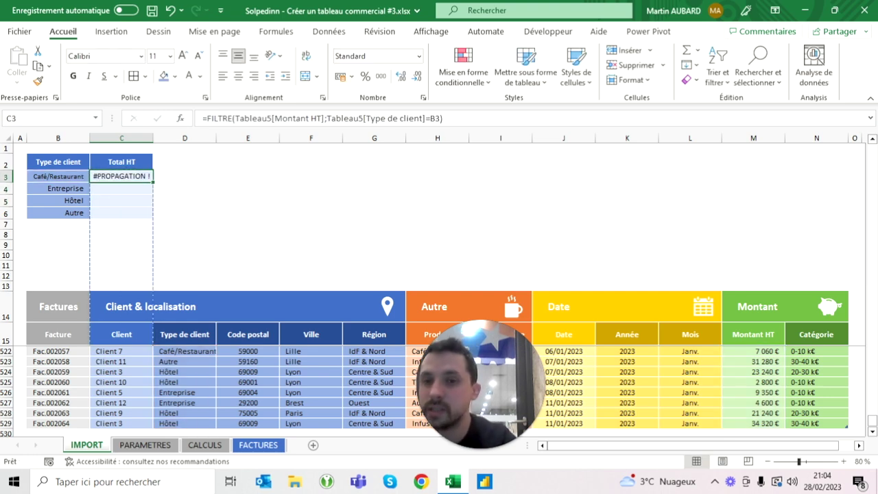
{"action": "key", "text": "F2"}
{"action": "key", "text": "Escape"}
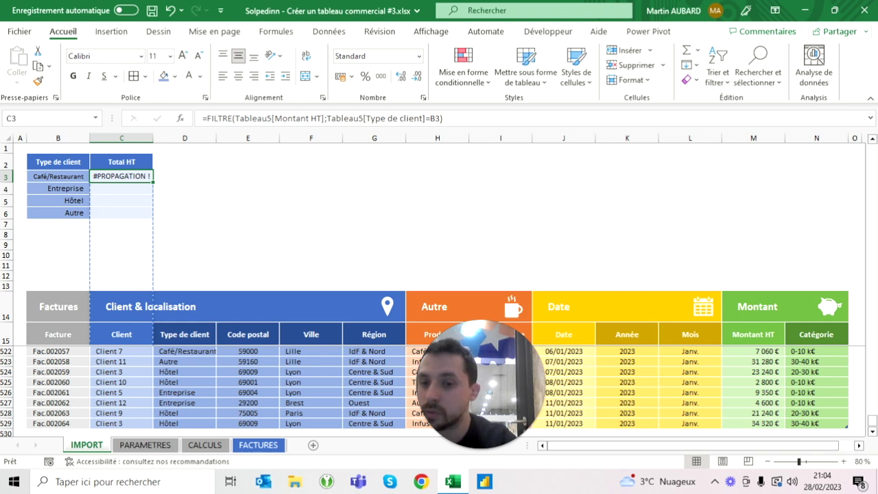
{"action": "left_click", "coordinate": [59, 176]}
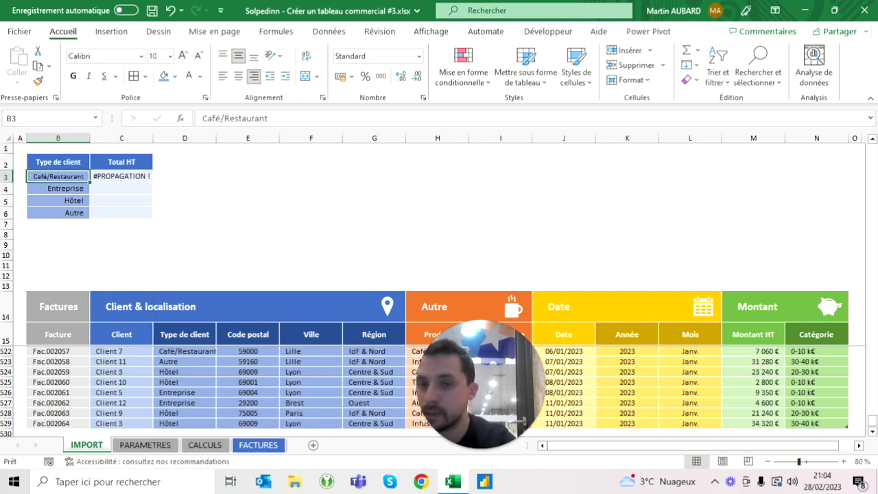
Wrap the C3 formula in SOMME and format it as euros, right-aligned with an indent
{"action": "left_click", "coordinate": [122, 176]}
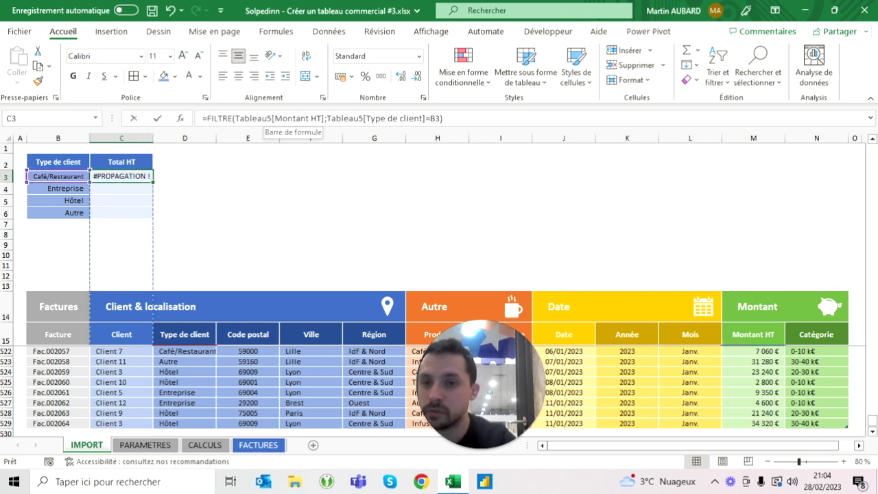
{"action": "left_click", "coordinate": [206, 118]}
{"action": "type", "text": "somme("}
{"action": "key", "text": "End"}
{"action": "type", "text": ")"}
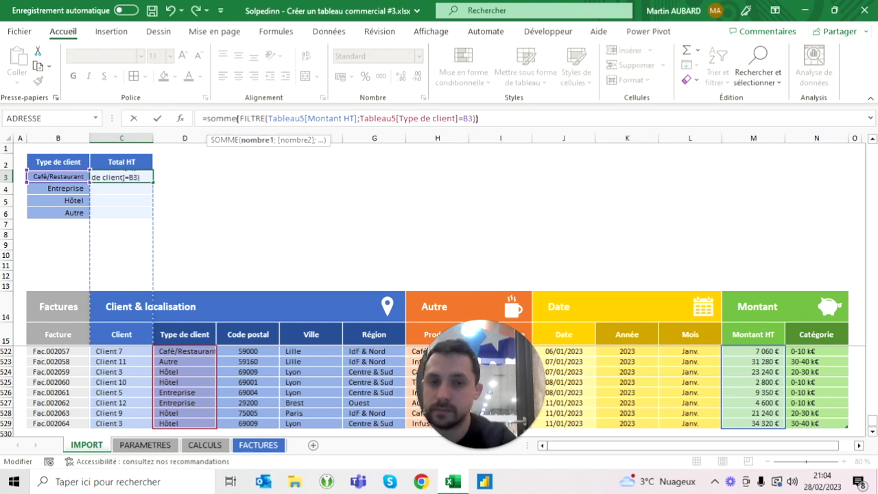
{"action": "key", "text": "ctrl+Return"}
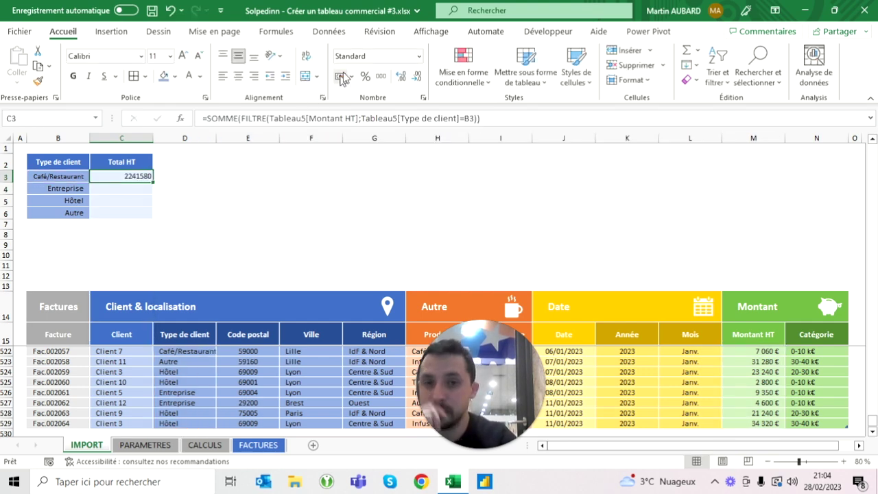
{"action": "left_click", "coordinate": [418, 57]}
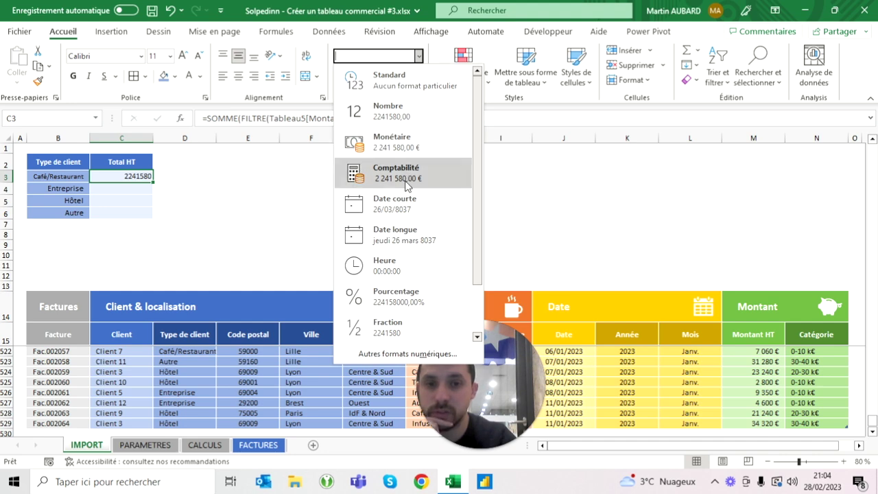
{"action": "left_click", "coordinate": [404, 144]}
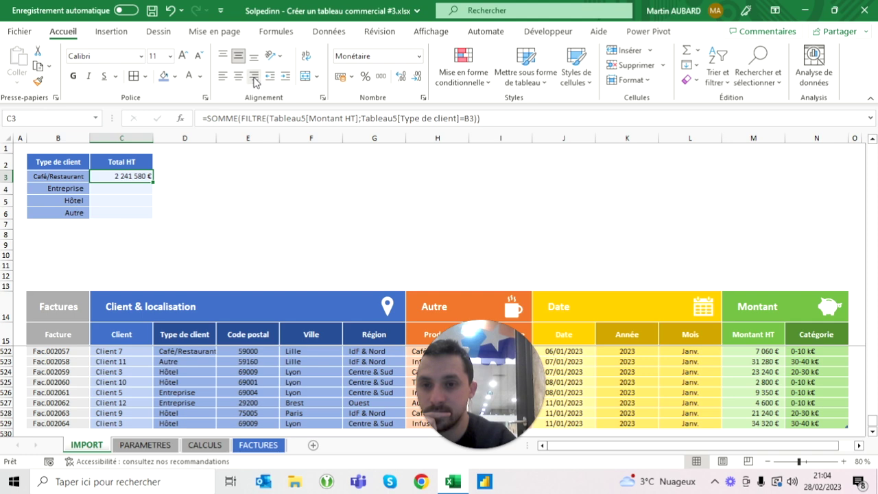
{"action": "left_click", "coordinate": [287, 77]}
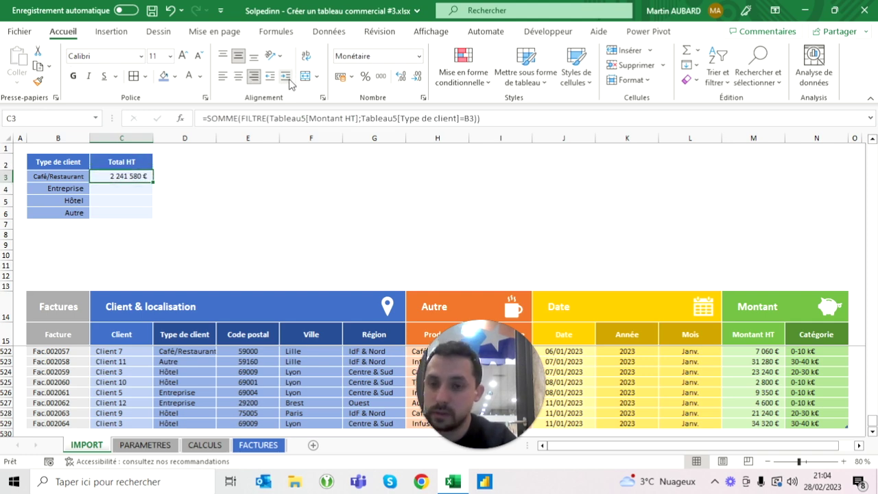
Copy the C3 total down to C6, then compare the totals with the FACTURES dashboard
{"action": "key", "text": "ctrl+c"}
{"action": "key", "text": "shift+Down"}
{"action": "key", "text": "shift+Down"}
{"action": "key", "text": "shift+Down"}
{"action": "key", "text": "ctrl+v"}
{"action": "key", "text": "Escape"}
{"action": "key", "text": "shift+Up"}
{"action": "key", "text": "shift+Up"}
{"action": "key", "text": "shift+Up"}
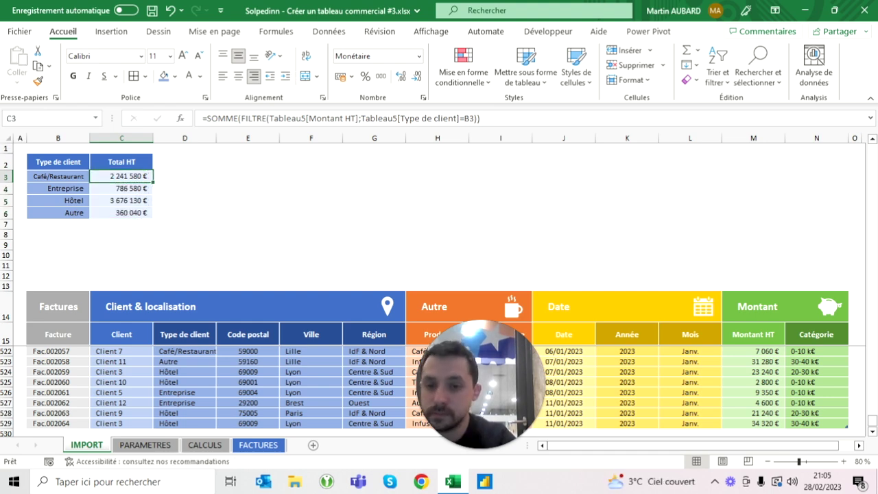
{"action": "left_click", "coordinate": [256, 445]}
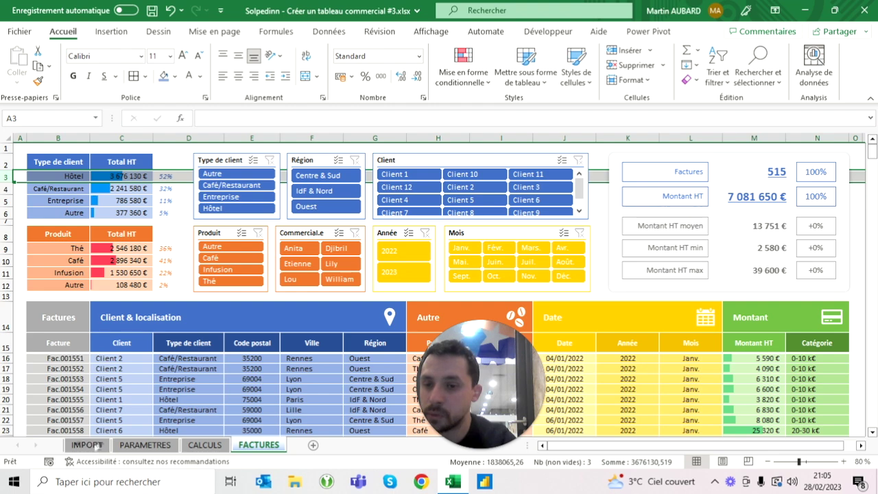
{"action": "left_click", "coordinate": [87, 444]}
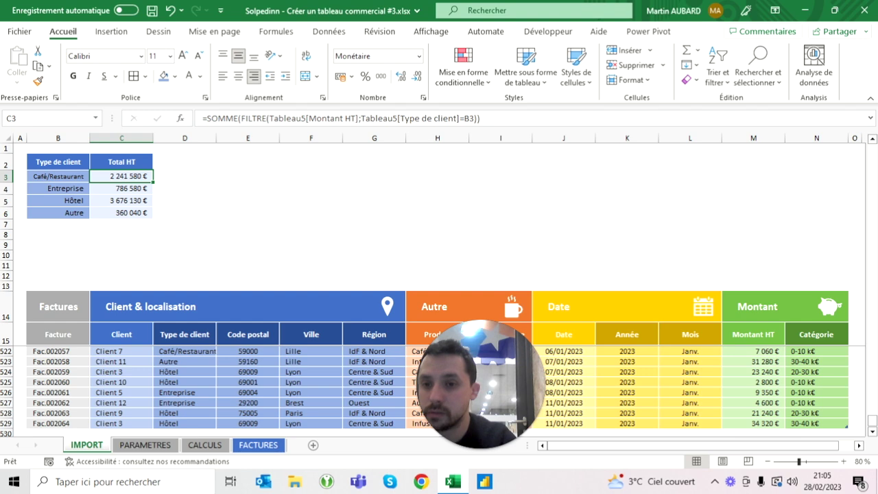
Copy the client-type table from rows 2–6 into rows 8–12
{"action": "left_click_drag", "start_coordinate": [7, 164], "coordinate": [7, 213]}
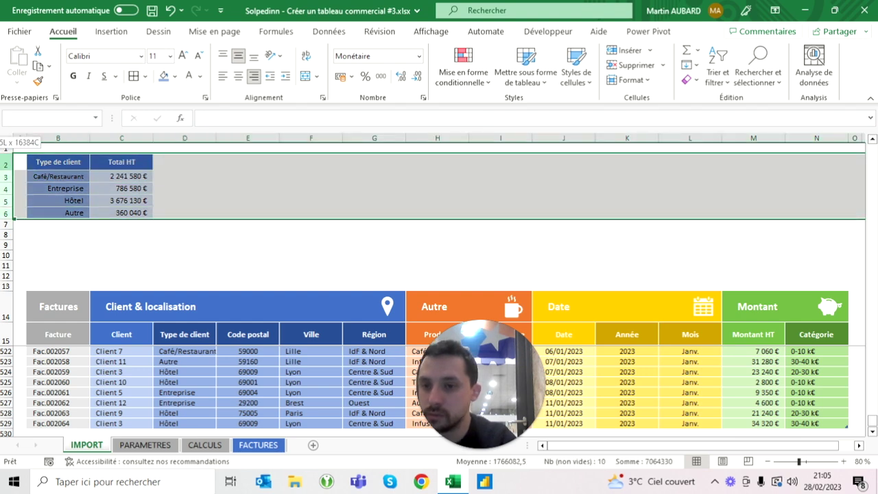
{"action": "key", "text": "ctrl+c"}
{"action": "left_click", "coordinate": [7, 234]}
{"action": "key", "text": "Return"}
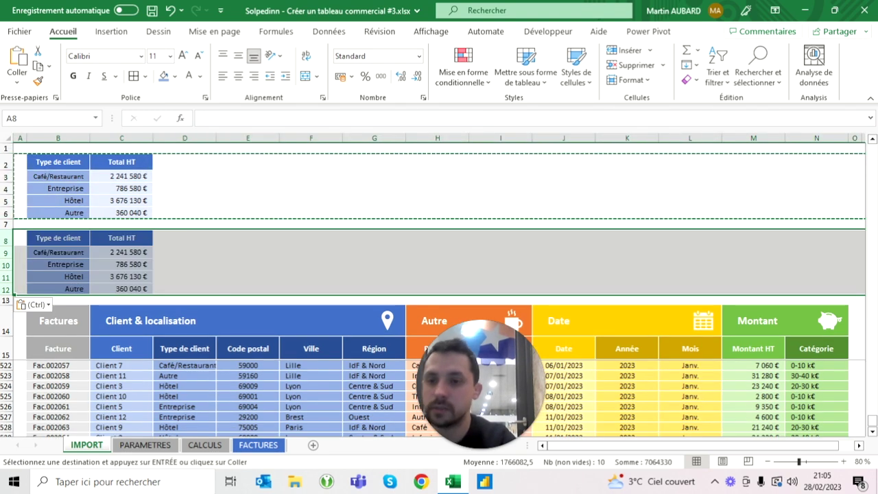
Fill the copy's header cells B8:C8 with orange
{"action": "left_click_drag", "start_coordinate": [58, 237], "coordinate": [121, 238]}
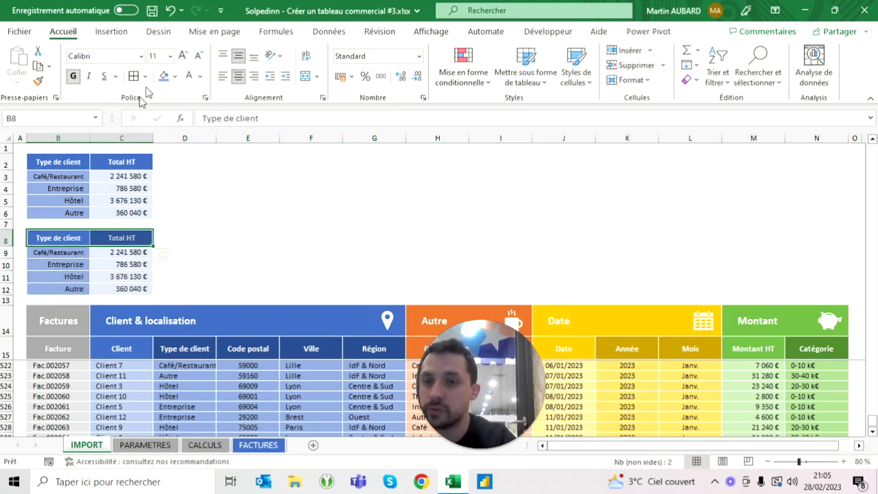
{"action": "left_click", "coordinate": [176, 76]}
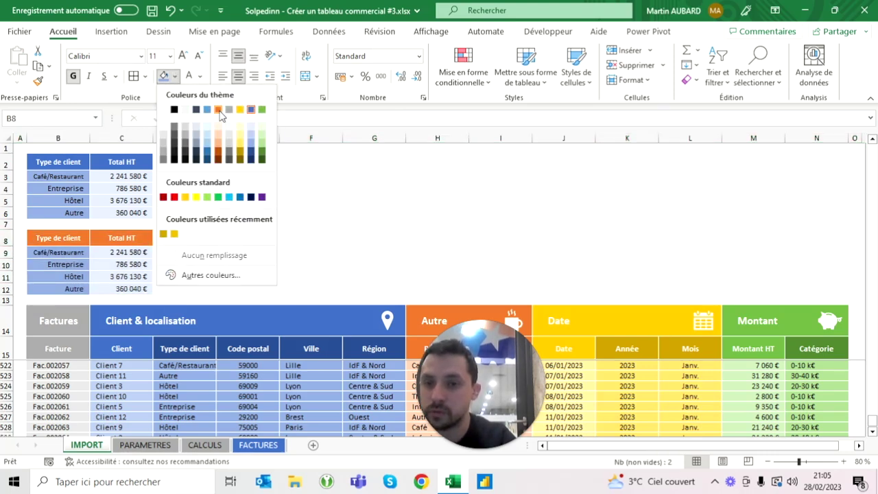
{"action": "left_click", "coordinate": [218, 111]}
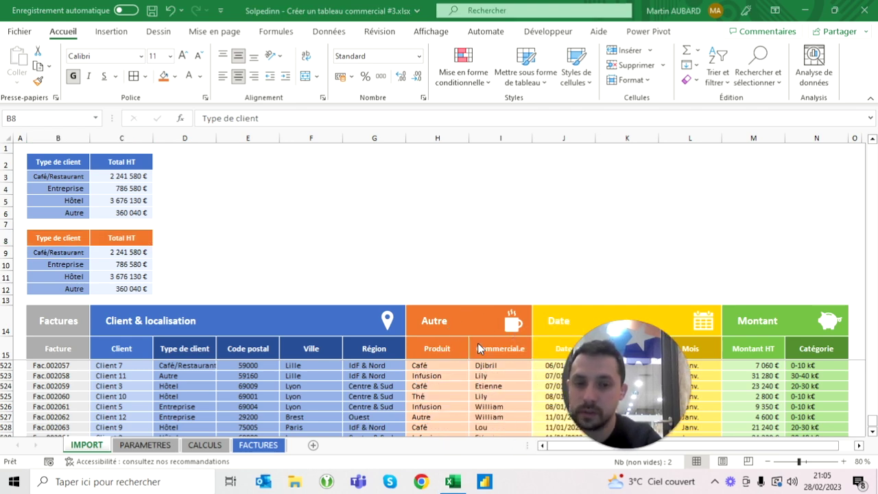
{"action": "left_click", "coordinate": [449, 351]}
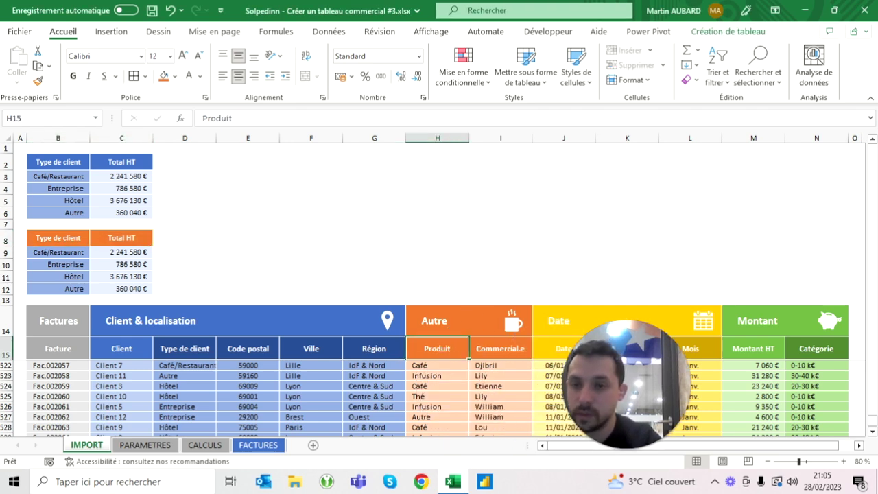
Give the copy's body cells B9:B12 and C9:C12 light orange fills
{"action": "left_click_drag", "start_coordinate": [58, 252], "coordinate": [62, 289]}
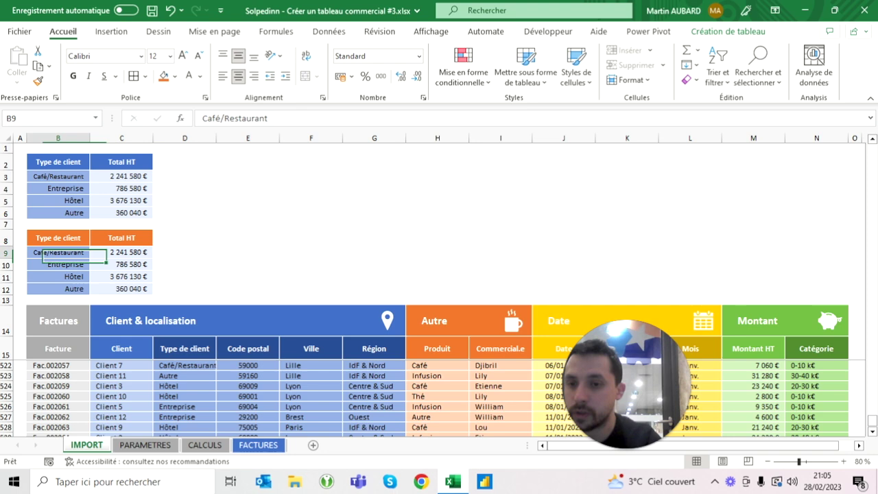
{"action": "left_click", "coordinate": [175, 76]}
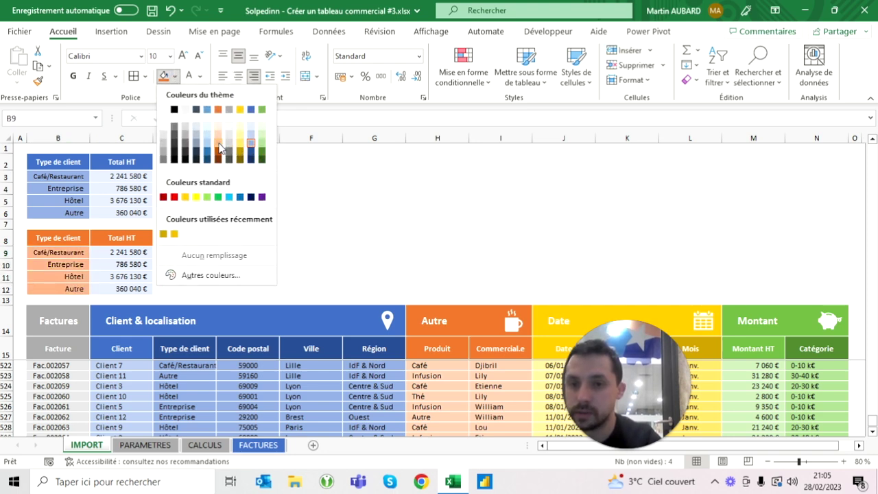
{"action": "left_click", "coordinate": [219, 146]}
{"action": "left_click_drag", "start_coordinate": [121, 252], "coordinate": [121, 289]}
{"action": "left_click", "coordinate": [176, 76]}
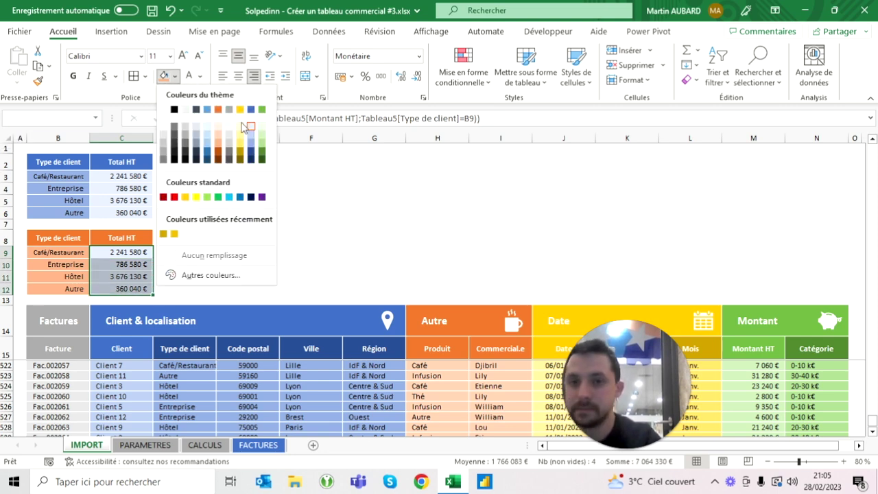
{"action": "left_click", "coordinate": [218, 127]}
{"action": "left_click", "coordinate": [58, 253]}
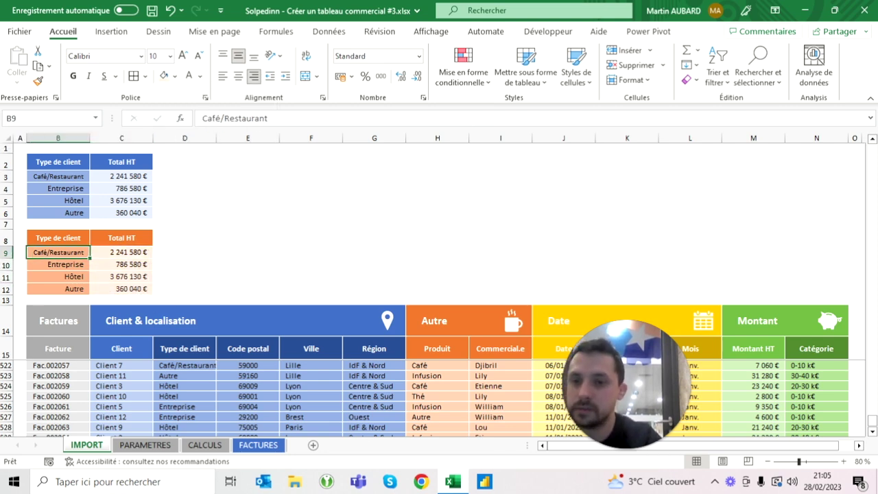
{"action": "left_click", "coordinate": [58, 237]}
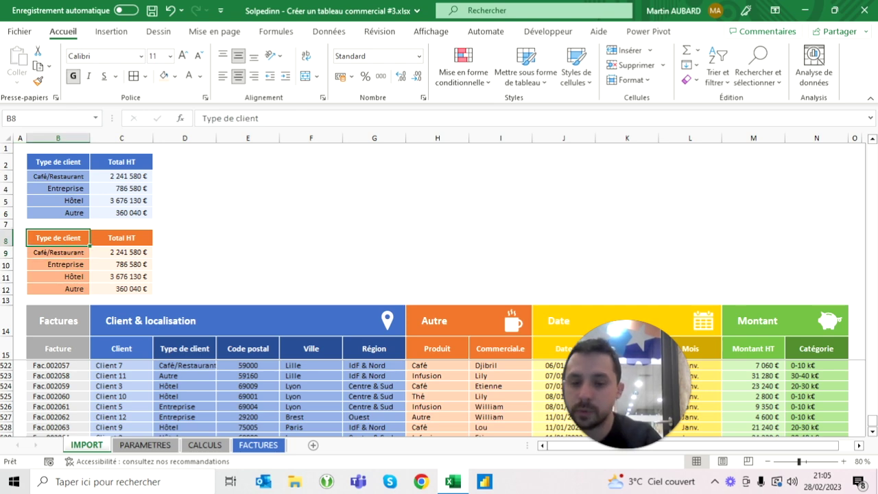
Retitle B8 as Produit and clear the old client types from B9:B12
{"action": "type", "text": "Produit"}
{"action": "key", "text": "Return"}
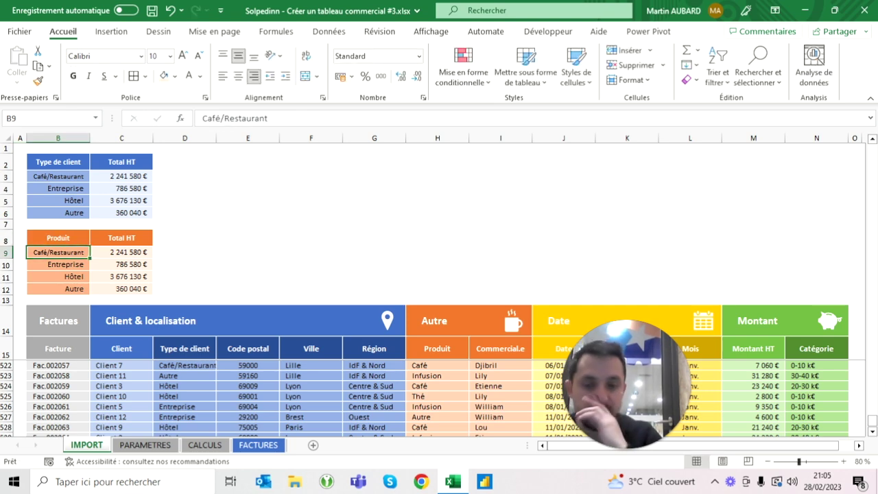
{"action": "type", "text": "="}
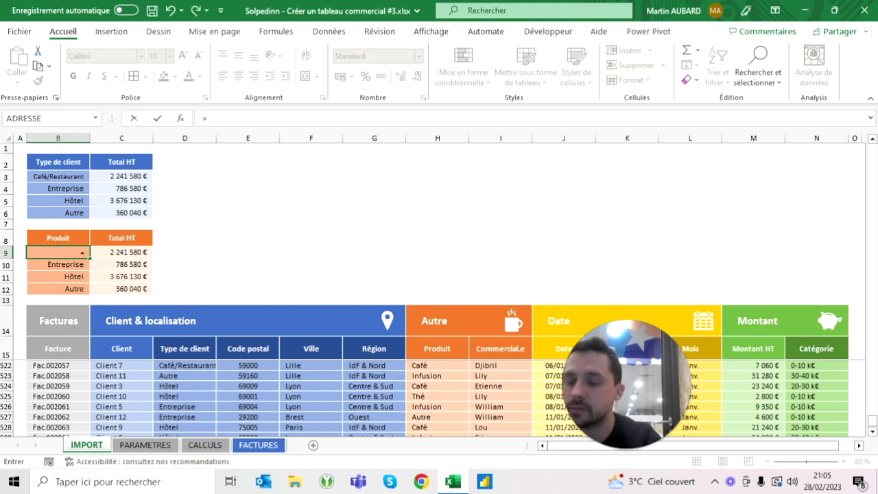
{"action": "key", "text": "Escape"}
{"action": "key", "text": "shift+Down"}
{"action": "key", "text": "shift+Down"}
{"action": "key", "text": "shift+Down"}
{"action": "key", "text": "Delete"}
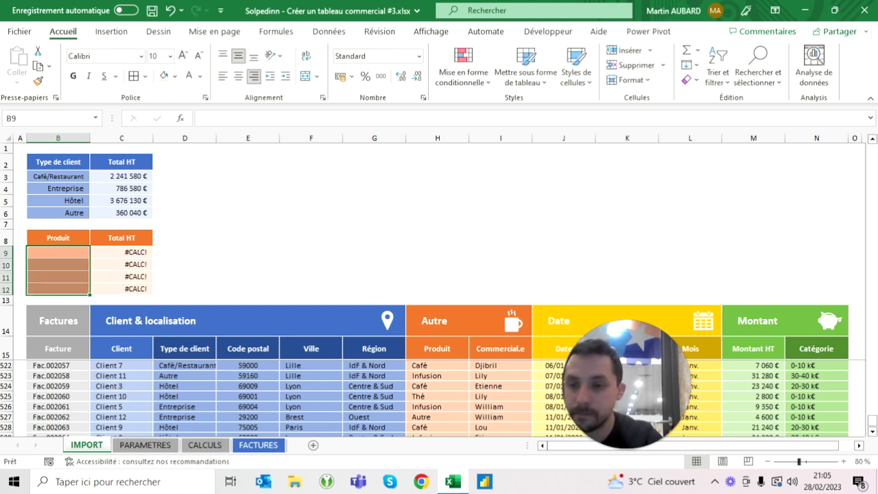
In B9, list the distinct products with =UNIQUE on the invoice table's Produit column
{"action": "left_click", "coordinate": [58, 252]}
{"action": "type", "text": "=unique("}
{"action": "key", "text": "Down"}
{"action": "key", "text": "Down"}
{"action": "key", "text": "Down"}
{"action": "key", "text": "Down"}
{"action": "key", "text": "Right"}
{"action": "key", "text": "Right"}
{"action": "key", "text": "Down"}
{"action": "key", "text": "Down"}
{"action": "key", "text": "Right"}
{"action": "key", "text": "Right"}
{"action": "key", "text": "Right"}
{"action": "key", "text": "Right"}
{"action": "key", "text": "Down"}
{"action": "key", "text": "ctrl+shift+Down"}
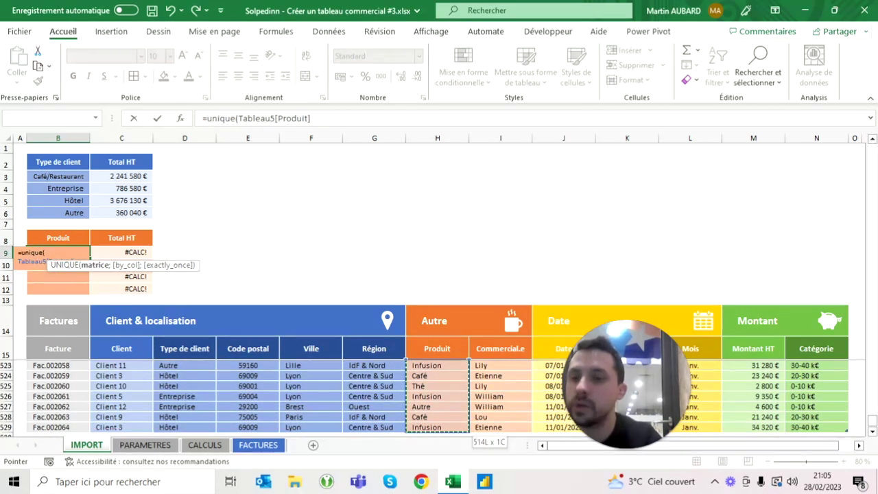
{"action": "type", "text": ")"}
{"action": "key", "text": "Return"}
{"action": "key", "text": "Up"}
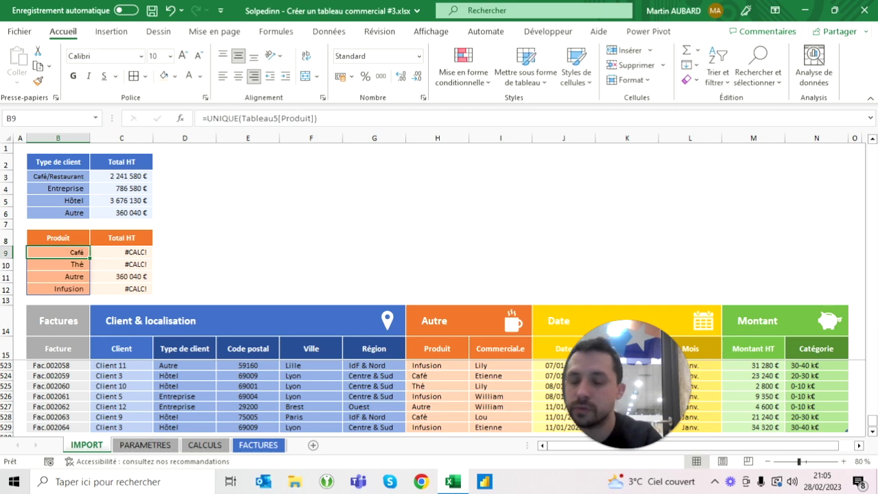
{"action": "key", "text": "shift+Down"}
{"action": "key", "text": "shift+Down"}
{"action": "key", "text": "shift+Down"}
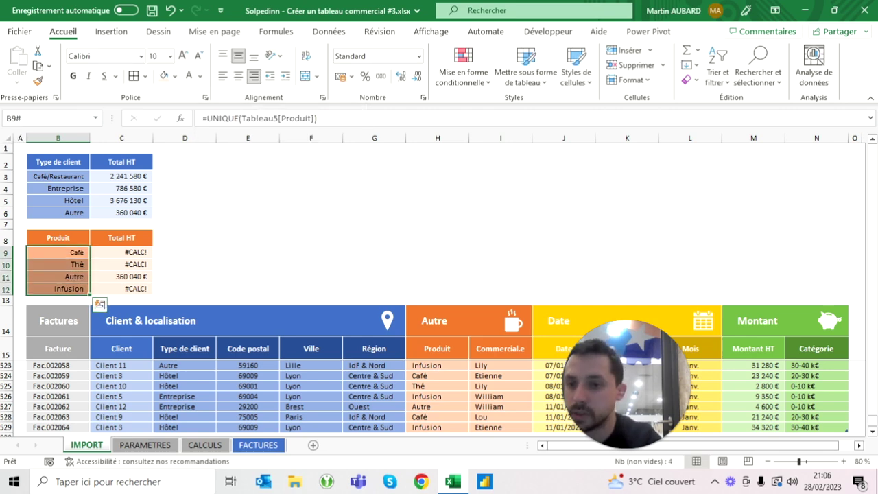
Convert the product list B9:B12 to fixed values and enlarge its font
{"action": "left_click", "coordinate": [57, 252]}
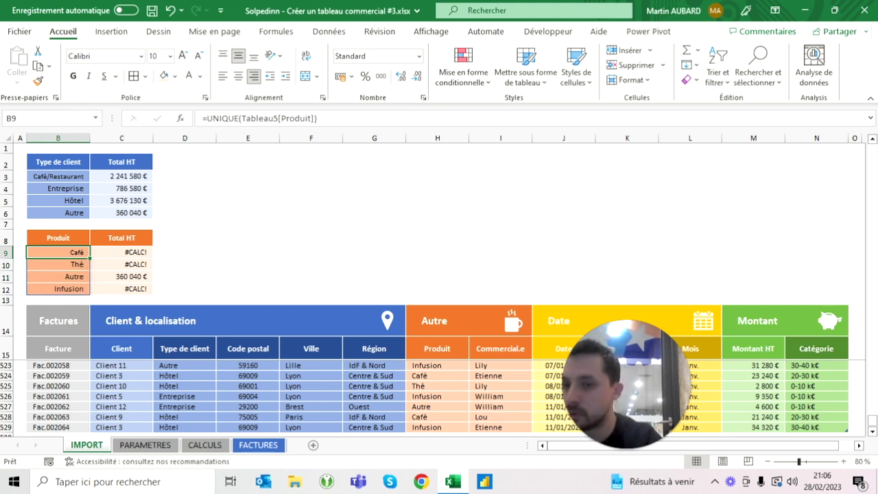
{"action": "left_click_drag", "start_coordinate": [58, 251], "coordinate": [58, 288]}
{"action": "key", "text": "ctrl+c"}
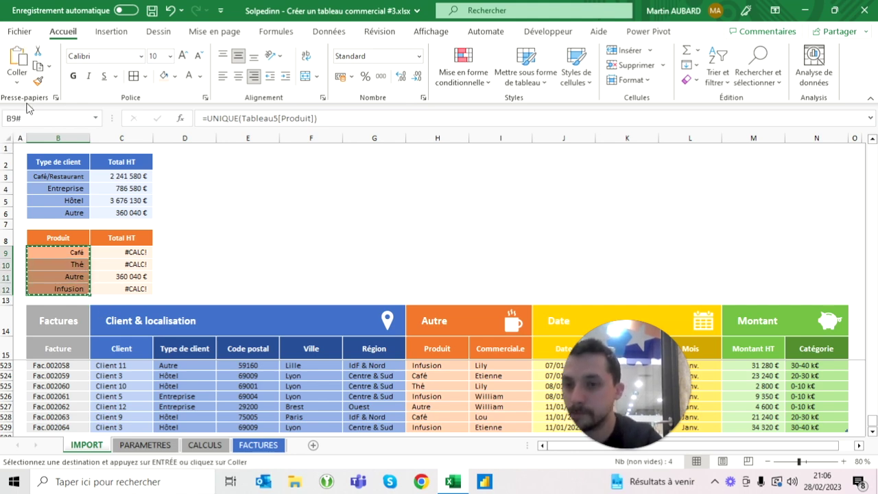
{"action": "left_click", "coordinate": [17, 82]}
{"action": "left_click", "coordinate": [15, 178]}
{"action": "key", "text": "Escape"}
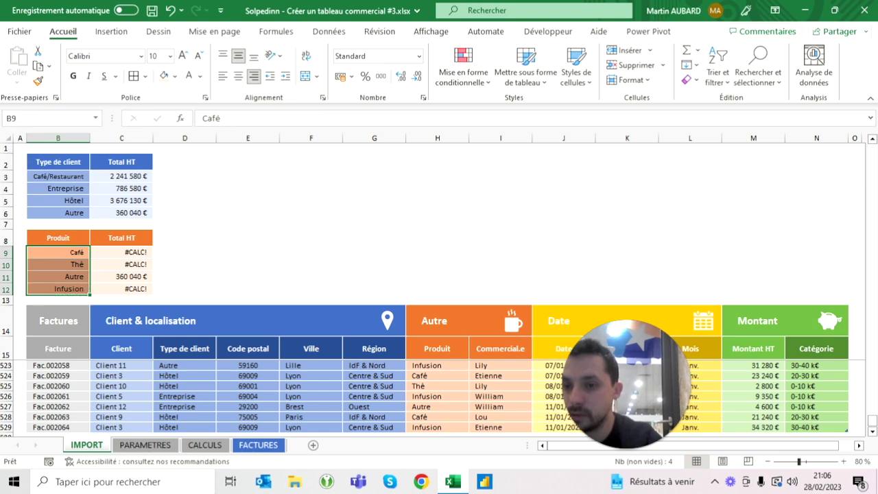
{"action": "left_click", "coordinate": [183, 57]}
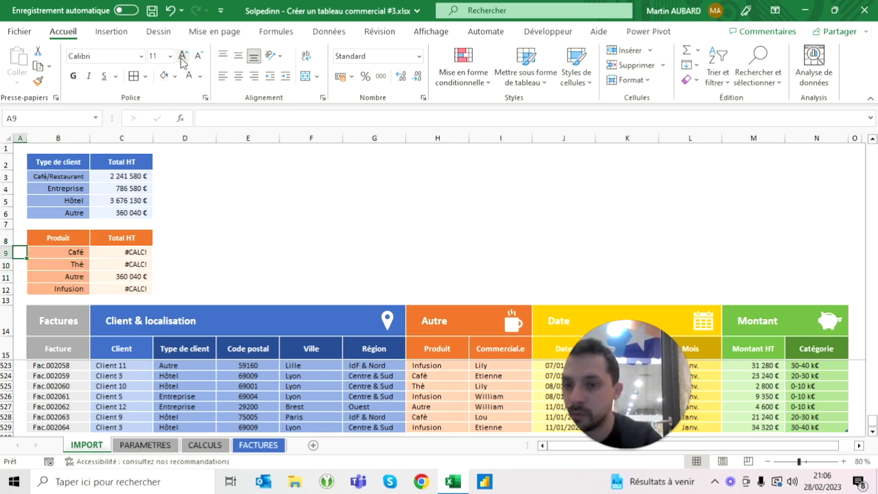
Reorder the products so Autre sits in the last row, B12
{"action": "key", "text": "Down"}
{"action": "key", "text": "Down"}
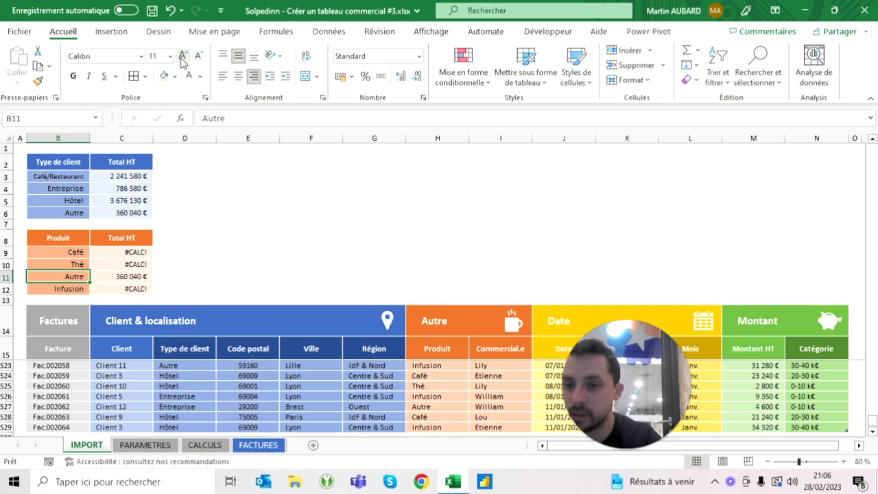
{"action": "key", "text": "Down"}
{"action": "key", "text": "ctrl+c"}
{"action": "key", "text": "Up"}
{"action": "key", "text": "ctrl+v"}
{"action": "key", "text": "Down"}
{"action": "type", "text": "Autre"}
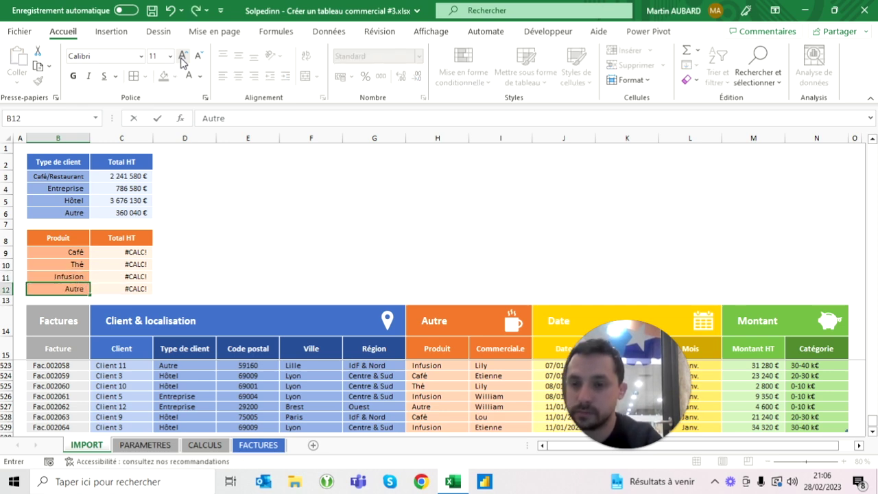
{"action": "key", "text": "Return"}
{"action": "key", "text": "Up"}
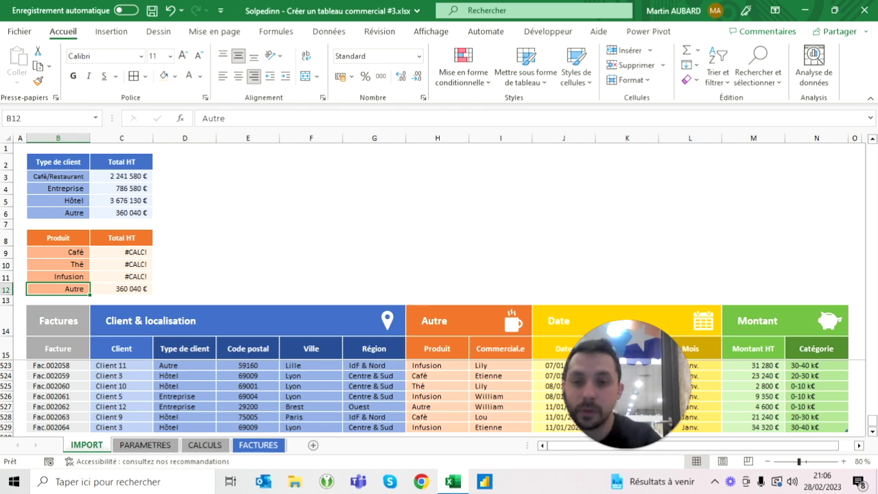
{"action": "left_click", "coordinate": [122, 252]}
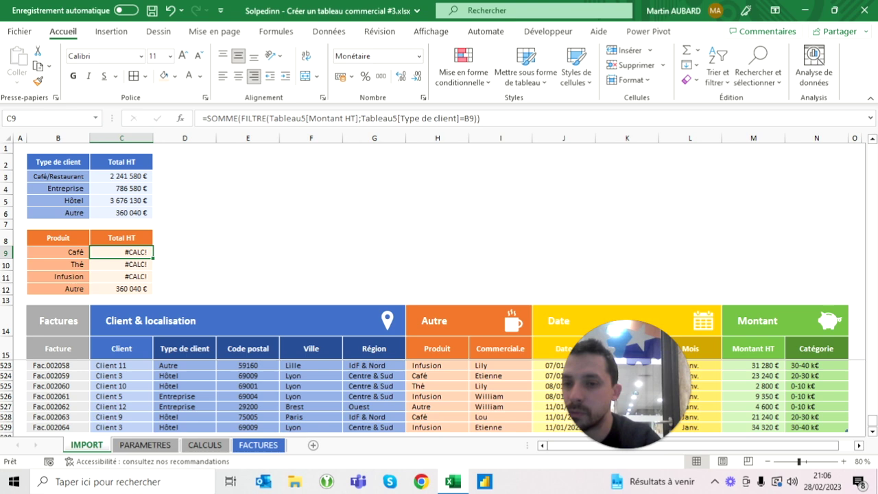
{"action": "key", "text": "Escape"}
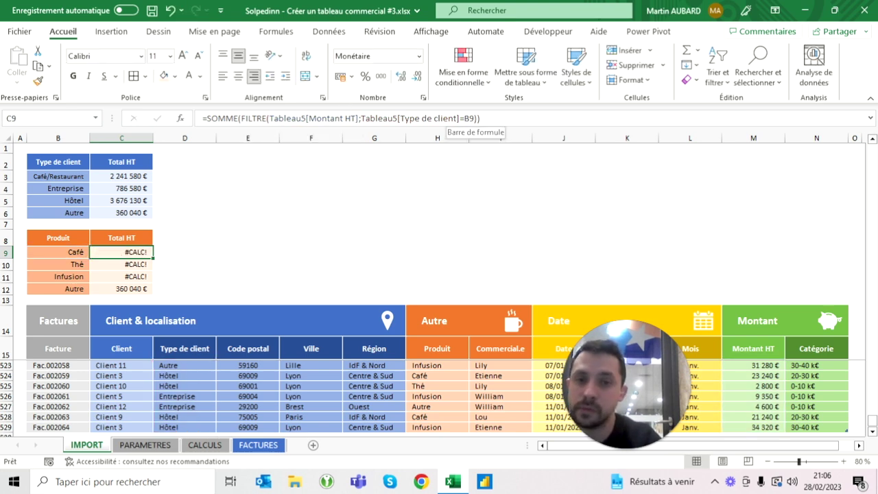
{"action": "left_click", "coordinate": [456, 118]}
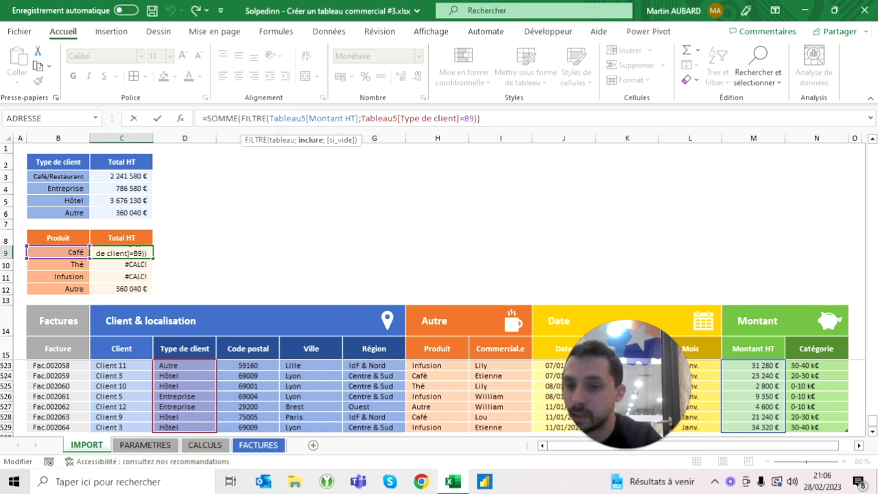
{"action": "key", "text": "BackSpace"}
{"action": "key", "text": "BackSpace"}
{"action": "key", "text": "BackSpace"}
{"action": "key", "text": "BackSpace"}
{"action": "key", "text": "BackSpace"}
{"action": "key", "text": "BackSpace"}
{"action": "key", "text": "BackSpace"}
{"action": "key", "text": "BackSpace"}
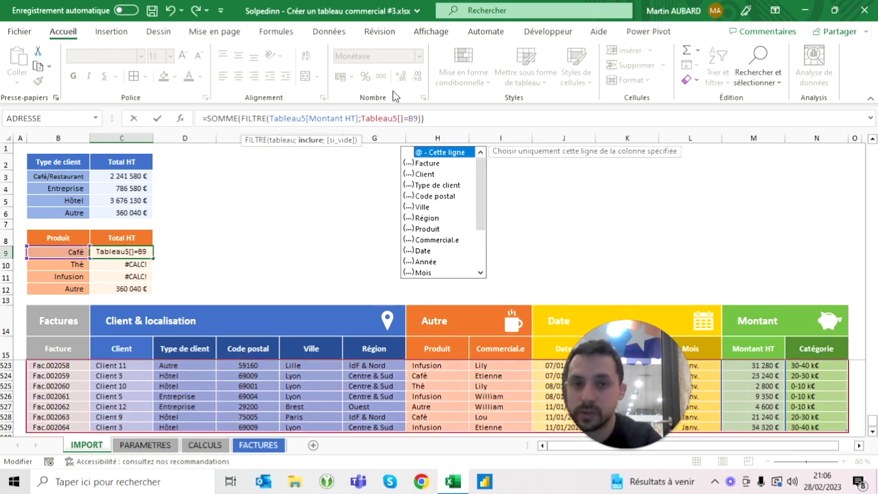
{"action": "double_click", "coordinate": [434, 230]}
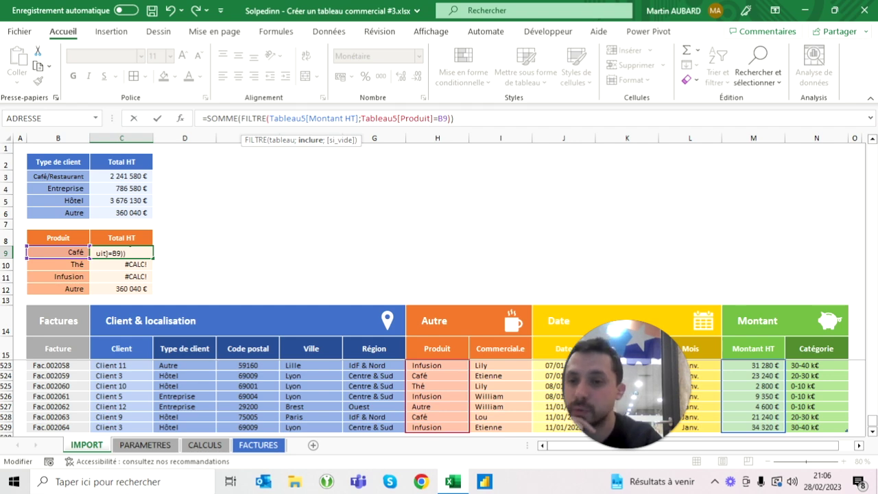
{"action": "key", "text": "Return"}
{"action": "left_click", "coordinate": [121, 252]}
{"action": "key", "text": "ctrl+c"}
{"action": "left_click_drag", "start_coordinate": [122, 252], "coordinate": [122, 289]}
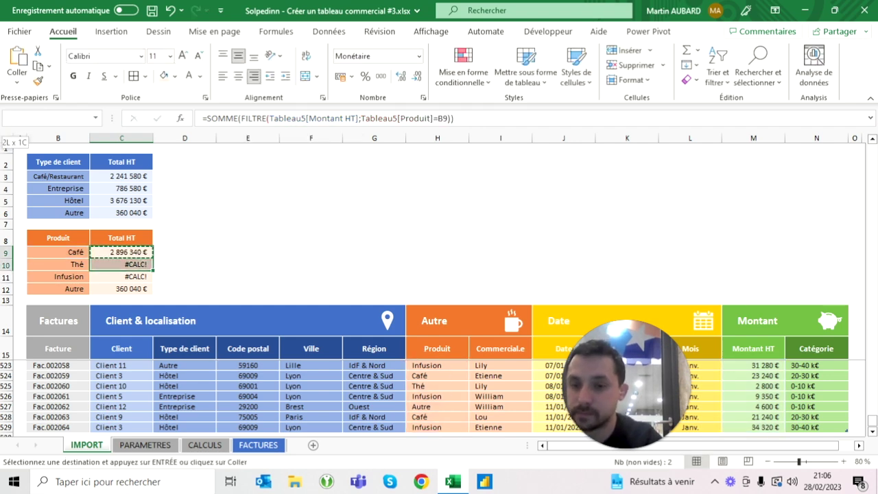
{"action": "key", "text": "ctrl+v"}
{"action": "key", "text": "Escape"}
{"action": "left_click", "coordinate": [121, 252]}
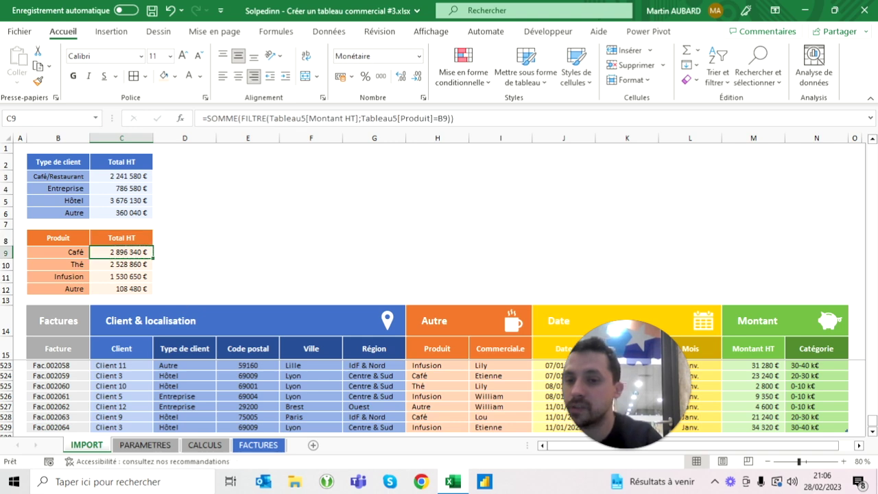
{"action": "left_click", "coordinate": [310, 200]}
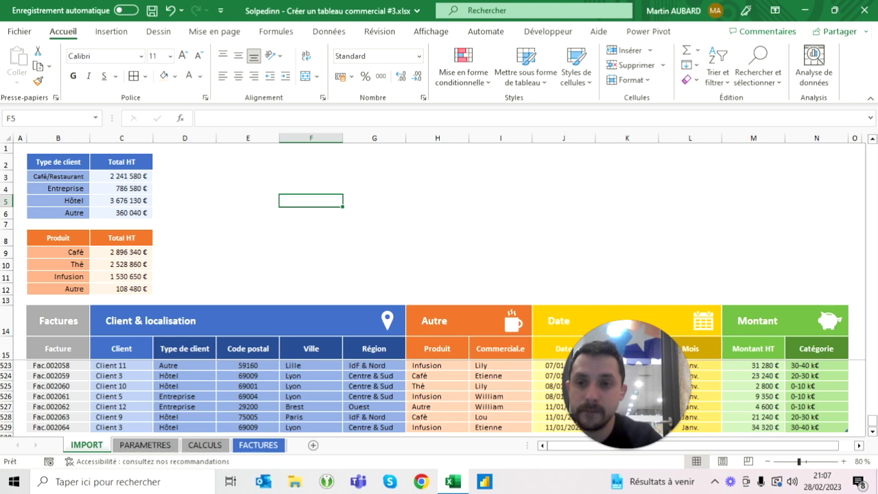
Add solid blue data bars to C3:C6, then open Gérer les règles
{"action": "left_click_drag", "start_coordinate": [121, 177], "coordinate": [120, 213]}
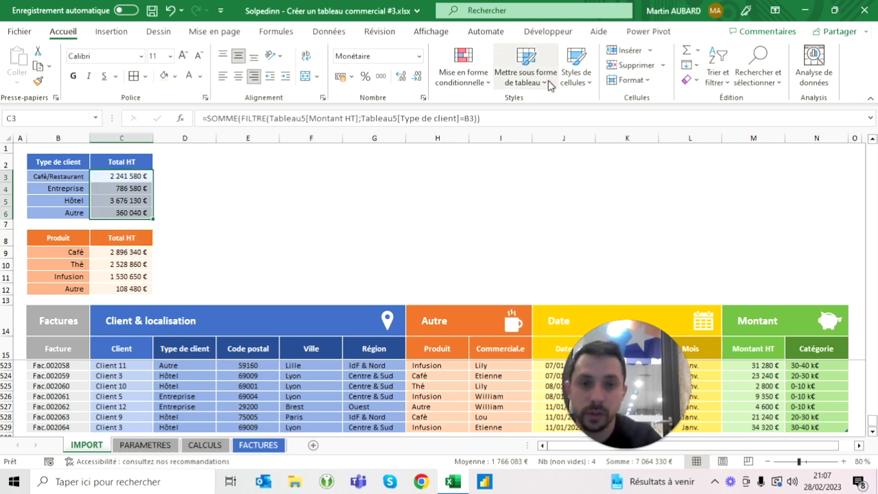
{"action": "left_click", "coordinate": [548, 83]}
{"action": "left_click", "coordinate": [461, 84]}
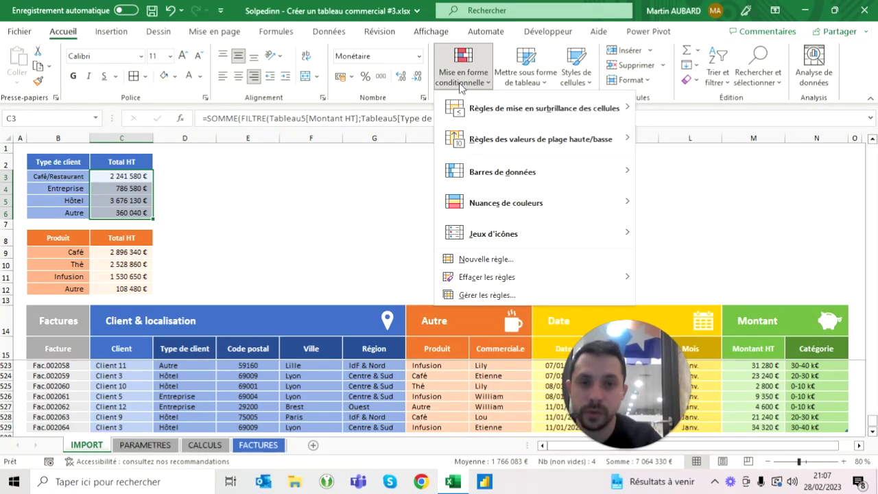
{"action": "mouse_move", "coordinate": [491, 182]}
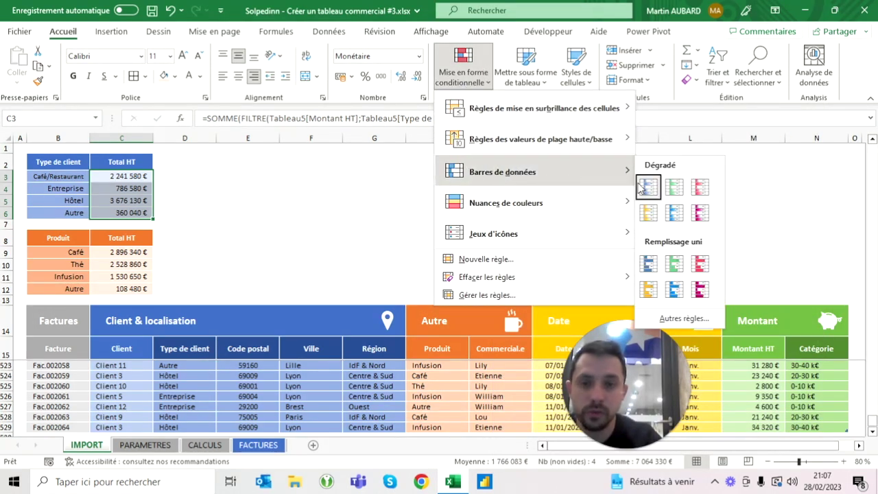
{"action": "left_click", "coordinate": [675, 290]}
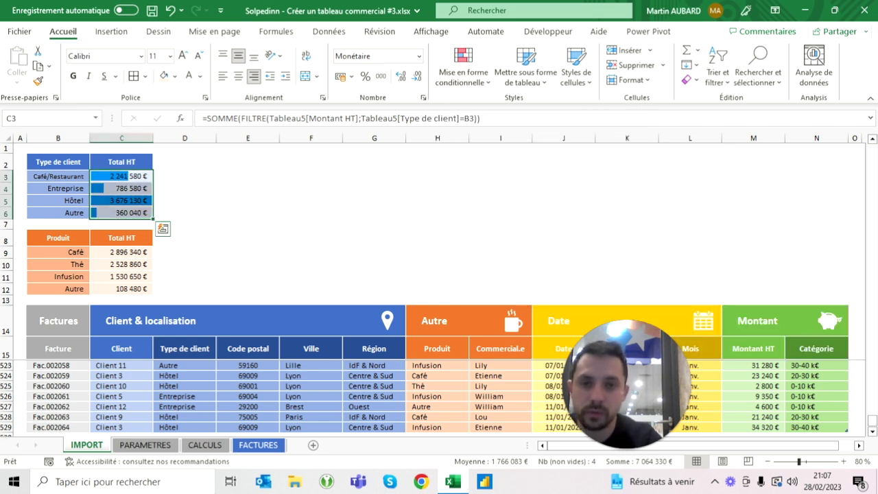
{"action": "left_click", "coordinate": [171, 10]}
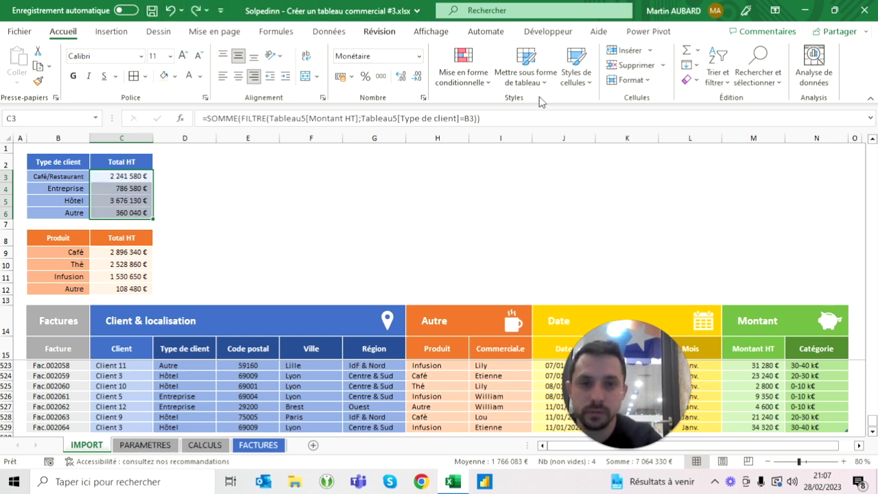
{"action": "left_click", "coordinate": [474, 83]}
{"action": "mouse_move", "coordinate": [566, 177]}
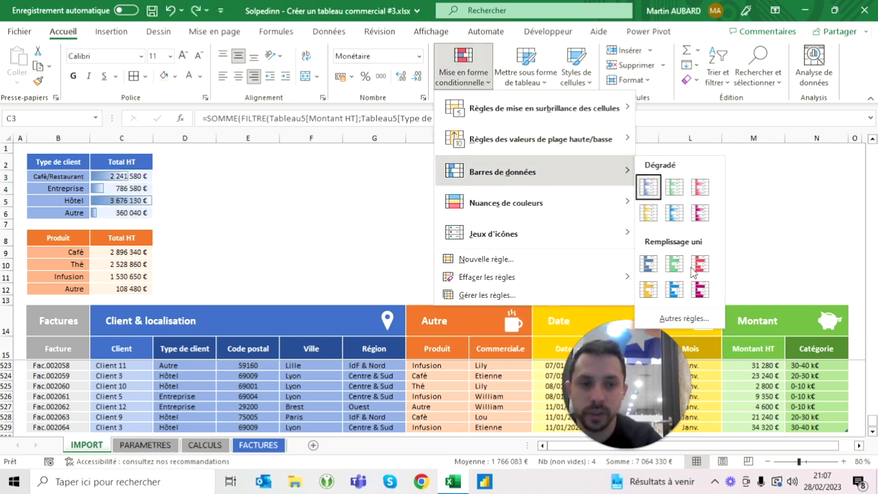
{"action": "left_click", "coordinate": [677, 289]}
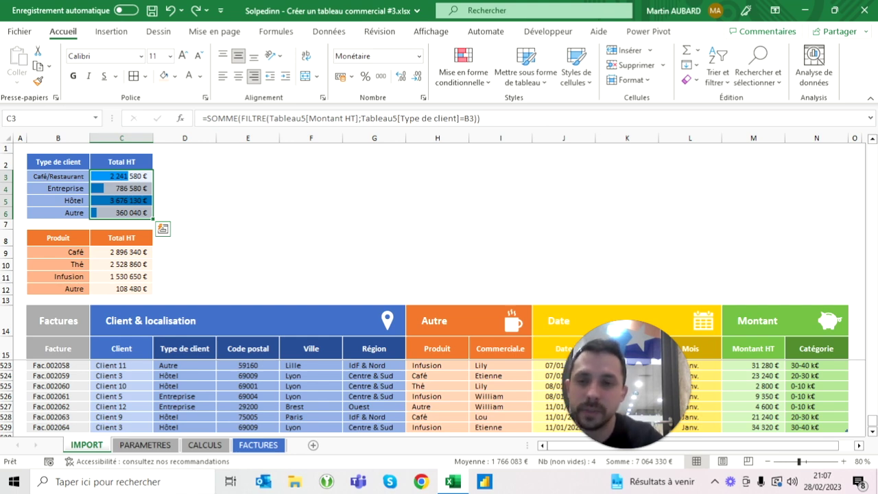
{"action": "left_click", "coordinate": [464, 82]}
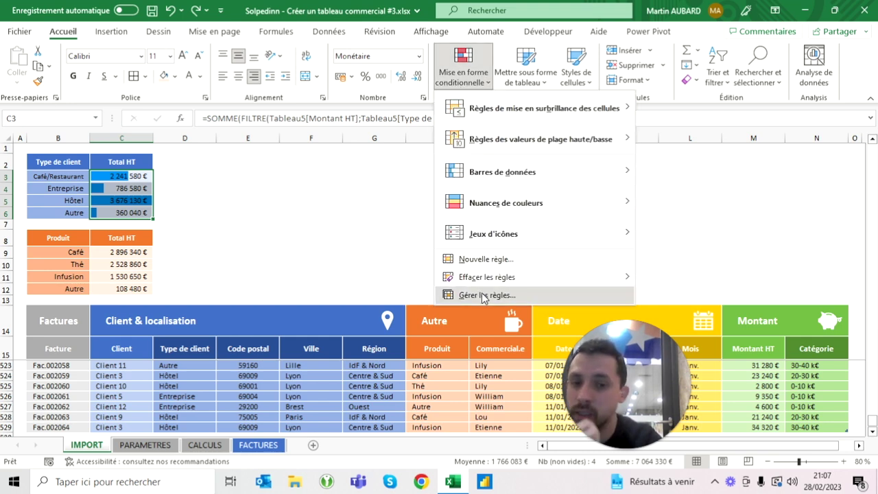
{"action": "left_click", "coordinate": [483, 295]}
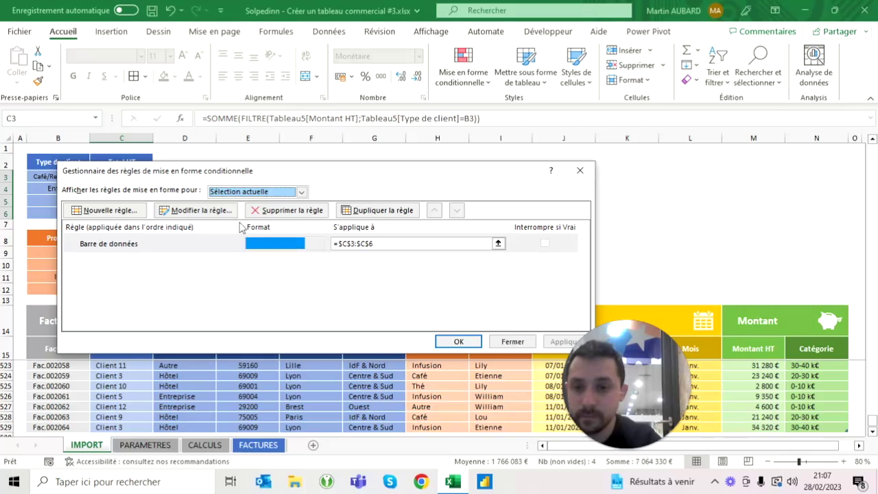
Edit the data bar rule: minimum Number 0, maximum type Formula
{"action": "left_click", "coordinate": [197, 210]}
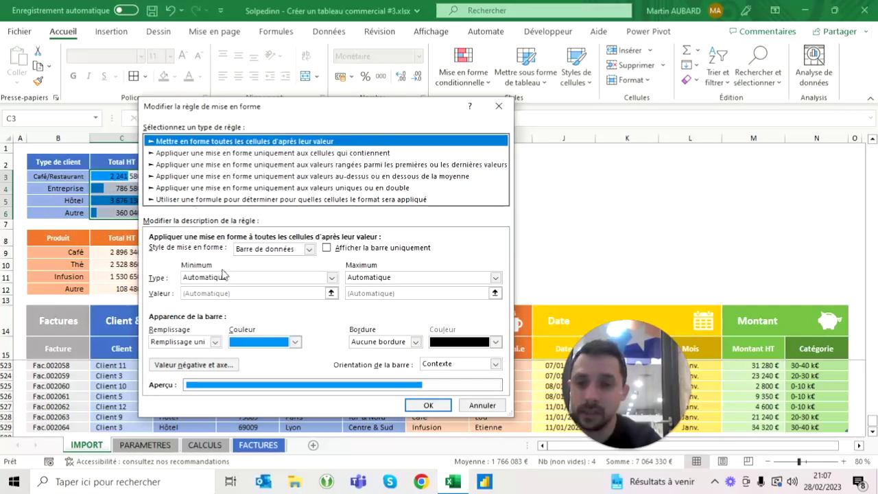
{"action": "left_click", "coordinate": [223, 278]}
{"action": "left_click", "coordinate": [196, 297]}
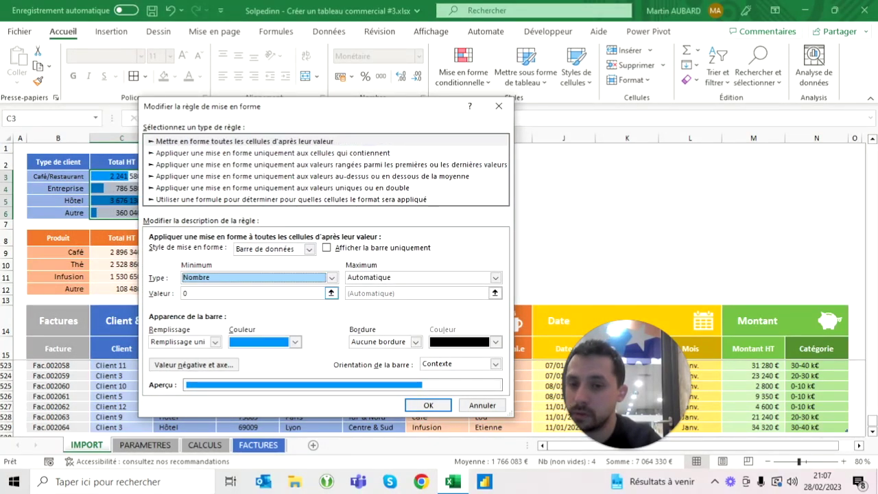
{"action": "left_click", "coordinate": [199, 292]}
{"action": "left_click", "coordinate": [382, 277]}
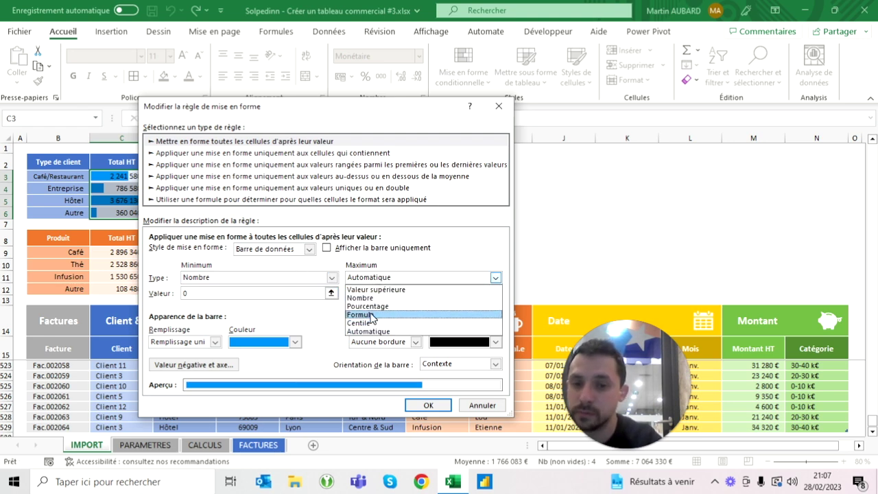
{"action": "left_click", "coordinate": [371, 315]}
Start the maximum SUM formula, trying the Montant HT column before removing it
{"action": "left_click", "coordinate": [485, 293]}
{"action": "type", "text": "=somme("}
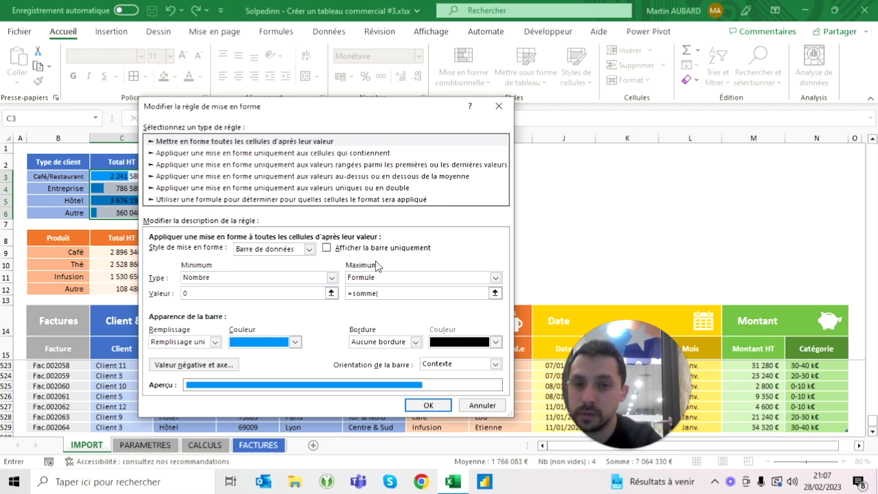
{"action": "left_click_drag", "start_coordinate": [421, 107], "coordinate": [517, 59]}
{"action": "left_click", "coordinate": [754, 348]}
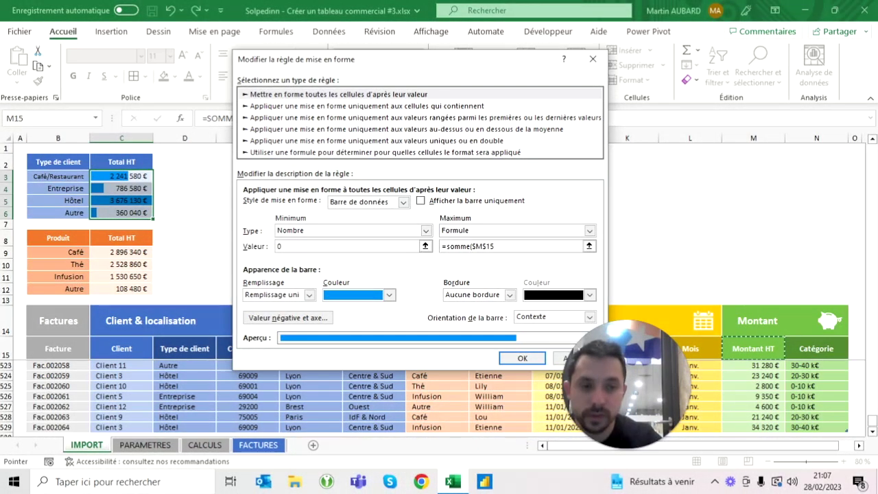
{"action": "key", "text": "Down"}
{"action": "key", "text": "ctrl+shift+Down"}
{"action": "type", "text": ")"}
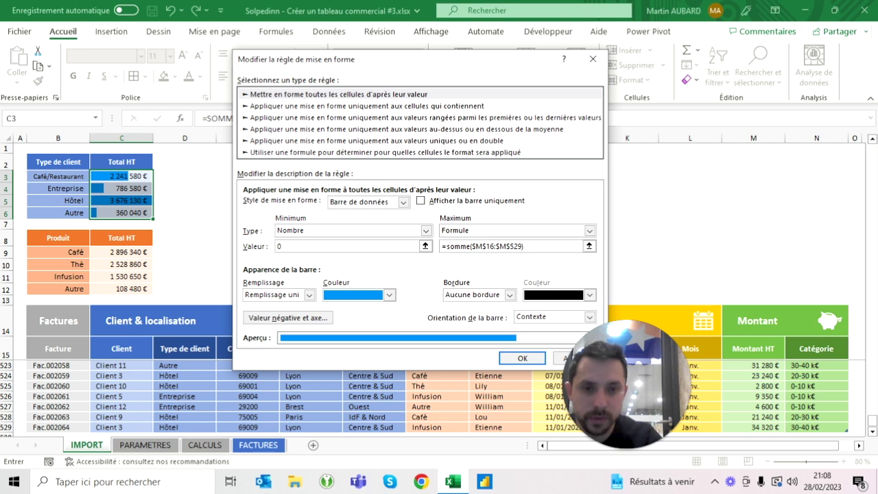
{"action": "key", "text": "shift+Left"}
{"action": "key", "text": "shift+Left"}
{"action": "key", "text": "shift+Left"}
{"action": "key", "text": "shift+Left"}
{"action": "key", "text": "shift+Left"}
{"action": "key", "text": "shift+Left"}
{"action": "key", "text": "shift+Left"}
{"action": "key", "text": "shift+Right"}
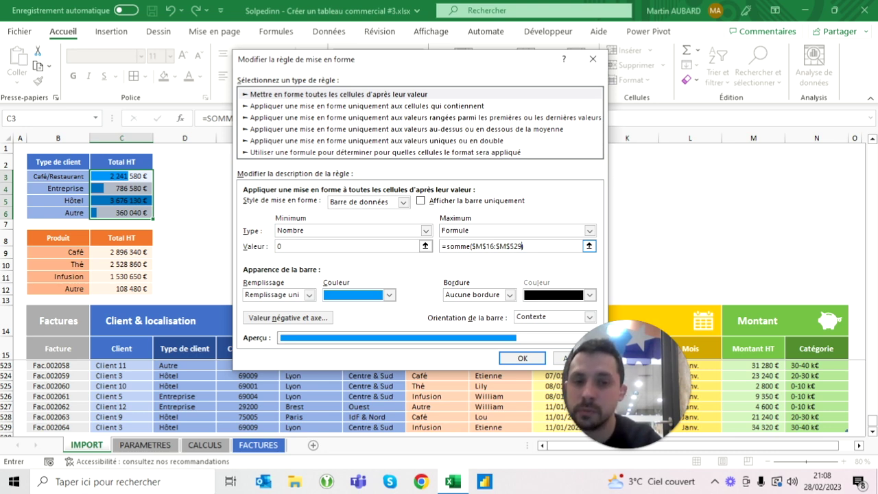
{"action": "key", "text": "shift+Left"}
{"action": "key", "text": "shift+Left"}
{"action": "key", "text": "shift+Left"}
{"action": "key", "text": "BackSpace"}
{"action": "key", "text": "BackSpace"}
{"action": "key", "text": "BackSpace"}
{"action": "key", "text": "BackSpace"}
{"action": "key", "text": "BackSpace"}
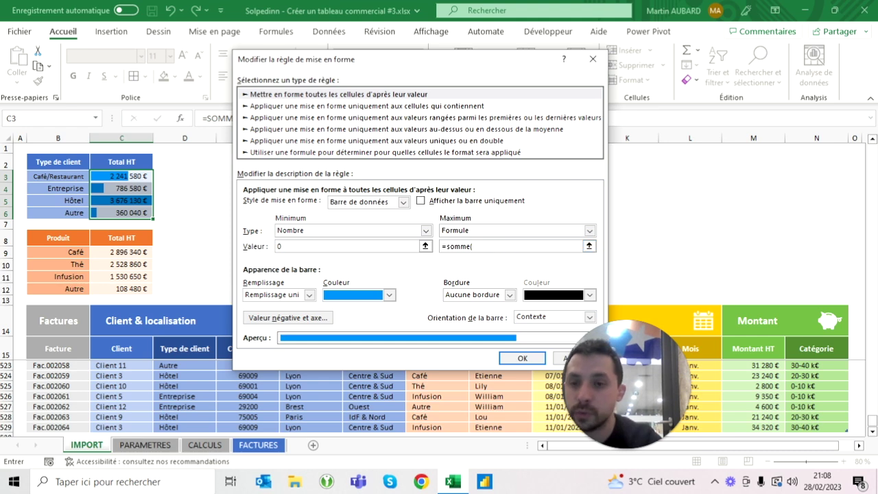
Finish the maximum as =somme($C$3:$C$6) and confirm both dialogs
{"action": "left_click_drag", "start_coordinate": [122, 177], "coordinate": [121, 212]}
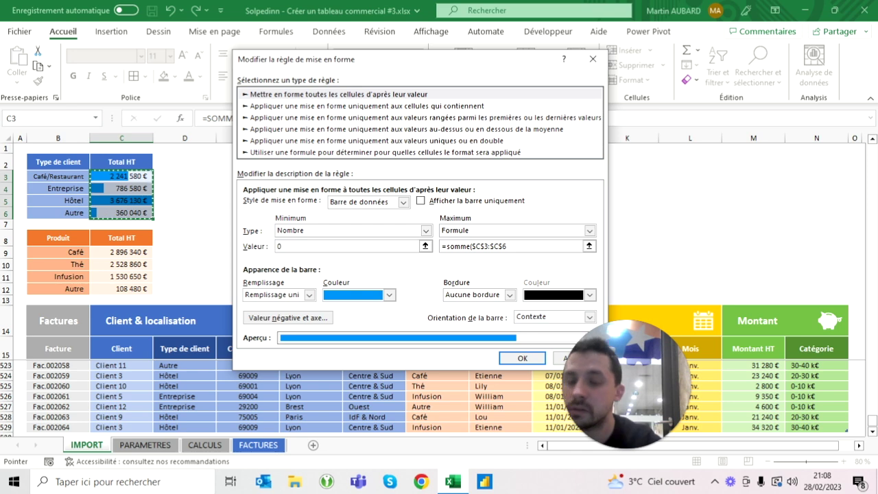
{"action": "type", "text": ")"}
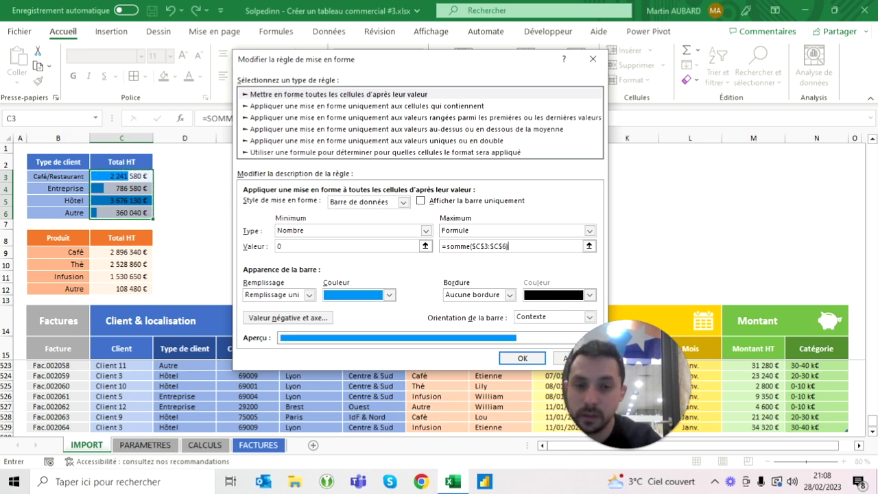
{"action": "key", "text": "Return"}
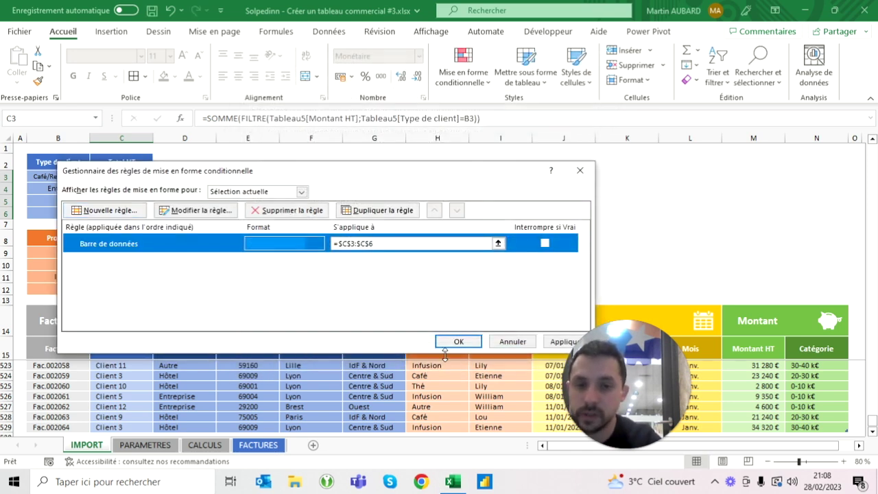
{"action": "left_click", "coordinate": [459, 341]}
{"action": "left_click", "coordinate": [247, 238]}
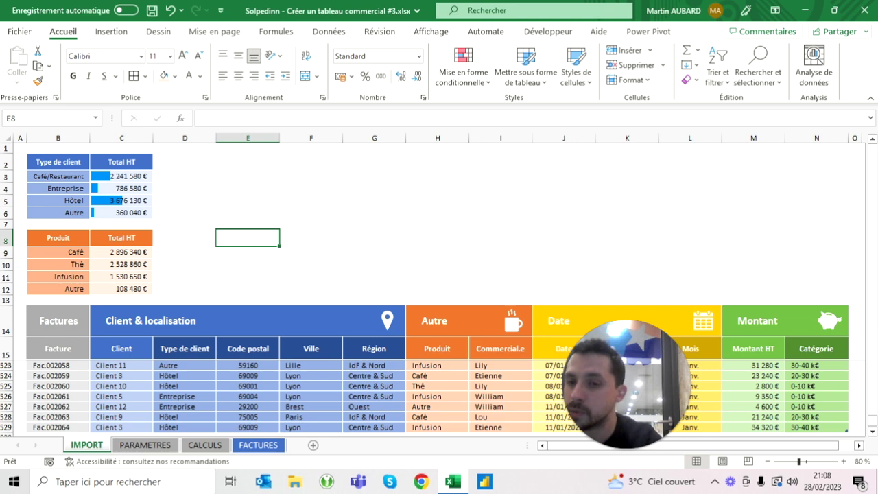
Apply red solid data bars to the product totals C9:C12
{"action": "left_click_drag", "start_coordinate": [121, 252], "coordinate": [121, 288]}
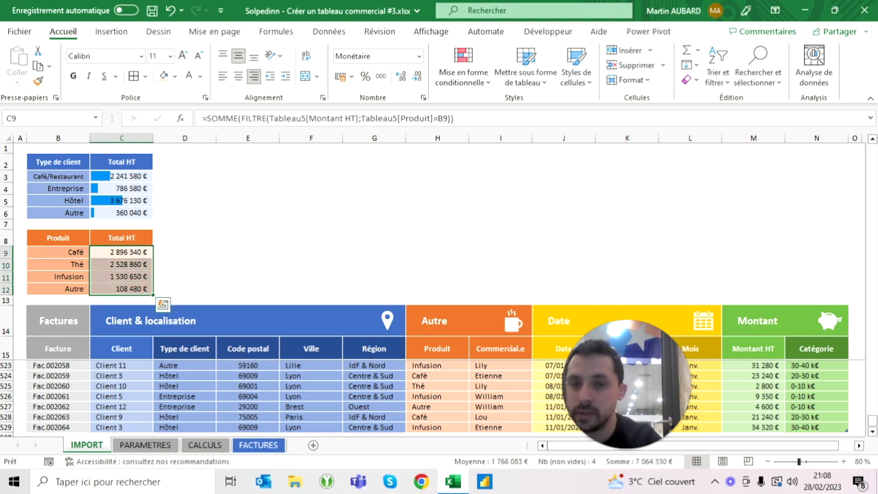
{"action": "left_click", "coordinate": [465, 89]}
{"action": "mouse_move", "coordinate": [466, 104]}
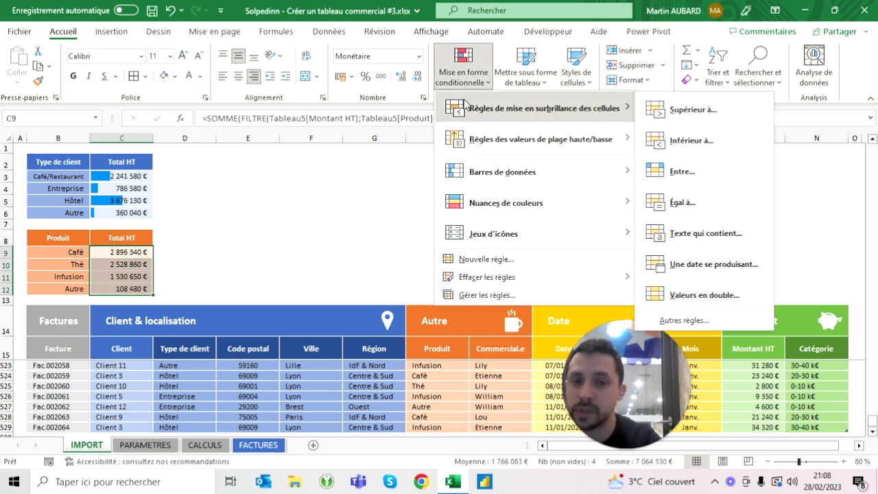
{"action": "mouse_move", "coordinate": [480, 171]}
{"action": "left_click", "coordinate": [699, 264]}
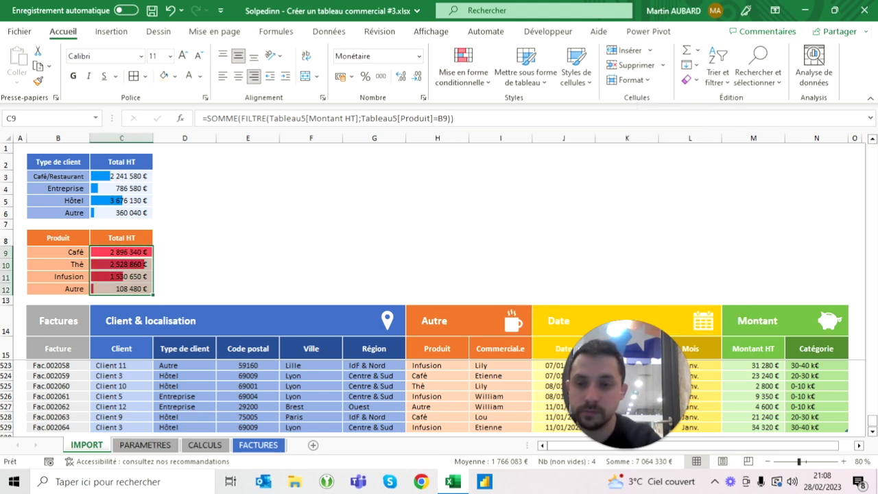
Edit the red bar rule: minimum Number 0, maximum type Formula
{"action": "left_click", "coordinate": [465, 76]}
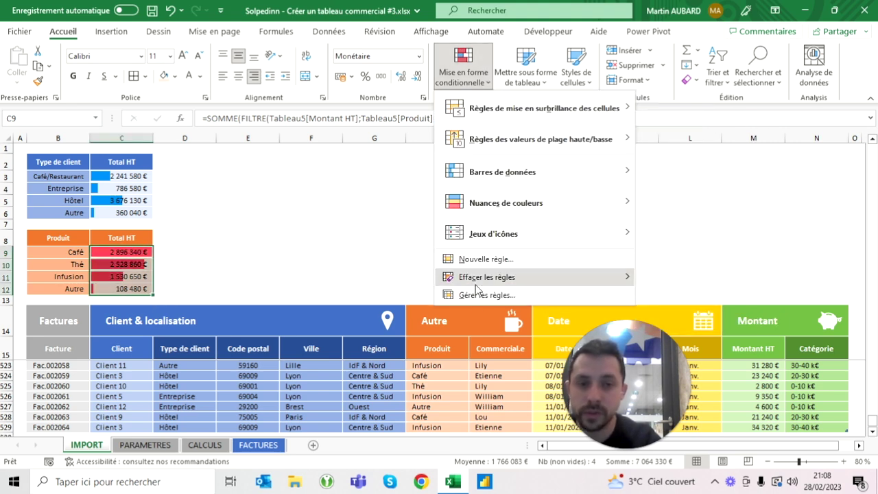
{"action": "key", "text": "Escape"}
{"action": "left_click", "coordinate": [196, 210]}
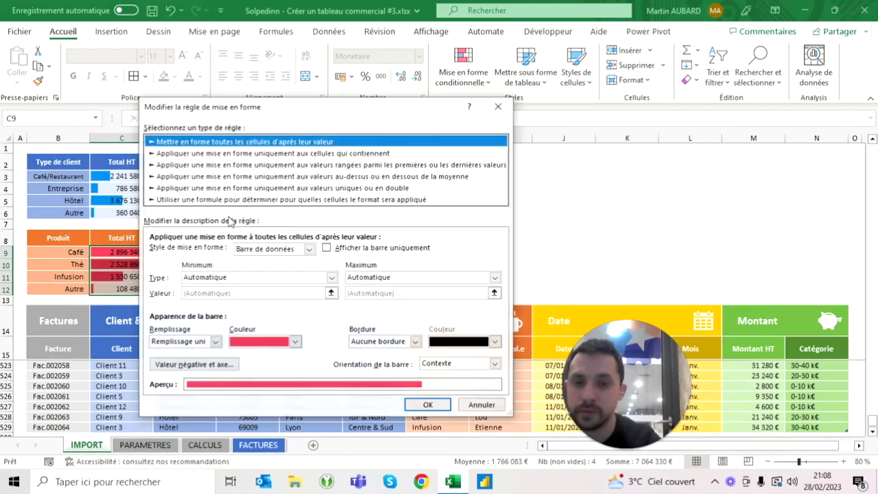
{"action": "left_click", "coordinate": [267, 277]}
{"action": "left_click", "coordinate": [264, 299]}
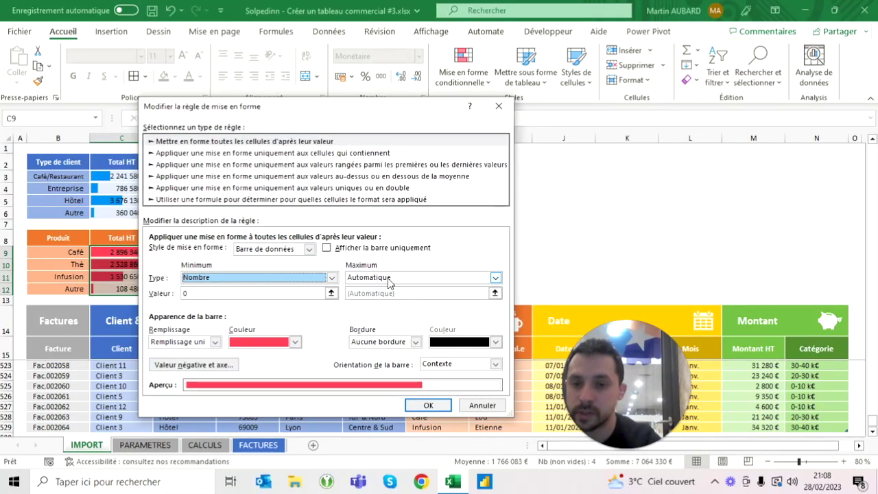
{"action": "left_click", "coordinate": [383, 278]}
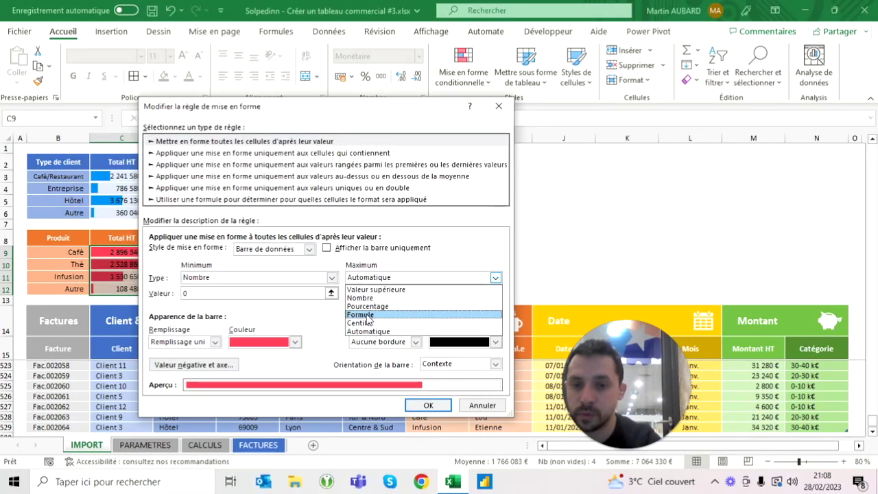
{"action": "left_click", "coordinate": [361, 319]}
Set the maximum formula to =somme($C$9:$C$12) and confirm the rule
{"action": "left_click", "coordinate": [480, 293]}
{"action": "type", "text": "=somme("}
{"action": "left_click", "coordinate": [113, 252]}
{"action": "left_click_drag", "start_coordinate": [113, 252], "coordinate": [114, 289]}
{"action": "type", "text": ")"}
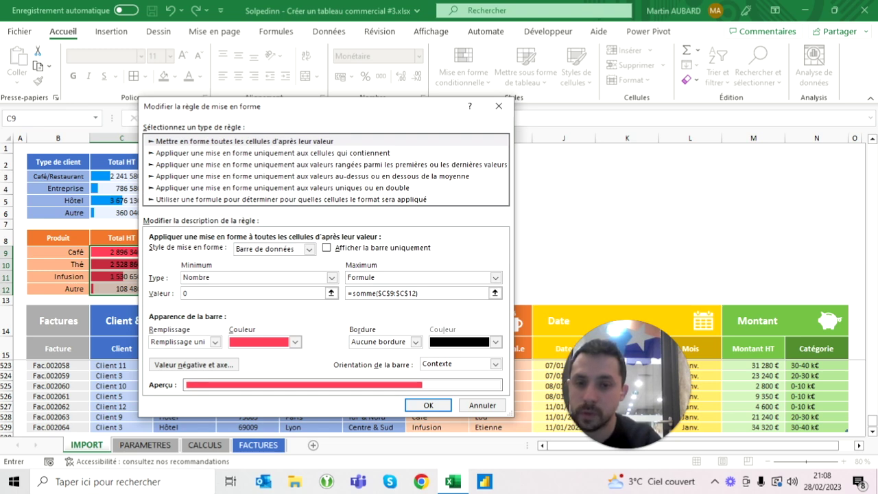
{"action": "key", "text": "Return"}
{"action": "left_click", "coordinate": [441, 341]}
{"action": "left_click", "coordinate": [374, 188]}
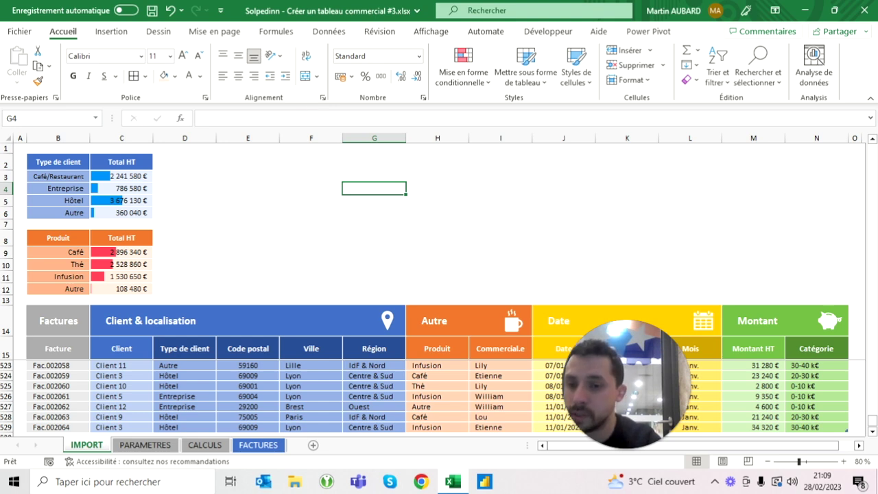
Review the Thé, Infusion and Autre total formulas, then return to the IMPORT sheet
{"action": "left_click", "coordinate": [121, 264]}
{"action": "left_click", "coordinate": [121, 277]}
{"action": "left_click", "coordinate": [122, 289]}
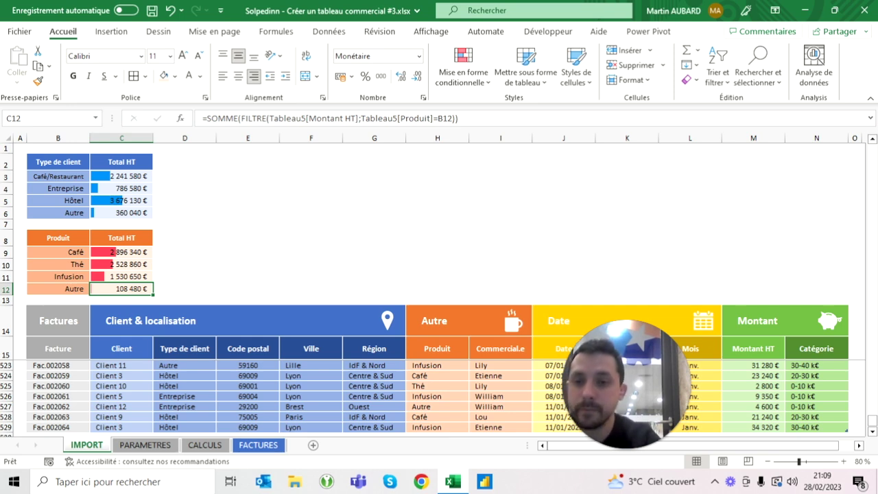
{"action": "left_click", "coordinate": [259, 445]}
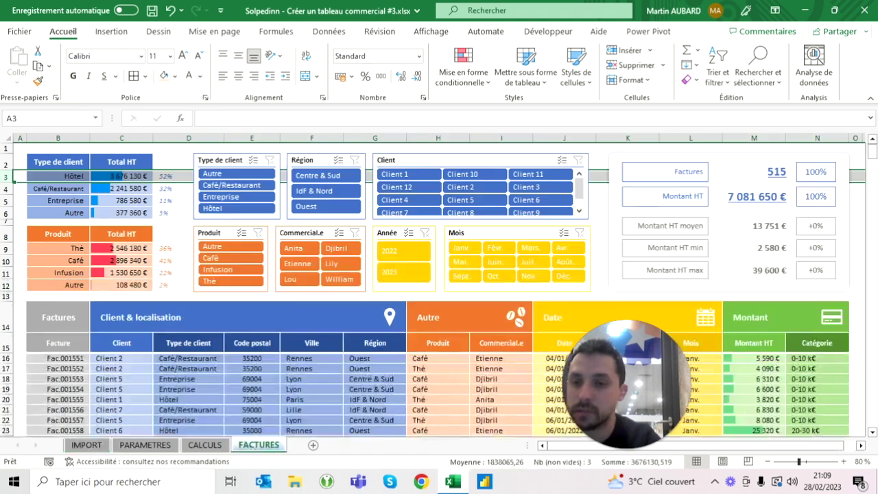
{"action": "left_click", "coordinate": [88, 446]}
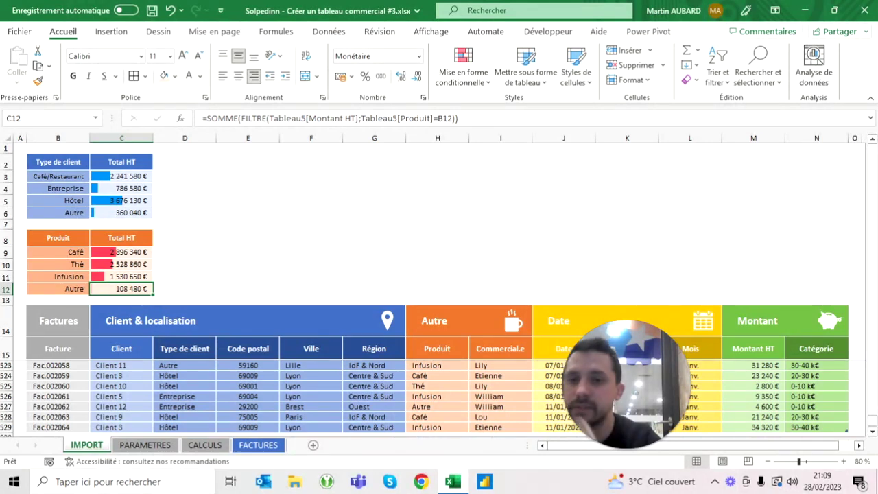
Give D3 middle vertical alignment and a left indent, then begin a formula
{"action": "left_click", "coordinate": [184, 177]}
{"action": "left_click", "coordinate": [238, 58]}
{"action": "left_click", "coordinate": [286, 76]}
{"action": "type", "text": "="}
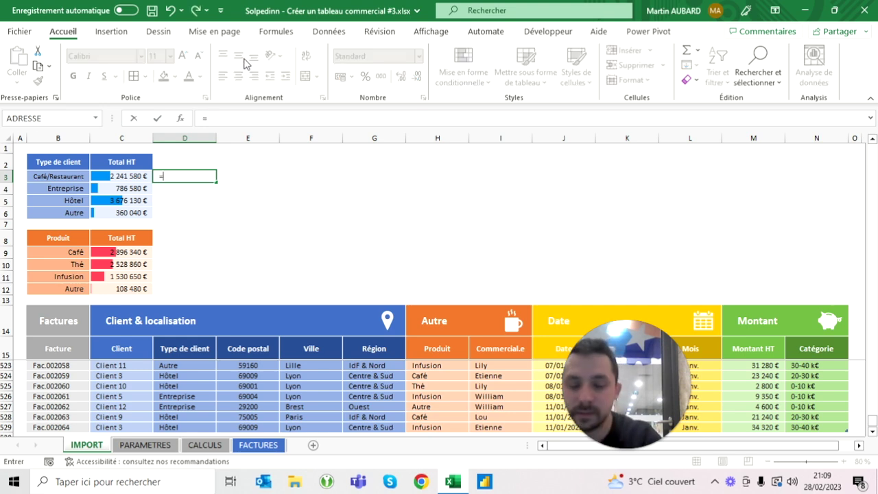
Enter =C3/SOMME(Tableau5[Montant HT]) in D3 for the Café/Restaurant share
{"action": "key", "text": "Left"}
{"action": "type", "text": "/"}
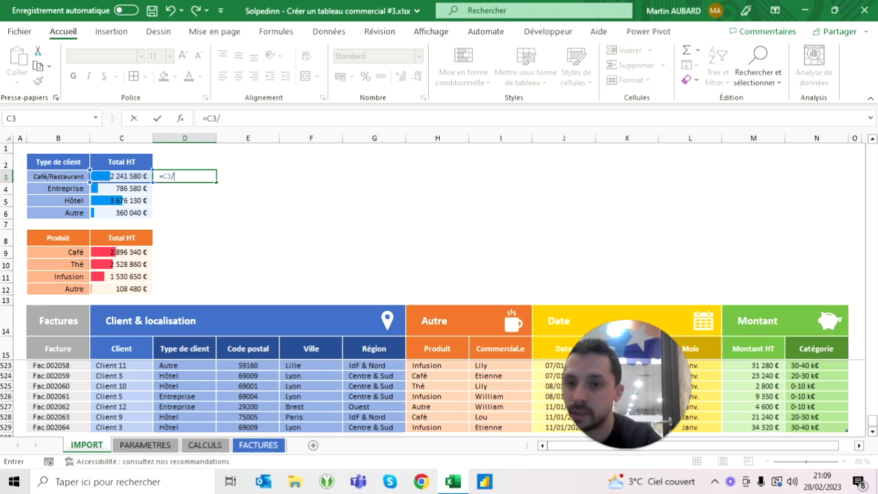
{"action": "type", "text": "somme("}
{"action": "key", "text": "Left"}
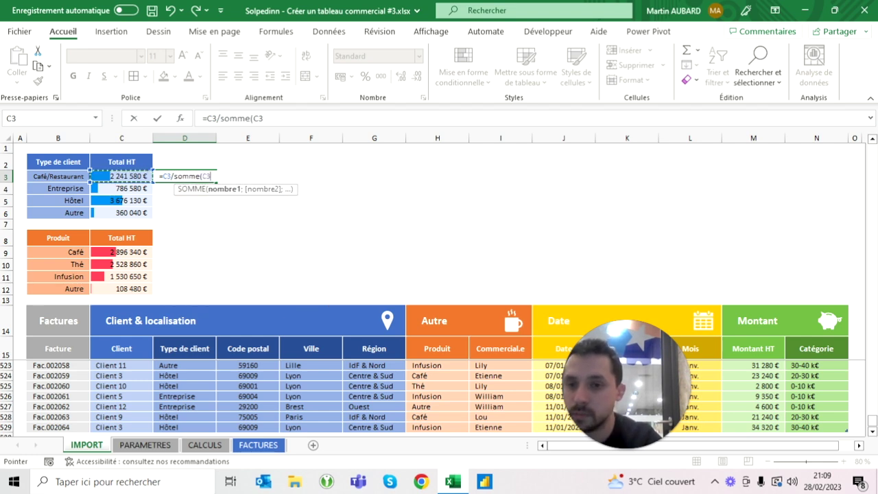
{"action": "key", "text": "BackSpace"}
{"action": "key", "text": "BackSpace"}
{"action": "key", "text": "BackSpace"}
{"action": "type", "text": "("}
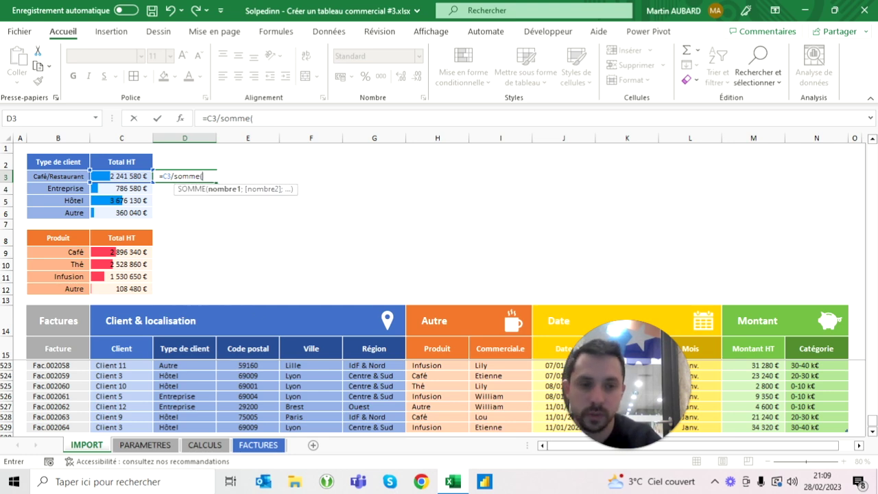
{"action": "left_click", "coordinate": [753, 349]}
{"action": "key", "text": "Down"}
{"action": "key", "text": "ctrl+shift+Down"}
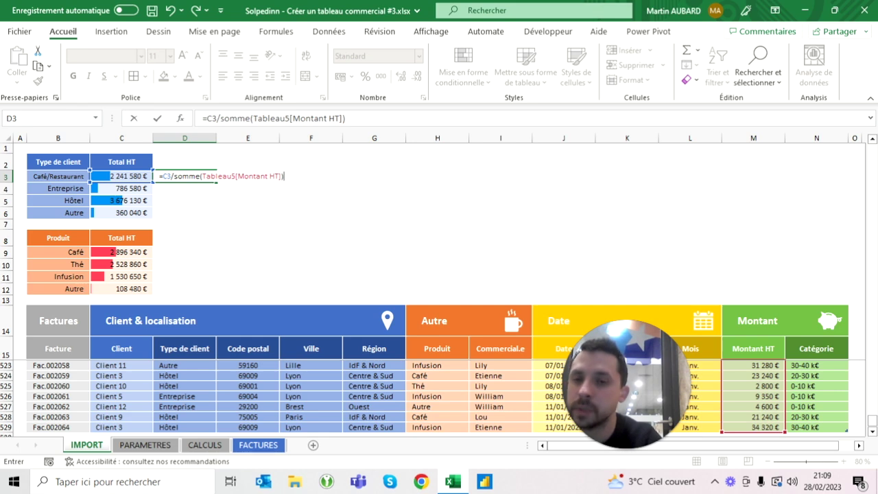
{"action": "key", "text": "ctrl+Return"}
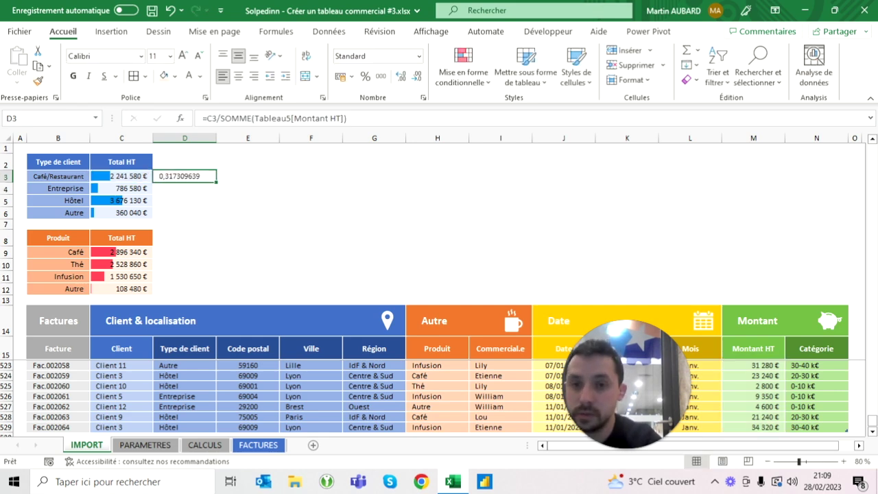
Format D3 as a percentage, fill down to D6, and make it italic, smaller and blue
{"action": "left_click", "coordinate": [365, 76]}
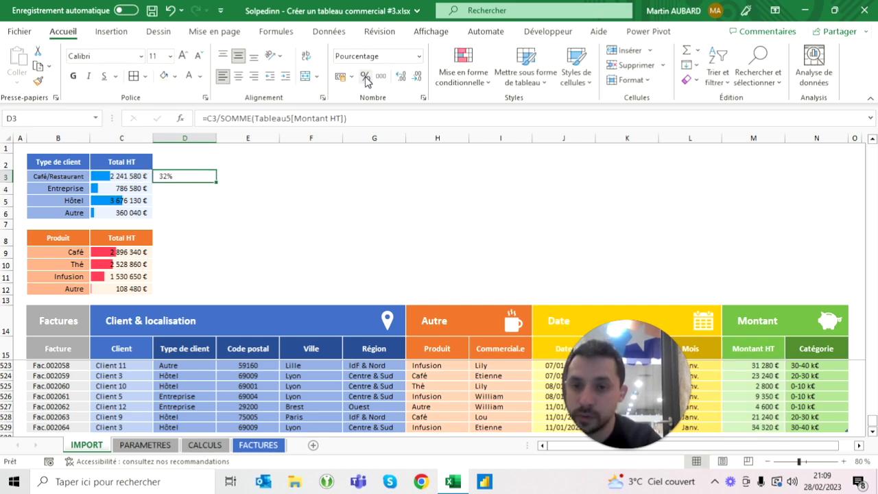
{"action": "left_click_drag", "start_coordinate": [216, 181], "coordinate": [216, 218]}
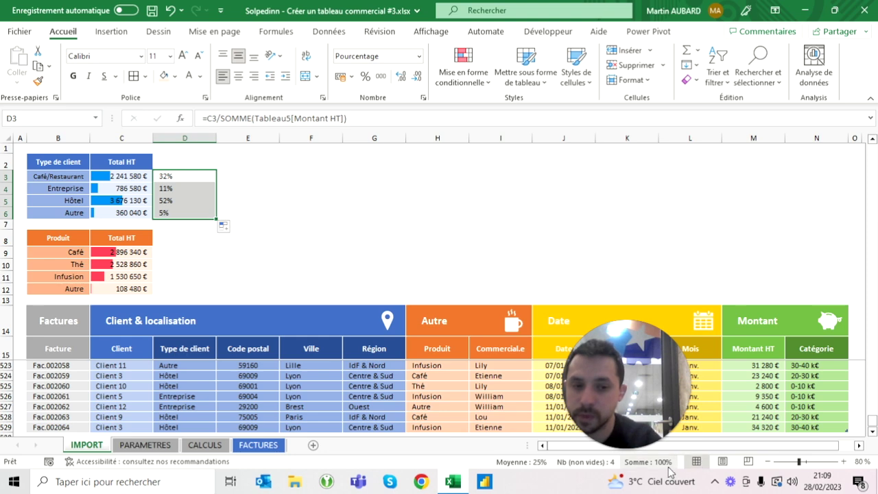
{"action": "left_click", "coordinate": [88, 75]}
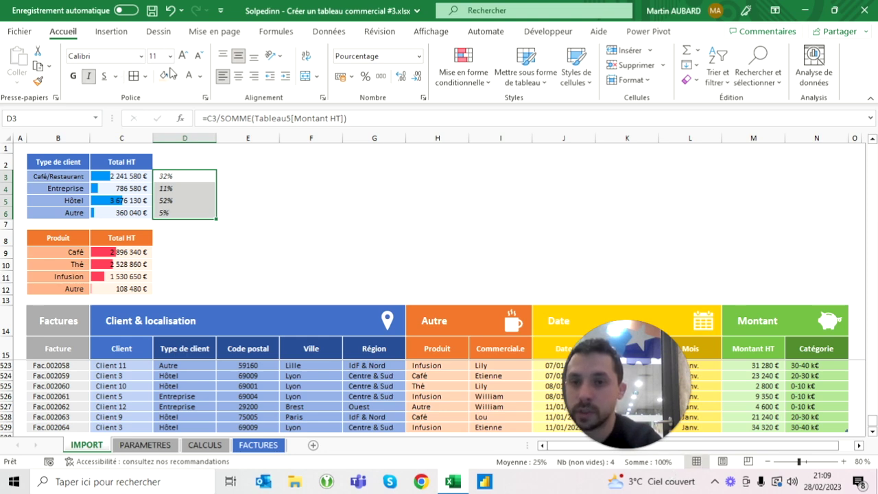
{"action": "left_click", "coordinate": [198, 54]}
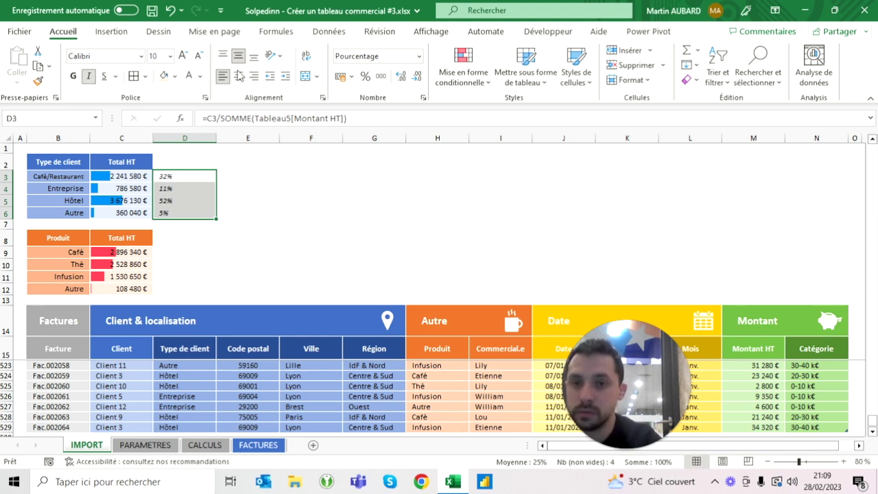
{"action": "left_click", "coordinate": [200, 76]}
{"action": "left_click", "coordinate": [275, 129]}
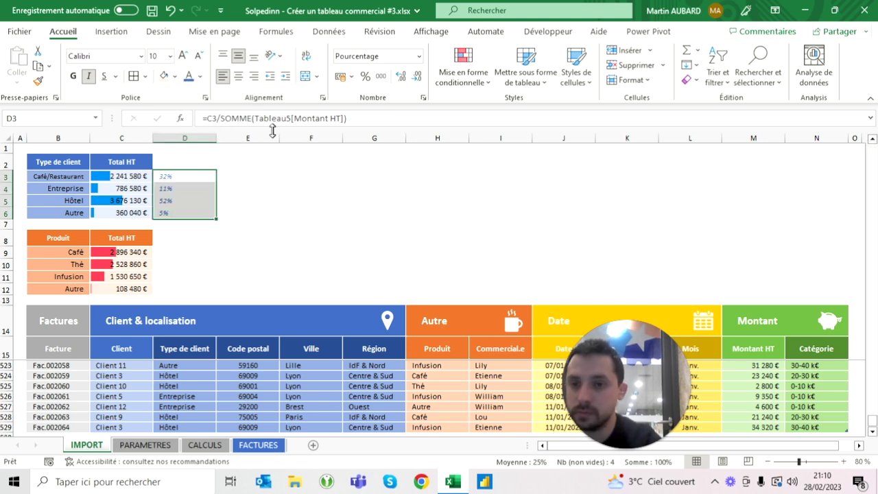
Compare with the FACTURES sheet, then pick D9 beside the Café product total
{"action": "left_click", "coordinate": [259, 445]}
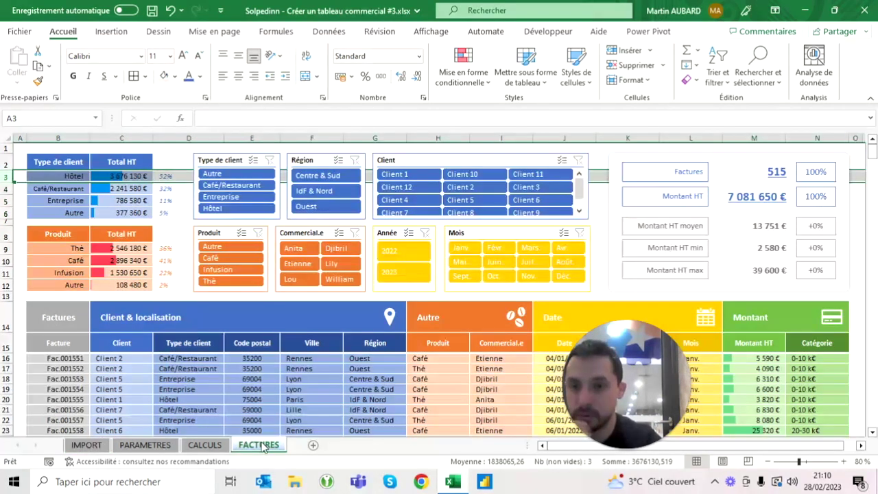
{"action": "left_click", "coordinate": [95, 445]}
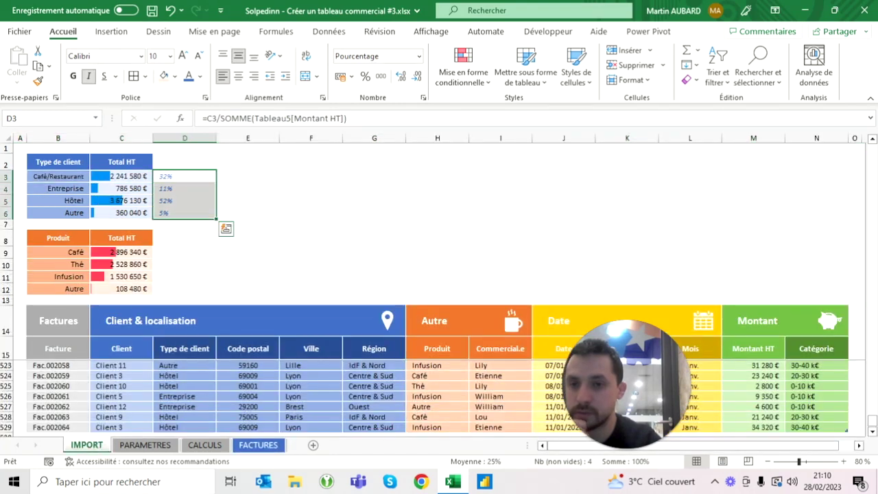
{"action": "left_click", "coordinate": [185, 253]}
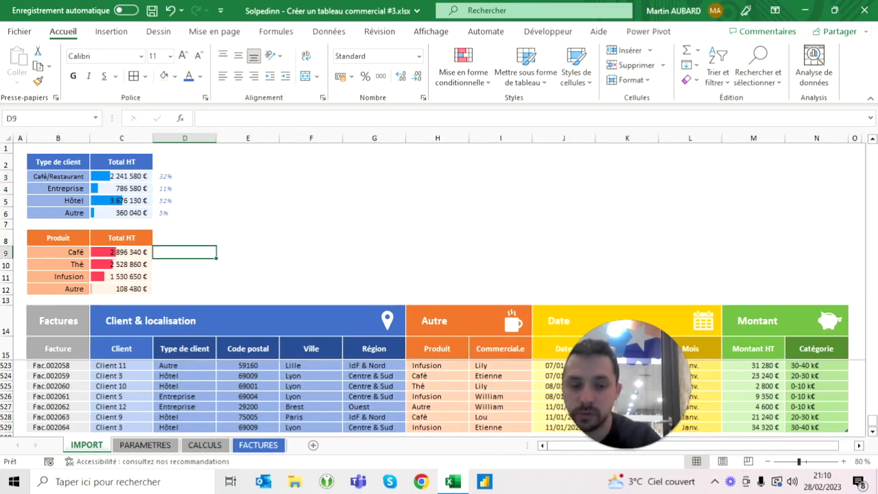
Enter =C9/SOMME(Tableau5[Montant HT]) in D9 for the Café share of total Montant HT
{"action": "type", "text": "="}
{"action": "left_click", "coordinate": [121, 252]}
{"action": "type", "text": "/somme("}
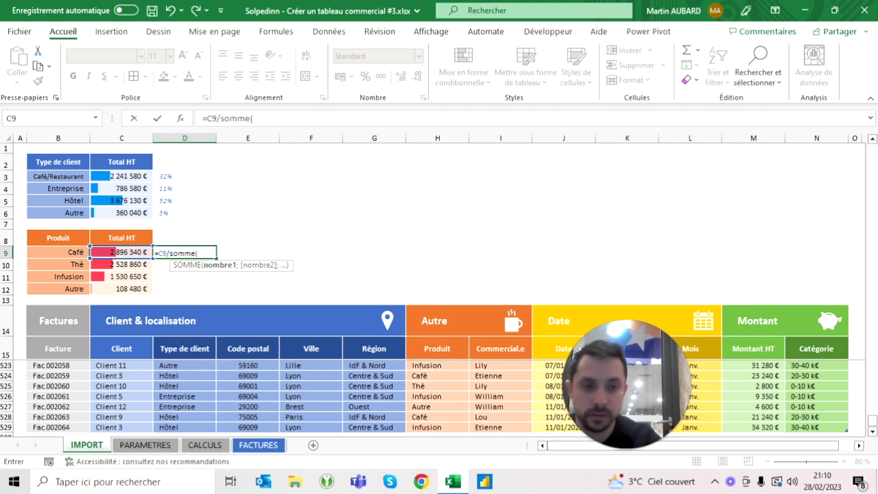
{"action": "left_click", "coordinate": [753, 348]}
{"action": "key", "text": "Down"}
{"action": "key", "text": "ctrl+shift+Down"}
{"action": "type", "text": ")"}
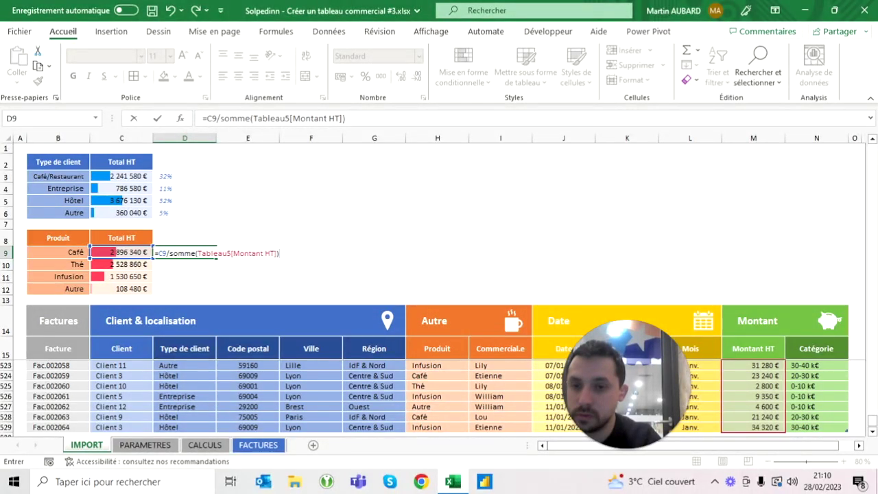
{"action": "key", "text": "ctrl+Return"}
Format D9 as italic, left-indented, size 10 orange percentage and fill it down to D12
{"action": "left_click", "coordinate": [365, 77]}
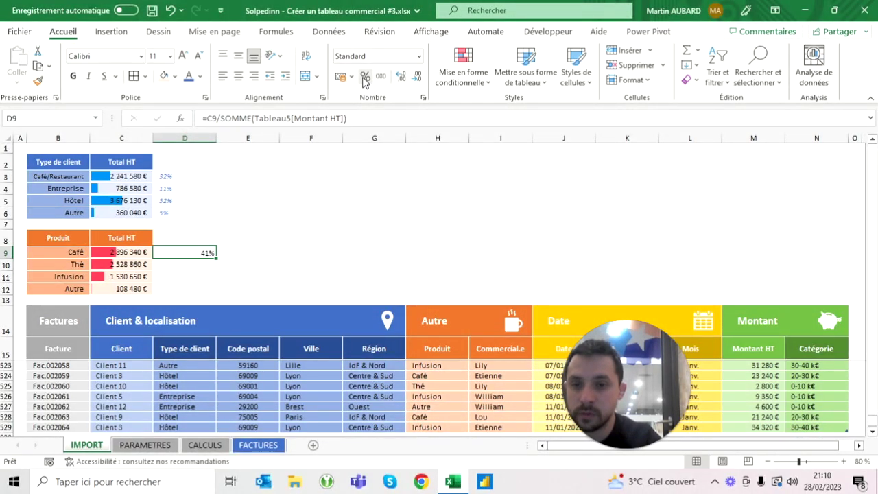
{"action": "left_click", "coordinate": [88, 76]}
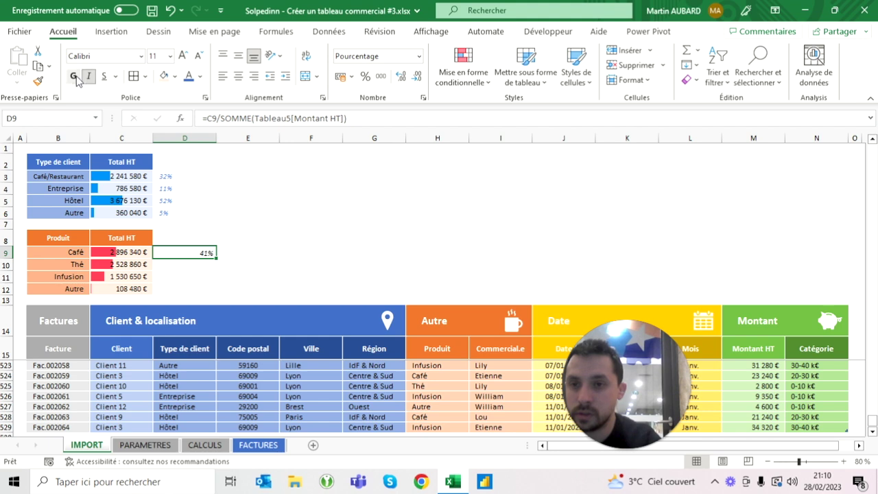
{"action": "left_click", "coordinate": [238, 55]}
{"action": "left_click", "coordinate": [222, 76]}
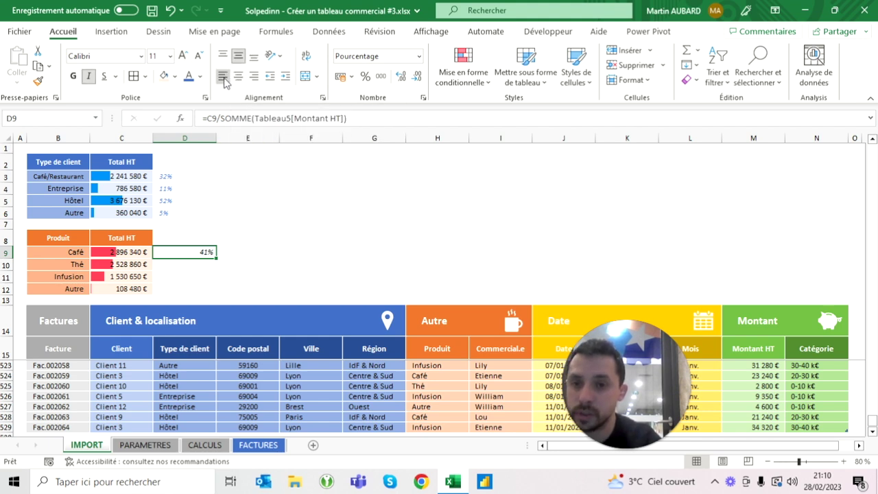
{"action": "left_click", "coordinate": [285, 76]}
{"action": "left_click", "coordinate": [198, 56]}
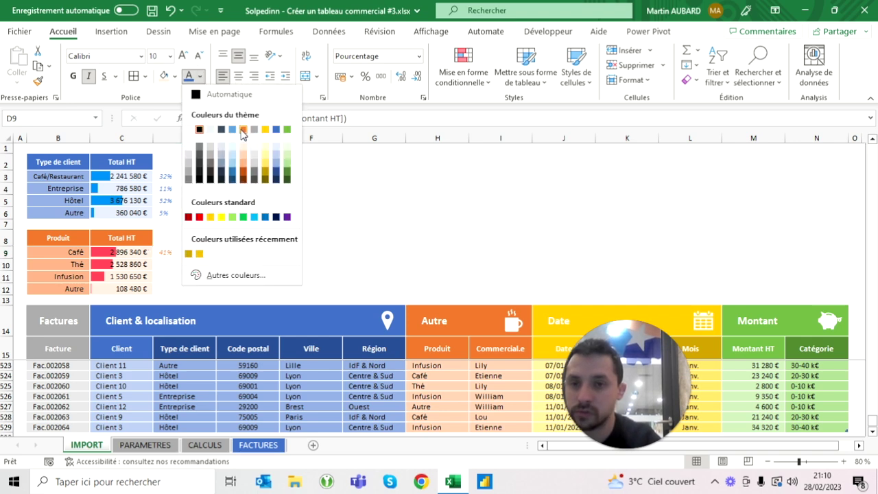
{"action": "left_click", "coordinate": [243, 129]}
{"action": "left_click_drag", "start_coordinate": [216, 258], "coordinate": [216, 292]}
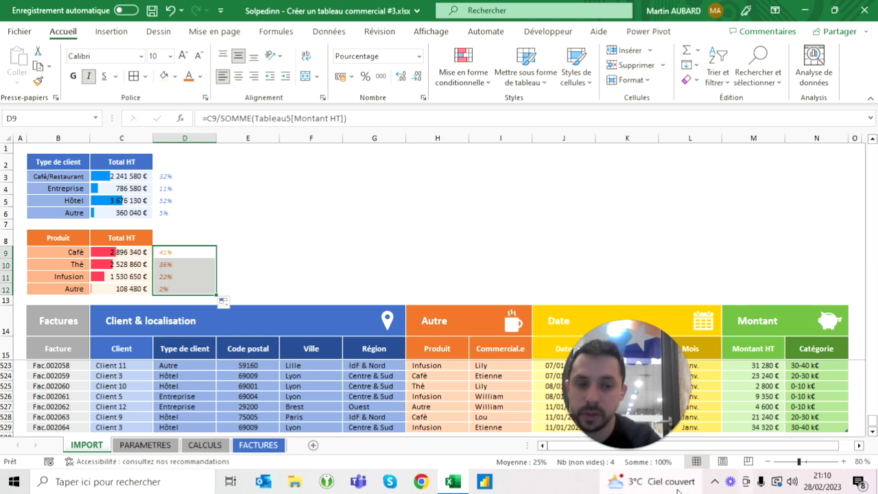
{"action": "left_click", "coordinate": [247, 188]}
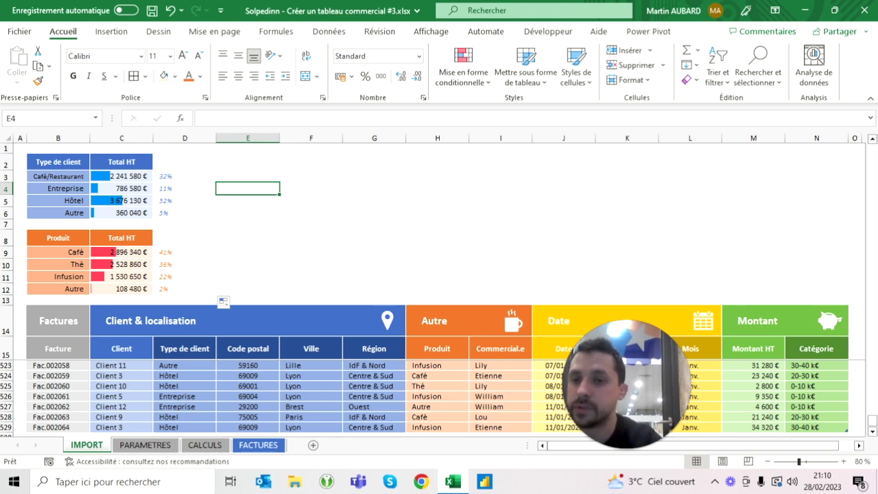
{"action": "left_click", "coordinate": [121, 176]}
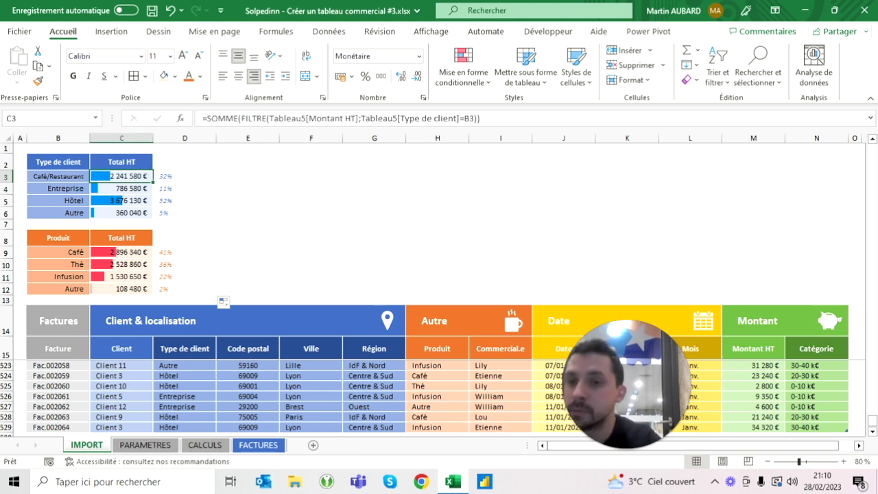
{"action": "left_click", "coordinate": [184, 176]}
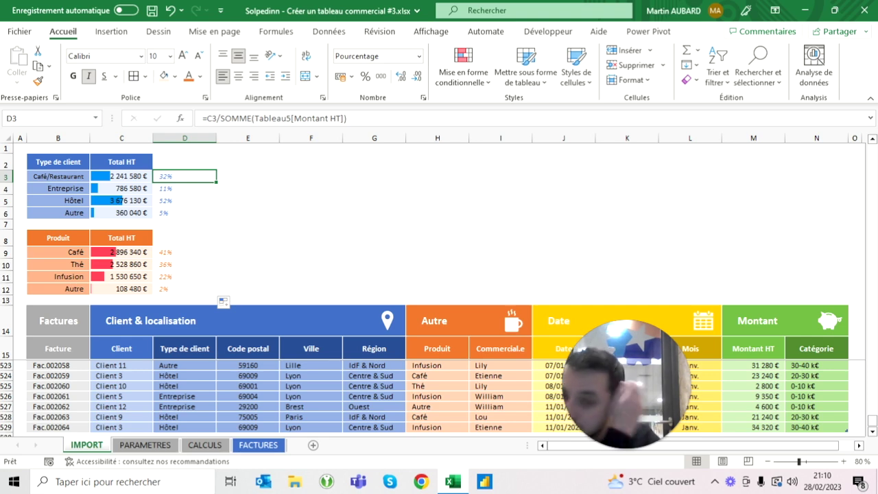
{"action": "left_click", "coordinate": [81, 355]}
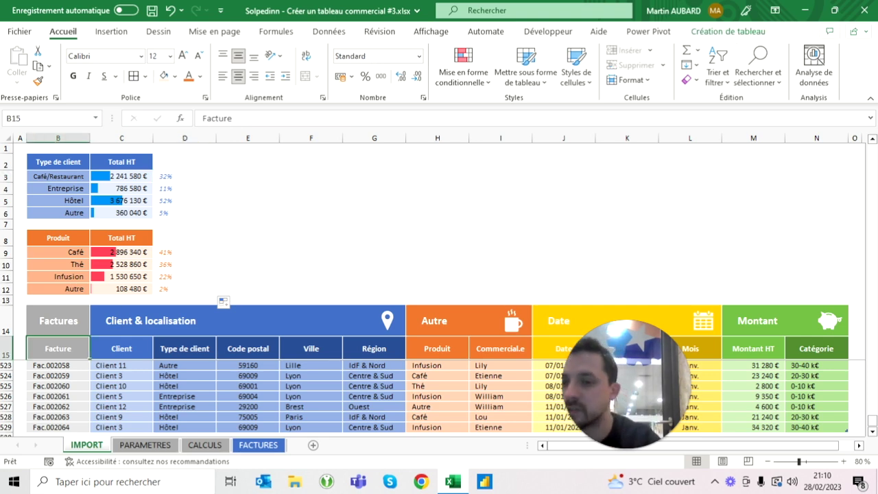
{"action": "key", "text": "Down"}
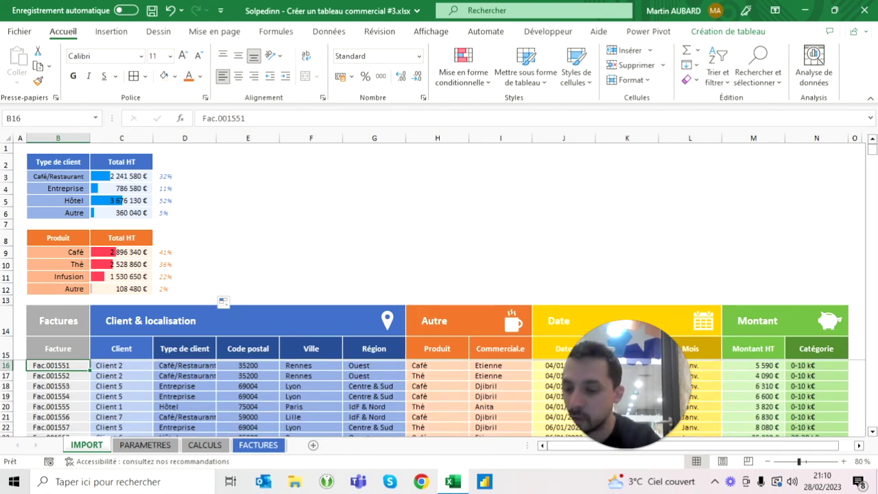
{"action": "key", "text": "ctrl+shift+Down"}
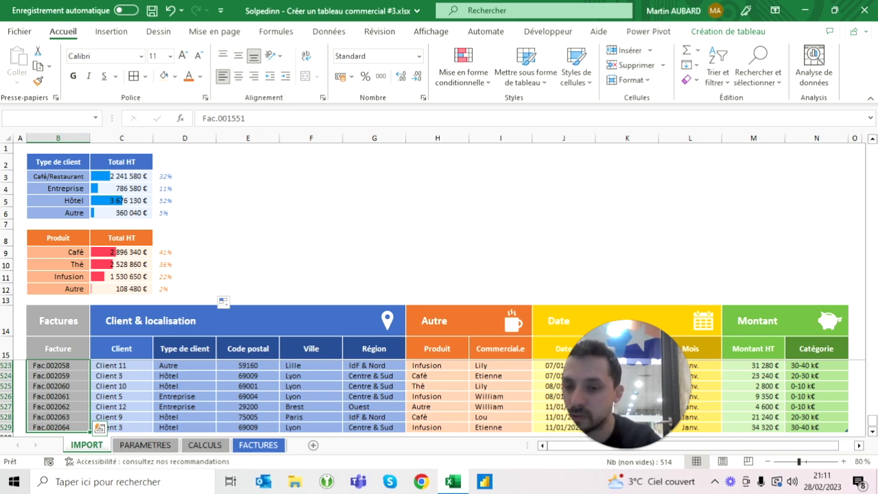
{"action": "scroll", "coordinate": [439, 398], "scroll_direction": "up", "scroll_amount": 5}
{"action": "key", "text": "ctrl+shift+Up"}
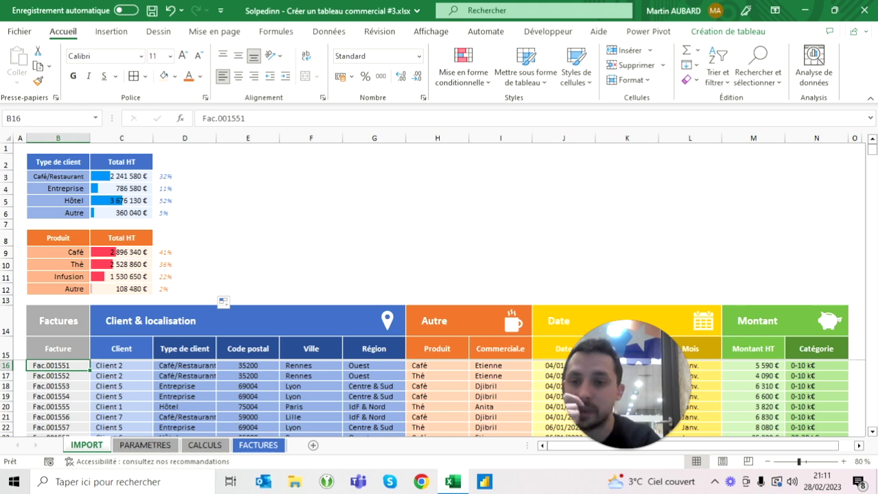
{"action": "left_click", "coordinate": [753, 349]}
{"action": "key", "text": "Down"}
{"action": "key", "text": "ctrl+shift+Down"}
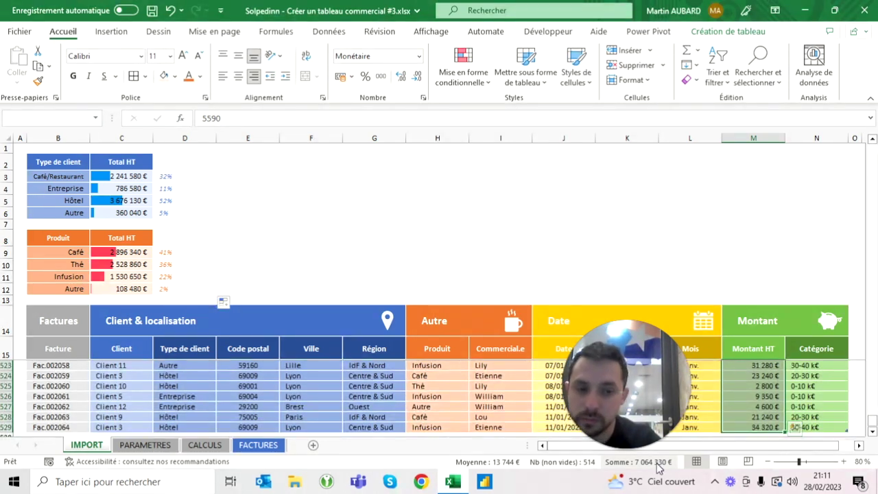
{"action": "left_click", "coordinate": [121, 176]}
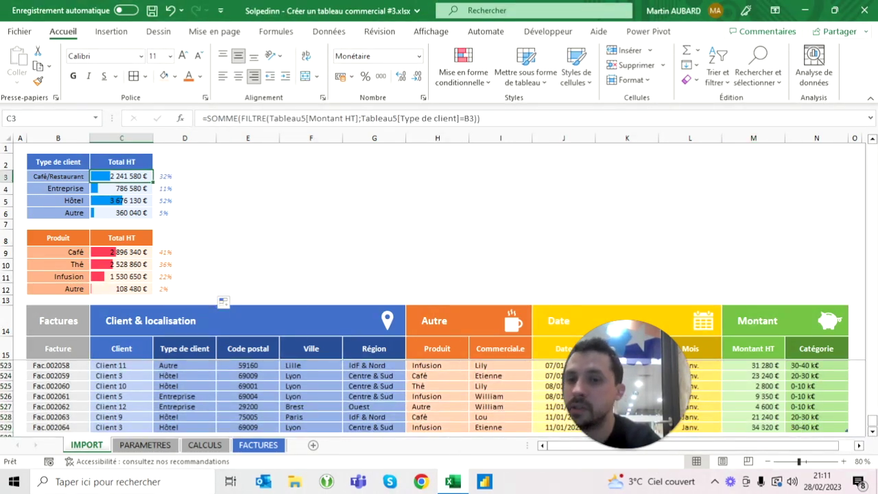
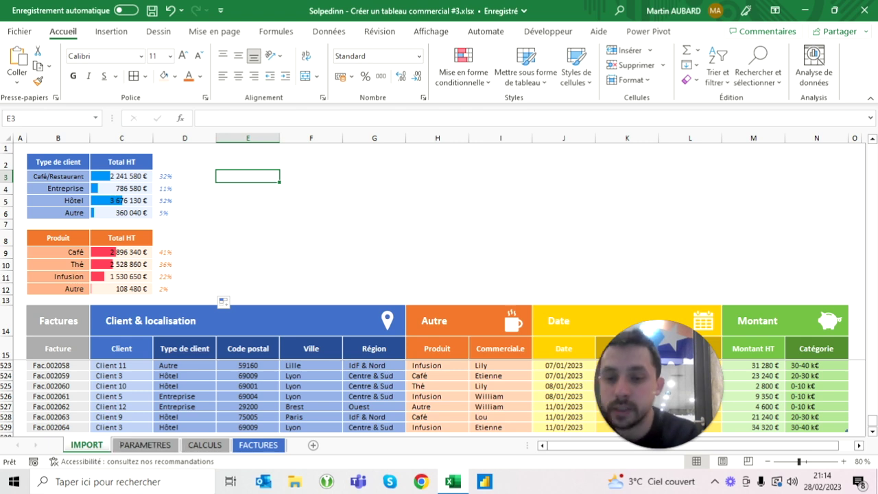
On FACTURES, filter the Commercial.e slicer to Anita, Djibril, Etienne, then Lily, and clear it back to 515 invoices
{"action": "left_click", "coordinate": [258, 445]}
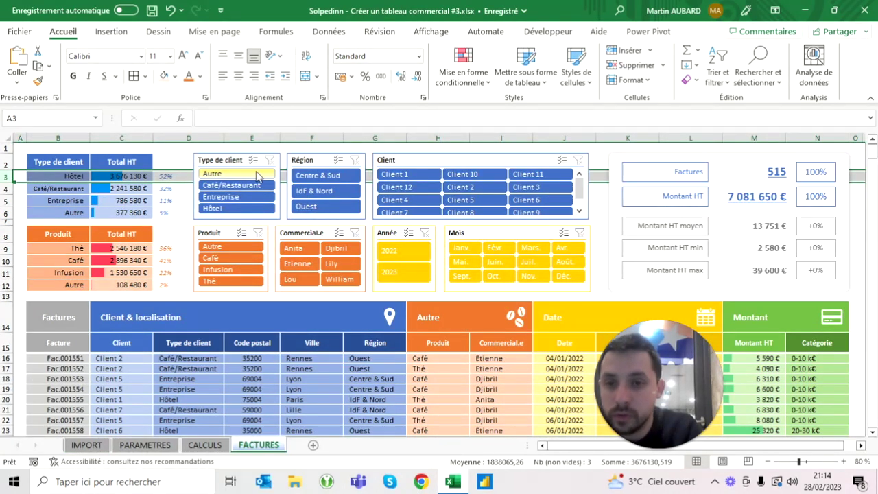
{"action": "left_click", "coordinate": [86, 444]}
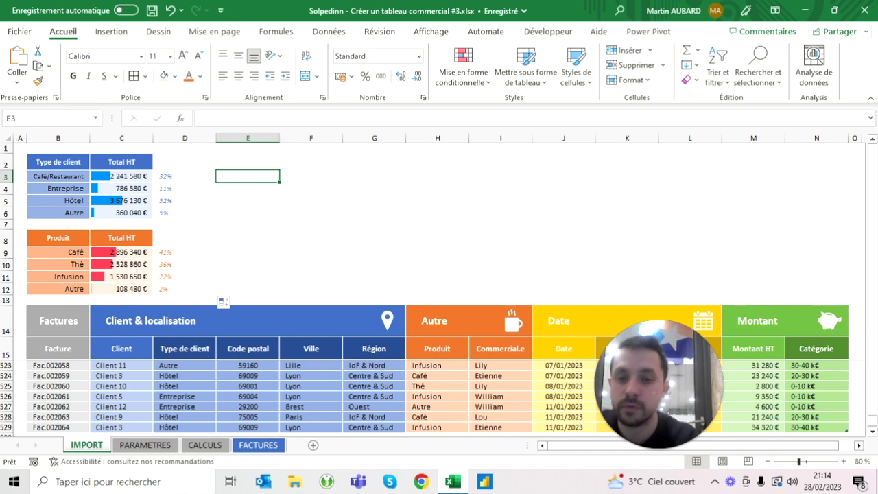
{"action": "left_click", "coordinate": [262, 445]}
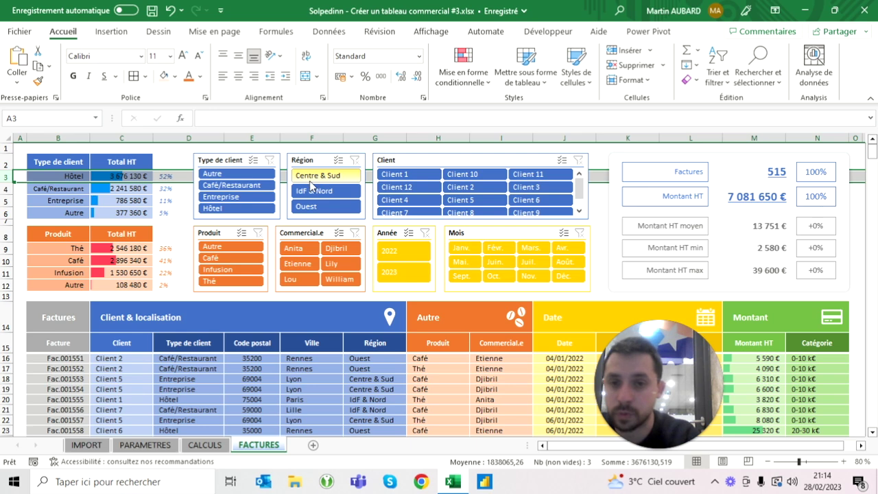
{"action": "left_click", "coordinate": [297, 251]}
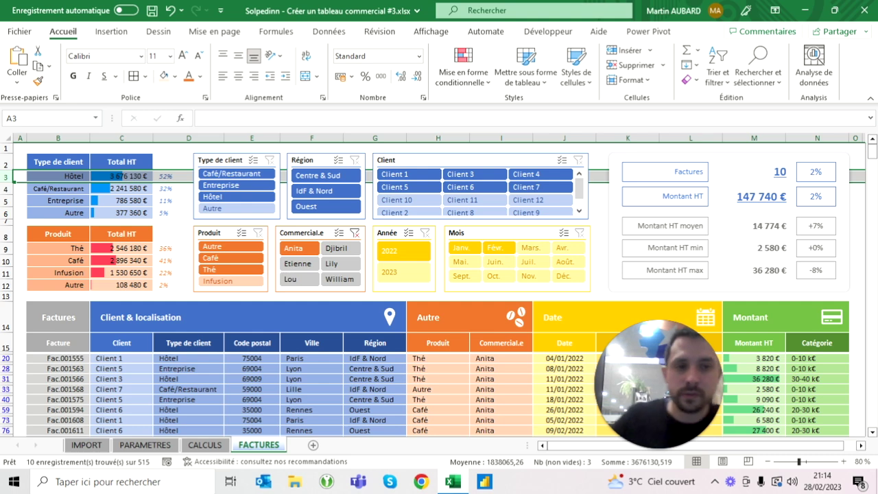
{"action": "left_click", "coordinate": [340, 250]}
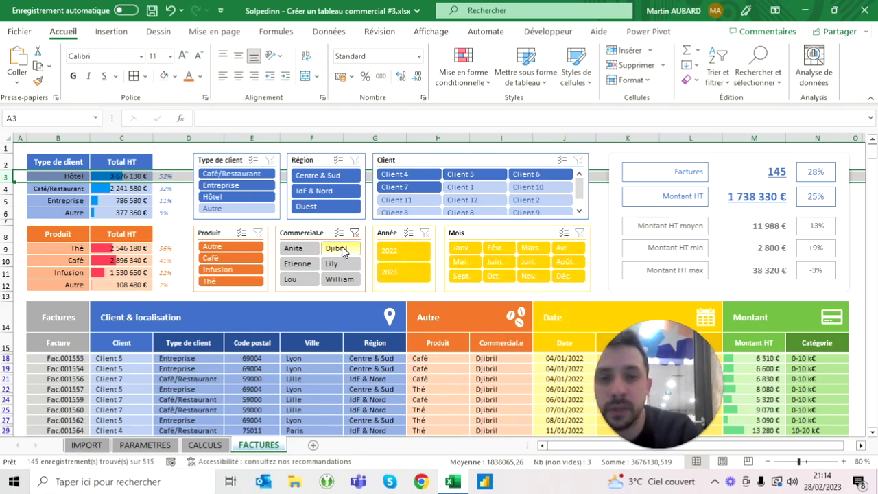
{"action": "left_click", "coordinate": [306, 268]}
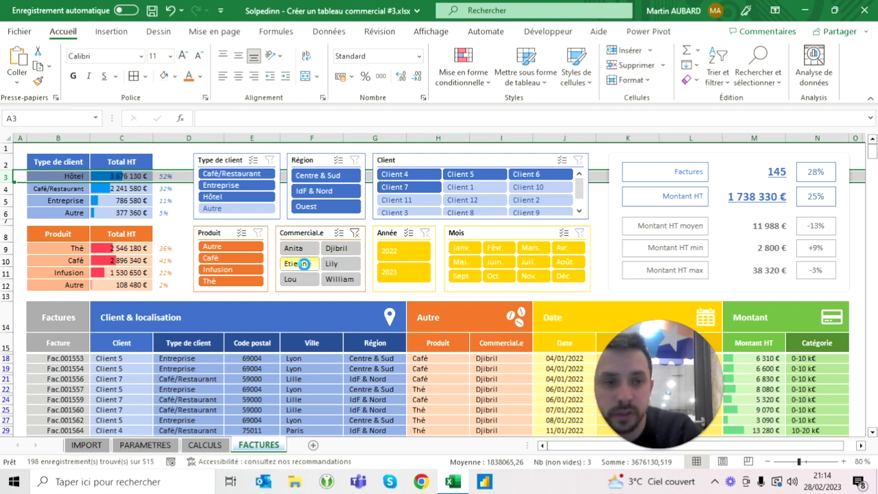
{"action": "left_click", "coordinate": [331, 264]}
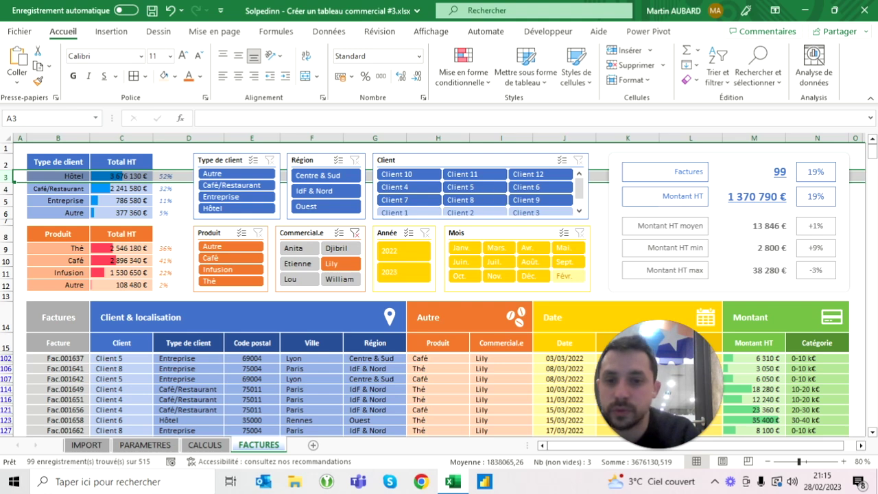
{"action": "left_click", "coordinate": [355, 234]}
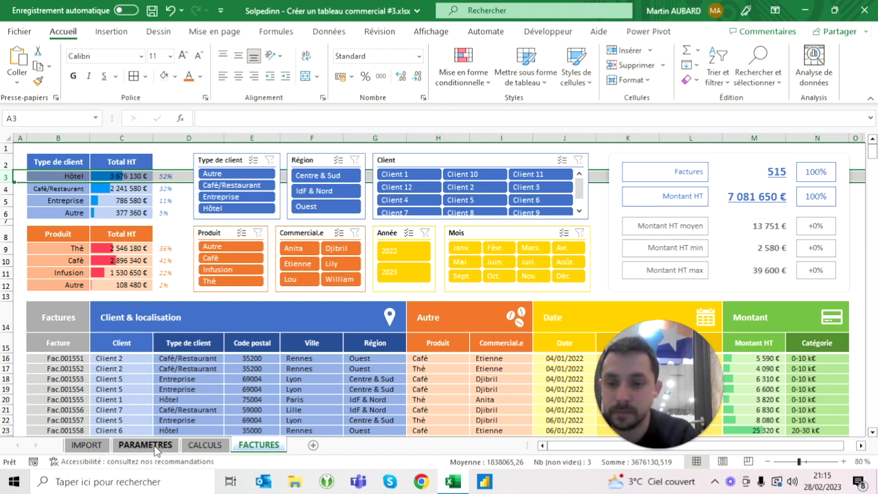
{"action": "left_click", "coordinate": [87, 444]}
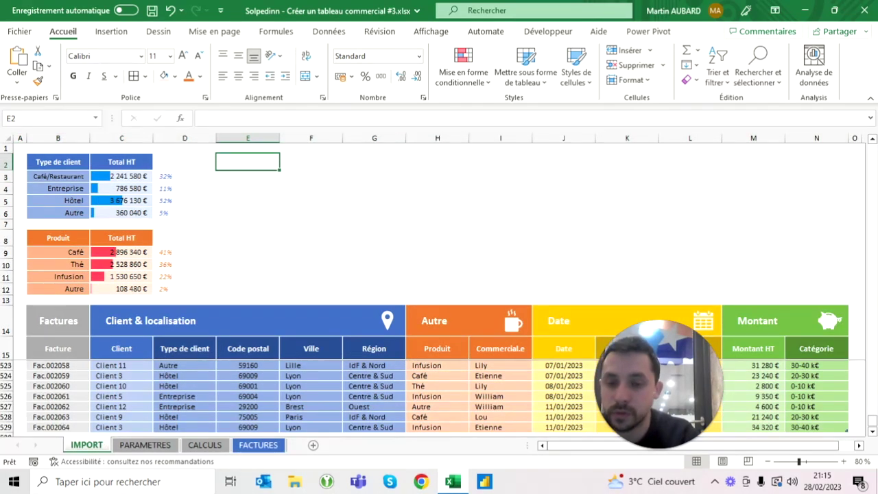
Check the Code postal lookup formula and select a cell inside the IMPORT invoice table
{"action": "left_click", "coordinate": [248, 385]}
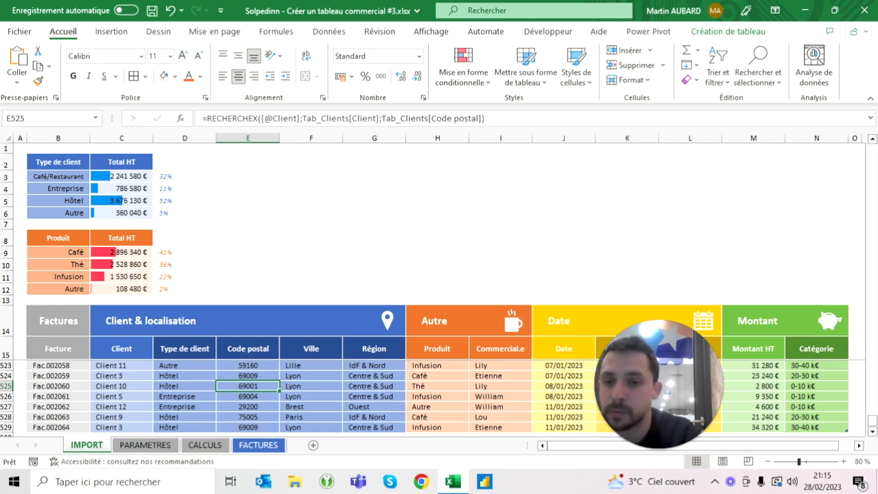
{"action": "left_click", "coordinate": [149, 320]}
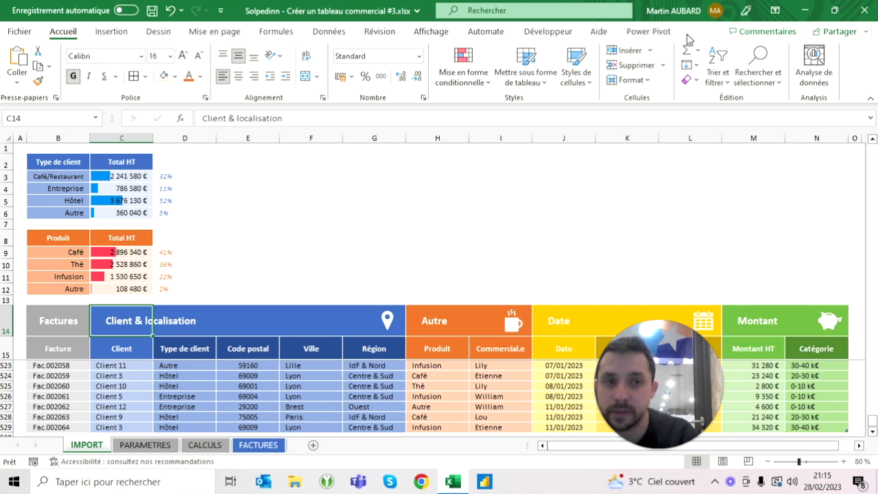
{"action": "left_click", "coordinate": [310, 386]}
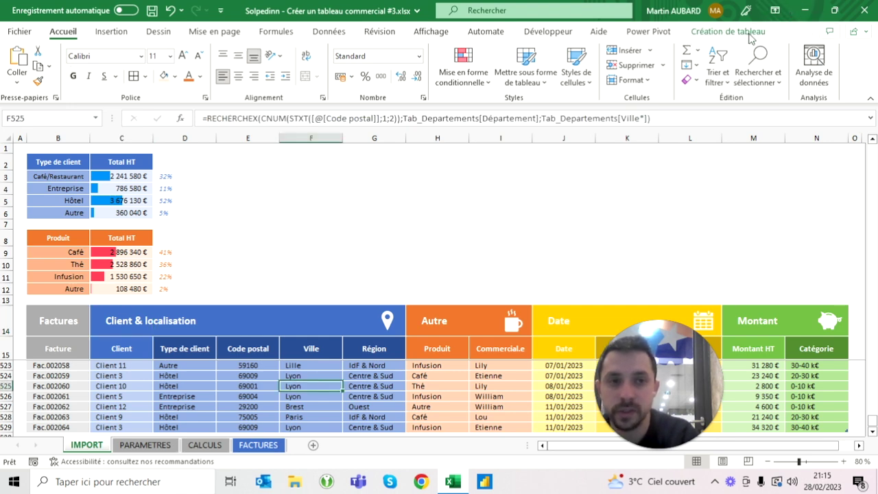
Insert slicers for Client, Type de client, Ville, Région, Produit, Commercial.e, Année and Mois
{"action": "left_click", "coordinate": [727, 32]}
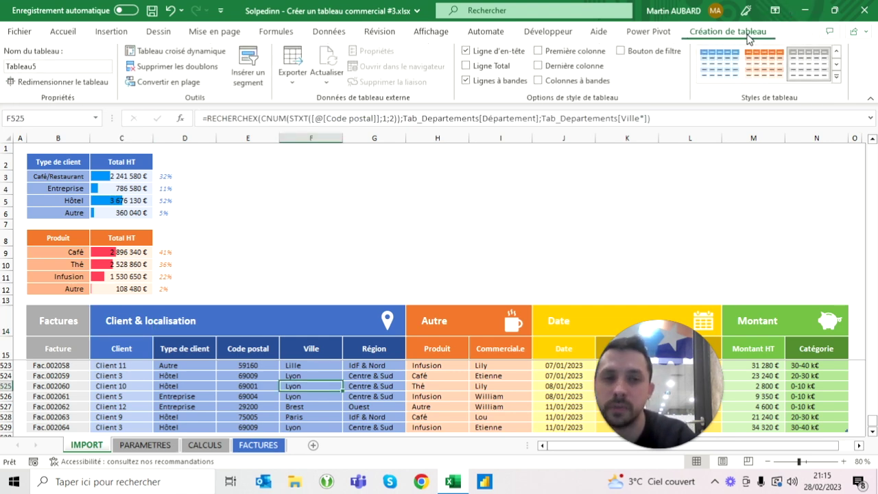
{"action": "left_click", "coordinate": [252, 92]}
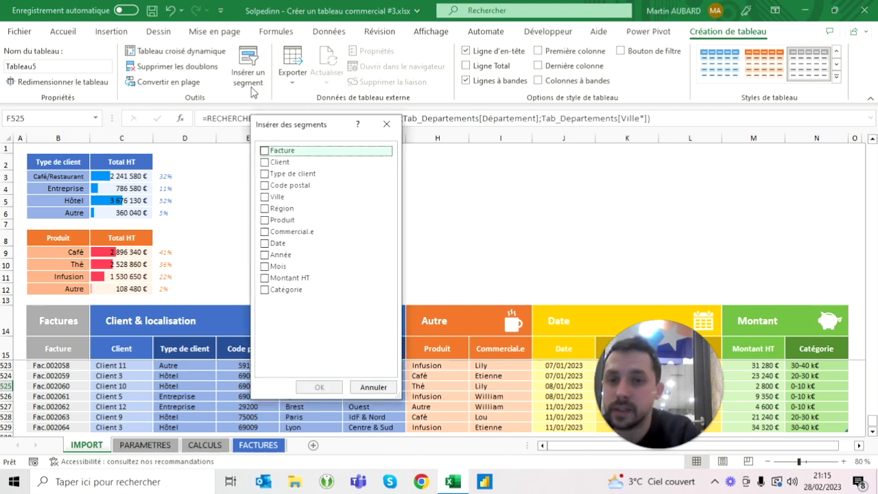
{"action": "left_click", "coordinate": [265, 163]}
{"action": "left_click", "coordinate": [264, 174]}
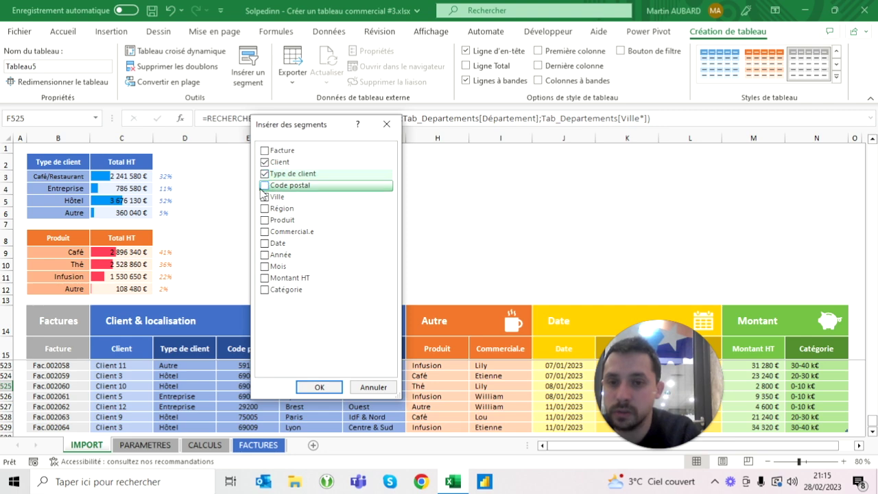
{"action": "left_click", "coordinate": [264, 197]}
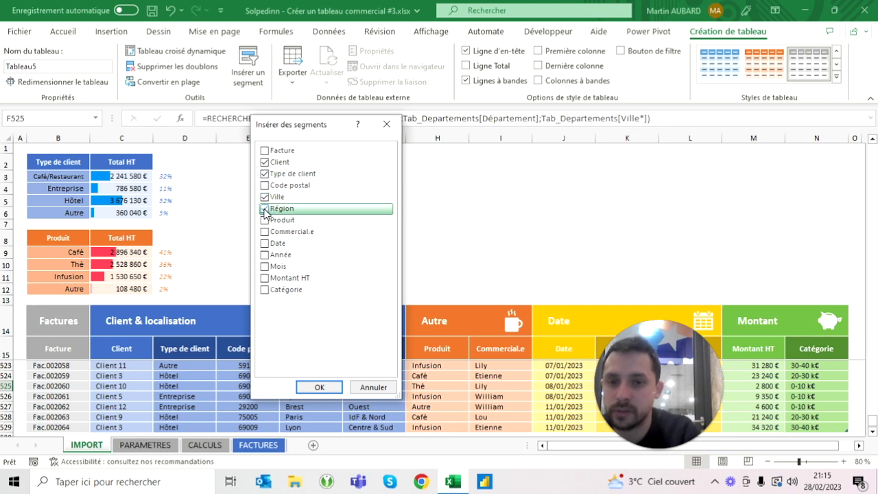
{"action": "left_click", "coordinate": [265, 220]}
{"action": "left_click", "coordinate": [265, 232]}
{"action": "left_click", "coordinate": [265, 255]}
{"action": "left_click", "coordinate": [265, 267]}
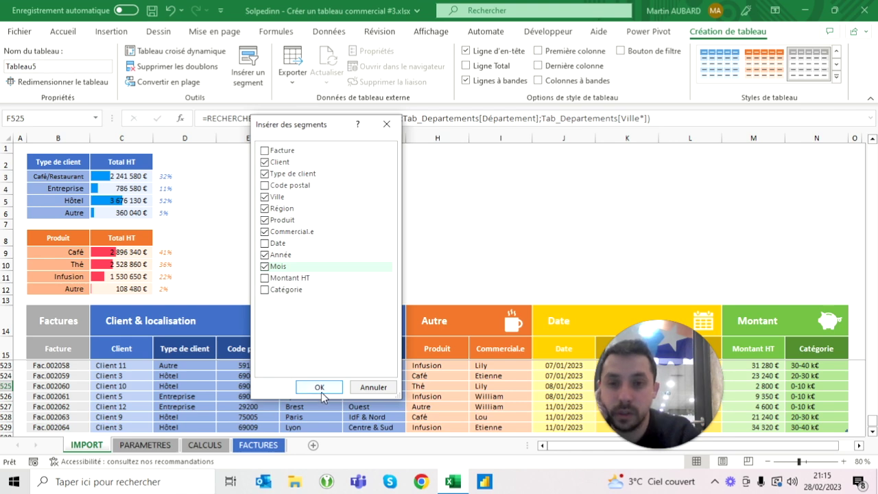
{"action": "left_click", "coordinate": [321, 392]}
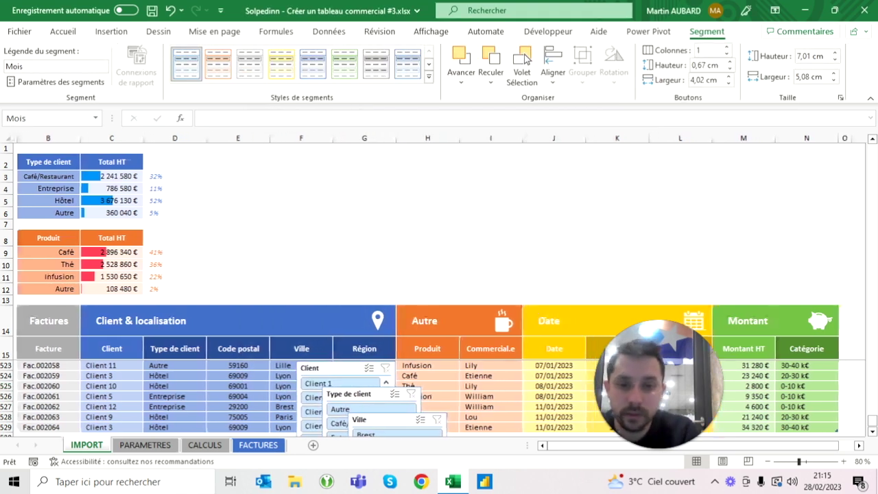
Select all the objects on the IMPORT sheet, starting from the Client slicer
{"action": "key", "text": "Escape"}
{"action": "scroll", "coordinate": [439, 398], "scroll_direction": "down", "scroll_amount": 1}
{"action": "scroll", "coordinate": [439, 398], "scroll_direction": "up", "scroll_amount": 1}
{"action": "scroll", "coordinate": [439, 398], "scroll_direction": "up", "scroll_amount": 2}
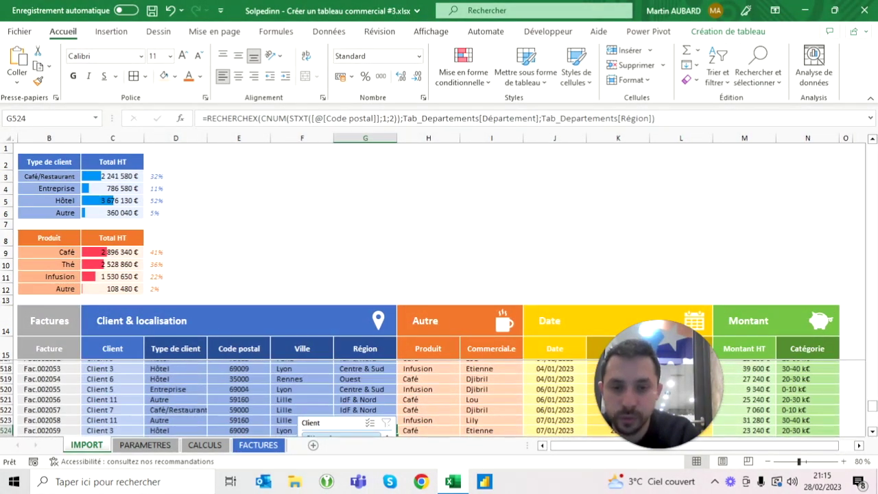
{"action": "scroll", "coordinate": [383, 410], "scroll_direction": "down", "scroll_amount": 1}
{"action": "left_click", "coordinate": [343, 388]}
{"action": "key", "text": "ctrl+a"}
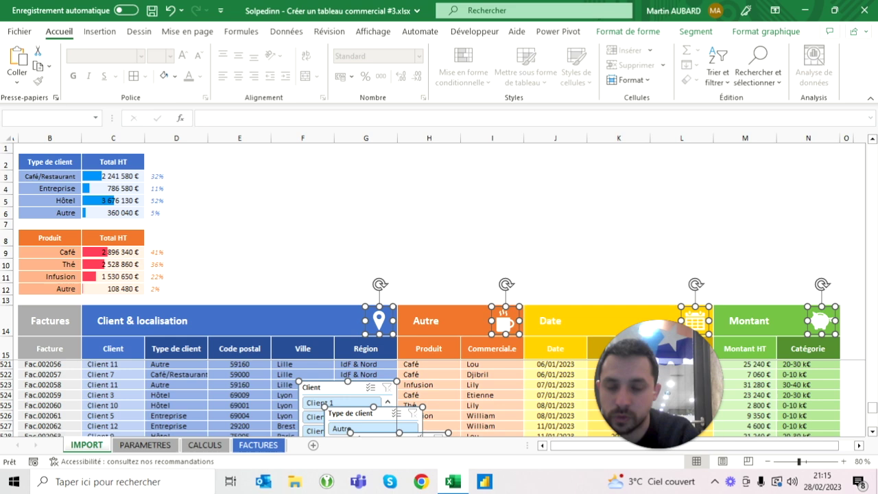
{"action": "key", "text": "Escape"}
{"action": "left_click", "coordinate": [349, 430]}
{"action": "key", "text": "ctrl+a"}
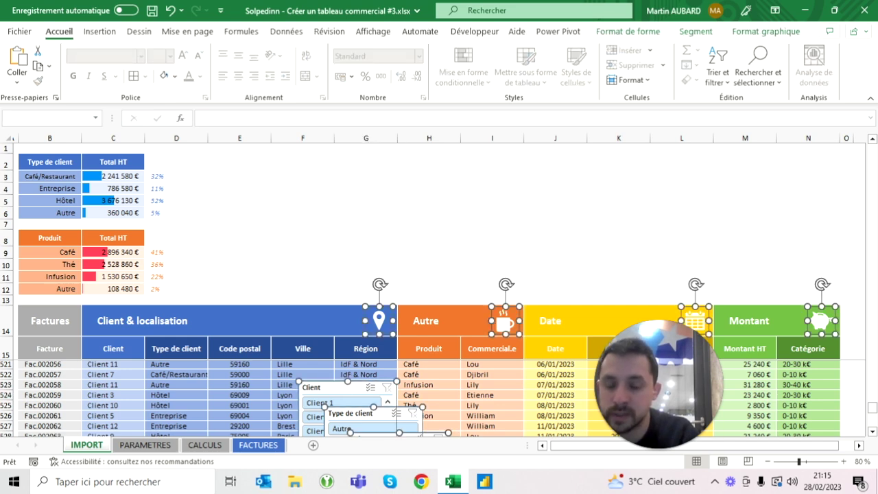
Exclude the pin, cup, calendar and piggy-bank icons, then drag the slicer stack up to rows 2–15
{"action": "left_click", "coordinate": [379, 319], "text": "ctrl"}
{"action": "left_click", "coordinate": [506, 321], "text": "ctrl"}
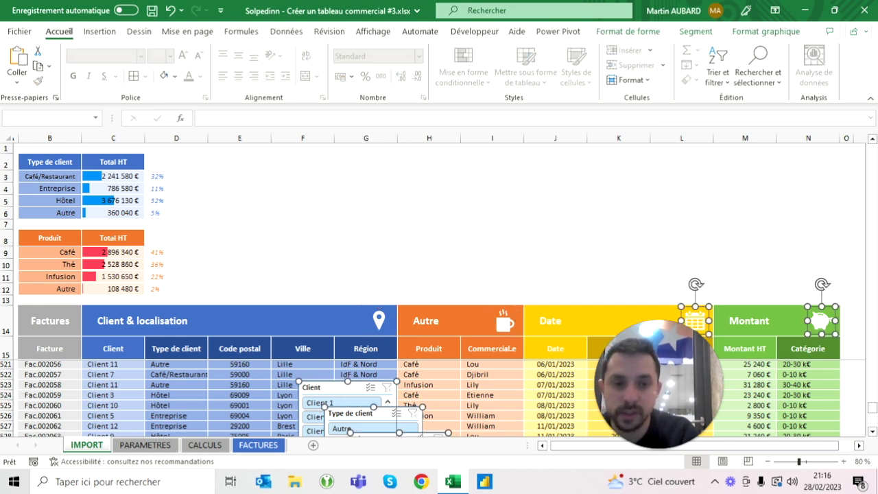
{"action": "left_click", "coordinate": [695, 320], "text": "ctrl"}
{"action": "left_click", "coordinate": [821, 320], "text": "ctrl"}
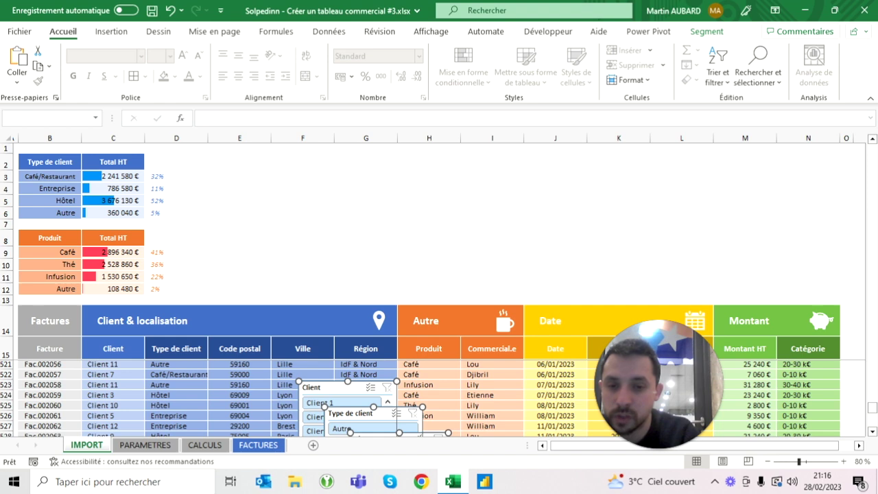
{"action": "left_click_drag", "start_coordinate": [350, 429], "coordinate": [276, 207]}
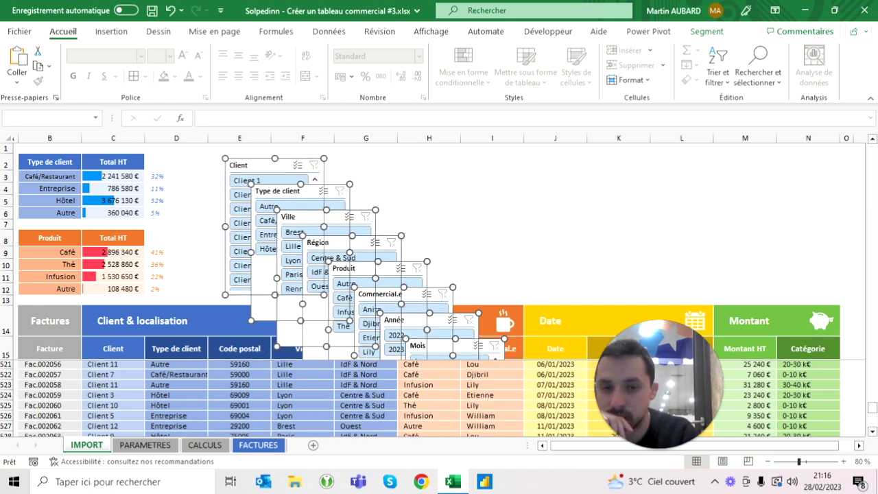
Jump to the top of the invoice table and return to the FACTURES dashboard
{"action": "left_click", "coordinate": [429, 224]}
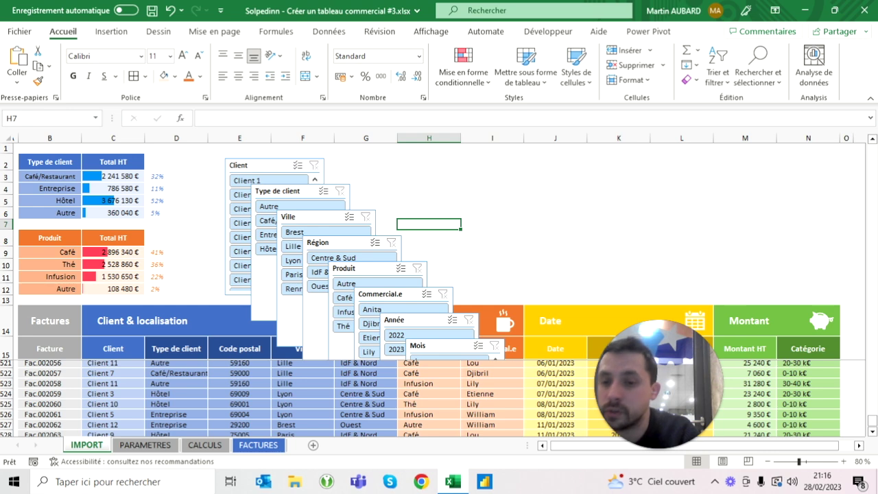
{"action": "left_click", "coordinate": [114, 362]}
{"action": "key", "text": "ctrl+Up"}
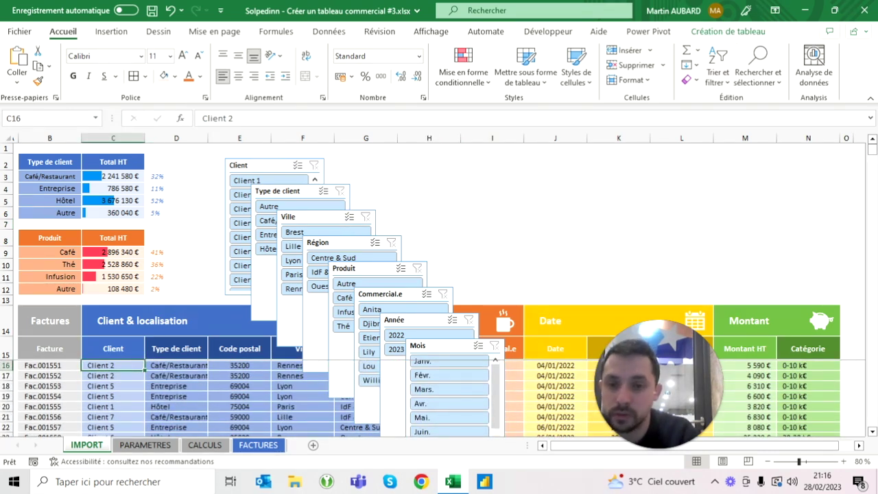
{"action": "left_click", "coordinate": [257, 445]}
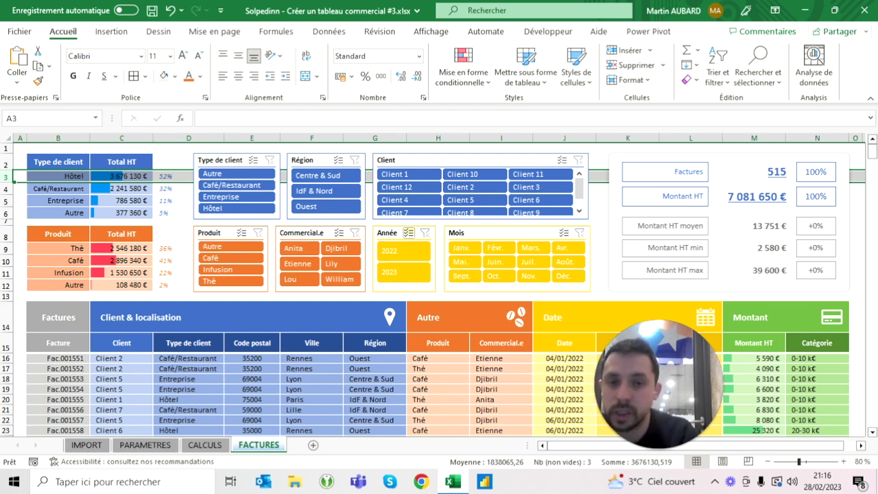
Back on IMPORT, delete the Ville slicer from the pile
{"action": "left_click", "coordinate": [88, 445]}
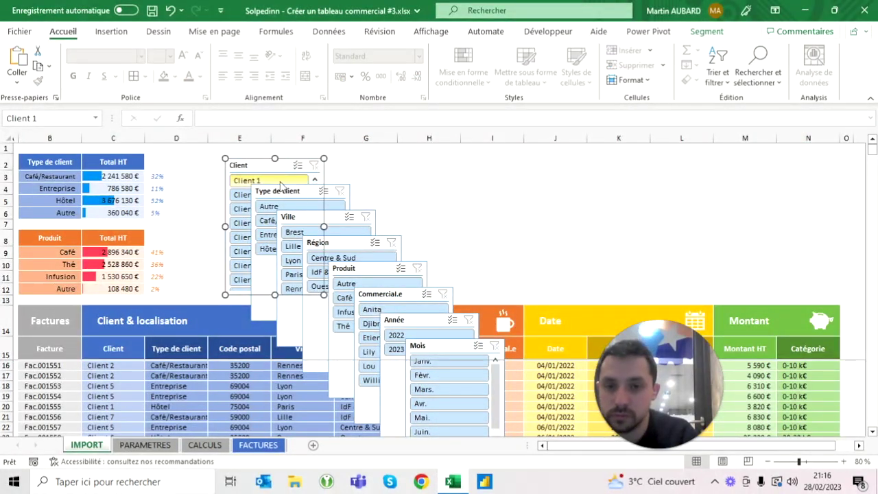
{"action": "key", "text": "Escape"}
{"action": "left_click", "coordinate": [309, 217]}
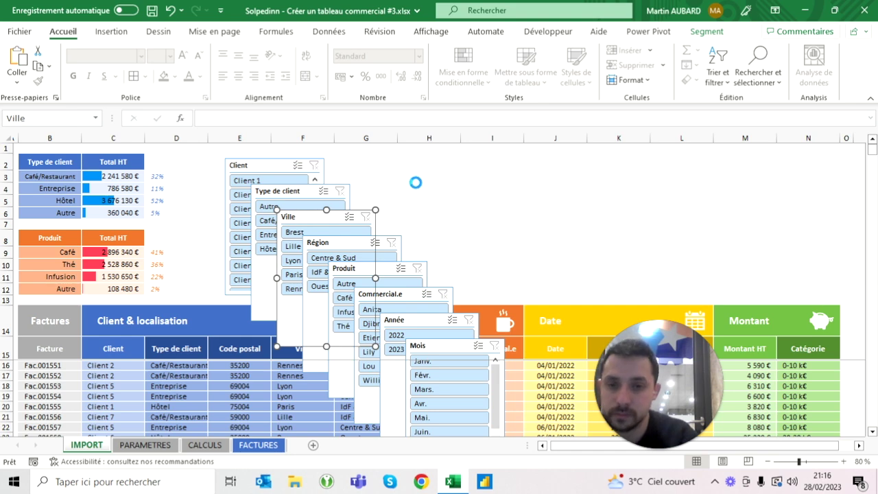
{"action": "key", "text": "Delete"}
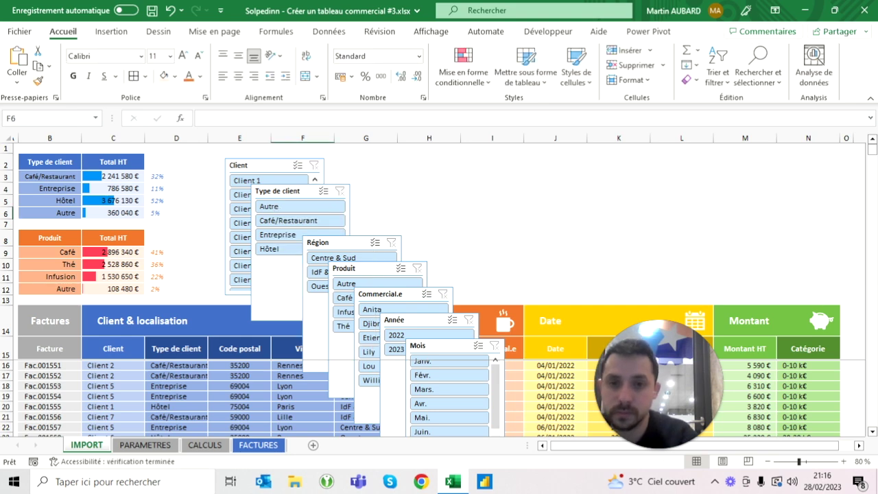
Separate the Client and Type de client slicers and delete the accidental Type de client copy
{"action": "left_click_drag", "start_coordinate": [288, 191], "coordinate": [377, 169]}
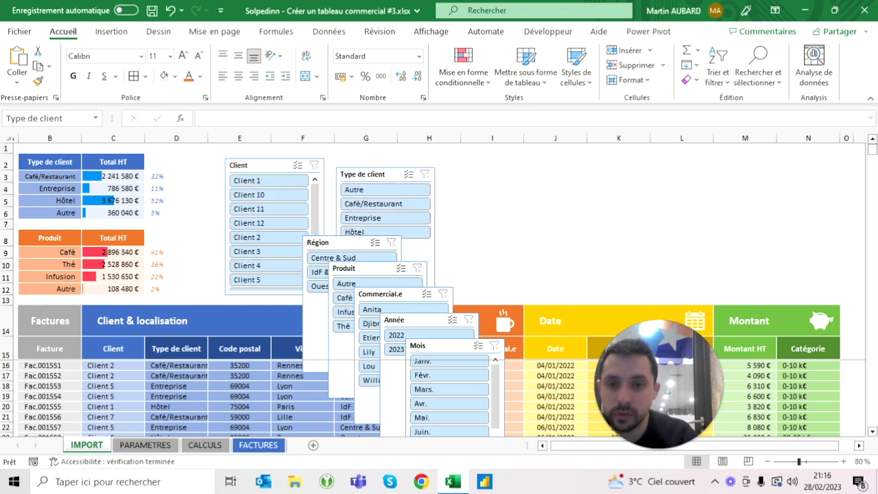
{"action": "left_click_drag", "start_coordinate": [260, 165], "coordinate": [448, 158]}
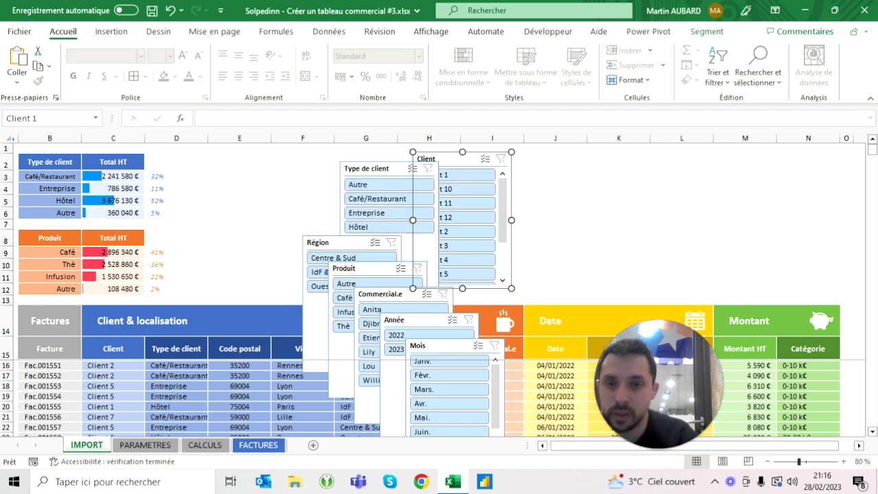
{"action": "mouse_move", "coordinate": [377, 168]}
{"action": "left_mouse_down"}
{"action": "mouse_move", "coordinate": [316, 165]}
{"action": "mouse_move", "coordinate": [334, 164]}
{"action": "left_mouse_up"}
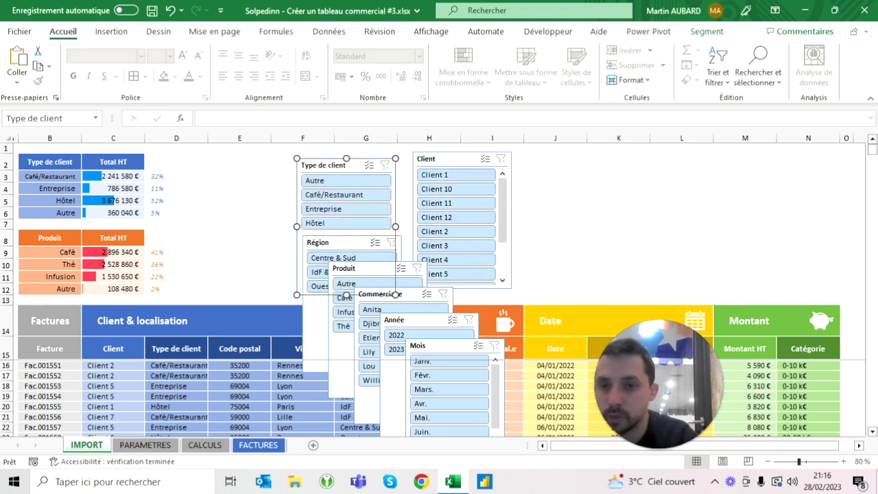
{"action": "left_click", "coordinate": [240, 162]}
{"action": "key", "text": "ctrl+v"}
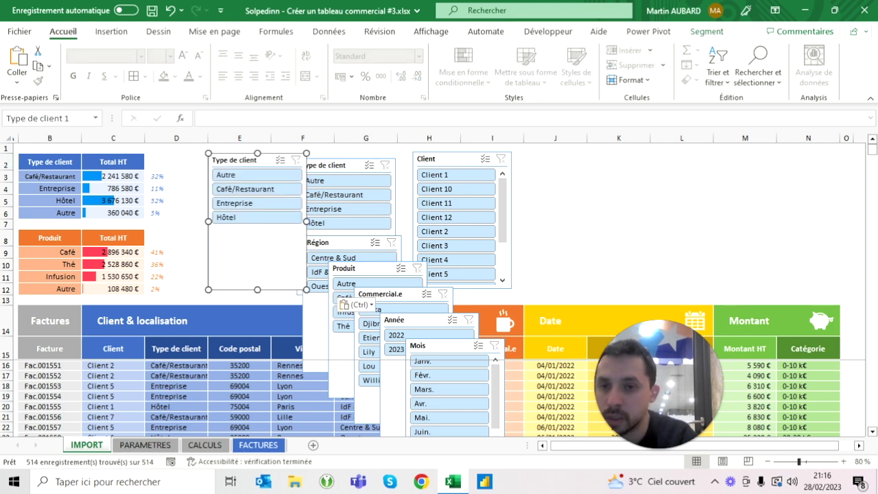
{"action": "left_click", "coordinate": [336, 166]}
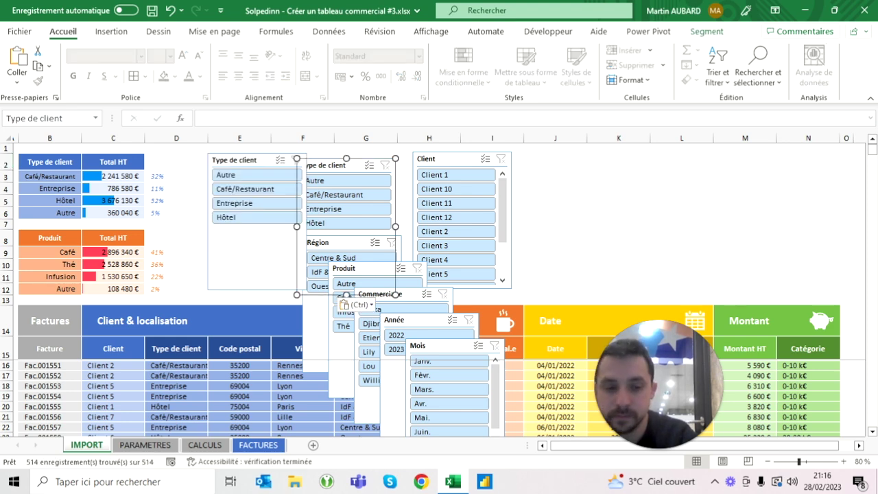
{"action": "key", "text": "Delete"}
Reposition the Type de client slicer and resize it with its handles
{"action": "left_click", "coordinate": [257, 157]}
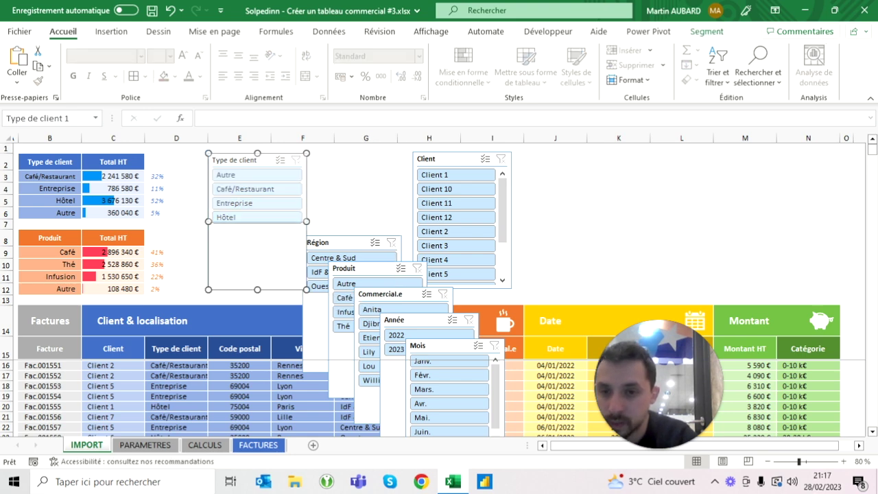
{"action": "left_click_drag", "start_coordinate": [257, 289], "coordinate": [258, 222]}
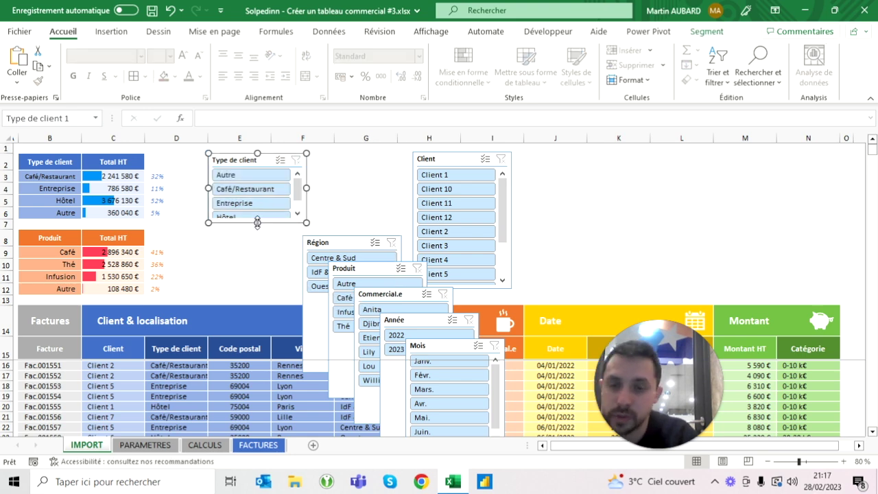
{"action": "left_click", "coordinate": [239, 252]}
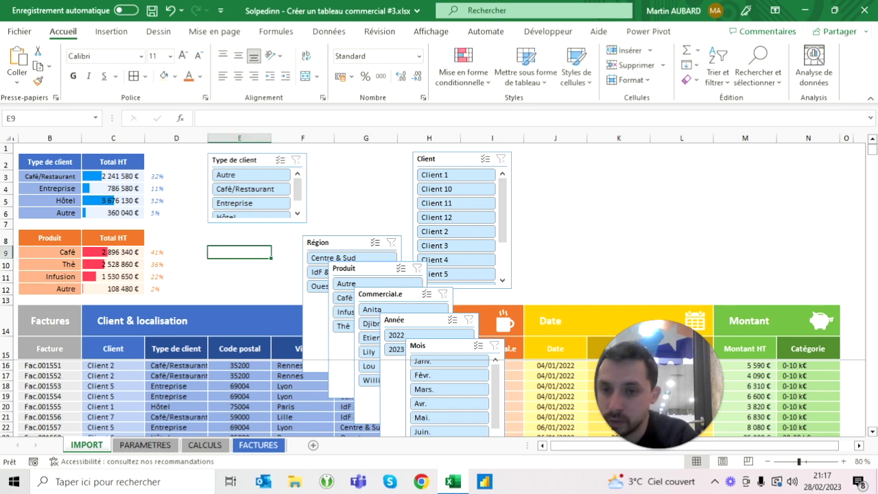
{"action": "left_click", "coordinate": [237, 160]}
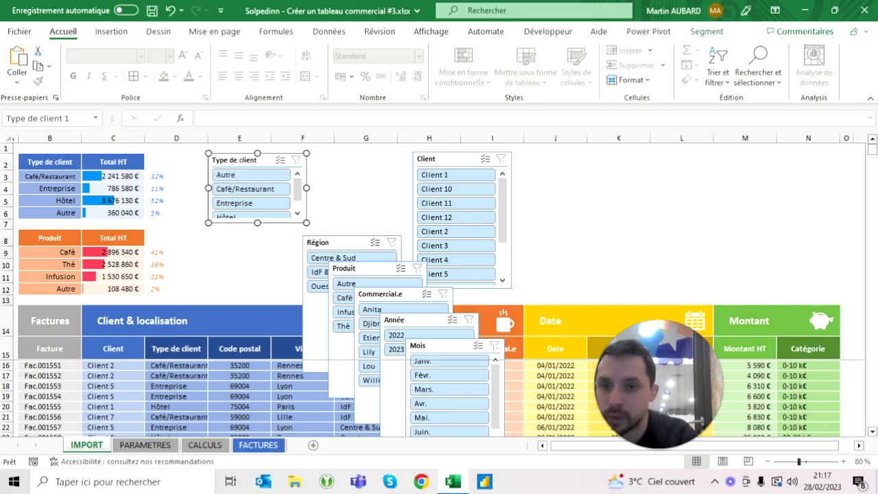
{"action": "left_click_drag", "start_coordinate": [209, 188], "coordinate": [114, 188]}
{"action": "left_click", "coordinate": [176, 252]}
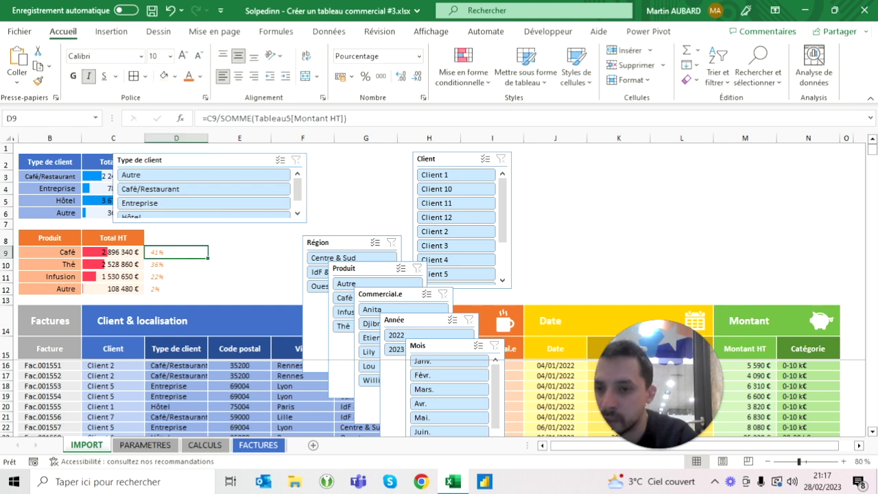
{"action": "left_click", "coordinate": [209, 221]}
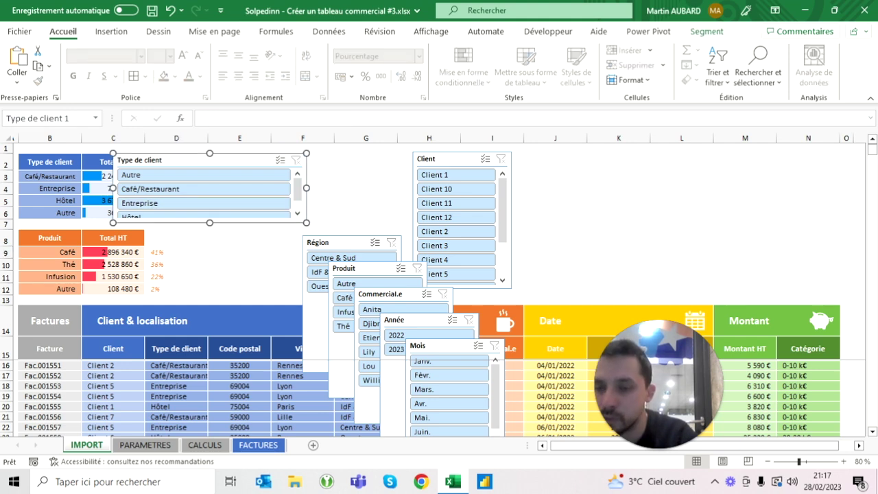
{"action": "left_click_drag", "start_coordinate": [209, 222], "coordinate": [209, 217]}
{"action": "left_click", "coordinate": [176, 252]}
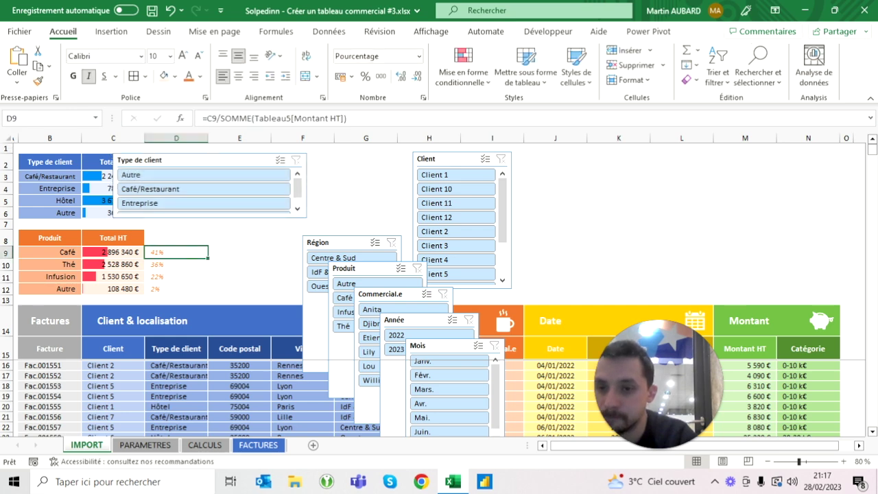
Move Type de client toward the Client slicer, remove the overlapping copy, and narrow it
{"action": "left_click_drag", "start_coordinate": [205, 160], "coordinate": [371, 164]}
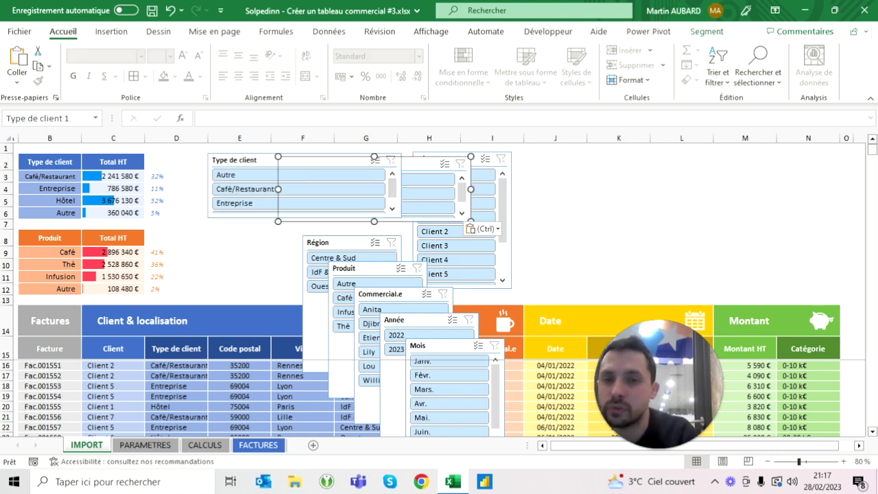
{"action": "key", "text": "Delete"}
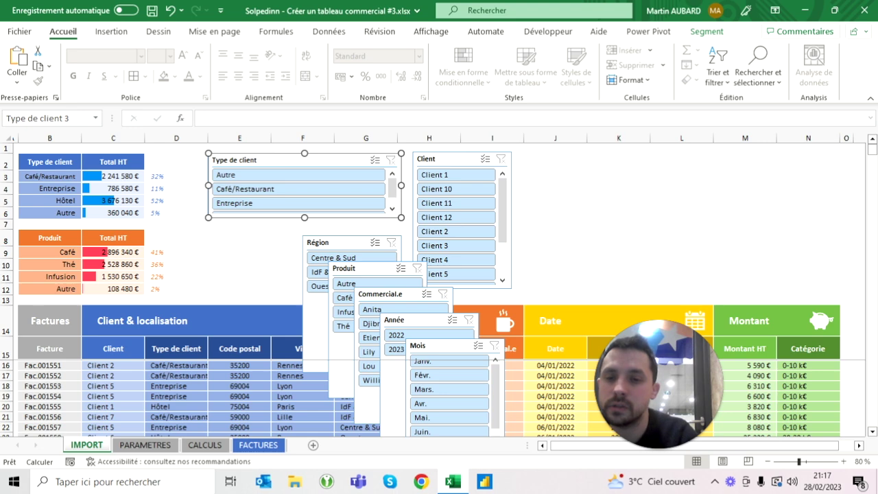
{"action": "left_click", "coordinate": [240, 236]}
{"action": "left_click", "coordinate": [397, 192]}
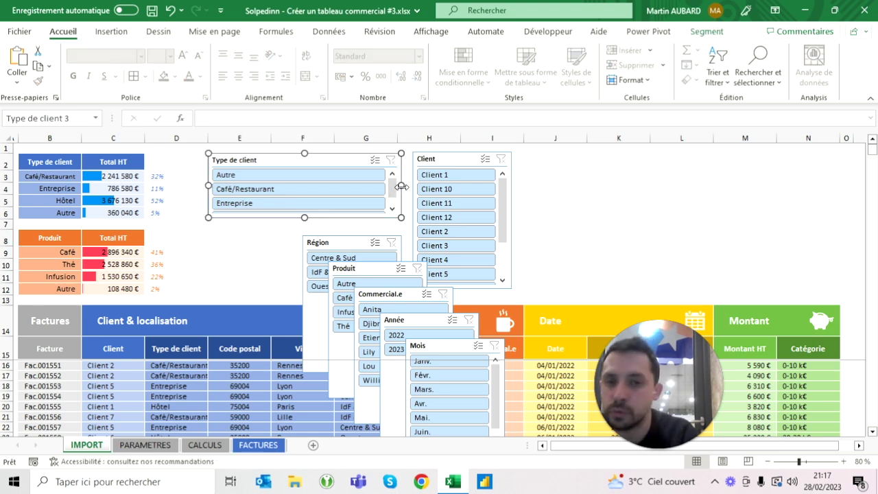
{"action": "left_click_drag", "start_coordinate": [401, 186], "coordinate": [317, 185]}
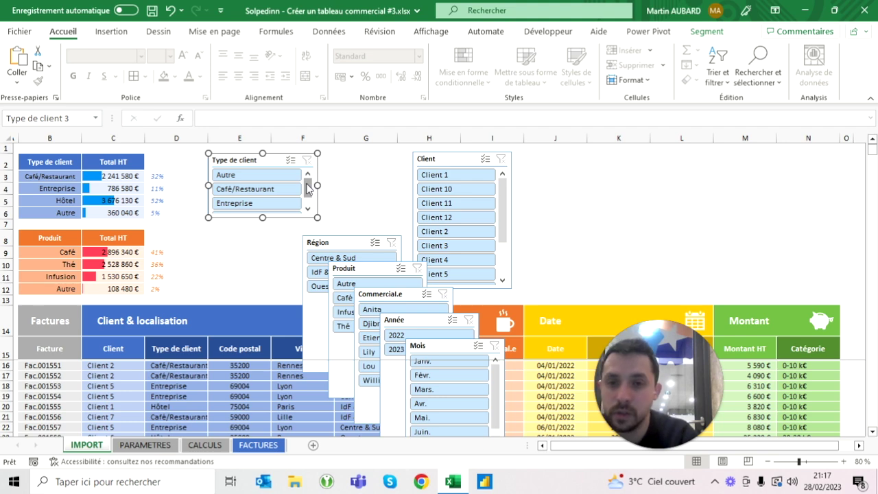
Compare with the FACTURES layout, then reselect the Type de client slicer on IMPORT
{"action": "left_click", "coordinate": [258, 445]}
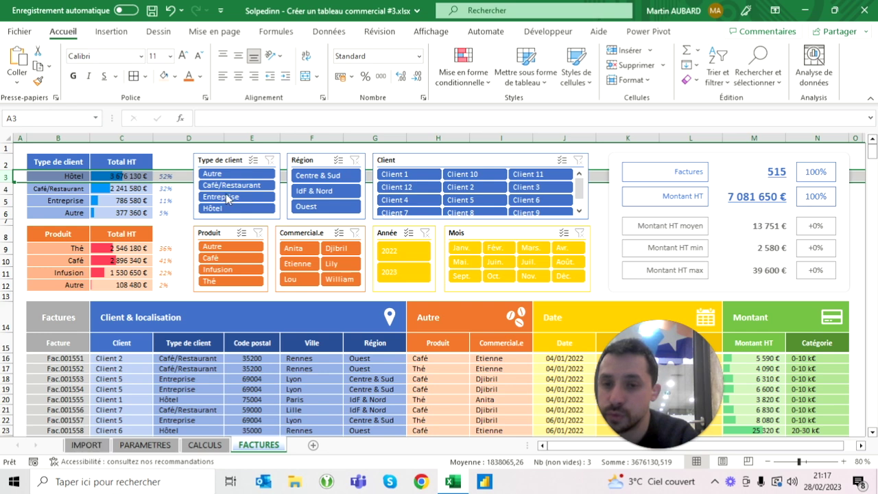
{"action": "left_click", "coordinate": [87, 445]}
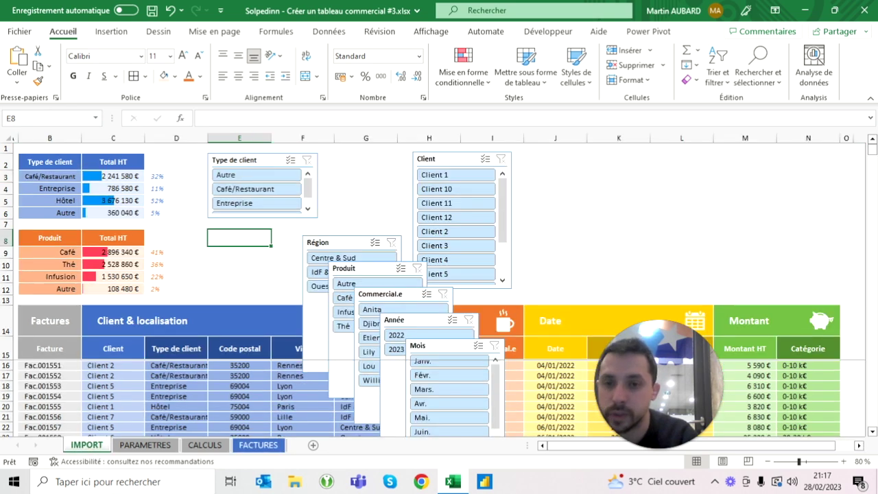
{"action": "left_click", "coordinate": [236, 160]}
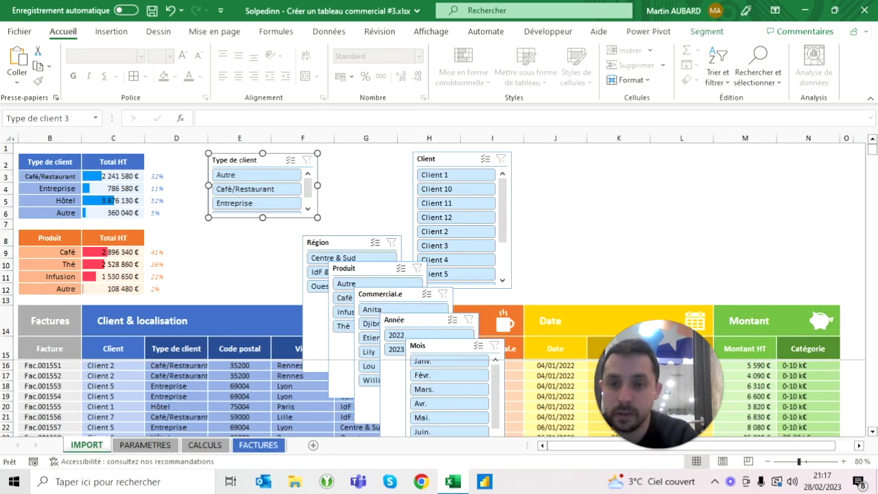
{"action": "left_click", "coordinate": [717, 31]}
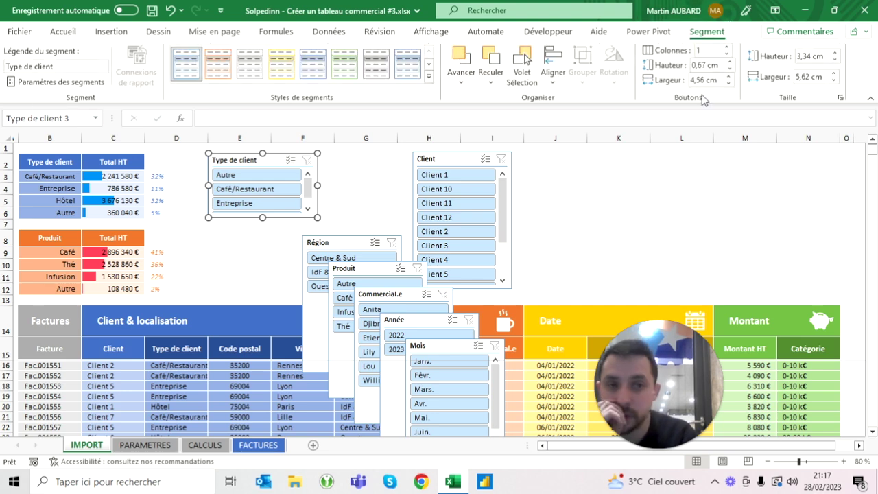
Shorten the Type de client buttons to 0,5 cm and apply a dark blue slicer style
{"action": "left_click", "coordinate": [730, 70]}
{"action": "left_click", "coordinate": [730, 70]}
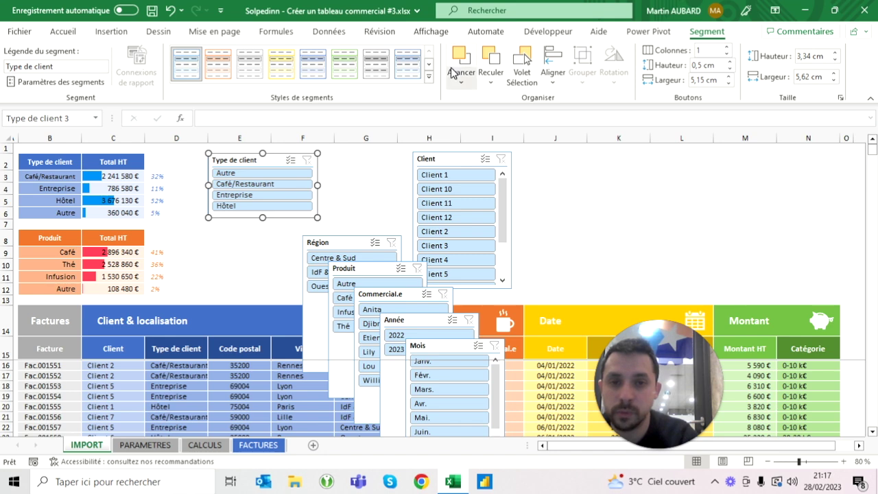
{"action": "left_click", "coordinate": [429, 64]}
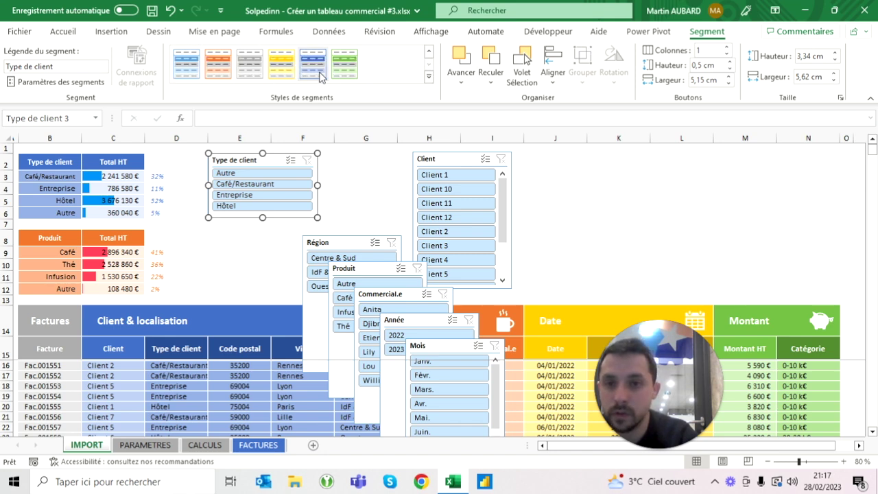
{"action": "left_click", "coordinate": [320, 75]}
{"action": "left_click", "coordinate": [365, 188]}
Narrow the Type de client slicer to 4,5 cm and move the Région slicer up beside it
{"action": "left_click", "coordinate": [261, 160]}
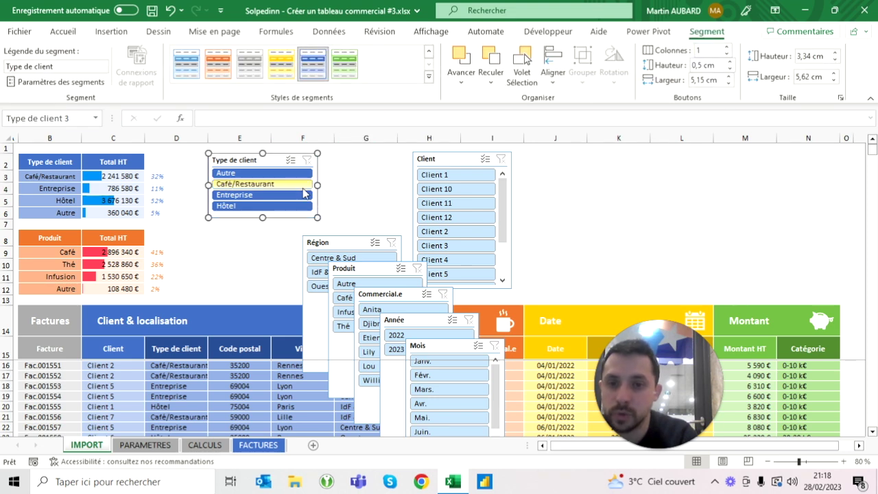
{"action": "left_click_drag", "start_coordinate": [318, 185], "coordinate": [298, 185]}
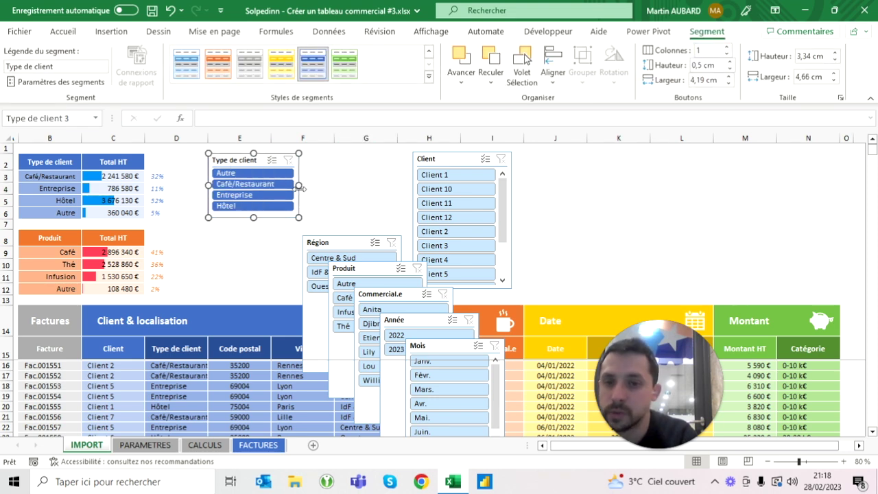
{"action": "left_click", "coordinate": [834, 81]}
{"action": "left_click", "coordinate": [835, 81]}
{"action": "left_click", "coordinate": [366, 189]}
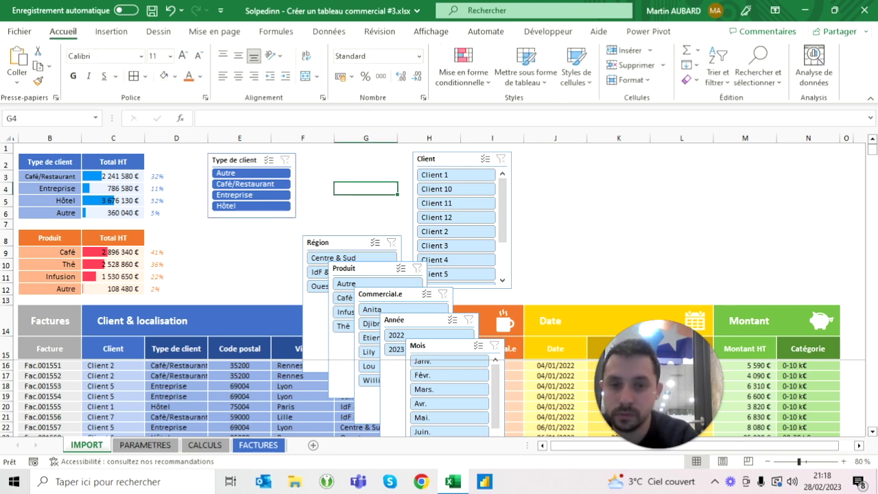
{"action": "left_click_drag", "start_coordinate": [337, 242], "coordinate": [339, 186]}
Align the Type de client, Région and Client slicers along their tops
{"action": "left_click_drag", "start_coordinate": [446, 158], "coordinate": [446, 173]}
{"action": "left_click", "coordinate": [234, 160]}
{"action": "left_click", "coordinate": [323, 188], "text": "ctrl"}
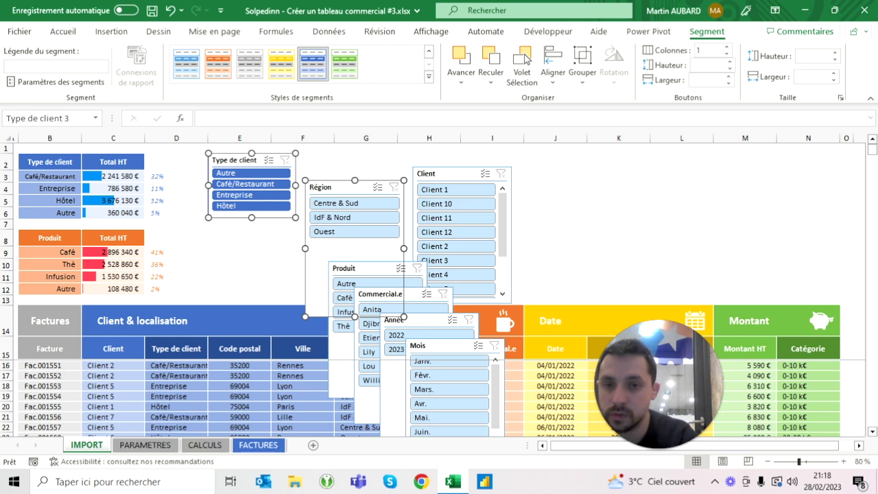
{"action": "left_click", "coordinate": [439, 173], "text": "ctrl"}
{"action": "left_click", "coordinate": [553, 68]}
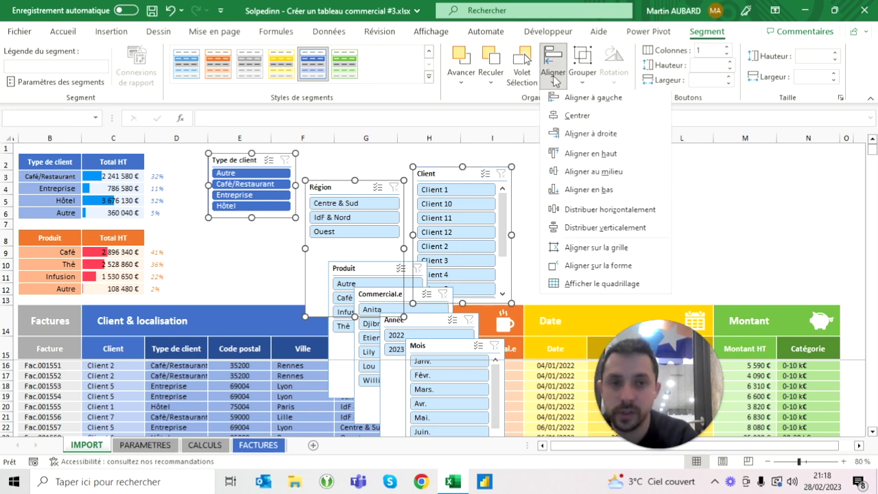
{"action": "left_click", "coordinate": [579, 158]}
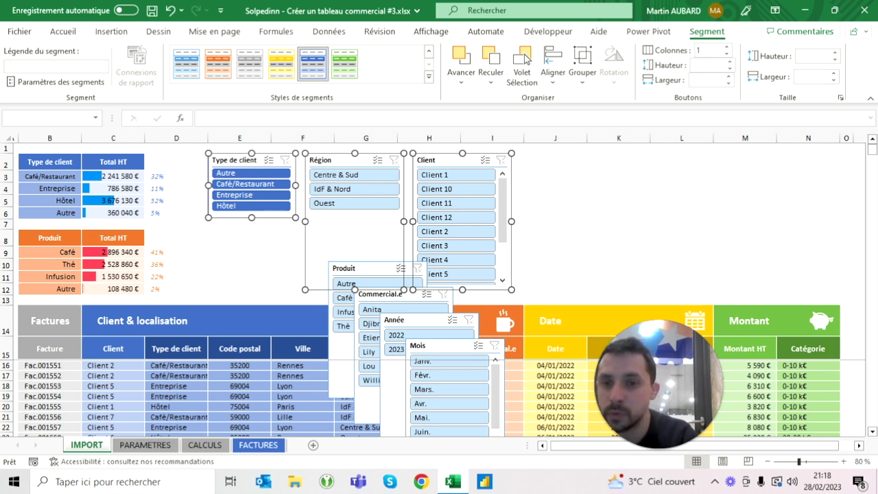
{"action": "left_click", "coordinate": [604, 205]}
{"action": "left_click", "coordinate": [236, 160]}
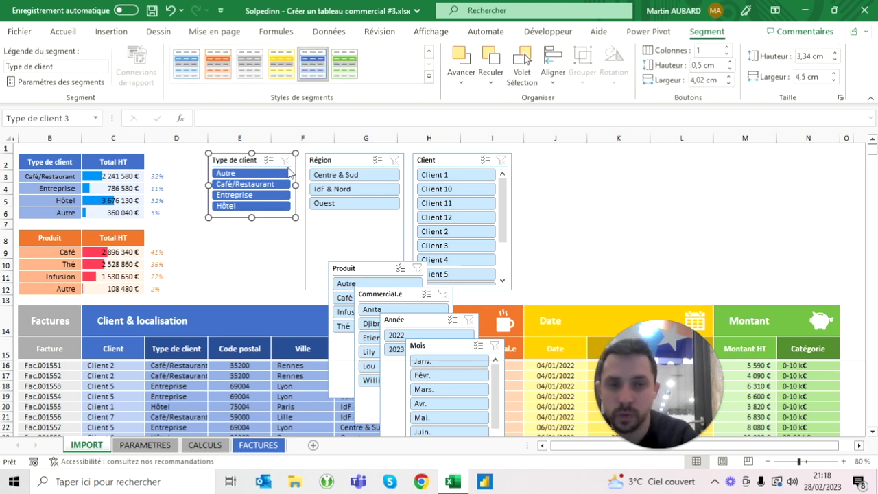
Set the Type de client slicer's height to 3,4 cm
{"action": "left_click", "coordinate": [811, 56]}
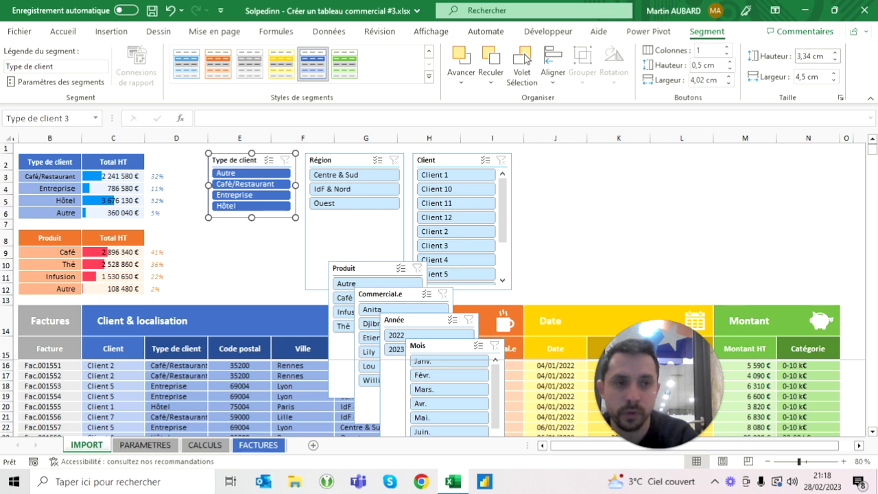
{"action": "left_click", "coordinate": [806, 56]}
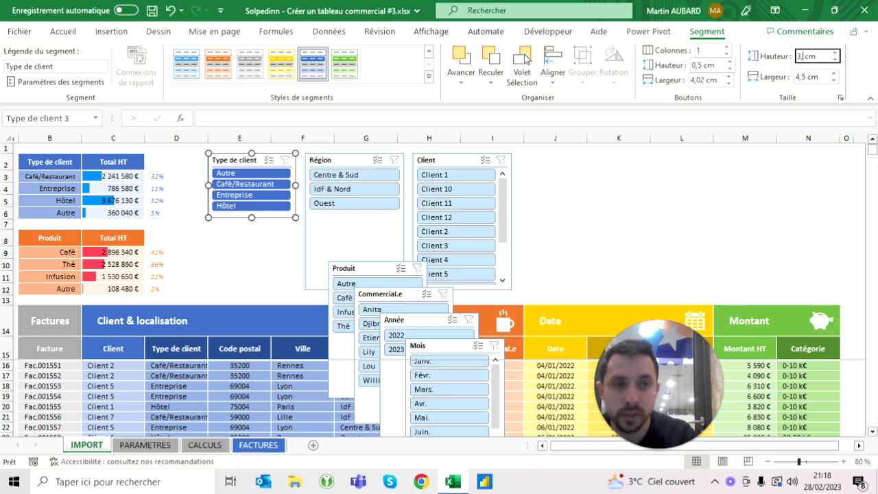
{"action": "type", "text": "4"}
{"action": "key", "text": "Return"}
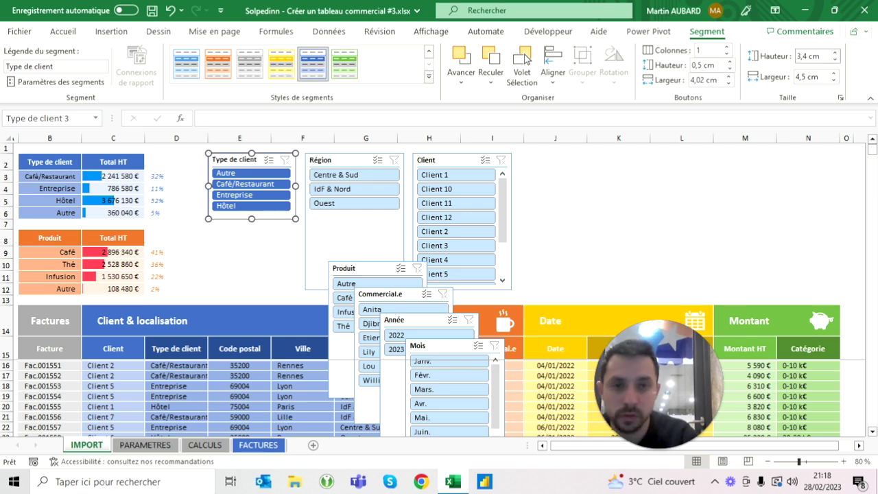
Set the Région and Client slicers to 3,4 cm tall as well
{"action": "left_click", "coordinate": [320, 160]}
{"action": "left_click", "coordinate": [426, 160], "text": "ctrl"}
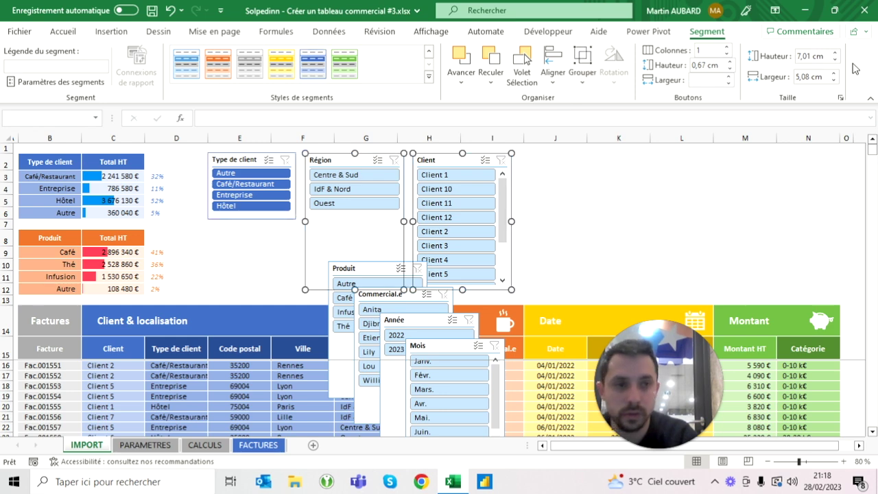
{"action": "left_click", "coordinate": [810, 57]}
{"action": "type", "text": "3"}
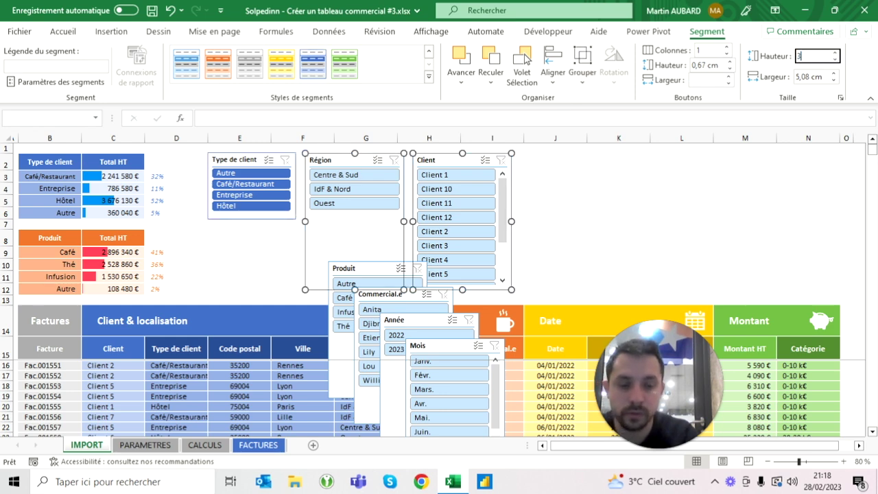
{"action": "type", "text": ",4"}
{"action": "key", "text": "Return"}
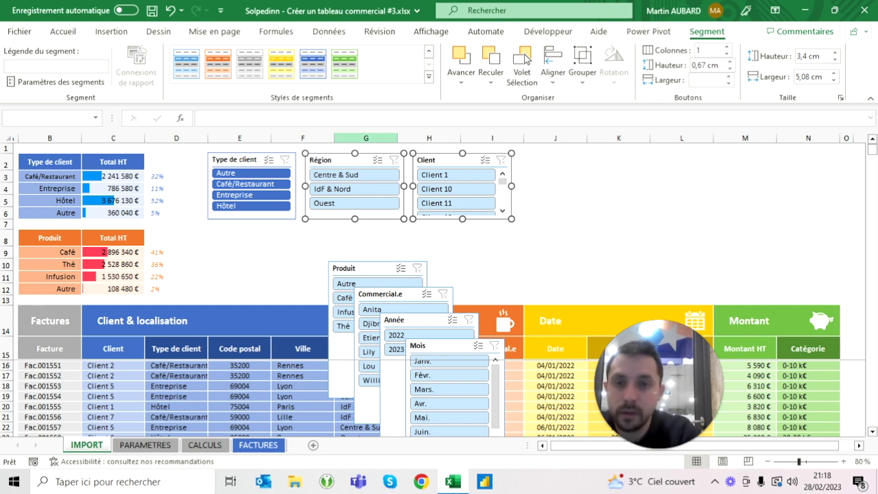
{"action": "key", "text": "Escape"}
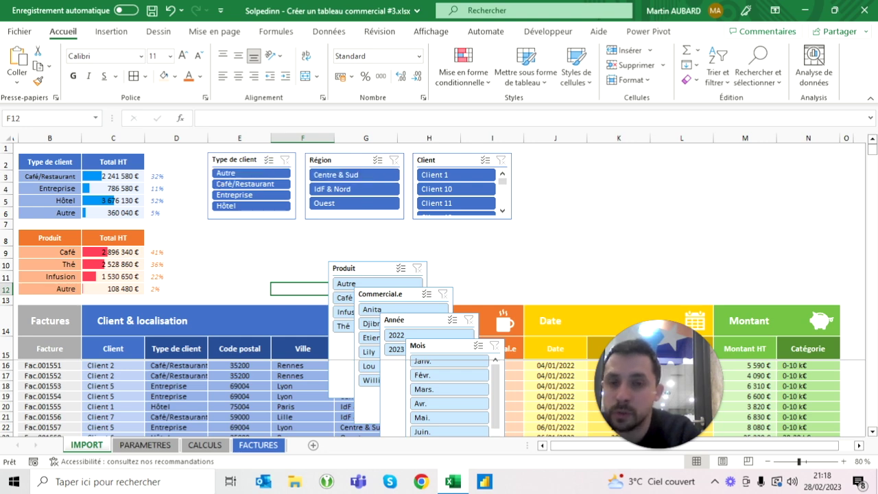
{"action": "left_click", "coordinate": [340, 160]}
{"action": "key", "text": "Tab"}
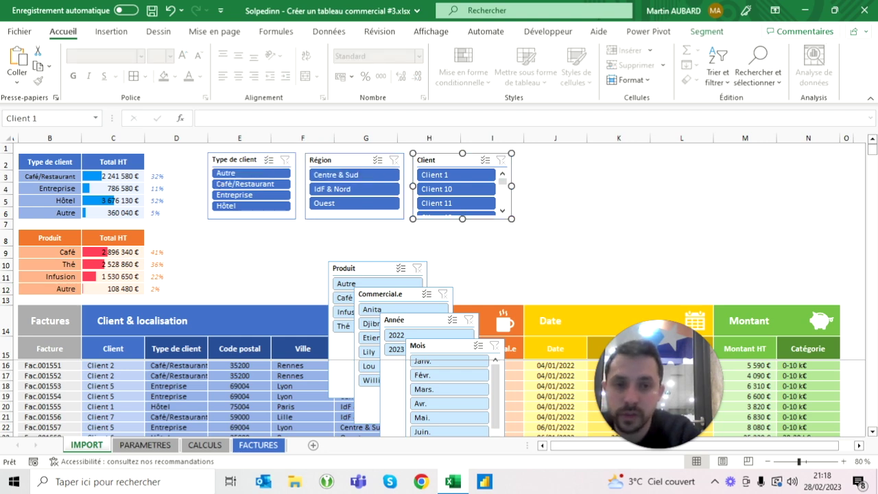
Widen the Client slicer and lay its buttons out in 3 columns at 0,5 cm height
{"action": "left_click_drag", "start_coordinate": [511, 186], "coordinate": [580, 187]}
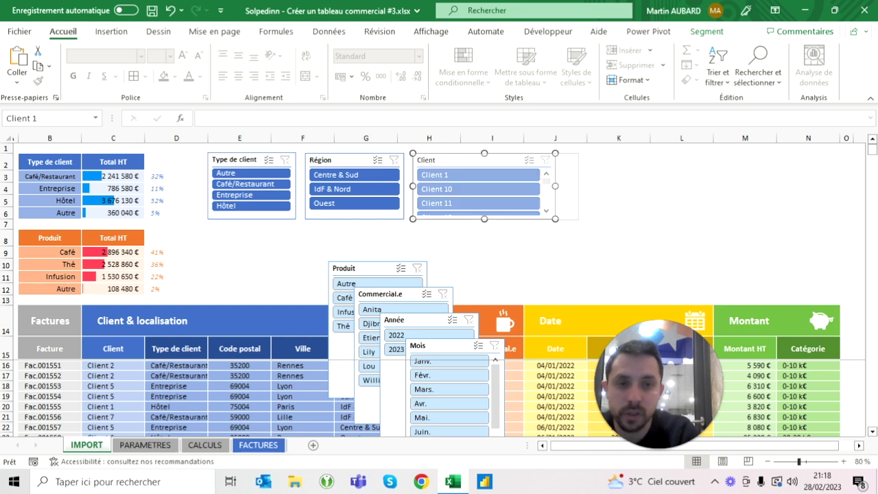
{"action": "left_click_drag", "start_coordinate": [581, 187], "coordinate": [610, 187]}
{"action": "left_click", "coordinate": [706, 32]}
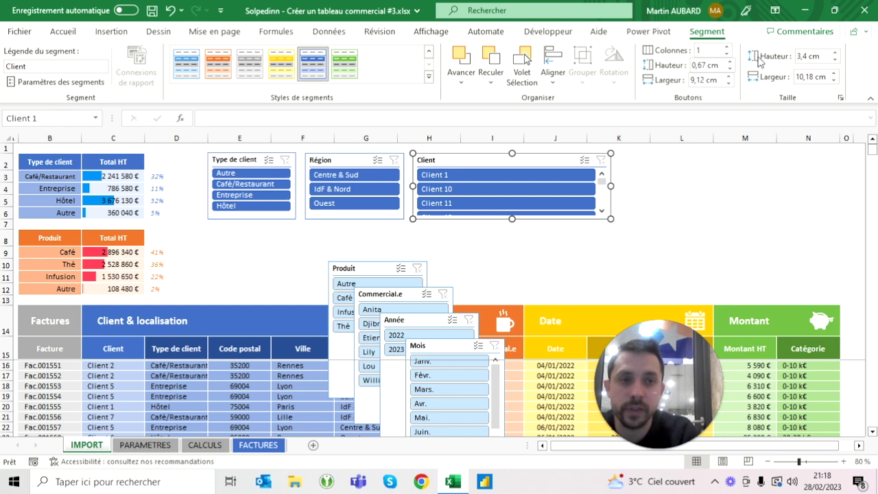
{"action": "left_click", "coordinate": [727, 50]}
{"action": "left_click", "coordinate": [727, 50]}
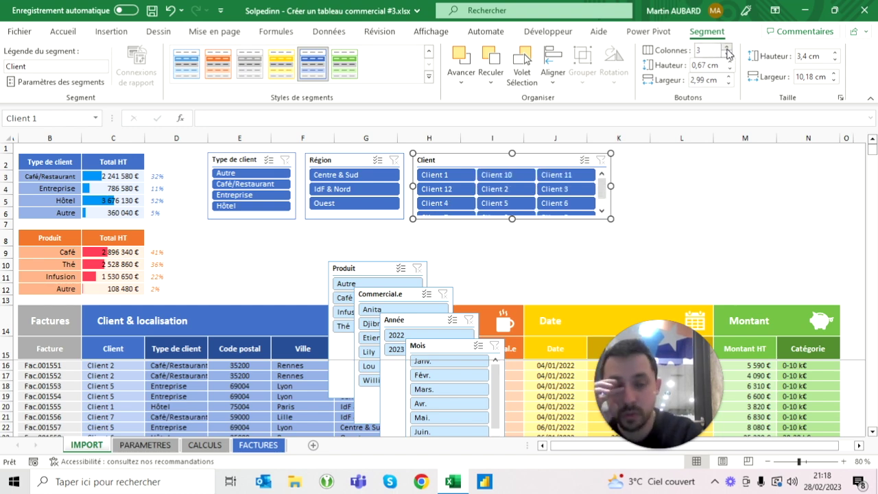
{"action": "left_click", "coordinate": [726, 50]}
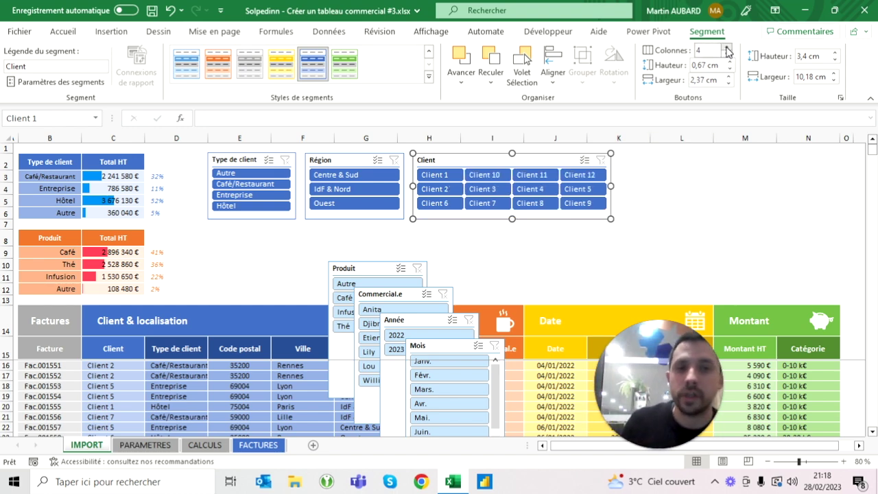
{"action": "left_click", "coordinate": [728, 58]}
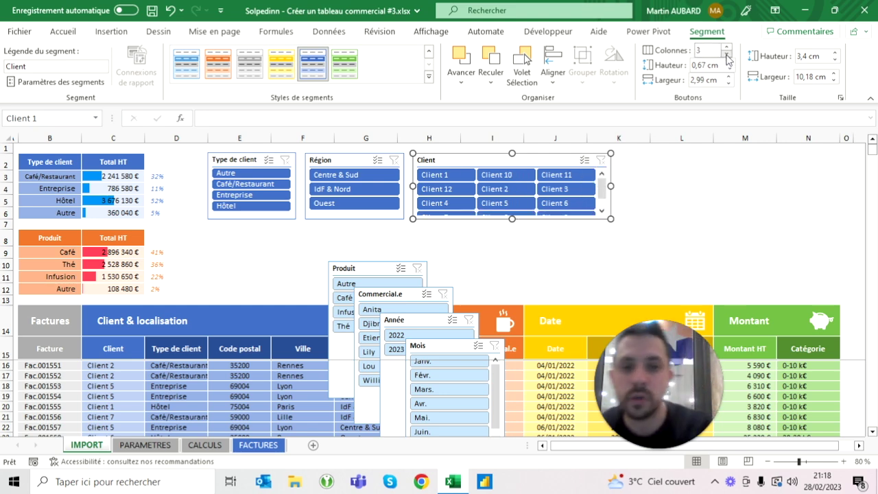
{"action": "left_click", "coordinate": [728, 69]}
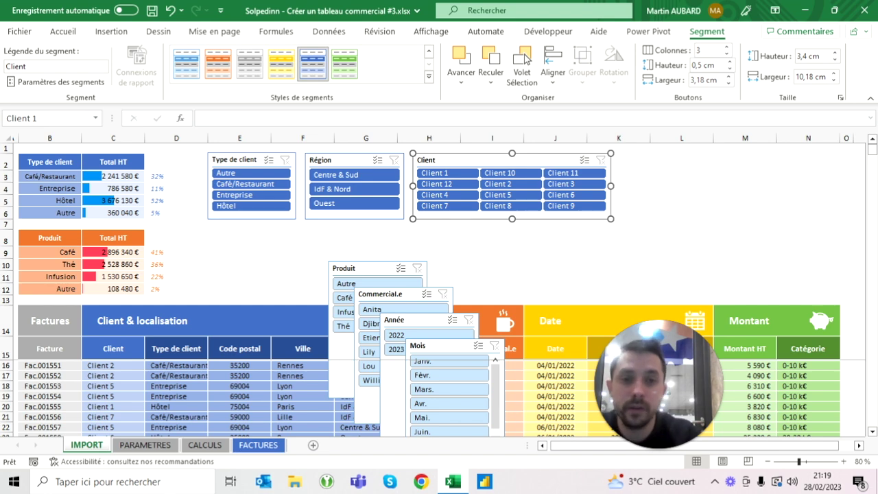
{"action": "left_click", "coordinate": [240, 265]}
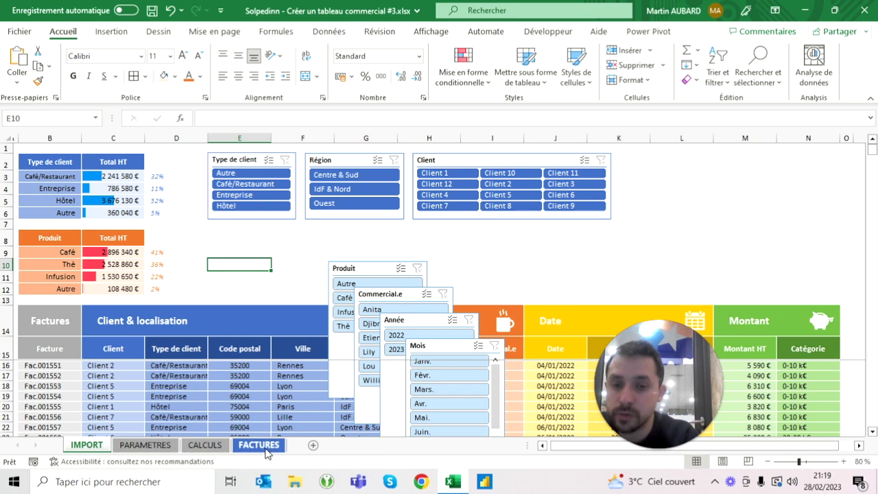
Rearrange the lower slicers and set Produit, Commercial.e, Année and Mois to 3,4 cm tall
{"action": "mouse_move", "coordinate": [363, 268]}
{"action": "left_mouse_down"}
{"action": "mouse_move", "coordinate": [407, 243]}
{"action": "mouse_move", "coordinate": [262, 265]}
{"action": "left_mouse_up"}
{"action": "left_click_drag", "start_coordinate": [405, 293], "coordinate": [347, 295]}
{"action": "mouse_move", "coordinate": [260, 266]}
{"action": "left_mouse_down"}
{"action": "mouse_move", "coordinate": [335, 262]}
{"action": "mouse_move", "coordinate": [283, 241]}
{"action": "left_mouse_up"}
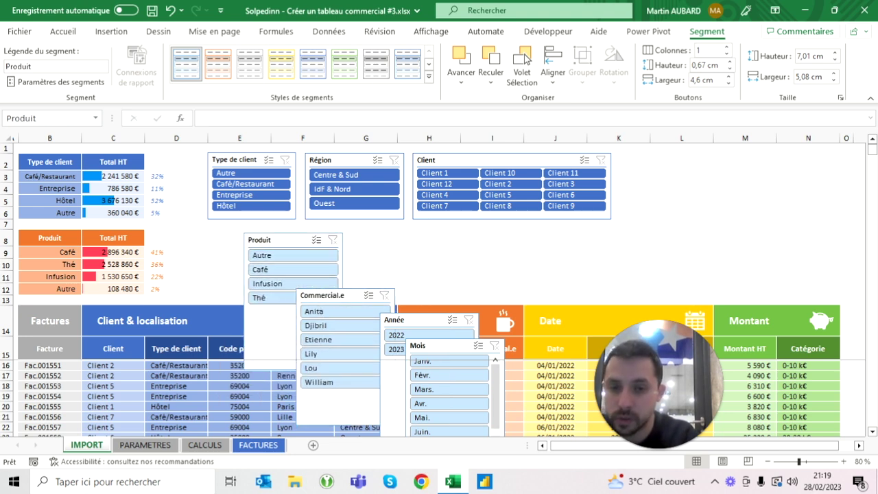
{"action": "left_click", "coordinate": [343, 295], "text": "ctrl"}
{"action": "left_click", "coordinate": [411, 320], "text": "ctrl"}
{"action": "left_click", "coordinate": [439, 345], "text": "ctrl"}
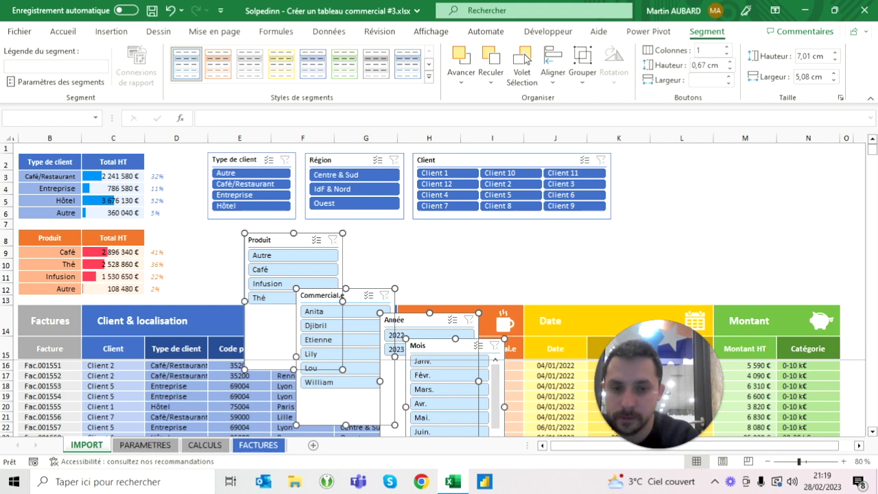
{"action": "left_click", "coordinate": [552, 76]}
{"action": "left_click", "coordinate": [813, 56]}
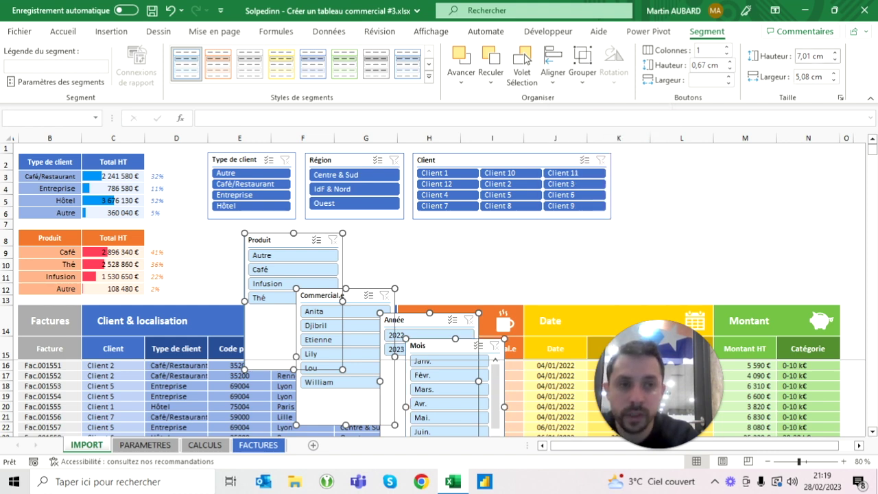
{"action": "type", "text": "3,4"}
{"action": "key", "text": "Return"}
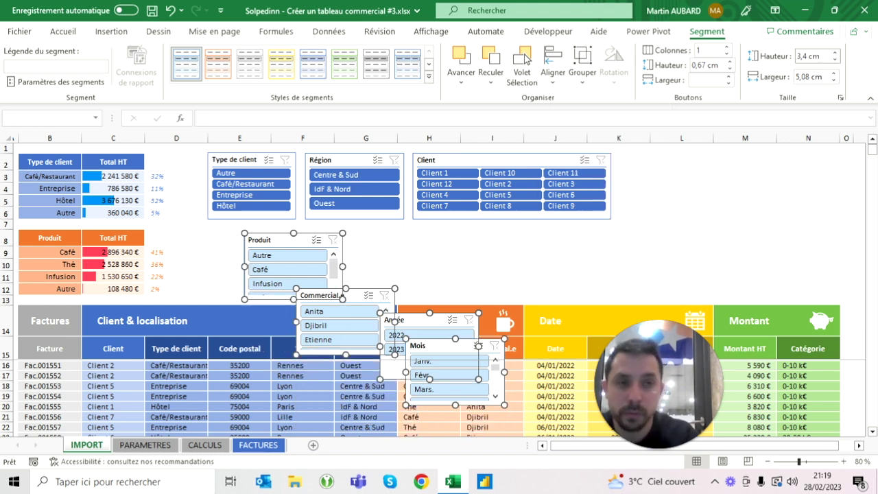
{"action": "left_click", "coordinate": [493, 252]}
Move the Produit slicer to cell E8, beneath the Type de client slicer
{"action": "left_click", "coordinate": [274, 240]}
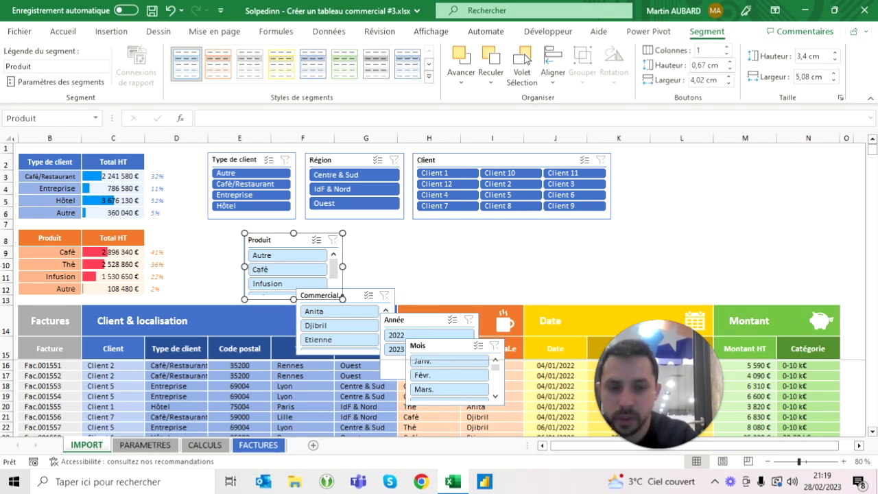
{"action": "key", "text": "Delete"}
{"action": "left_click", "coordinate": [240, 238]}
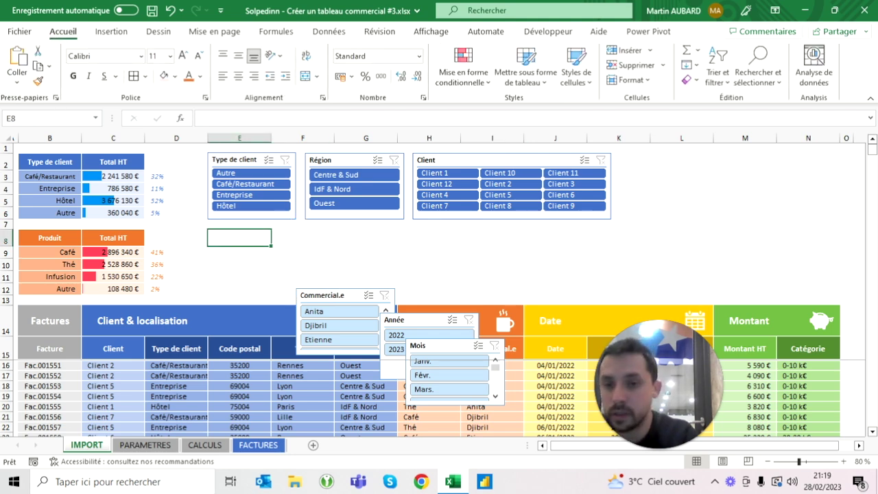
{"action": "key", "text": "ctrl+z"}
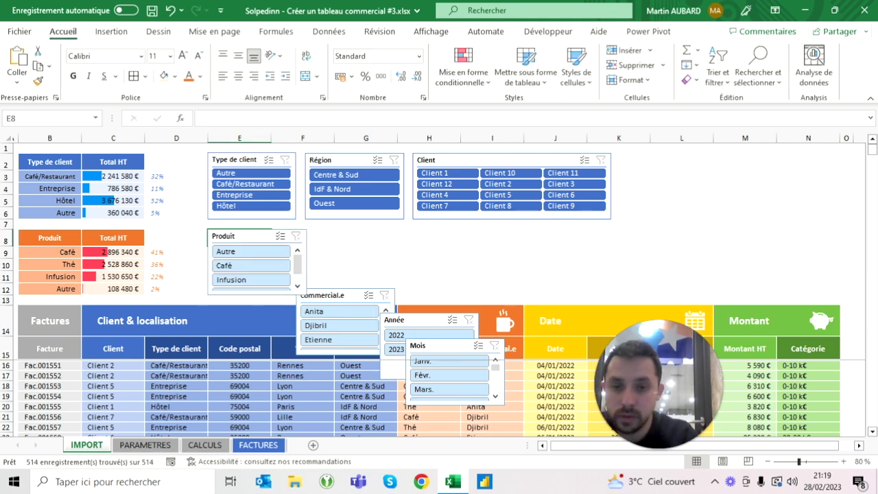
{"action": "left_click", "coordinate": [322, 295]}
{"action": "left_click", "coordinate": [226, 236], "text": "ctrl"}
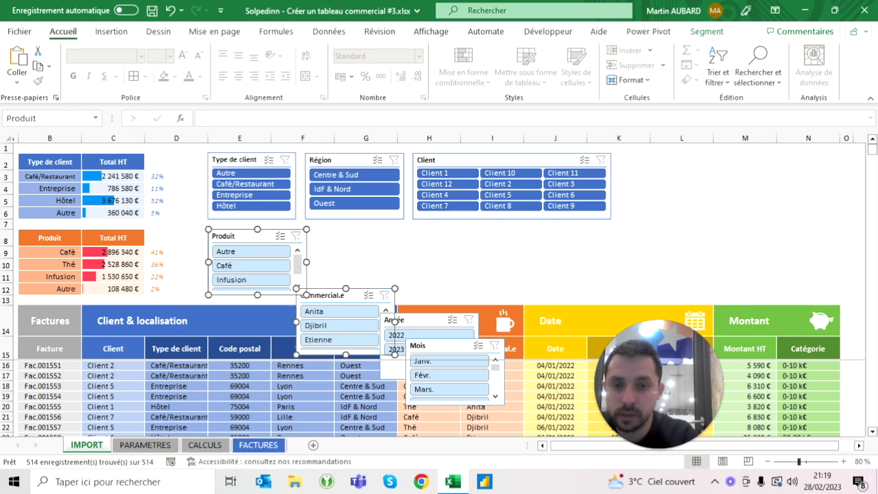
Top-align the Produit, Commercial.e, Année and Mois slicers in one row
{"action": "left_click", "coordinate": [405, 320], "text": "ctrl"}
{"action": "left_click", "coordinate": [446, 346], "text": "ctrl"}
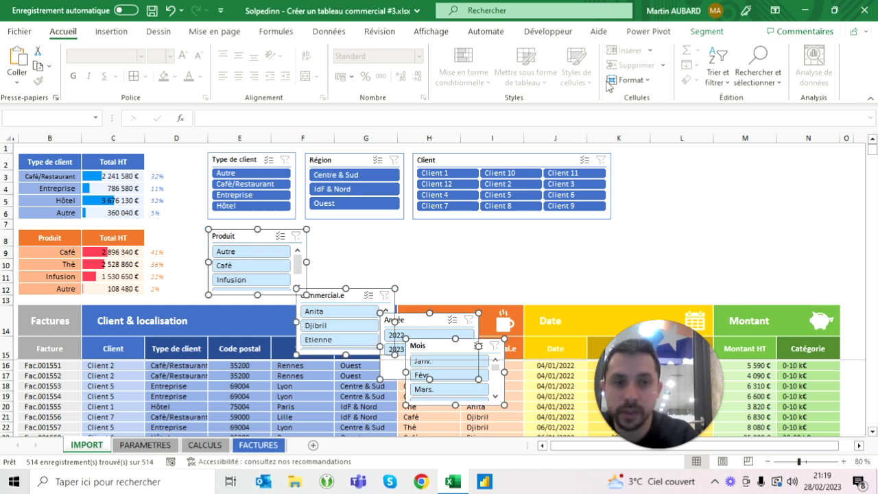
{"action": "left_click", "coordinate": [707, 32]}
{"action": "left_click", "coordinate": [553, 77]}
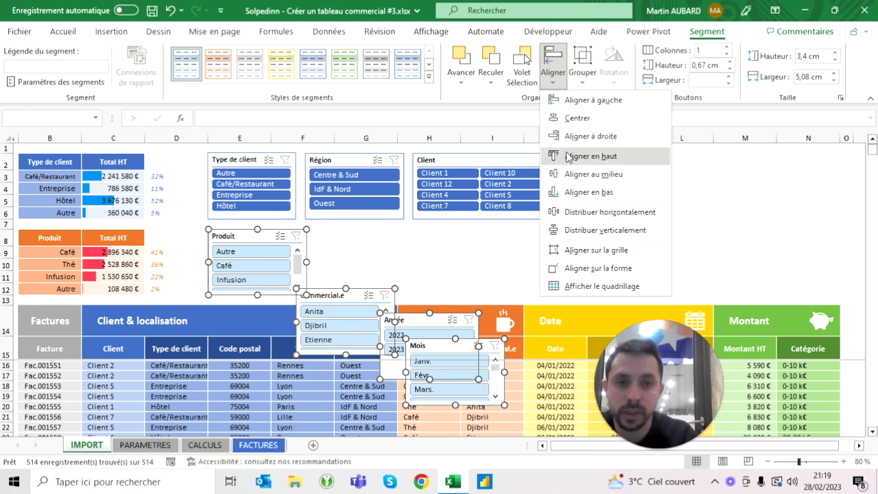
{"action": "left_click", "coordinate": [583, 118]}
{"action": "left_click", "coordinate": [548, 253]}
Apply the orange slicer style to Produit and Commercial.e
{"action": "left_click", "coordinate": [227, 236]}
{"action": "left_click", "coordinate": [329, 236], "text": "ctrl"}
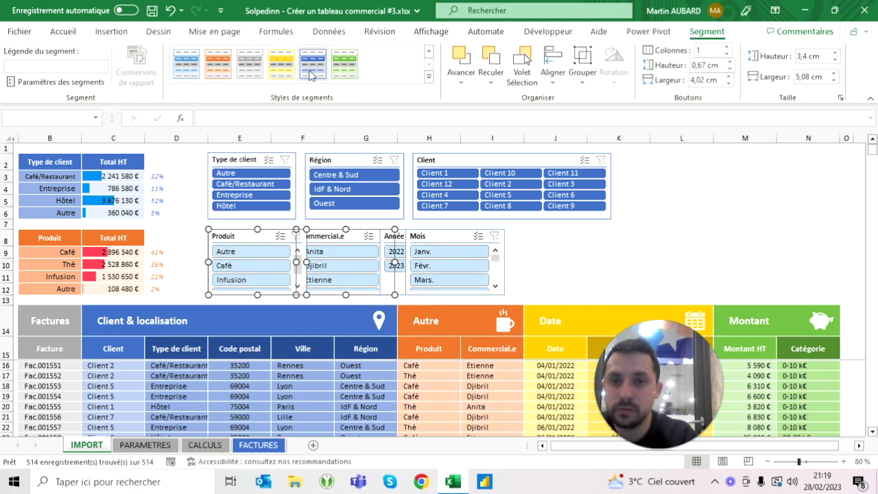
{"action": "left_click", "coordinate": [223, 66]}
{"action": "left_click", "coordinate": [548, 252]}
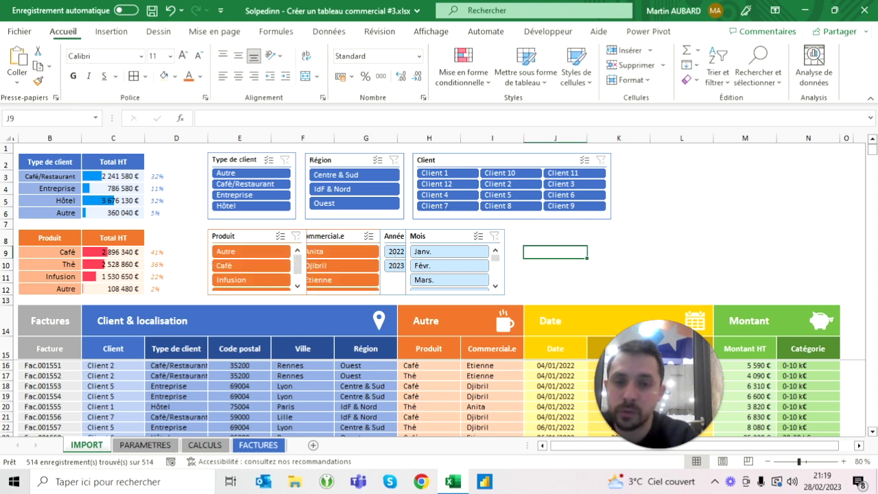
Apply the yellow slicer style to Année and Mois
{"action": "left_click", "coordinate": [446, 236]}
{"action": "left_click", "coordinate": [393, 236], "text": "ctrl"}
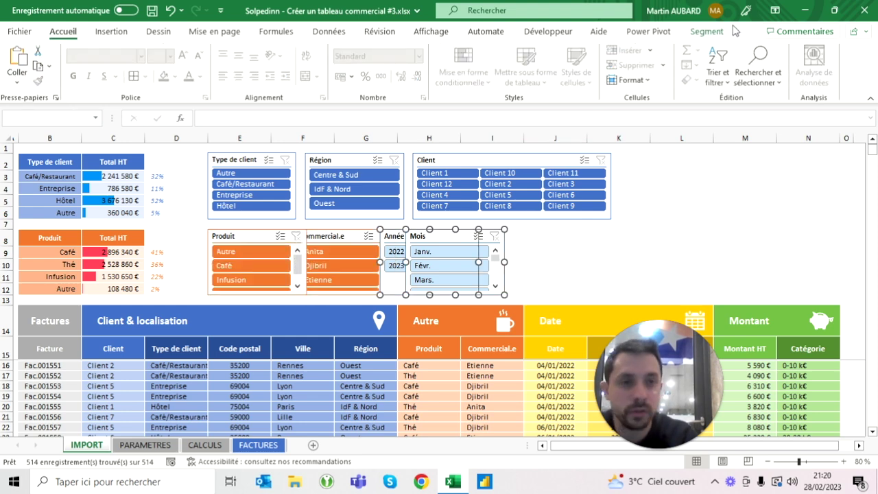
{"action": "left_click", "coordinate": [708, 32]}
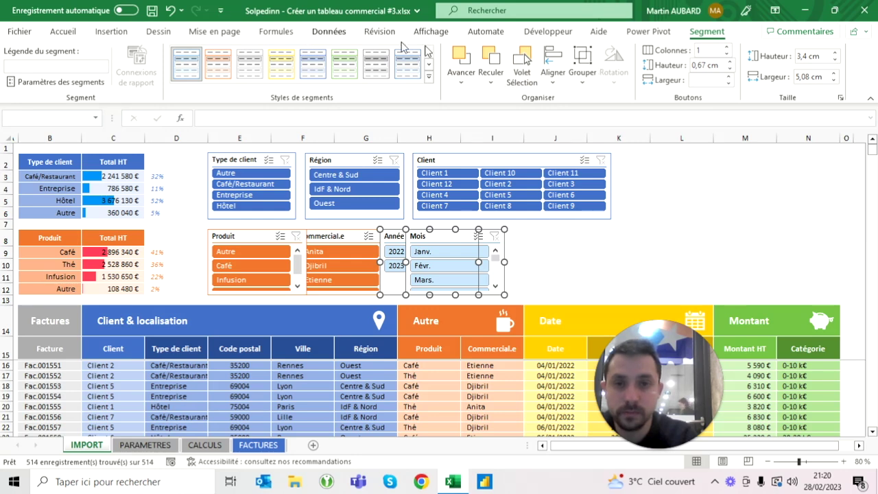
{"action": "left_click", "coordinate": [280, 64]}
{"action": "left_click", "coordinate": [682, 264]}
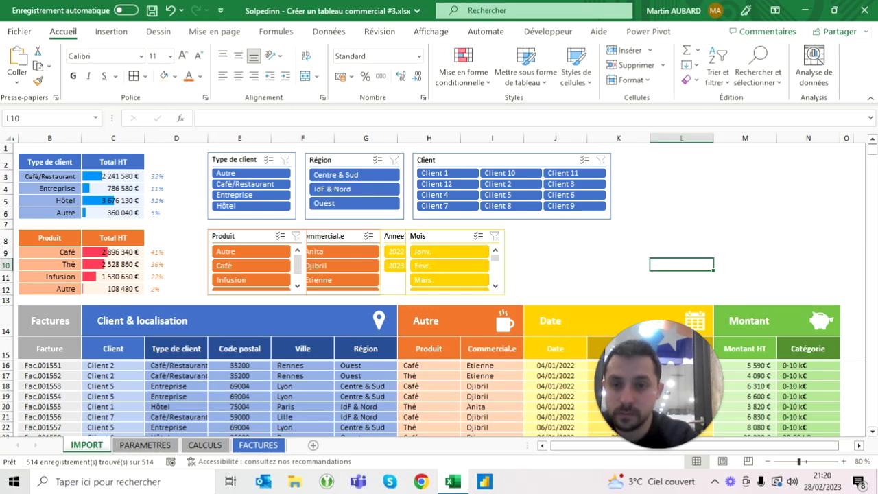
Make the Produit slicer's buttons shorter
{"action": "left_click", "coordinate": [233, 236]}
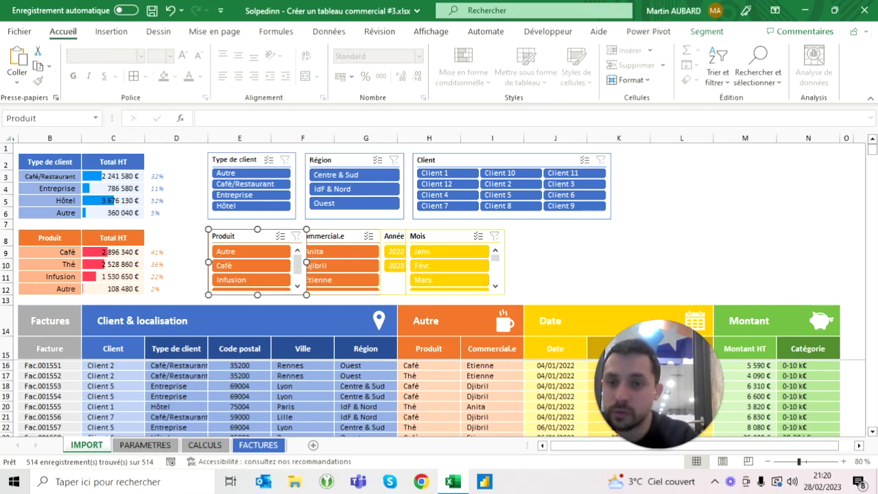
{"action": "left_click", "coordinate": [707, 31]}
{"action": "left_click", "coordinate": [730, 72]}
{"action": "key", "text": "Tab"}
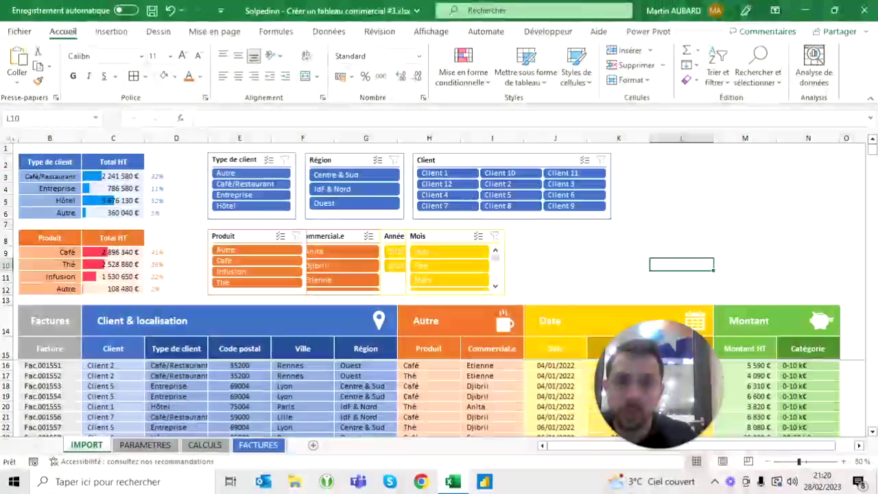
Move the Mois slicer right and nudge Type de client and Produit slightly left
{"action": "left_click_drag", "start_coordinate": [439, 236], "coordinate": [519, 236]}
{"action": "left_click", "coordinate": [237, 159]}
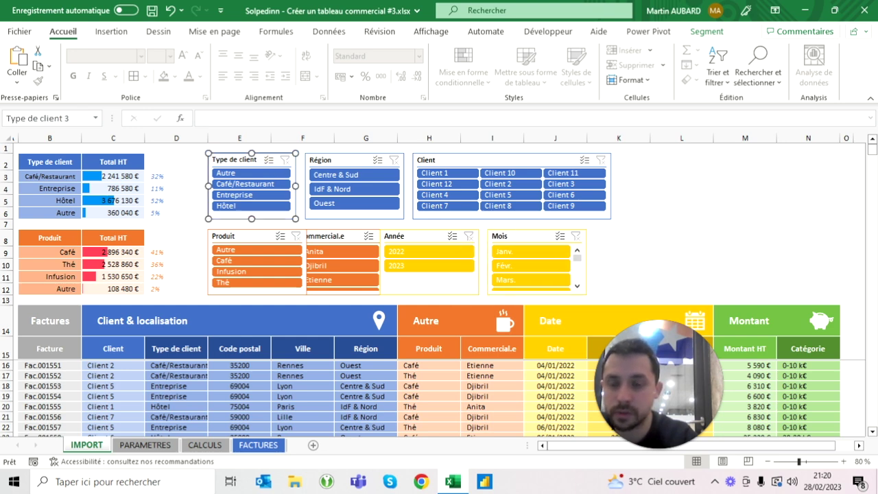
{"action": "left_click", "coordinate": [226, 236], "text": "ctrl"}
{"action": "left_click_drag", "start_coordinate": [226, 236], "coordinate": [202, 236]}
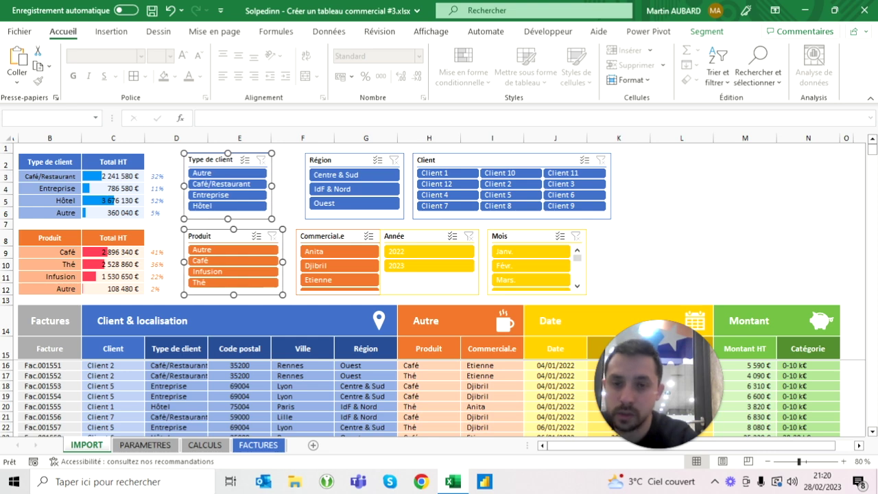
{"action": "left_click", "coordinate": [681, 265]}
Shift the Région and Client slicers left toward Type de client
{"action": "left_click", "coordinate": [329, 160]}
{"action": "left_click", "coordinate": [439, 160], "text": "ctrl"}
{"action": "left_click_drag", "start_coordinate": [439, 160], "coordinate": [415, 160]}
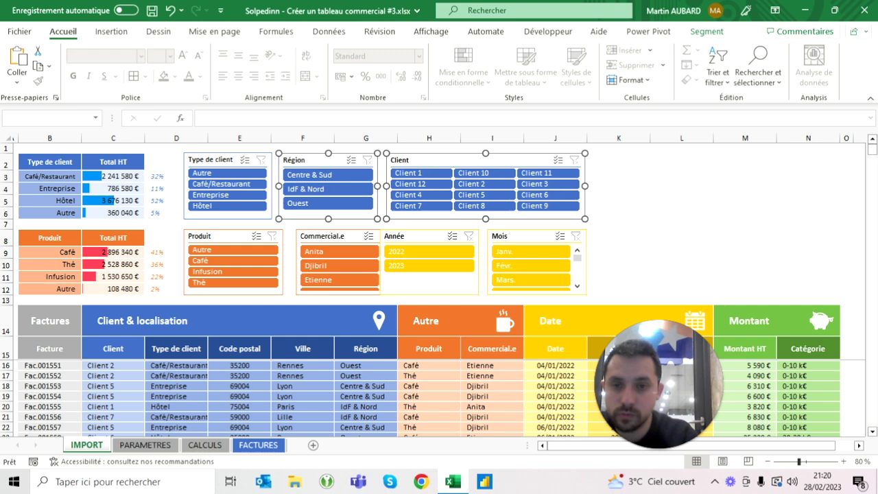
{"action": "key", "text": "Escape"}
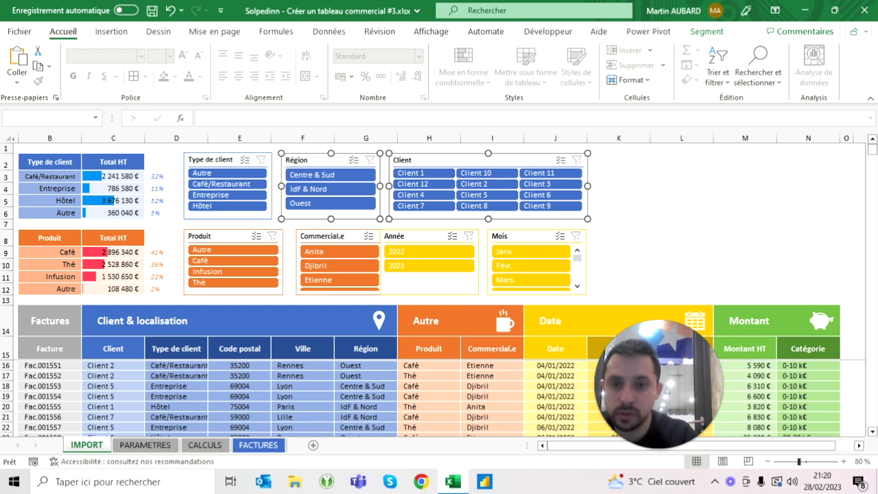
Bottom-align the Type de client, Région and Client slicers
{"action": "left_click", "coordinate": [205, 159]}
{"action": "left_click", "coordinate": [302, 160], "text": "ctrl"}
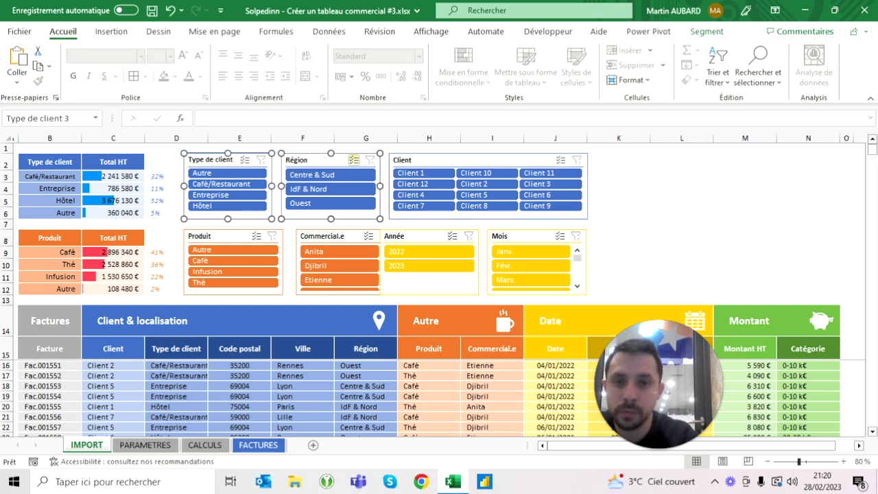
{"action": "left_click", "coordinate": [404, 160], "text": "ctrl"}
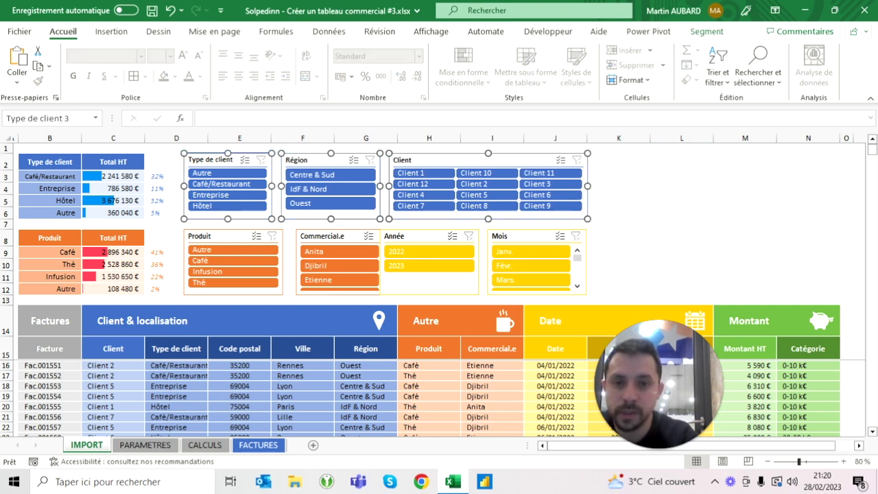
{"action": "left_click", "coordinate": [719, 33]}
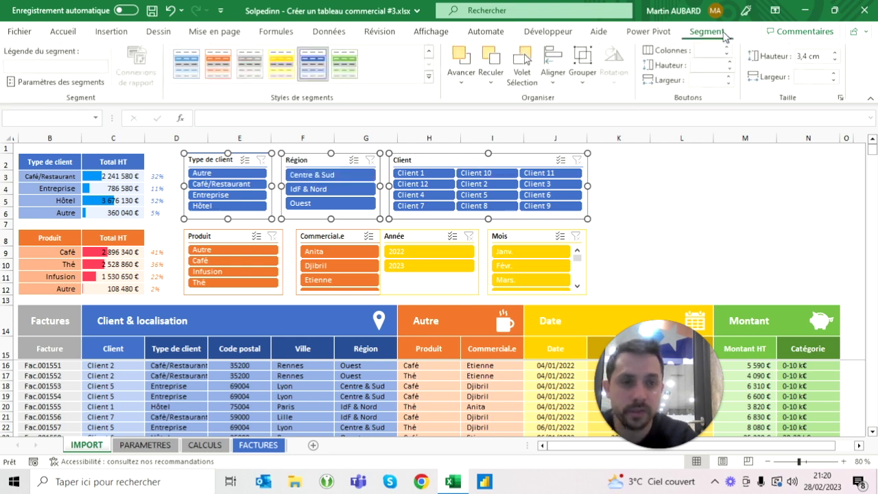
{"action": "left_click", "coordinate": [556, 84]}
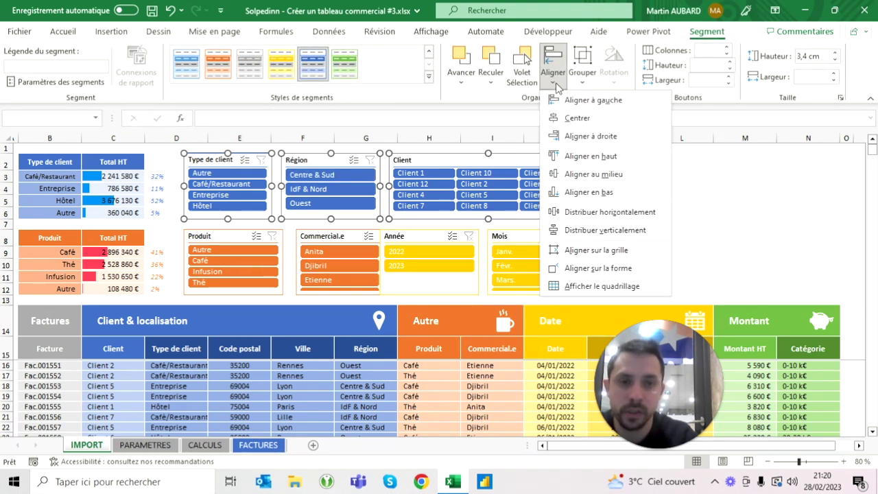
{"action": "left_click", "coordinate": [573, 192]}
{"action": "left_click", "coordinate": [679, 265]}
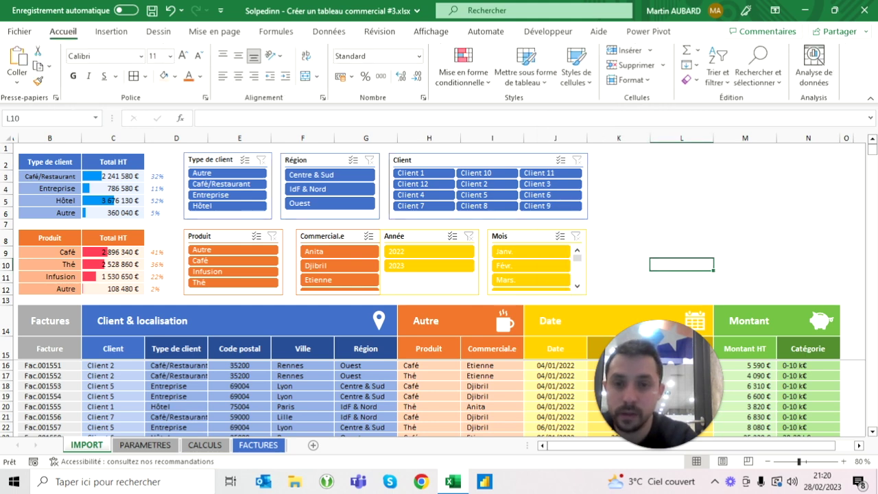
{"action": "left_click", "coordinate": [233, 291]}
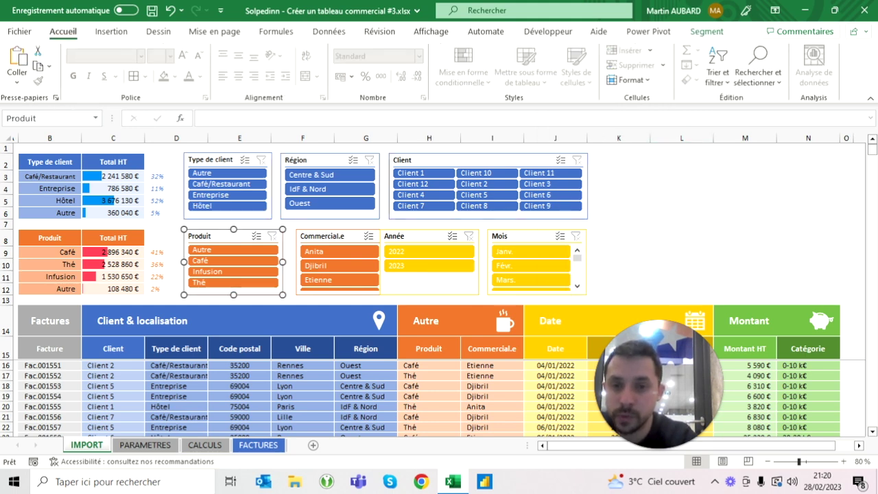
Narrow the Produit slicer and move Commercial.e left beside it
{"action": "left_click_drag", "start_coordinate": [283, 261], "coordinate": [264, 261]}
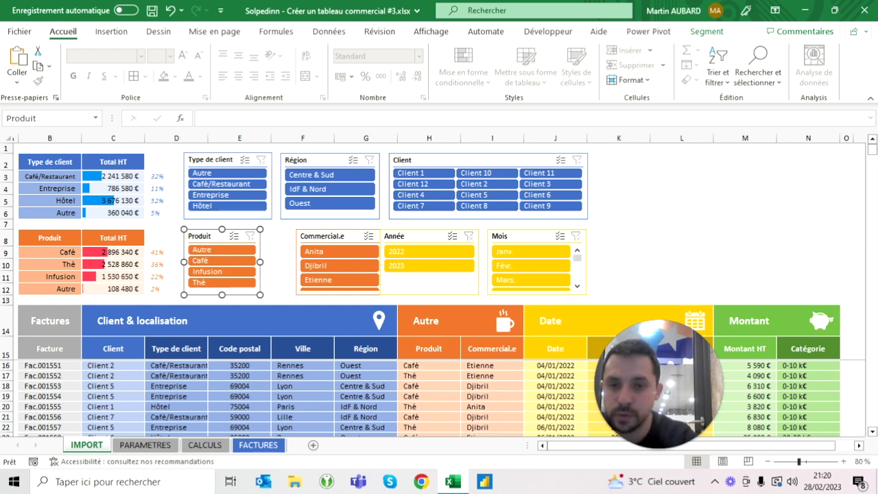
{"action": "left_click", "coordinate": [336, 291]}
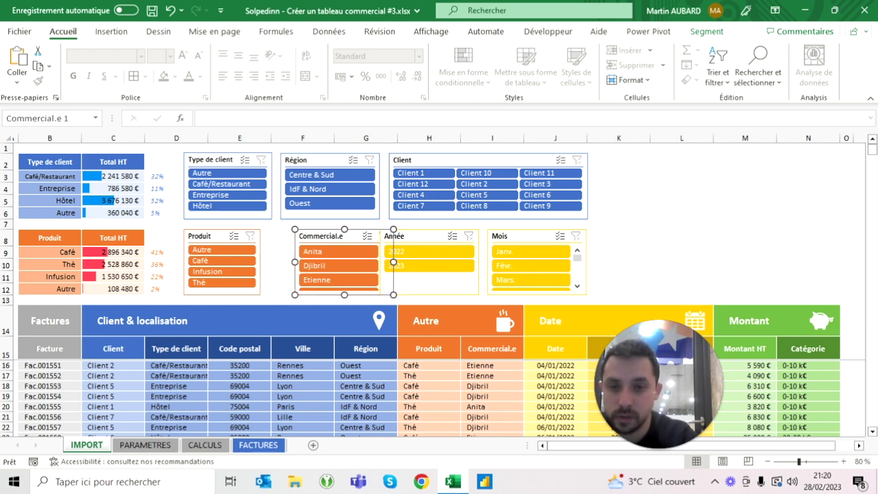
{"action": "left_click_drag", "start_coordinate": [323, 236], "coordinate": [295, 236]}
{"action": "left_click", "coordinate": [682, 264]}
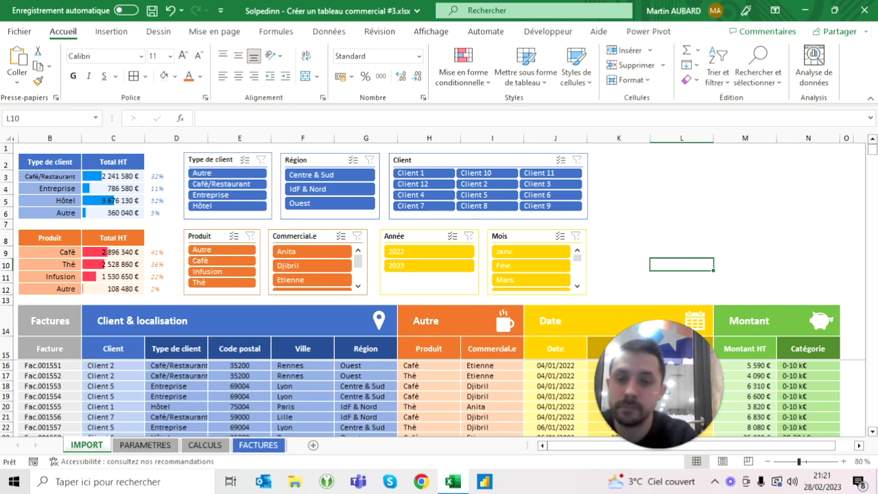
Widen the Commercial.e slicer and split its buttons into 2 columns
{"action": "left_click", "coordinate": [365, 273]}
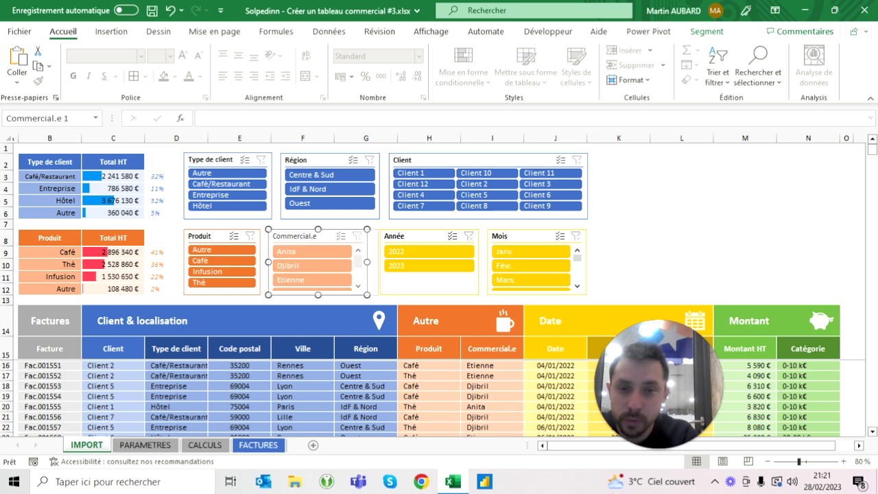
{"action": "left_click_drag", "start_coordinate": [367, 262], "coordinate": [378, 262]}
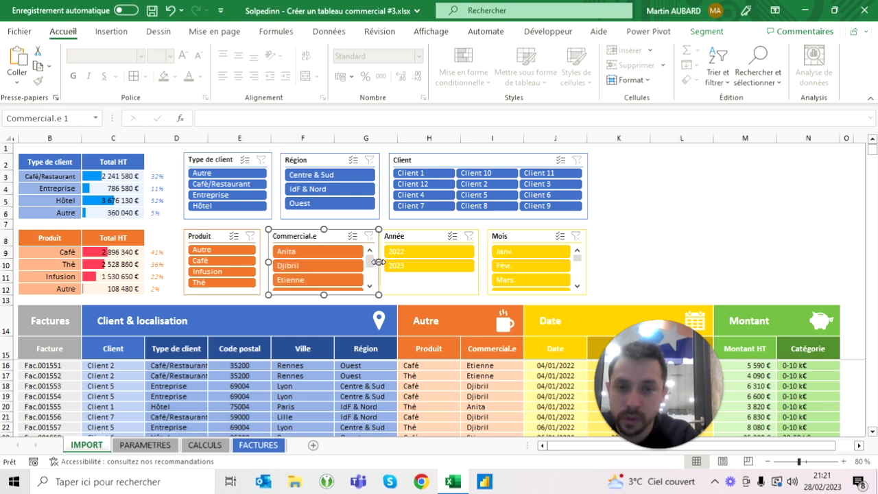
{"action": "left_click", "coordinate": [707, 32]}
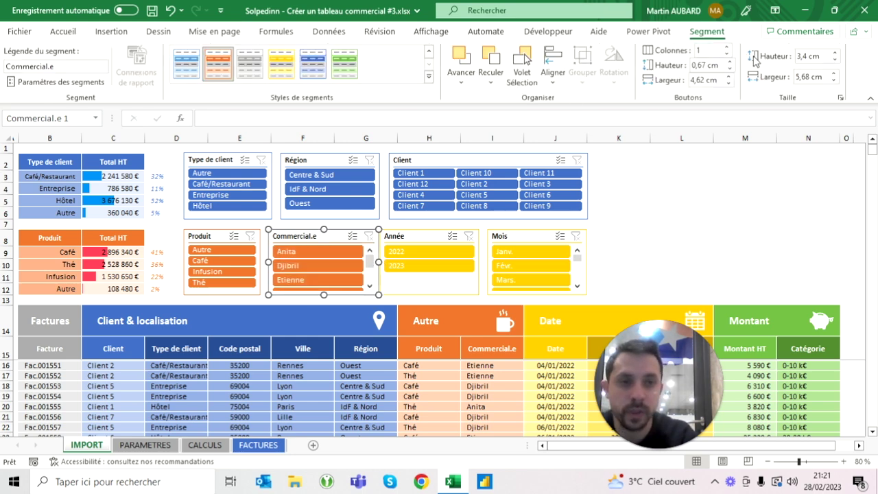
{"action": "left_click", "coordinate": [728, 50]}
{"action": "left_click", "coordinate": [681, 265]}
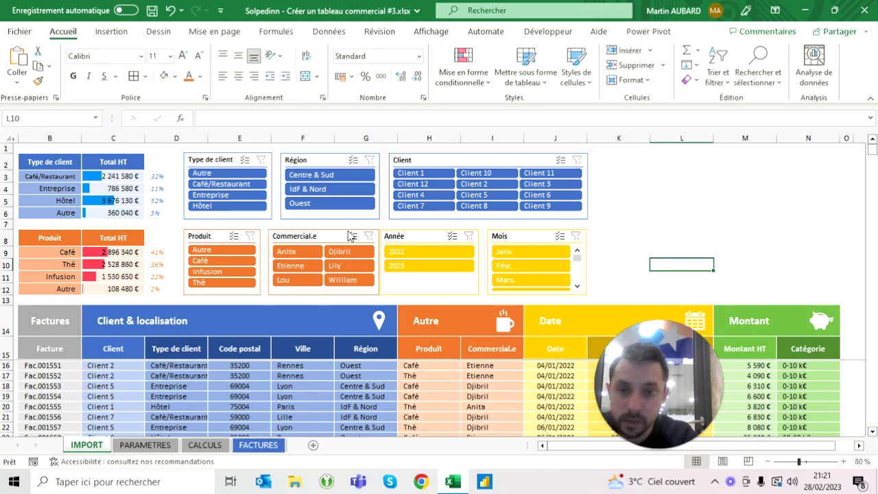
{"action": "left_click", "coordinate": [302, 236]}
{"action": "left_click", "coordinate": [707, 31]}
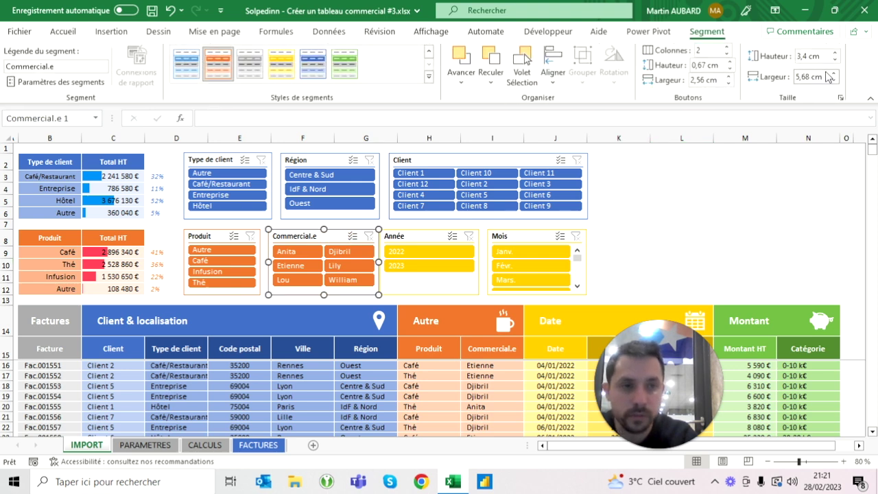
{"action": "left_click", "coordinate": [683, 264]}
Move the Année slicer right, beside Commercial.e
{"action": "left_click", "coordinate": [425, 281]}
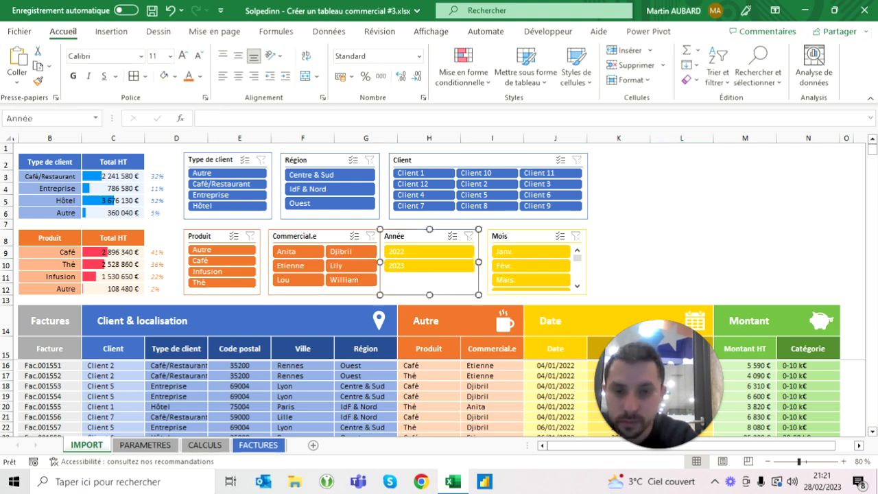
{"action": "left_click_drag", "start_coordinate": [425, 281], "coordinate": [437, 281]}
{"action": "left_click", "coordinate": [681, 265]}
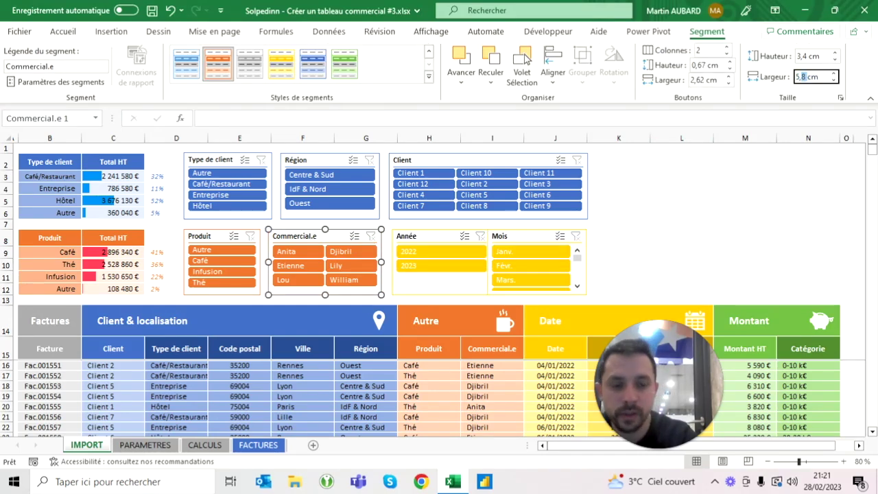
Set the Commercial.e slicer width to 5,7 cm
{"action": "key", "text": "Return"}
{"action": "left_click", "coordinate": [681, 265]}
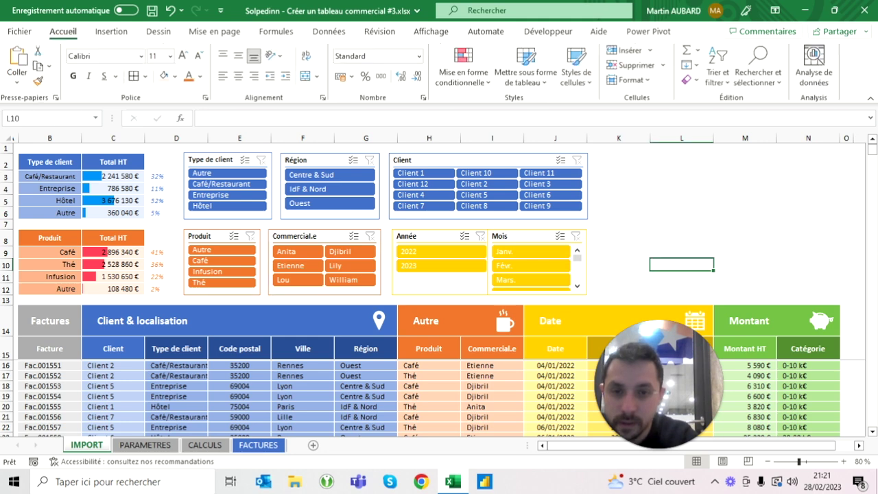
{"action": "left_click", "coordinate": [353, 235]}
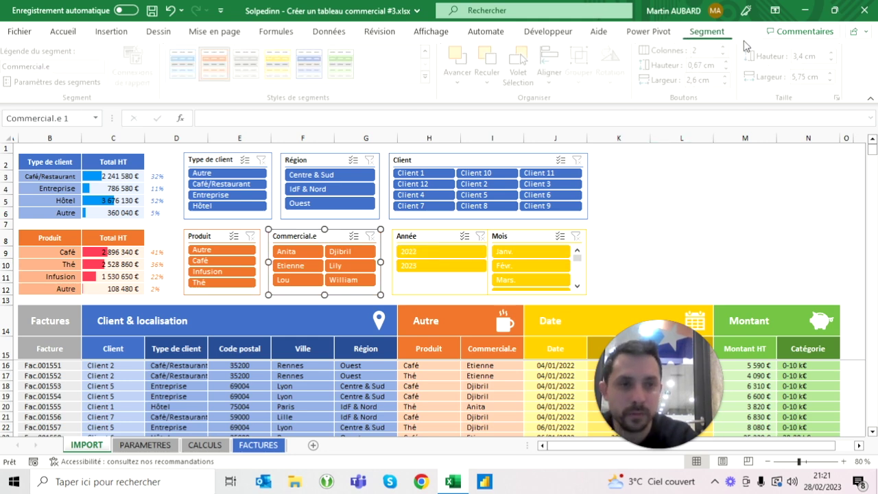
{"action": "left_click", "coordinate": [812, 76]}
{"action": "key", "text": "Return"}
{"action": "left_click", "coordinate": [681, 265]}
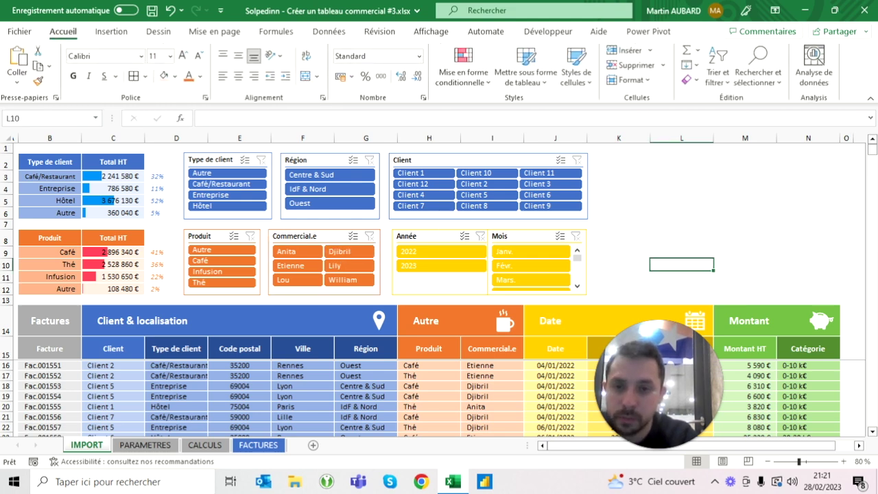
Center-align the Année slicer with the Client slicer
{"action": "left_click", "coordinate": [295, 235]}
{"action": "left_click", "coordinate": [296, 159], "text": "ctrl"}
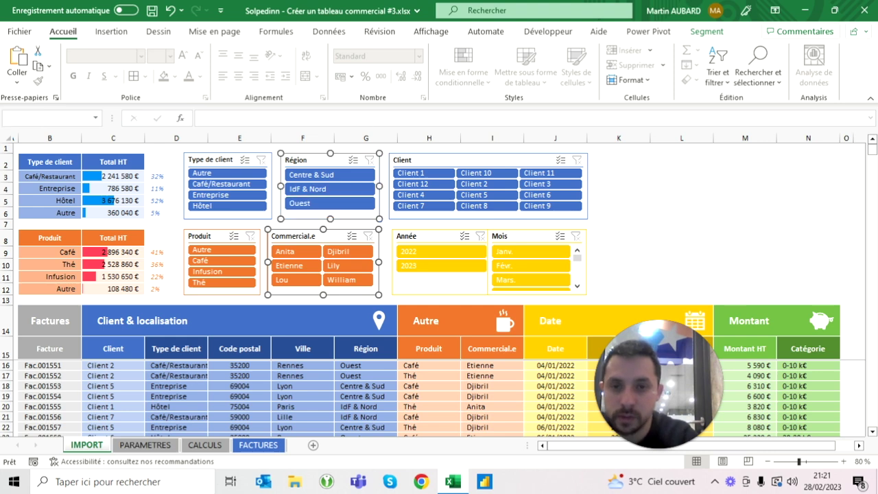
{"action": "left_click", "coordinate": [707, 31]}
{"action": "left_click", "coordinate": [553, 72]}
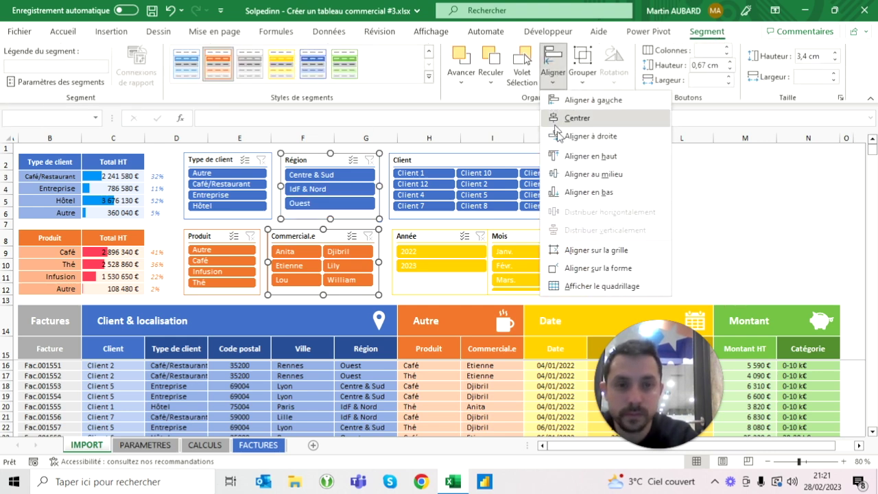
{"action": "key", "text": "Escape"}
{"action": "key", "text": "Escape"}
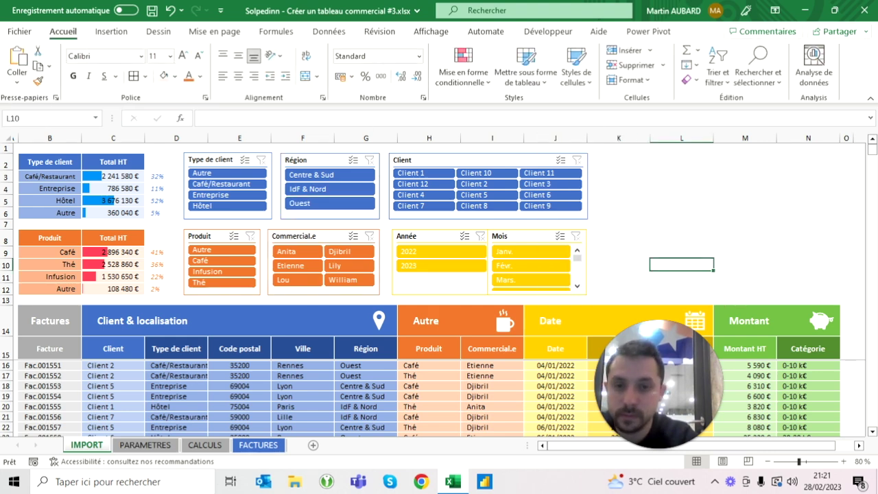
{"action": "left_click", "coordinate": [412, 235]}
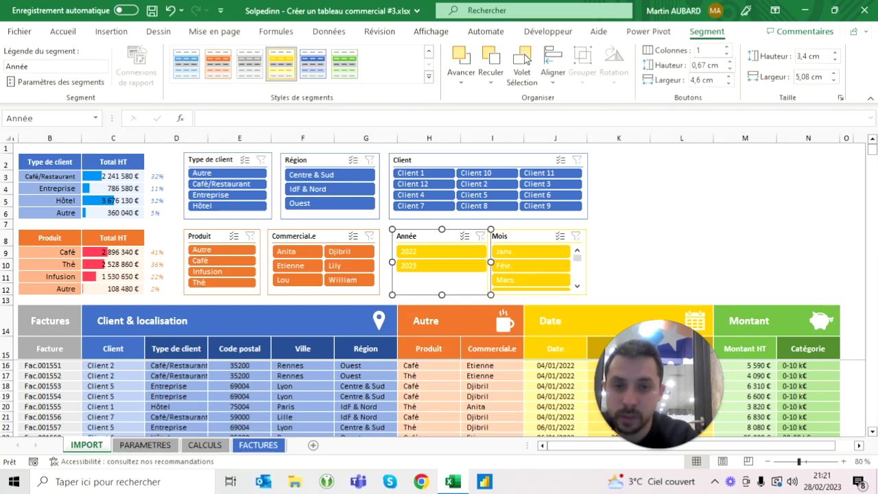
{"action": "left_click", "coordinate": [446, 160], "text": "ctrl"}
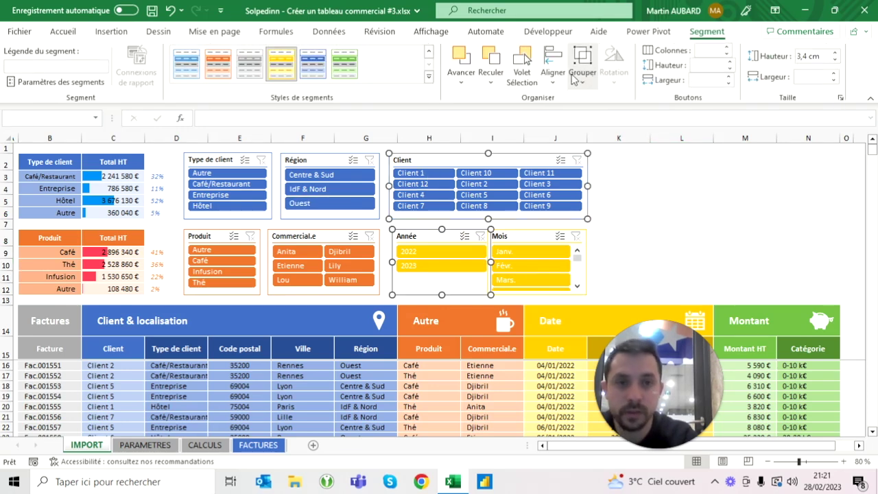
{"action": "left_click", "coordinate": [553, 72]}
{"action": "left_click", "coordinate": [561, 117]}
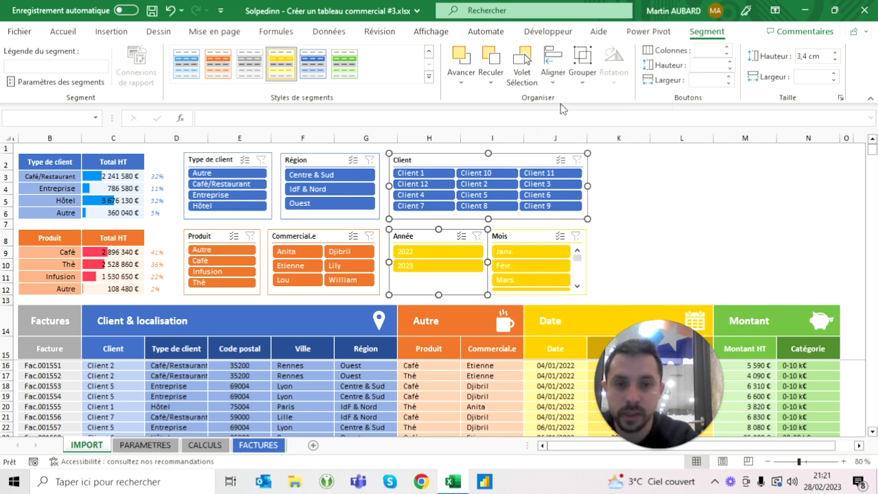
{"action": "key", "text": "Escape"}
Raise the Année slicer's button height to 1,1 cm
{"action": "left_click", "coordinate": [425, 237]}
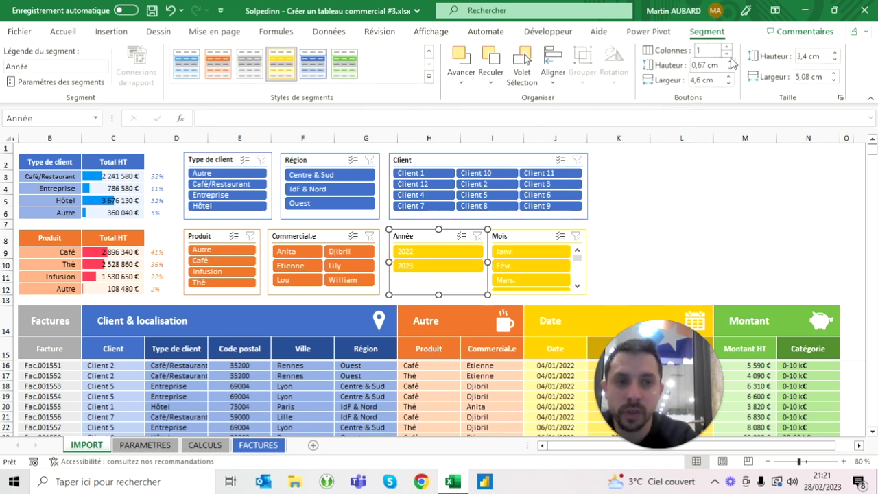
{"action": "left_click", "coordinate": [730, 61]}
{"action": "left_click", "coordinate": [729, 62]}
{"action": "left_click", "coordinate": [730, 62]}
{"action": "left_click", "coordinate": [729, 61]}
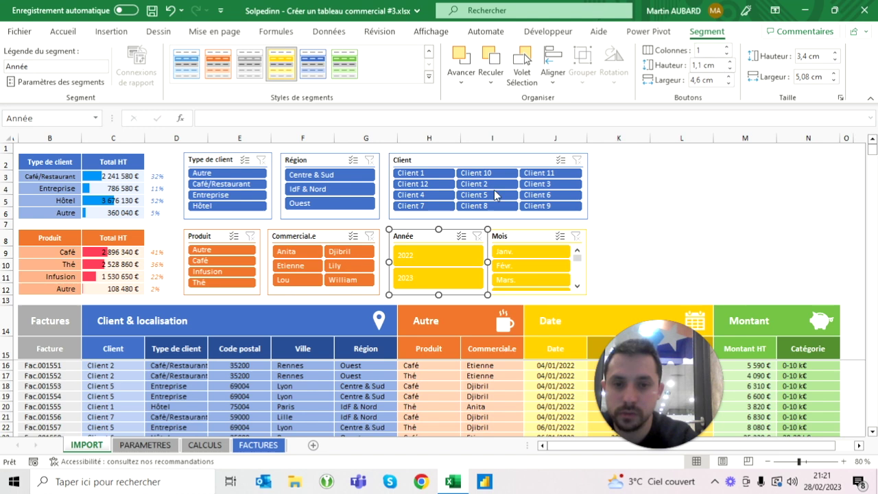
{"action": "left_click", "coordinate": [682, 264]}
{"action": "left_click", "coordinate": [425, 237]}
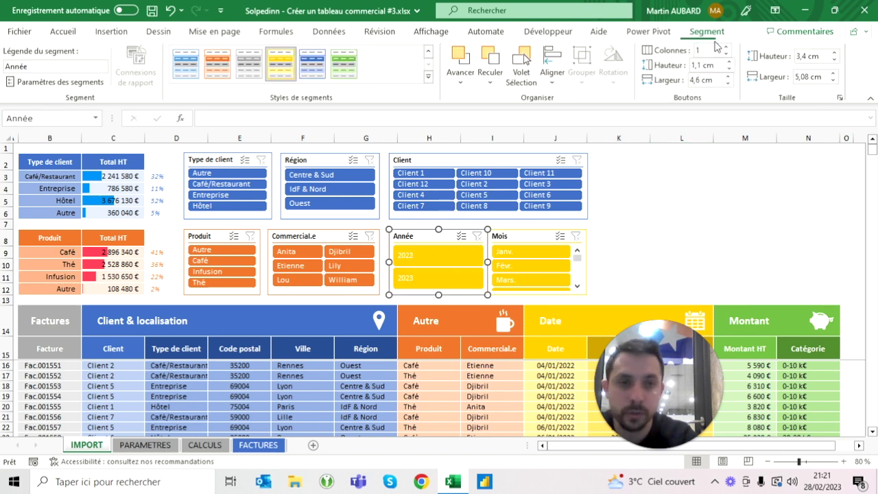
Slightly shorten Année's buttons and lay out the Mois slicer in 3 columns
{"action": "left_click", "coordinate": [729, 69]}
{"action": "key", "text": "Escape"}
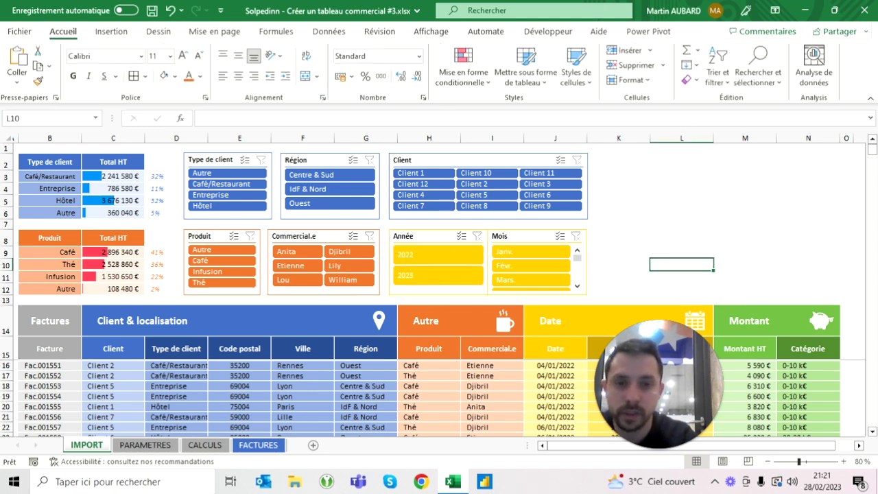
{"action": "left_click", "coordinate": [521, 236]}
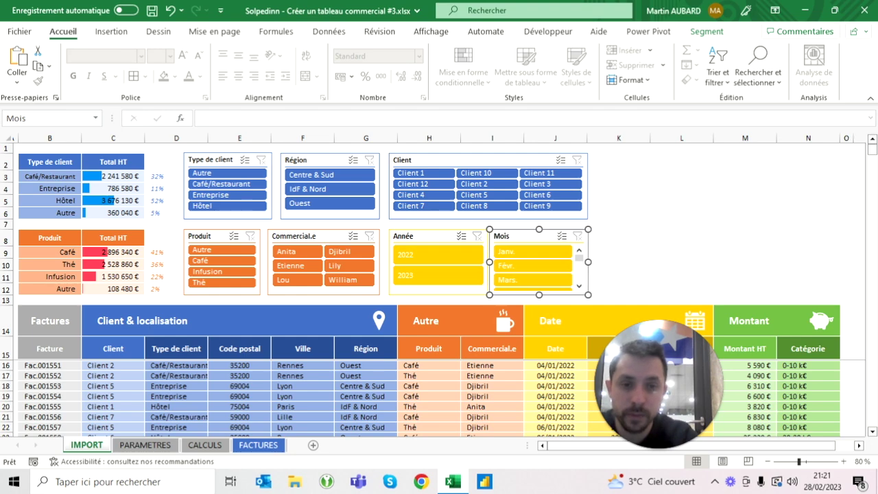
{"action": "left_click", "coordinate": [250, 446]}
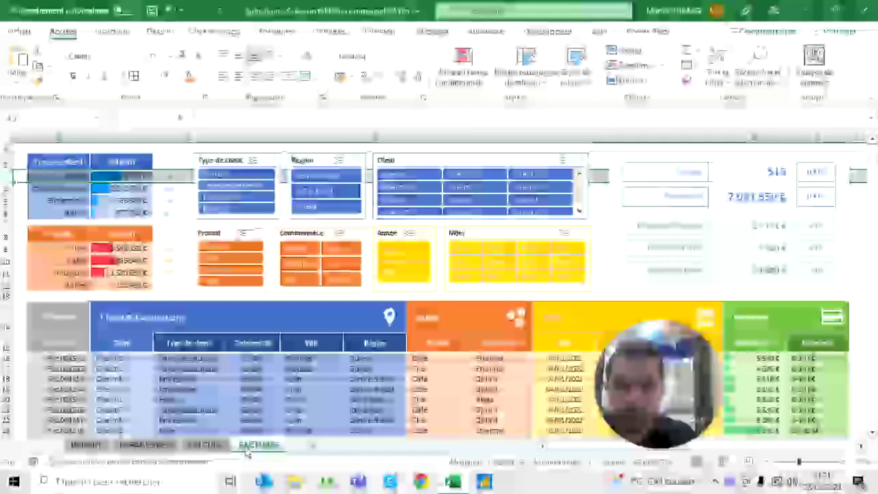
{"action": "left_click", "coordinate": [84, 446]}
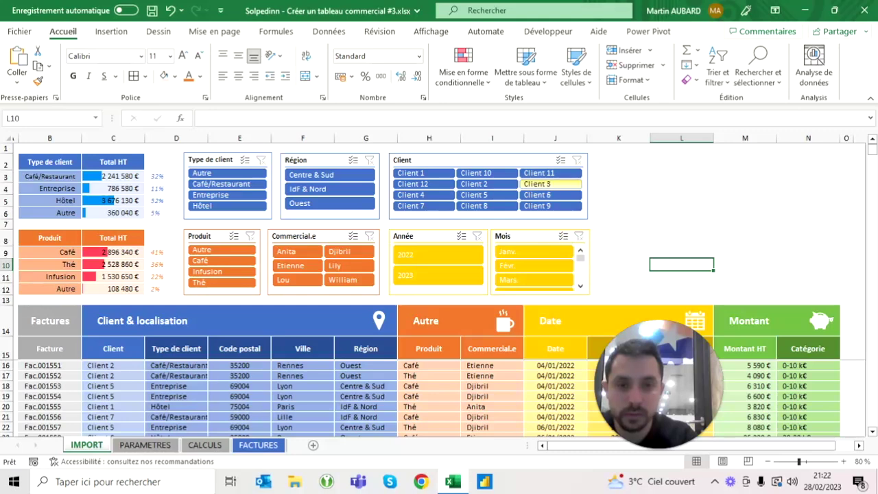
{"action": "left_click", "coordinate": [528, 236]}
{"action": "left_click", "coordinate": [720, 32]}
{"action": "left_click", "coordinate": [727, 47]}
{"action": "left_click", "coordinate": [726, 47]}
Narrow Année, move Mois beside it, and shorten Mois buttons to 0,5 cm
{"action": "left_click", "coordinate": [412, 236]}
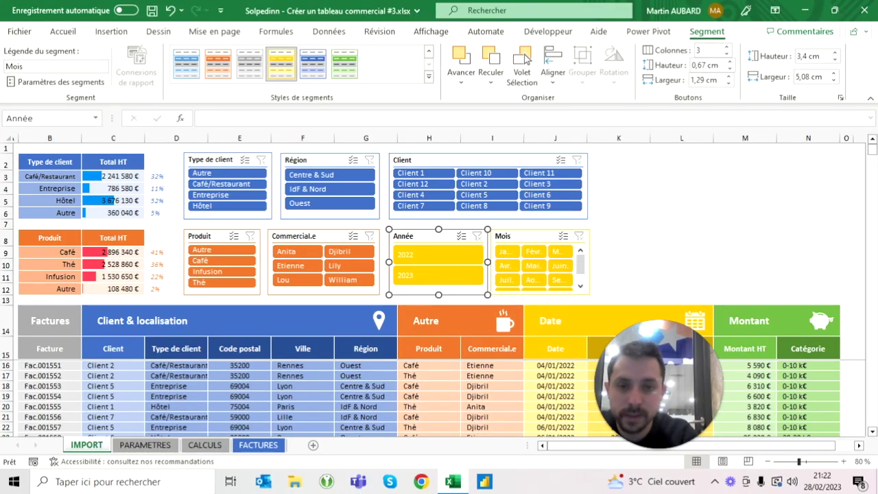
{"action": "left_click_drag", "start_coordinate": [487, 262], "coordinate": [451, 263]}
{"action": "left_click", "coordinate": [521, 236]}
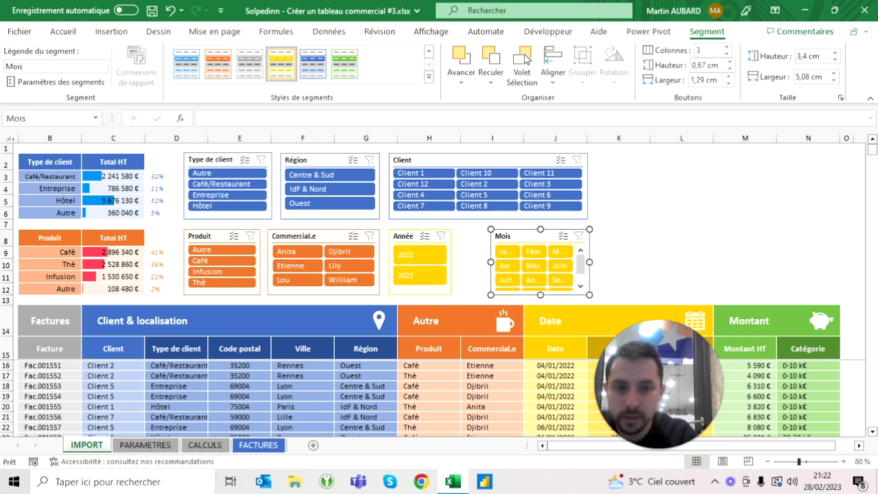
{"action": "mouse_move", "coordinate": [521, 236]}
{"action": "left_mouse_down"}
{"action": "mouse_move", "coordinate": [493, 236]}
{"action": "mouse_move", "coordinate": [459, 265]}
{"action": "left_mouse_up"}
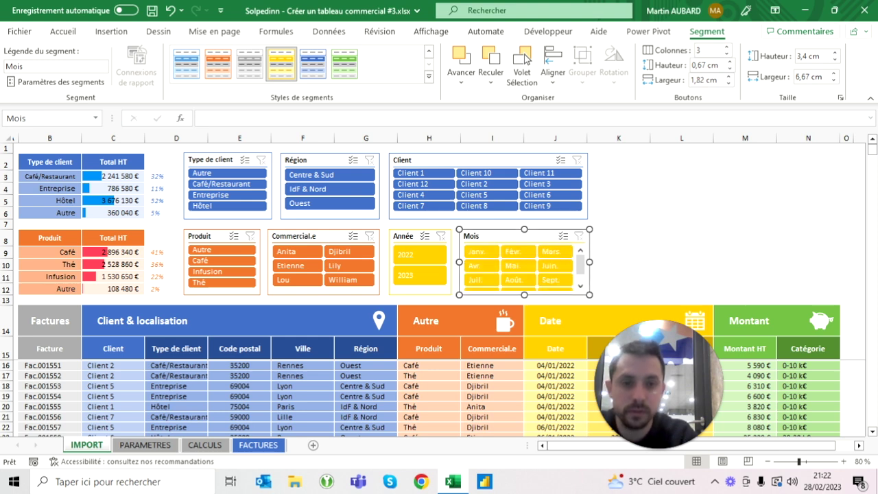
{"action": "left_click", "coordinate": [730, 70]}
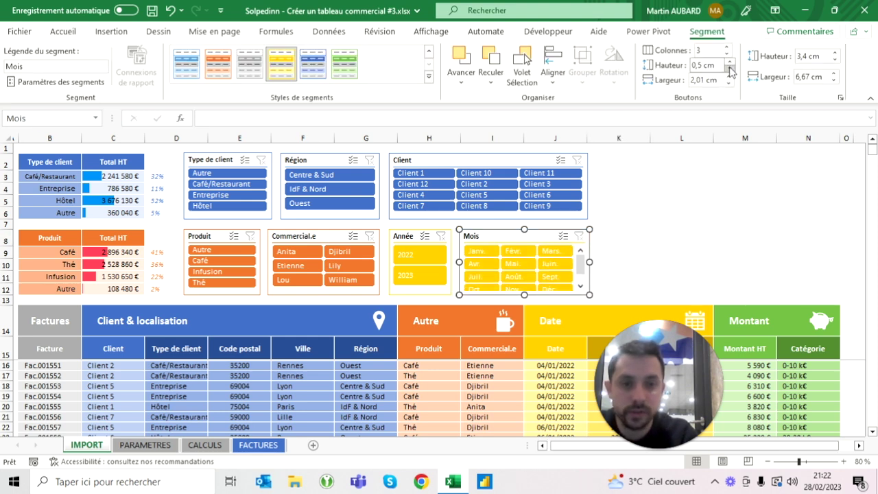
{"action": "left_click", "coordinate": [681, 264]}
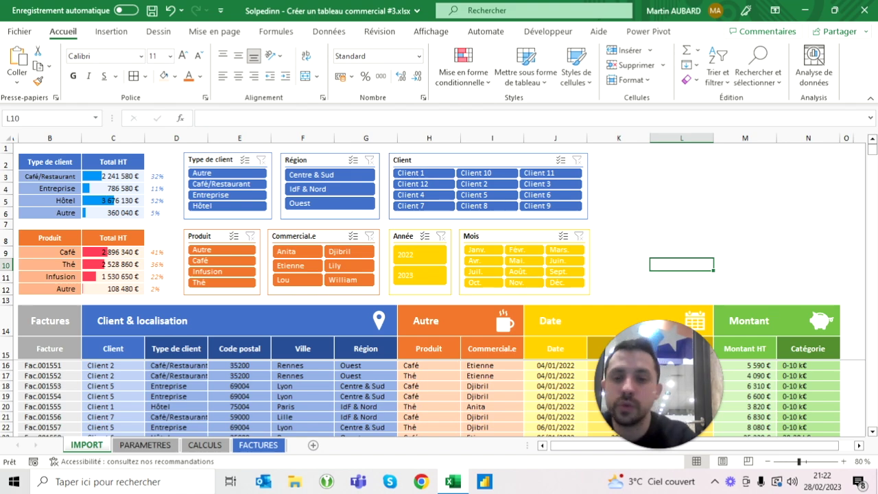
{"action": "left_click", "coordinate": [257, 446]}
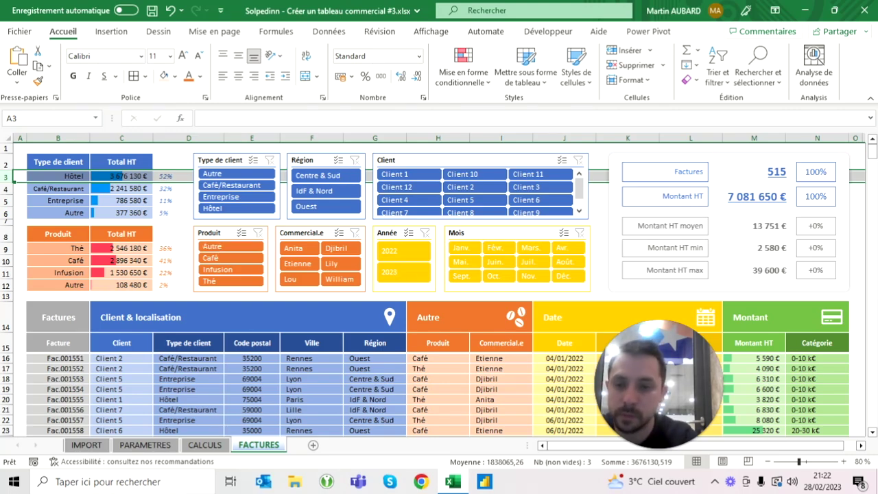
{"action": "left_click", "coordinate": [87, 446]}
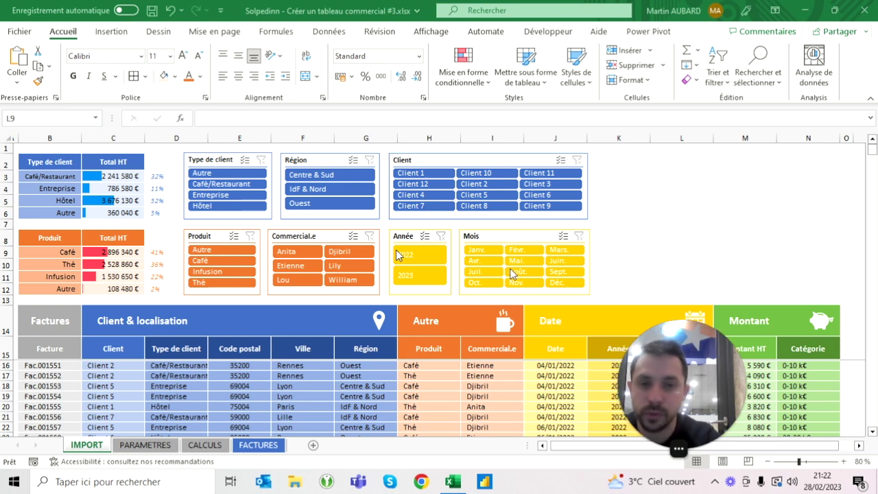
{"action": "left_click", "coordinate": [230, 174]}
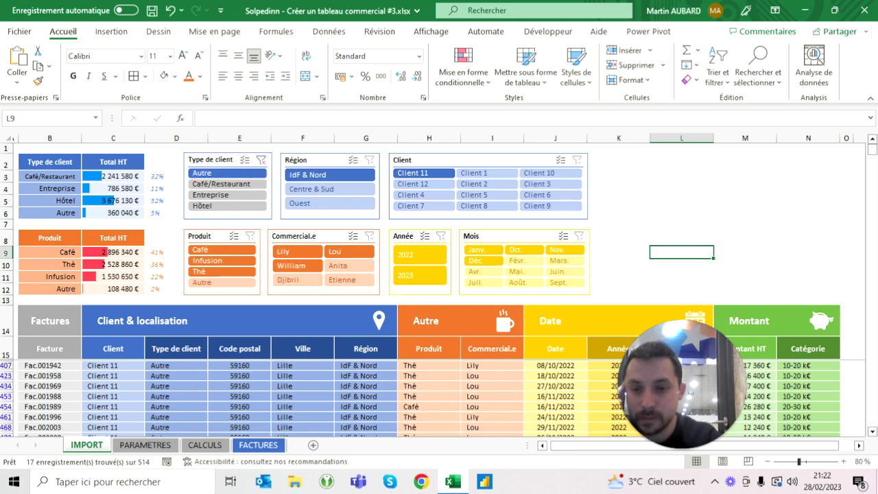
{"action": "left_click", "coordinate": [49, 365]}
{"action": "key", "text": "Down"}
{"action": "key", "text": "Up"}
{"action": "key", "text": "Up"}
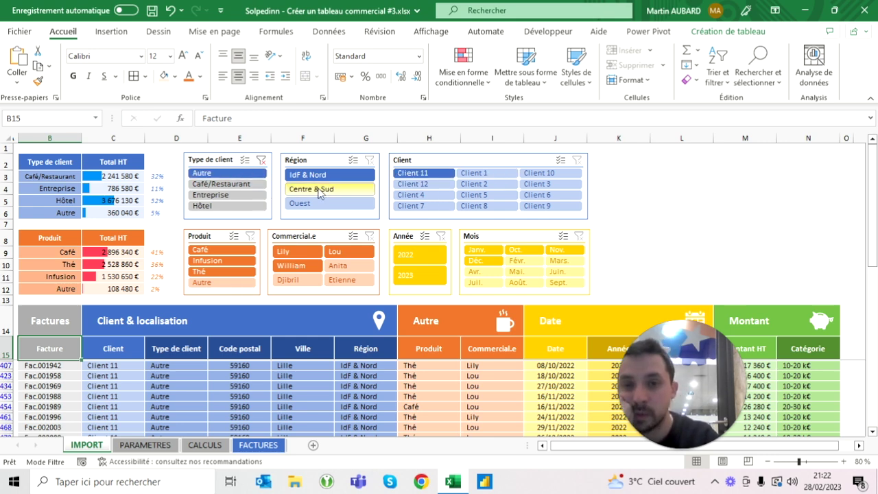
{"action": "left_click", "coordinate": [261, 159]}
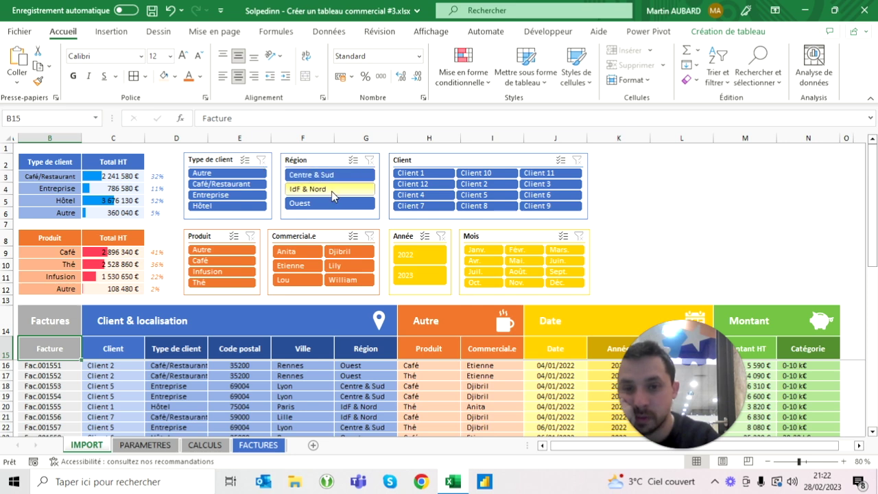
{"action": "left_click", "coordinate": [331, 190]}
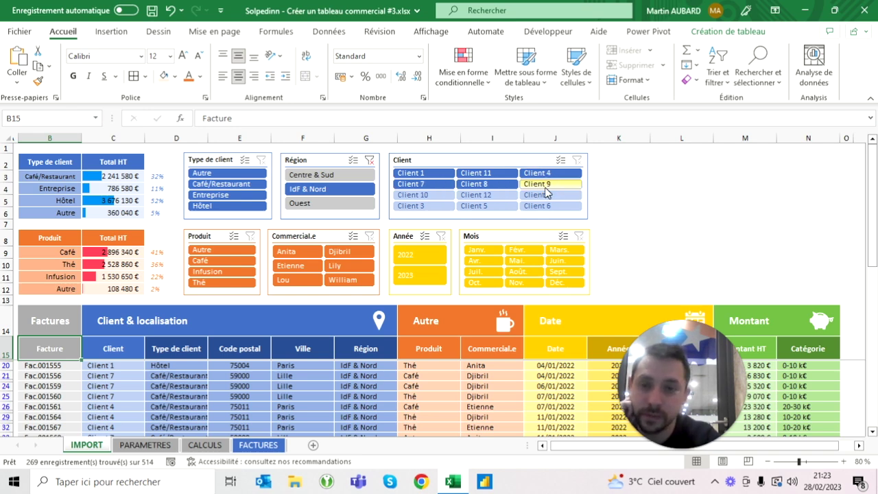
{"action": "left_click", "coordinate": [228, 197]}
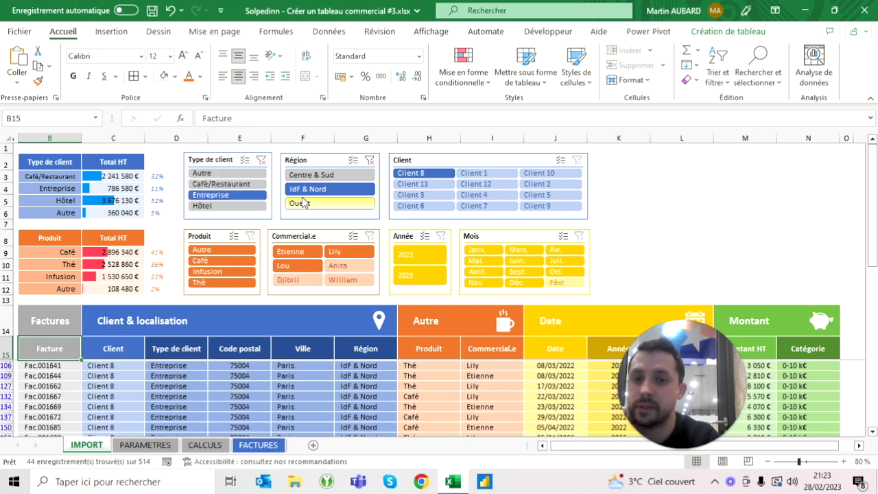
{"action": "left_click", "coordinate": [419, 175]}
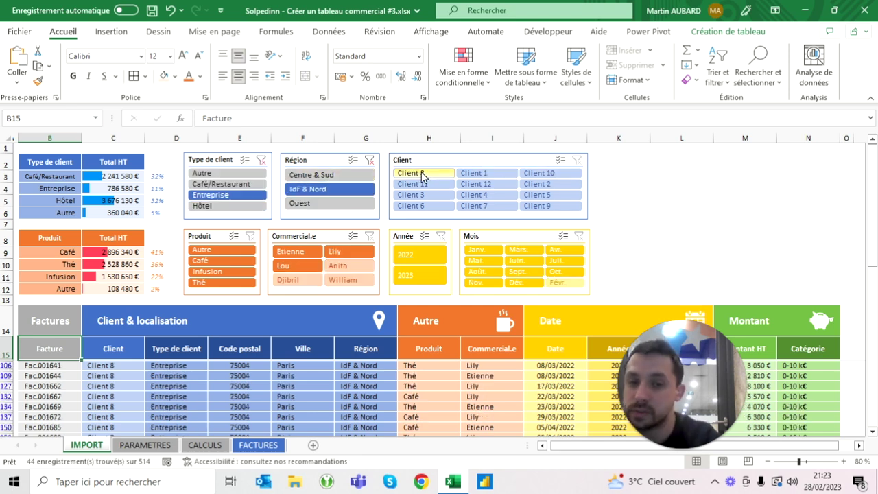
{"action": "scroll", "coordinate": [275, 394], "scroll_direction": "down", "scroll_amount": 10}
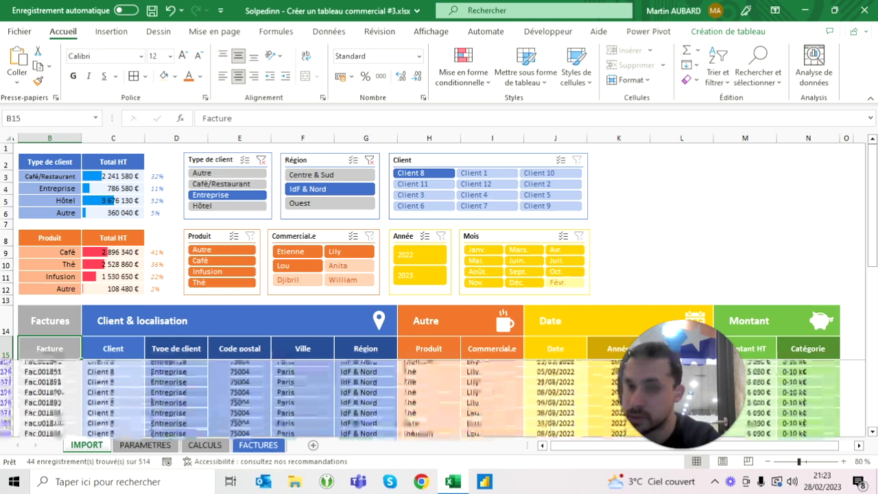
{"action": "scroll", "coordinate": [274, 394], "scroll_direction": "up", "scroll_amount": 10}
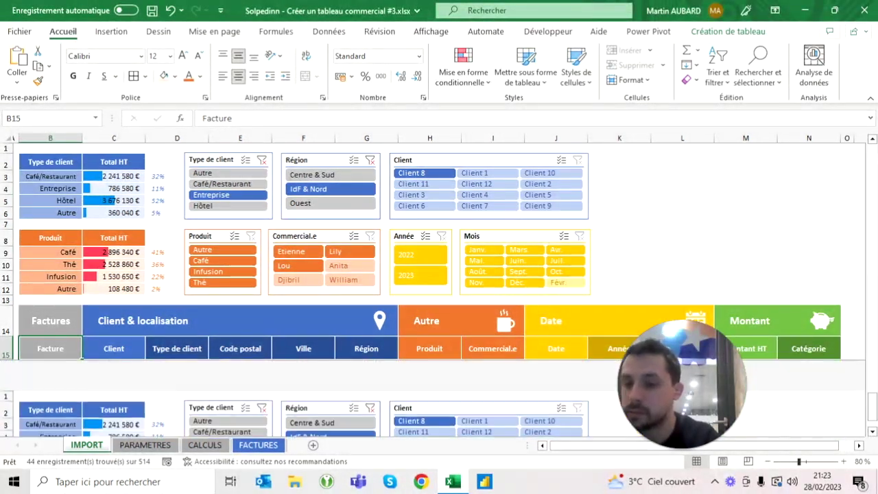
{"action": "left_click_drag", "start_coordinate": [690, 389], "coordinate": [162, 389]}
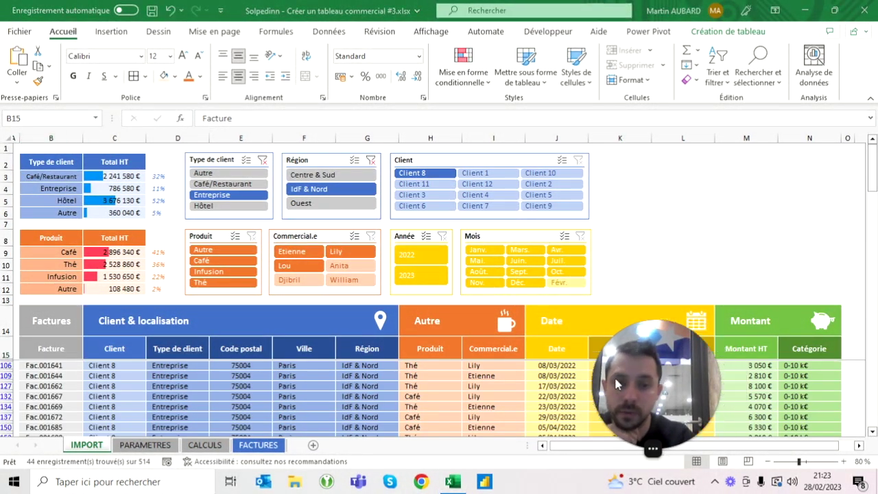
{"action": "left_click", "coordinate": [259, 444]}
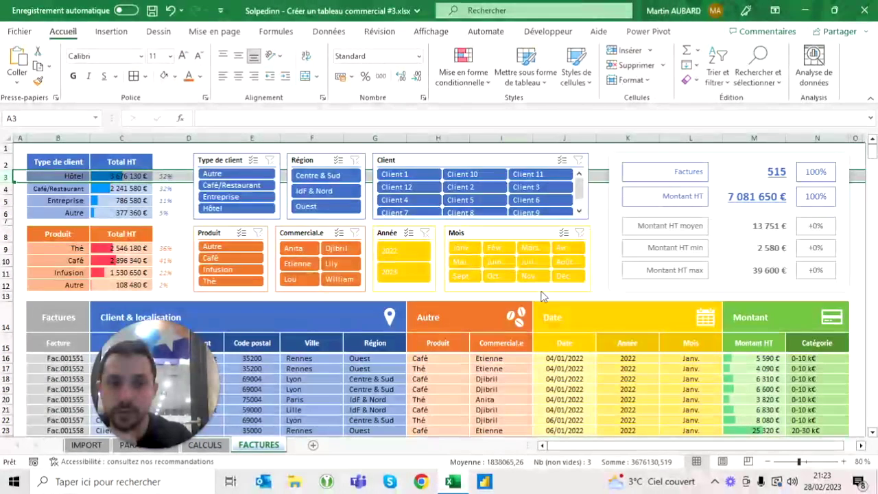
{"action": "left_click", "coordinate": [84, 445]}
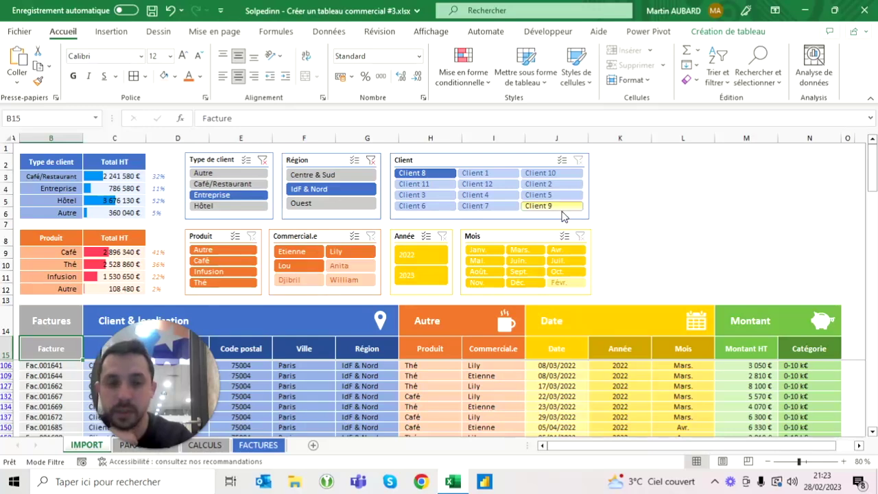
{"action": "left_click", "coordinate": [371, 160]}
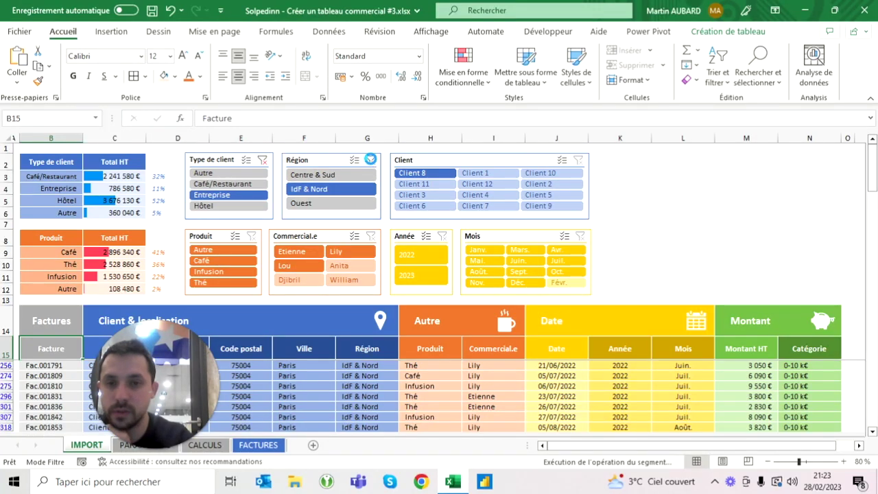
{"action": "left_click", "coordinate": [260, 157]}
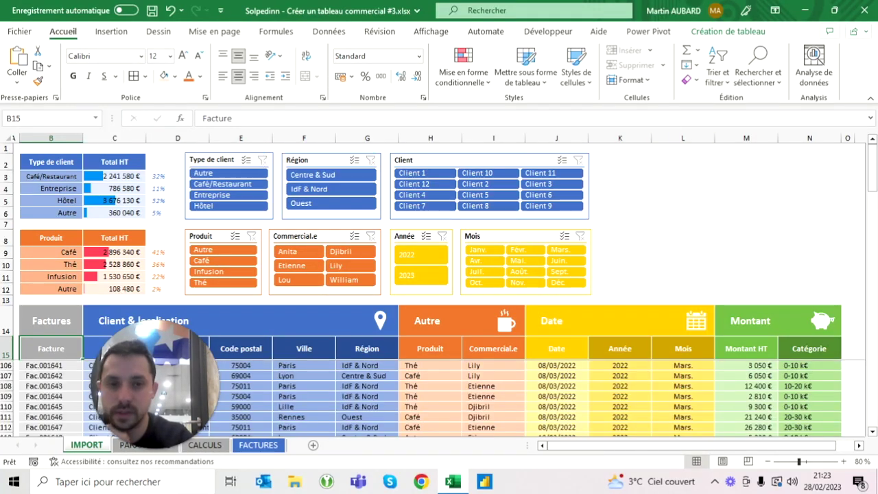
{"action": "left_click", "coordinate": [620, 213]}
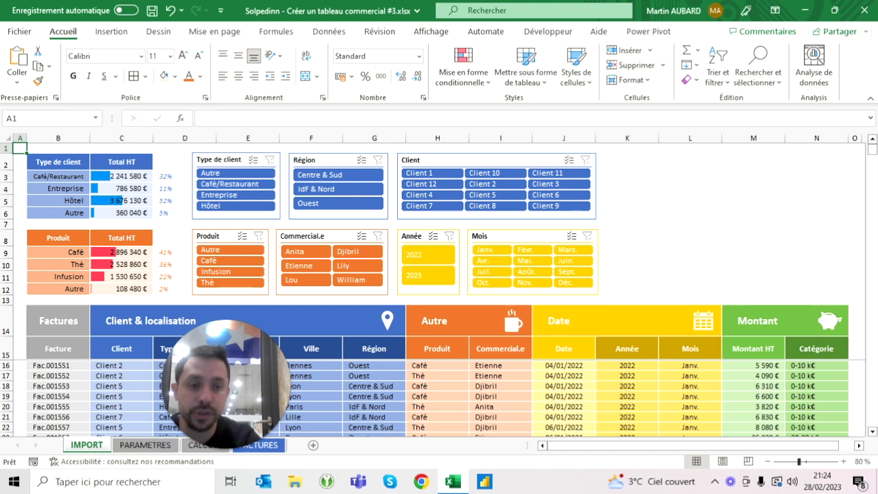
{"action": "left_click", "coordinate": [626, 162]}
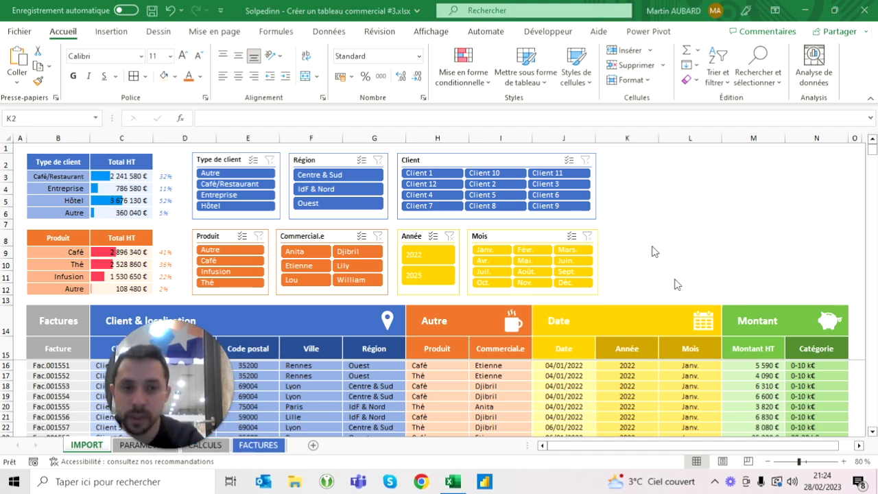
On FACTURES, filter to 2022 and product Thé, then add 2023 and clear the product filter
{"action": "left_click", "coordinate": [258, 446]}
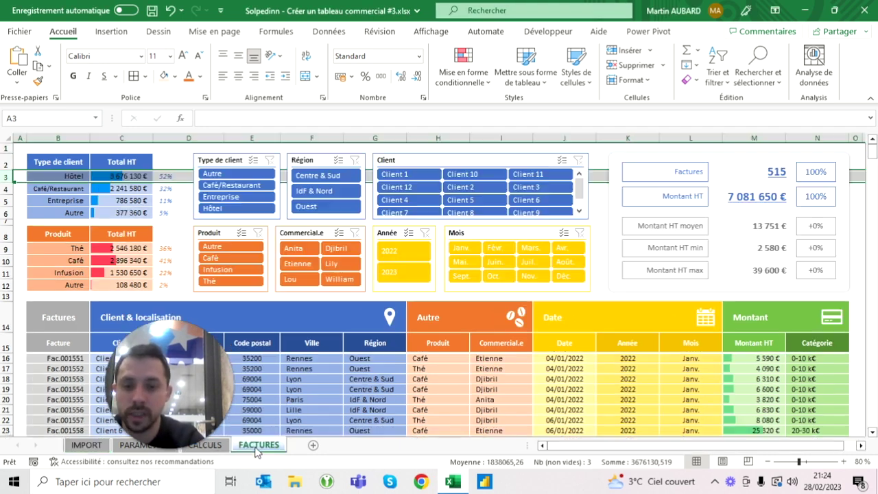
{"action": "left_click", "coordinate": [627, 161]}
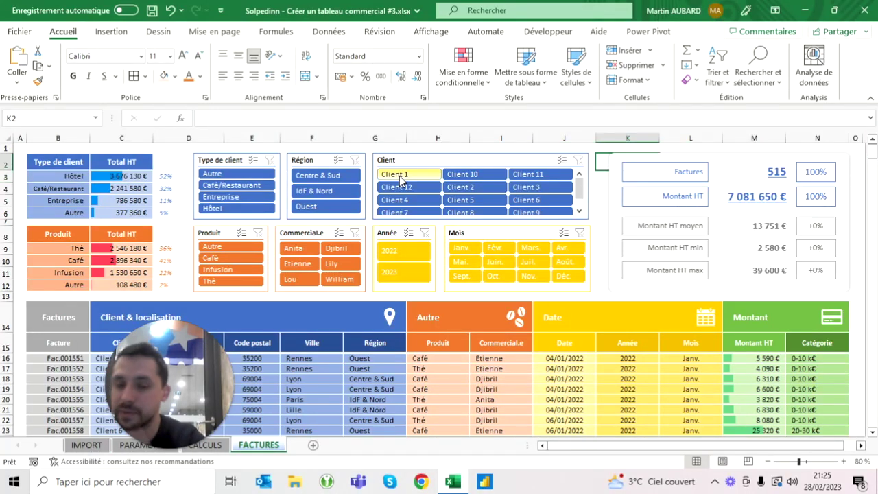
{"action": "left_click", "coordinate": [415, 254]}
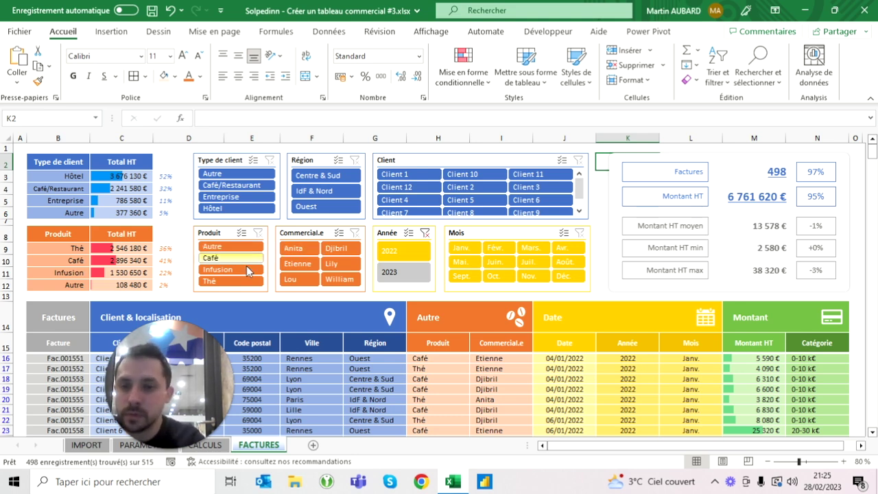
{"action": "left_click", "coordinate": [238, 288]}
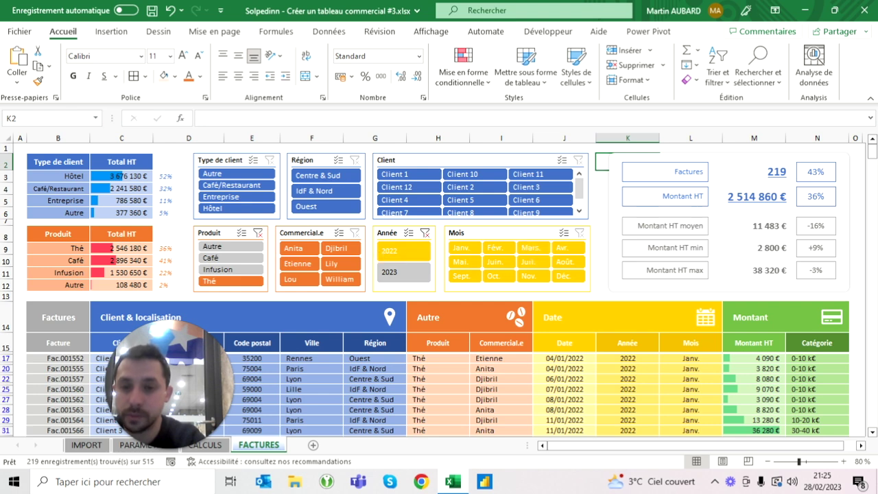
{"action": "left_click", "coordinate": [409, 232]}
{"action": "left_click", "coordinate": [395, 272]}
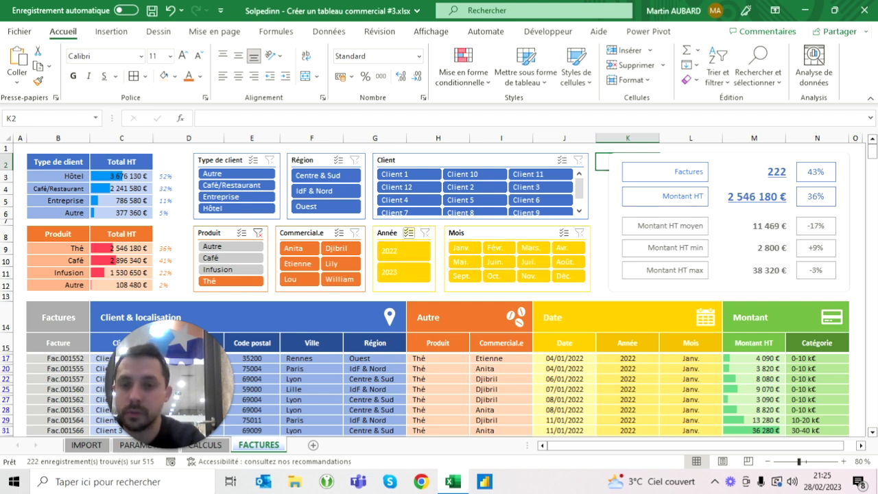
{"action": "left_click", "coordinate": [258, 233]}
Try each client type (Entreprise, Café/Restaurant, Hôtel, Autre), then clear the client-type filter
{"action": "left_click", "coordinate": [236, 198]}
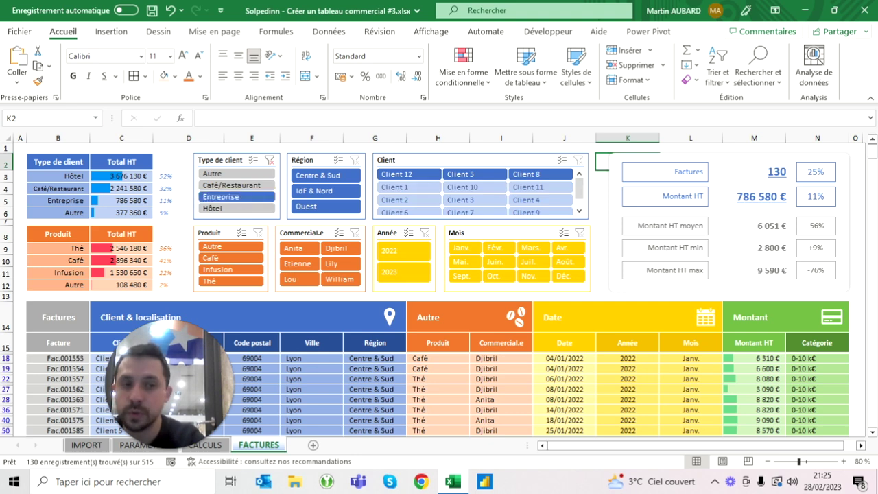
{"action": "left_click", "coordinate": [260, 187]}
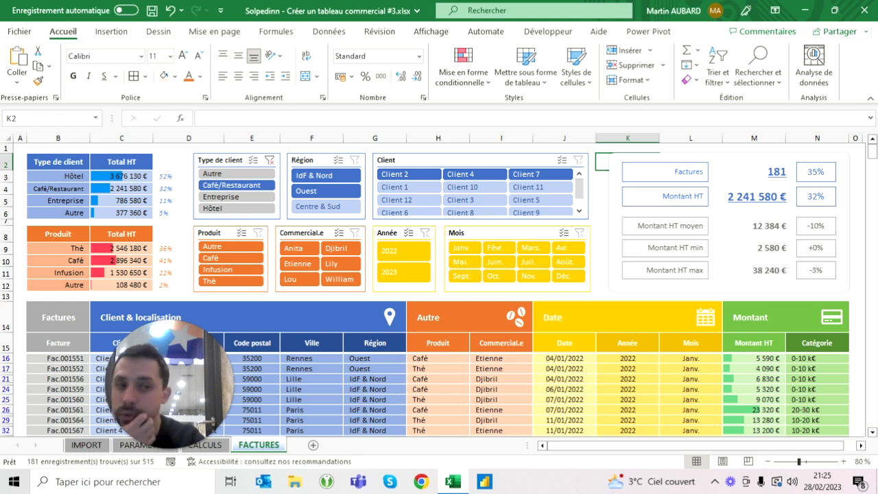
{"action": "left_click", "coordinate": [258, 207]}
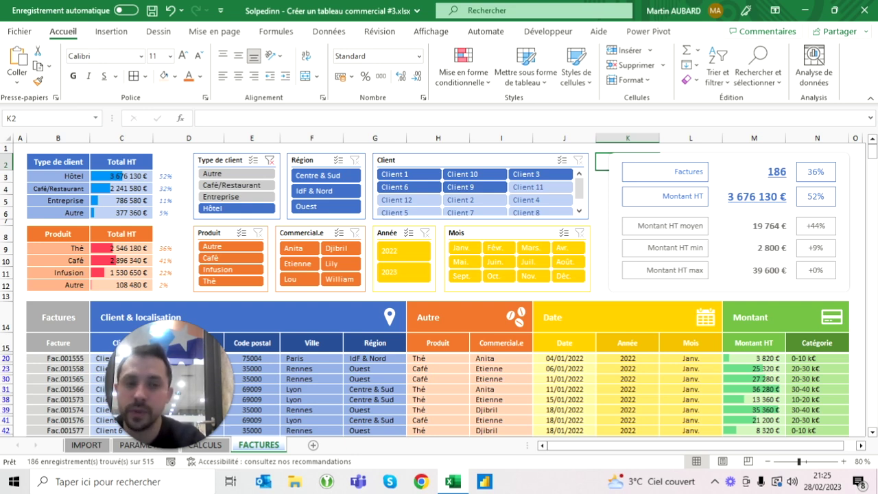
{"action": "left_click", "coordinate": [272, 162]}
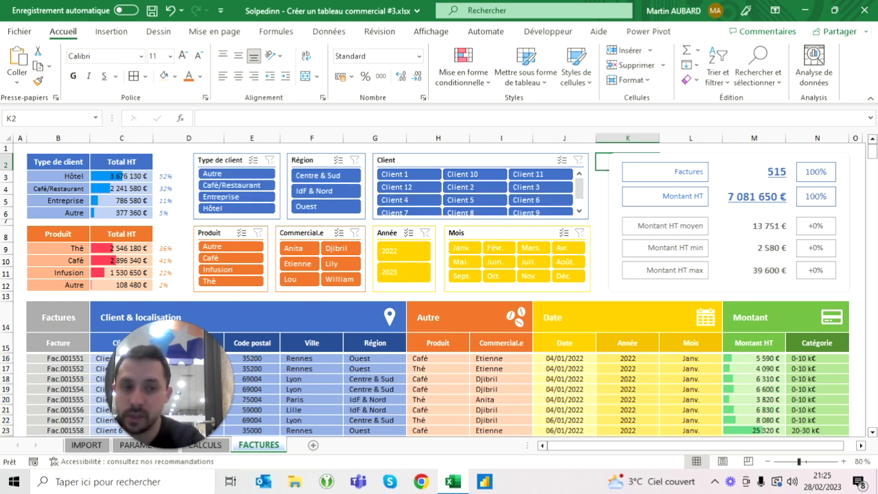
{"action": "left_click", "coordinate": [235, 175]}
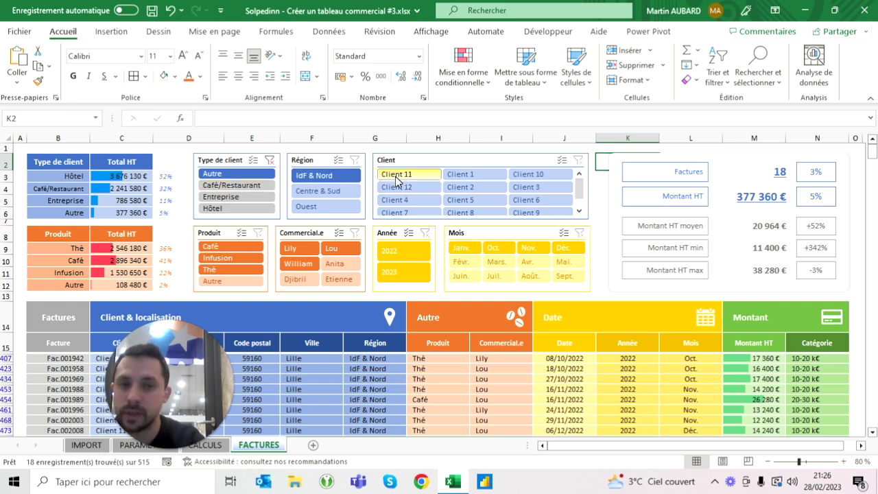
{"action": "left_click", "coordinate": [234, 185]}
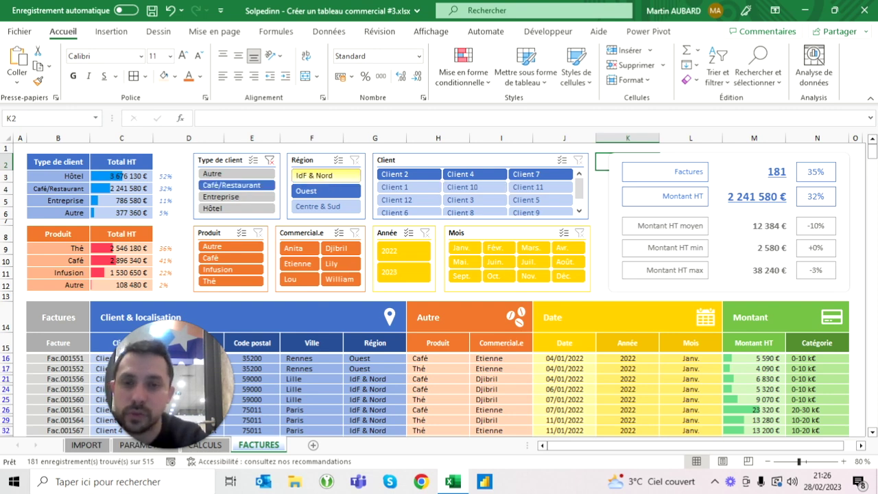
{"action": "left_click", "coordinate": [234, 196]}
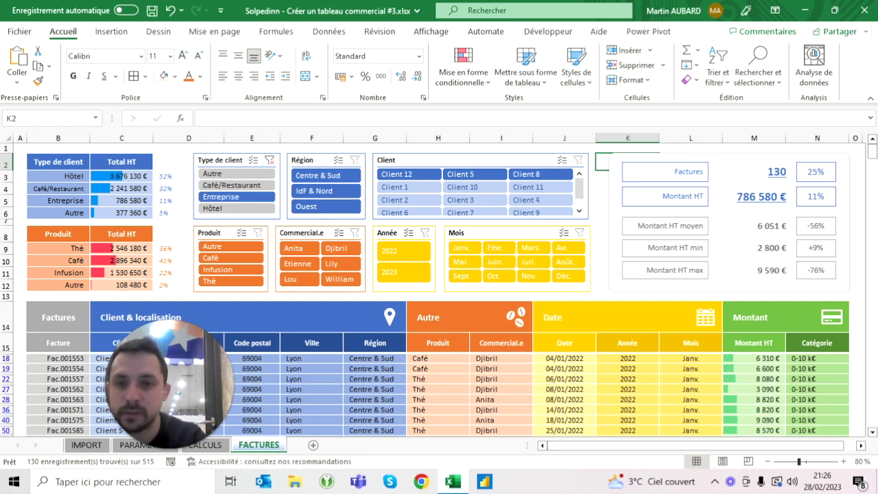
{"action": "left_click", "coordinate": [234, 208]}
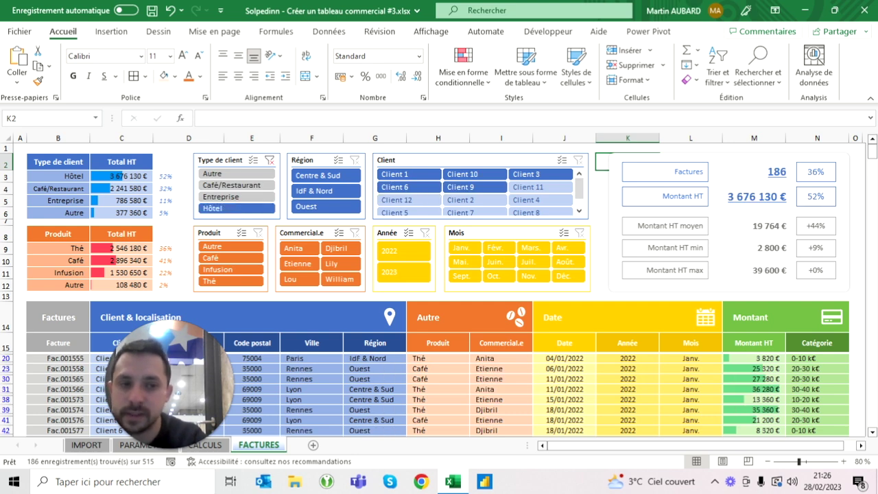
{"action": "left_click", "coordinate": [269, 160]}
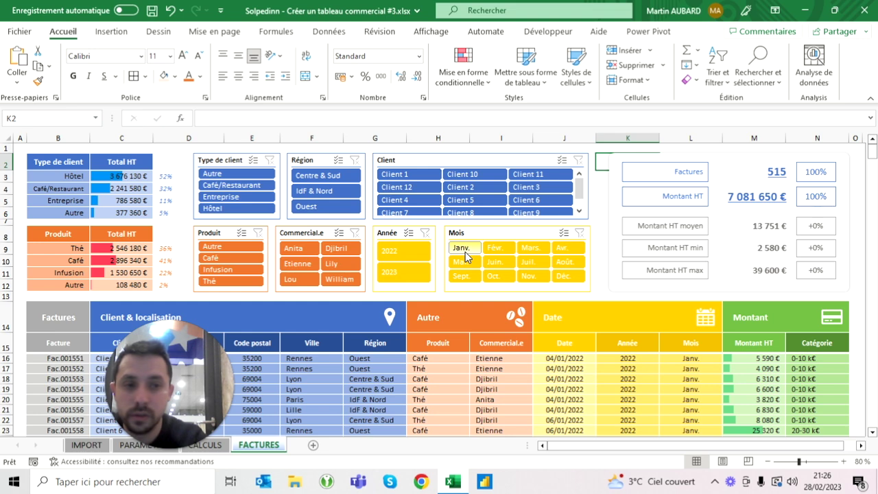
With 2022 selected, step through each month January to December, then clear the month filter
{"action": "left_click", "coordinate": [408, 251]}
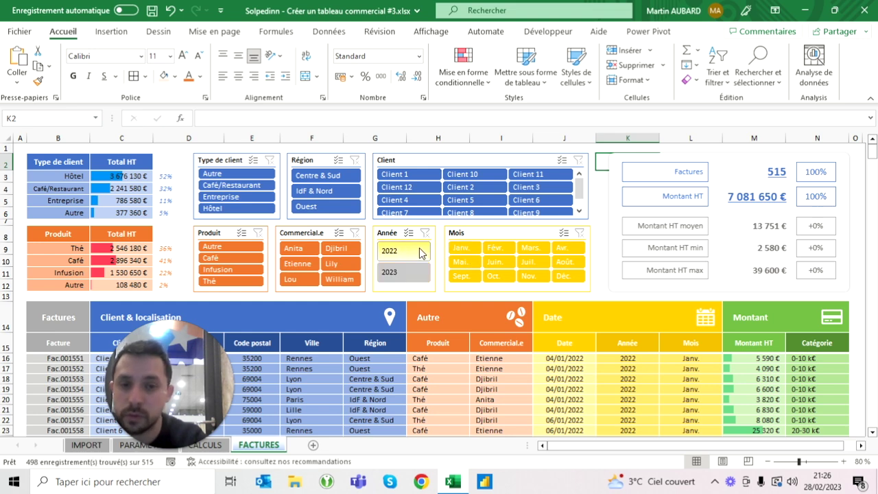
{"action": "left_click", "coordinate": [469, 251]}
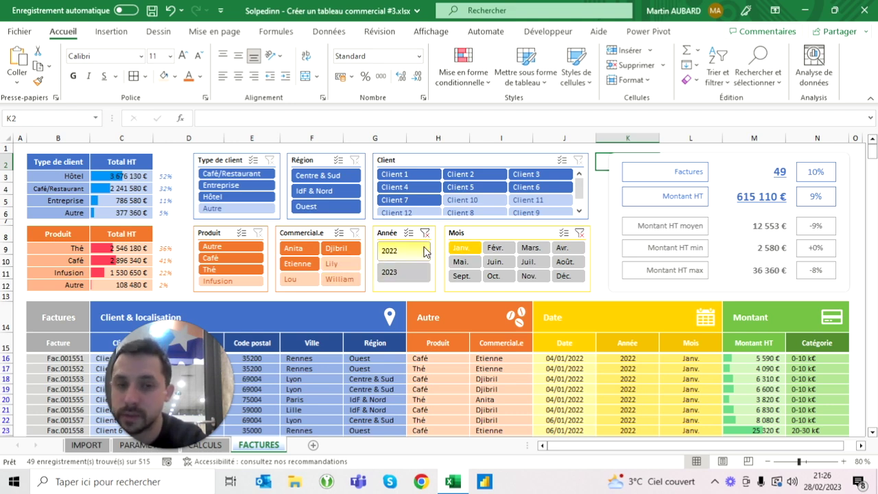
{"action": "left_click", "coordinate": [500, 249]}
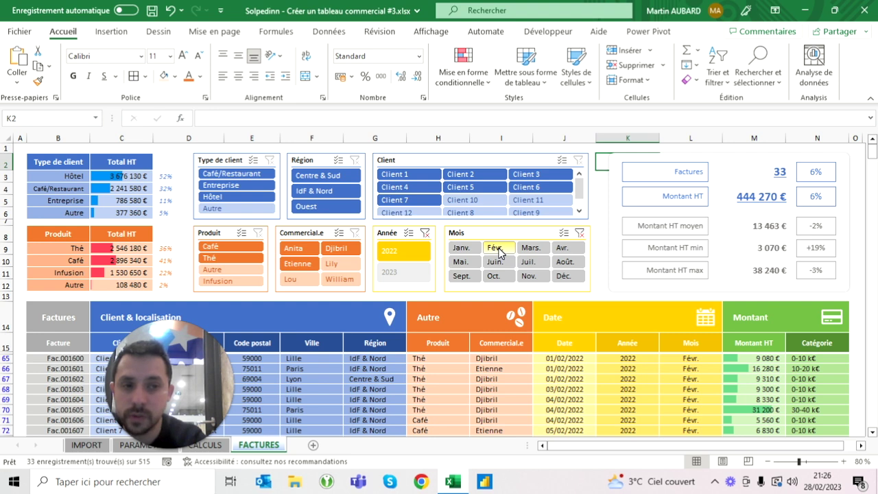
{"action": "left_click", "coordinate": [530, 248]}
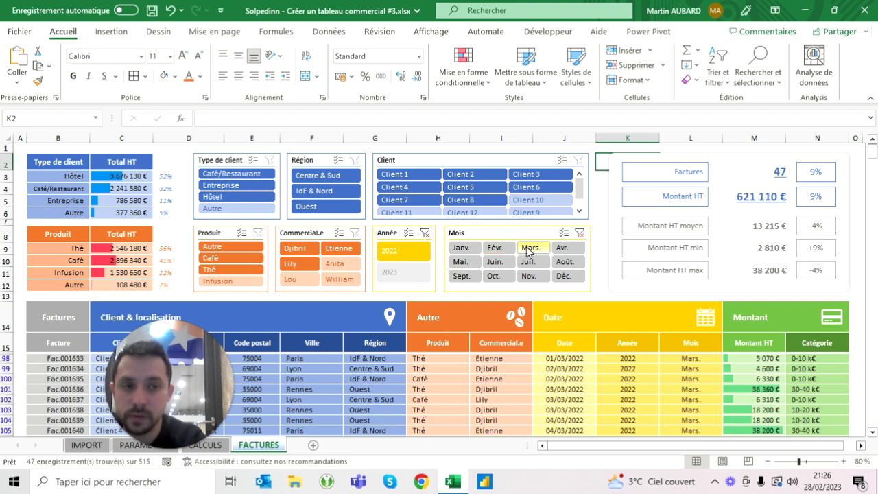
{"action": "left_click", "coordinate": [564, 251]}
{"action": "left_click", "coordinate": [463, 262]}
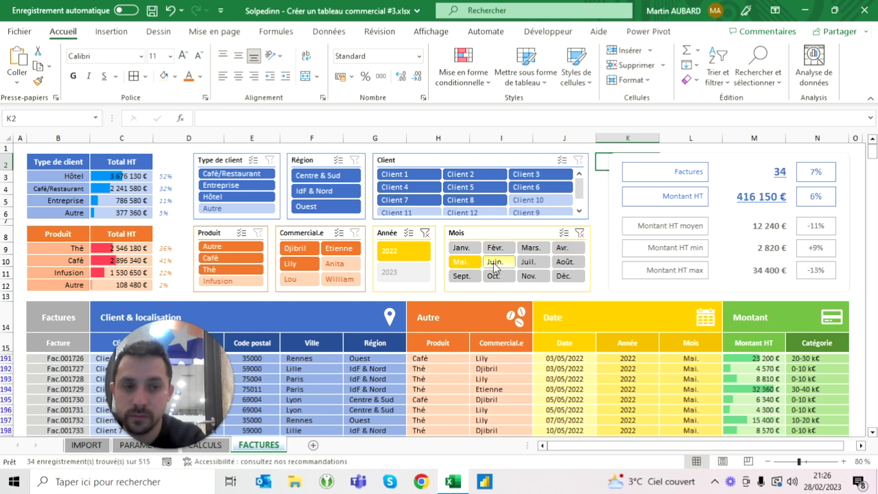
{"action": "left_click", "coordinate": [496, 264]}
{"action": "left_click", "coordinate": [529, 263]}
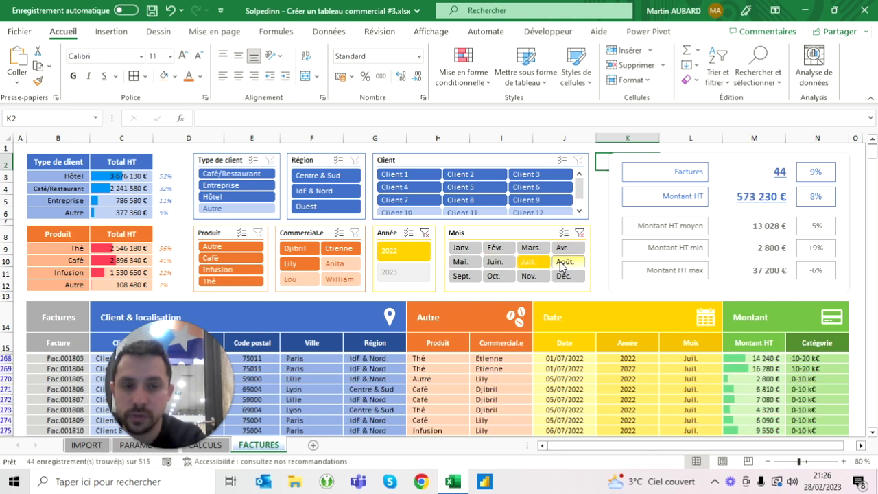
{"action": "left_click", "coordinate": [561, 265]}
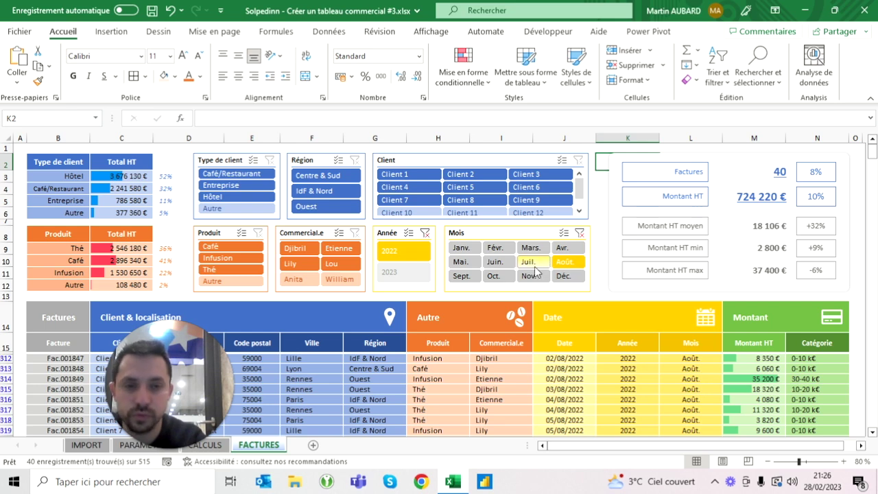
{"action": "left_click", "coordinate": [463, 276]}
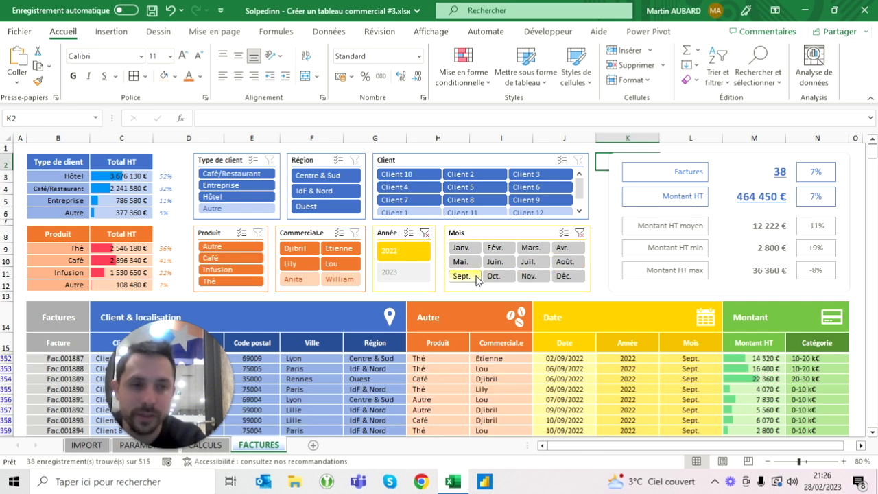
{"action": "left_click", "coordinate": [496, 276]}
{"action": "left_click", "coordinate": [527, 276]}
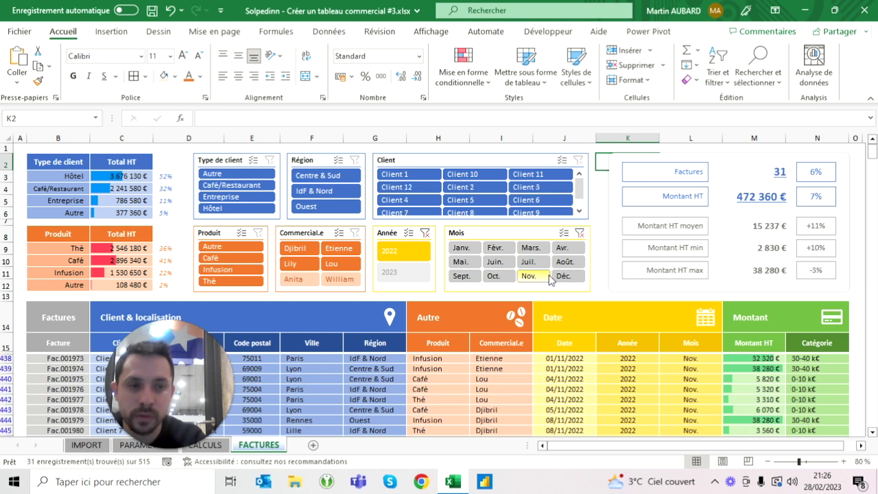
{"action": "left_click", "coordinate": [568, 275]}
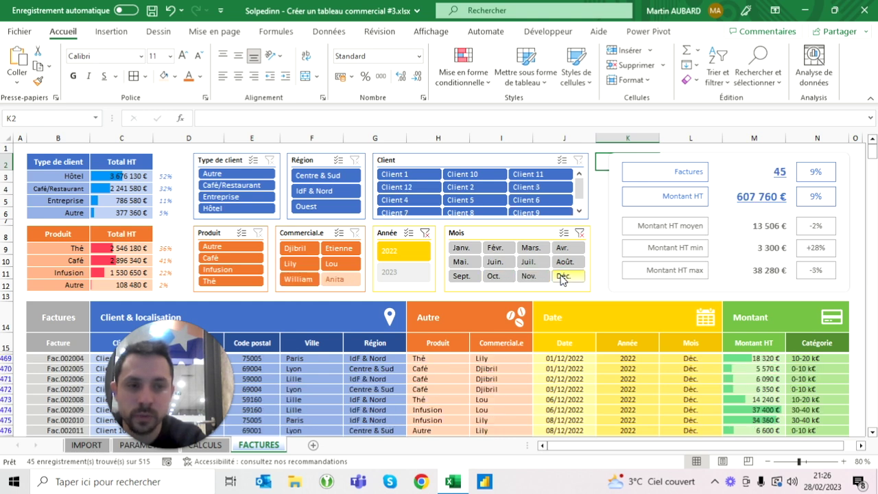
{"action": "left_click", "coordinate": [581, 234]}
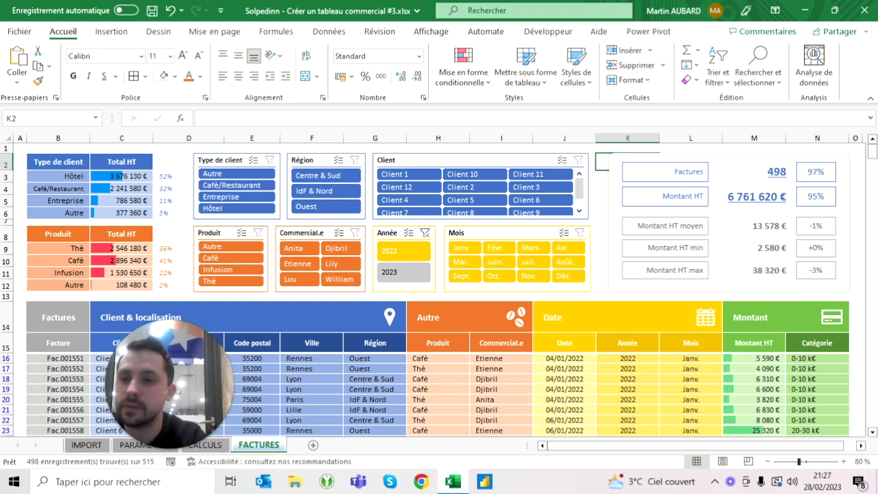
{"action": "left_click", "coordinate": [20, 148]}
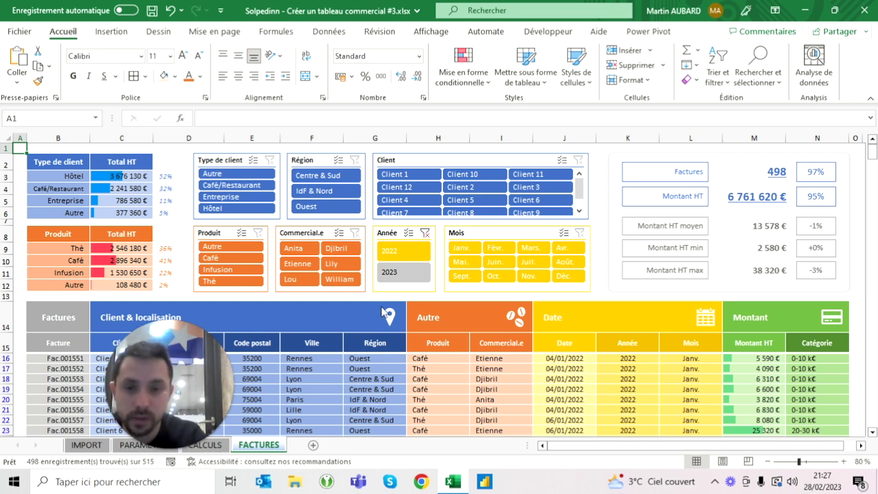
{"action": "mouse_move", "coordinate": [115, 420]}
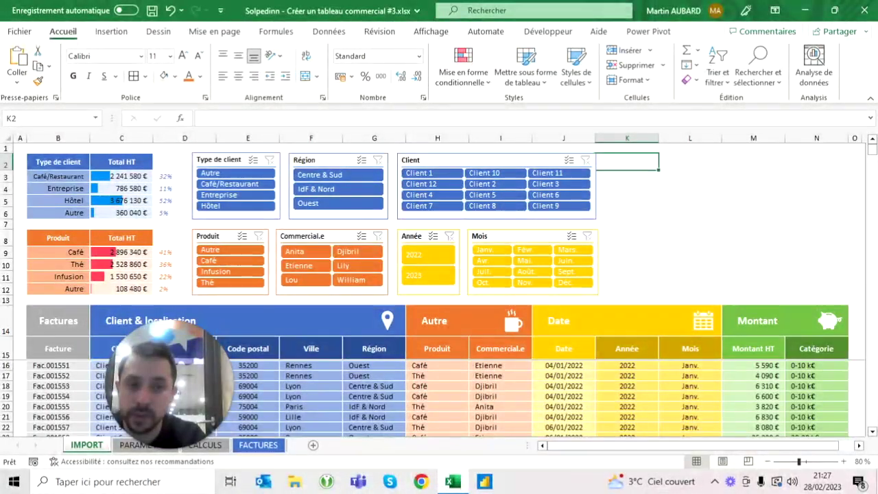
{"action": "left_click", "coordinate": [690, 161]}
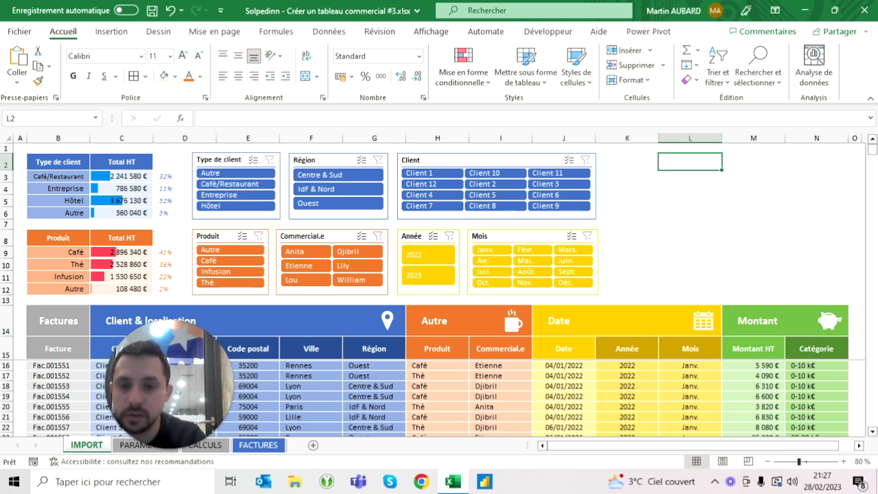
{"action": "mouse_move", "coordinate": [179, 352]}
{"action": "left_mouse_down"}
{"action": "mouse_move", "coordinate": [92, 329]}
{"action": "mouse_move", "coordinate": [84, 356]}
{"action": "left_mouse_up"}
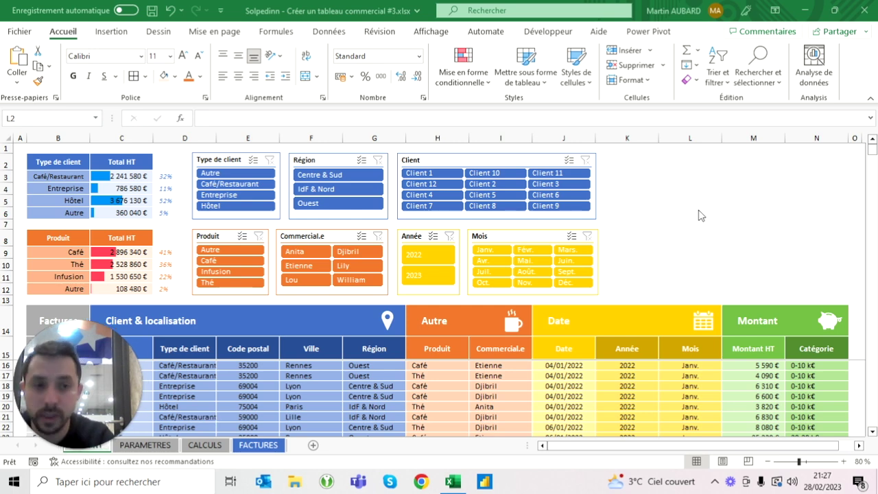
{"action": "left_click", "coordinate": [690, 161]}
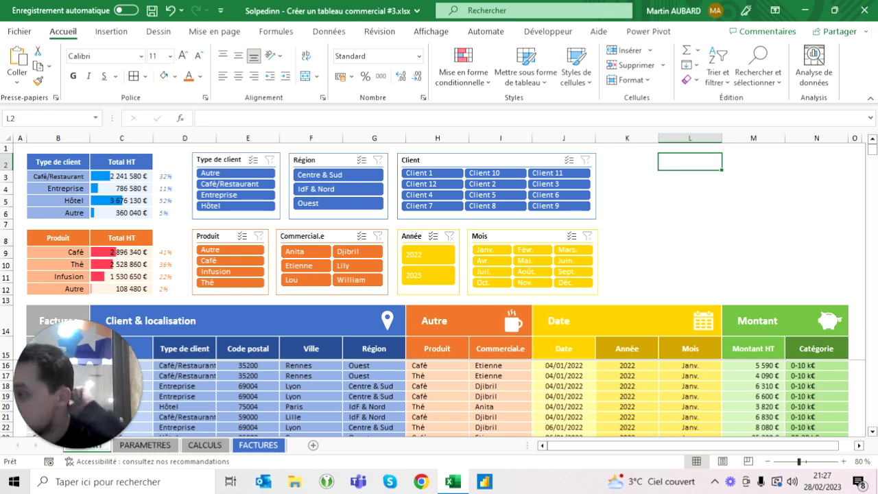
{"action": "left_click", "coordinate": [222, 448]}
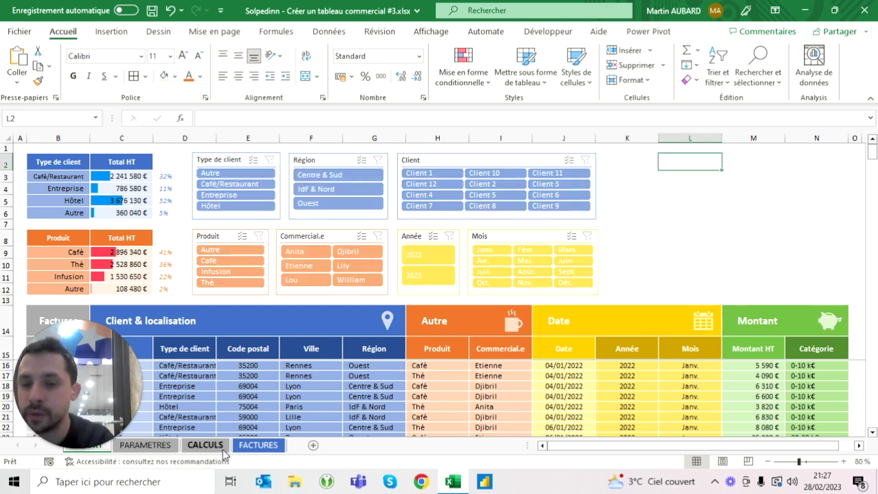
Add a new sheet named 'CALCULS 2' after FACTURES
{"action": "left_click", "coordinate": [313, 445]}
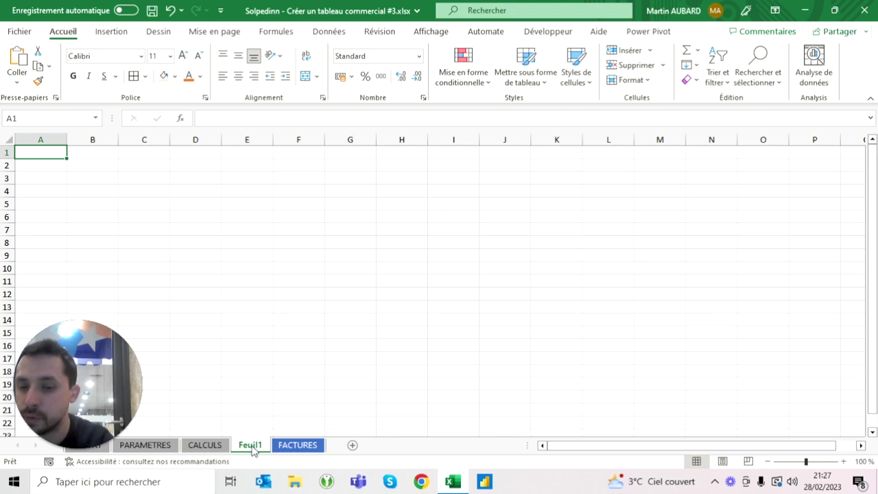
{"action": "left_click_drag", "start_coordinate": [254, 446], "coordinate": [348, 449]}
{"action": "double_click", "coordinate": [320, 446]}
{"action": "type", "text": "CALCULES"}
{"action": "key", "text": "BackSpace"}
{"action": "key", "text": "BackSpace"}
{"action": "type", "text": "S 2"}
{"action": "key", "text": "Return"}
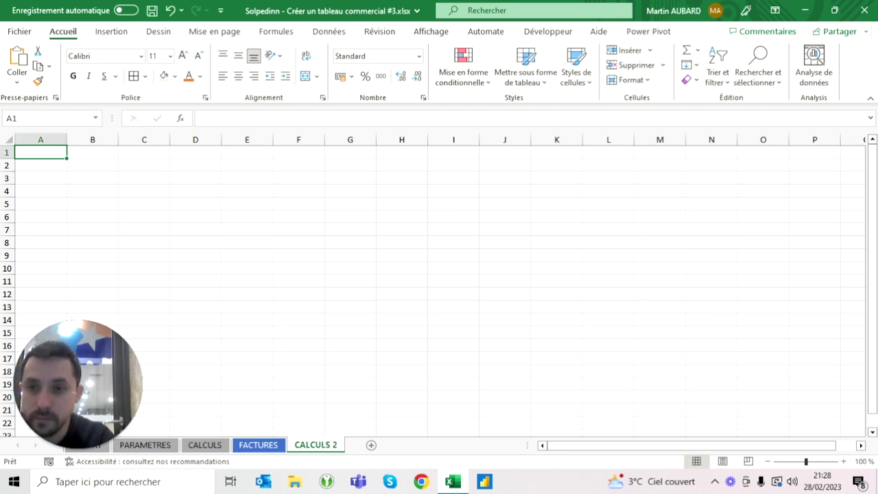
{"action": "left_click", "coordinate": [92, 165]}
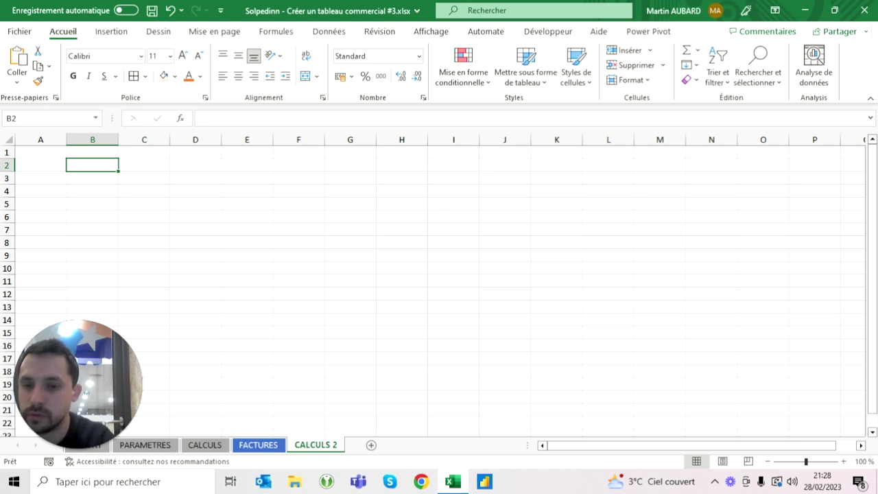
Copy the Information table from CALCULS to B2, keeping source column widths
{"action": "left_click", "coordinate": [205, 444]}
{"action": "left_click_drag", "start_coordinate": [82, 171], "coordinate": [371, 243]}
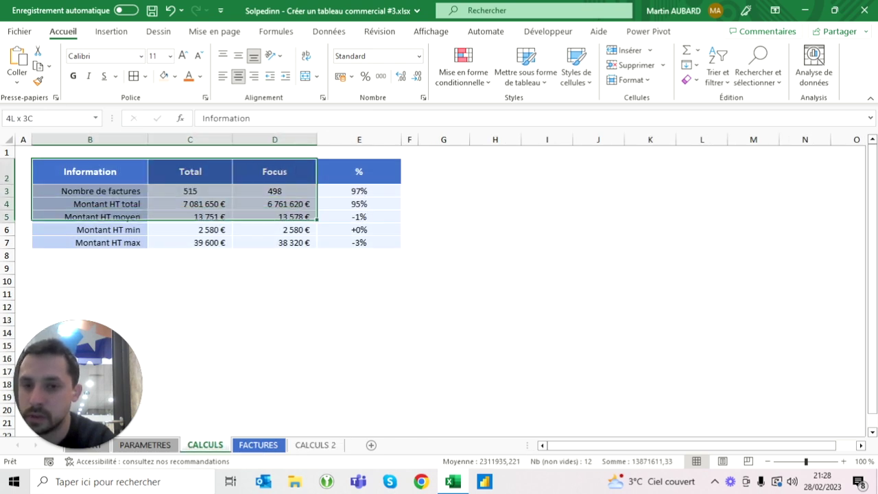
{"action": "key", "text": "ctrl+c"}
{"action": "left_click", "coordinate": [315, 446]}
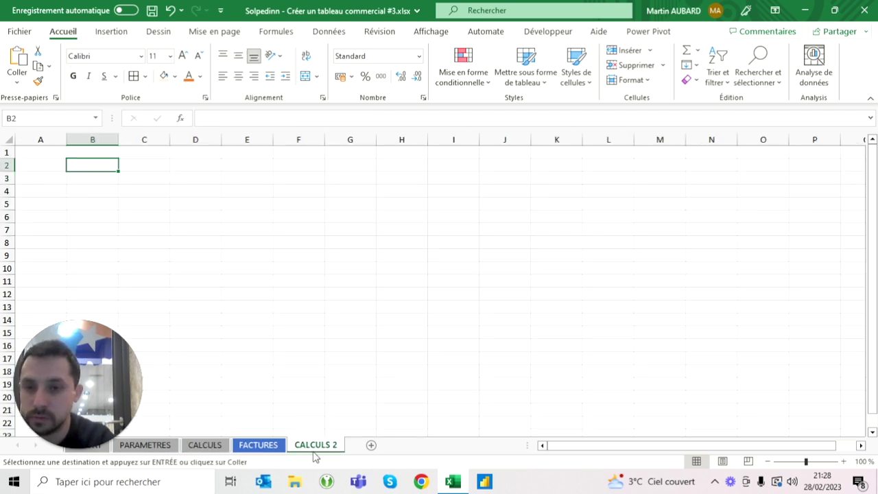
{"action": "left_click", "coordinate": [16, 81]}
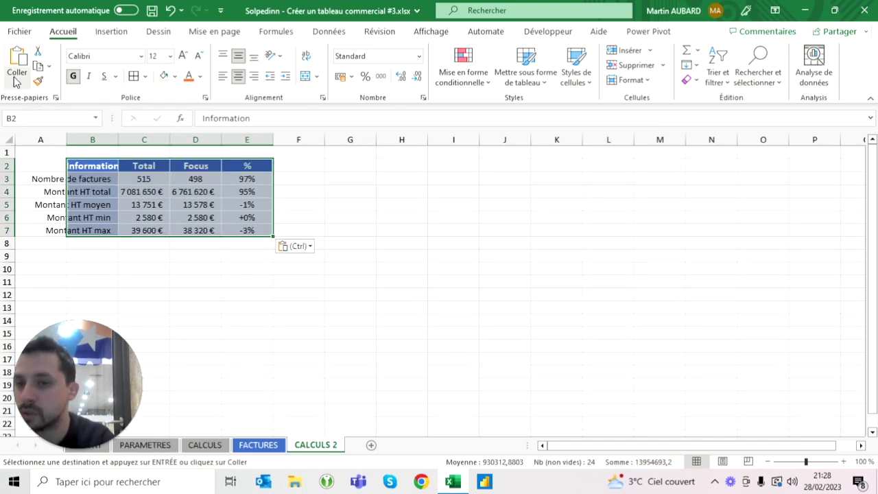
{"action": "left_click", "coordinate": [17, 84]}
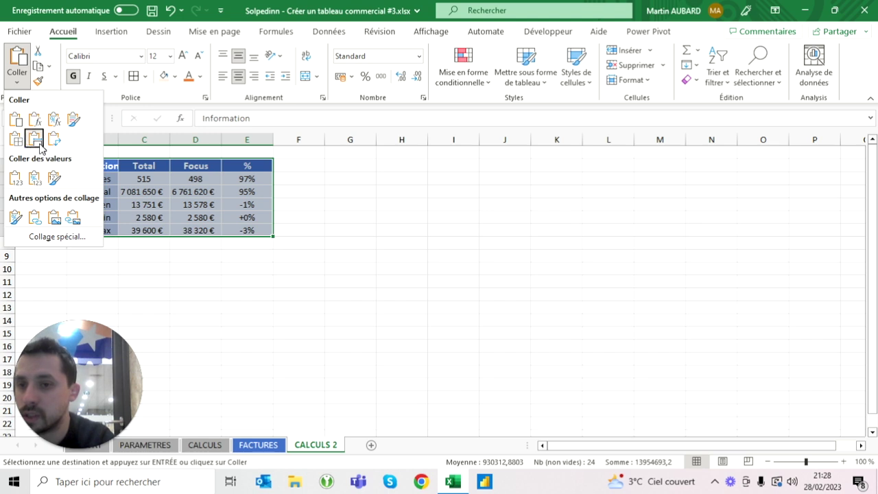
{"action": "left_click", "coordinate": [44, 146]}
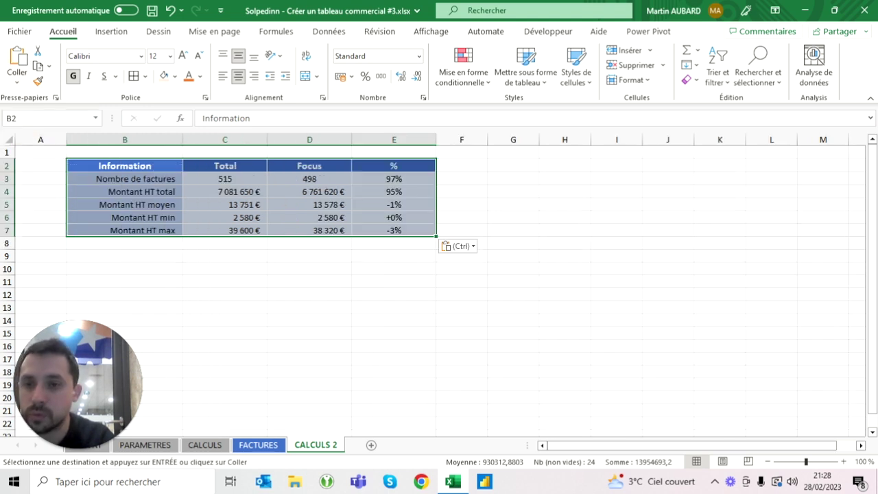
{"action": "key", "text": "Escape"}
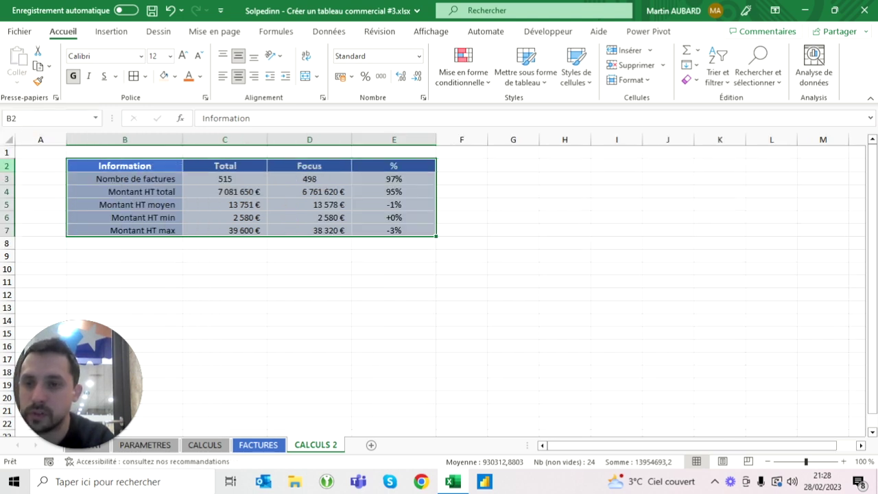
{"action": "left_click", "coordinate": [40, 192]}
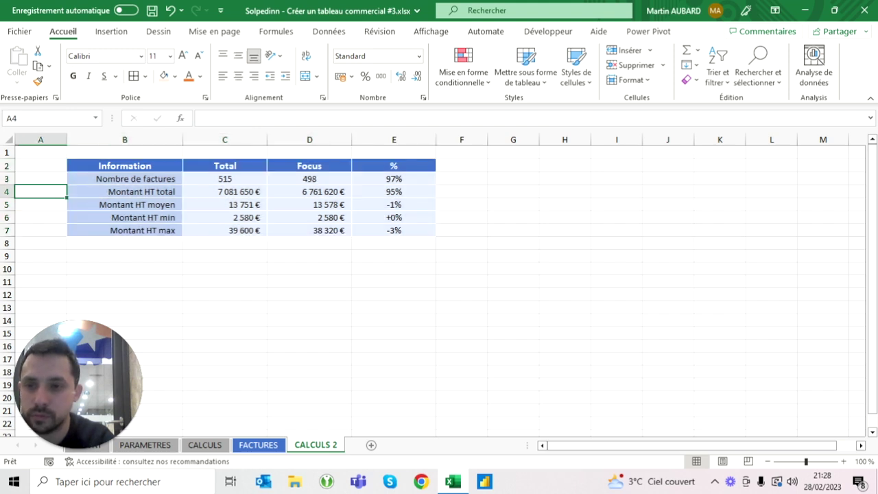
Make header row 2 taller and clear the values in C3:E7
{"action": "left_click_drag", "start_coordinate": [6, 172], "coordinate": [7, 184]}
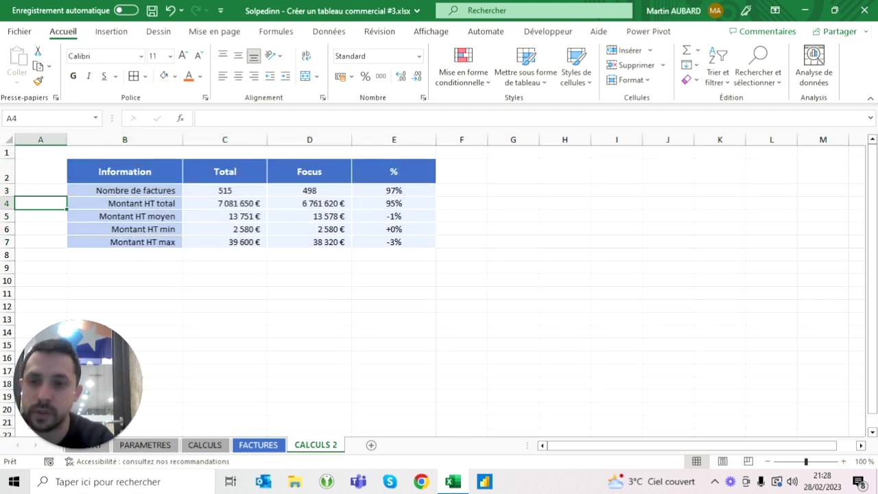
{"action": "left_click", "coordinate": [124, 171]}
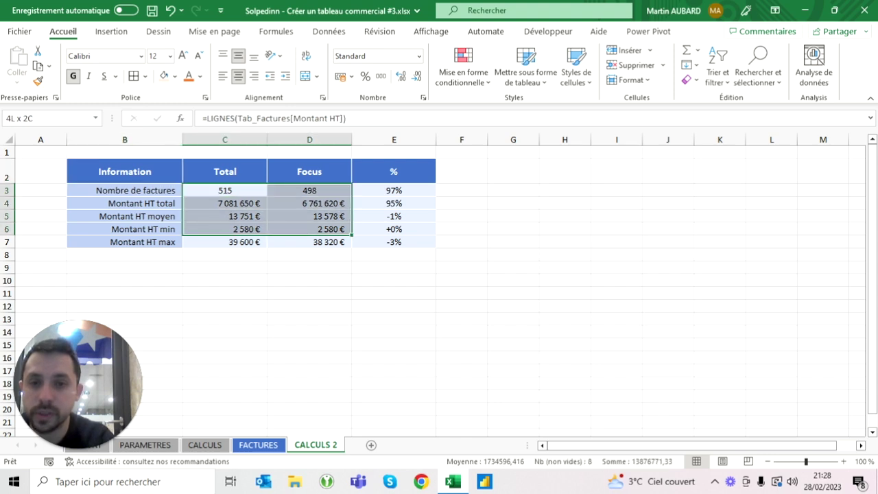
{"action": "left_click_drag", "start_coordinate": [225, 190], "coordinate": [394, 242]}
{"action": "key", "text": "Delete"}
{"action": "left_click", "coordinate": [224, 306]}
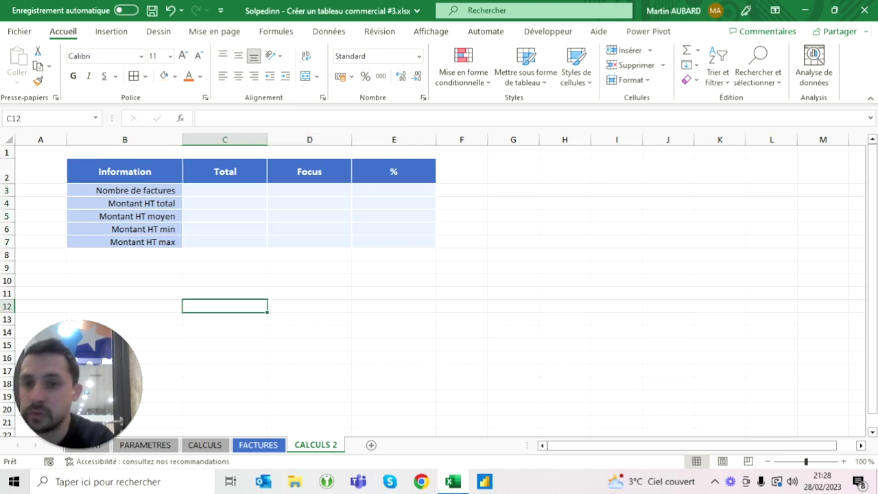
Inspect the CALCULS 2 Total and Focus cells, the row labels and the columns
{"action": "left_click", "coordinate": [224, 190]}
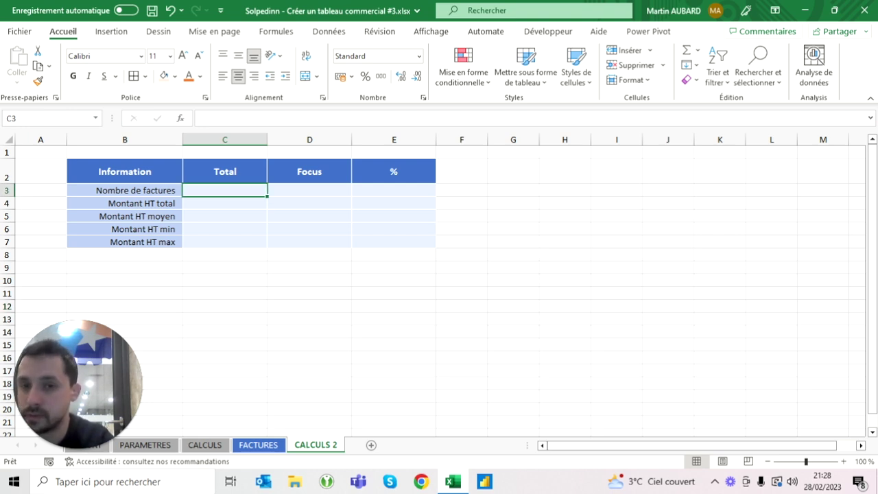
{"action": "left_click", "coordinate": [310, 190]}
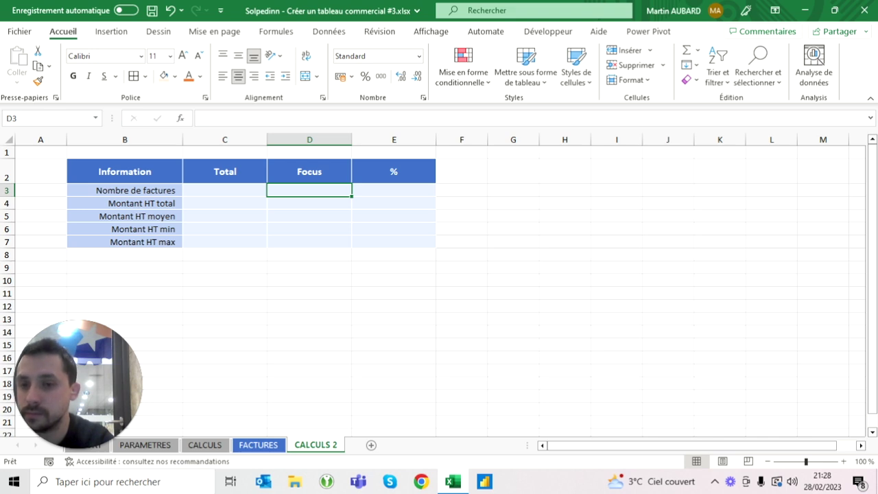
{"action": "left_click", "coordinate": [125, 190]}
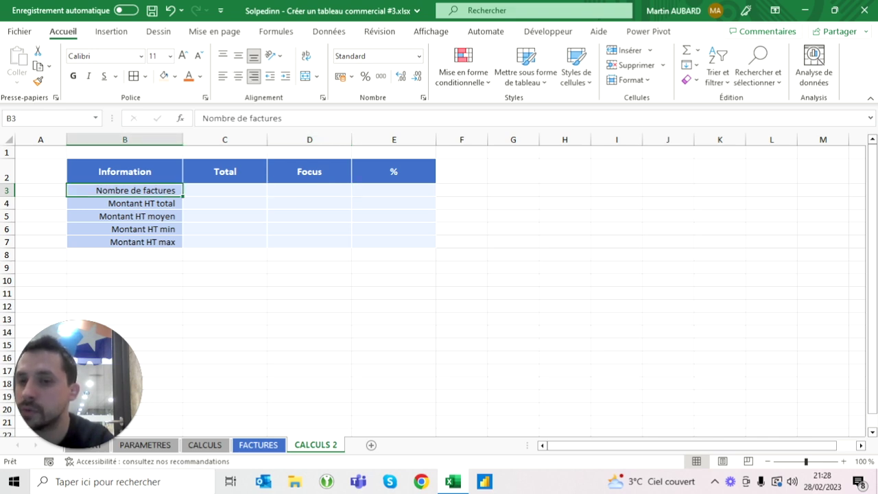
{"action": "left_click", "coordinate": [124, 203]}
{"action": "left_click", "coordinate": [124, 216]}
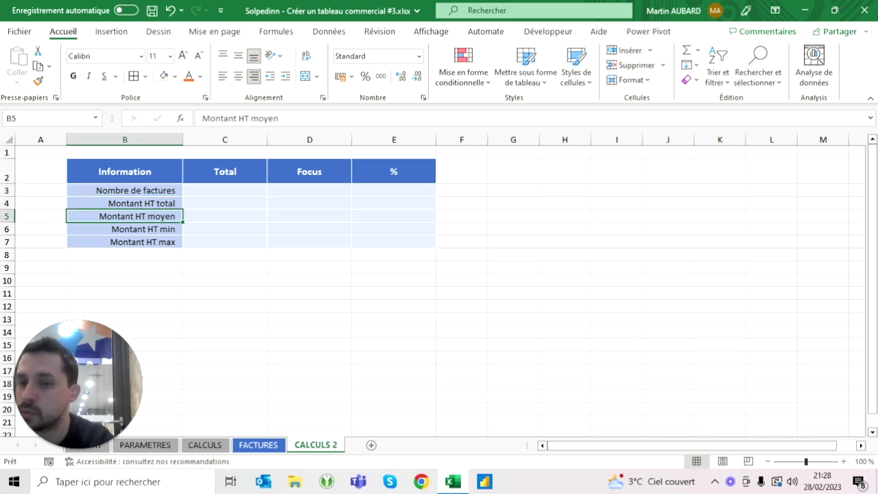
{"action": "left_click", "coordinate": [225, 190]}
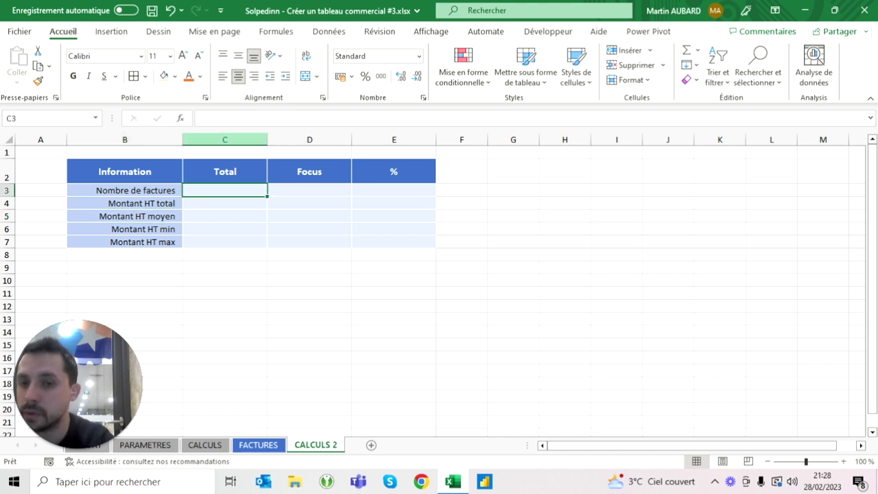
{"action": "left_click", "coordinate": [224, 140]}
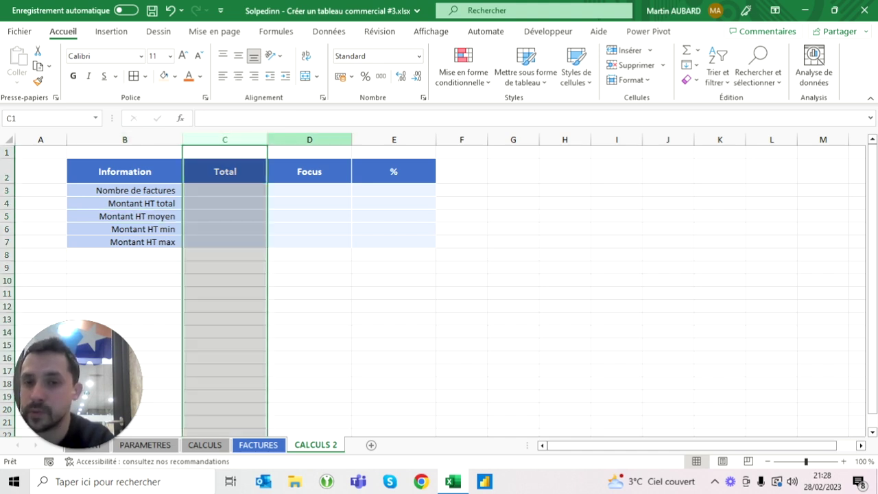
{"action": "left_click", "coordinate": [309, 139]}
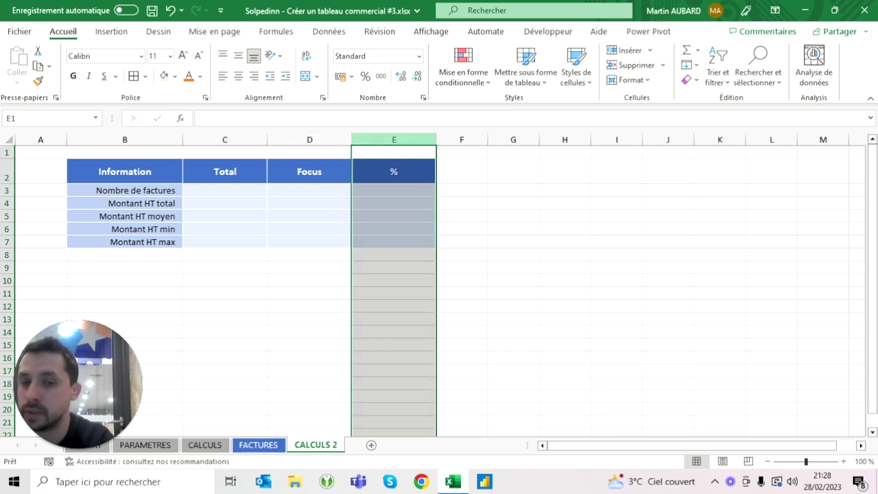
Clear the Année slicer filter on FACTURES so all 515 invoices (7 081 650 €) show
{"action": "left_click", "coordinate": [224, 190]}
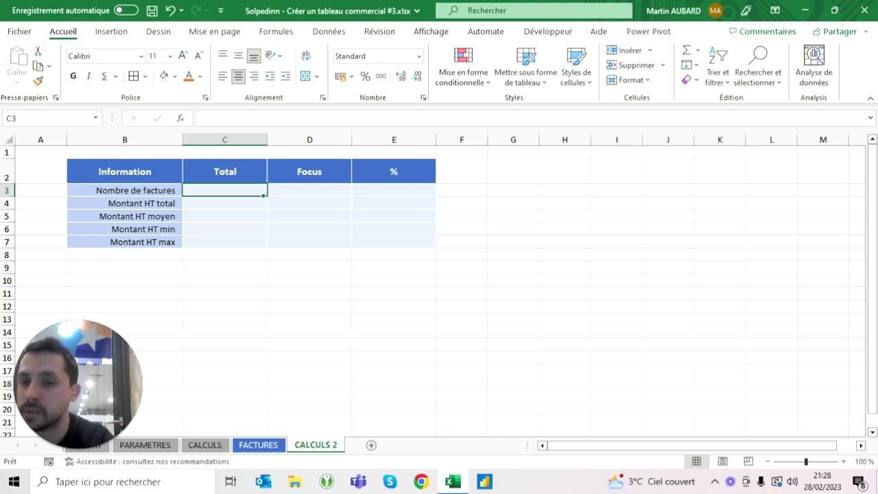
{"action": "left_click", "coordinate": [309, 190]}
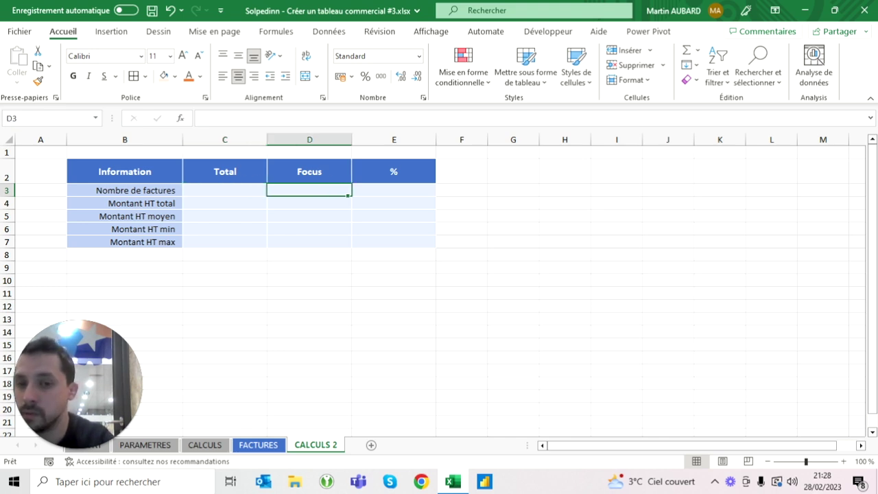
{"action": "left_click", "coordinate": [394, 190]}
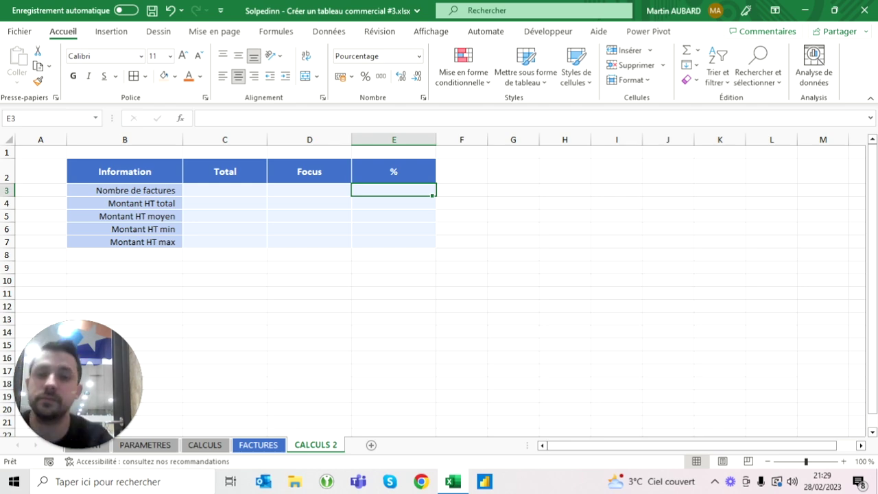
{"action": "key", "text": "ctrl+Page_Up"}
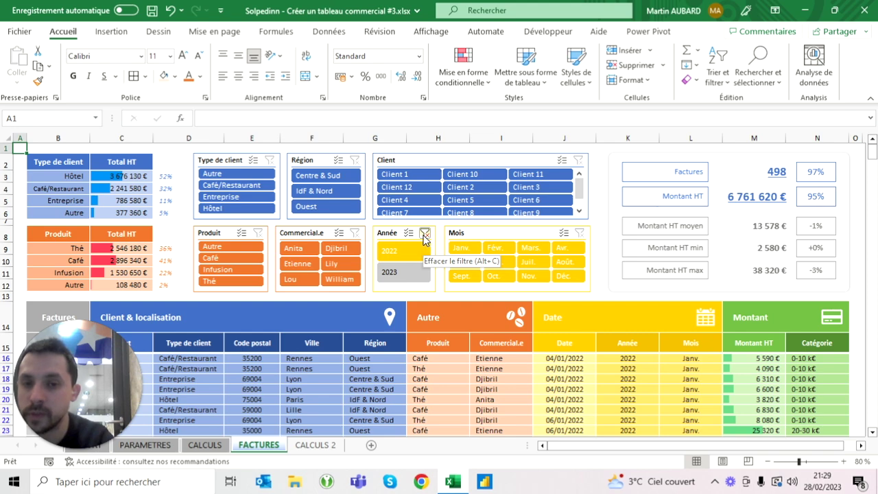
{"action": "left_click", "coordinate": [425, 234]}
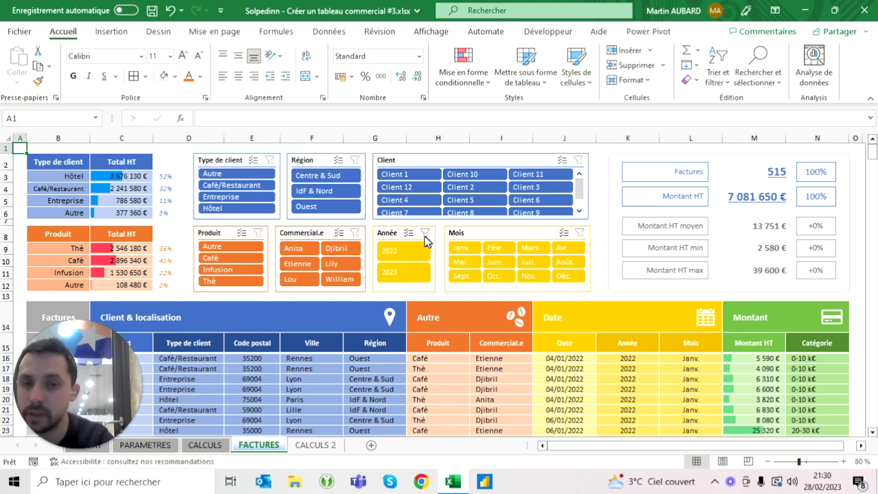
Count the invoices in C3 with NBVAL on Tab_Factures[Montant HT]
{"action": "left_click", "coordinate": [317, 445]}
{"action": "type", "text": "=s"}
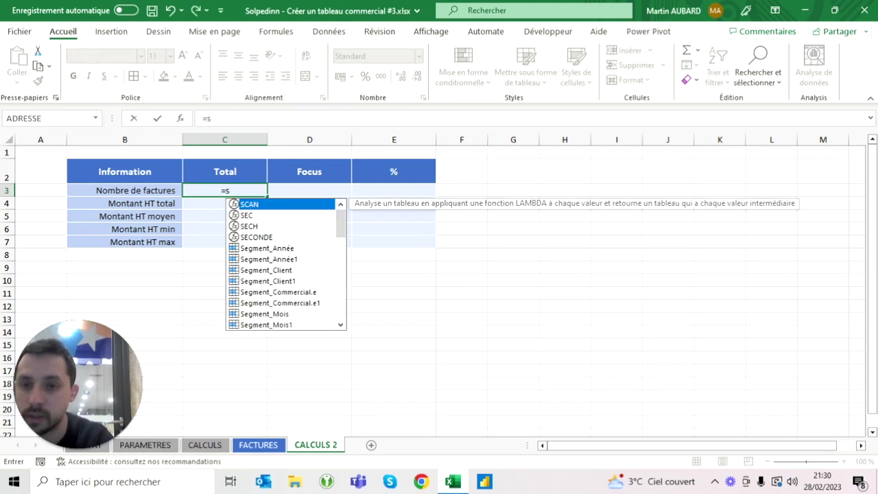
{"action": "key", "text": "BackSpace"}
{"action": "type", "text": "nbvc"}
{"action": "key", "text": "BackSpace"}
{"action": "key", "text": "BackSpace"}
{"action": "type", "text": "v"}
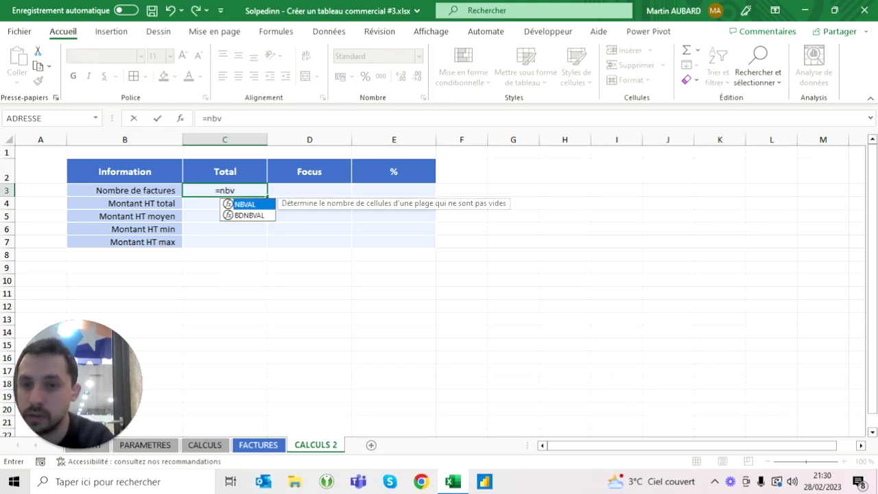
{"action": "type", "text": "al("}
{"action": "left_click", "coordinate": [258, 444]}
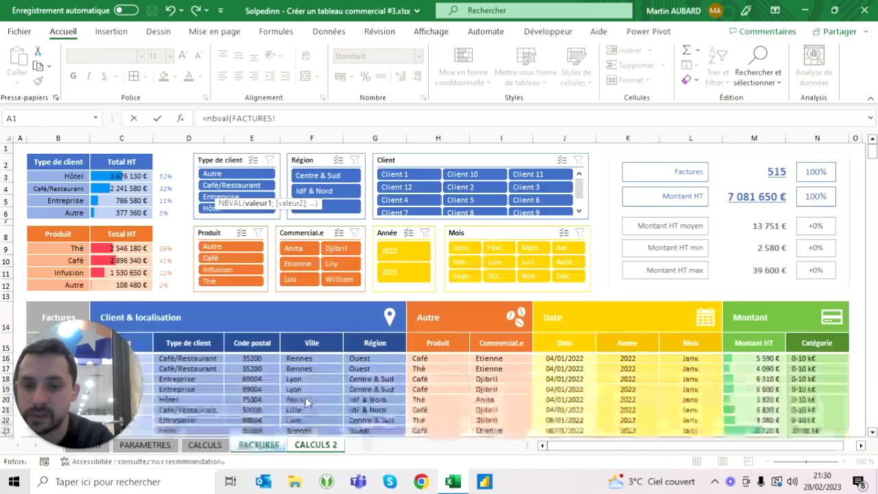
{"action": "left_click", "coordinate": [691, 317]}
{"action": "left_click", "coordinate": [691, 342]}
{"action": "key", "text": "Right"}
{"action": "key", "text": "Down"}
{"action": "key", "text": "ctrl+shift+Down"}
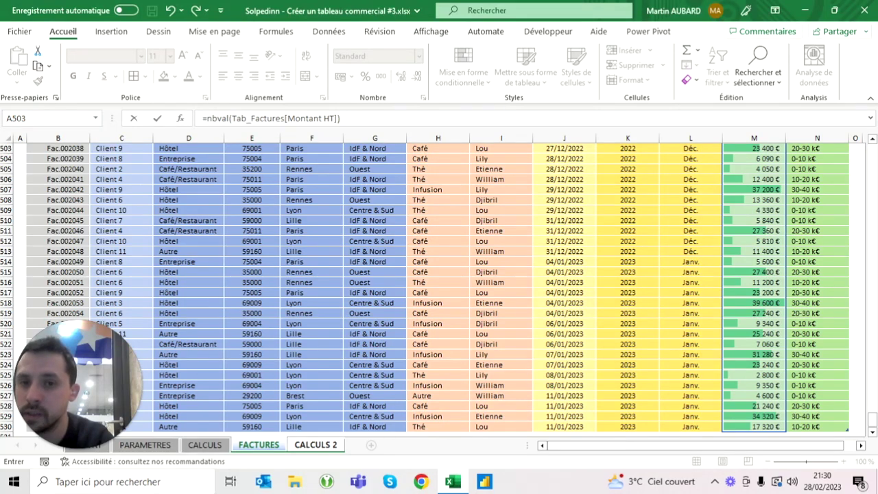
{"action": "key", "text": "Return"}
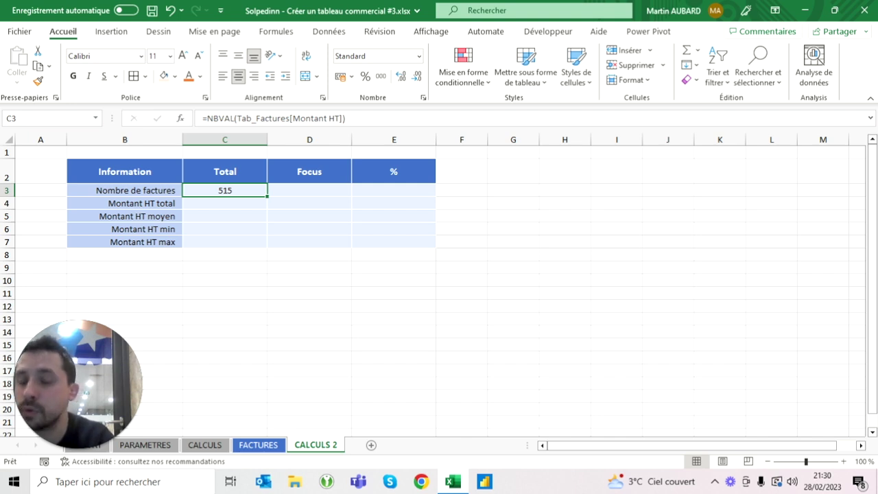
Fill the C3 formula down to C7, changing C4 to SOMME and C5 to MOYENNE
{"action": "left_click_drag", "start_coordinate": [268, 196], "coordinate": [268, 247]}
{"action": "left_click", "coordinate": [225, 203]}
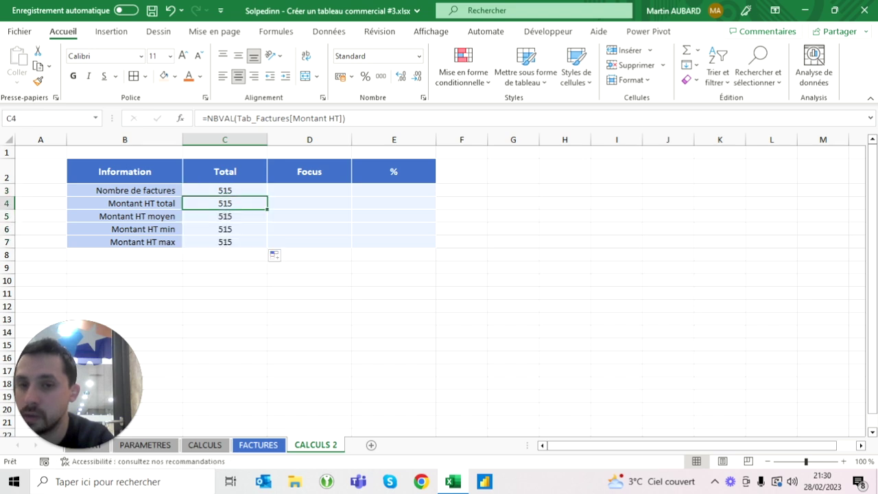
{"action": "left_click", "coordinate": [235, 118]}
{"action": "key", "text": "BackSpace"}
{"action": "key", "text": "BackSpace"}
{"action": "key", "text": "BackSpace"}
{"action": "key", "text": "BackSpace"}
{"action": "key", "text": "BackSpace"}
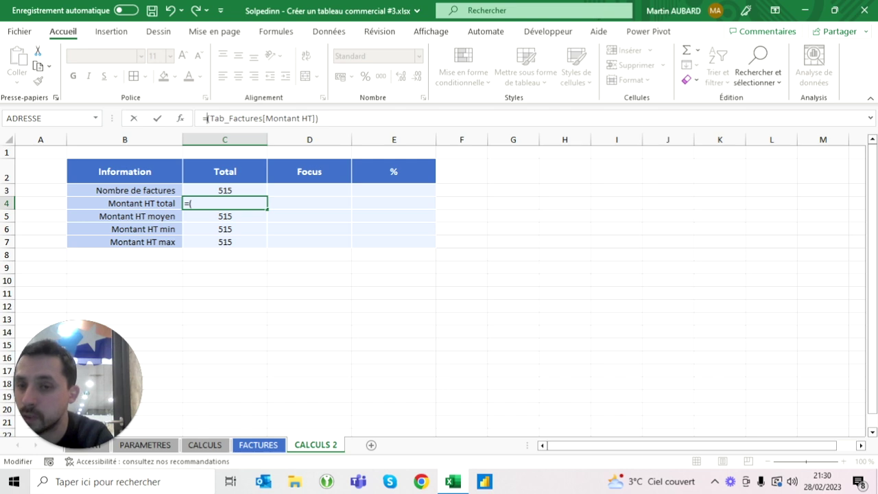
{"action": "type", "text": "somme"}
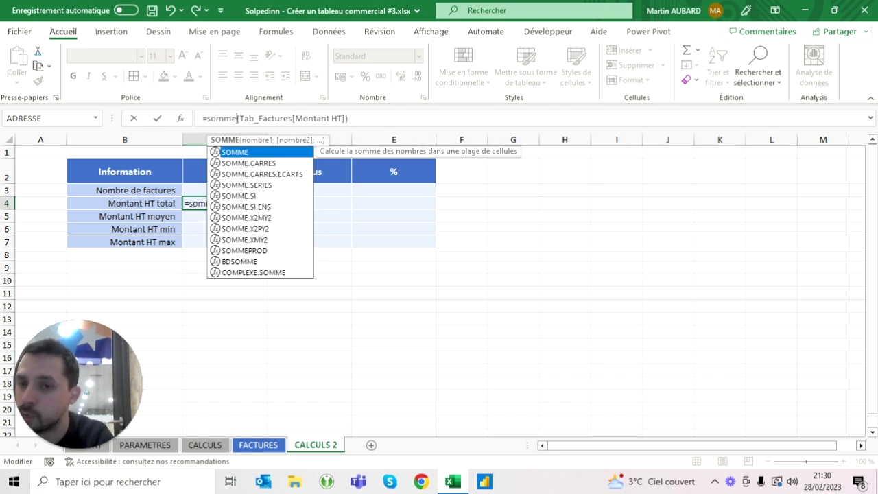
{"action": "key", "text": "Tab"}
{"action": "key", "text": "Return"}
{"action": "left_click", "coordinate": [231, 118]}
{"action": "key", "text": "BackSpace"}
{"action": "key", "text": "BackSpace"}
{"action": "key", "text": "BackSpace"}
{"action": "key", "text": "BackSpace"}
{"action": "key", "text": "BackSpace"}
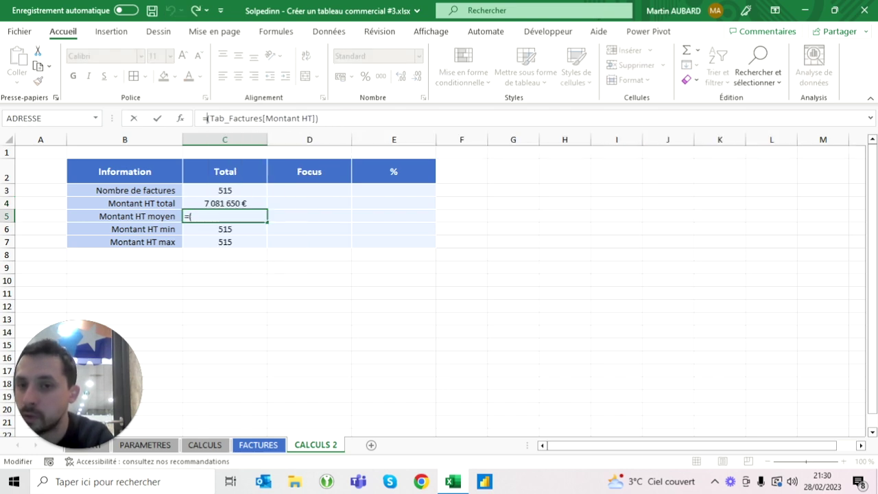
{"action": "type", "text": "moyenne"}
{"action": "key", "text": "Return"}
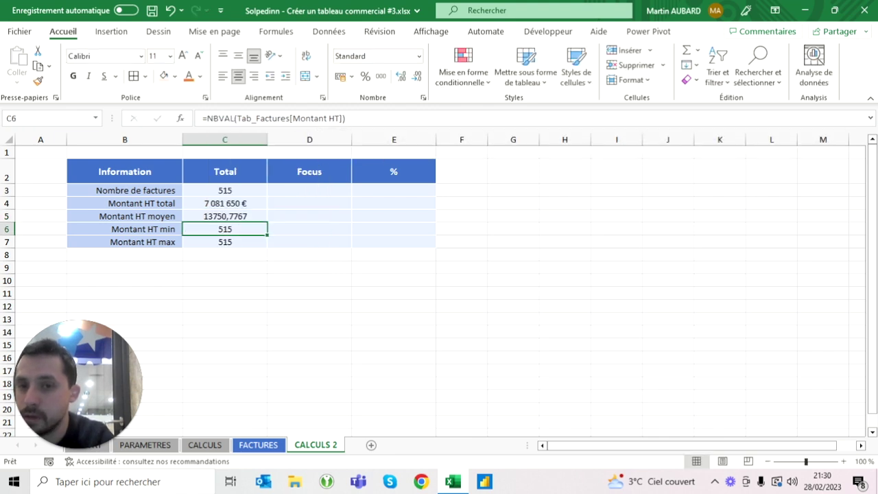
Change the C6 formula to MIN and the C7 formula to MAX
{"action": "left_click", "coordinate": [230, 118]}
{"action": "key", "text": "BackSpace"}
{"action": "key", "text": "BackSpace"}
{"action": "key", "text": "BackSpace"}
{"action": "key", "text": "BackSpace"}
{"action": "type", "text": "min"}
{"action": "key", "text": "Return"}
{"action": "left_click", "coordinate": [232, 118]}
{"action": "key", "text": "BackSpace"}
{"action": "key", "text": "BackSpace"}
{"action": "key", "text": "BackSpace"}
{"action": "key", "text": "BackSpace"}
{"action": "type", "text": "max"}
{"action": "key", "text": "Return"}
Check the results in C3:C7: 515 invoices, 7 081 650 €, average, min 2580, max 39600
{"action": "left_click", "coordinate": [225, 242]}
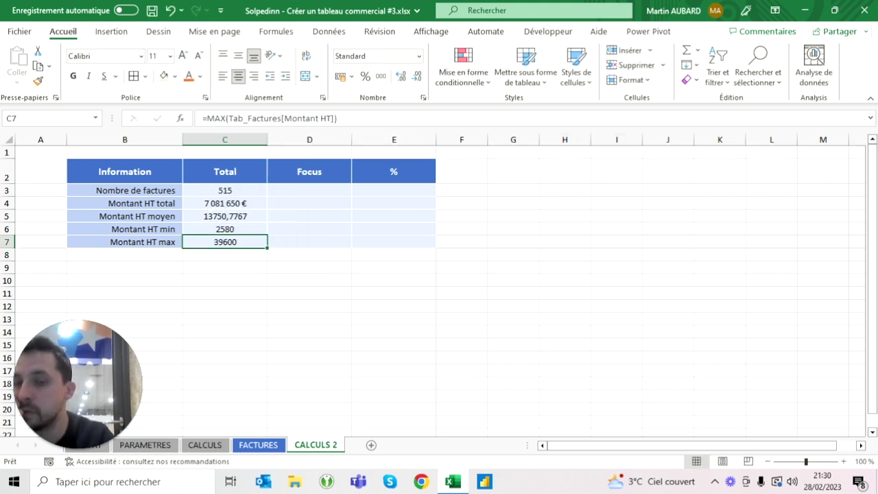
{"action": "key", "text": "Up"}
{"action": "key", "text": "Up"}
{"action": "key", "text": "Up"}
{"action": "key", "text": "Up"}
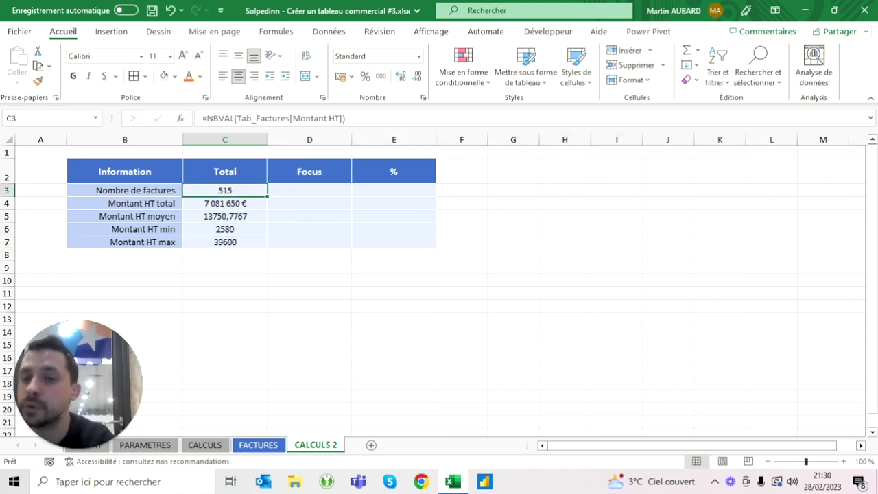
{"action": "left_click", "coordinate": [225, 203]}
{"action": "left_click", "coordinate": [225, 216]}
{"action": "left_click", "coordinate": [225, 229]}
{"action": "left_click", "coordinate": [225, 241]}
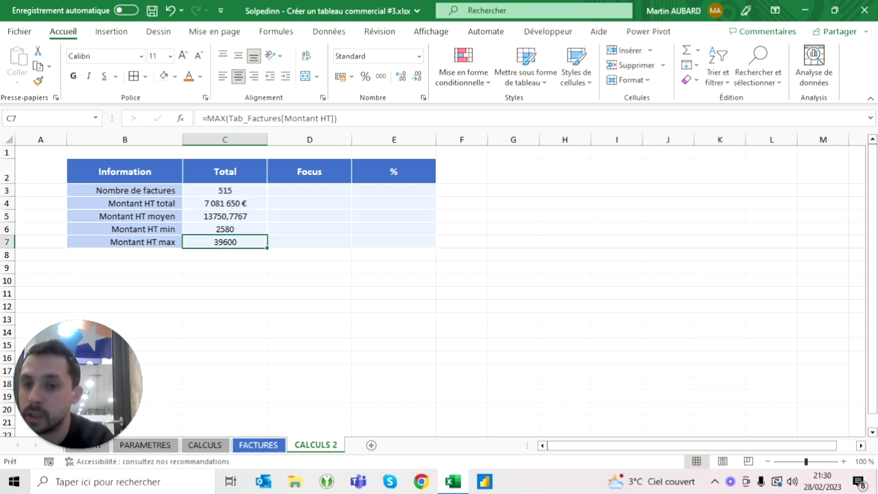
{"action": "left_click", "coordinate": [225, 190]}
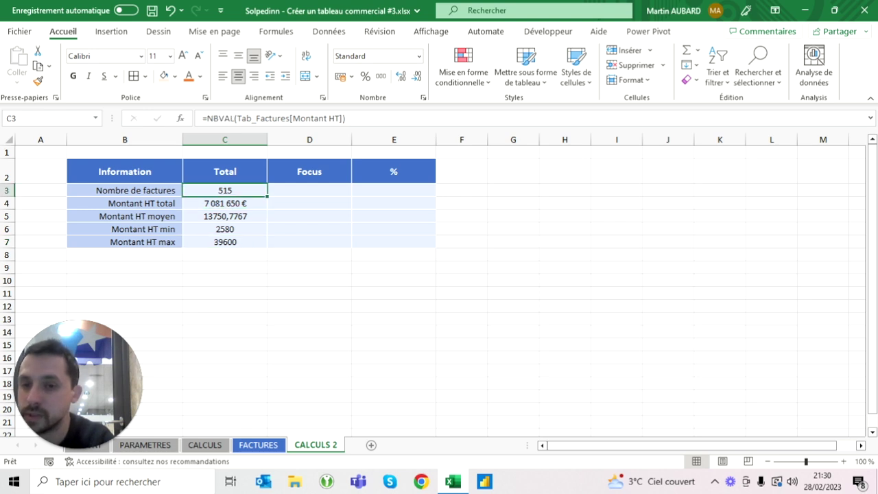
Format C4:C7 as Monétaire euros with no decimals, right-aligned with an indent
{"action": "left_click_drag", "start_coordinate": [225, 203], "coordinate": [225, 242]}
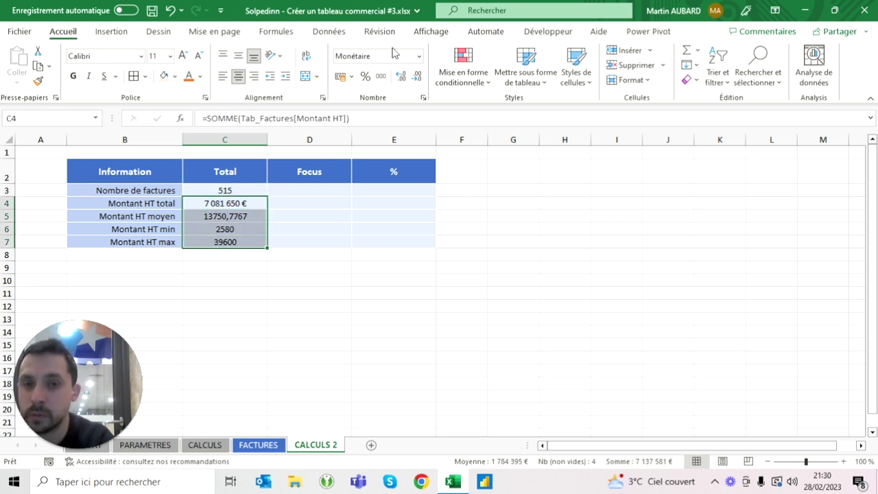
{"action": "left_click", "coordinate": [418, 56]}
{"action": "left_click", "coordinate": [388, 145]}
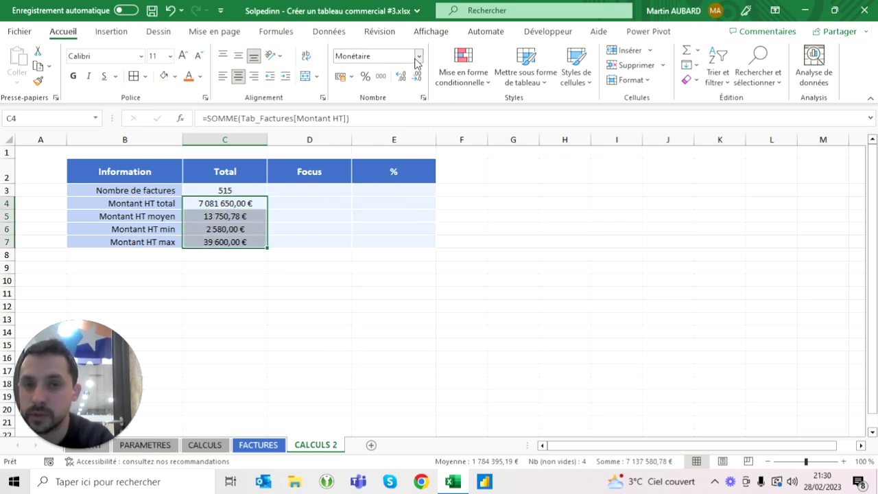
{"action": "left_click", "coordinate": [416, 77]}
{"action": "left_click", "coordinate": [416, 76]}
{"action": "left_click", "coordinate": [253, 77]}
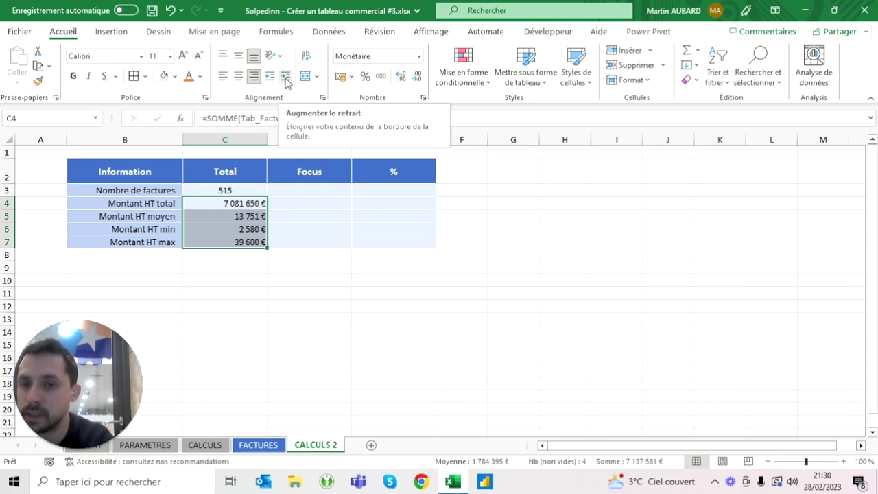
{"action": "left_click", "coordinate": [286, 76]}
Move to D3, start and cancel a formula there, then return to the FACTURES sheet
{"action": "key", "text": "Right"}
{"action": "key", "text": "Left"}
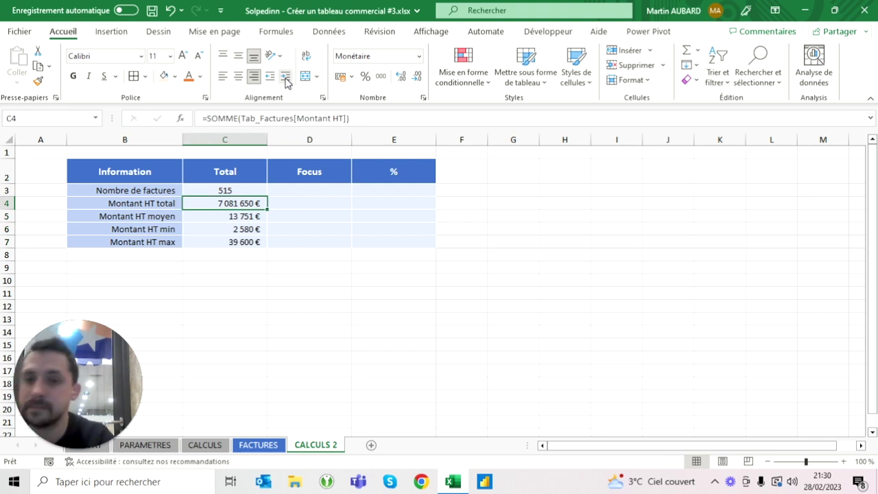
{"action": "key", "text": "Up"}
{"action": "key", "text": "Right"}
{"action": "key", "text": "Left"}
{"action": "key", "text": "Right"}
{"action": "type", "text": "="}
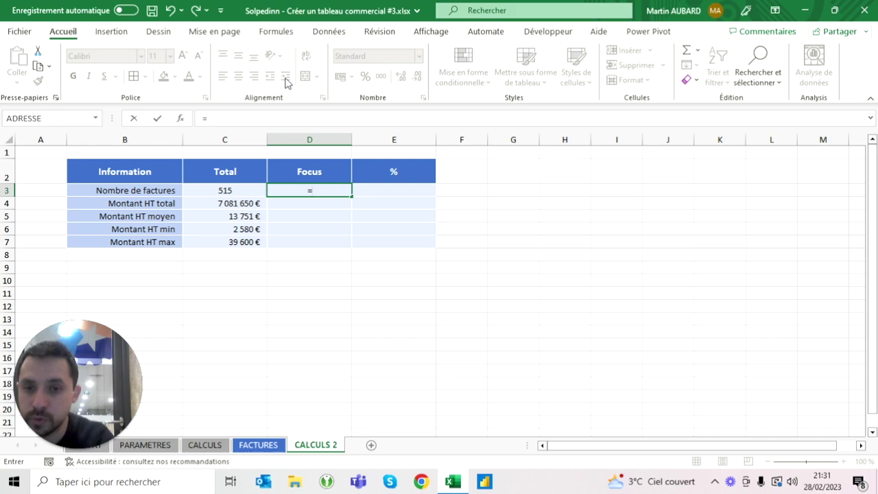
{"action": "key", "text": "Escape"}
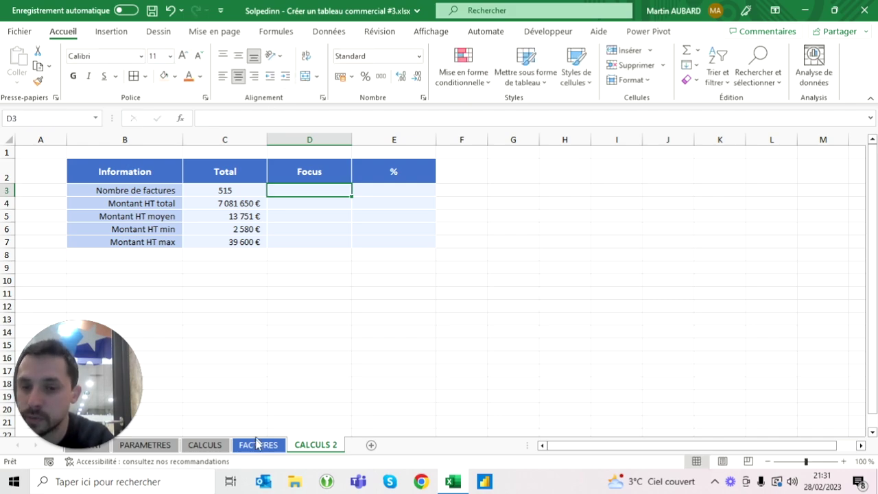
{"action": "left_click", "coordinate": [267, 445]}
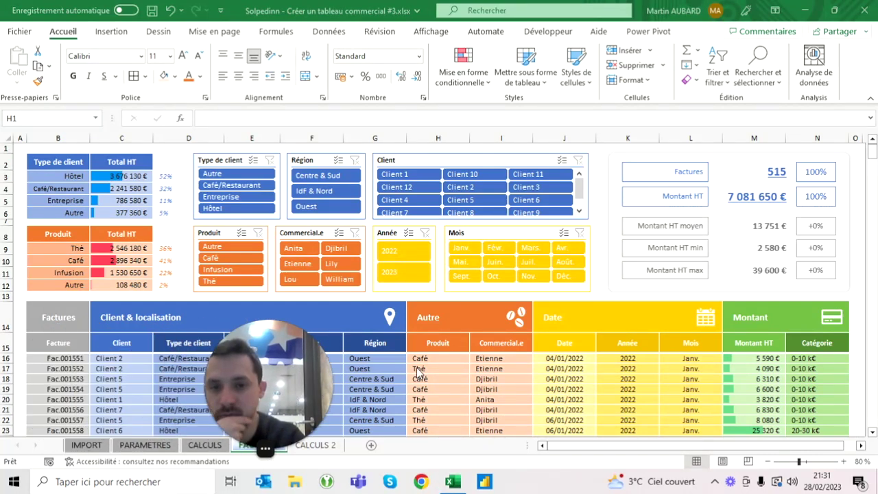
On the IMPORT sheet, select the Montant HT column values
{"action": "left_click", "coordinate": [88, 444]}
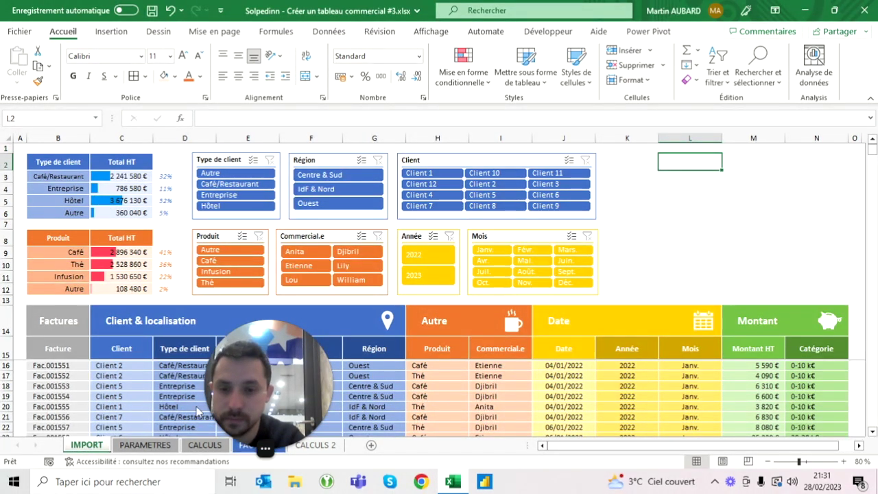
{"action": "mouse_move", "coordinate": [237, 457]}
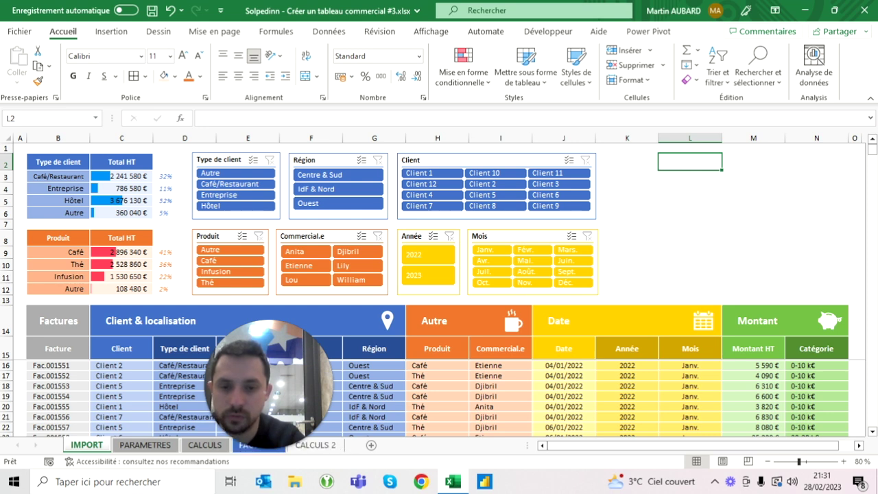
{"action": "left_click", "coordinate": [437, 349]}
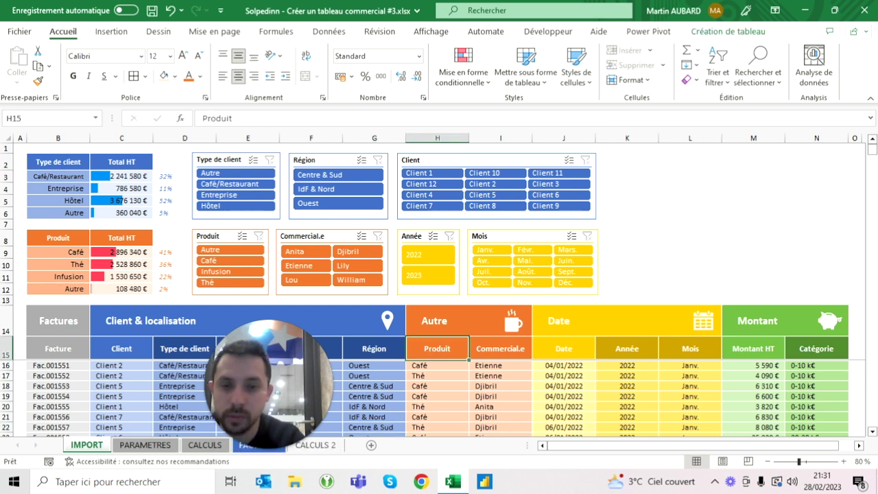
{"action": "left_click", "coordinate": [753, 365]}
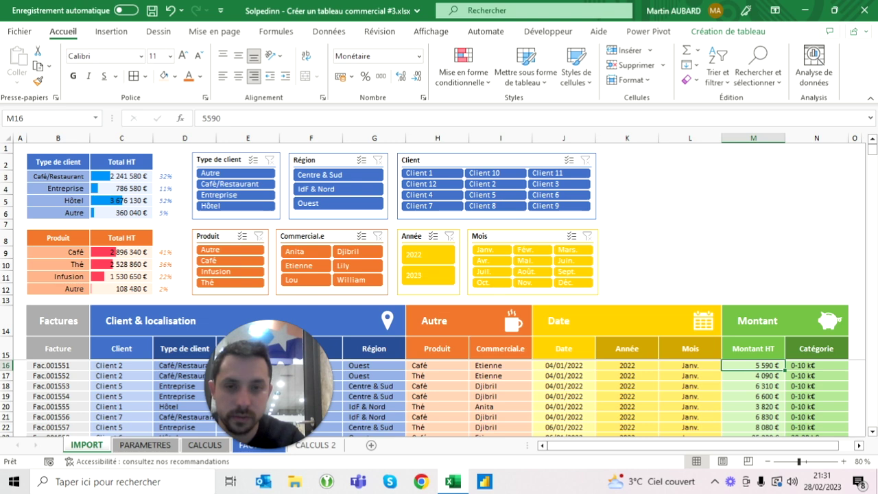
{"action": "key", "text": "ctrl+shift+Down"}
Enter a trial =SOMME over the Montant HT column in M12 to reveal the table name Tableau5
{"action": "left_click", "coordinate": [754, 289]}
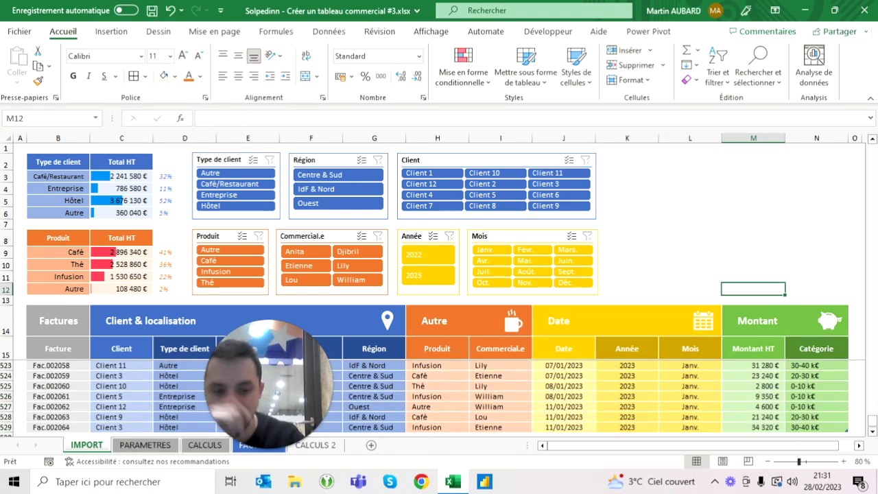
{"action": "type", "text": "=somme("}
{"action": "left_click", "coordinate": [754, 426]}
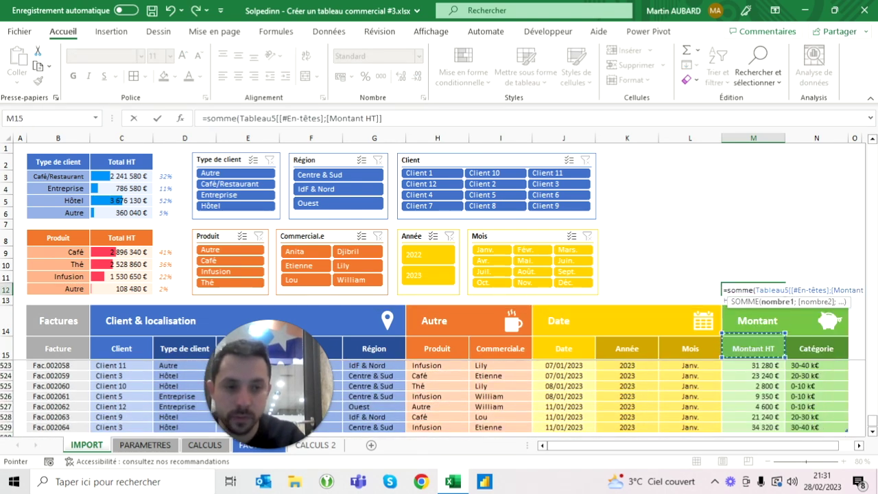
{"action": "key", "text": "ctrl+shift+Up"}
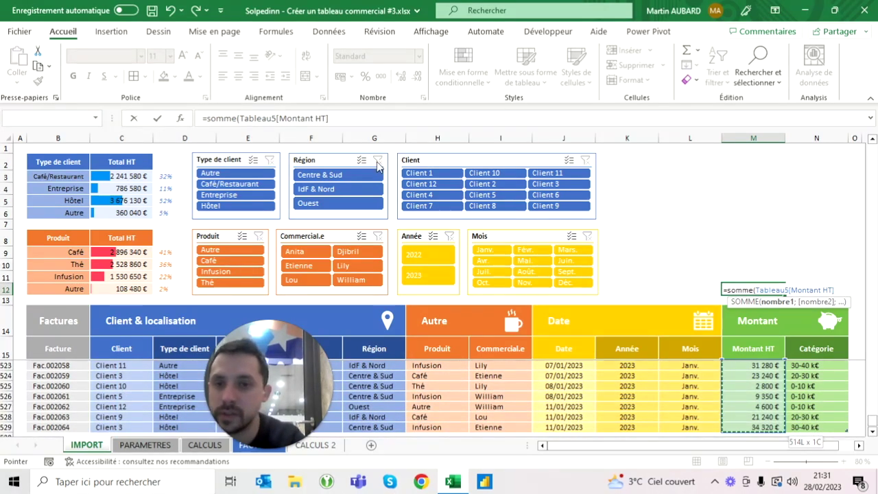
{"action": "key", "text": "Return"}
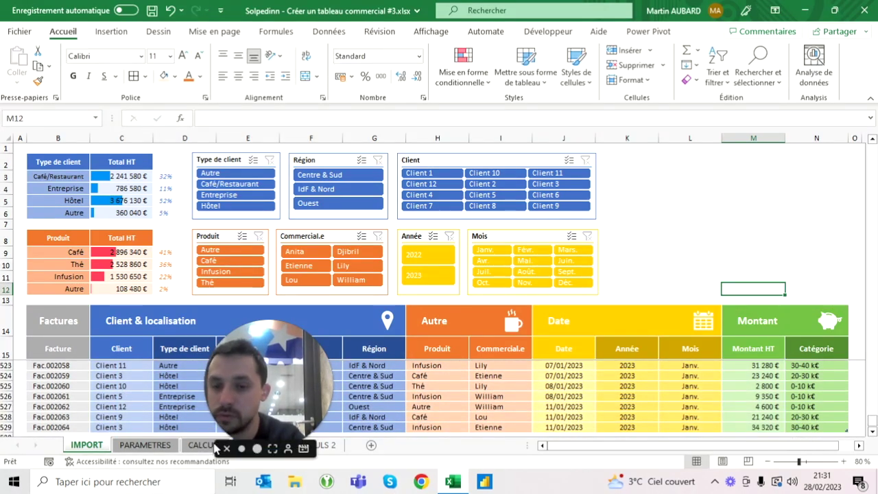
Go through the CALCULS sheet to CALCULS 2 and select the invoice count cell C3
{"action": "left_click", "coordinate": [205, 444]}
{"action": "mouse_move", "coordinate": [302, 429]}
{"action": "left_click_drag", "start_coordinate": [307, 420], "coordinate": [513, 423]}
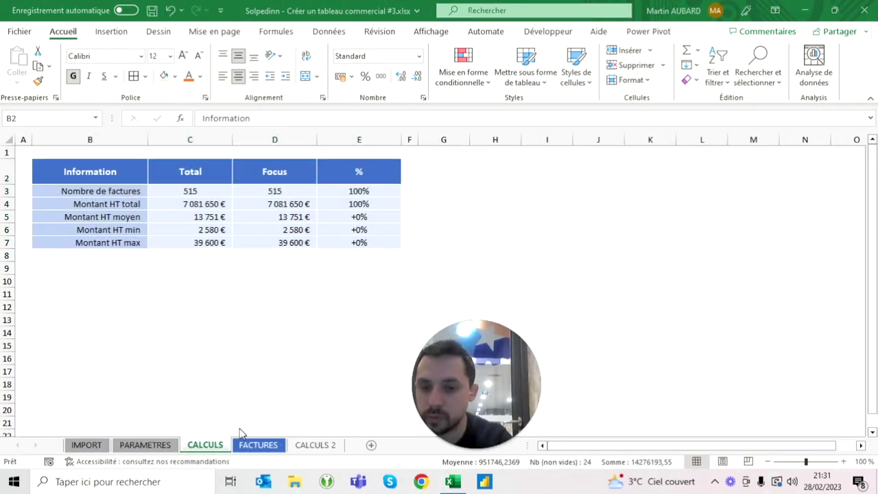
{"action": "left_click", "coordinate": [315, 445]}
{"action": "left_click", "coordinate": [224, 190]}
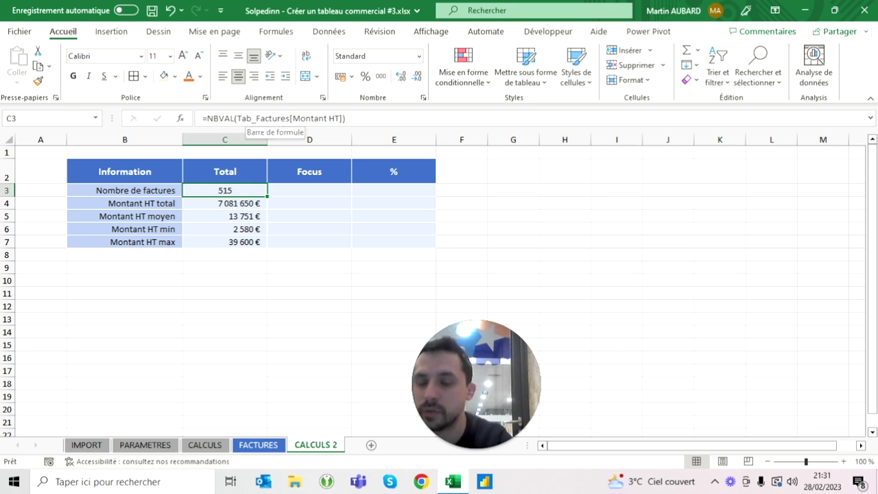
Select the C3:C7 formulas and begin entering Tab_Factures as the text to find in Replace
{"action": "key", "text": "shift+Down"}
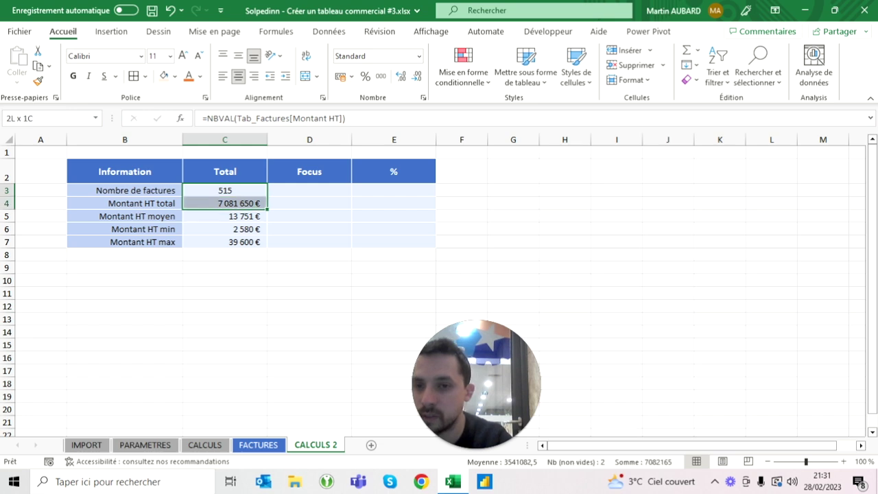
{"action": "key", "text": "shift+Down"}
{"action": "key", "text": "shift+Down"}
{"action": "key", "text": "shift+Down"}
{"action": "key", "text": "ctrl+h"}
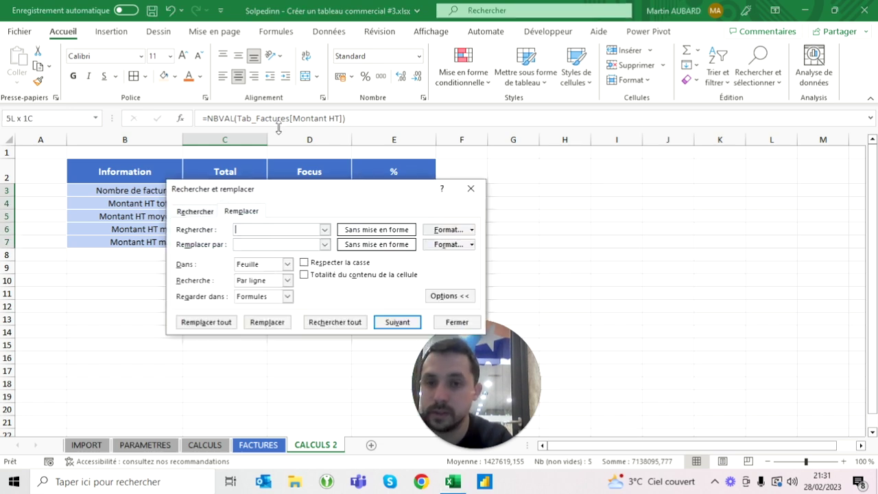
{"action": "type", "text": "Tab"}
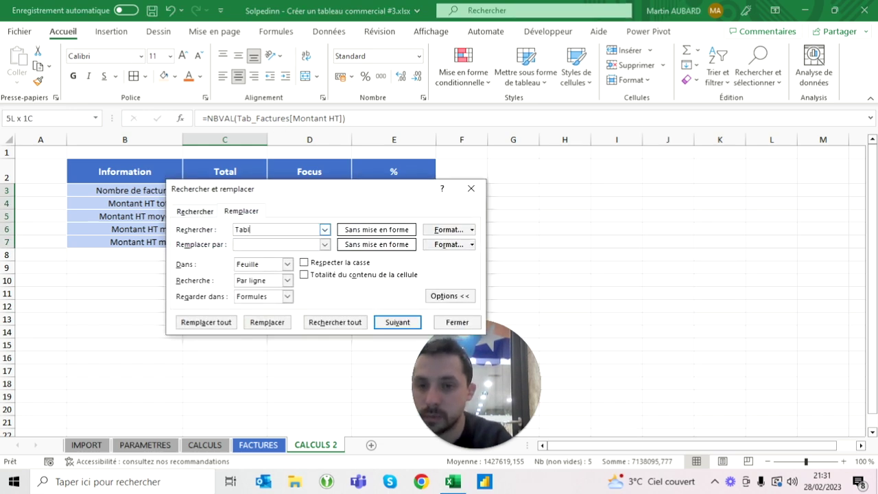
{"action": "type", "text": "ltures"}
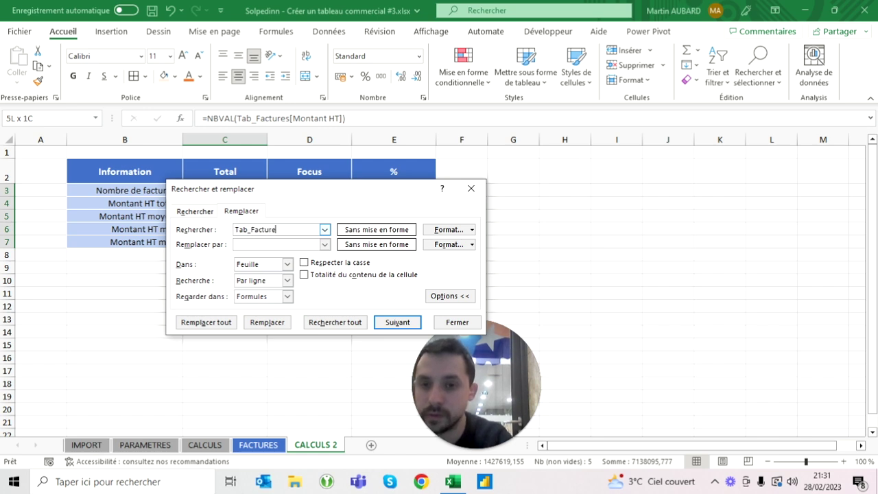
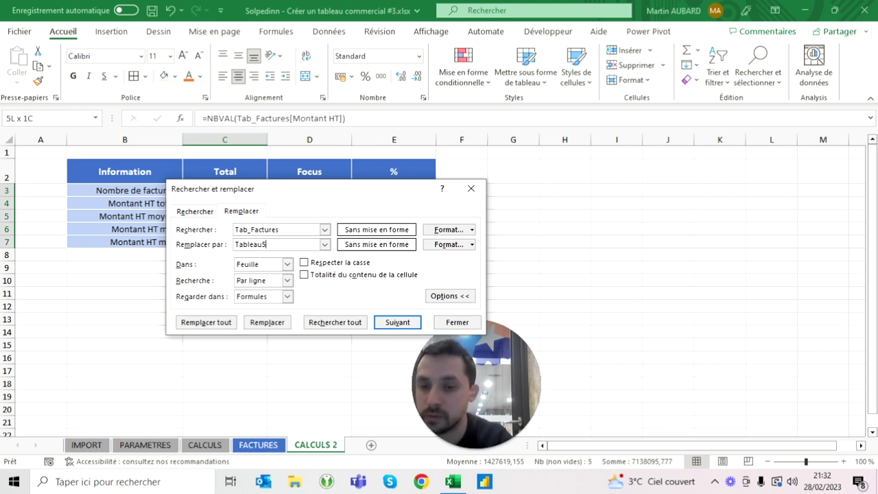
Replace all Tab_Factures references with Tableau5 in the Total formulas
{"action": "left_click", "coordinate": [206, 323]}
{"action": "key", "text": "Return"}
{"action": "key", "text": "Escape"}
{"action": "left_click", "coordinate": [206, 321]}
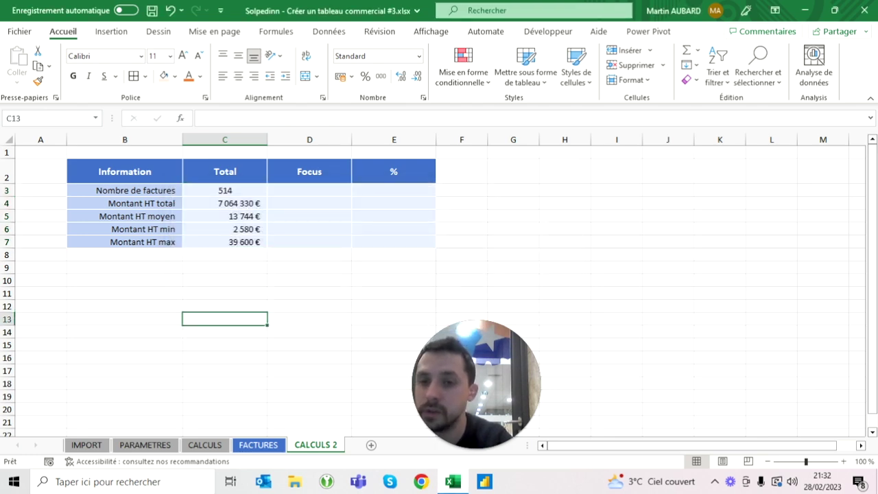
Review C3's formula to confirm it now references Tableau5
{"action": "left_click", "coordinate": [225, 190]}
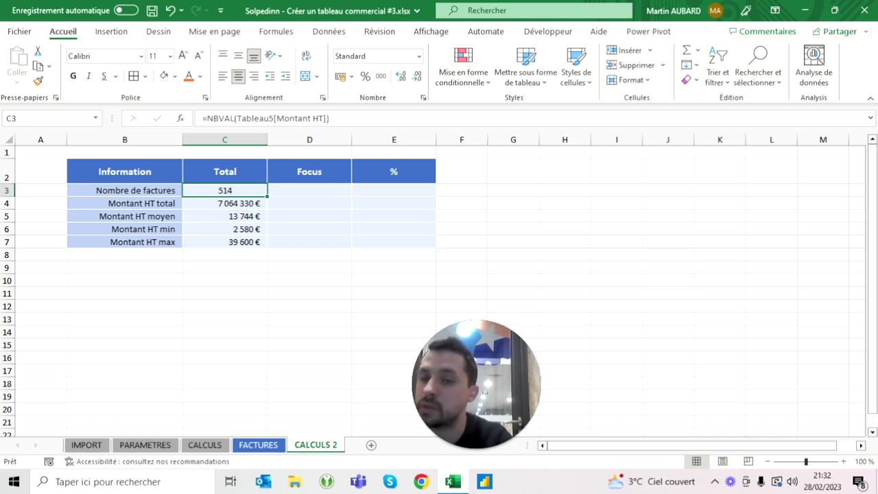
{"action": "key", "text": "Right"}
{"action": "key", "text": "Left"}
{"action": "key", "text": "F2"}
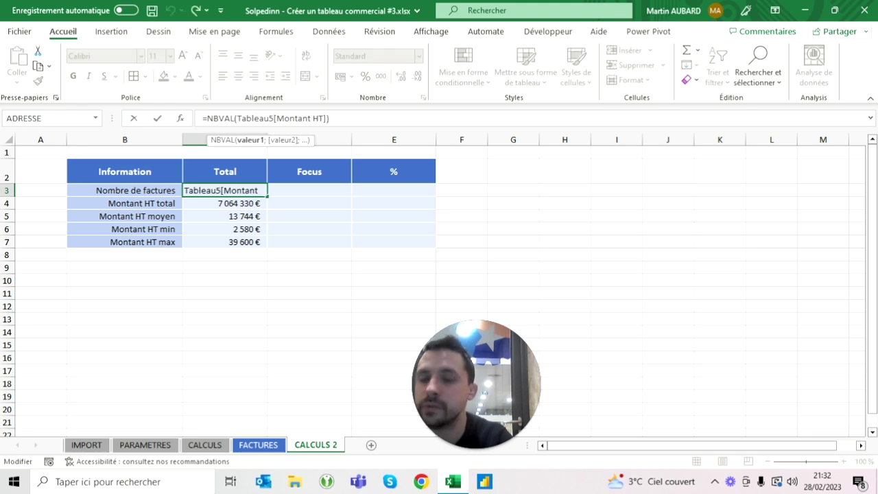
{"action": "key", "text": "Return"}
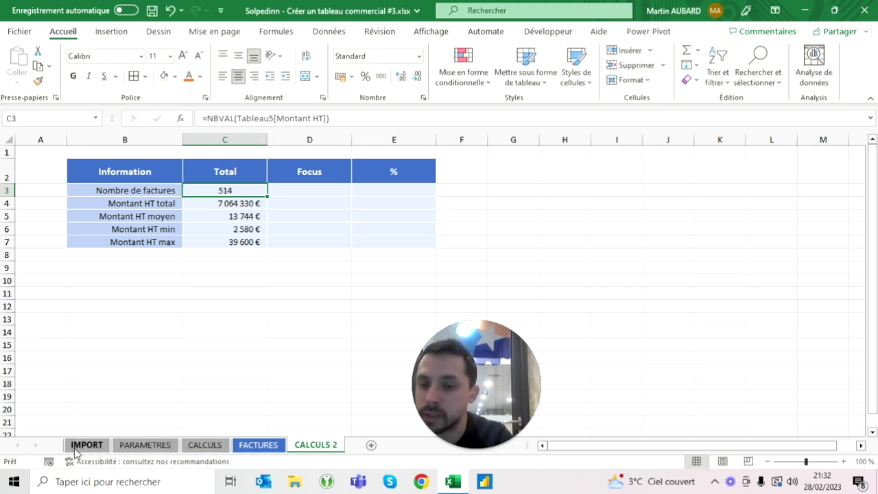
{"action": "left_click", "coordinate": [86, 446]}
{"action": "left_click", "coordinate": [122, 375]}
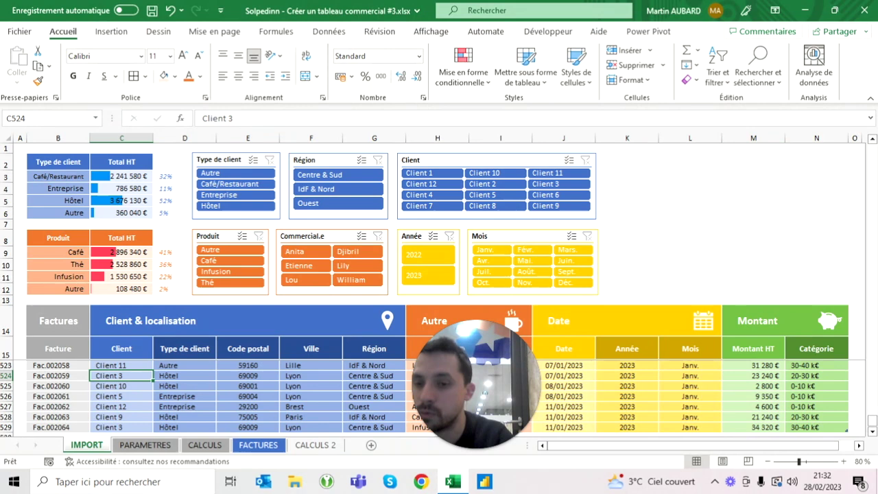
{"action": "left_click", "coordinate": [728, 31]}
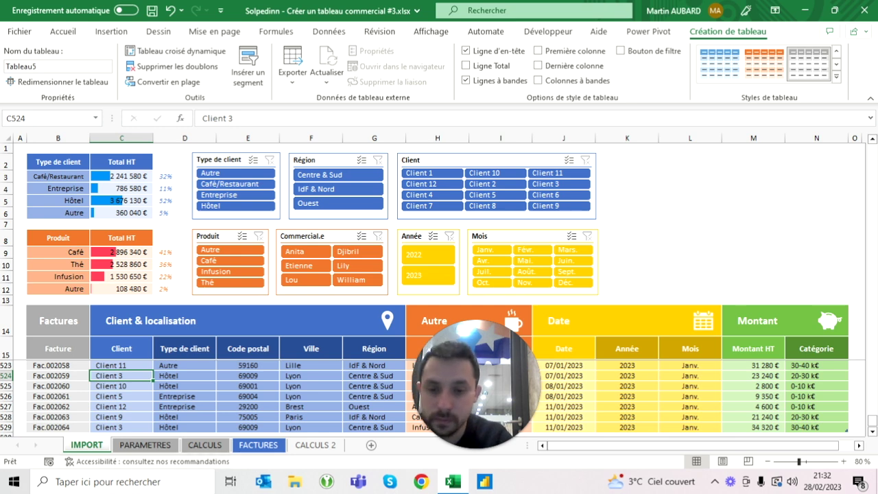
{"action": "left_click", "coordinate": [319, 446]}
{"action": "left_click", "coordinate": [310, 190]}
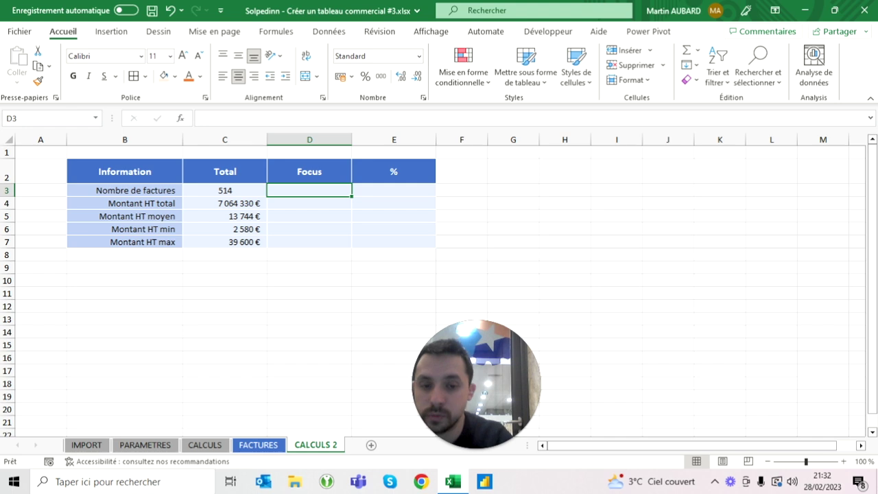
Enter =AGREGAT(3;3;Tableau5[Montant HT]) in D3 to count visible invoices, giving 514
{"action": "type", "text": "=agre"}
{"action": "key", "text": "Tab"}
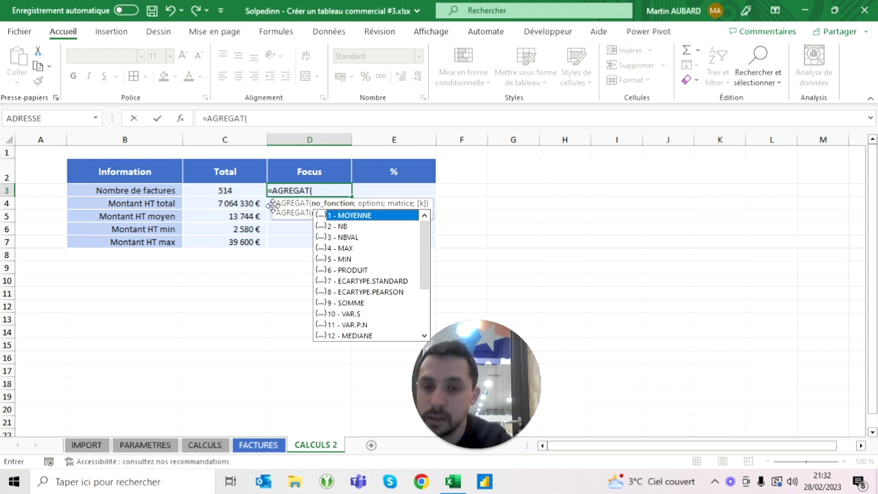
{"action": "double_click", "coordinate": [348, 238]}
{"action": "type", "text": ";"}
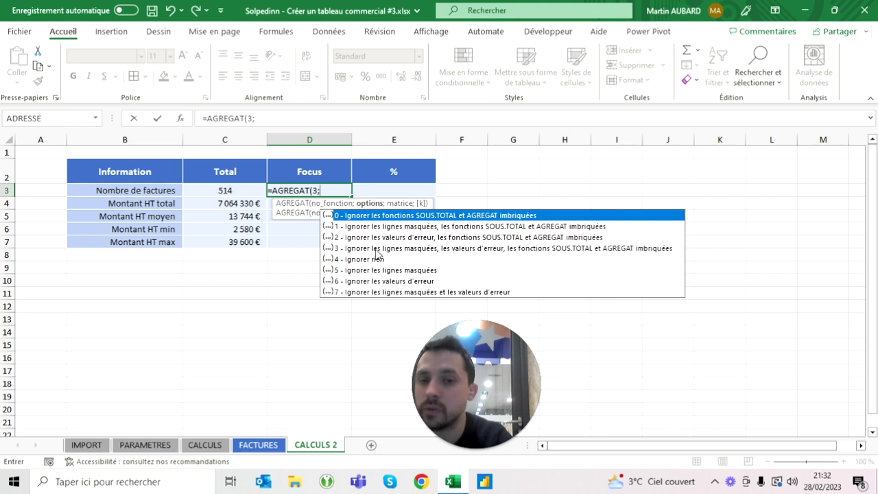
{"action": "type", "text": "3;"}
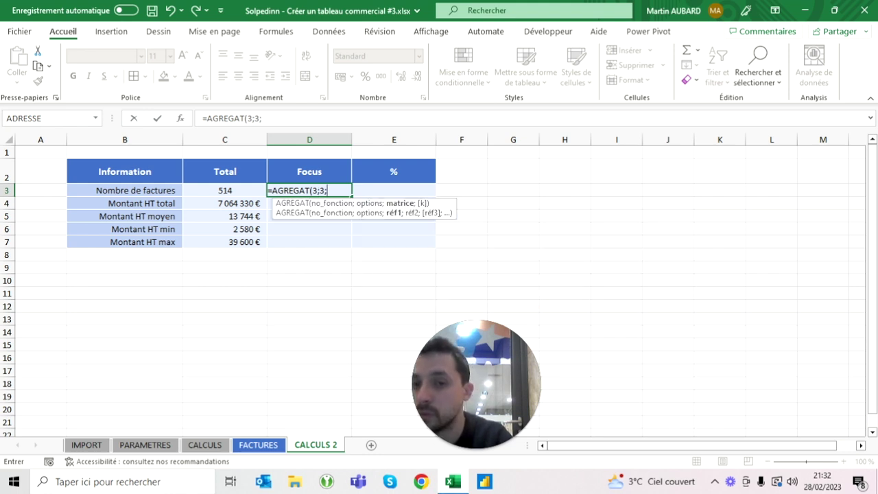
{"action": "key", "text": "BackSpace"}
{"action": "key", "text": "BackSpace"}
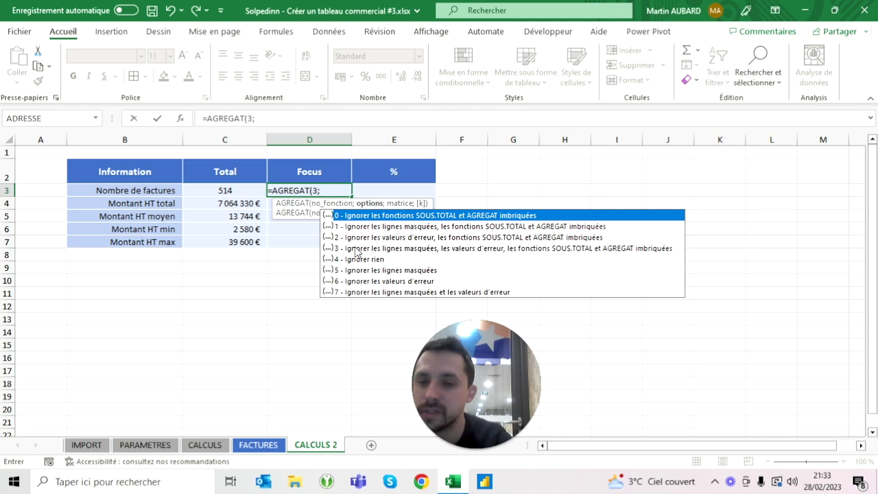
{"action": "double_click", "coordinate": [356, 248]}
{"action": "type", "text": ";"}
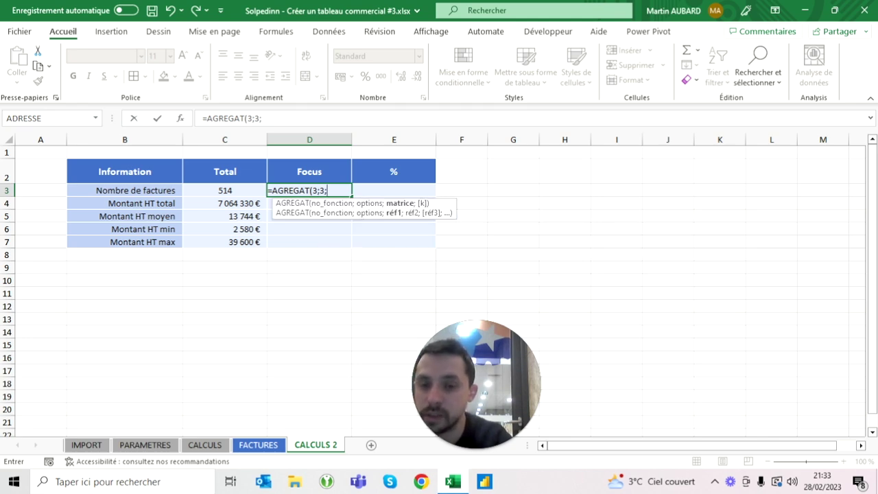
{"action": "left_click", "coordinate": [86, 445]}
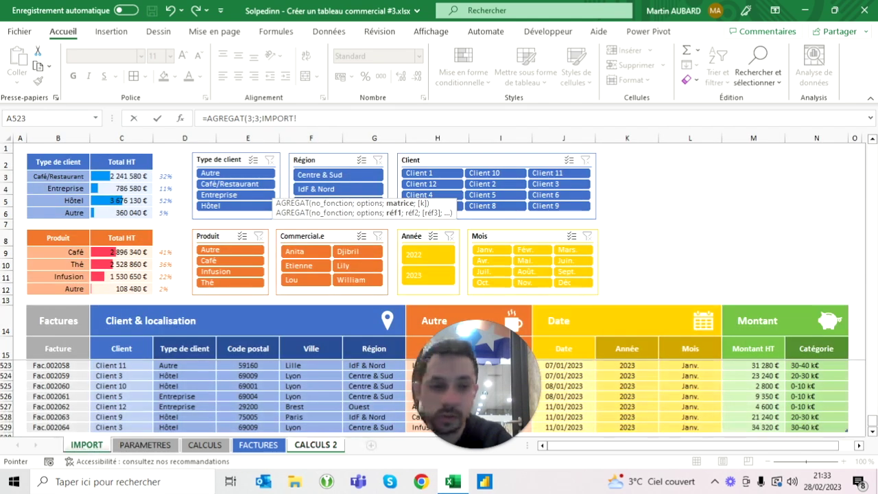
{"action": "left_click", "coordinate": [753, 341]}
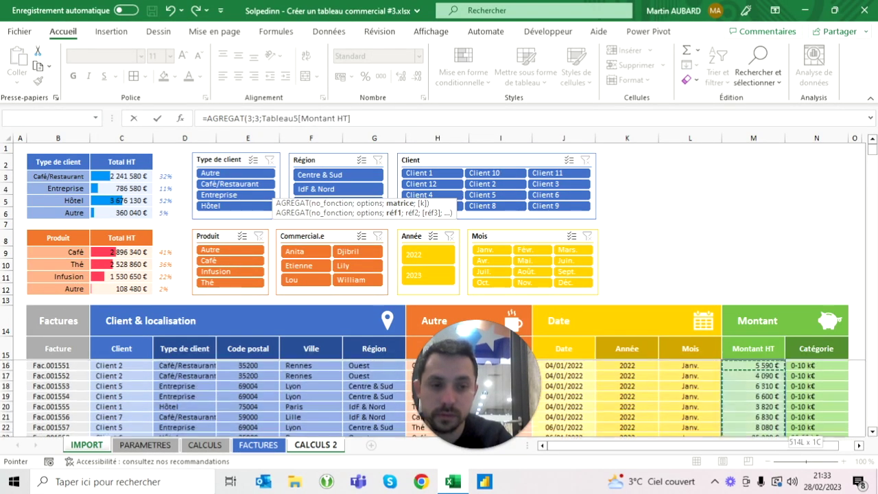
{"action": "key", "text": "Return"}
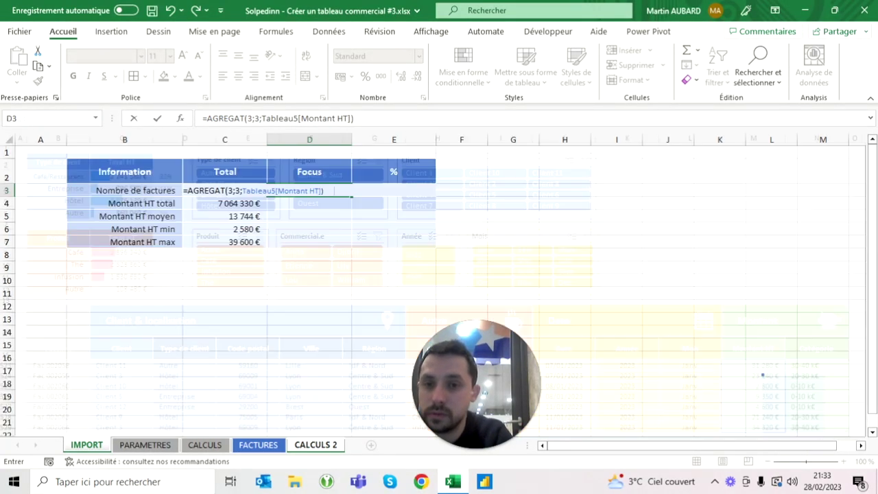
{"action": "left_click", "coordinate": [309, 190]}
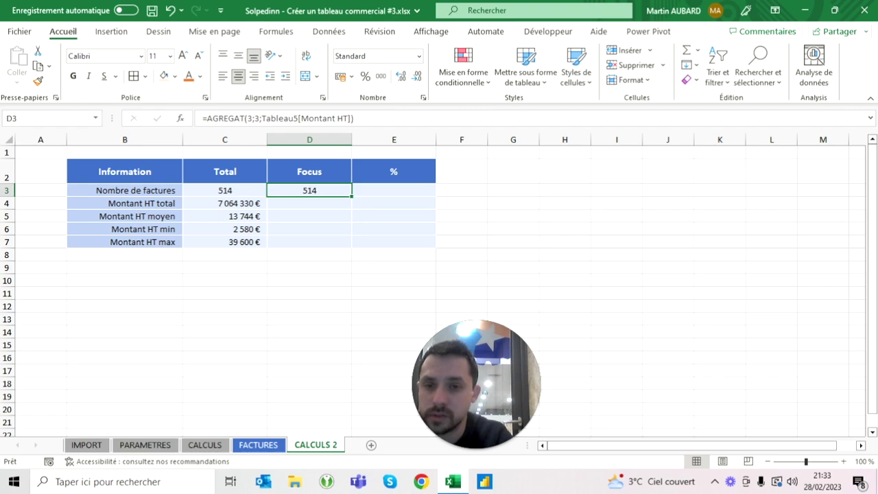
Browse the IMPORT invoice table and FACTURES dashboard, then return to CALCULS 2
{"action": "left_click", "coordinate": [87, 445]}
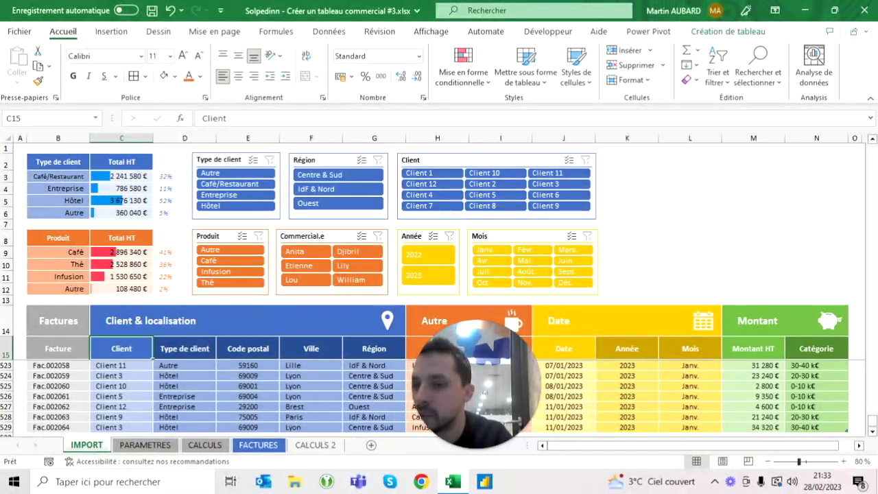
{"action": "key", "text": "Left"}
{"action": "key", "text": "Right"}
{"action": "key", "text": "Down"}
{"action": "left_click", "coordinate": [58, 365]}
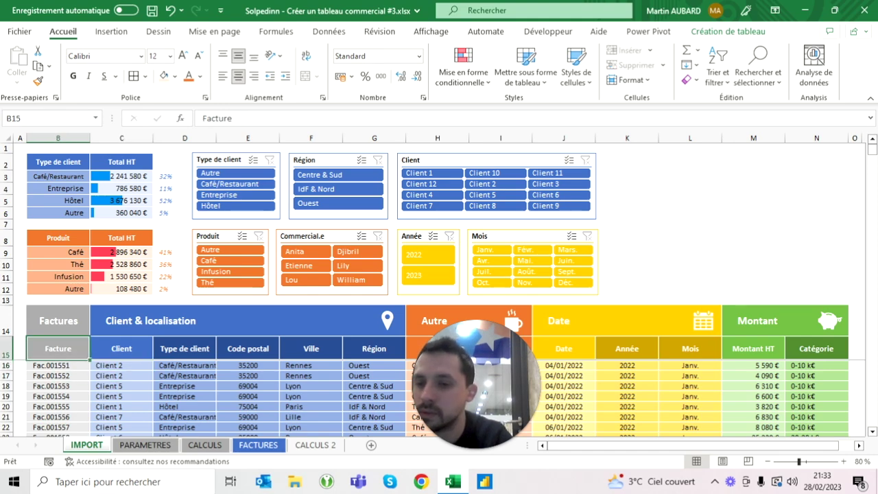
{"action": "left_click", "coordinate": [268, 447]}
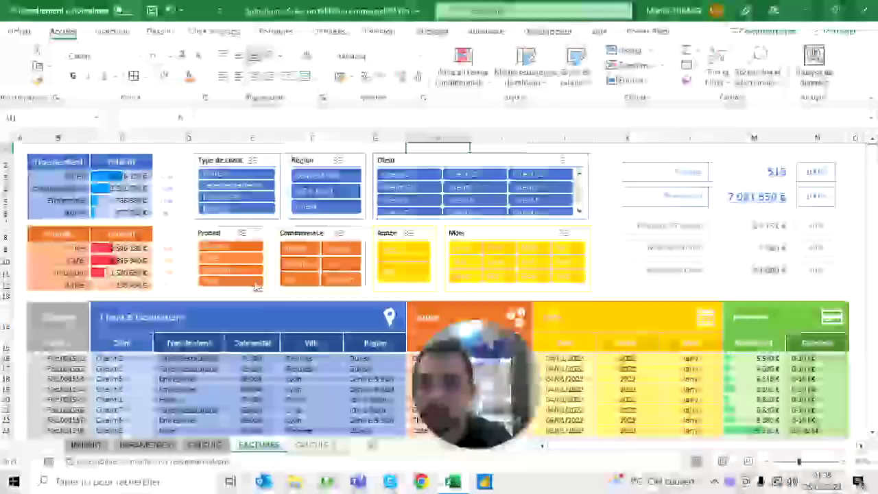
{"action": "left_click", "coordinate": [86, 446]}
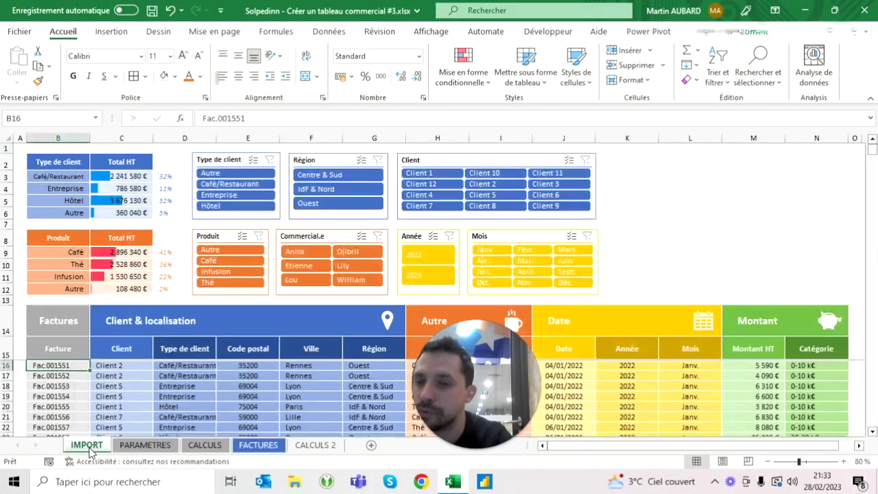
{"action": "left_click", "coordinate": [321, 446]}
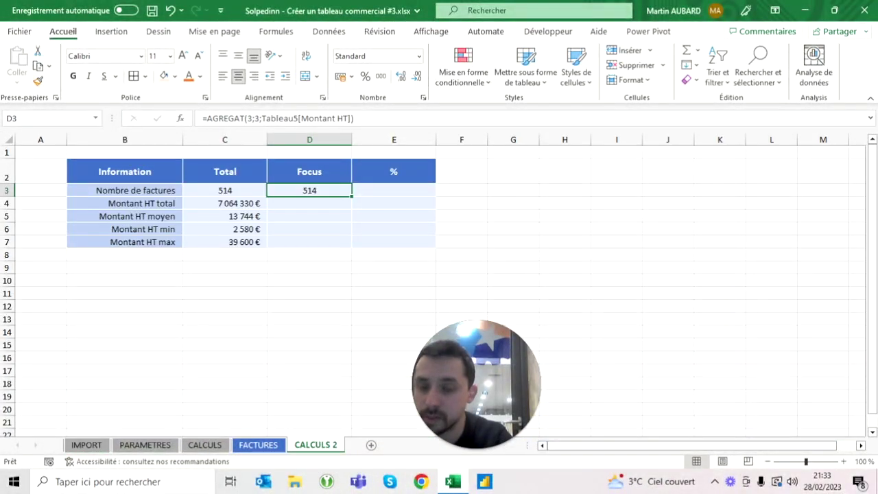
Copy D3's AGREGAT formula down to D7 and make D4 the Montant HT total
{"action": "left_click_drag", "start_coordinate": [351, 196], "coordinate": [352, 245]}
{"action": "left_click", "coordinate": [310, 203]}
{"action": "double_click", "coordinate": [309, 203]}
{"action": "key", "text": "BackSpace"}
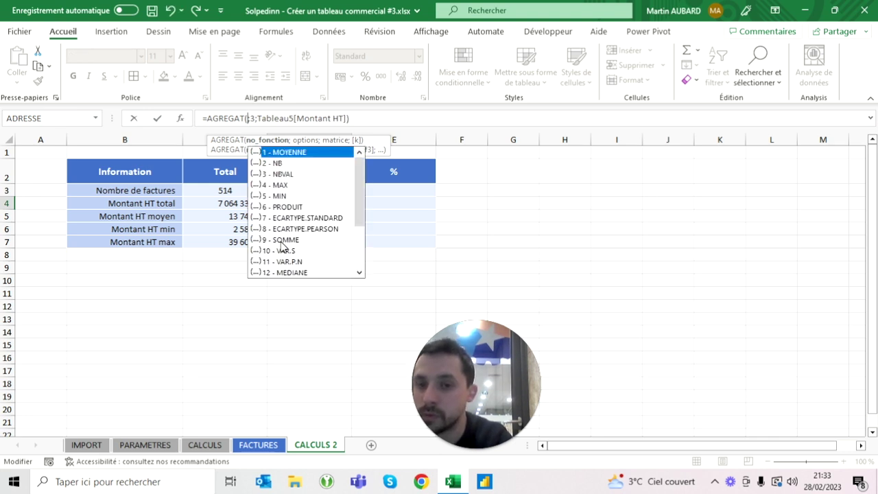
{"action": "type", "text": "3"}
{"action": "key", "text": "Return"}
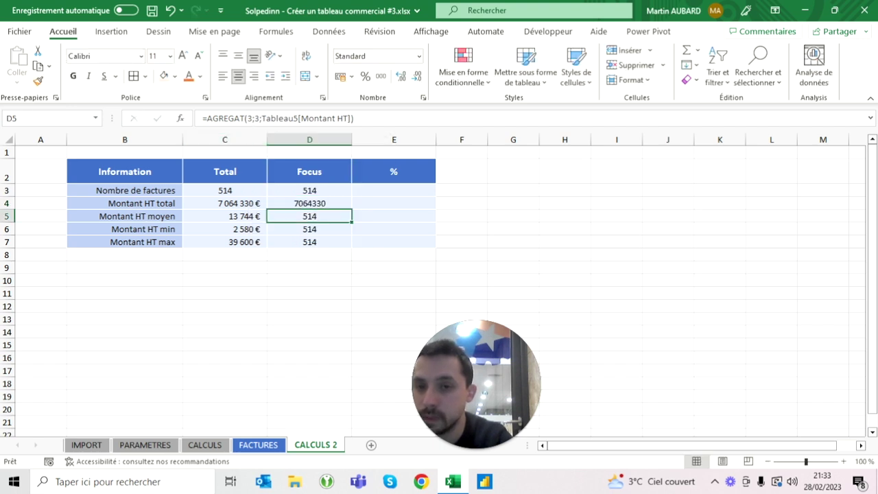
Change D5, D6 and D7 to the average, minimum and maximum of Montant HT
{"action": "left_click", "coordinate": [247, 118]}
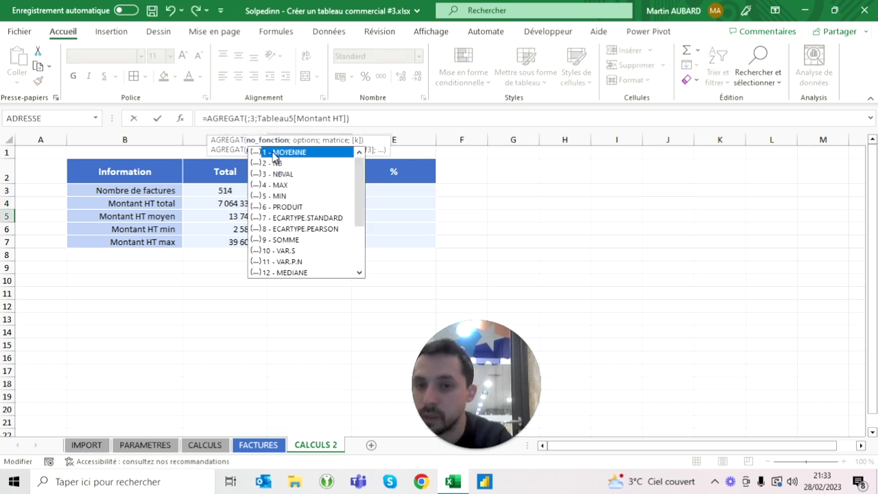
{"action": "type", "text": "1"}
{"action": "key", "text": "Return"}
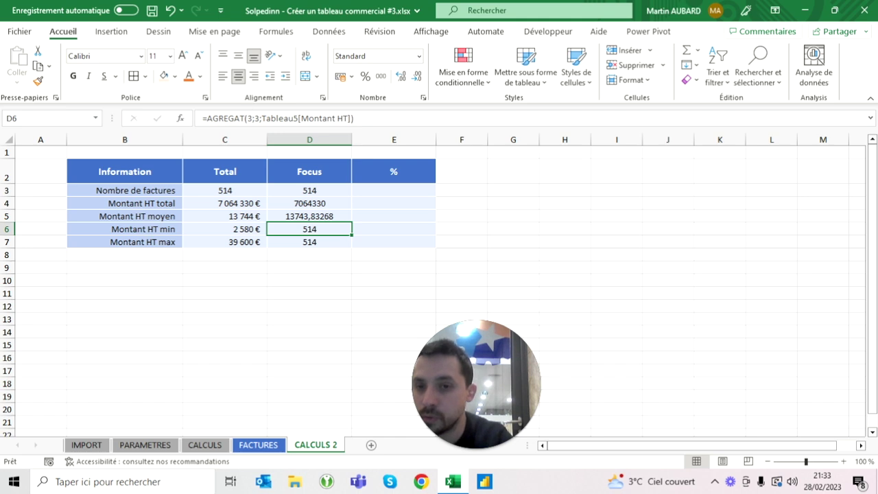
{"action": "left_click", "coordinate": [214, 118]}
{"action": "key", "text": "BackSpace"}
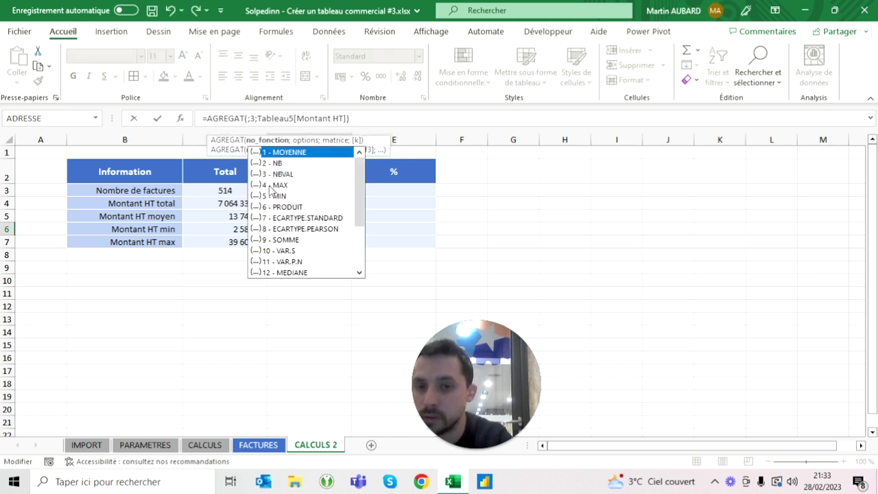
{"action": "double_click", "coordinate": [276, 195]}
{"action": "key", "text": "Return"}
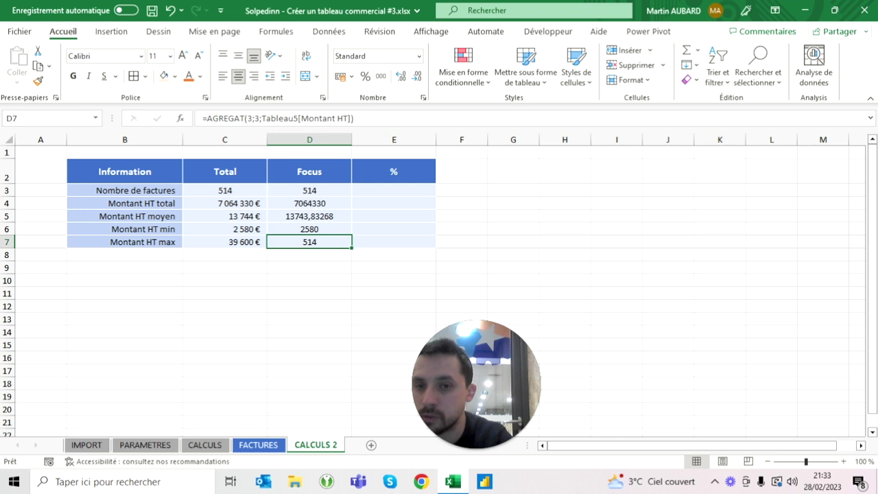
{"action": "type", "text": "4"}
{"action": "key", "text": "Return"}
Format the D4:D7 amounts as right-aligned euro currency
{"action": "key", "text": "Up"}
{"action": "key", "text": "Up"}
{"action": "key", "text": "Up"}
{"action": "key", "text": "shift+Down"}
{"action": "key", "text": "shift+Down"}
{"action": "key", "text": "shift+Down"}
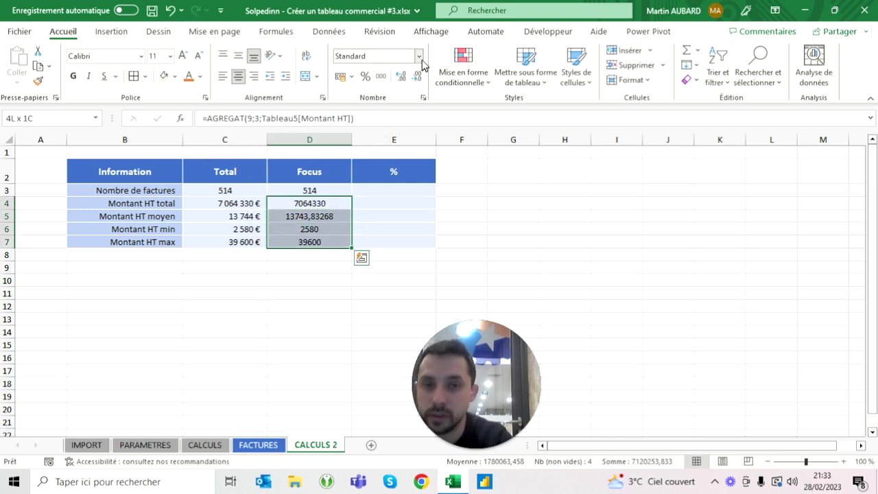
{"action": "left_click", "coordinate": [418, 56]}
{"action": "left_click", "coordinate": [401, 142]}
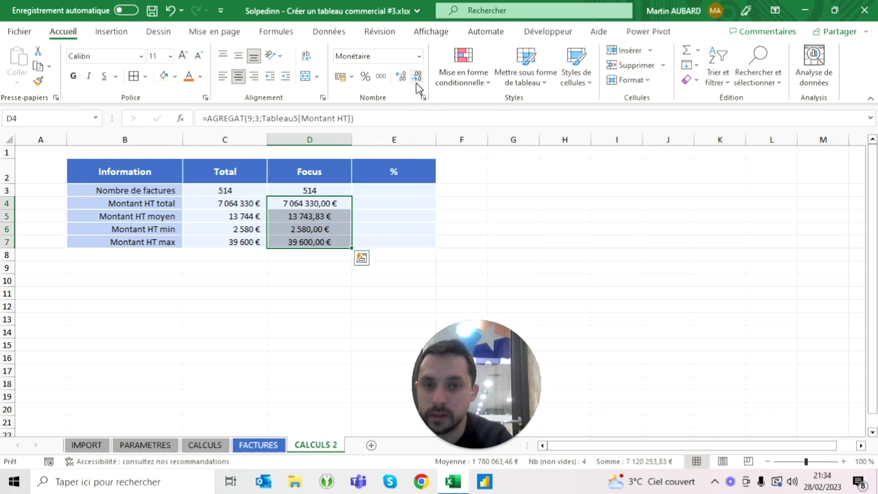
{"action": "left_click", "coordinate": [254, 76]}
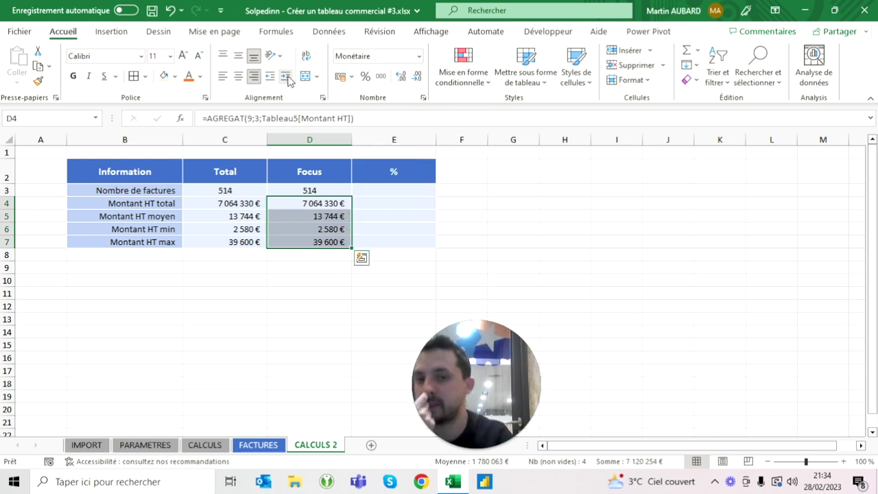
{"action": "key", "text": "Left"}
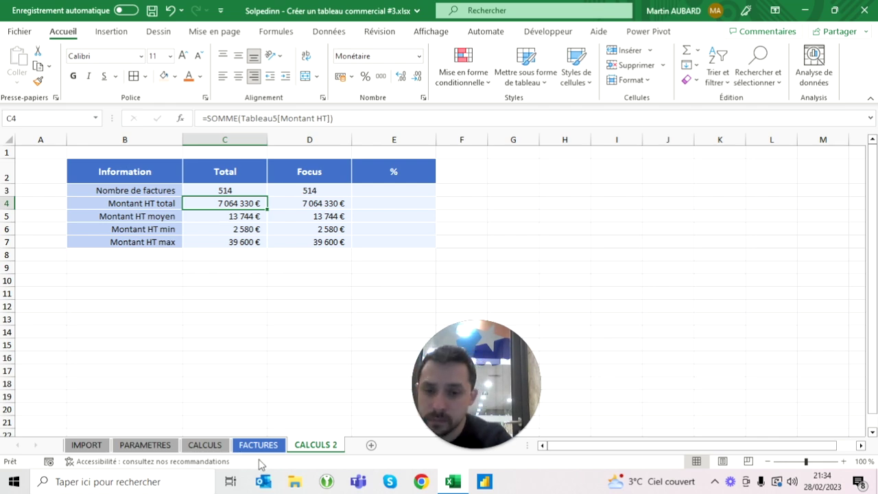
Filter the Produit slicer to Thé and review the C3:C7 totals and D3 count
{"action": "left_click", "coordinate": [79, 447]}
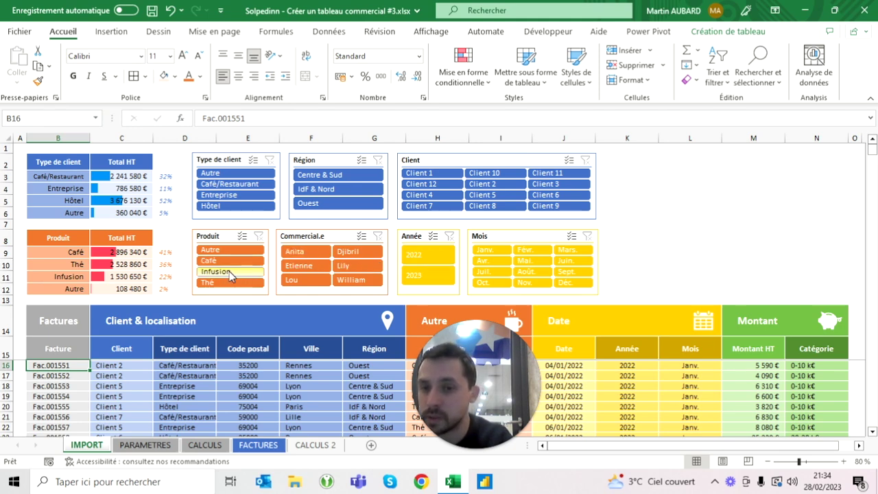
{"action": "left_click", "coordinate": [224, 283]}
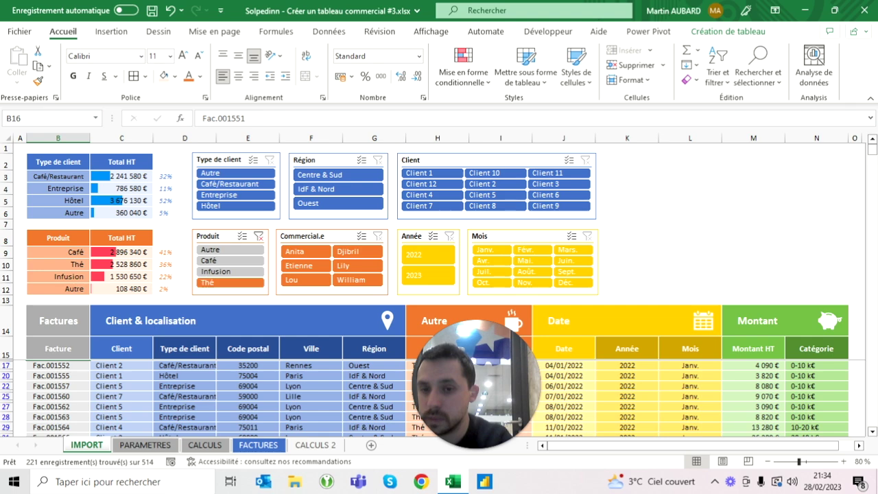
{"action": "left_click", "coordinate": [315, 444]}
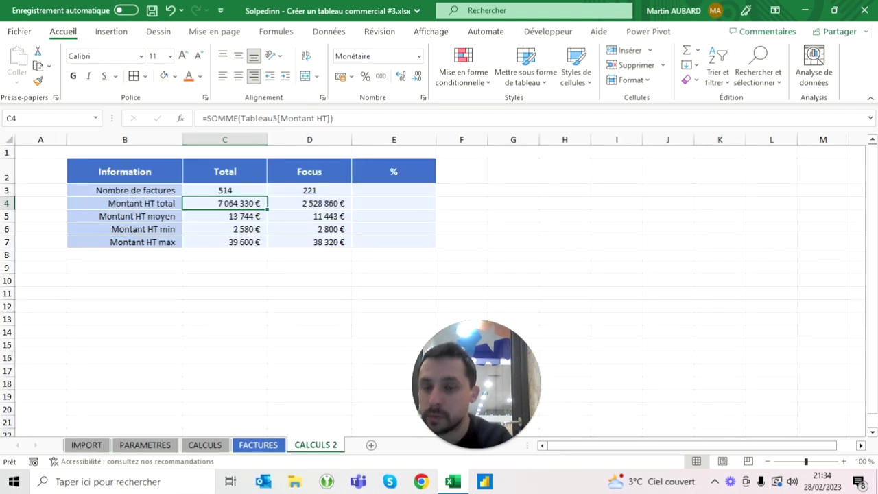
{"action": "left_click_drag", "start_coordinate": [224, 190], "coordinate": [225, 241]}
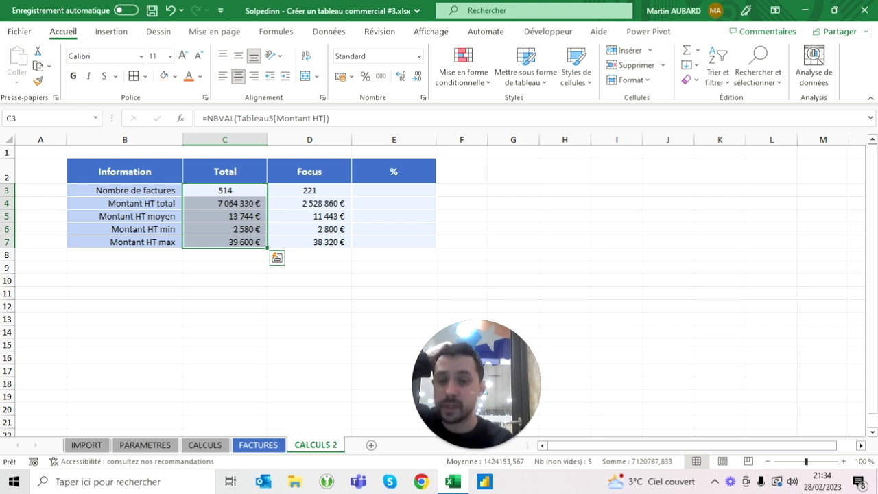
{"action": "left_click", "coordinate": [309, 190]}
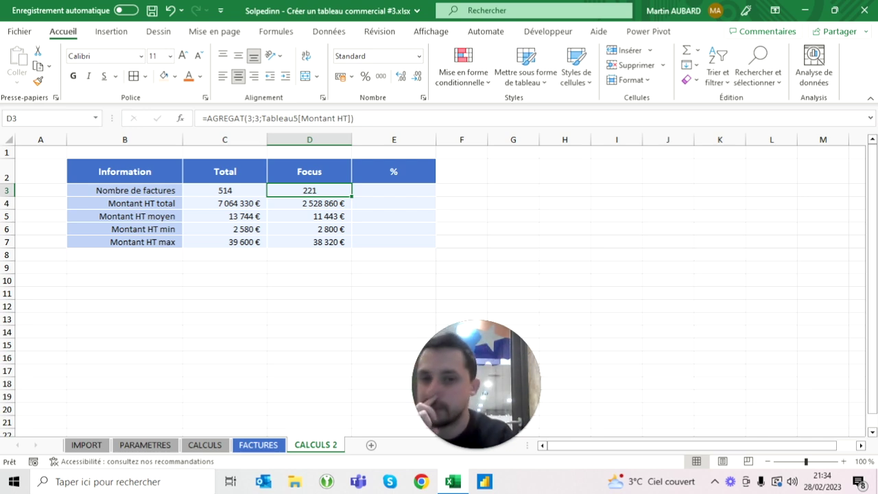
{"action": "left_click", "coordinate": [394, 190]}
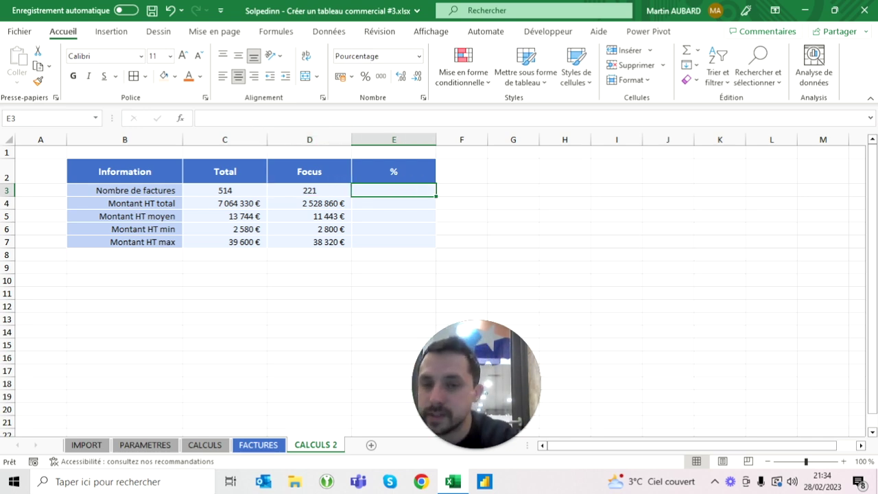
Enter =D3/C3 in E3 as the Focus-to-Total invoice ratio
{"action": "type", "text": "="}
{"action": "left_click", "coordinate": [309, 190]}
{"action": "type", "text": "/"}
{"action": "left_click", "coordinate": [224, 190]}
{"action": "key", "text": "Return"}
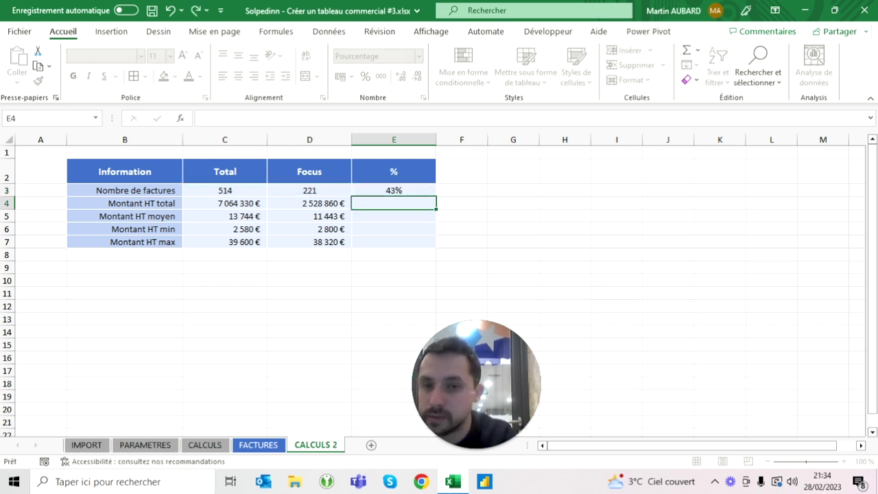
{"action": "left_click", "coordinate": [394, 190]}
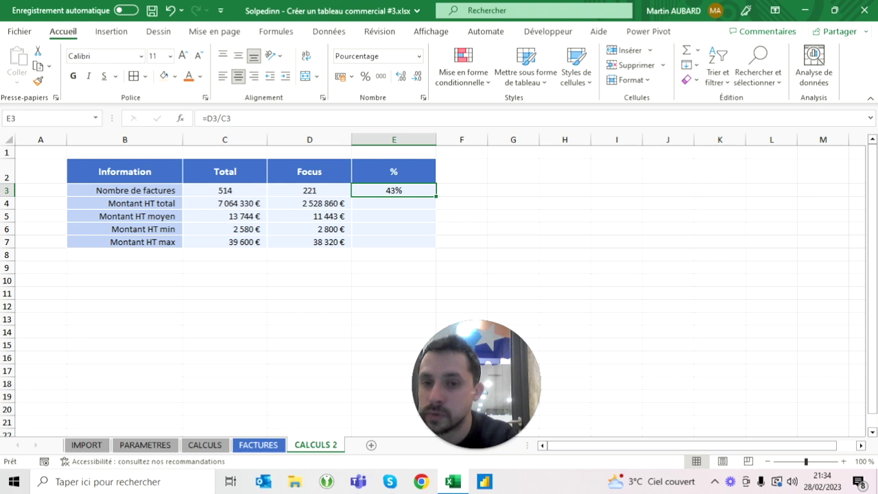
{"action": "left_click", "coordinate": [309, 190]}
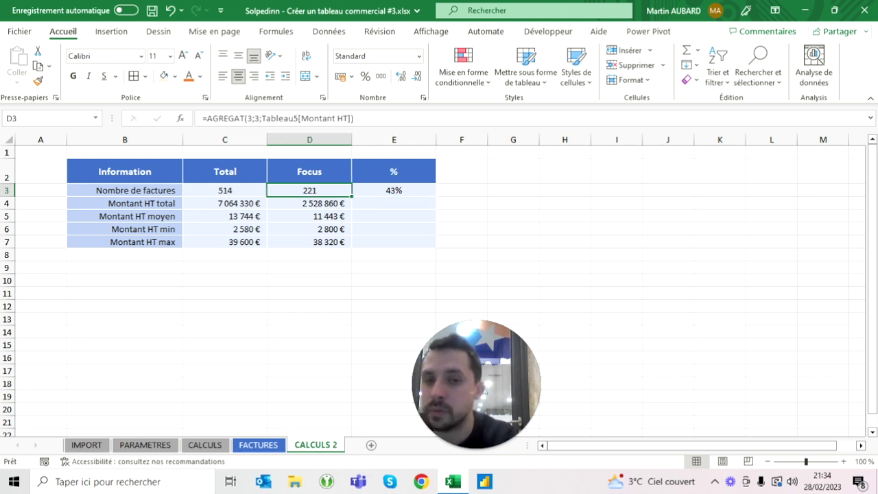
{"action": "left_click", "coordinate": [394, 203]}
{"action": "left_click", "coordinate": [394, 190]}
Copy the ratio formula down through E4:E7
{"action": "left_click_drag", "start_coordinate": [435, 196], "coordinate": [394, 243]}
{"action": "left_click", "coordinate": [394, 203]}
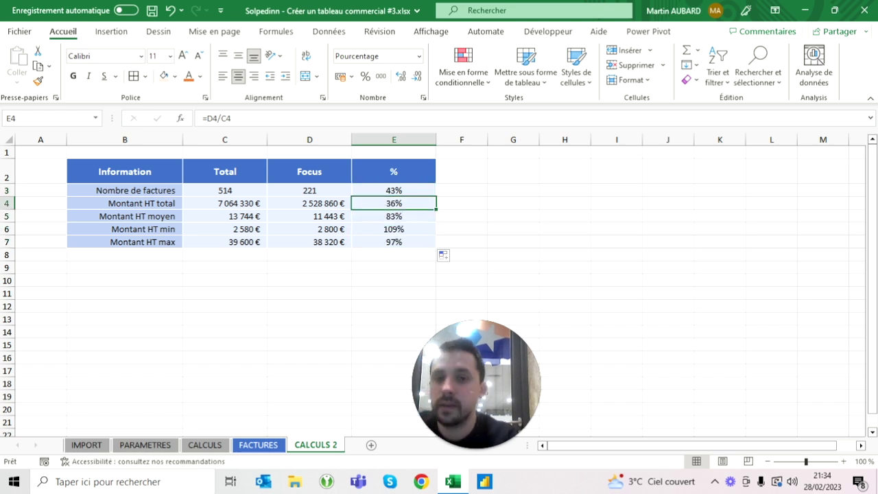
{"action": "left_click", "coordinate": [394, 190]}
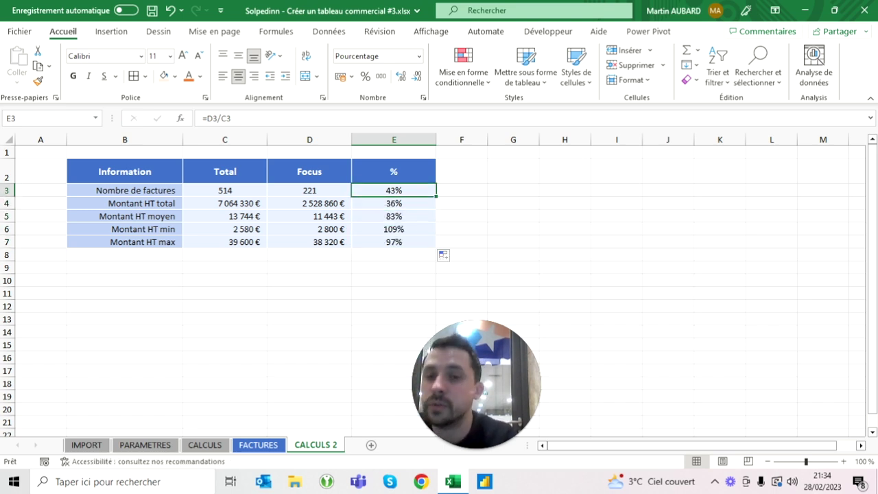
{"action": "left_click", "coordinate": [394, 203]}
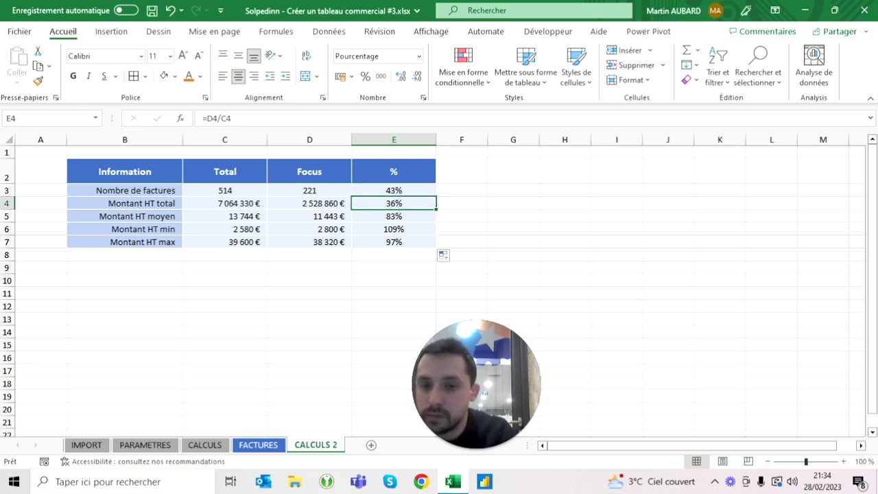
Switch the Produit filter to Infusion and review the updated count and ratios
{"action": "left_click", "coordinate": [75, 444]}
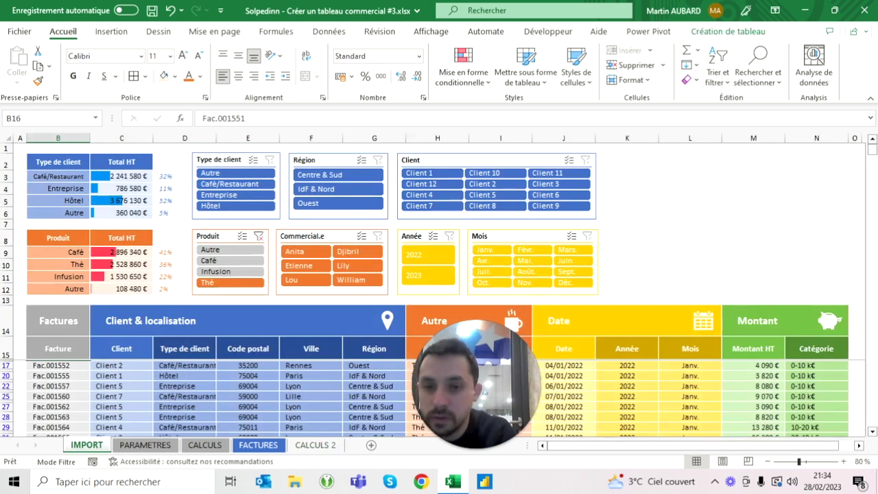
{"action": "left_click", "coordinate": [214, 272]}
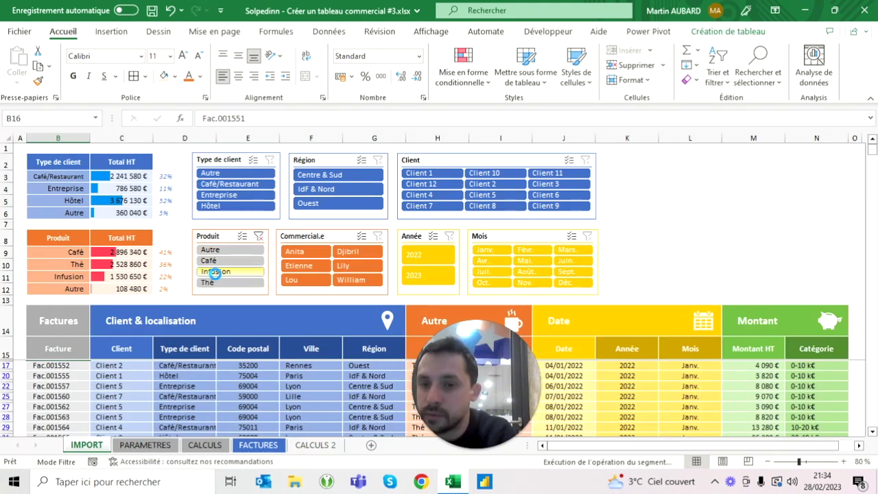
{"action": "left_click", "coordinate": [299, 445]}
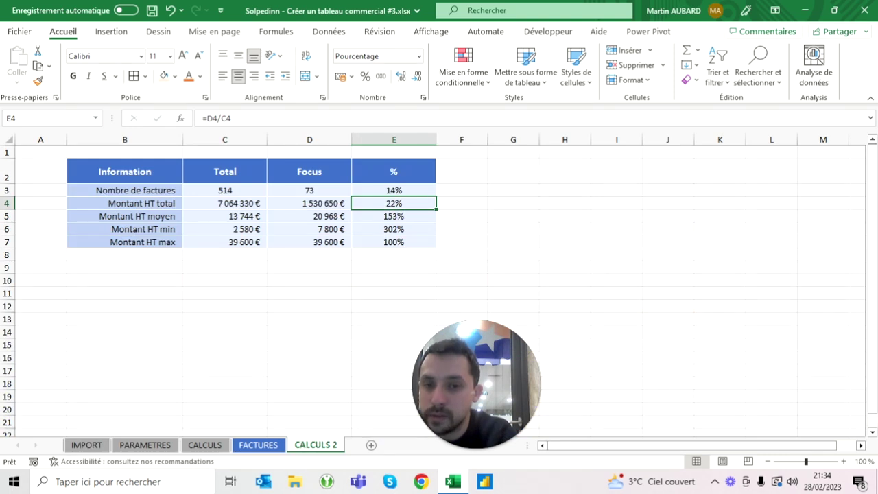
{"action": "left_click", "coordinate": [309, 190]}
{"action": "left_click", "coordinate": [393, 190]}
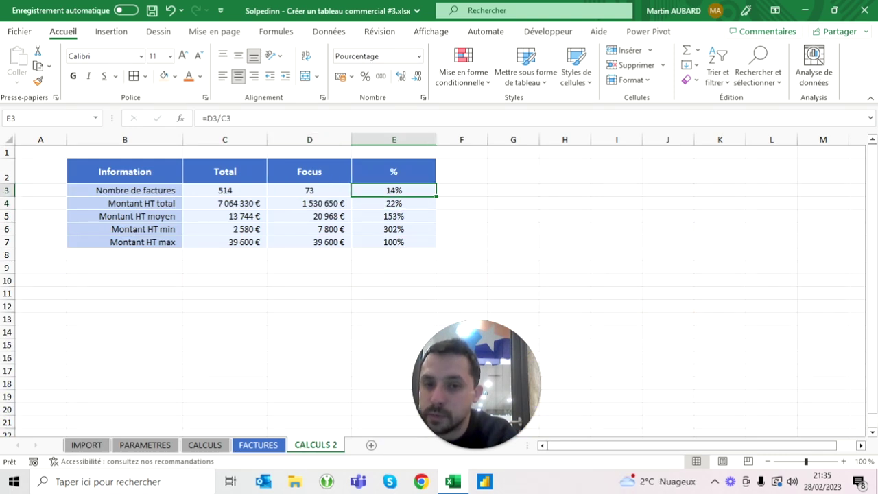
{"action": "left_click", "coordinate": [393, 203]}
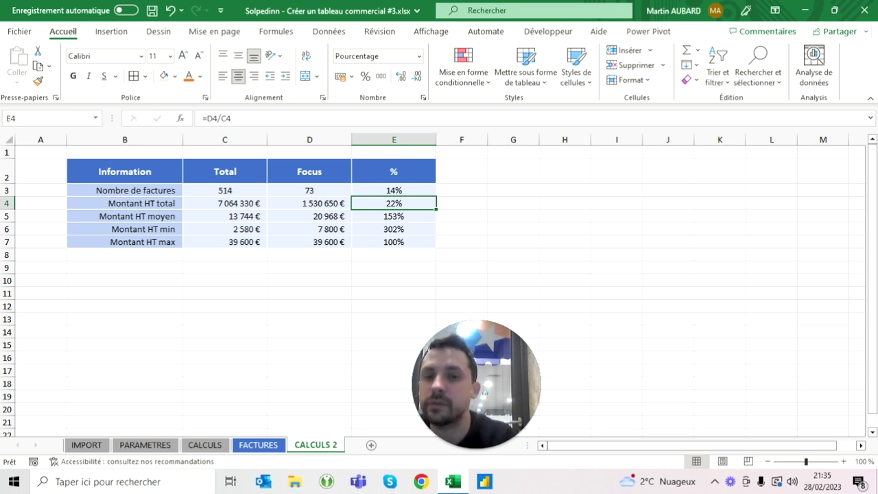
Compare the C5 and D5 average formulas and start reworking E5
{"action": "left_click", "coordinate": [309, 216]}
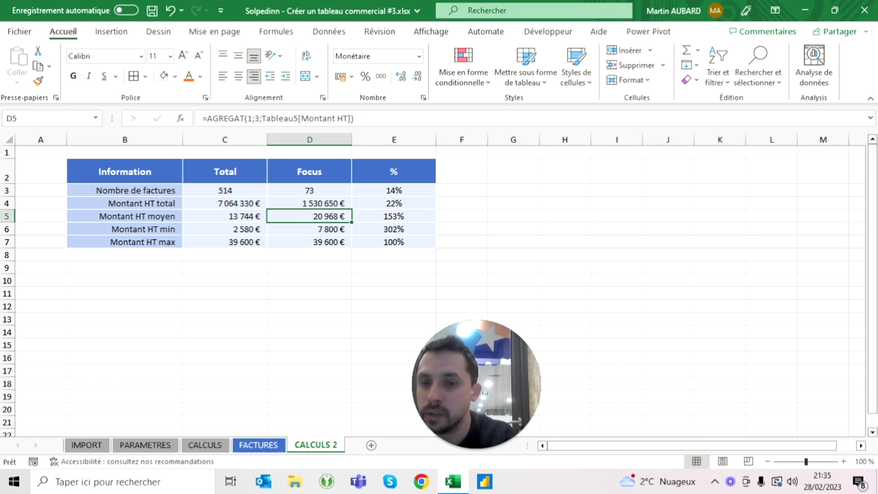
{"action": "left_click", "coordinate": [225, 216]}
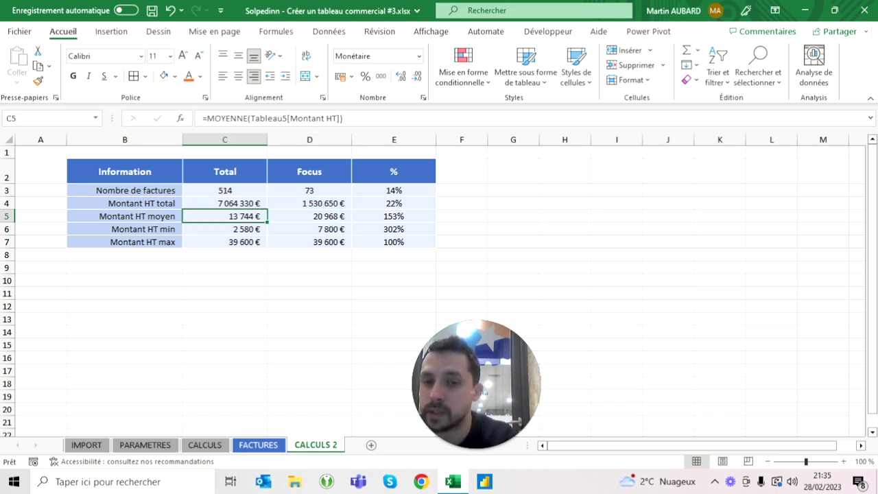
{"action": "left_click", "coordinate": [309, 216]}
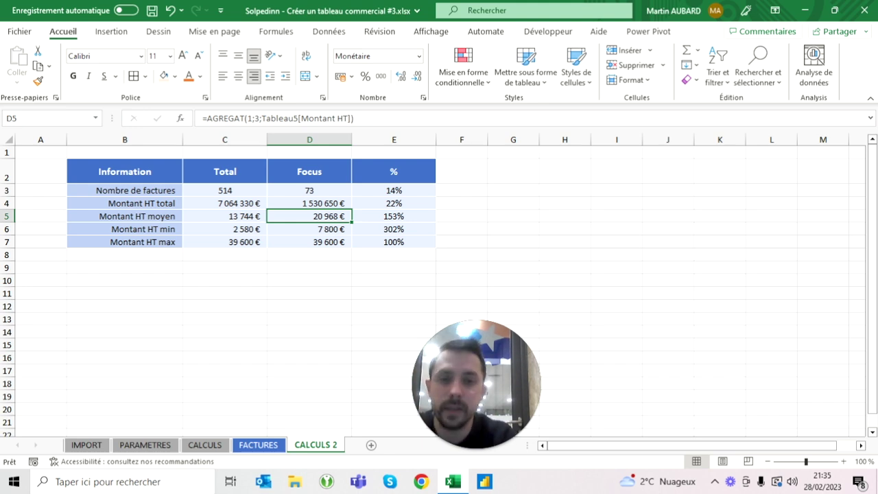
{"action": "left_click", "coordinate": [394, 216]}
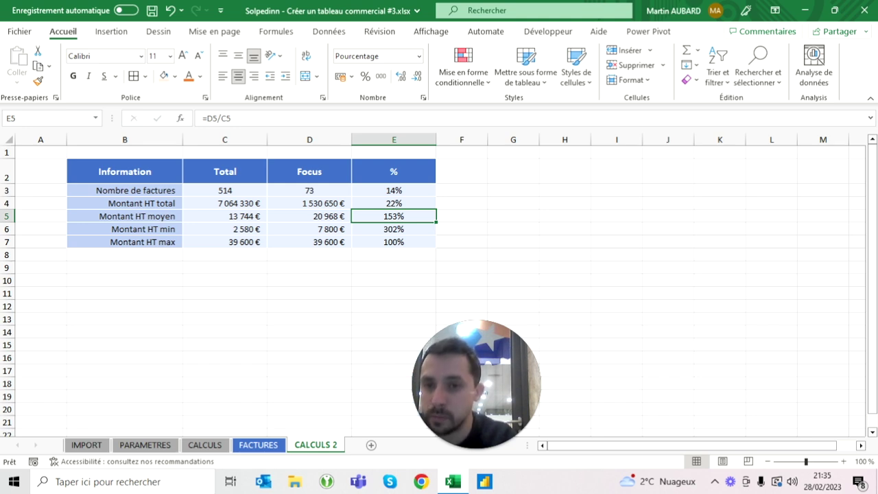
{"action": "left_click", "coordinate": [205, 118]}
Change E5 to =(D5-C5)/C5 and copy it down to E6 and E7
{"action": "type", "text": "(D5"}
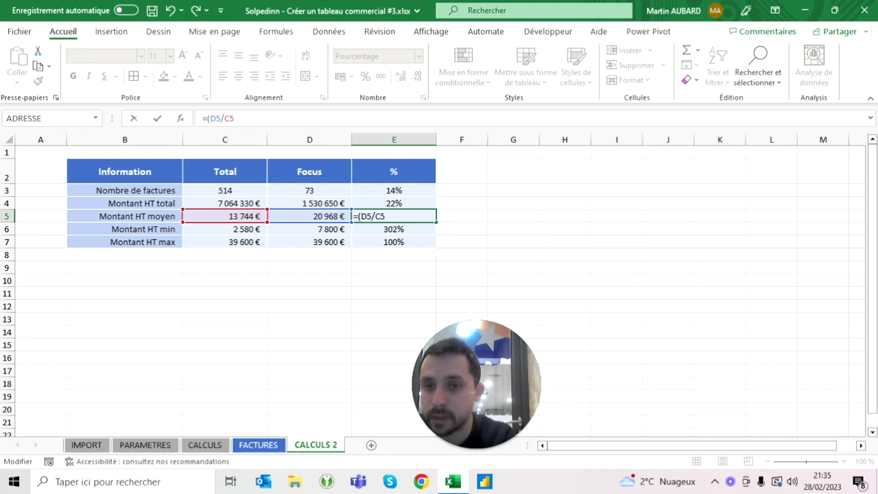
{"action": "type", "text": "-c"}
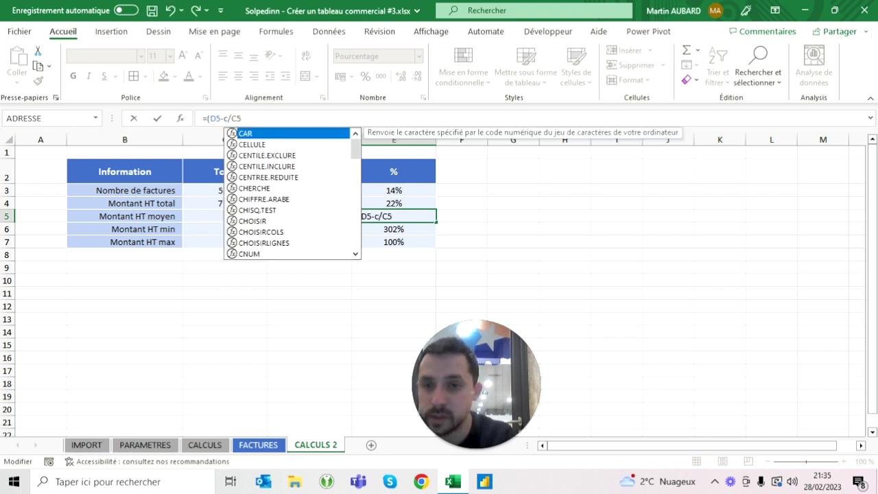
{"action": "type", "text": "5)"}
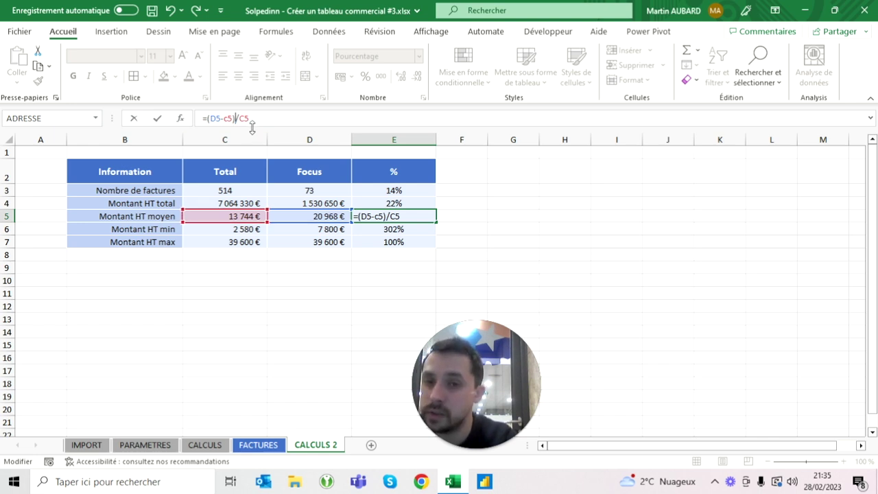
{"action": "key", "text": "Return"}
{"action": "key", "text": "Up"}
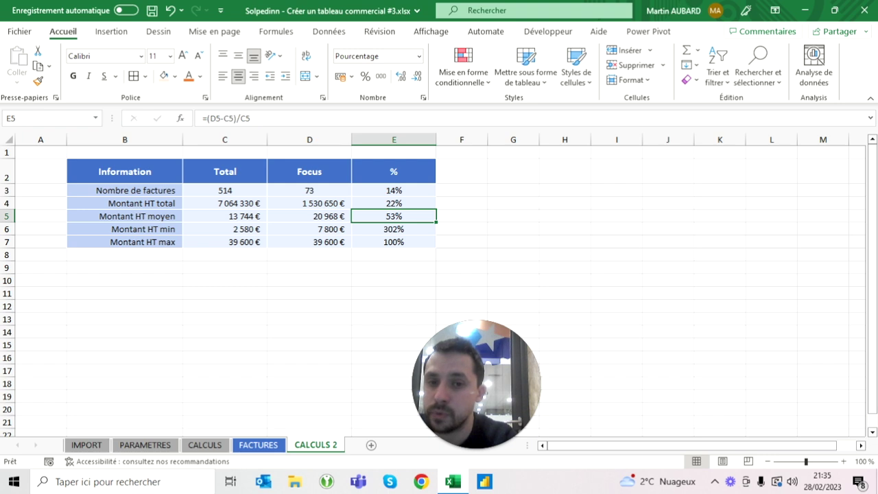
{"action": "left_click_drag", "start_coordinate": [436, 222], "coordinate": [412, 244]}
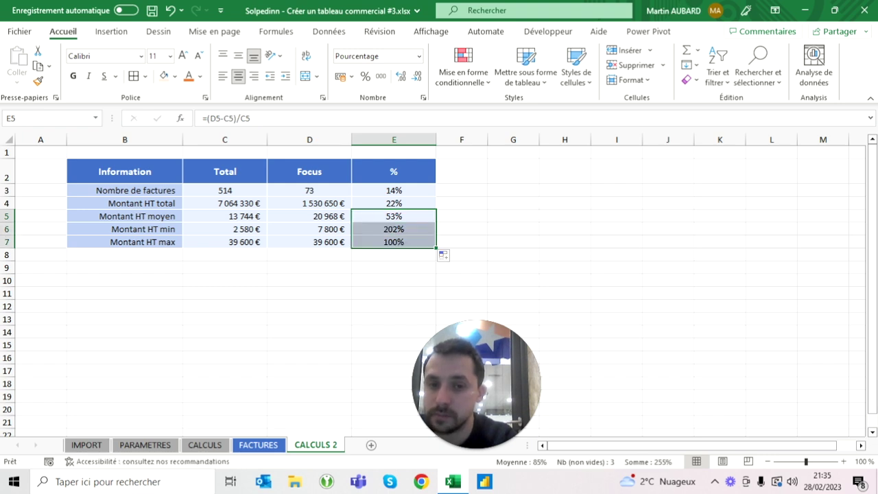
Check the minimum-row formulas in E6, C6 and D6, then select E5:E7
{"action": "left_click", "coordinate": [393, 229]}
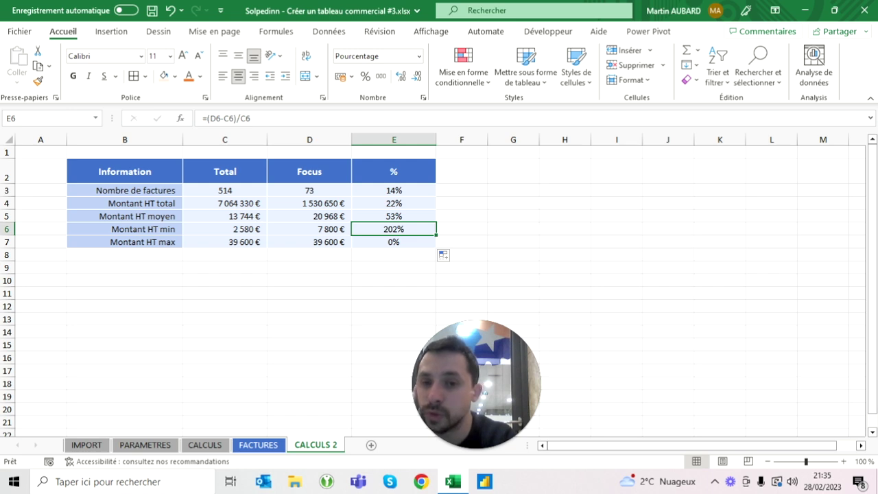
{"action": "left_click", "coordinate": [224, 229]}
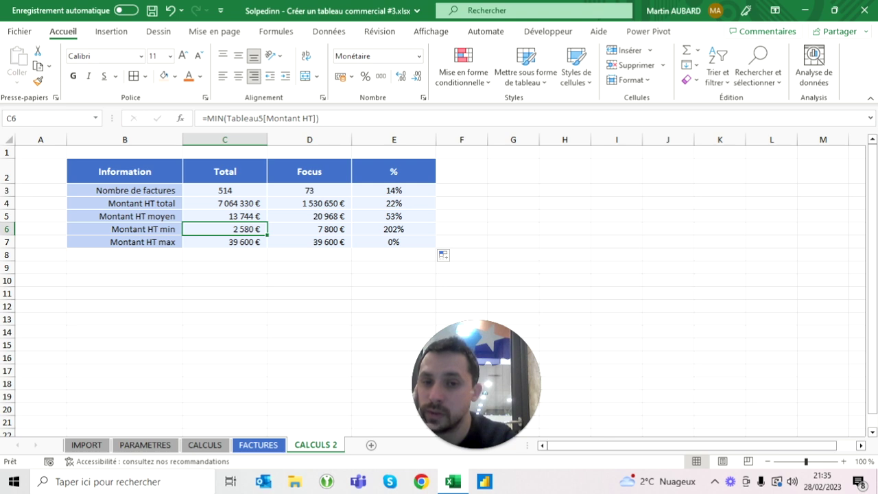
{"action": "left_click", "coordinate": [309, 229]}
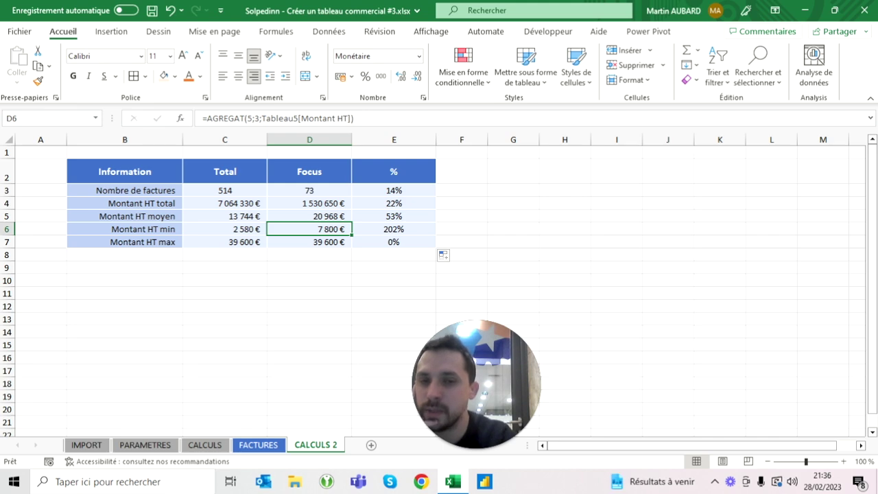
{"action": "left_click_drag", "start_coordinate": [393, 216], "coordinate": [393, 242]}
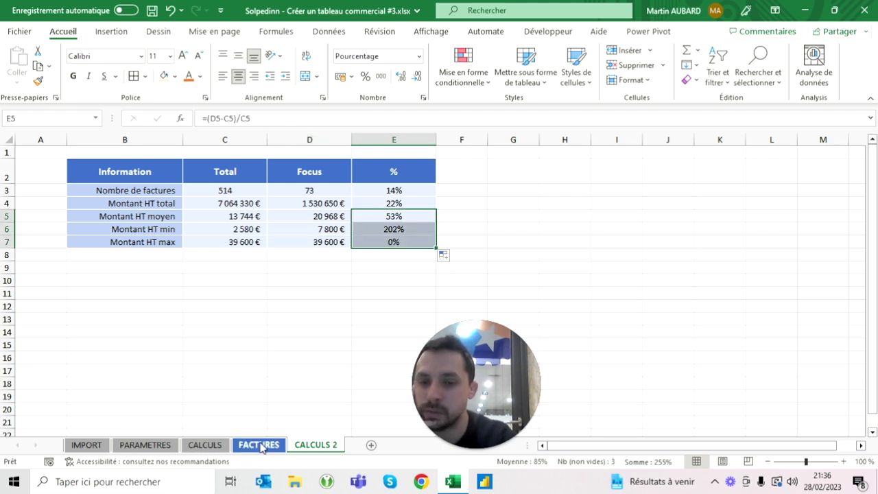
Filter the Produit slicer to Café, then Thé, and return to CALCULS 2
{"action": "left_click", "coordinate": [71, 450]}
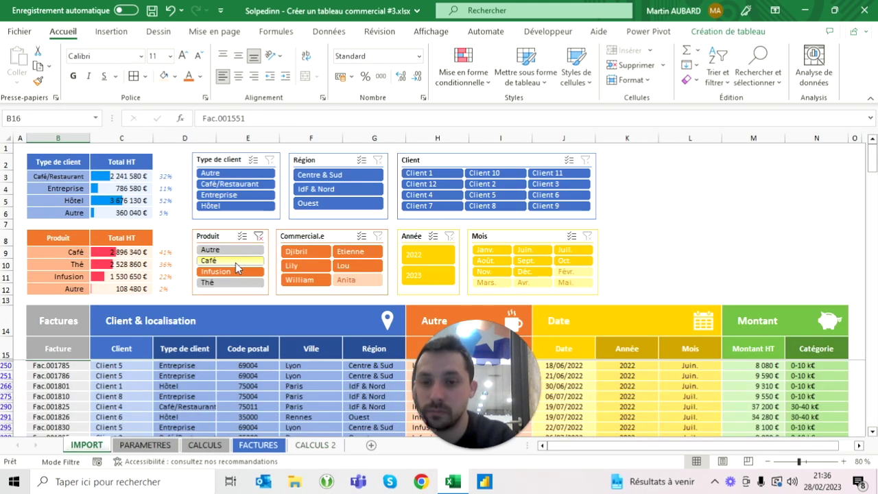
{"action": "left_click", "coordinate": [228, 261]}
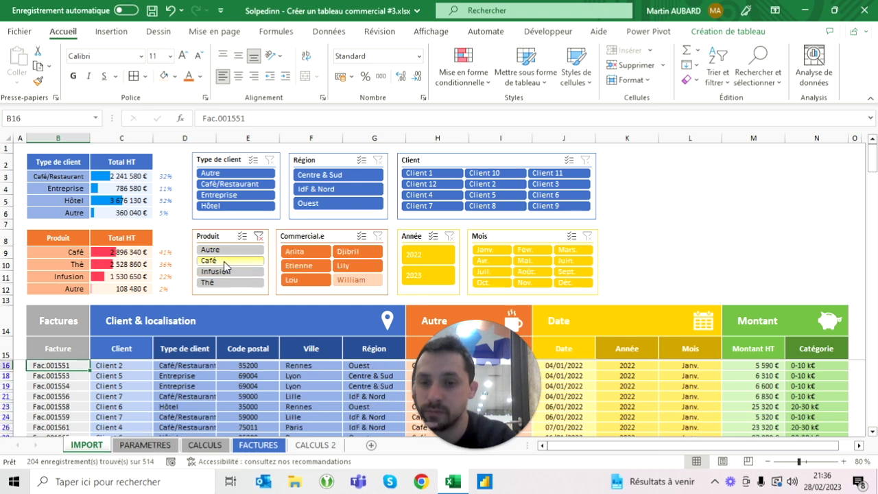
{"action": "left_click", "coordinate": [220, 283]}
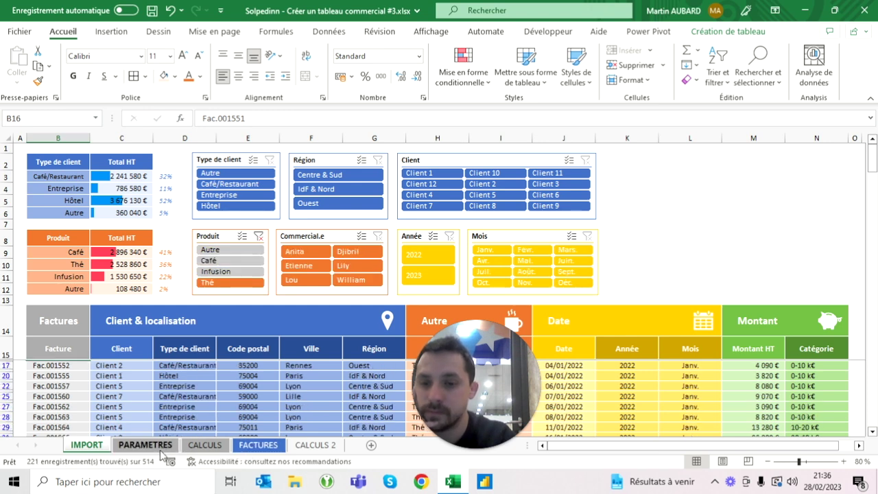
{"action": "left_click", "coordinate": [316, 448]}
{"action": "left_click", "coordinate": [394, 216]}
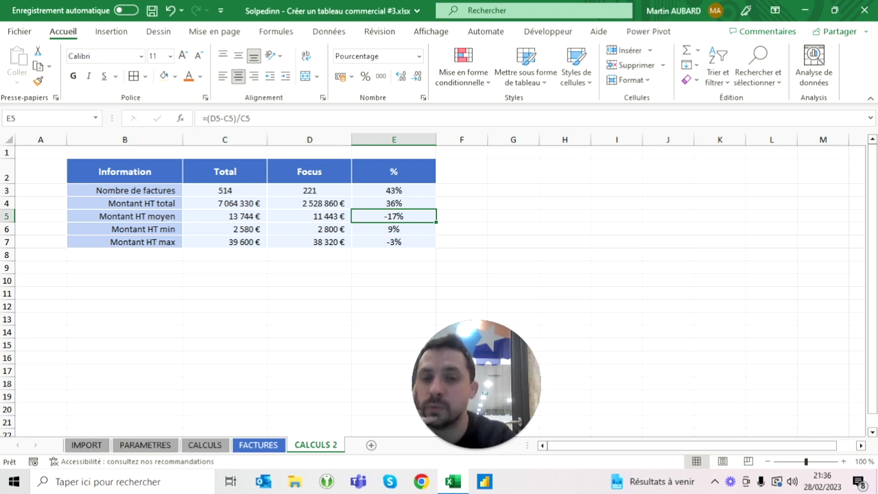
Review the C5, E6 and E7 formulas and select the E5:E7 changes
{"action": "left_click", "coordinate": [225, 217]}
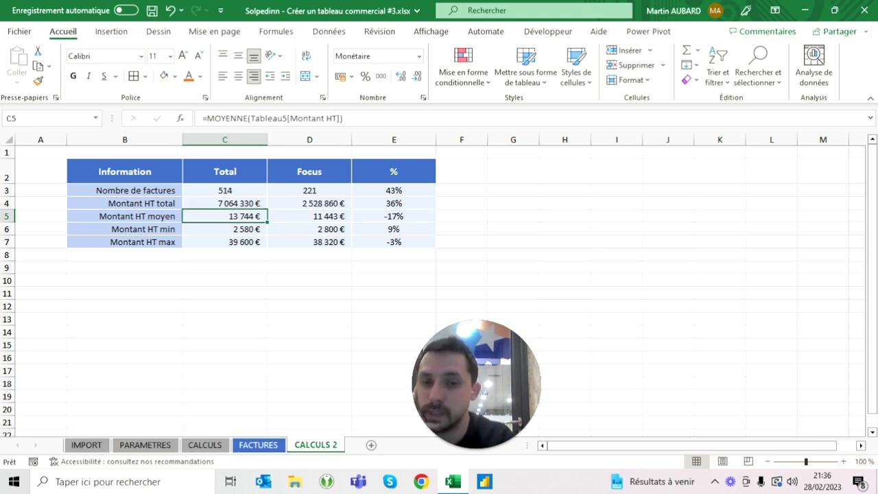
{"action": "left_click", "coordinate": [393, 229]}
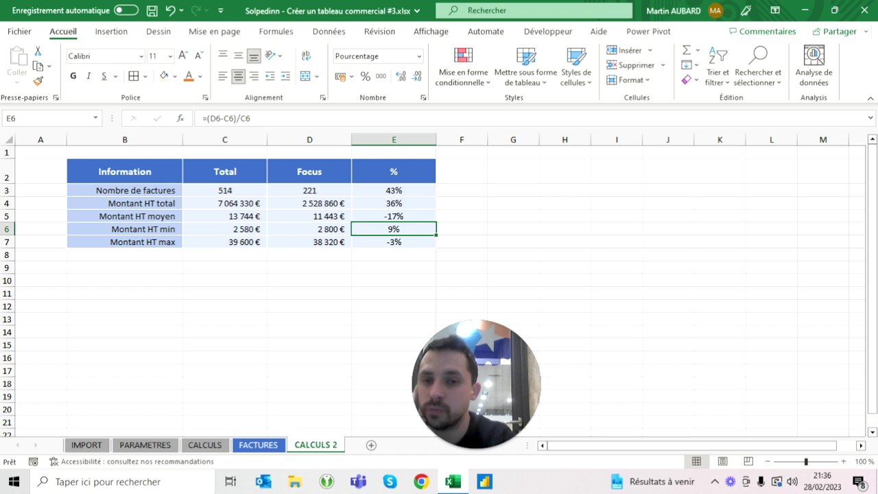
{"action": "left_click", "coordinate": [394, 242]}
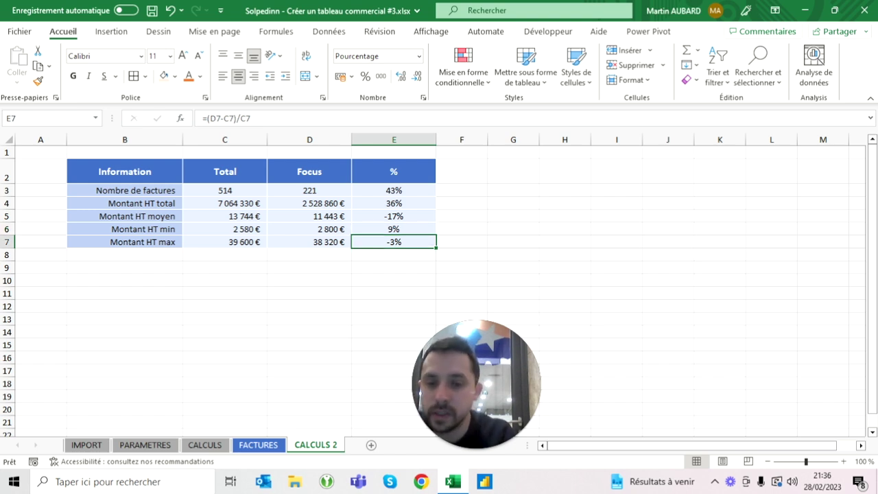
{"action": "left_click", "coordinate": [394, 229]}
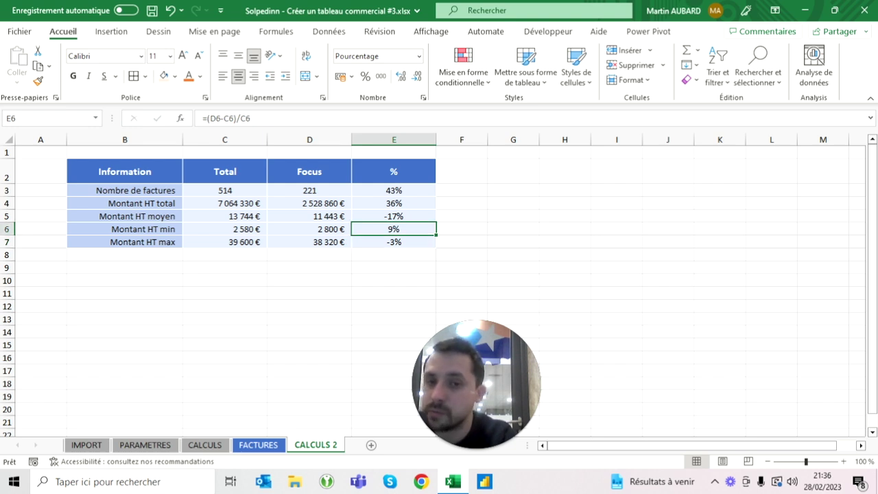
{"action": "left_click_drag", "start_coordinate": [394, 216], "coordinate": [393, 243]}
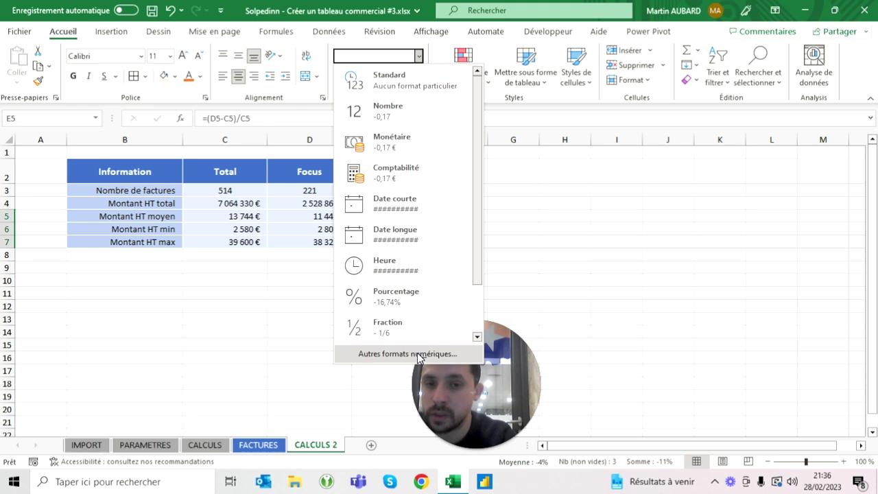
Apply the custom number format +0%;-0% to E5:E7
{"action": "key", "text": "Escape"}
{"action": "left_click", "coordinate": [419, 56]}
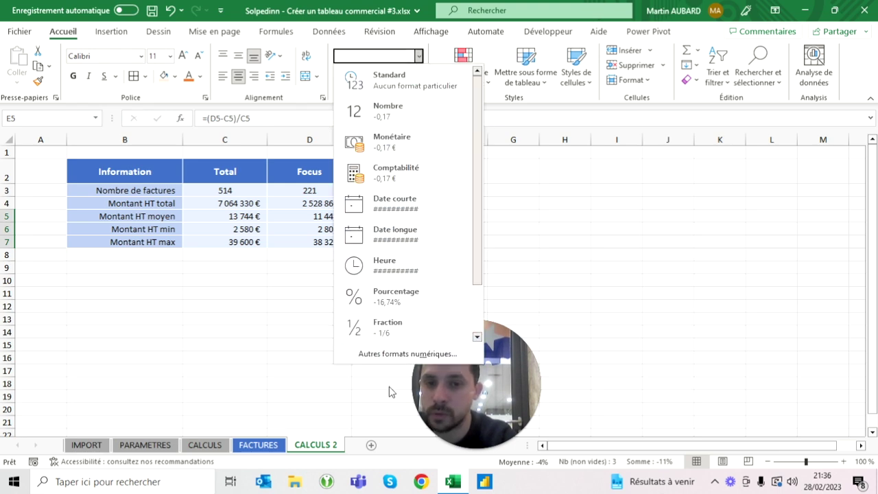
{"action": "left_click", "coordinate": [378, 353]}
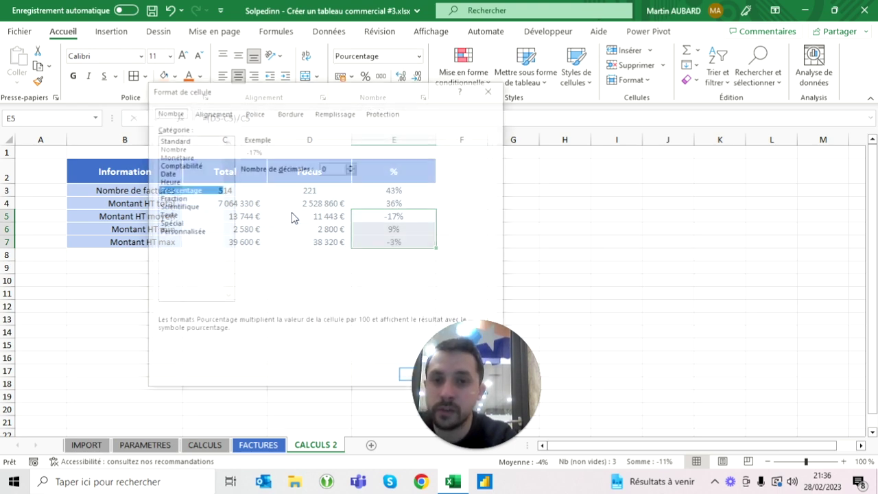
{"action": "left_click", "coordinate": [182, 232]}
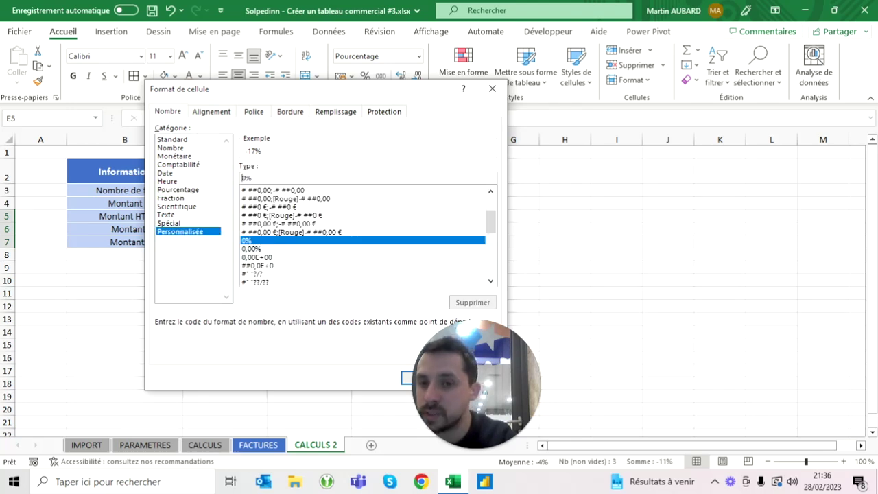
{"action": "type", "text": "+0%"}
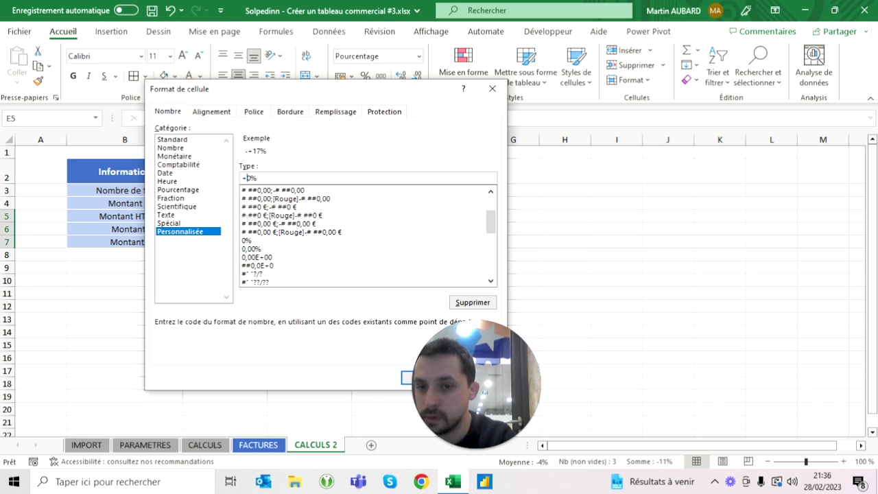
{"action": "type", "text": ";"}
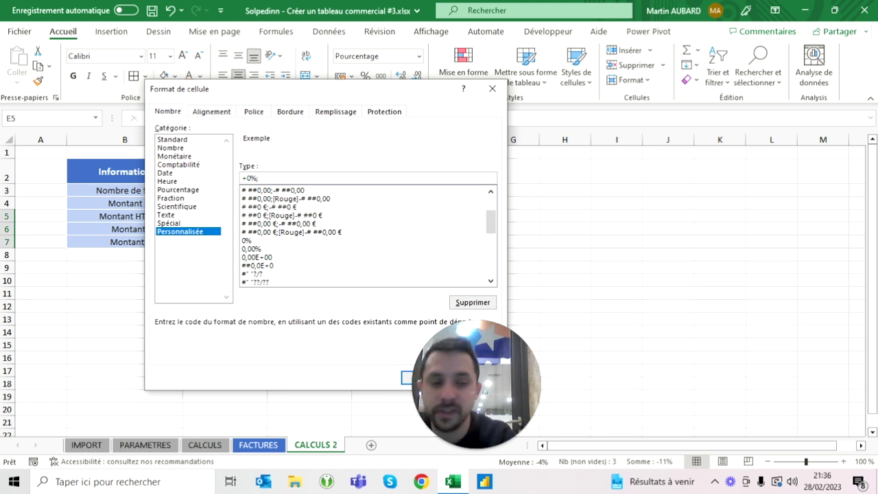
{"action": "type", "text": "-0%"}
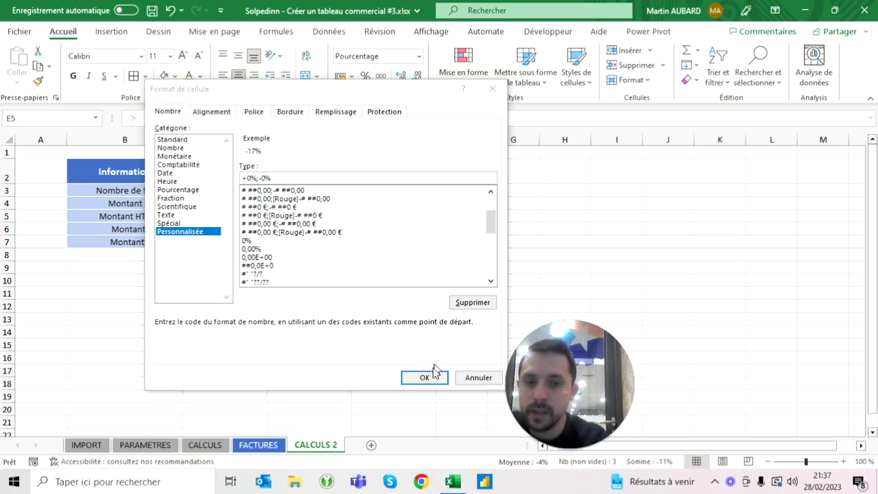
{"action": "left_click", "coordinate": [423, 376]}
Check the reformatted +9% value in E6 and the E5 formula
{"action": "left_click", "coordinate": [393, 306]}
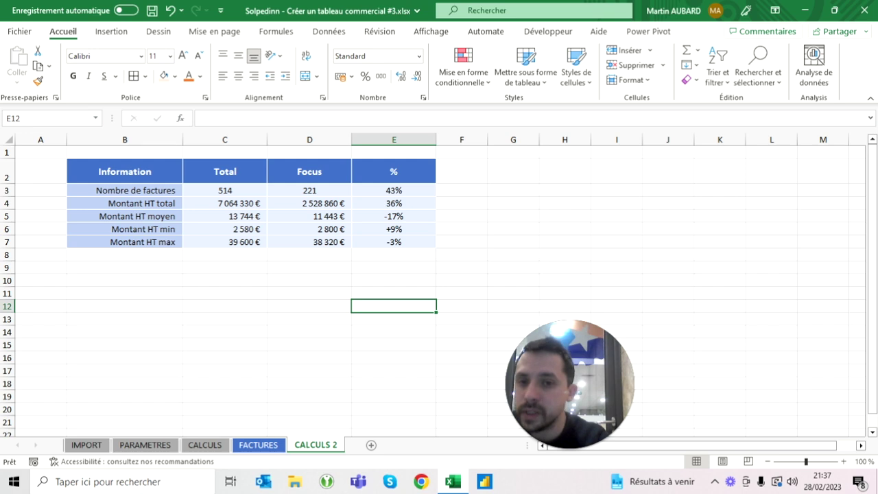
{"action": "left_click", "coordinate": [394, 229]}
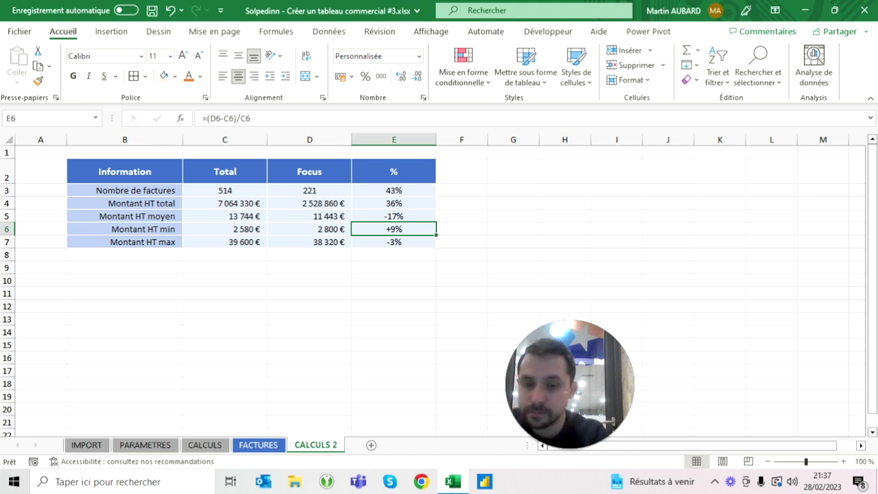
{"action": "key", "text": "Up"}
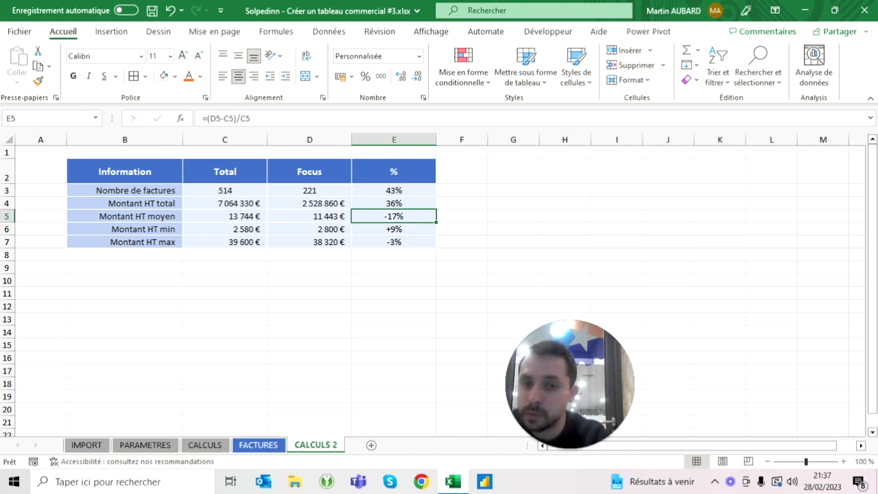
Filter the Produit slicer to Autre and check the C5 and C6 formulas
{"action": "left_click", "coordinate": [87, 444]}
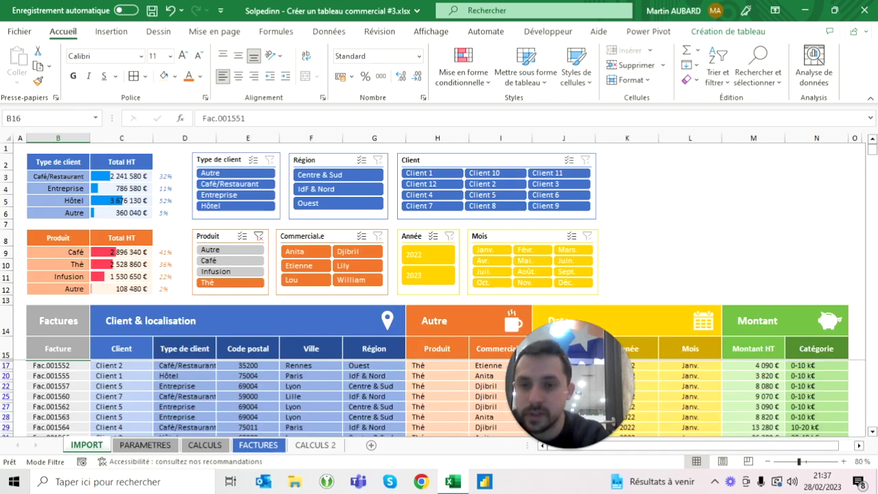
{"action": "left_click", "coordinate": [219, 249]}
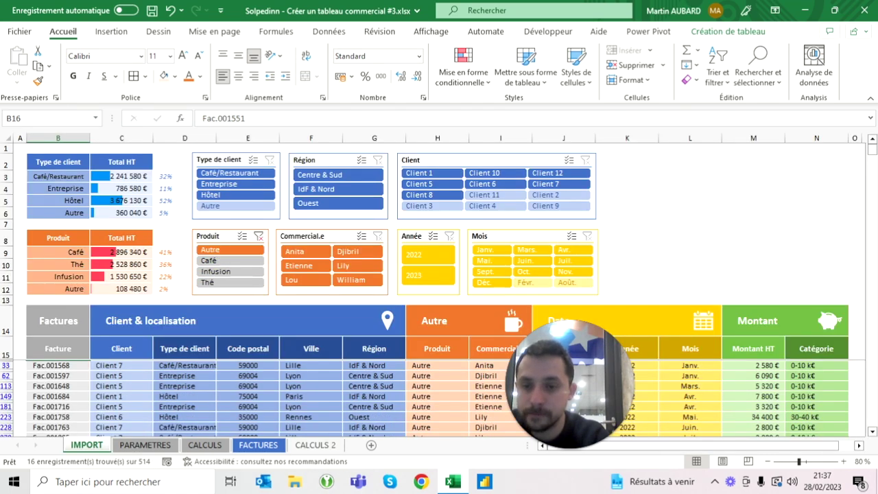
{"action": "left_click", "coordinate": [314, 446]}
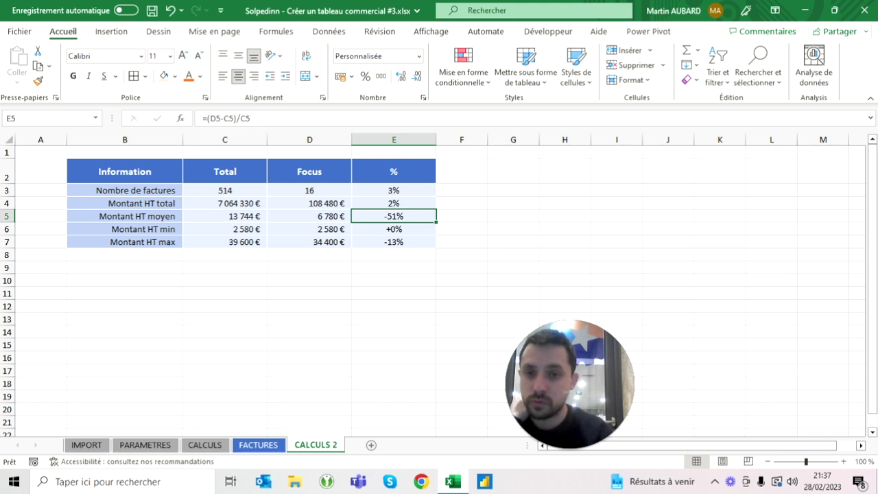
{"action": "left_click", "coordinate": [225, 216]}
{"action": "left_click", "coordinate": [224, 229]}
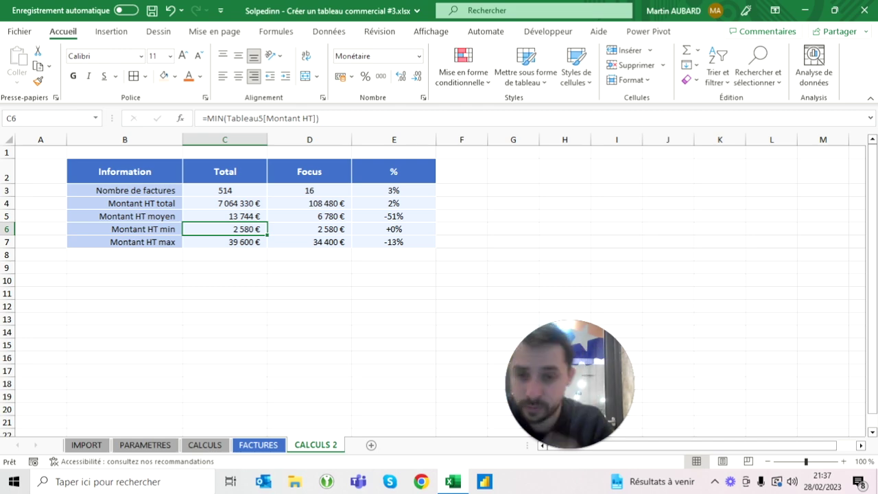
Clear the Produit filter, select one salesperson in Commercial.e, and inspect E3
{"action": "left_click", "coordinate": [86, 444]}
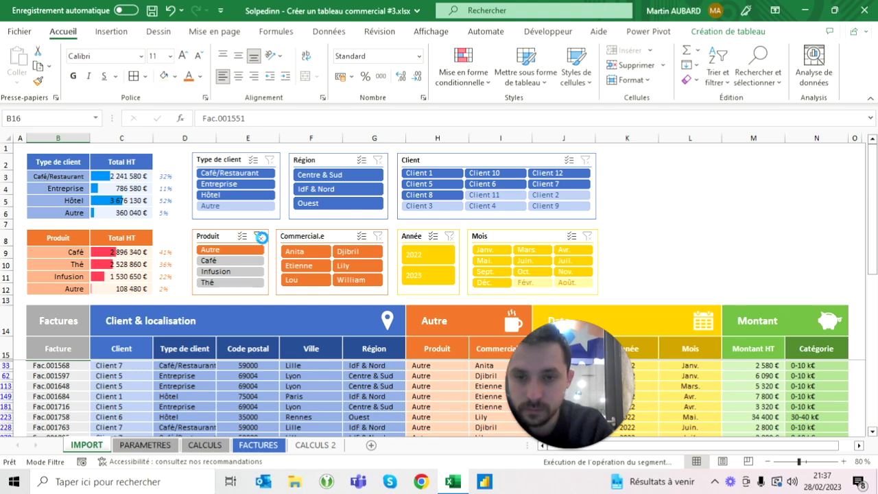
{"action": "left_click", "coordinate": [259, 236]}
{"action": "left_click", "coordinate": [299, 265]}
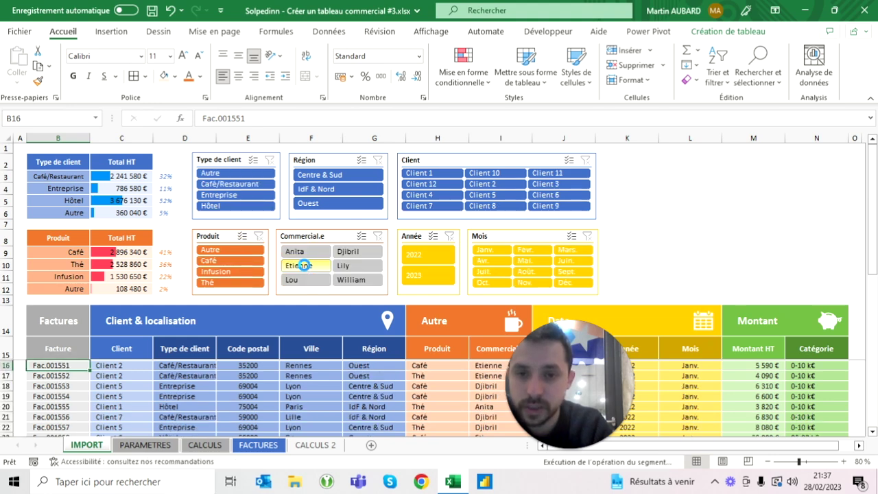
{"action": "left_click", "coordinate": [307, 446]}
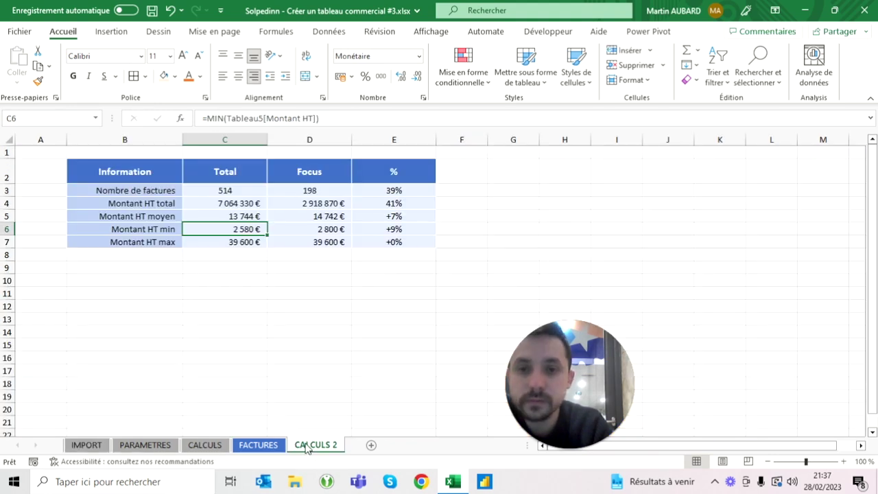
{"action": "left_click", "coordinate": [394, 190]}
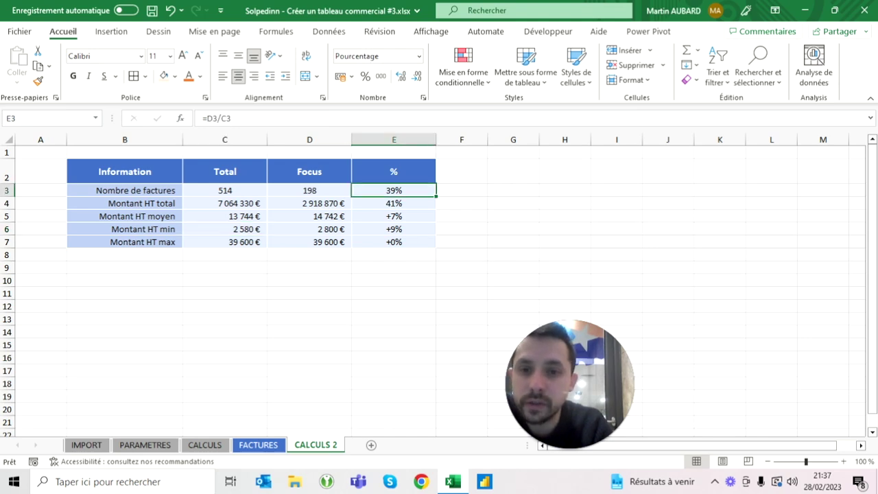
{"action": "left_click", "coordinate": [394, 203]}
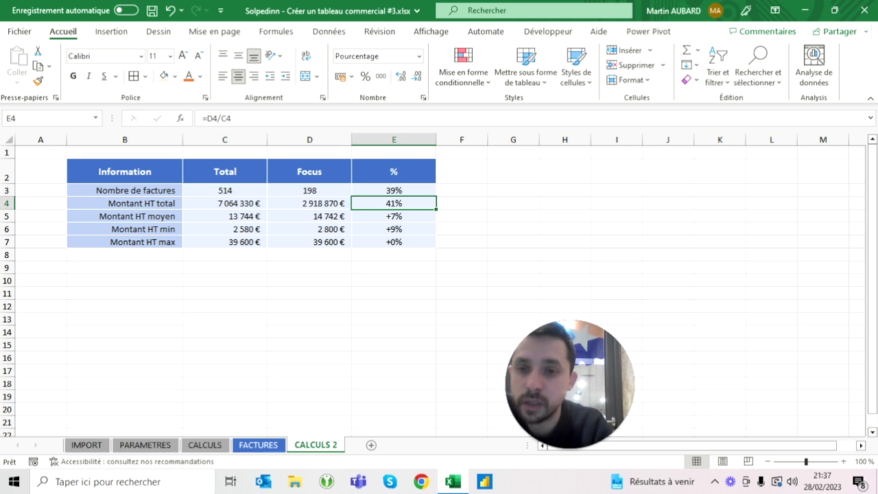
{"action": "left_click", "coordinate": [393, 216]}
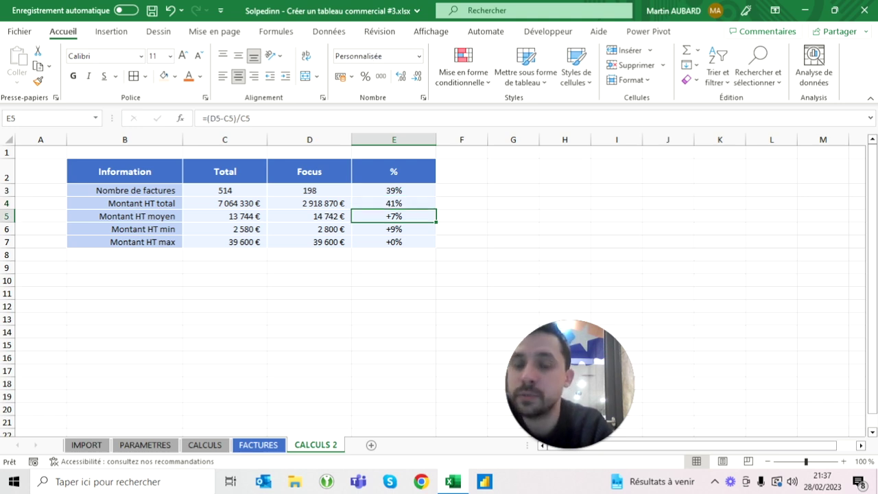
{"action": "left_click", "coordinate": [309, 217]}
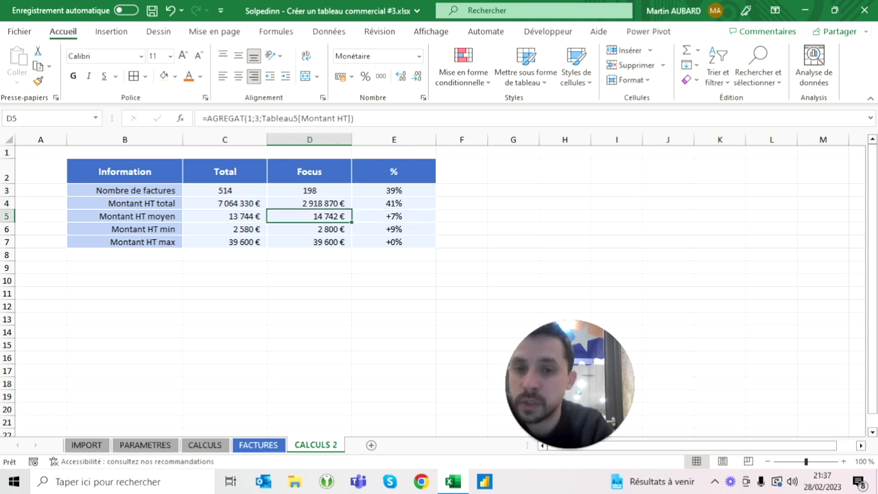
{"action": "left_click", "coordinate": [225, 216]}
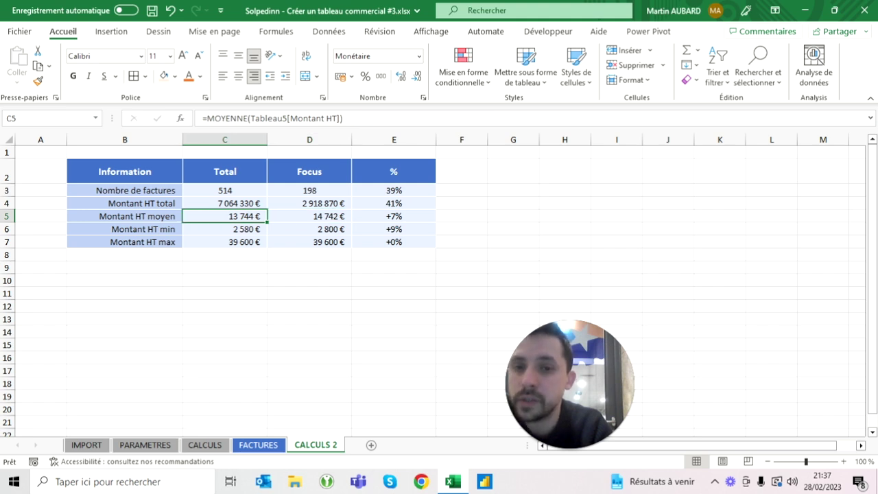
{"action": "left_click", "coordinate": [225, 241]}
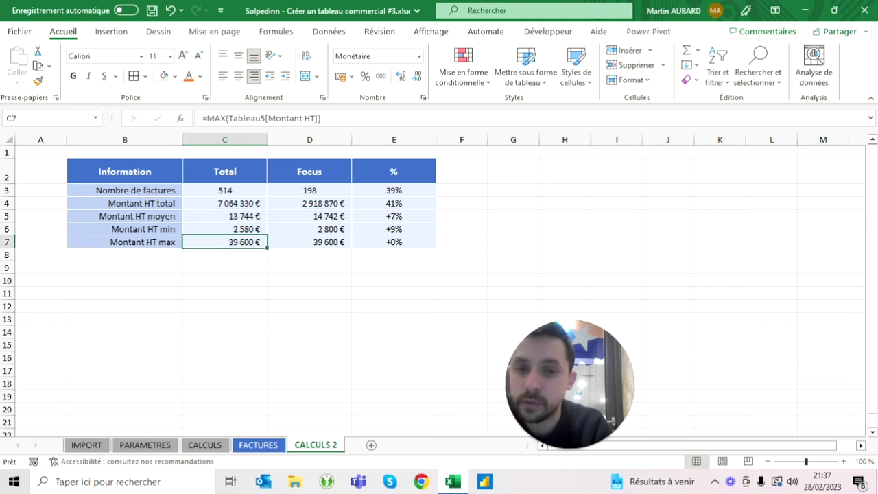
{"action": "left_click", "coordinate": [394, 242]}
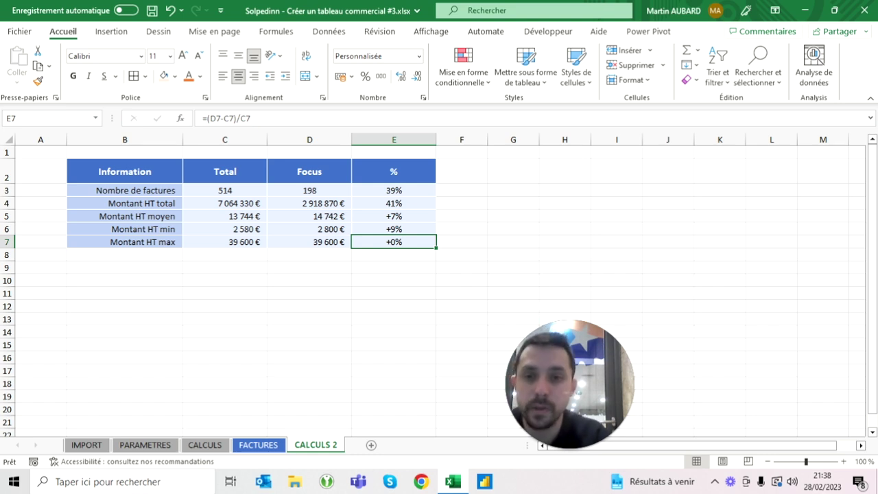
{"action": "left_click", "coordinate": [461, 306]}
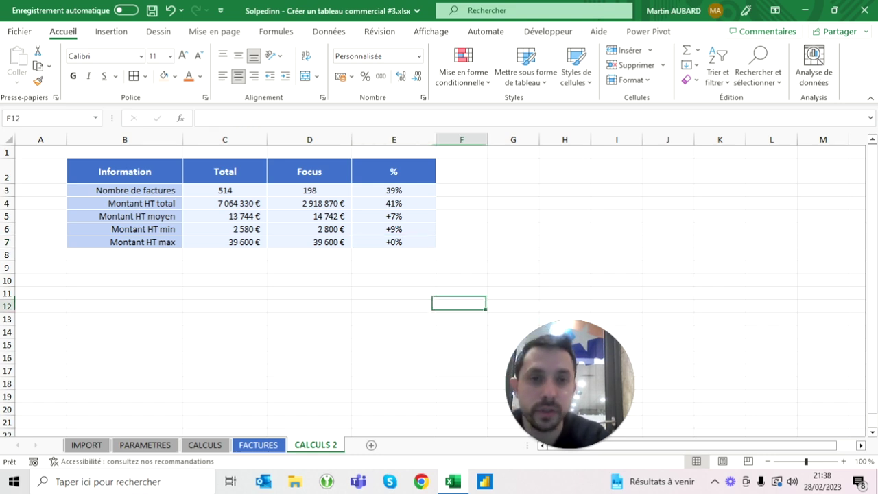
Turn off Quadrillage gridlines on the CALCULS 2 sheet
{"action": "left_click", "coordinate": [430, 32]}
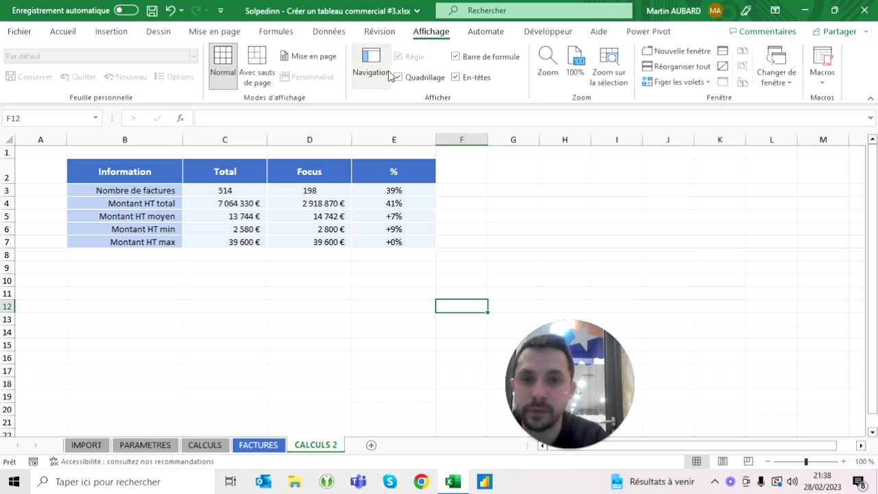
{"action": "left_click", "coordinate": [398, 76]}
{"action": "left_click", "coordinate": [394, 242]}
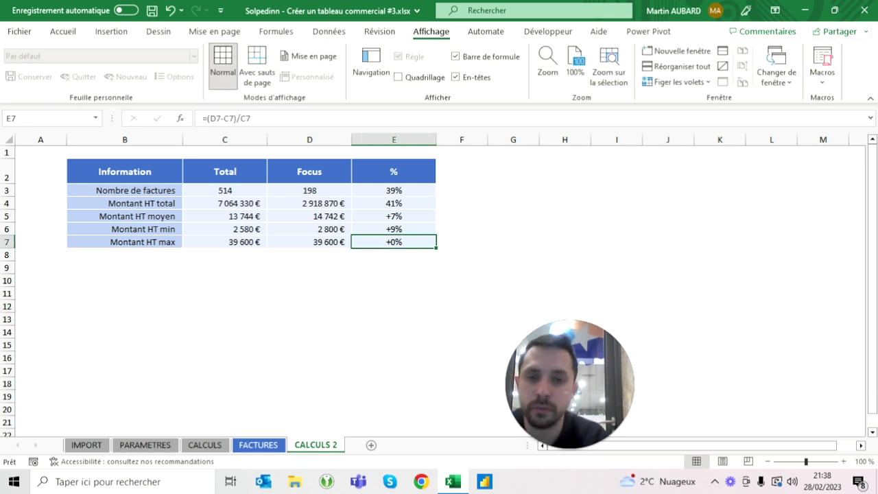
{"action": "left_click", "coordinate": [398, 77]}
{"action": "left_click", "coordinate": [398, 76]}
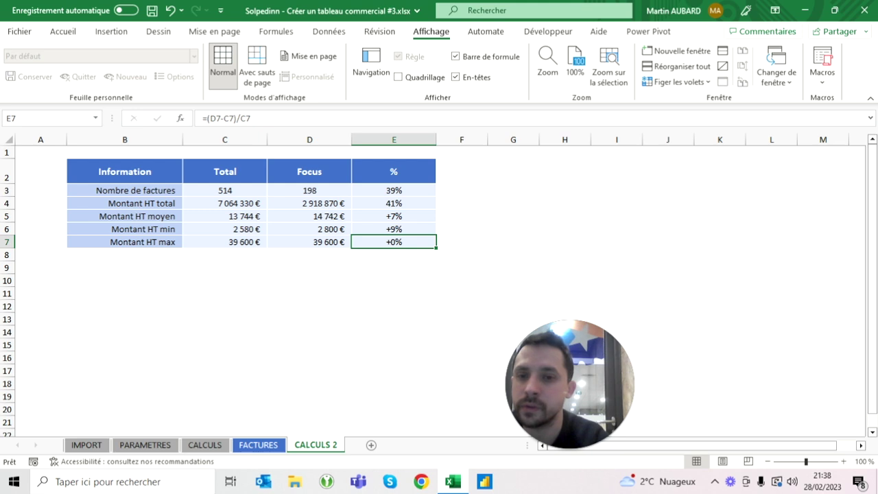
{"action": "left_click", "coordinate": [224, 422]}
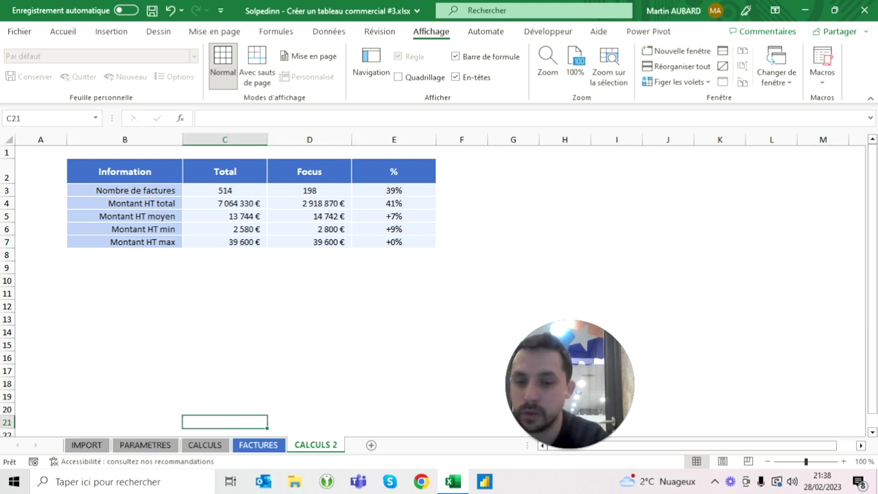
Look at the CALCULS 2 tab's Couleur d'onglet options and close them without choosing
{"action": "right_click", "coordinate": [302, 447]}
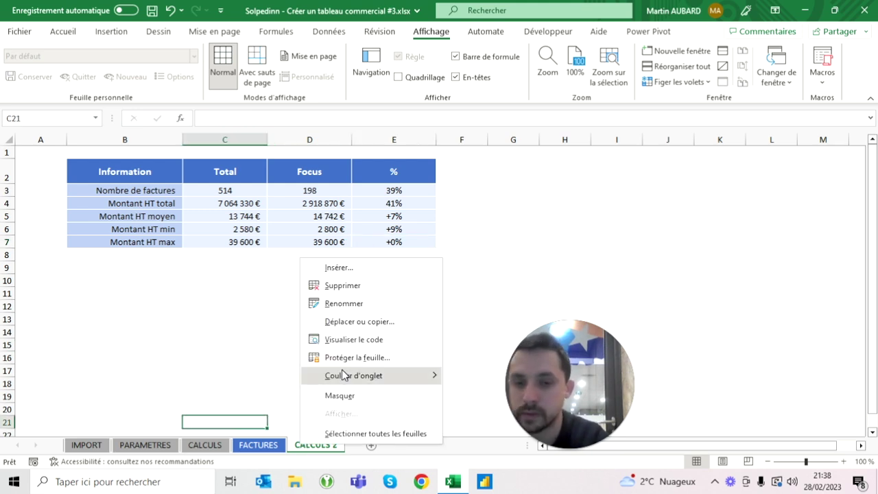
{"action": "mouse_move", "coordinate": [346, 376]}
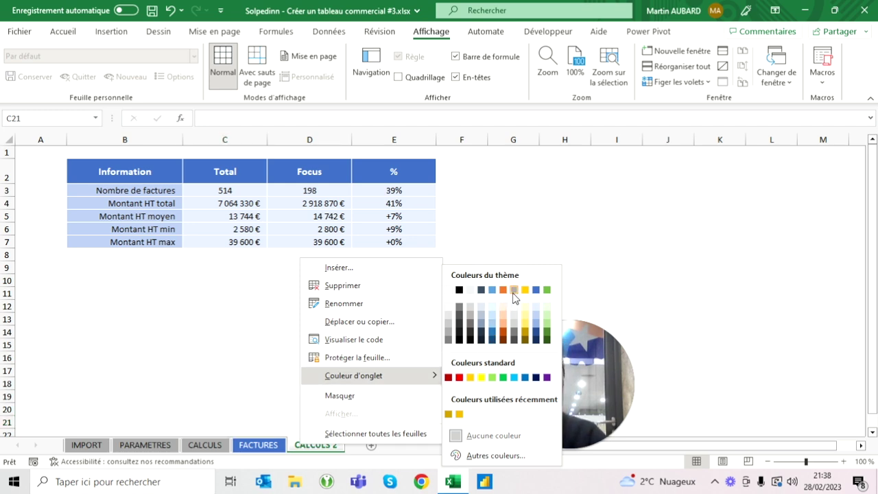
{"action": "left_click", "coordinate": [224, 370]}
{"action": "left_click", "coordinate": [225, 370]}
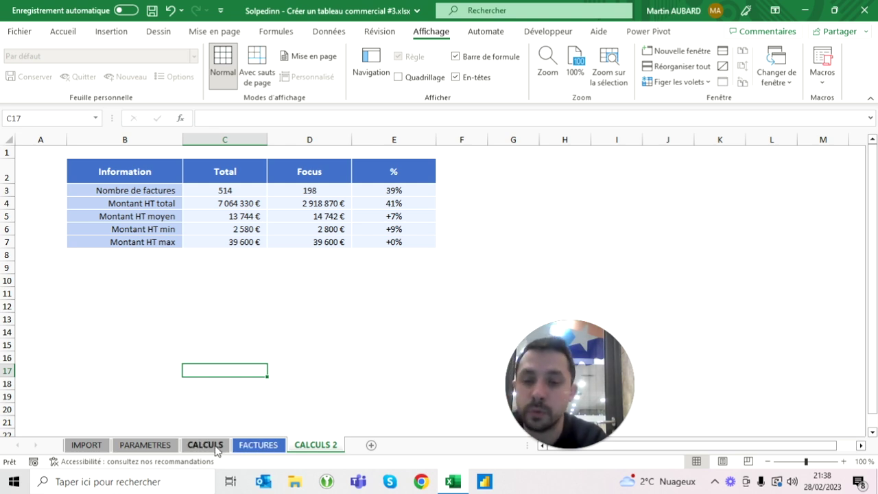
{"action": "right_click", "coordinate": [318, 447]}
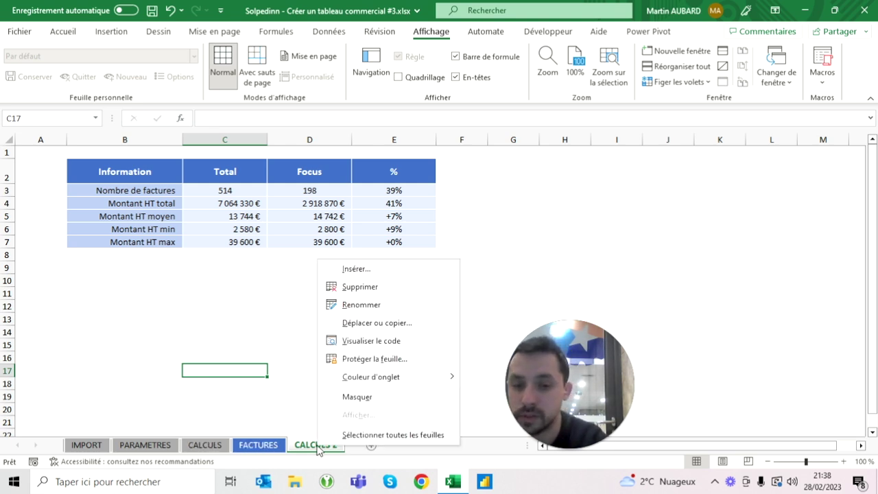
{"action": "mouse_move", "coordinate": [368, 384]}
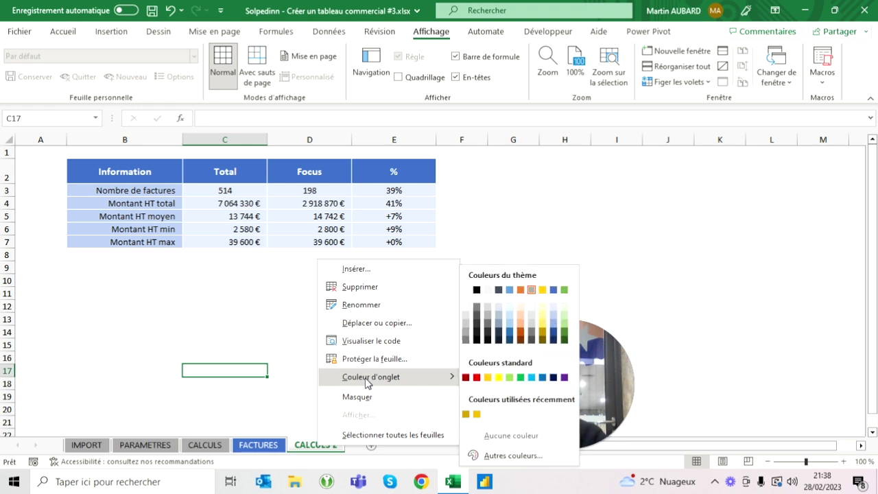
{"action": "key", "text": "Escape"}
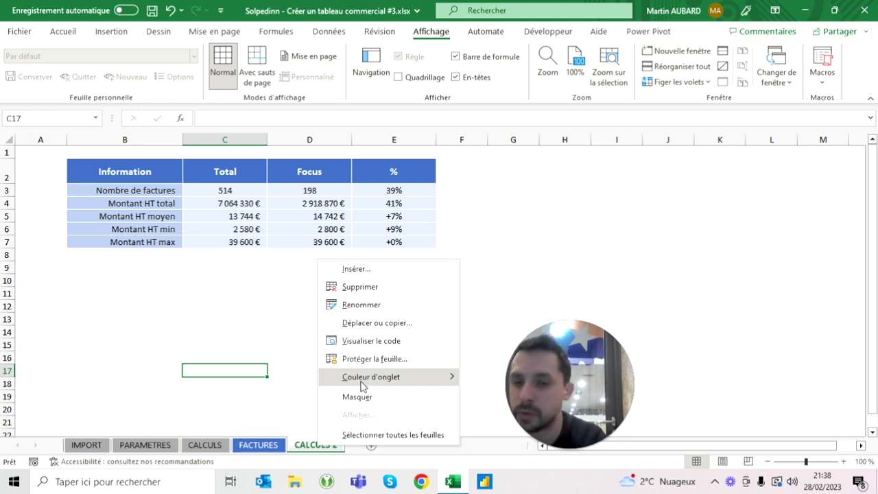
{"action": "key", "text": "Escape"}
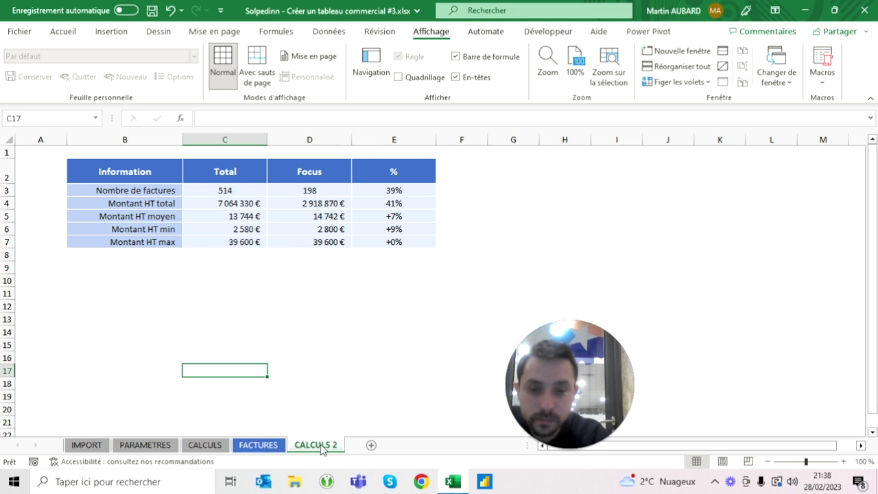
{"action": "left_click", "coordinate": [309, 319]}
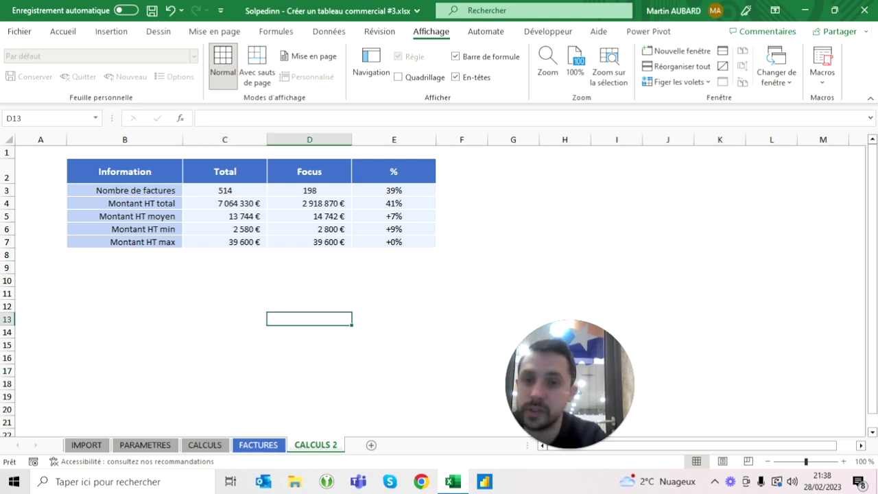
{"action": "left_click", "coordinate": [224, 190]}
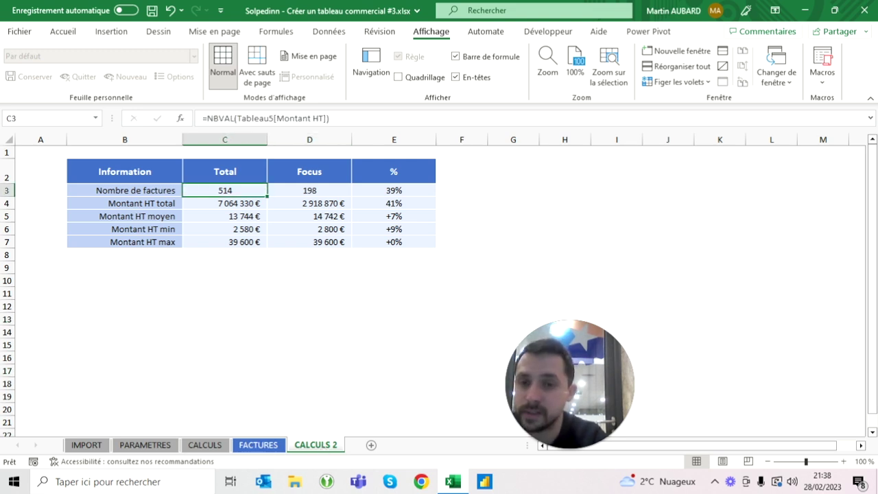
{"action": "left_click", "coordinate": [309, 190]}
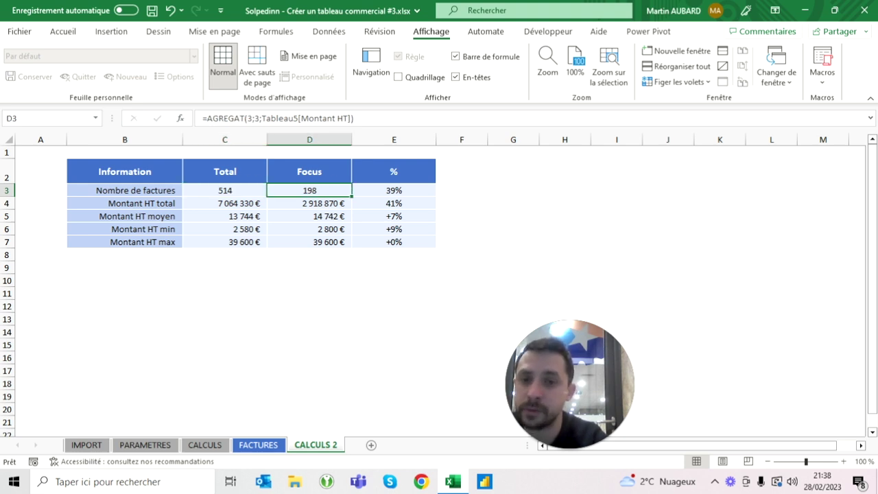
{"action": "left_click", "coordinate": [394, 190]}
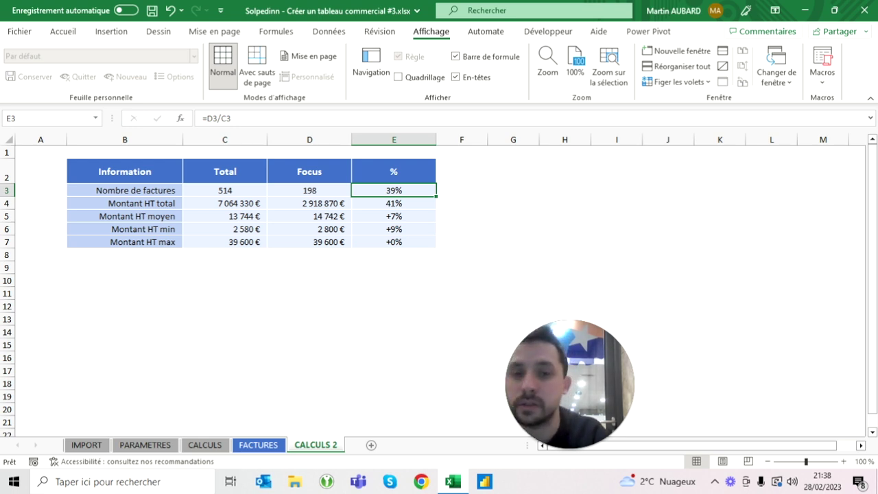
{"action": "left_click", "coordinate": [256, 445]}
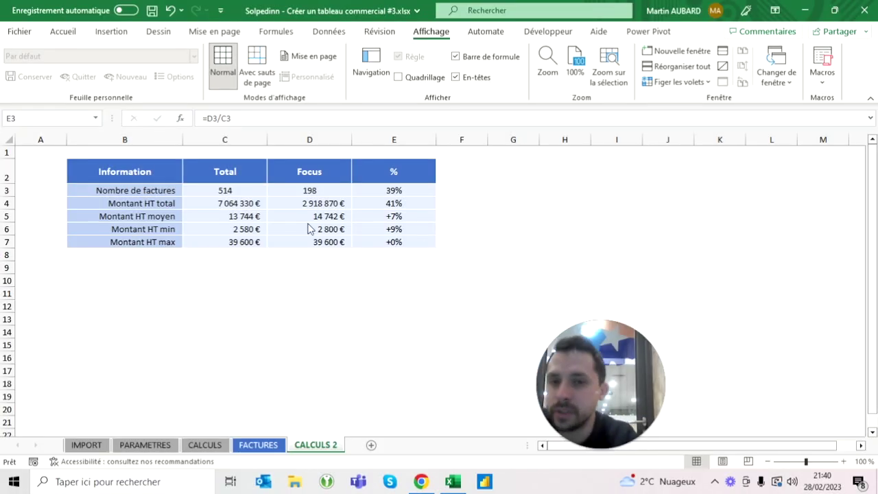
On the FACTURES dashboard, filter Produit to Autre, then Café, then clear the Produit filter
{"action": "left_click", "coordinate": [255, 444]}
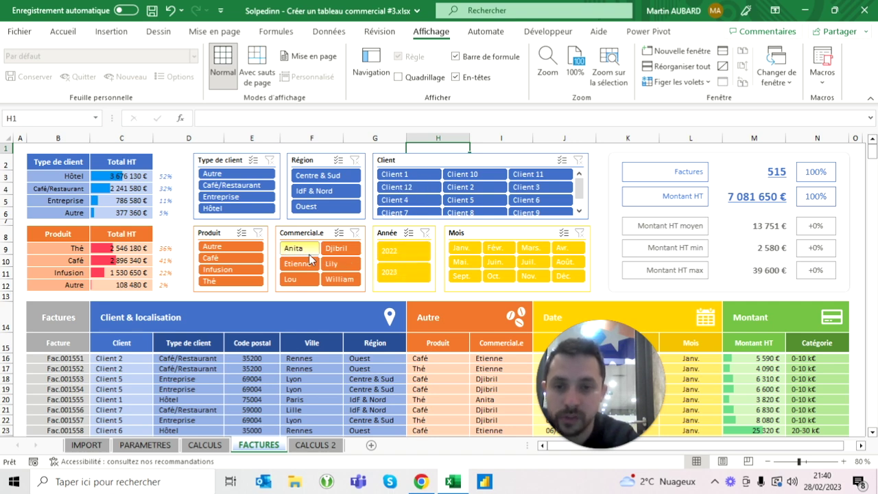
{"action": "left_click", "coordinate": [234, 248]}
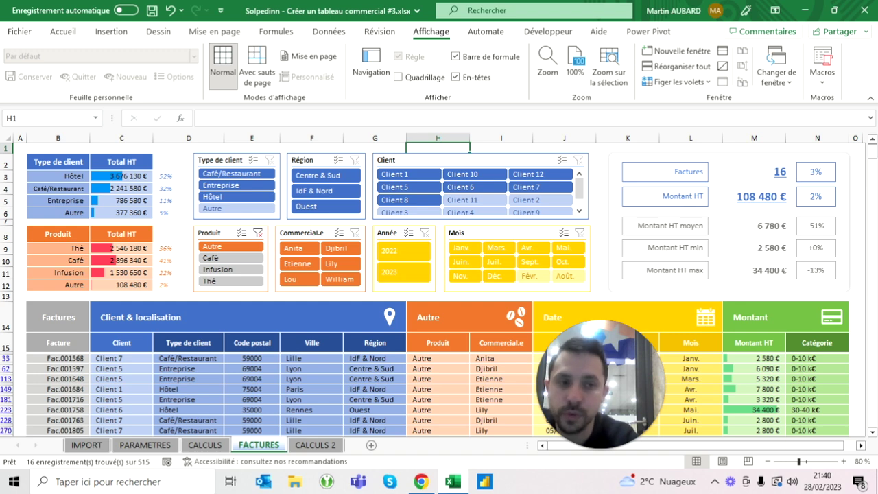
{"action": "left_click", "coordinate": [234, 257]}
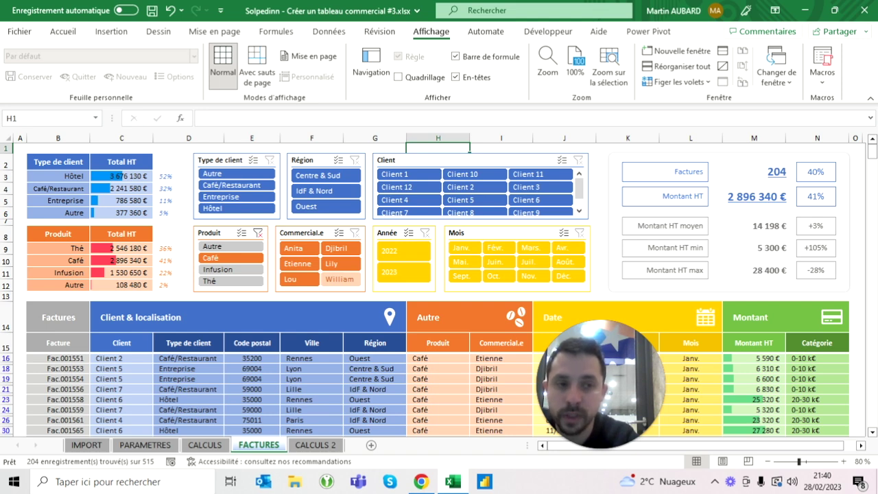
{"action": "left_click", "coordinate": [258, 233]}
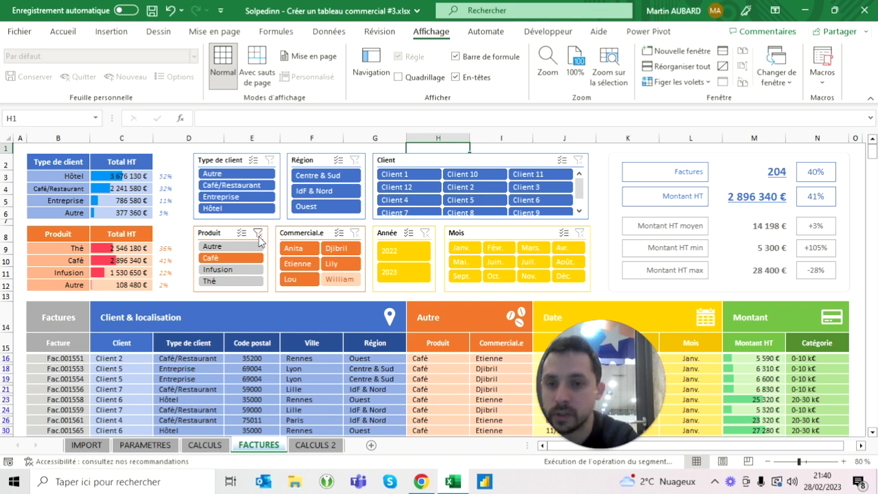
Filter Type de client to Hôtel, clear it, and return to the IMPORT sheet
{"action": "left_click", "coordinate": [229, 208]}
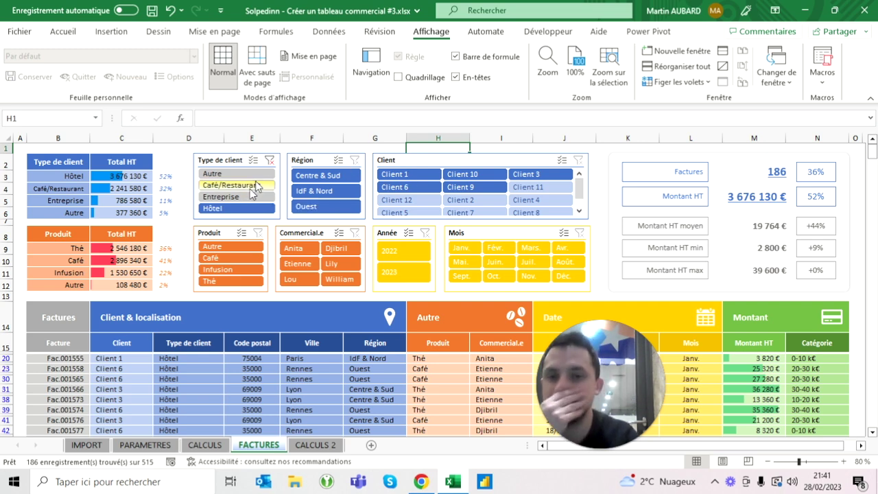
{"action": "left_click", "coordinate": [268, 161]}
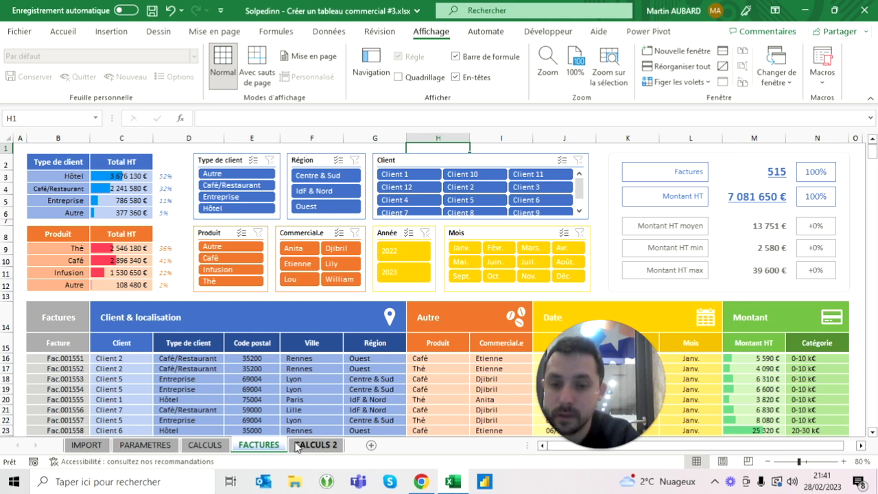
{"action": "left_click", "coordinate": [86, 445]}
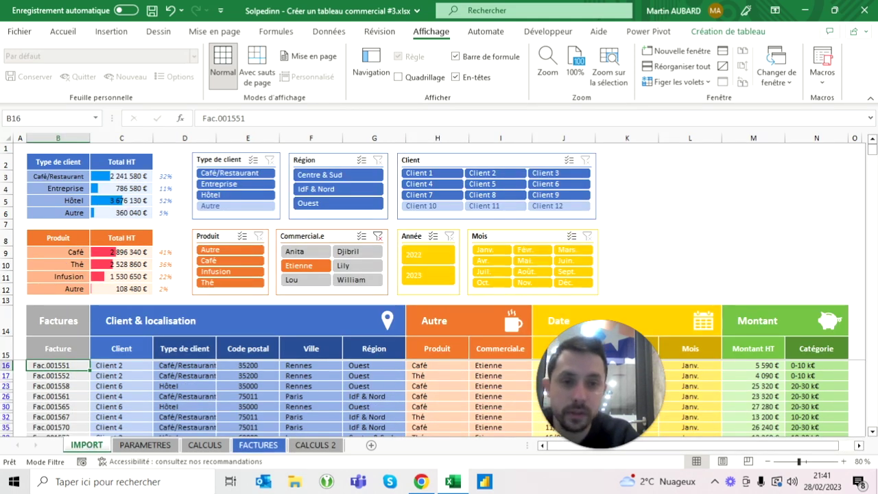
Clear the Commercial.e salesperson filter and pick the rounded rectangle from the Formes gallery
{"action": "left_click", "coordinate": [626, 176]}
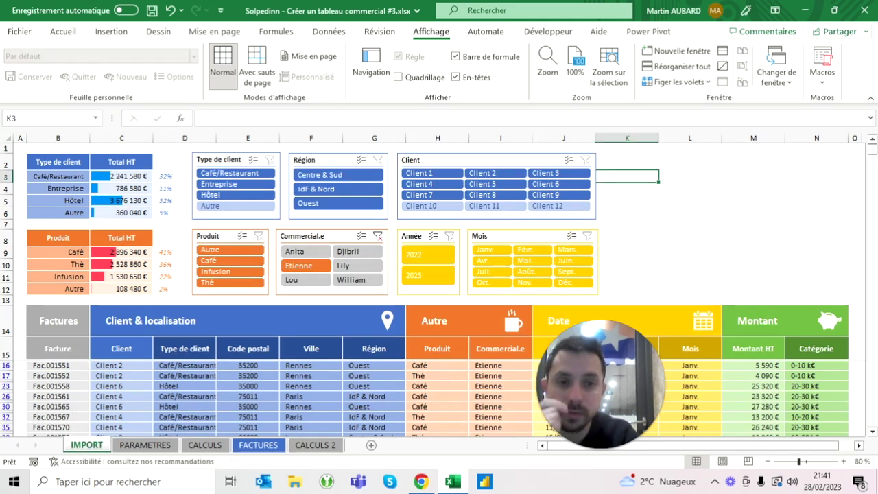
{"action": "left_click", "coordinate": [377, 236]}
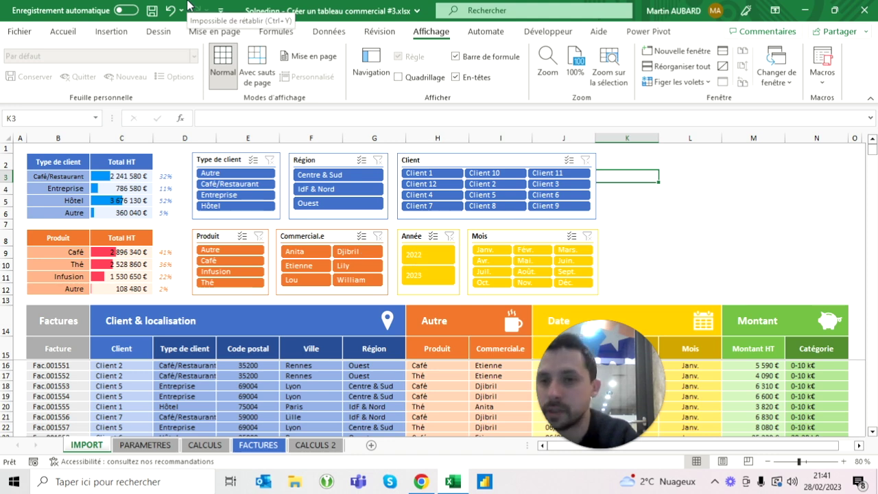
{"action": "left_click", "coordinate": [111, 32]}
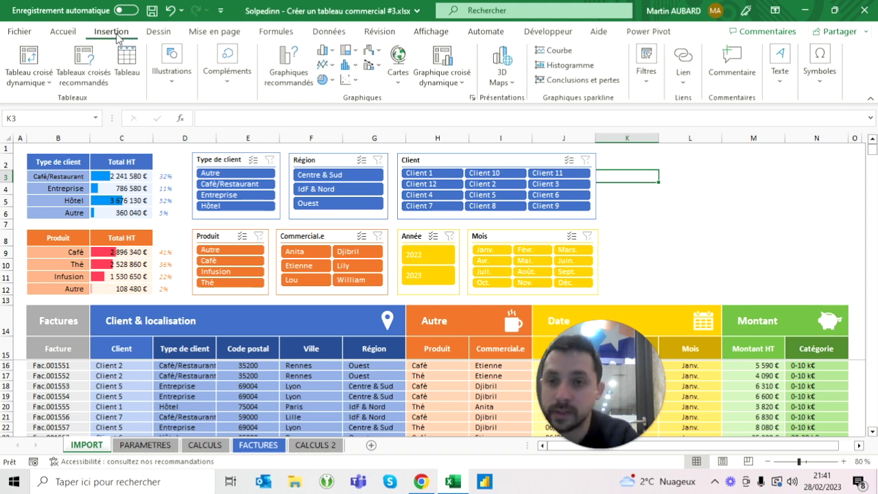
{"action": "left_click", "coordinate": [171, 66]}
{"action": "left_click", "coordinate": [193, 120]}
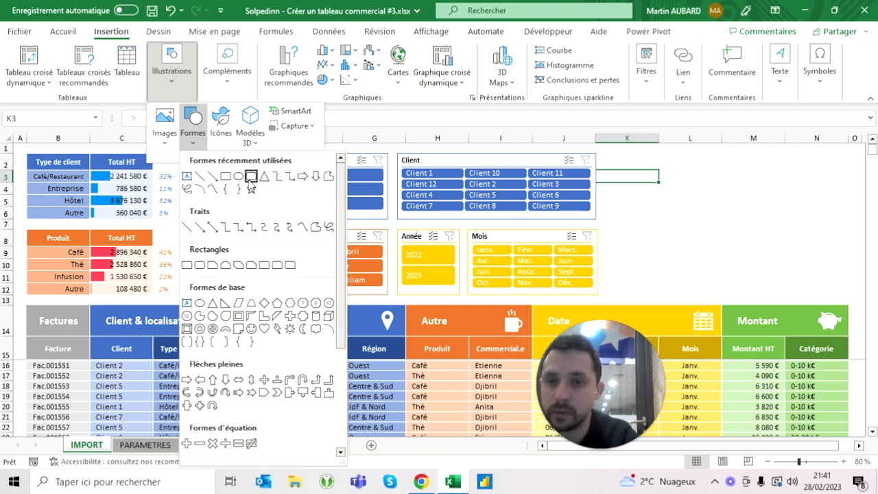
{"action": "left_click", "coordinate": [251, 177]}
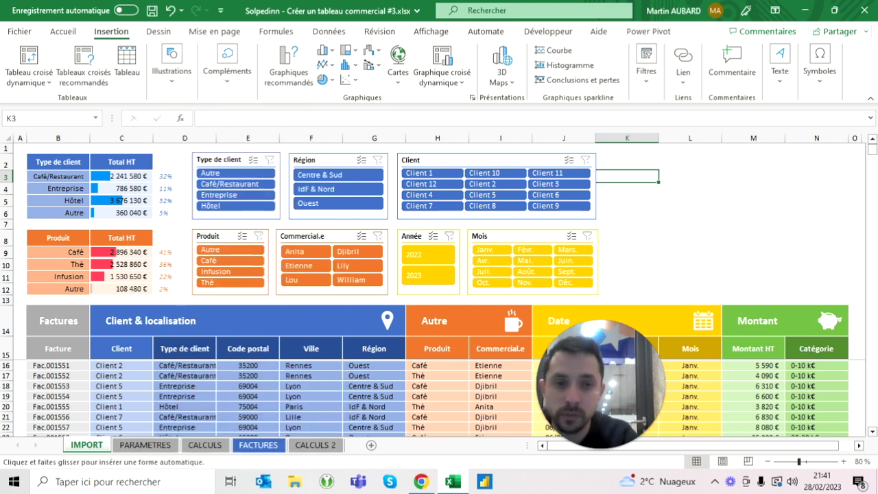
Draw a rounded rectangle right of the slicers, about 7,31 cm tall, with adjusted corners
{"action": "left_click_drag", "start_coordinate": [610, 155], "coordinate": [845, 294]}
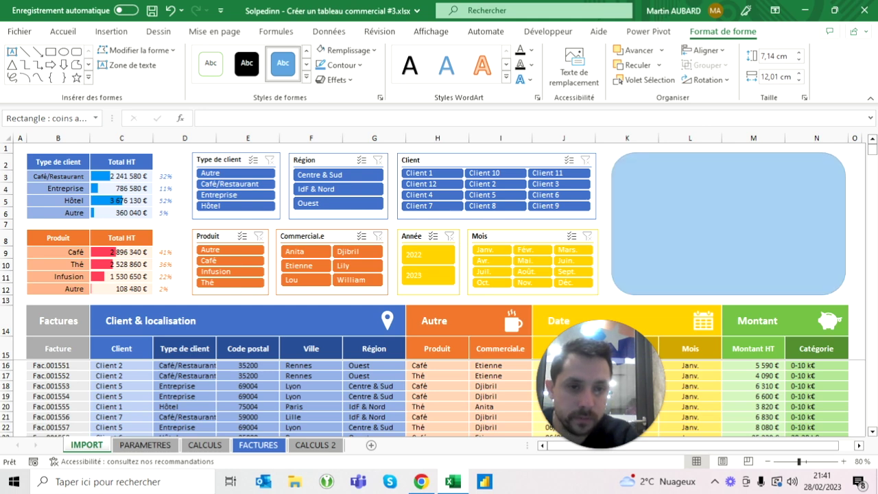
{"action": "left_click_drag", "start_coordinate": [728, 154], "coordinate": [728, 151]}
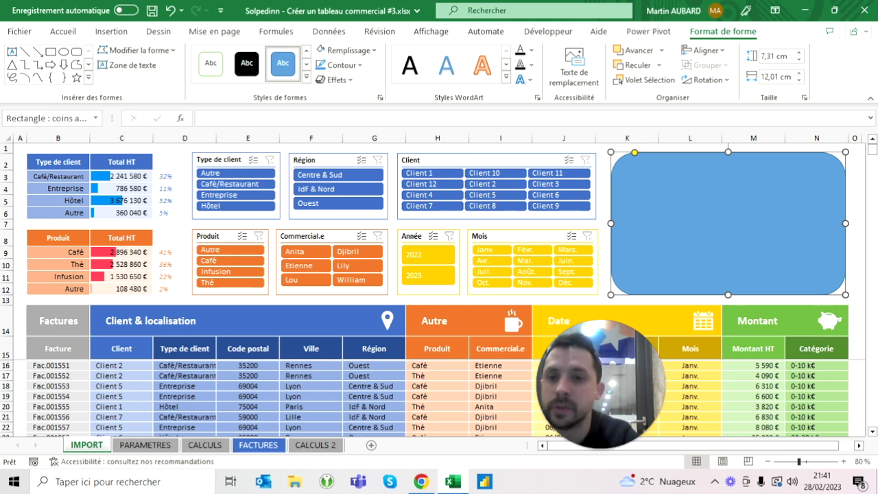
{"action": "left_click_drag", "start_coordinate": [610, 152], "coordinate": [612, 153]}
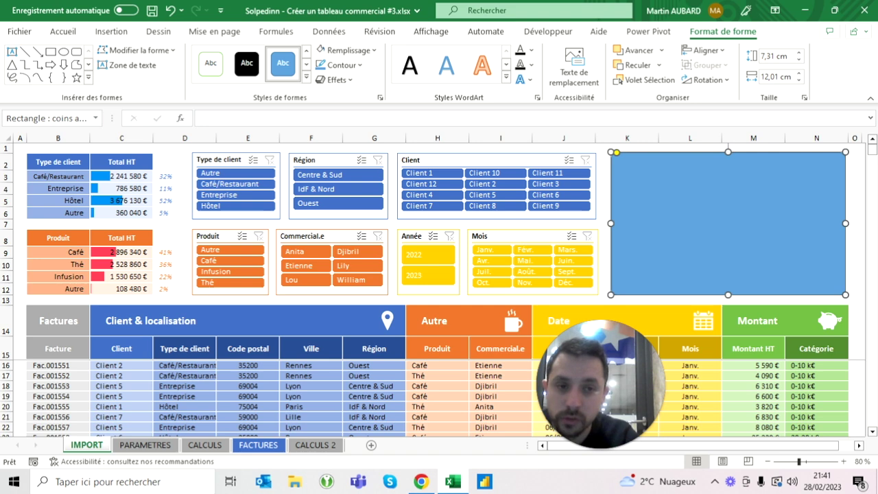
{"action": "left_click", "coordinate": [563, 147]}
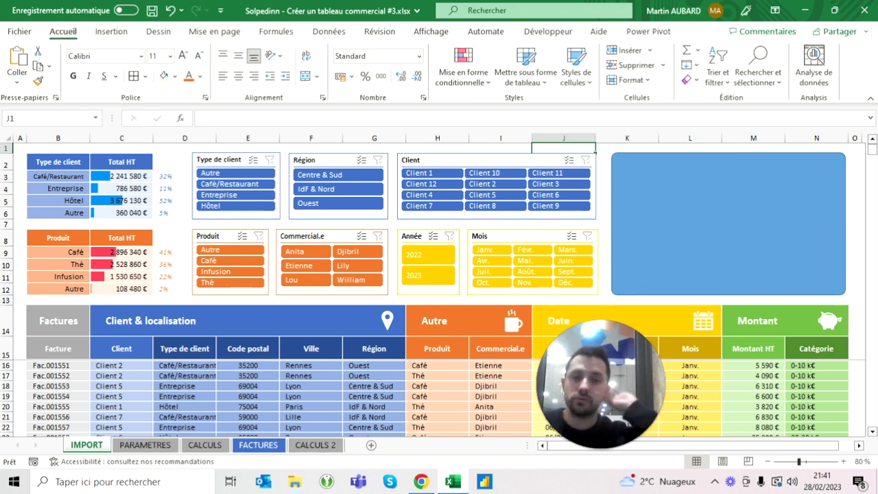
Revert the panel's recent corner and fill changes, then reselect the large rounded panel
{"action": "left_click", "coordinate": [169, 12]}
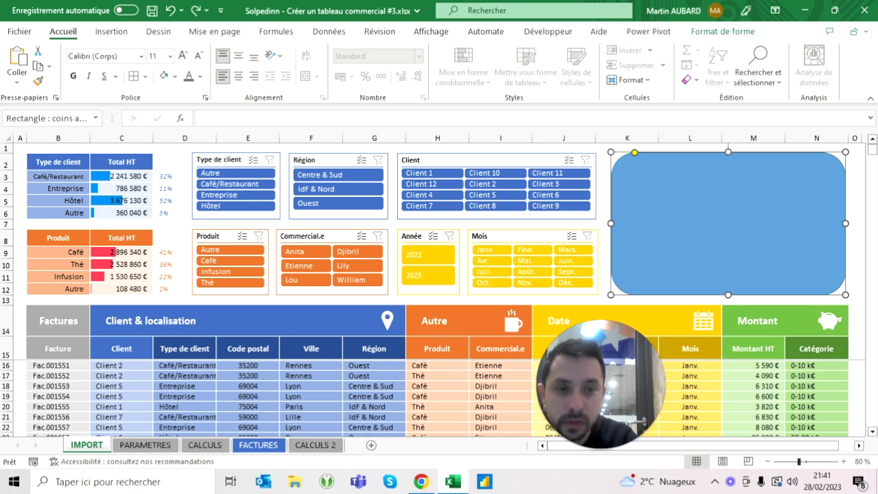
{"action": "key", "text": "ctrl+z"}
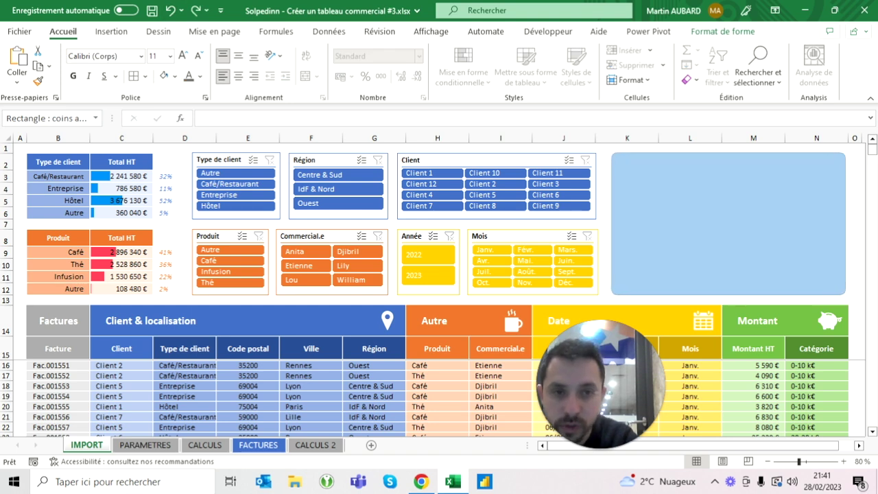
{"action": "key", "text": "ctrl+y"}
{"action": "left_click", "coordinate": [500, 147]}
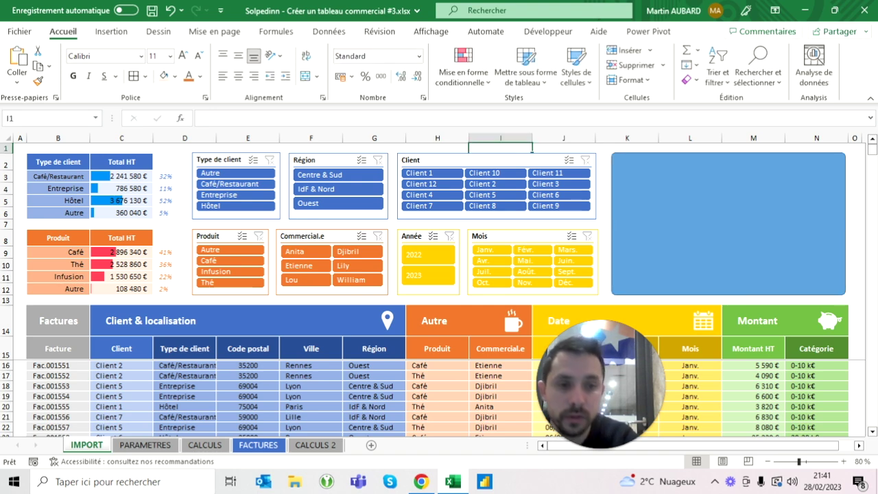
{"action": "left_click", "coordinate": [730, 172]}
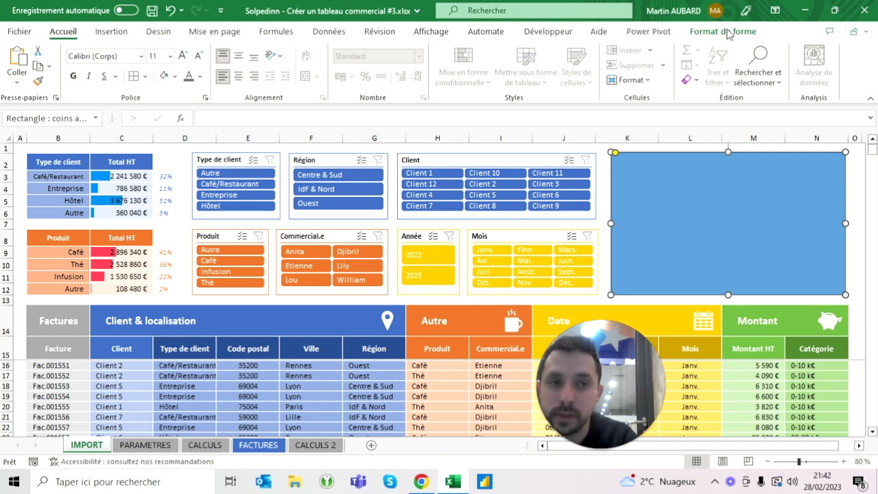
Remove the rounded panel's fill and set its outline to Sans contour
{"action": "left_click", "coordinate": [729, 33]}
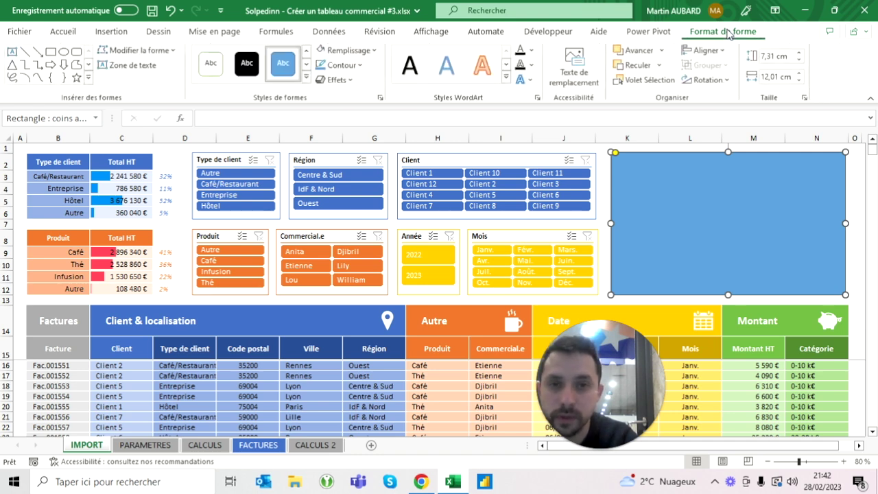
{"action": "left_click", "coordinate": [347, 52]}
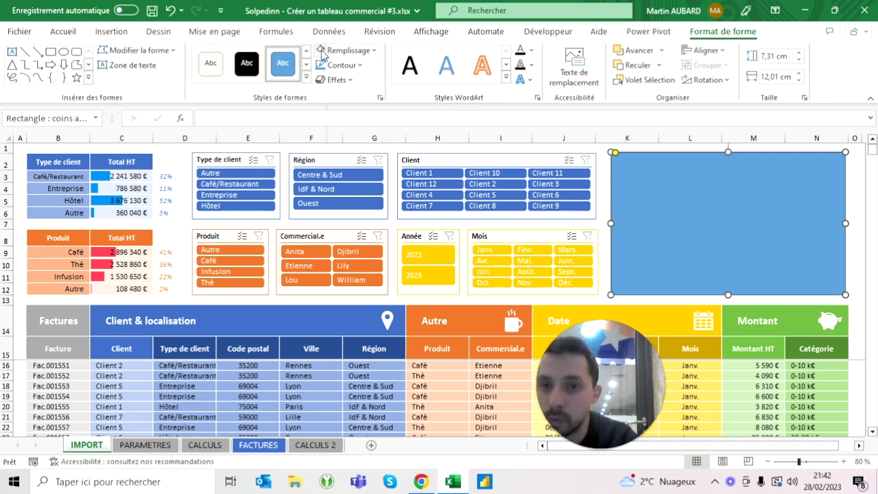
{"action": "left_click", "coordinate": [359, 69]}
{"action": "left_click", "coordinate": [382, 261]}
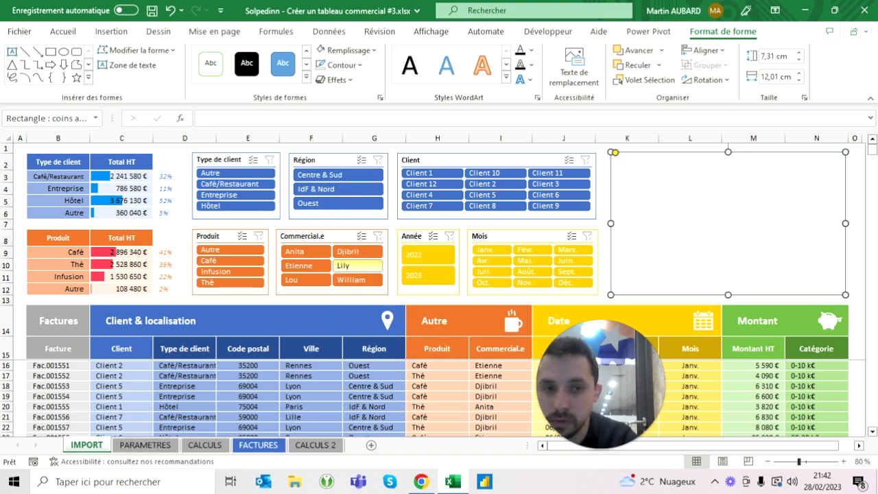
{"action": "left_click", "coordinate": [564, 148]}
{"action": "left_click", "coordinate": [617, 206]}
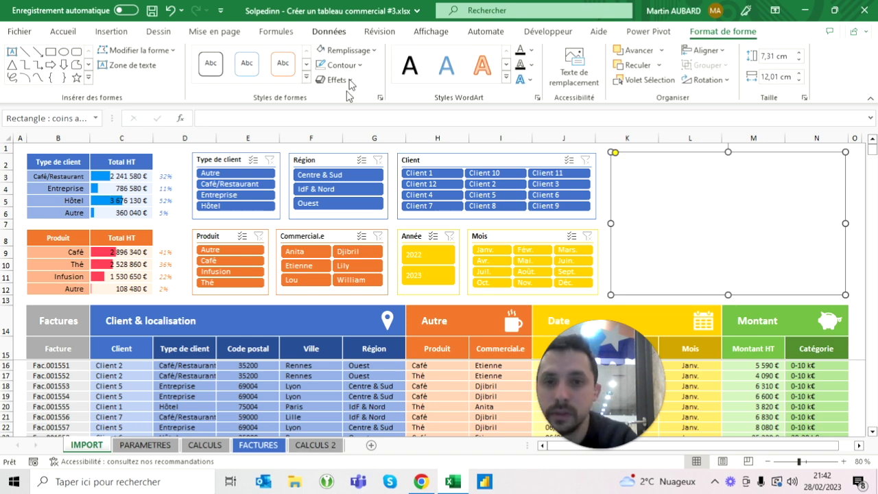
Apply an outer (Externe) shadow to the panel
{"action": "left_click", "coordinate": [338, 80]}
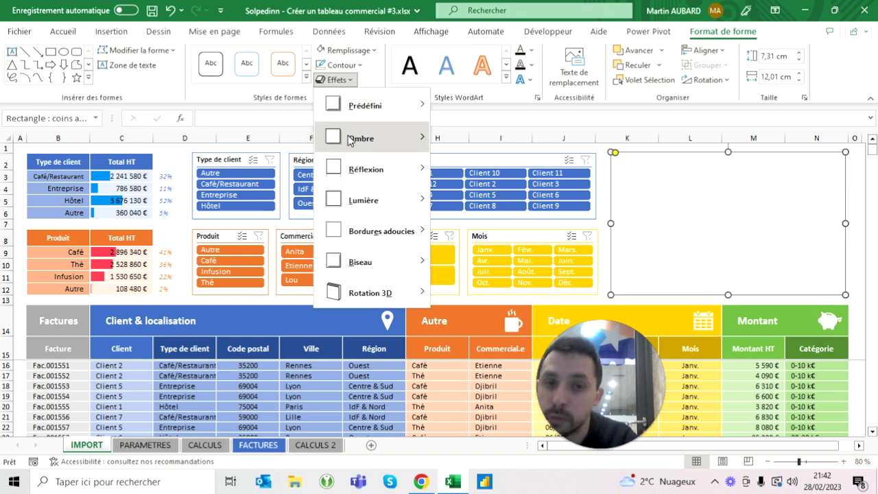
{"action": "mouse_move", "coordinate": [374, 137]}
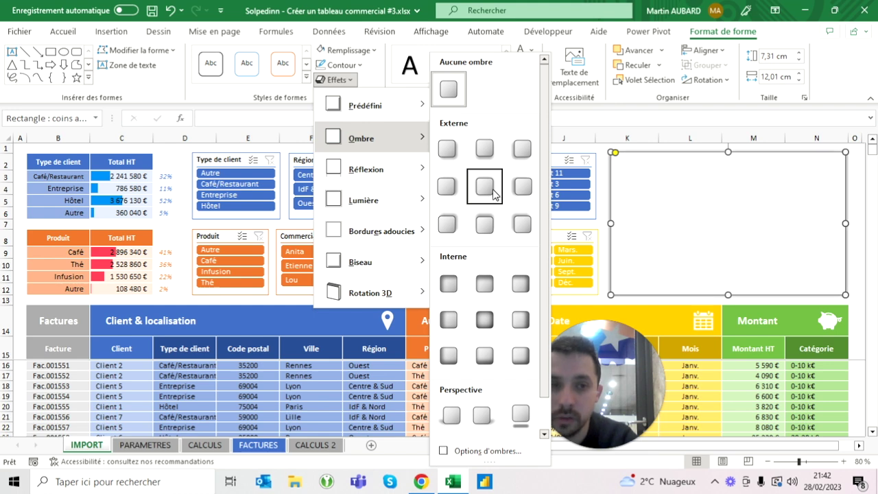
{"action": "left_click", "coordinate": [485, 186]}
{"action": "left_click", "coordinate": [500, 147]}
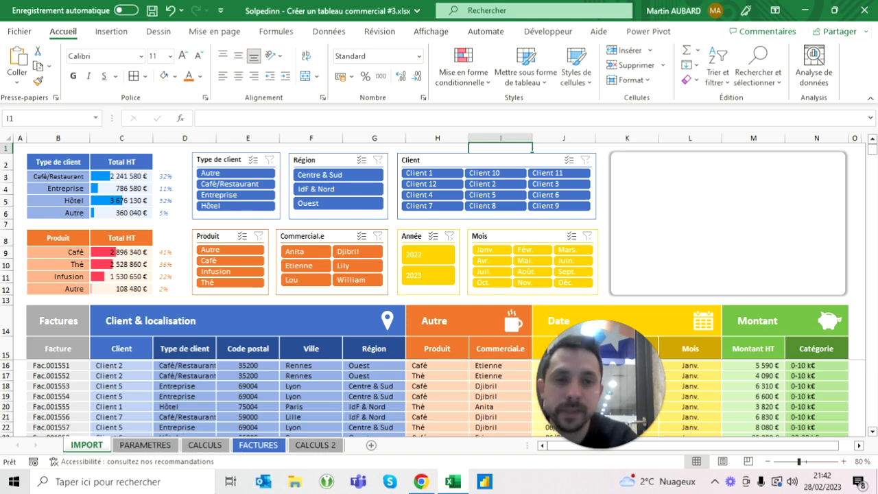
Set the shadow to 101% size and 80% transparency, then close the formatting pane
{"action": "left_click", "coordinate": [727, 223]}
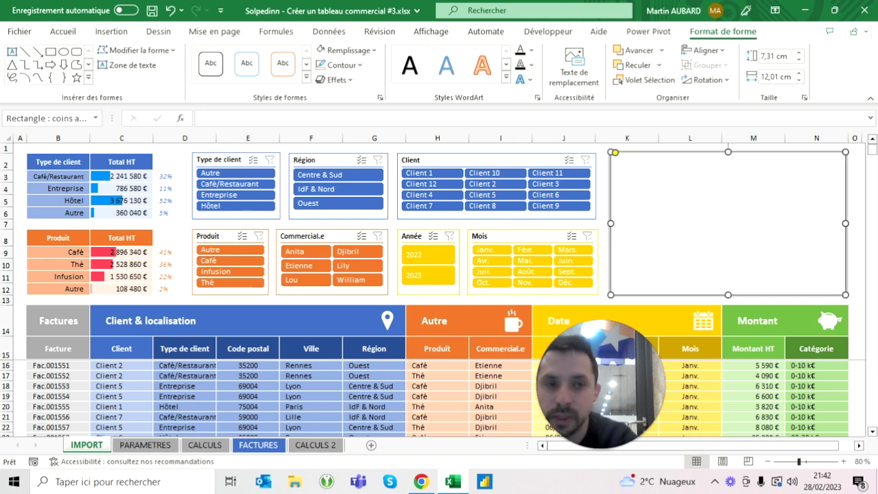
{"action": "left_click", "coordinate": [334, 79]}
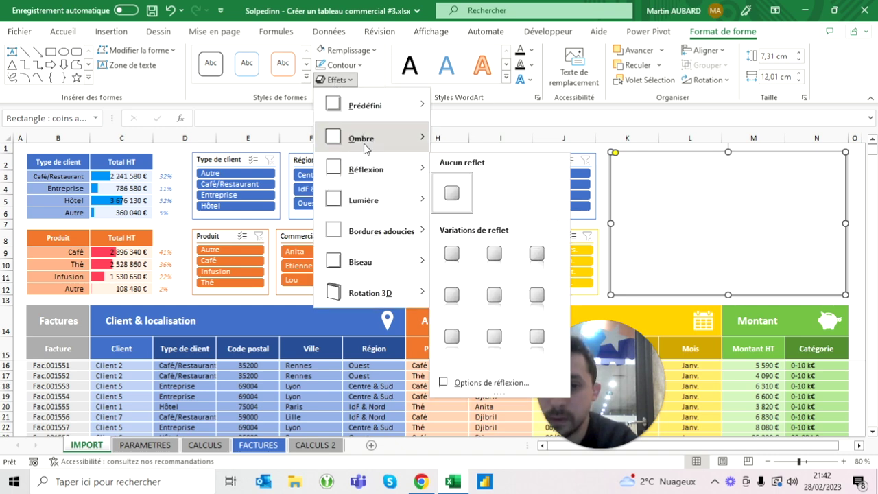
{"action": "mouse_move", "coordinate": [371, 146]}
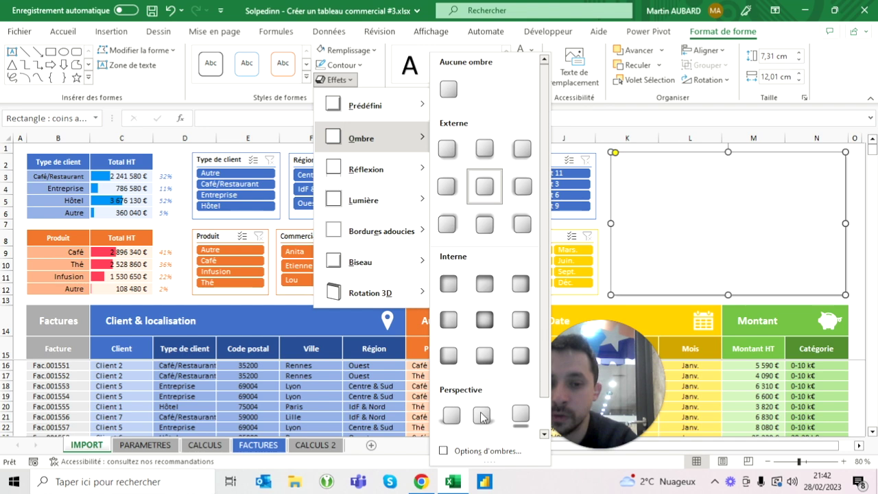
{"action": "left_click", "coordinate": [473, 450]}
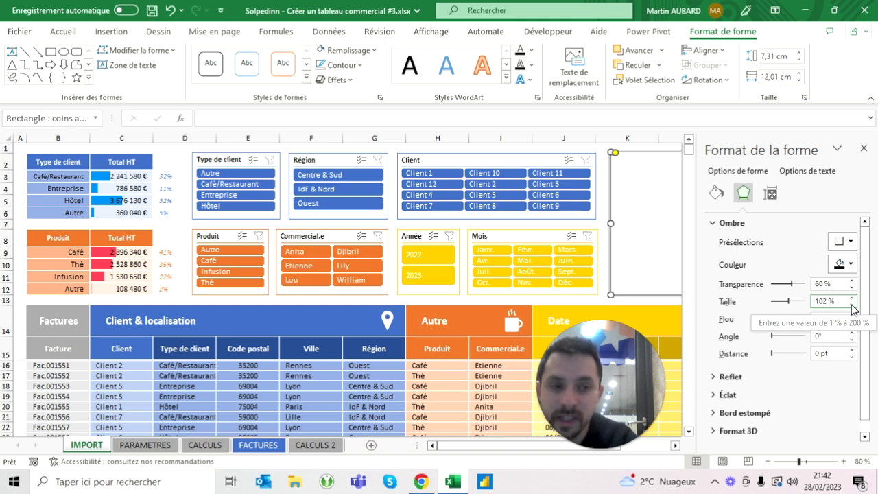
{"action": "left_click", "coordinate": [852, 305]}
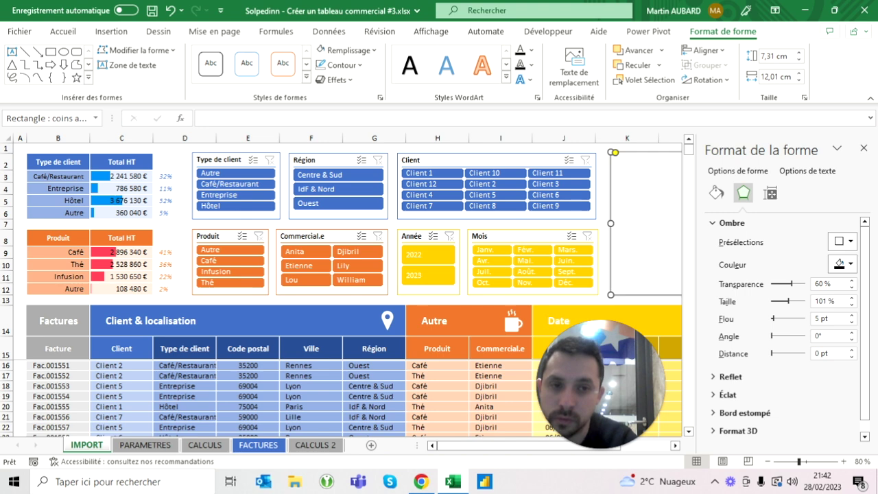
{"action": "left_click", "coordinate": [852, 280]}
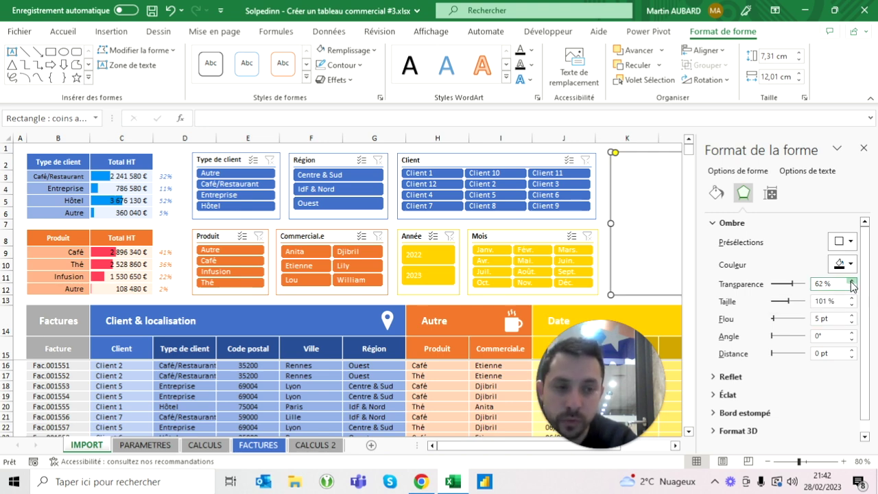
{"action": "left_click", "coordinate": [852, 281]}
{"action": "left_click", "coordinate": [851, 280]}
{"action": "left_click", "coordinate": [852, 280]}
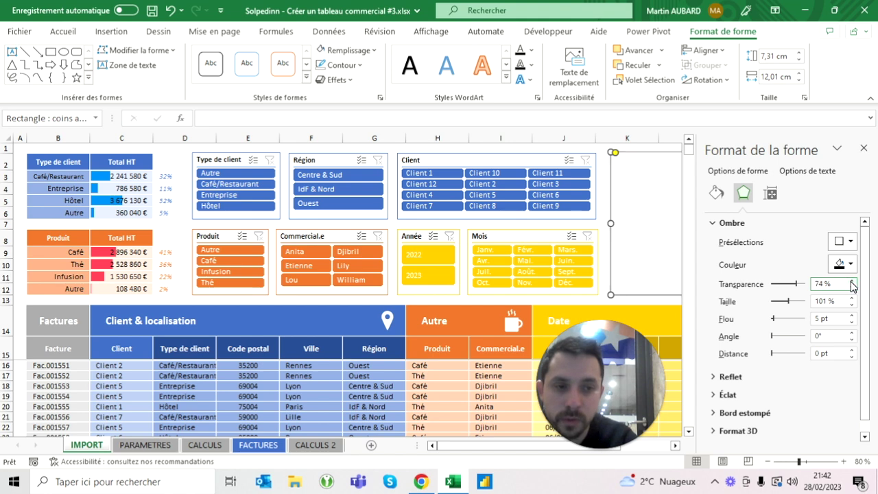
{"action": "left_click", "coordinate": [852, 281]}
{"action": "left_click", "coordinate": [852, 280]}
{"action": "left_click", "coordinate": [852, 280]}
{"action": "left_click", "coordinate": [852, 281]}
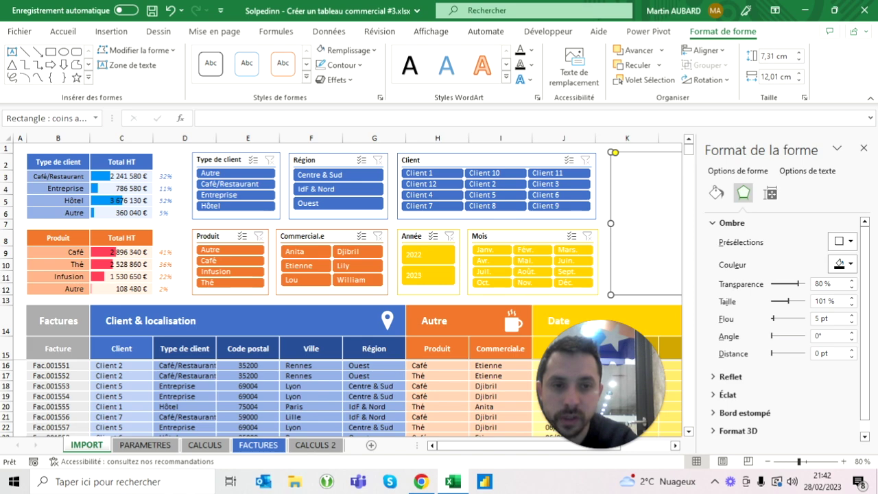
{"action": "left_click", "coordinate": [638, 177]}
{"action": "scroll", "coordinate": [637, 177], "scroll_direction": "right", "scroll_amount": 4}
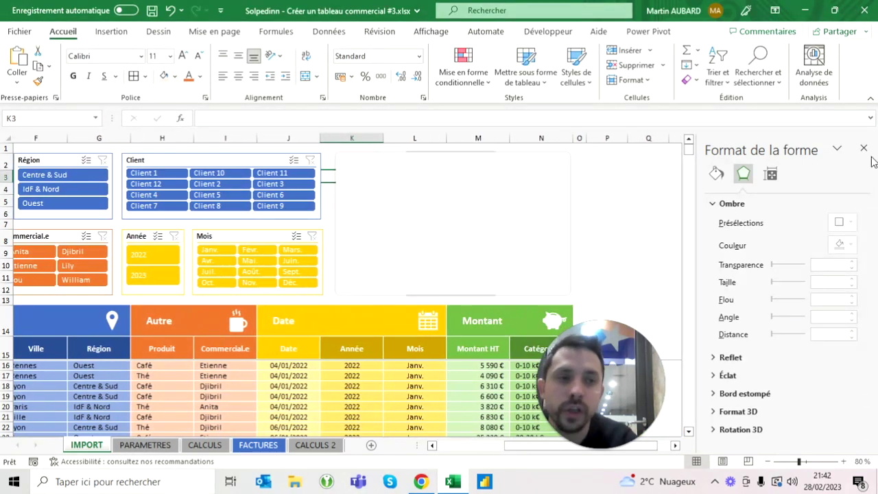
{"action": "left_click", "coordinate": [864, 148]}
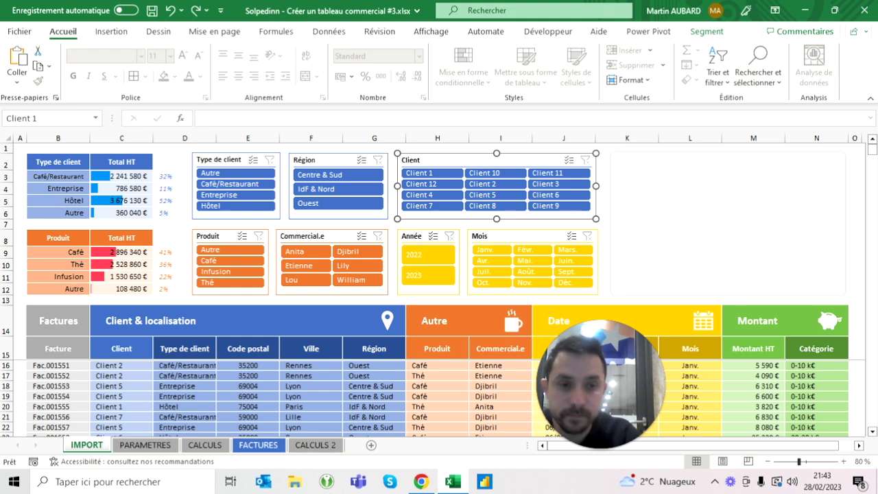
Draw a blue rectangle inside the rounded panel, nudge it down-left, then view the FACTURES dashboard
{"action": "left_click", "coordinate": [728, 223]}
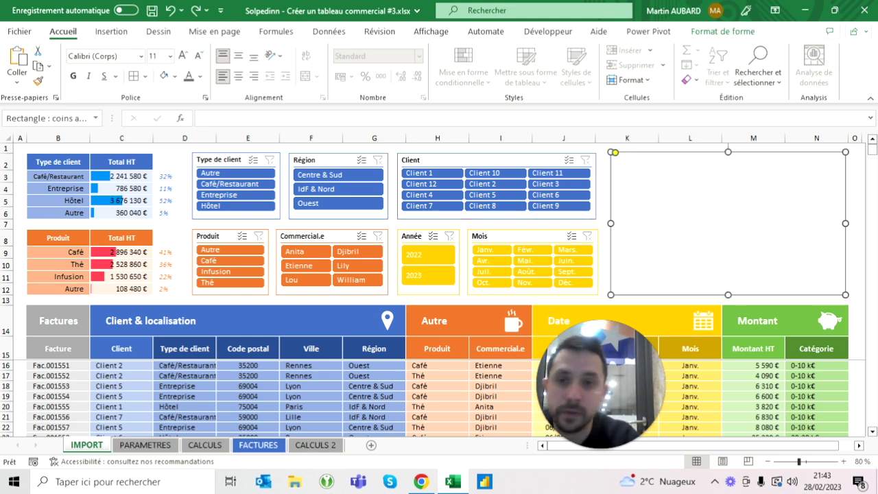
{"action": "left_click", "coordinate": [112, 31]}
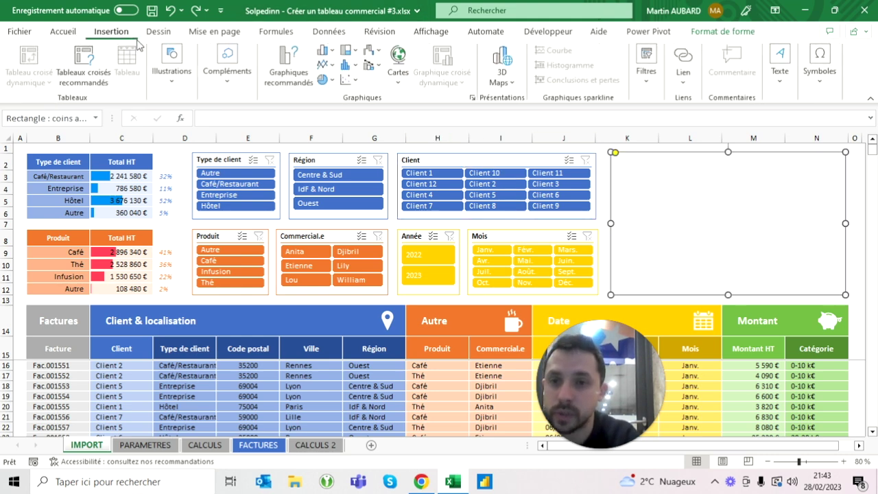
{"action": "left_click", "coordinate": [172, 69]}
{"action": "left_click", "coordinate": [193, 120]}
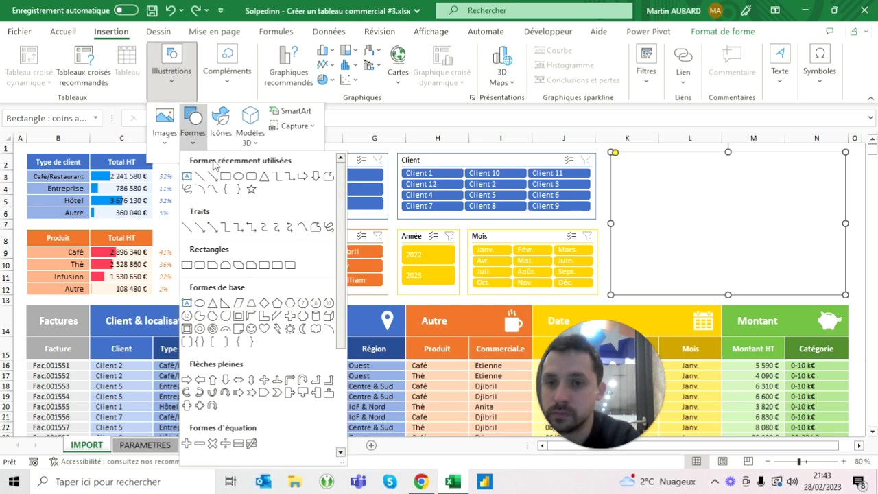
{"action": "left_click", "coordinate": [225, 176]}
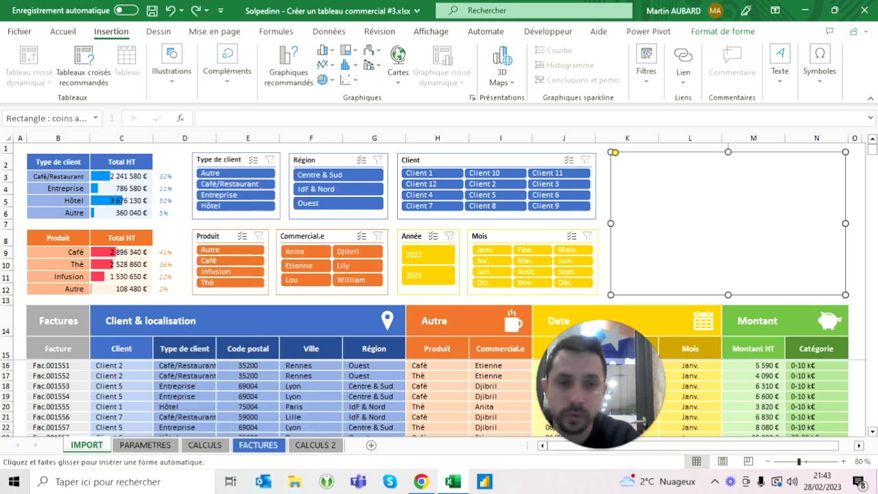
{"action": "left_click_drag", "start_coordinate": [623, 172], "coordinate": [743, 235]}
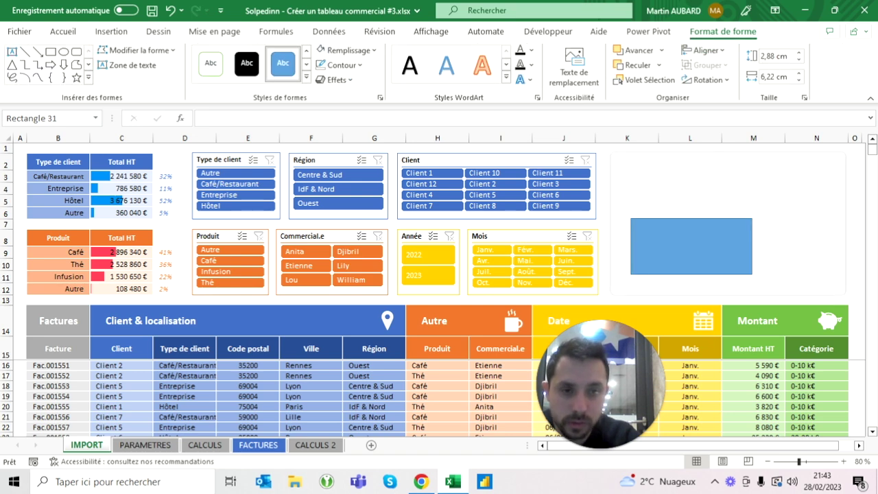
{"action": "left_click_drag", "start_coordinate": [690, 246], "coordinate": [679, 267]}
{"action": "left_click", "coordinate": [257, 444]}
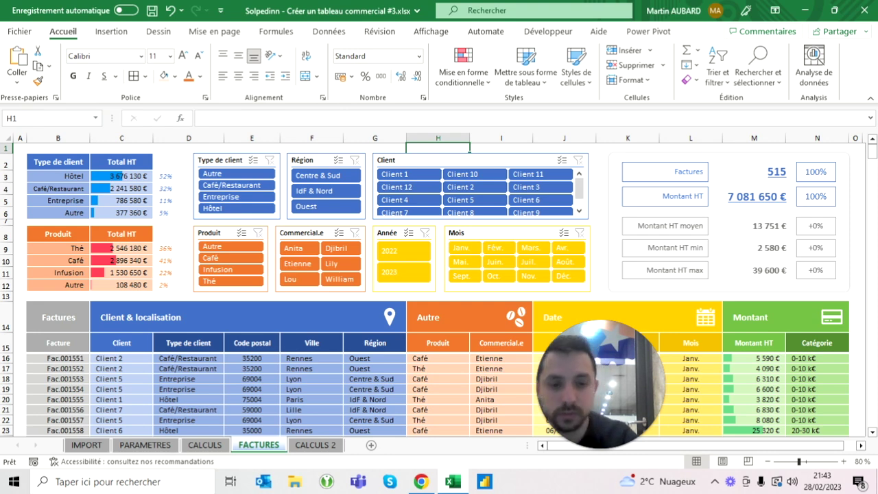
Paste a screenshot of the FACTURES summary onto the IMPORT sheet and crop off its left side
{"action": "left_click", "coordinate": [88, 446]}
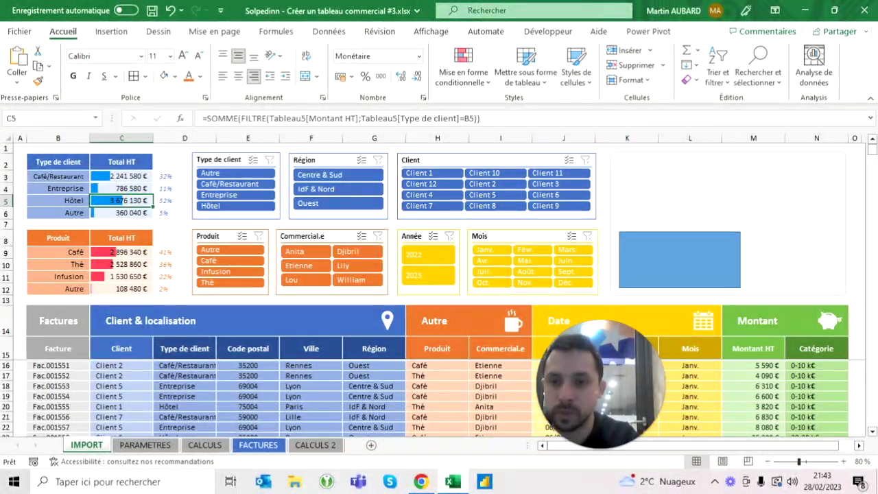
{"action": "key", "text": "ctrl+v"}
{"action": "left_click_drag", "start_coordinate": [439, 315], "coordinate": [363, 264]}
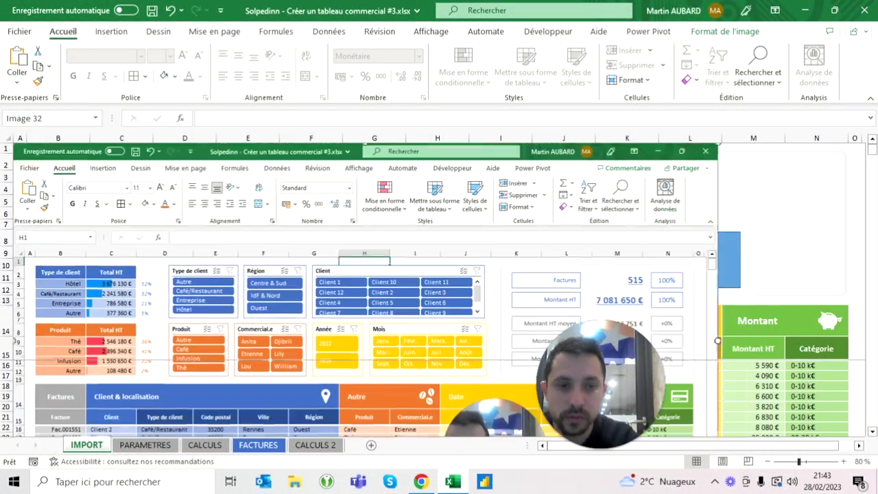
{"action": "left_click", "coordinate": [718, 33]}
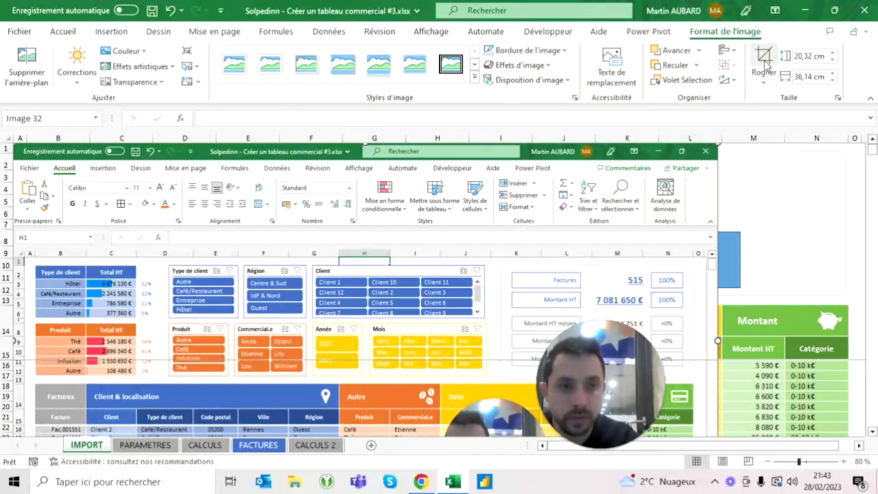
{"action": "left_click", "coordinate": [765, 62]}
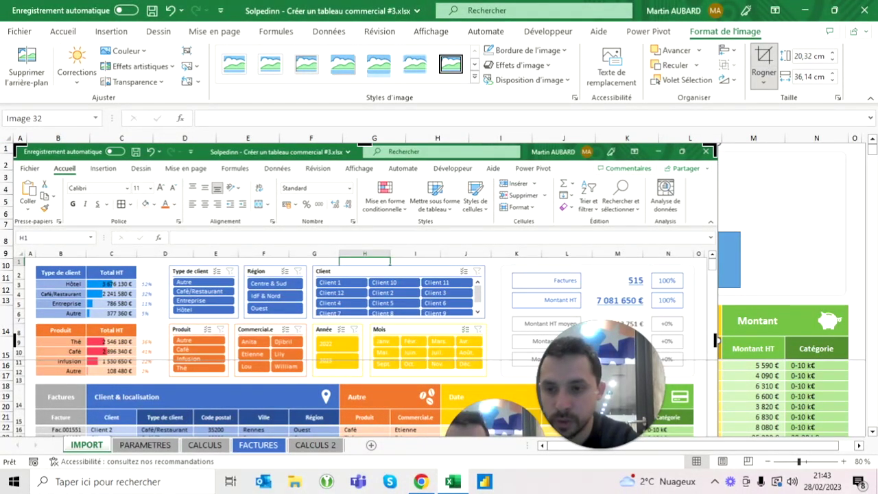
{"action": "left_click_drag", "start_coordinate": [16, 339], "coordinate": [488, 340]}
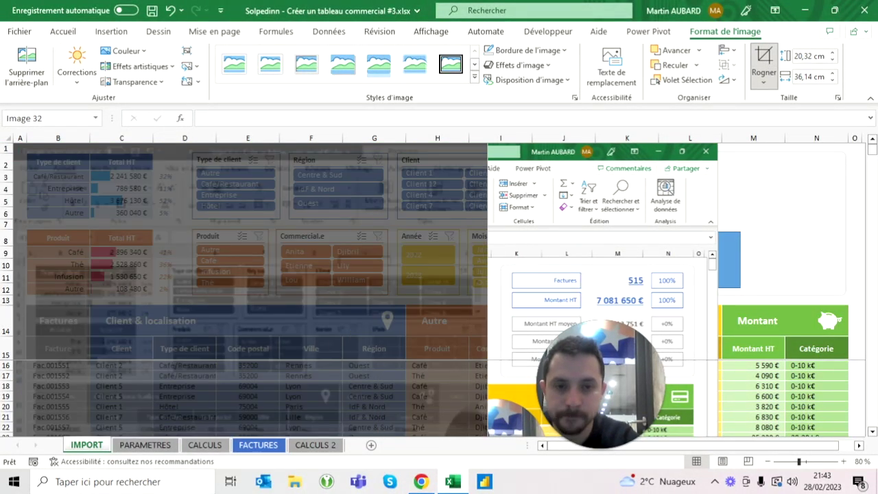
{"action": "key", "text": "Escape"}
Shift and recrop the screenshot, then widen the blue rectangle rightward across the card
{"action": "left_click_drag", "start_coordinate": [603, 288], "coordinate": [334, 288]}
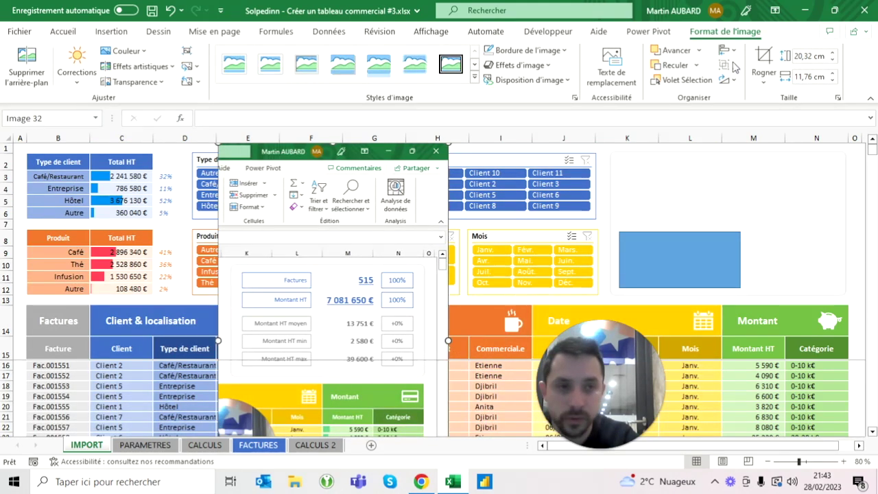
{"action": "left_click", "coordinate": [769, 58]}
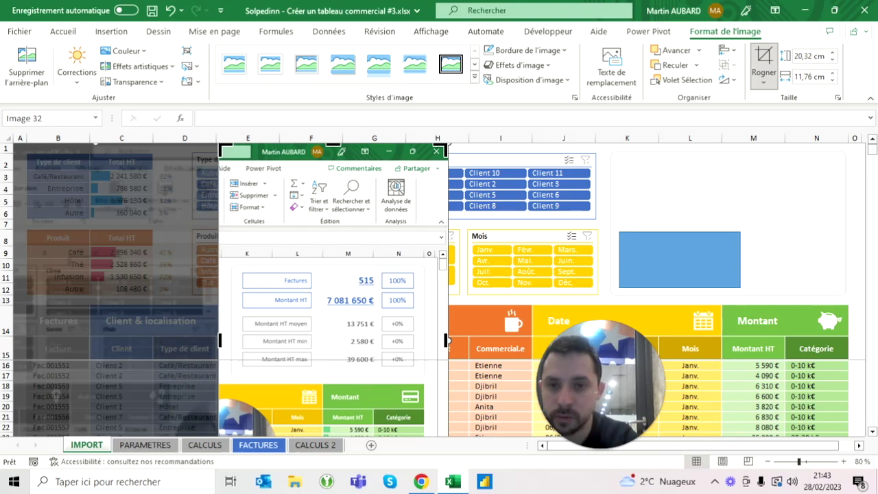
{"action": "left_click_drag", "start_coordinate": [329, 329], "coordinate": [329, 234]}
{"action": "key", "text": "Escape"}
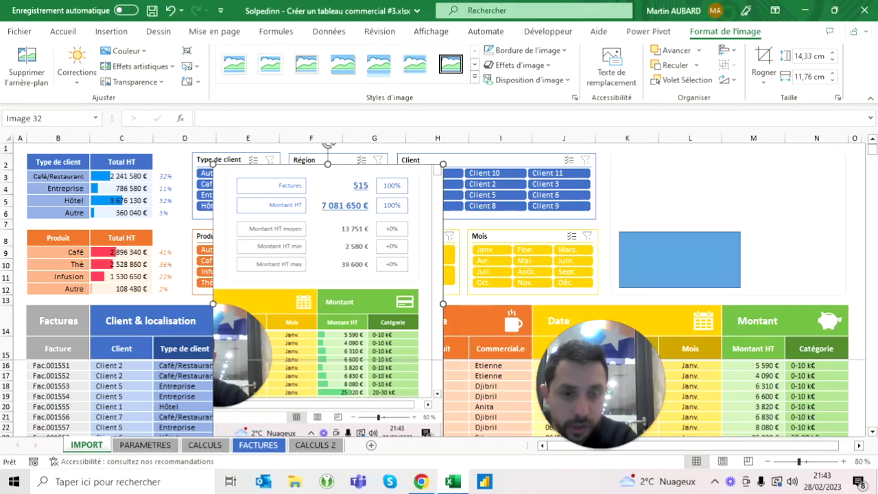
{"action": "left_click", "coordinate": [679, 258]}
{"action": "left_click_drag", "start_coordinate": [740, 259], "coordinate": [836, 259]}
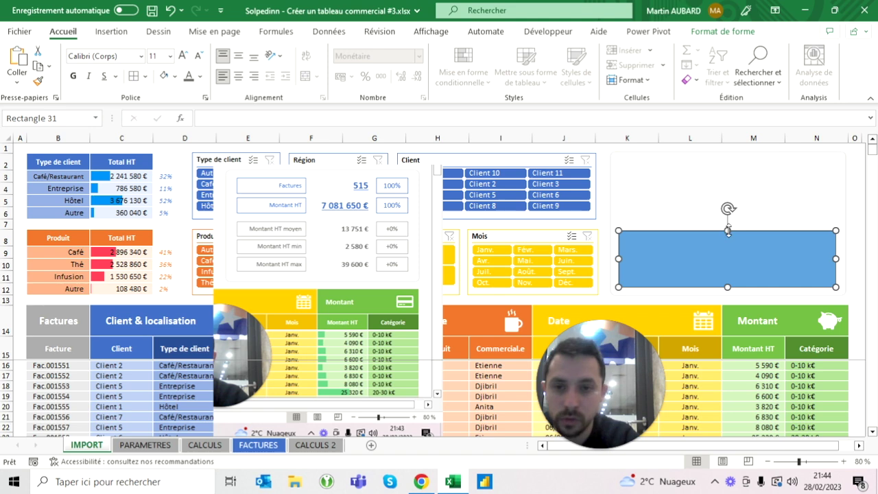
Stretch the blue rectangle upward to make it taller
{"action": "left_click_drag", "start_coordinate": [727, 231], "coordinate": [727, 218]}
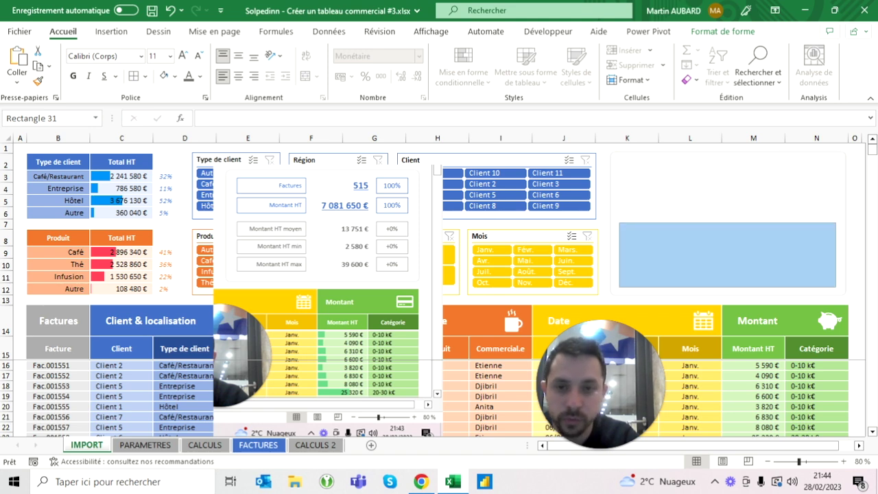
{"action": "left_click_drag", "start_coordinate": [728, 218], "coordinate": [727, 213]}
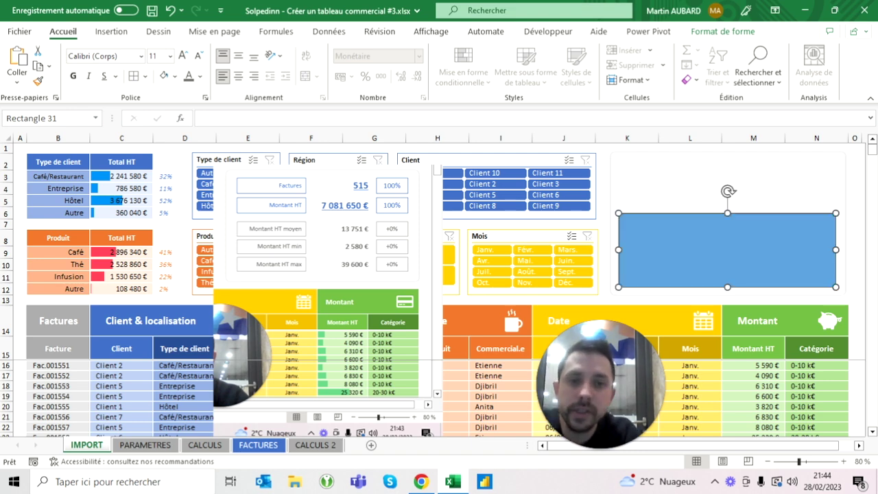
{"action": "left_click", "coordinate": [627, 177]}
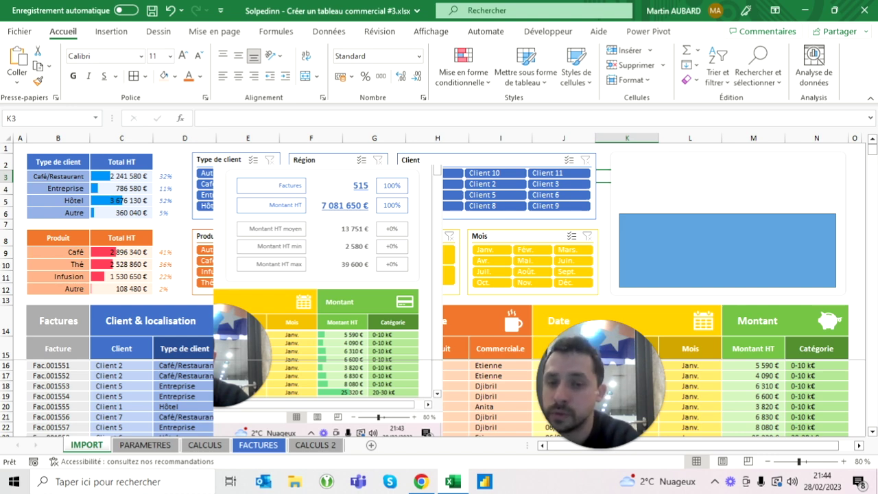
Give the rectangle a pale fill colour and set its outline to Sans contour
{"action": "left_click", "coordinate": [727, 249]}
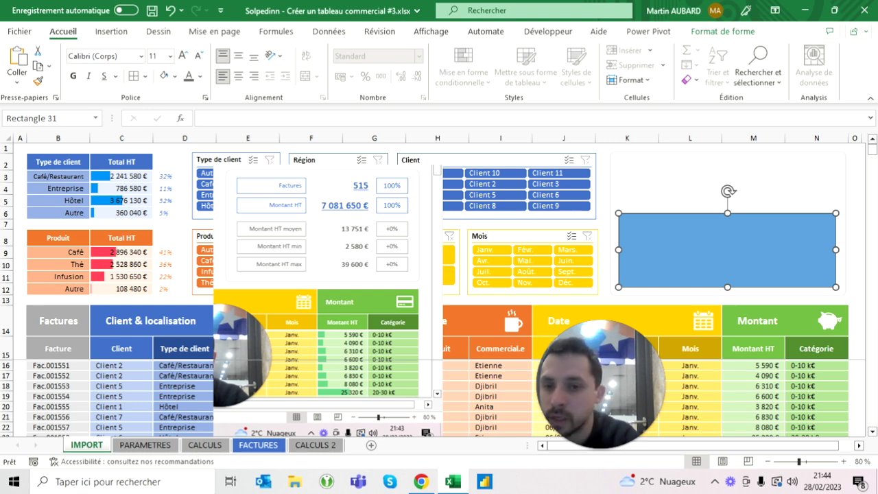
{"action": "left_click", "coordinate": [176, 76]}
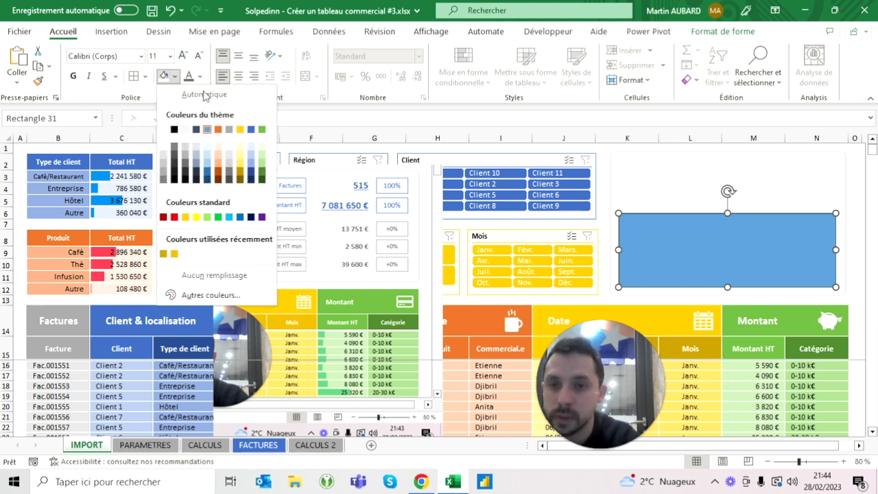
{"action": "left_click", "coordinate": [229, 147]}
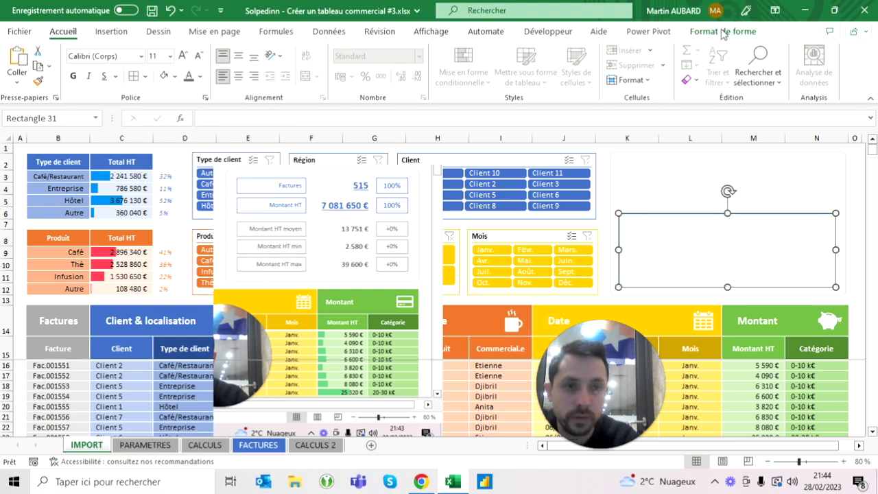
{"action": "left_click", "coordinate": [716, 34]}
{"action": "left_click", "coordinate": [331, 66]}
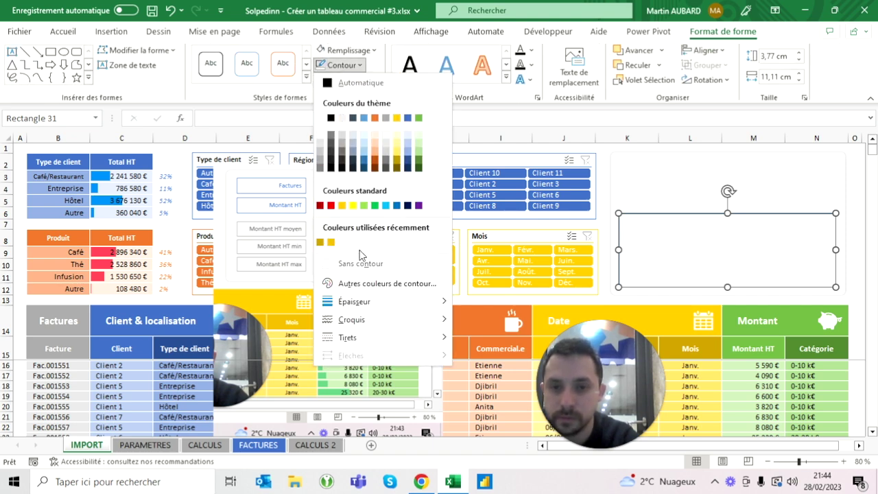
{"action": "left_click", "coordinate": [336, 259]}
{"action": "left_click", "coordinate": [627, 183]}
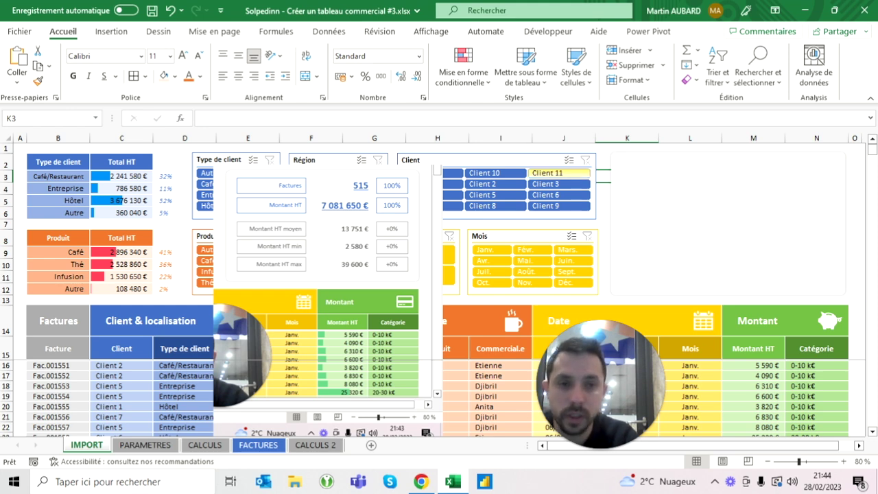
{"action": "left_click", "coordinate": [727, 250]}
Draw a small plain rectangle inside the rounded KPI card
{"action": "left_click", "coordinate": [727, 165]}
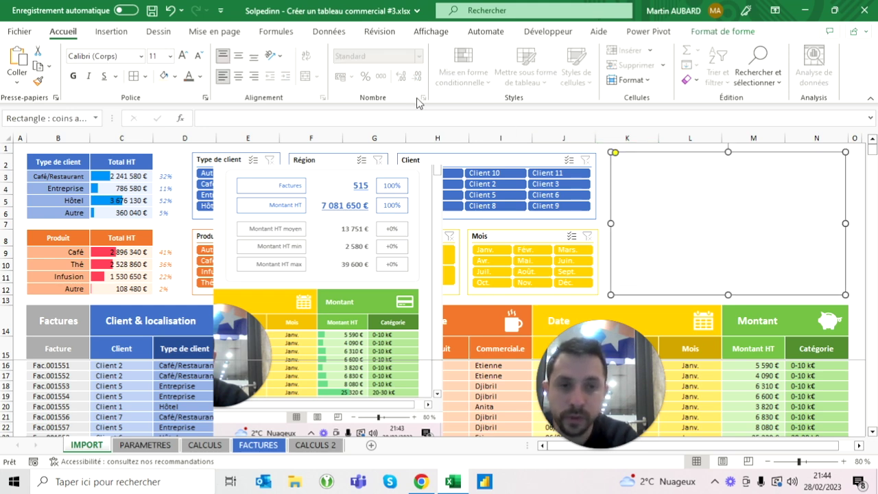
{"action": "left_click", "coordinate": [126, 33]}
{"action": "left_click", "coordinate": [170, 75]}
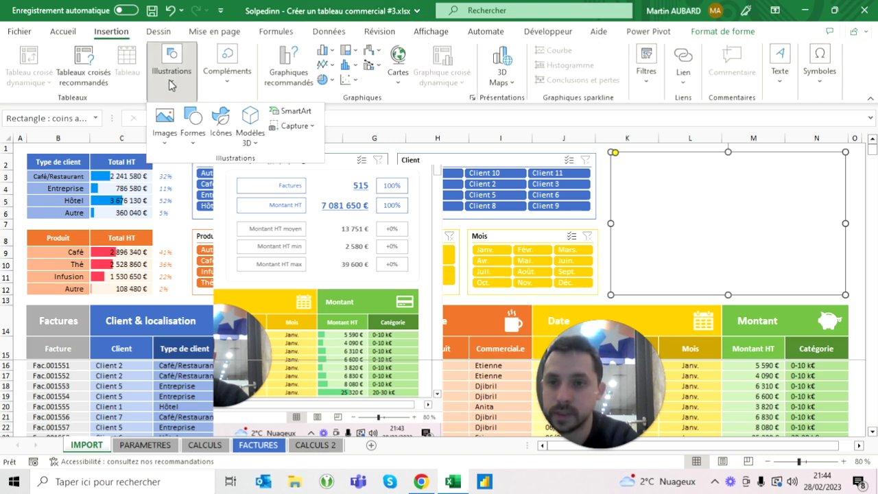
{"action": "left_click", "coordinate": [193, 127]}
{"action": "left_click", "coordinate": [225, 177]}
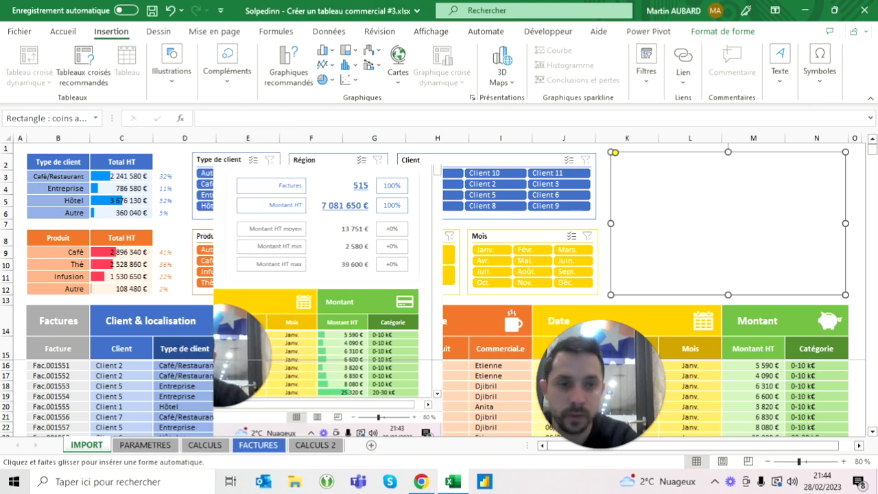
{"action": "mouse_move", "coordinate": [619, 160]}
{"action": "left_mouse_down"}
{"action": "mouse_move", "coordinate": [691, 189]}
{"action": "mouse_move", "coordinate": [660, 238]}
{"action": "mouse_move", "coordinate": [704, 229]}
{"action": "left_mouse_up"}
{"action": "key", "text": "Escape"}
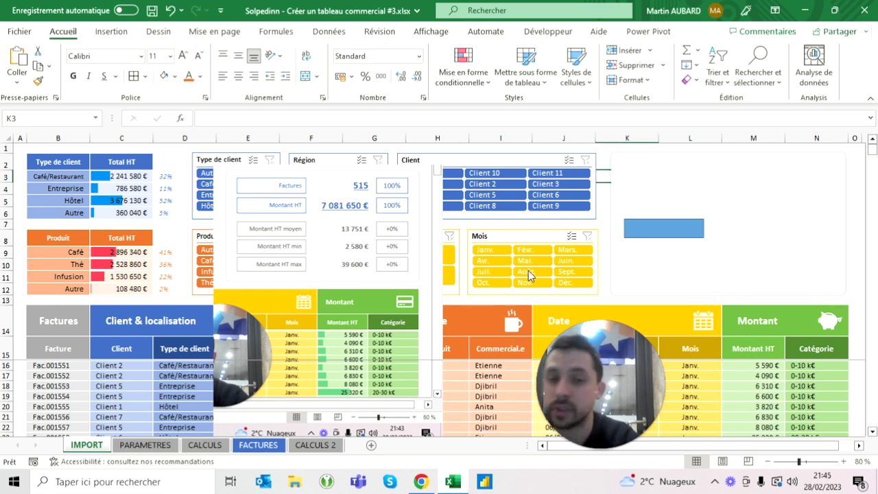
Type the label 'Montant HT moyen' into the new rectangle
{"action": "left_click", "coordinate": [664, 228]}
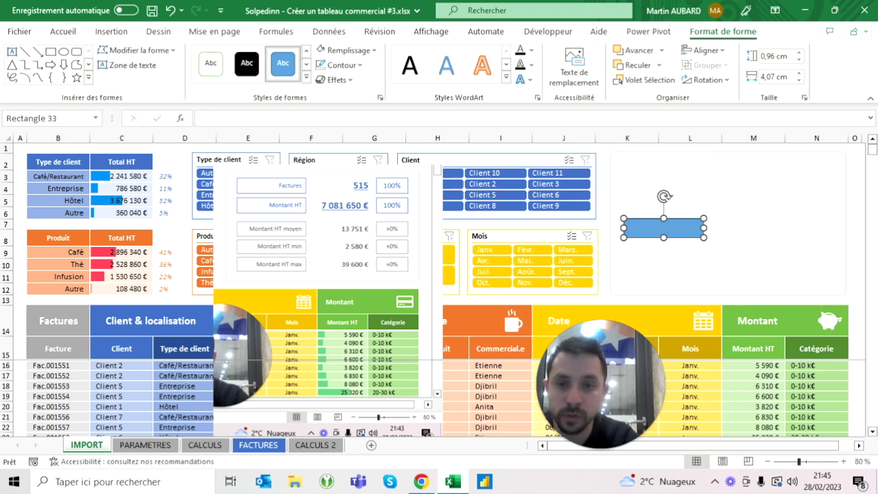
{"action": "type", "text": "Montant moyen"}
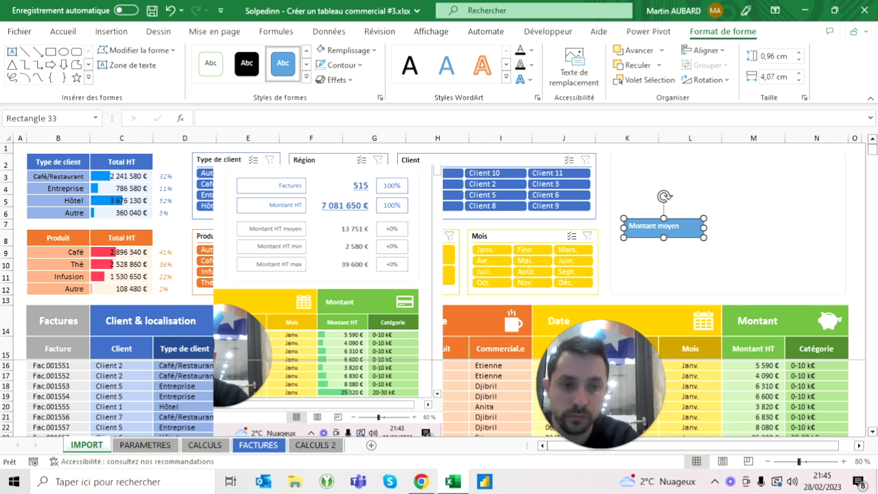
{"action": "type", "text": "HT"}
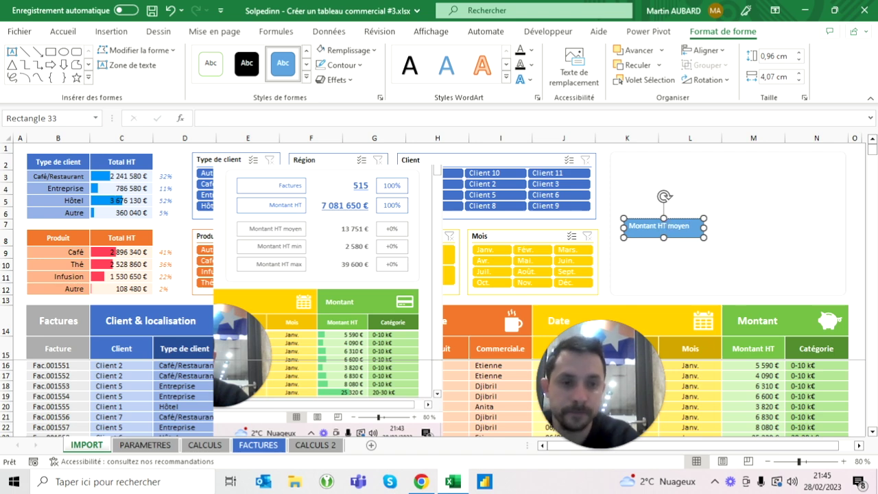
{"action": "left_click", "coordinate": [754, 268]}
{"action": "left_click", "coordinate": [663, 226]}
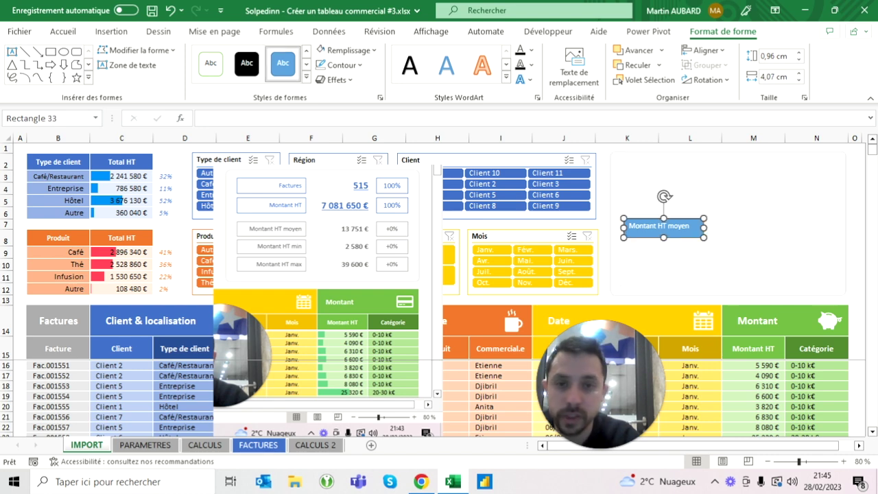
{"action": "left_click", "coordinate": [64, 32]}
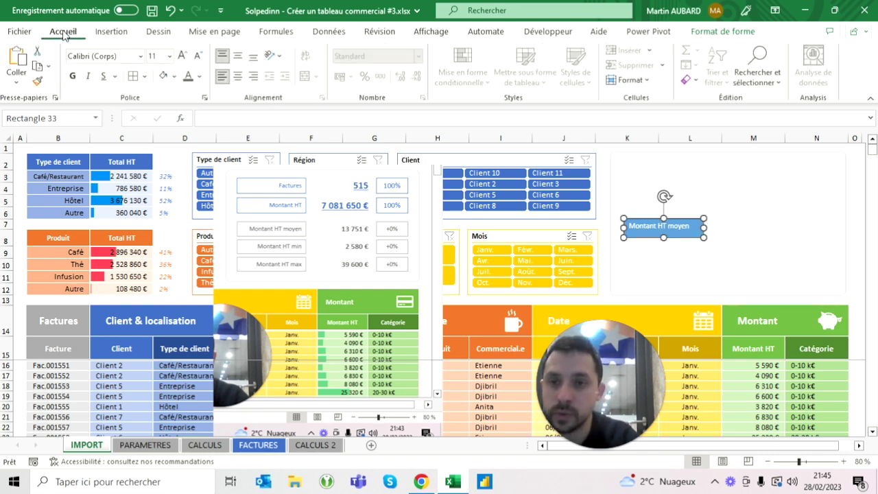
Centre the Montant HT moyen label text horizontally and vertically in its shape
{"action": "left_click", "coordinate": [254, 77]}
{"action": "left_click", "coordinate": [240, 59]}
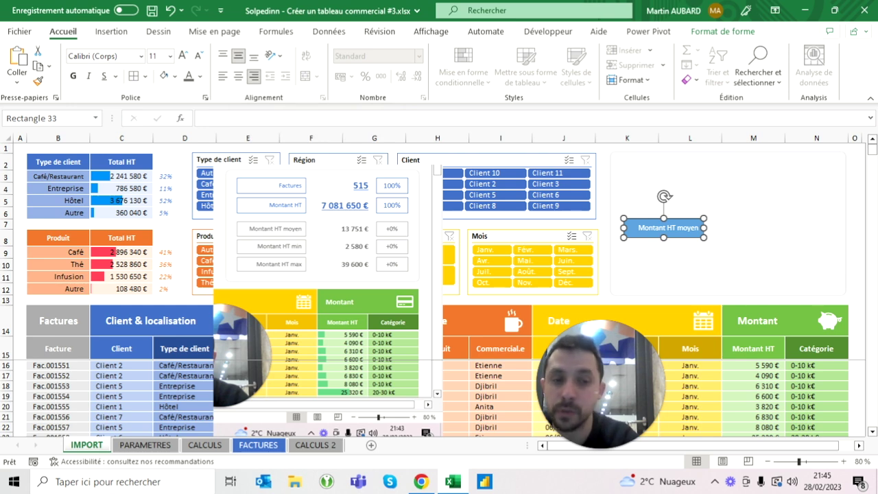
{"action": "left_click", "coordinate": [627, 176]}
Give the Montant HT moyen label rectangle a light fill
{"action": "left_click", "coordinate": [663, 228]}
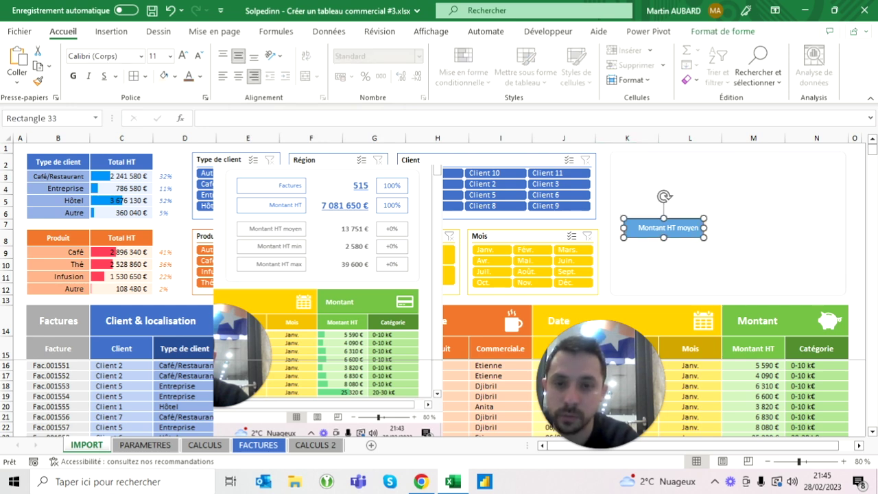
{"action": "left_click", "coordinate": [722, 31]}
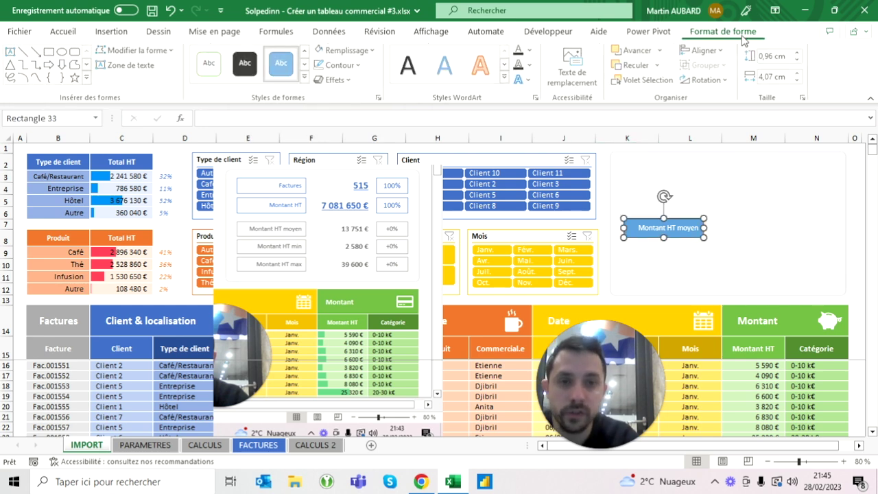
{"action": "left_click", "coordinate": [347, 50]}
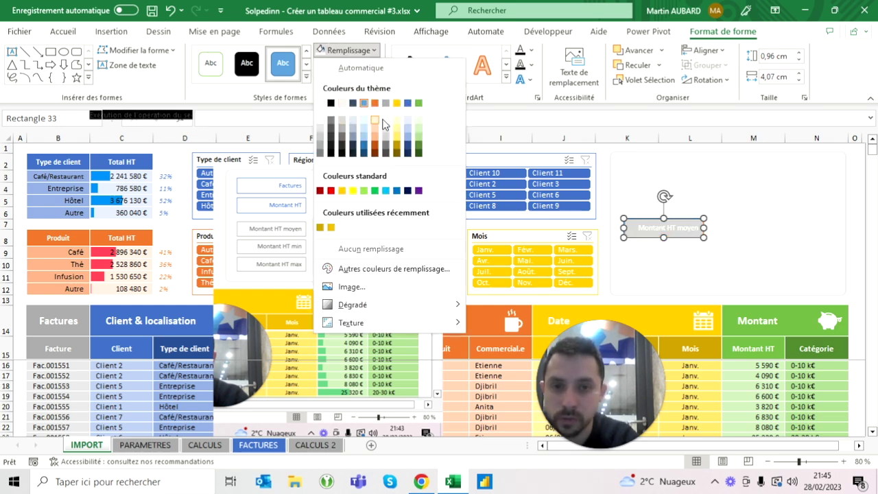
{"action": "left_click", "coordinate": [385, 121]}
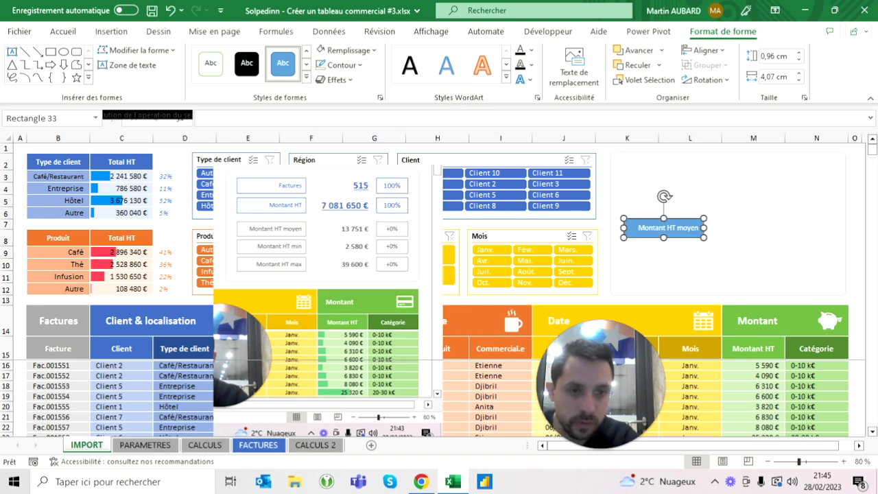
{"action": "key", "text": "Escape"}
{"action": "left_click", "coordinate": [663, 228]}
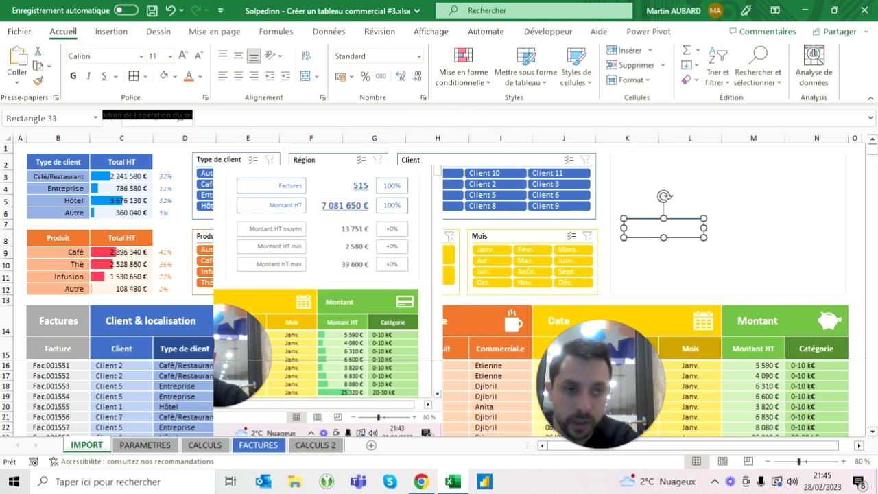
Check the fill and outline choices of the label and background rectangles, leaving them unchanged
{"action": "left_click", "coordinate": [727, 264]}
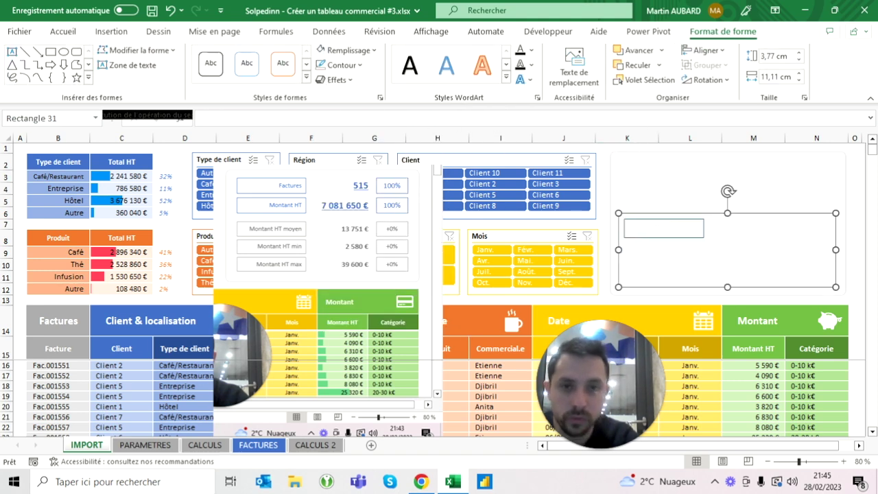
{"action": "left_click", "coordinate": [349, 51]}
{"action": "key", "text": "Escape"}
{"action": "key", "text": "Escape"}
{"action": "left_click", "coordinate": [663, 227]}
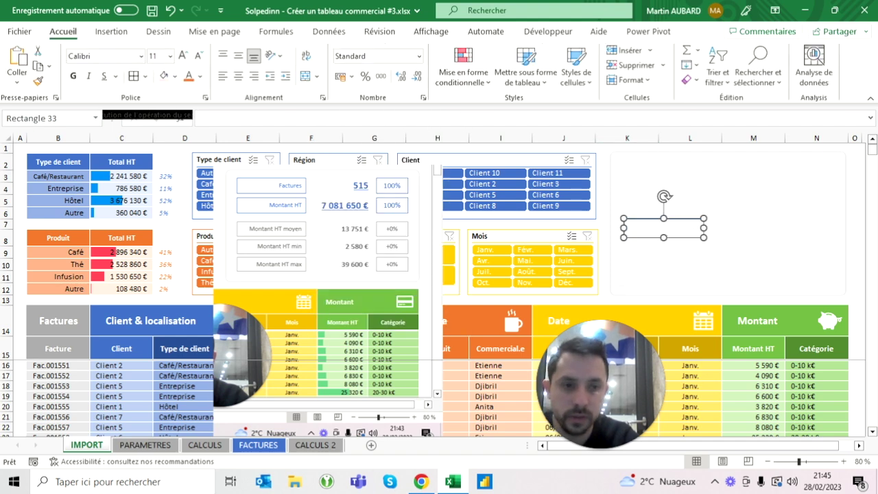
{"action": "left_click", "coordinate": [341, 65]}
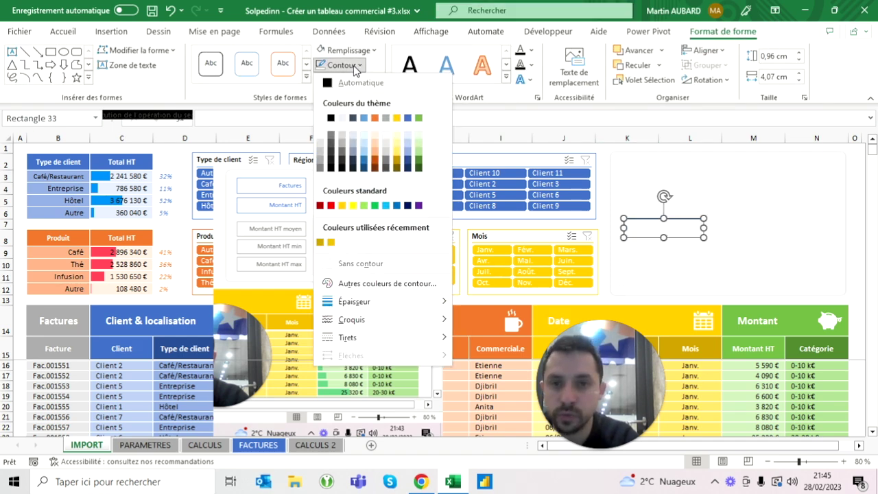
{"action": "key", "text": "Escape"}
{"action": "key", "text": "Escape"}
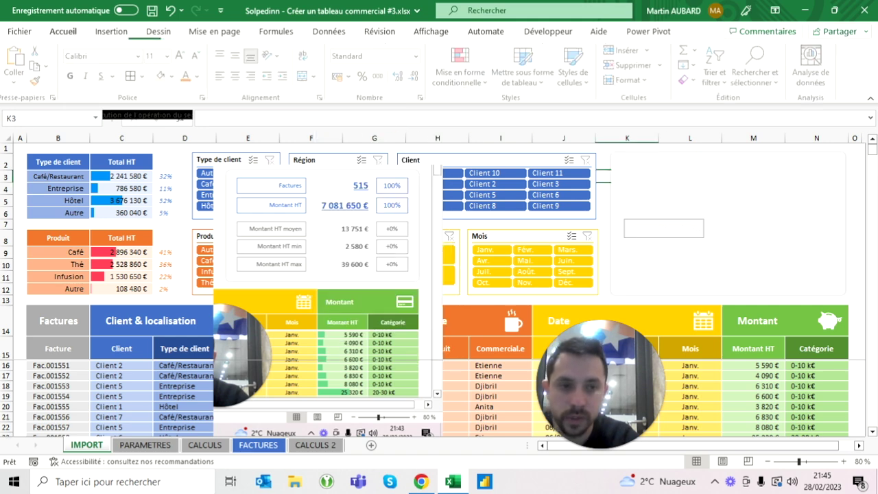
{"action": "left_click", "coordinate": [789, 271]}
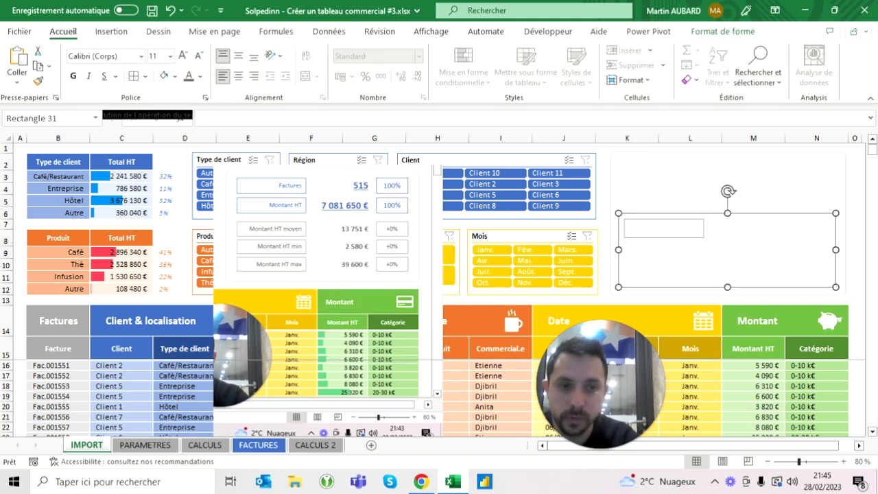
{"action": "left_click", "coordinate": [663, 228]}
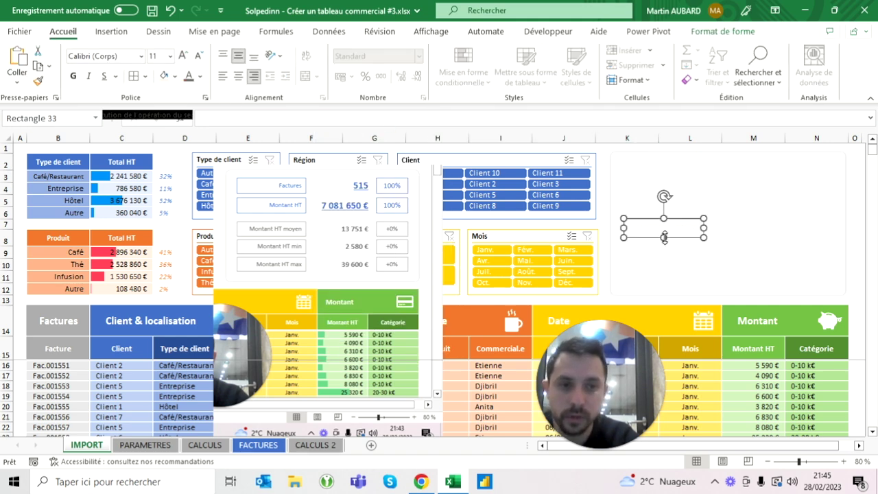
Make the label text grey at size 12, then duplicate the label with Ctrl+D
{"action": "left_click", "coordinate": [200, 76]}
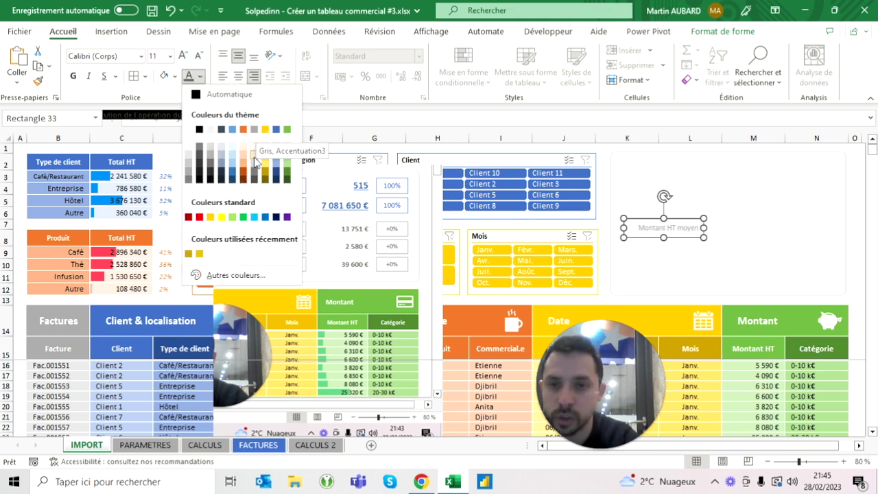
{"action": "left_click", "coordinate": [213, 167]}
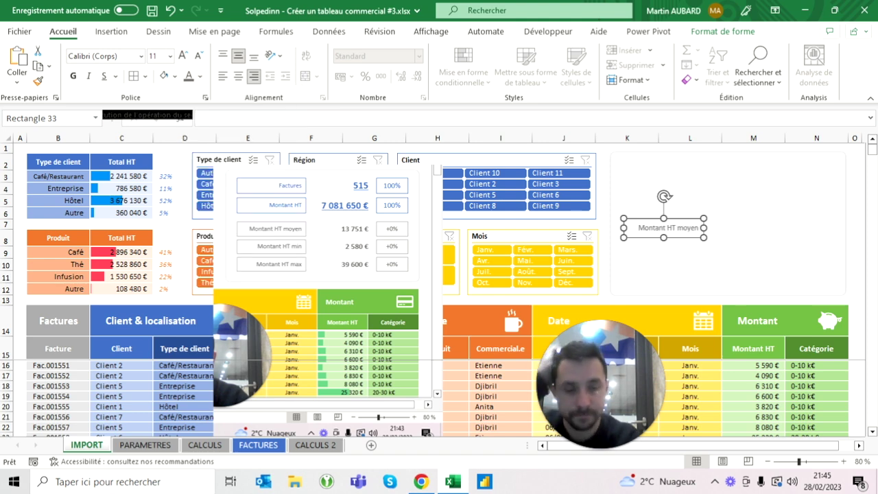
{"action": "left_click", "coordinate": [602, 176]}
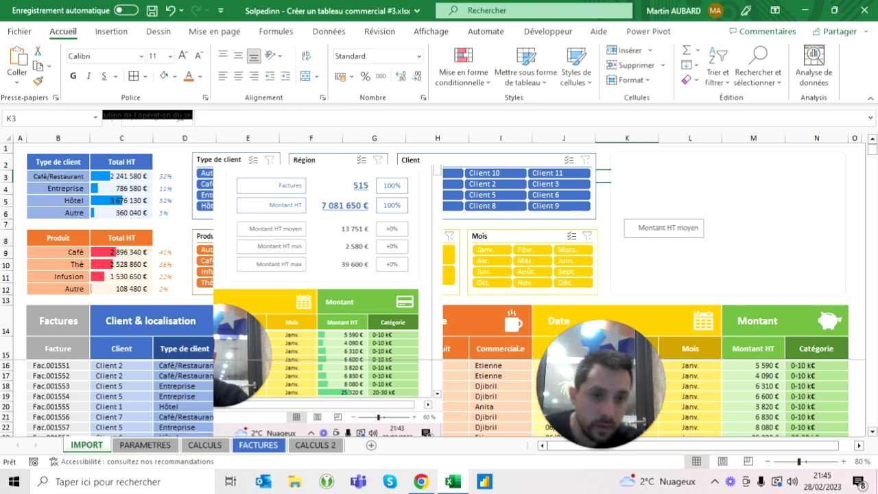
{"action": "left_click", "coordinate": [664, 229]}
{"action": "left_click", "coordinate": [182, 55]}
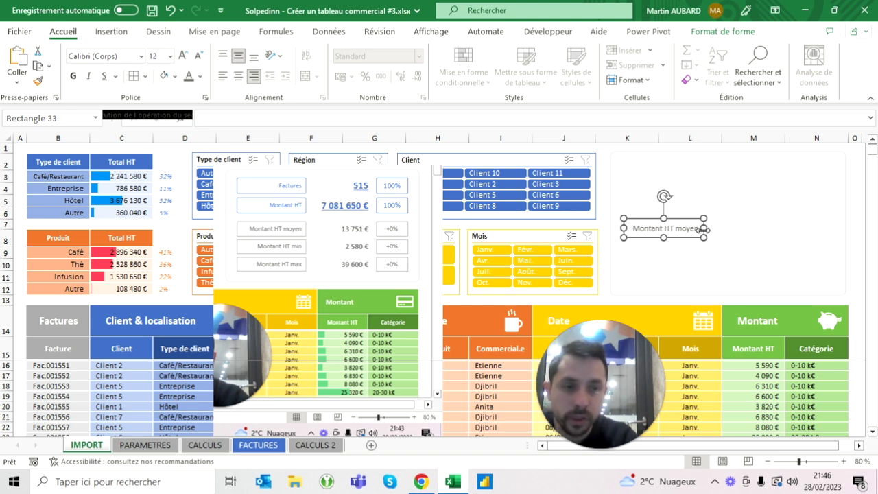
{"action": "key", "text": "Escape"}
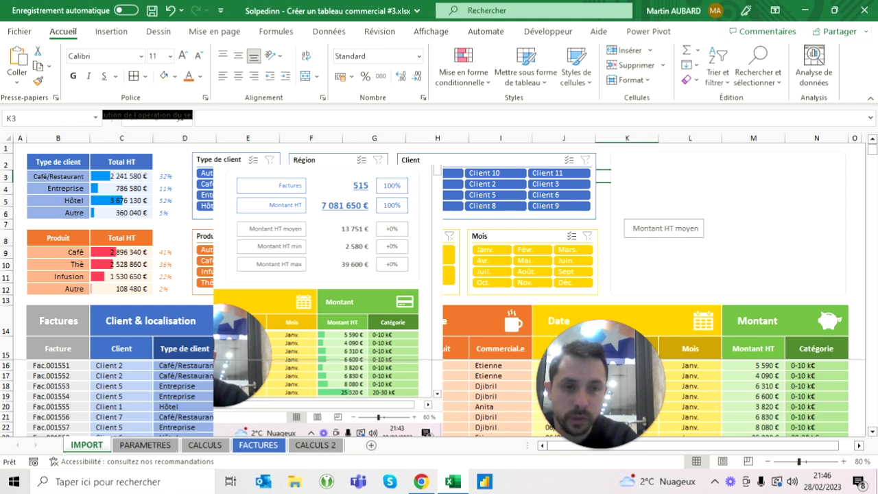
{"action": "left_click", "coordinate": [701, 234]}
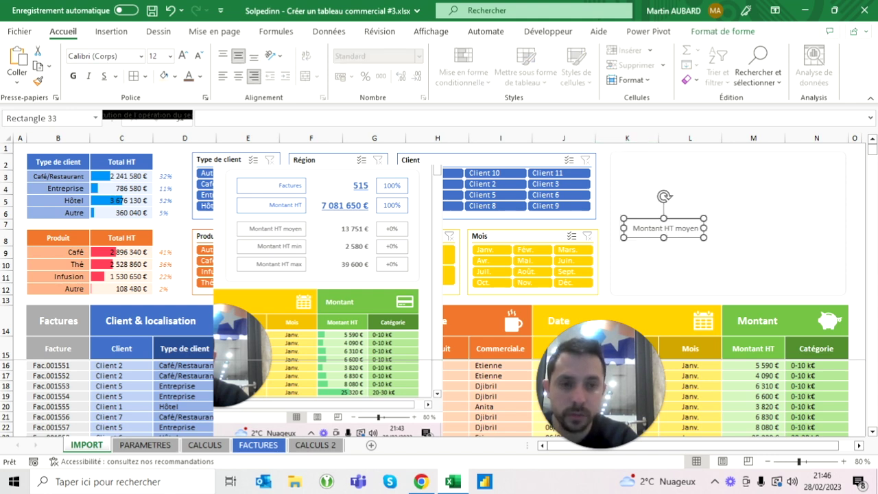
{"action": "key", "text": "ctrl+d"}
{"action": "key", "text": "ctrl+d"}
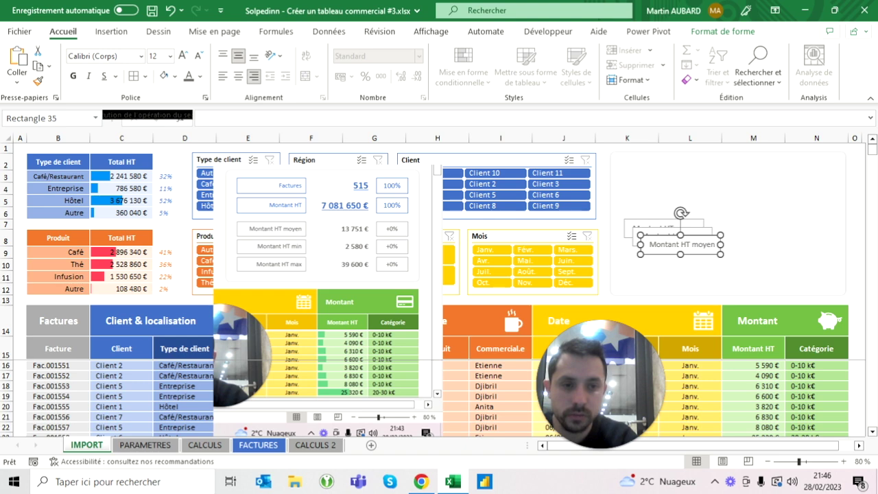
Separate the overlapping label copies, moving the front copy below the others
{"action": "left_click", "coordinate": [755, 271]}
{"action": "left_click", "coordinate": [676, 243]}
{"action": "left_click", "coordinate": [672, 247], "text": "shift"}
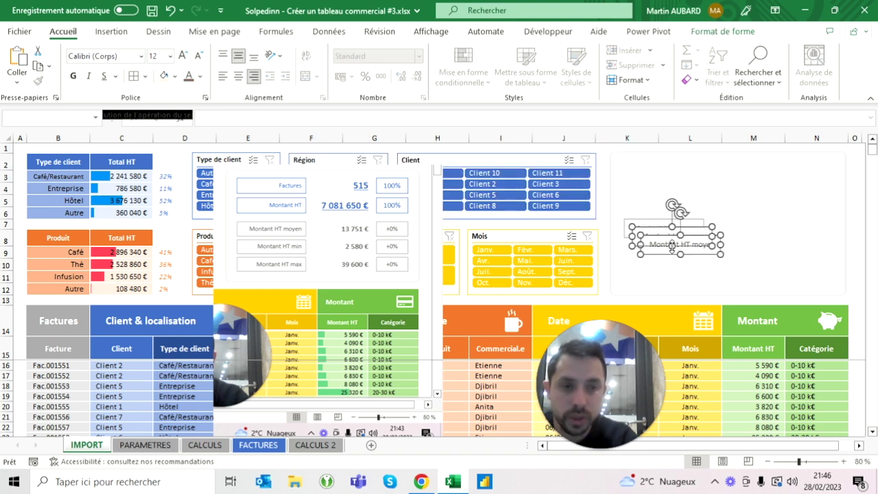
{"action": "left_click", "coordinate": [628, 223], "text": "shift"}
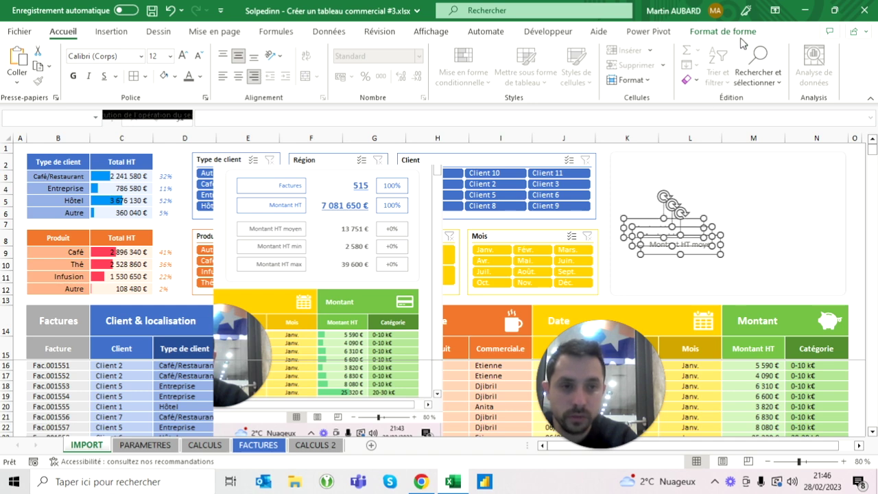
{"action": "key", "text": "Escape"}
{"action": "left_click_drag", "start_coordinate": [680, 244], "coordinate": [669, 271]}
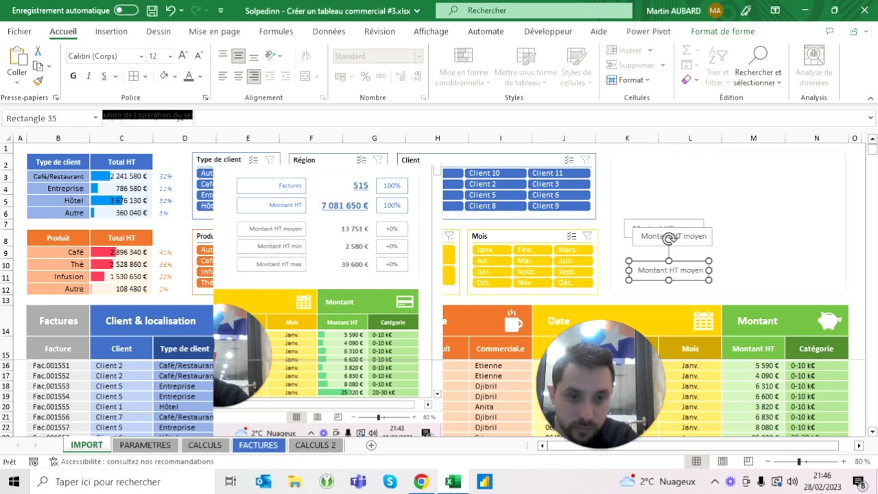
{"action": "key", "text": "Escape"}
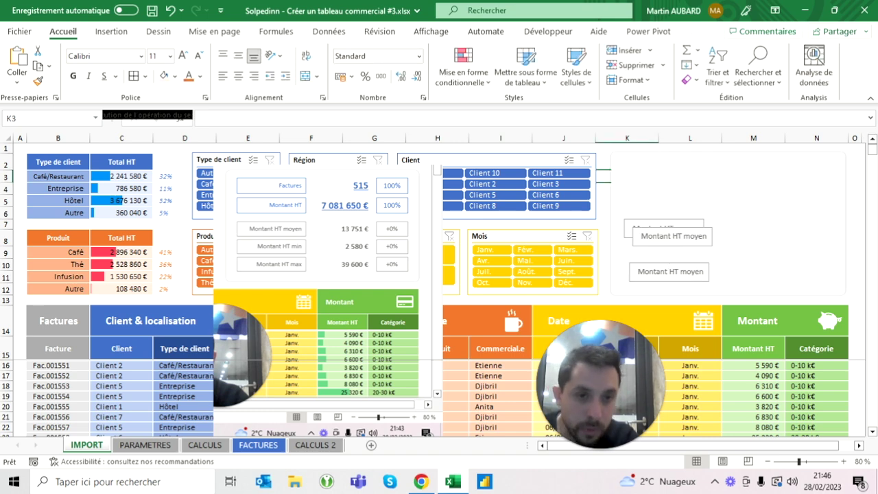
Align the three Montant HT labels on their left edges and distribute them evenly vertically
{"action": "left_click", "coordinate": [727, 250]}
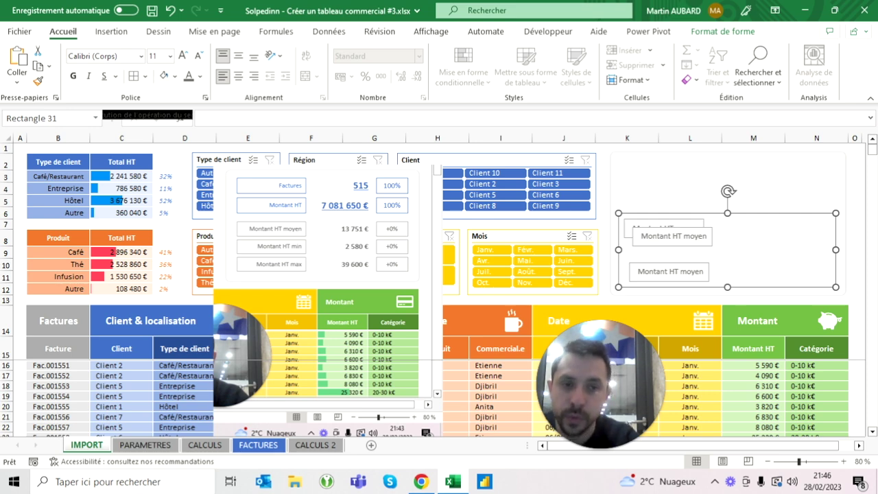
{"action": "left_click", "coordinate": [659, 223]}
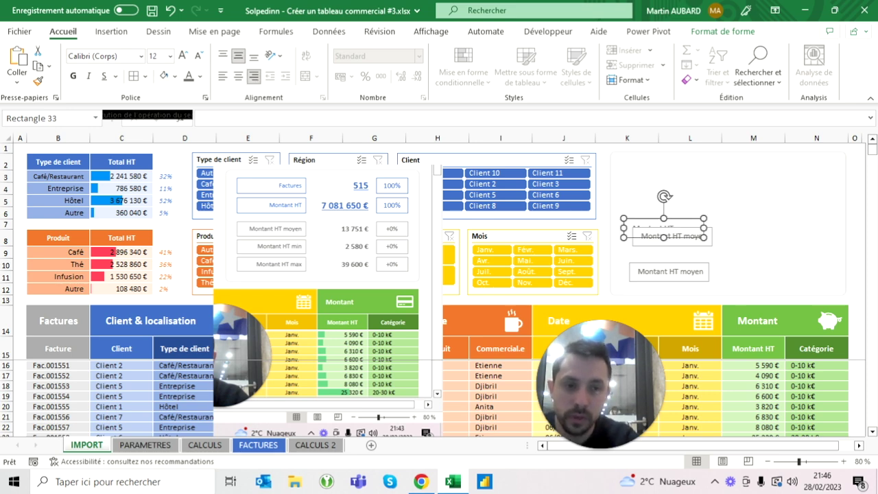
{"action": "left_click", "coordinate": [708, 242], "text": "shift"}
{"action": "left_click", "coordinate": [669, 271], "text": "shift"}
{"action": "left_click", "coordinate": [723, 31]}
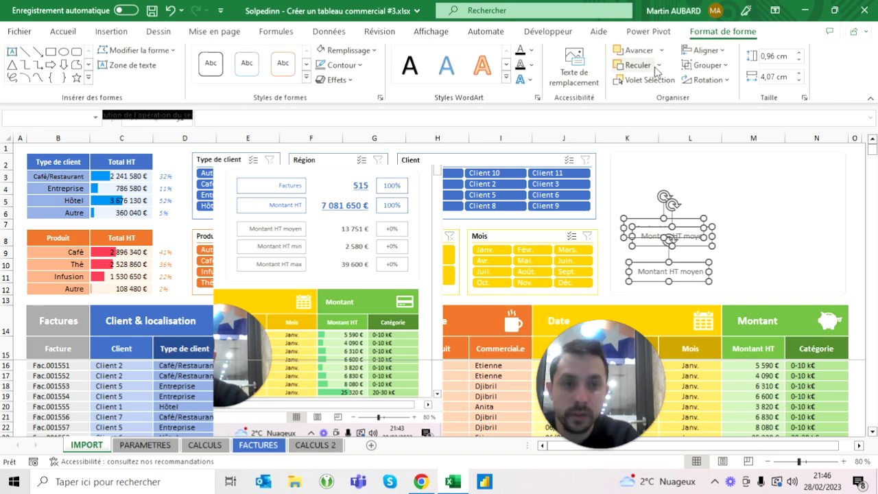
{"action": "left_click", "coordinate": [700, 50]}
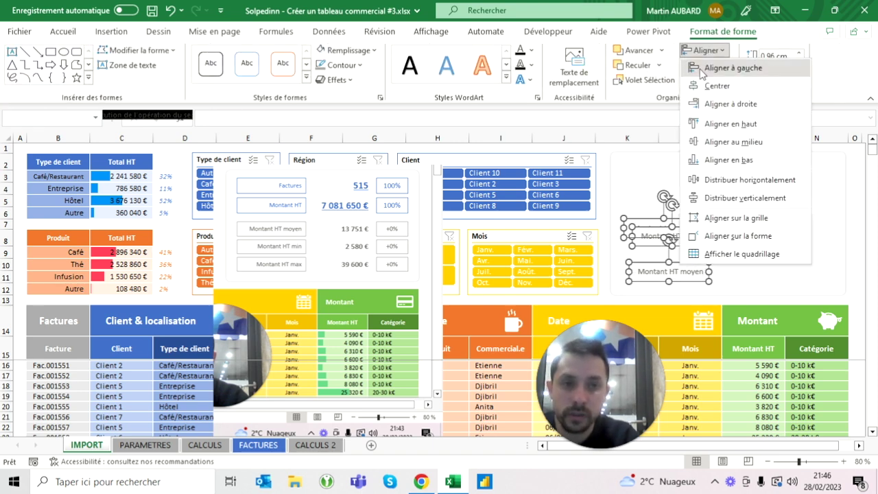
{"action": "left_click", "coordinate": [694, 66]}
{"action": "left_click", "coordinate": [705, 53]}
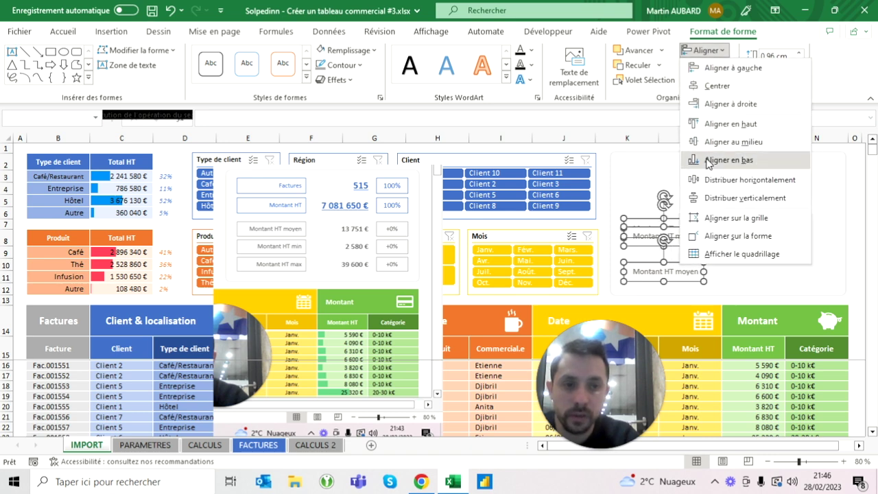
{"action": "left_click", "coordinate": [729, 198]}
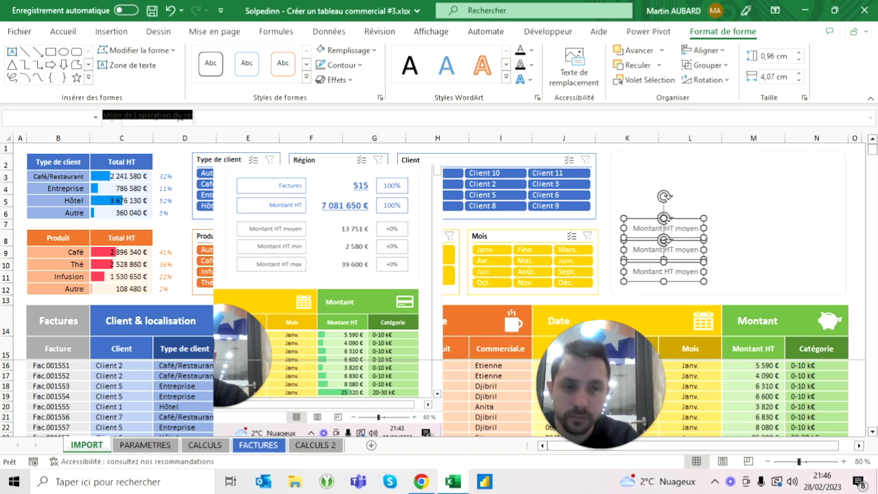
{"action": "key", "text": "Escape"}
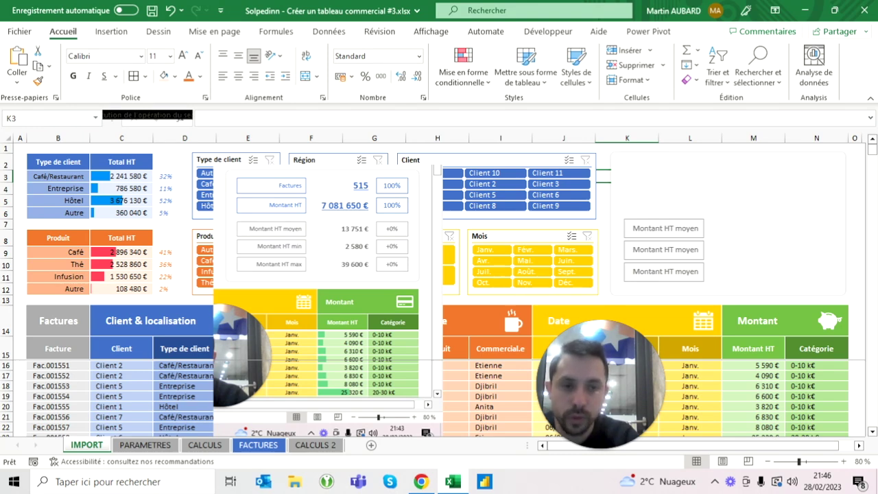
Change the middle and bottom labels to 'Montant HT min' and 'Montant HT max'
{"action": "left_click", "coordinate": [686, 249]}
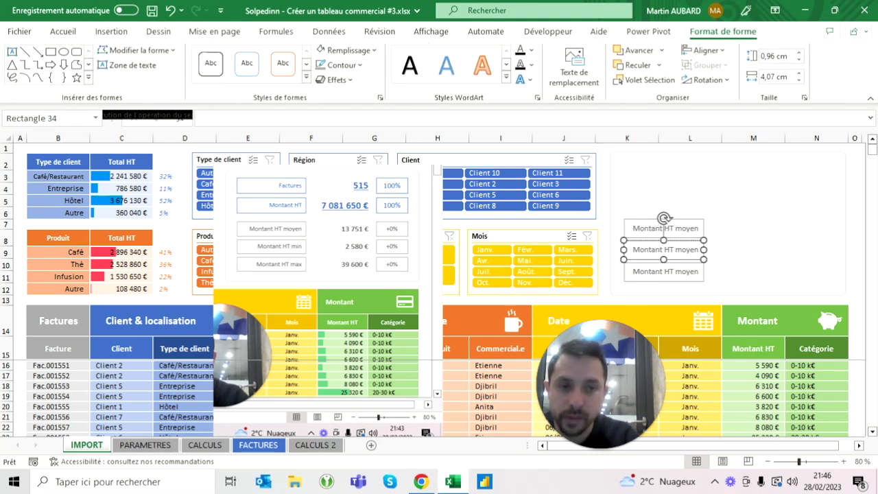
{"action": "key", "text": "BackSpace"}
{"action": "key", "text": "BackSpace"}
{"action": "key", "text": "BackSpace"}
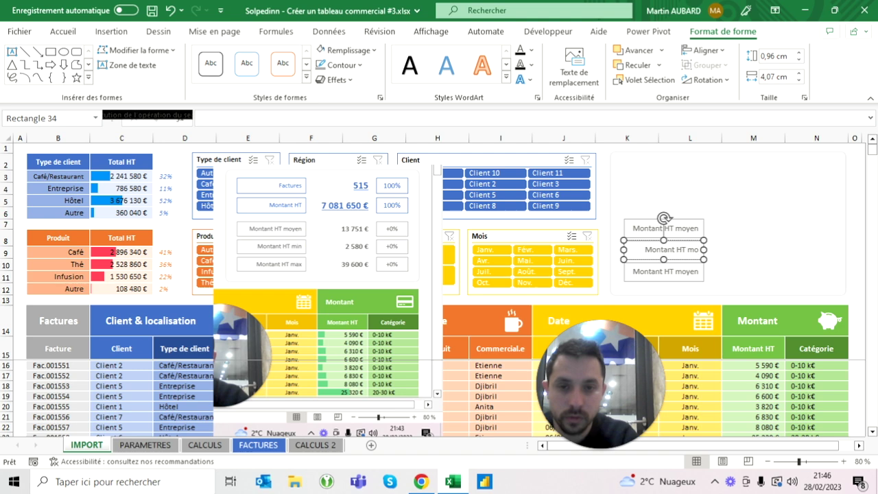
{"action": "key", "text": "BackSpace"}
{"action": "type", "text": "in"}
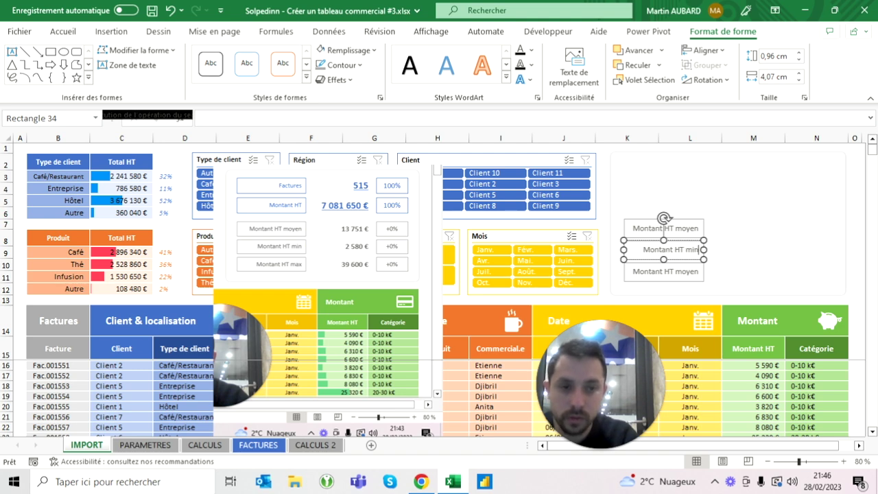
{"action": "left_click", "coordinate": [681, 271]}
{"action": "key", "text": "BackSpace"}
{"action": "key", "text": "BackSpace"}
{"action": "key", "text": "BackSpace"}
{"action": "key", "text": "BackSpace"}
{"action": "type", "text": "ax"}
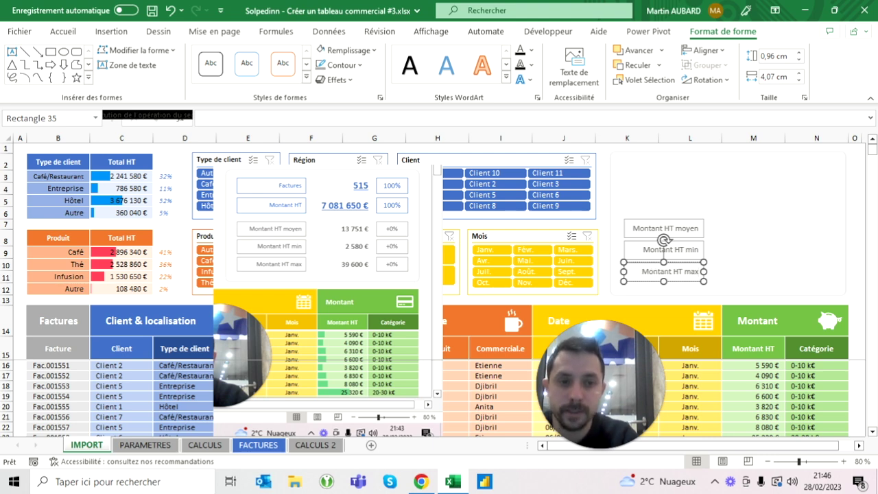
{"action": "left_click", "coordinate": [754, 260]}
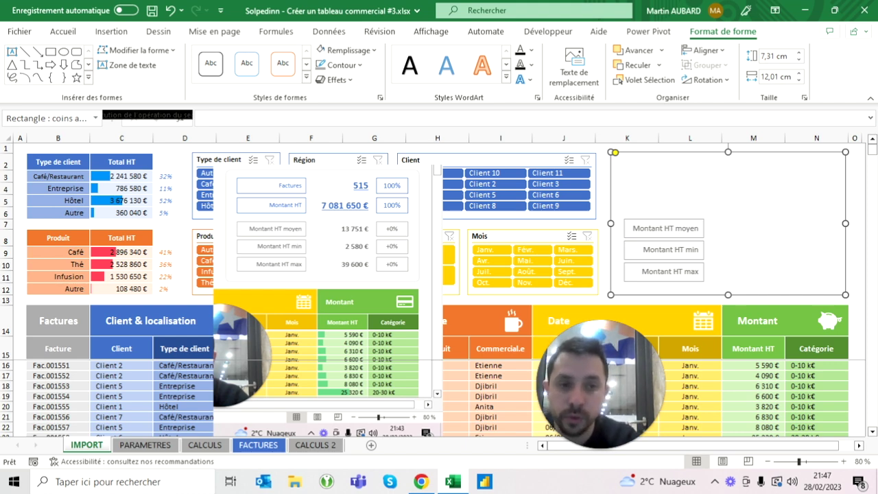
Duplicate the Montant HT moyen label twice and place both copies at the panel's top
{"action": "left_click", "coordinate": [664, 228]}
{"action": "key", "text": "ctrl+d"}
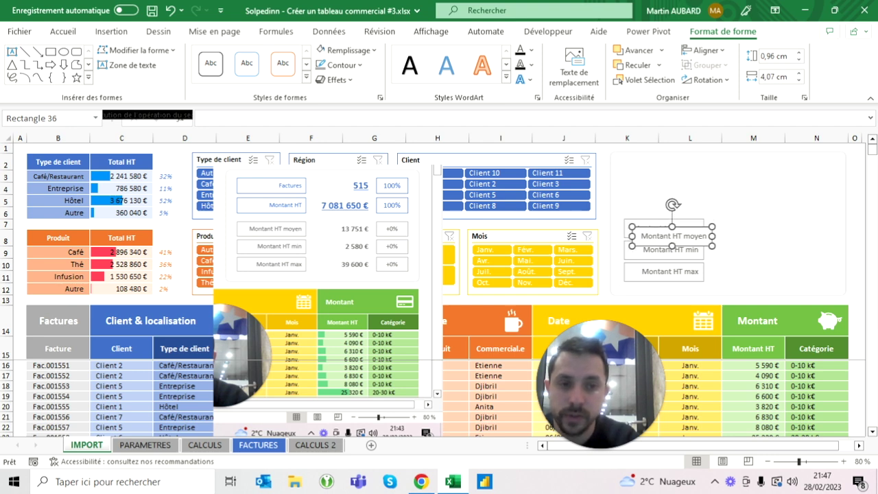
{"action": "left_click_drag", "start_coordinate": [673, 236], "coordinate": [672, 171]}
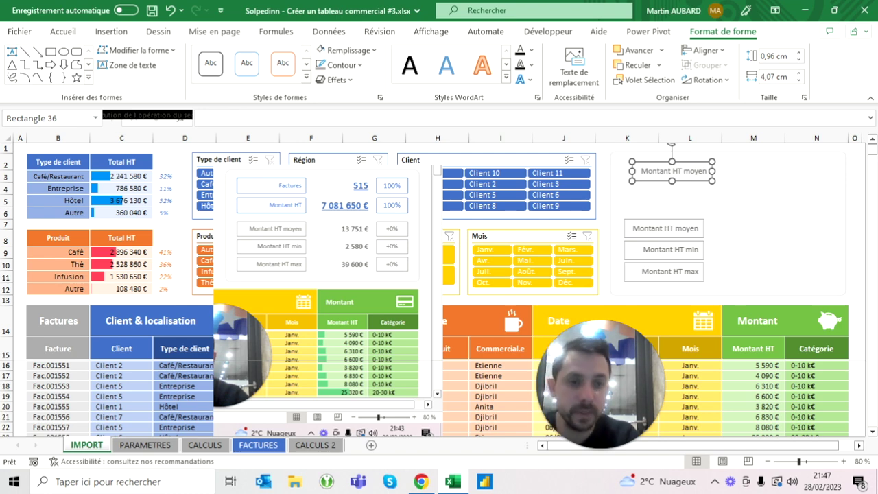
{"action": "key", "text": "ctrl+d"}
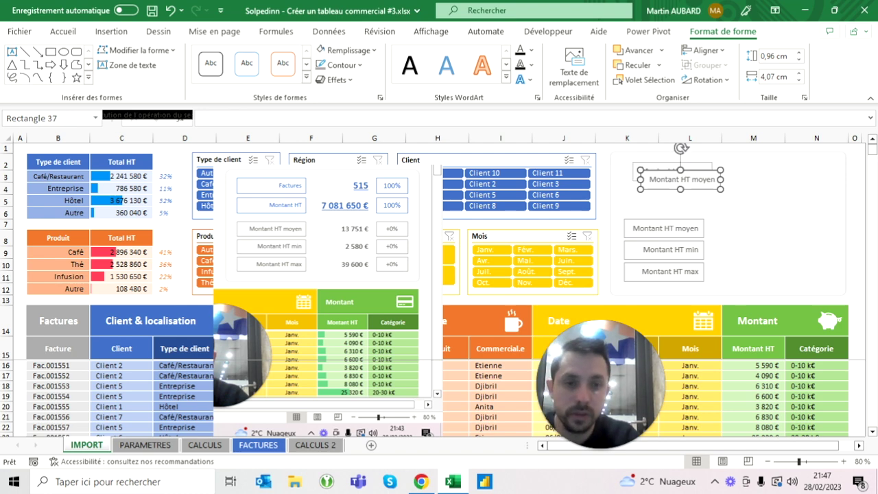
{"action": "key", "text": "Down"}
{"action": "key", "text": "Down"}
{"action": "key", "text": "Down"}
{"action": "key", "text": "Down"}
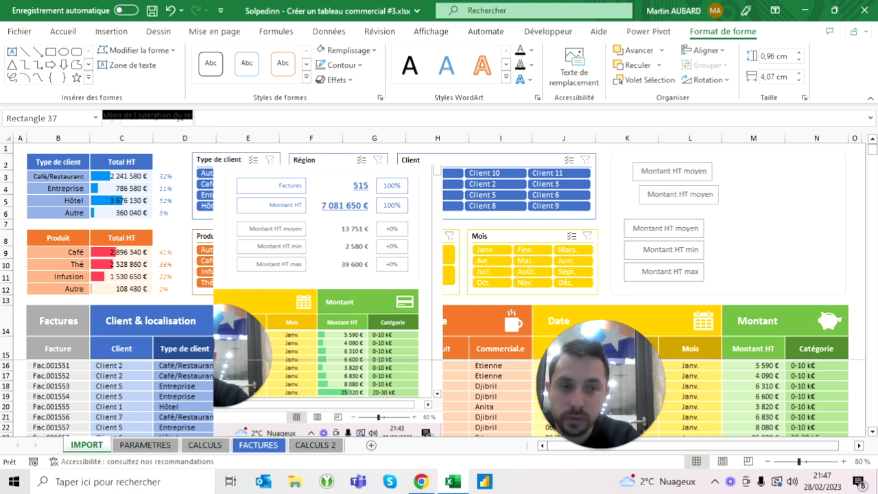
{"action": "left_click", "coordinate": [678, 164], "text": "ctrl"}
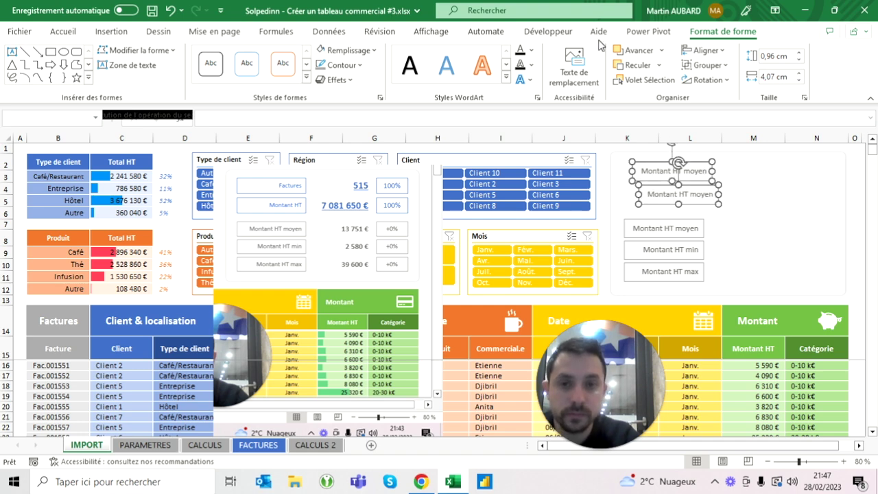
Give the two new boxes a white fill, blue text and a blue outline
{"action": "left_click", "coordinate": [346, 51]}
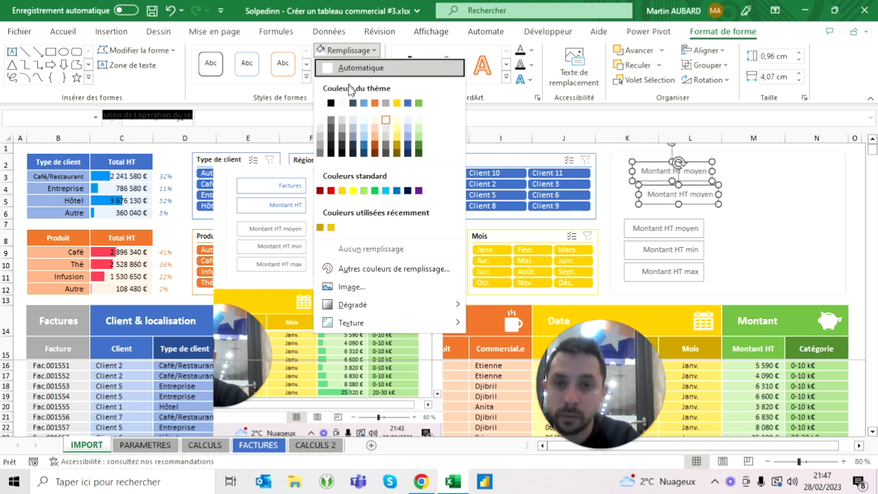
{"action": "left_click", "coordinate": [320, 104]}
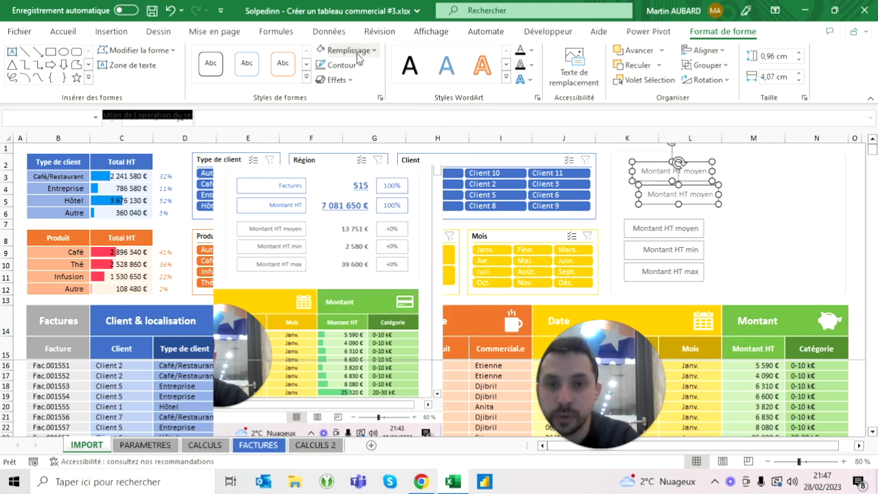
{"action": "left_click", "coordinate": [63, 31]}
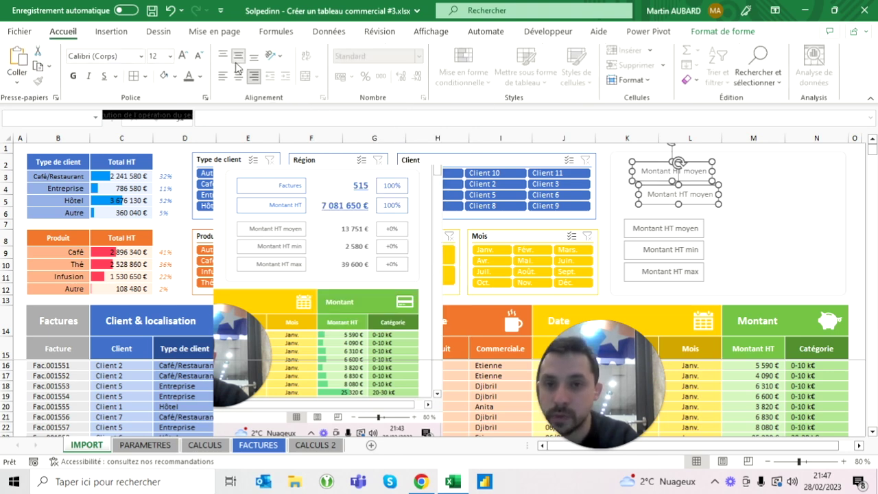
{"action": "left_click", "coordinate": [201, 77]}
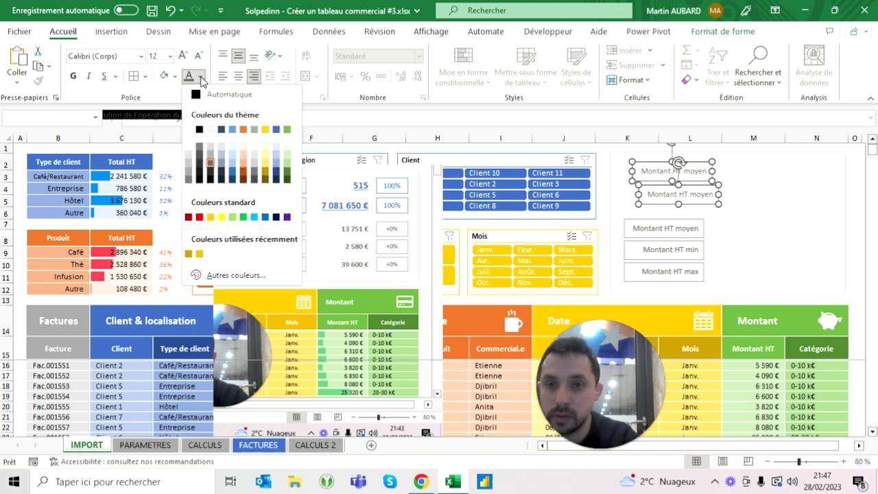
{"action": "left_click", "coordinate": [277, 129]}
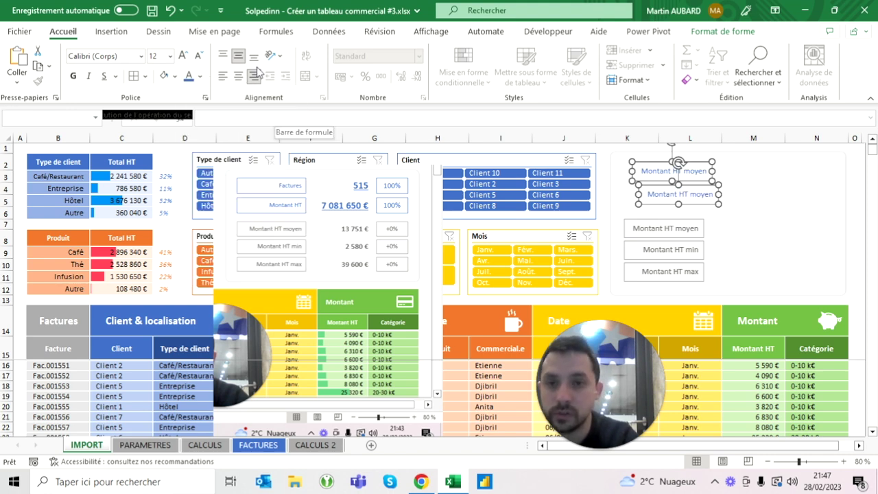
{"action": "left_click", "coordinate": [723, 36]}
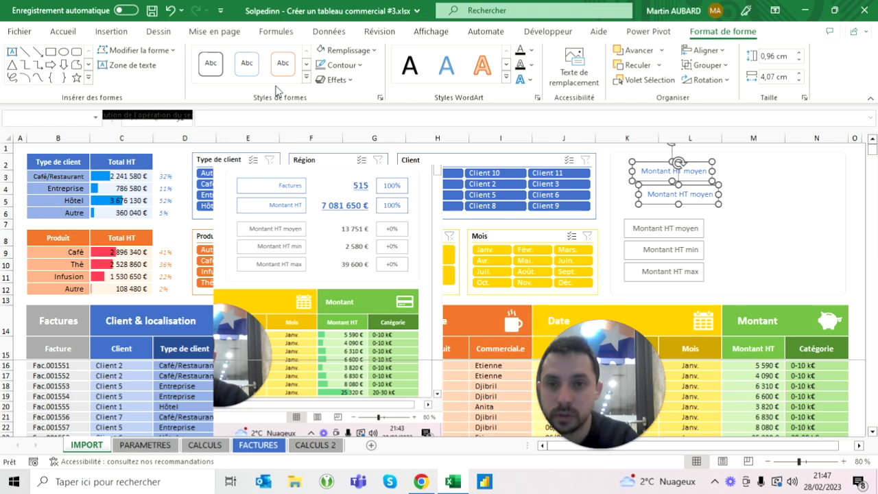
{"action": "left_click", "coordinate": [343, 65]}
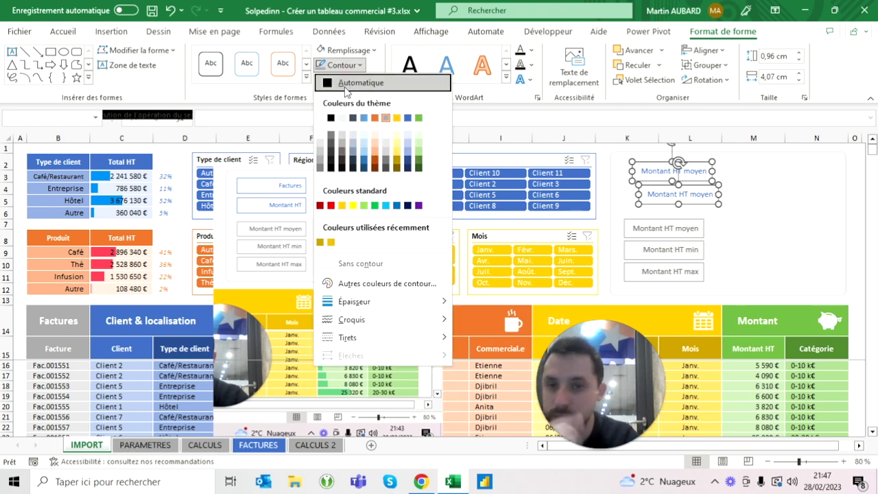
{"action": "left_click", "coordinate": [408, 119]}
{"action": "left_click", "coordinate": [603, 213]}
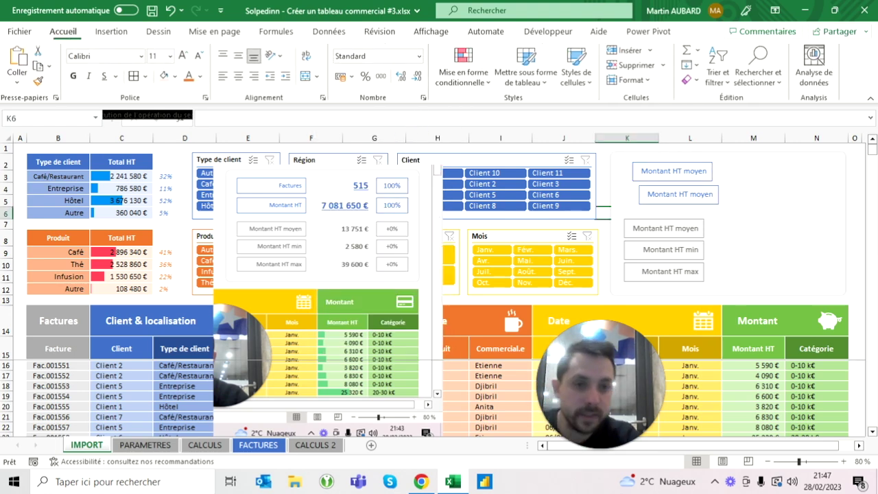
Rename the two new boxes 'Factures' and 'Chiffre d'affaires'
{"action": "left_click", "coordinate": [672, 173]}
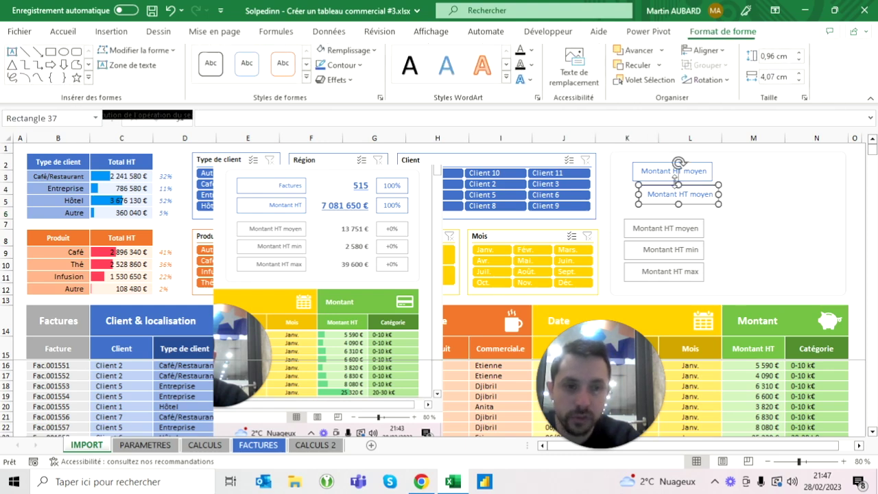
{"action": "triple_click", "coordinate": [672, 175]}
{"action": "type", "text": "F"}
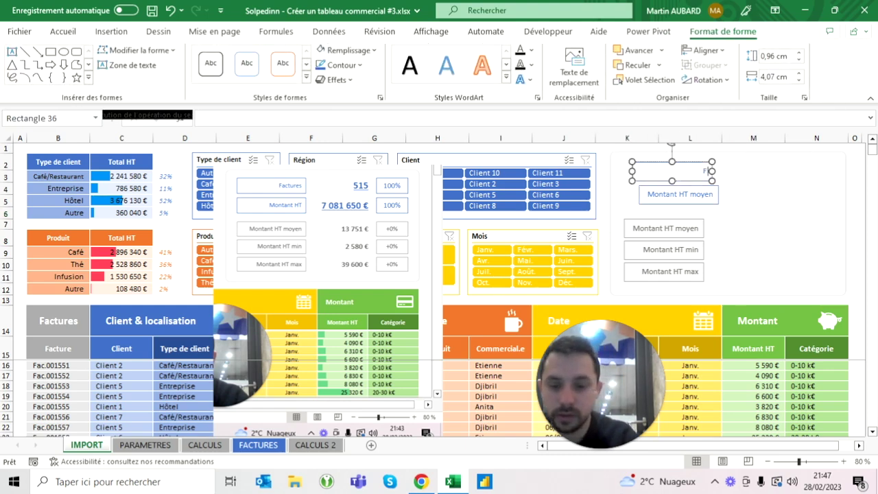
{"action": "type", "text": "actures"}
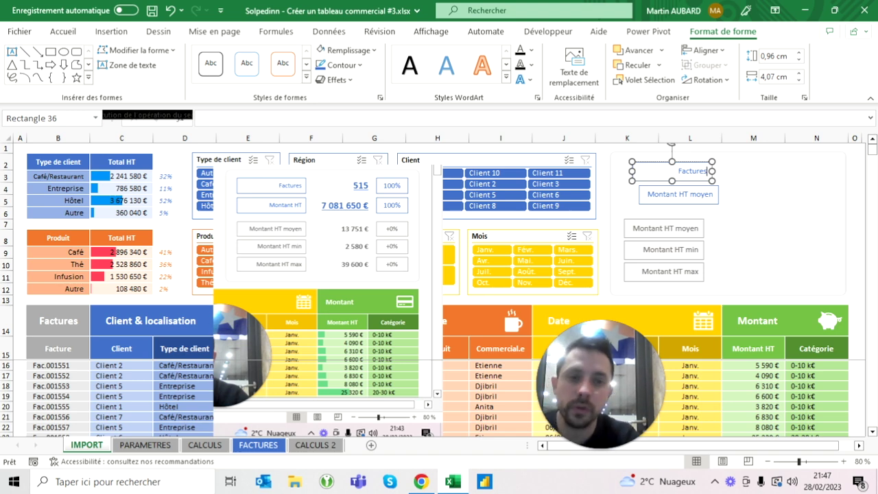
{"action": "left_click", "coordinate": [665, 194]}
{"action": "triple_click", "coordinate": [669, 196]}
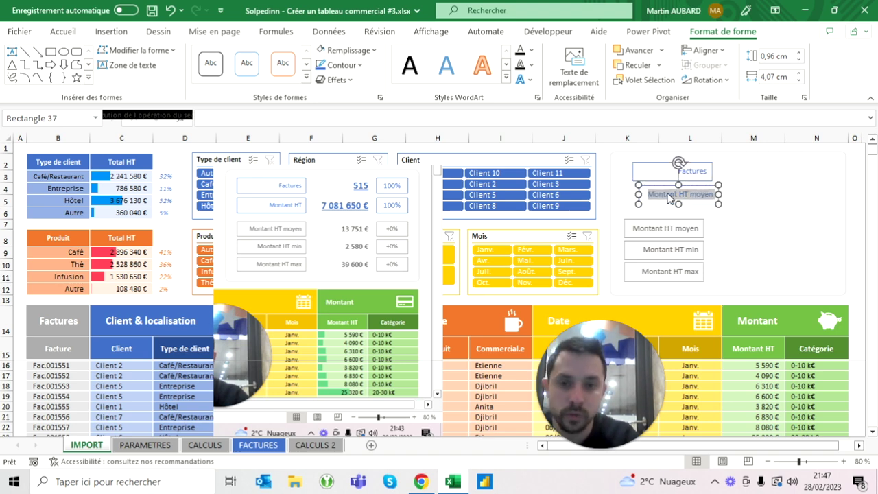
{"action": "type", "text": "Chiffre d'affaires"}
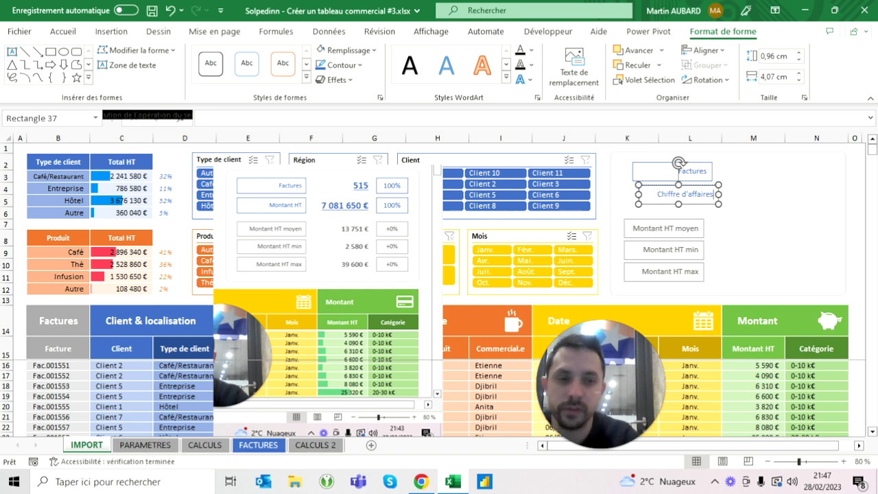
{"action": "left_click", "coordinate": [627, 148]}
Nudge the Chiffre d'affaires box into line with the other labels
{"action": "left_click", "coordinate": [672, 171]}
{"action": "left_click", "coordinate": [679, 194], "text": "shift"}
{"action": "left_click", "coordinate": [664, 227], "text": "shift"}
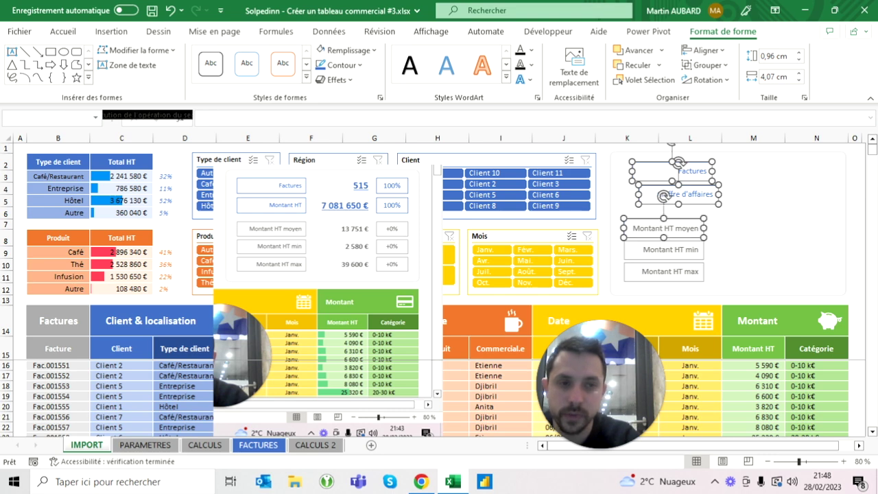
{"action": "left_click", "coordinate": [707, 50]}
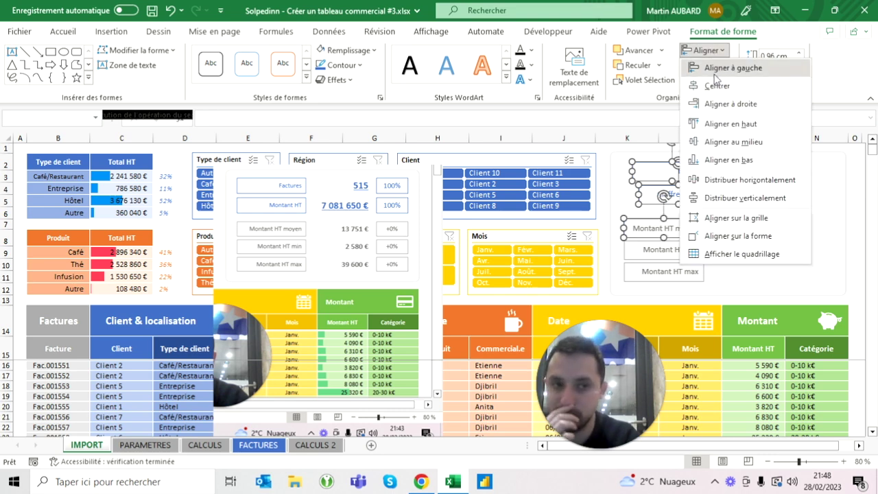
{"action": "key", "text": "Escape"}
{"action": "left_click", "coordinate": [658, 150]}
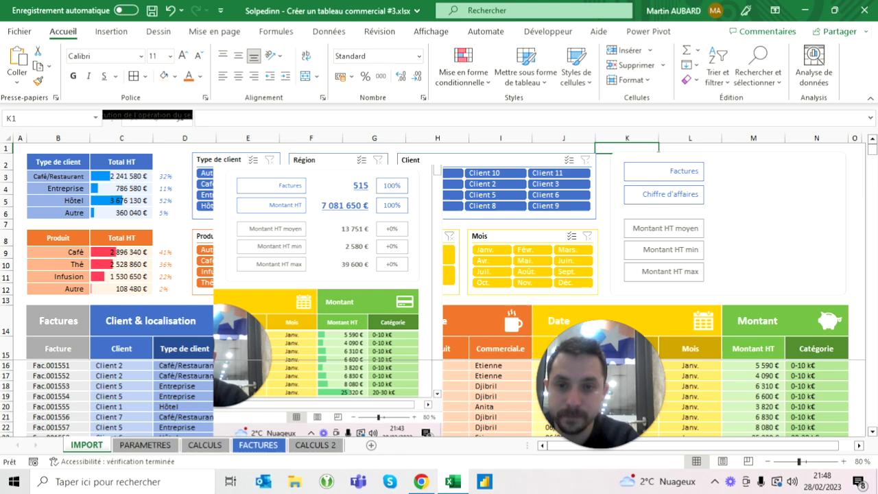
{"action": "left_click", "coordinate": [664, 194]}
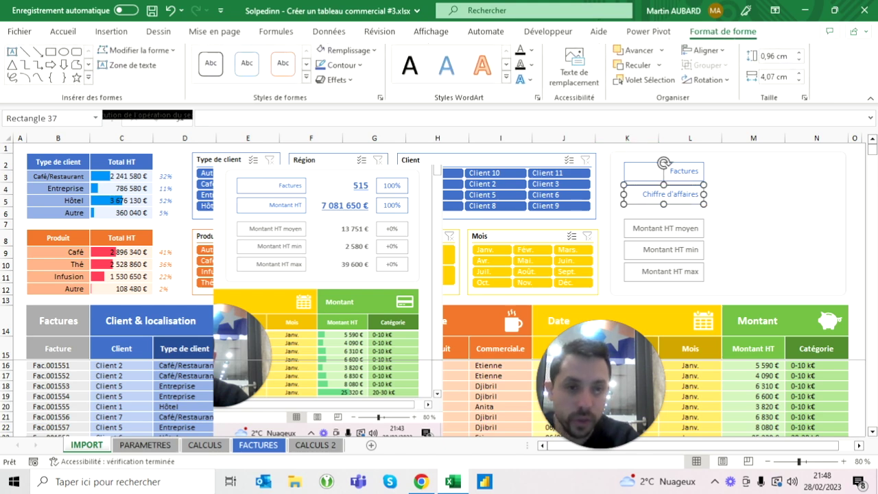
{"action": "key", "text": "Down"}
{"action": "key", "text": "Down"}
{"action": "key", "text": "Down"}
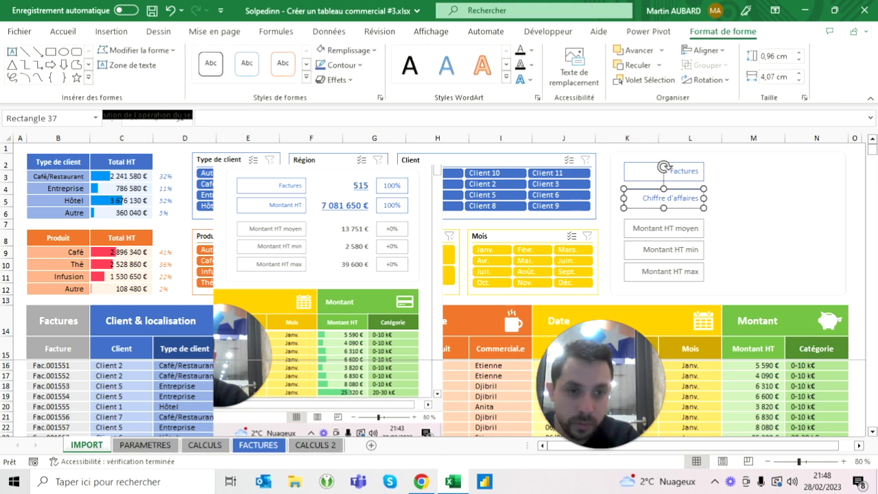
{"action": "key", "text": "Up"}
{"action": "key", "text": "Up"}
{"action": "key", "text": "Escape"}
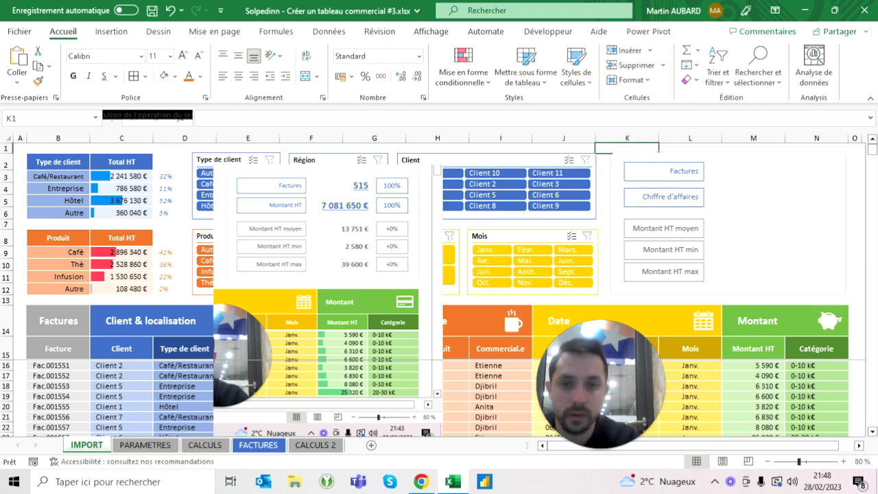
Enlarge the Factures and Chiffre d'affaires text from 12 to 14 point
{"action": "left_click", "coordinate": [664, 170]}
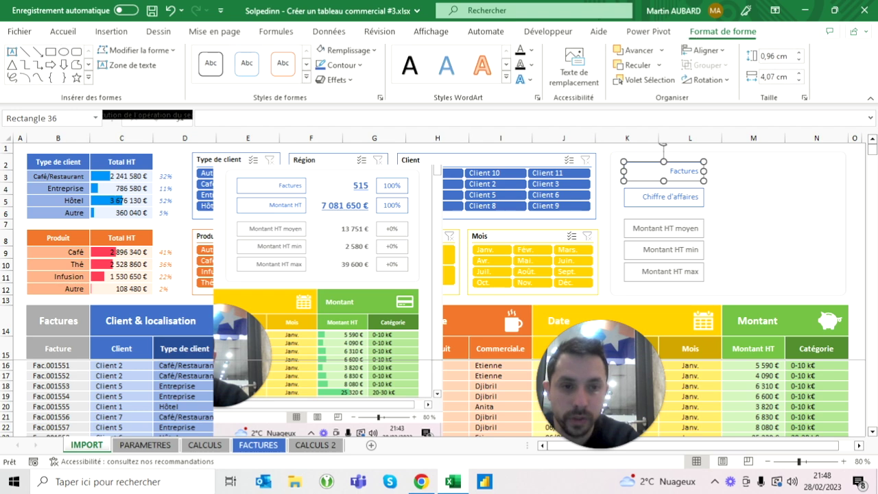
{"action": "left_click", "coordinate": [664, 196], "text": "shift"}
{"action": "left_click", "coordinate": [64, 32]}
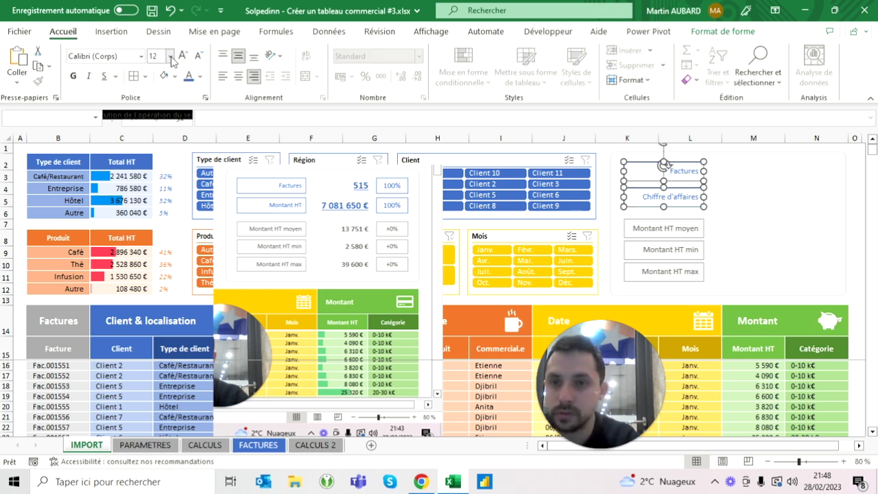
{"action": "left_click", "coordinate": [183, 56]}
{"action": "key", "text": "Escape"}
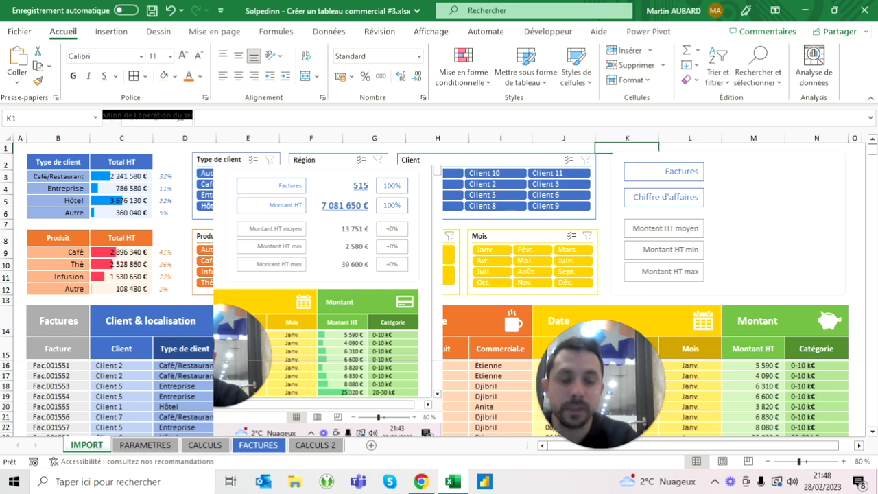
Duplicate the five KPI boxes with Ctrl+D and shift the copies into column M
{"action": "left_click", "coordinate": [665, 170]}
{"action": "left_click", "coordinate": [665, 197], "text": "ctrl"}
{"action": "left_click", "coordinate": [664, 228], "text": "ctrl"}
{"action": "left_click", "coordinate": [664, 250], "text": "ctrl"}
{"action": "left_click", "coordinate": [664, 271], "text": "ctrl"}
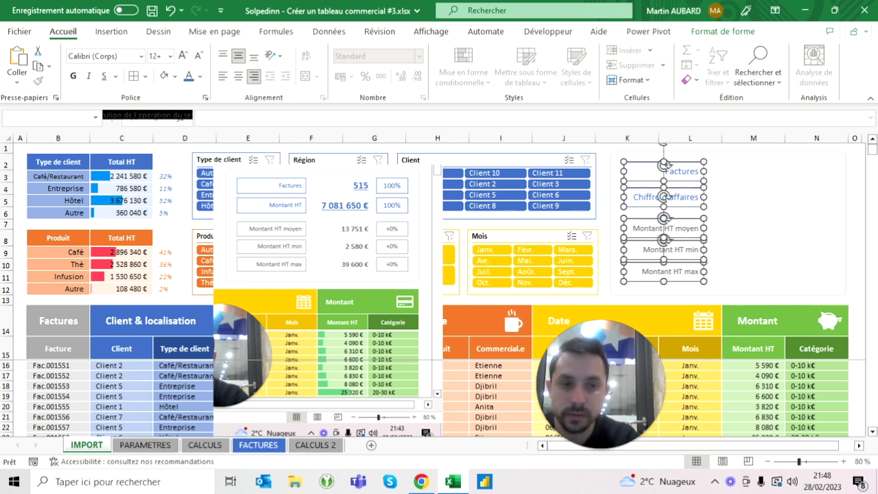
{"action": "key", "text": "ctrl+v"}
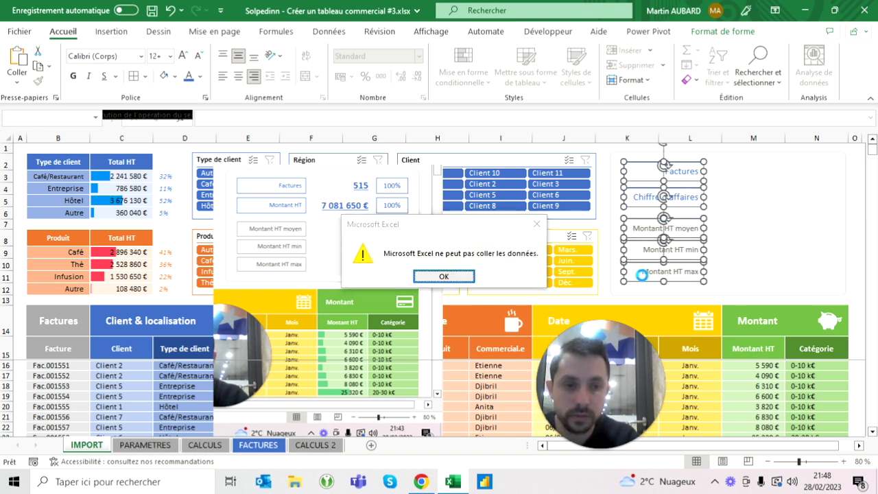
{"action": "key", "text": "Return"}
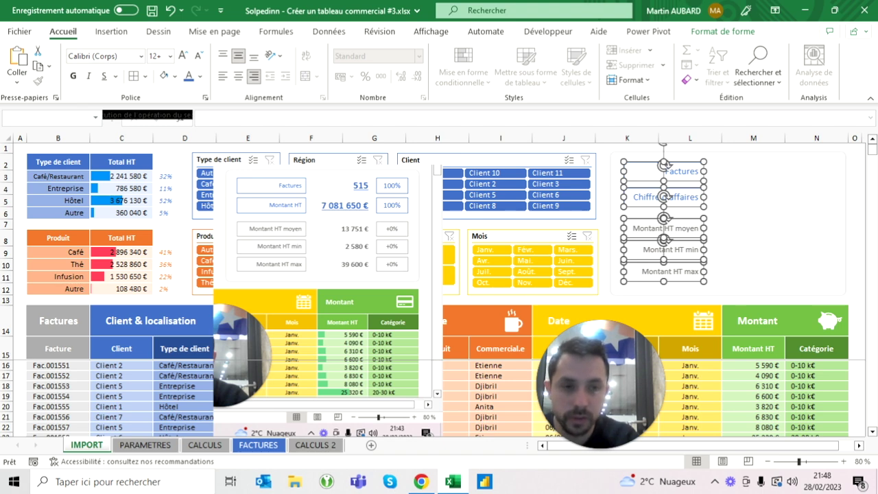
{"action": "key", "text": "ctrl+d"}
{"action": "key", "text": "Up"}
{"action": "key", "text": "Up"}
{"action": "key", "text": "Up"}
{"action": "key", "text": "Up"}
{"action": "key", "text": "Right"}
{"action": "key", "text": "Right"}
{"action": "key", "text": "Right"}
{"action": "key", "text": "Right"}
{"action": "key", "text": "Right"}
{"action": "key", "text": "Right"}
{"action": "key", "text": "Right"}
{"action": "key", "text": "Right"}
{"action": "key", "text": "Right"}
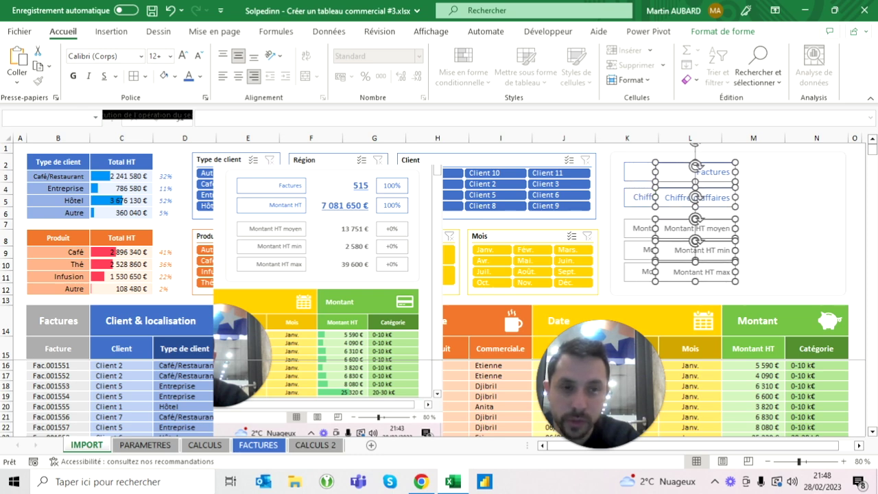
{"action": "key", "text": "Right"}
{"action": "key", "text": "Right"}
{"action": "key", "text": "Right"}
{"action": "key", "text": "Right"}
{"action": "key", "text": "Right"}
{"action": "key", "text": "Right"}
{"action": "key", "text": "Right"}
{"action": "key", "text": "Right"}
{"action": "key", "text": "Right"}
{"action": "key", "text": "Right"}
{"action": "key", "text": "Right"}
{"action": "key", "text": "Right"}
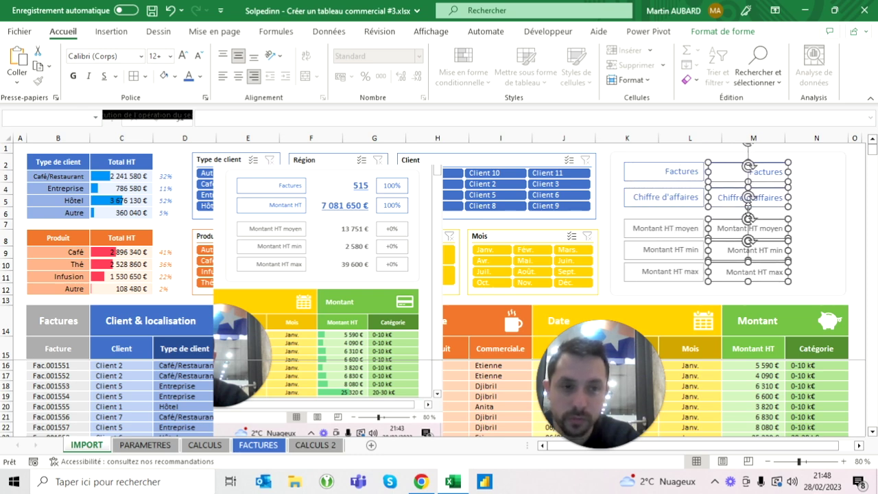
{"action": "key", "text": "Escape"}
Select the five copied boxes in column M to check their placement
{"action": "left_click", "coordinate": [748, 171]}
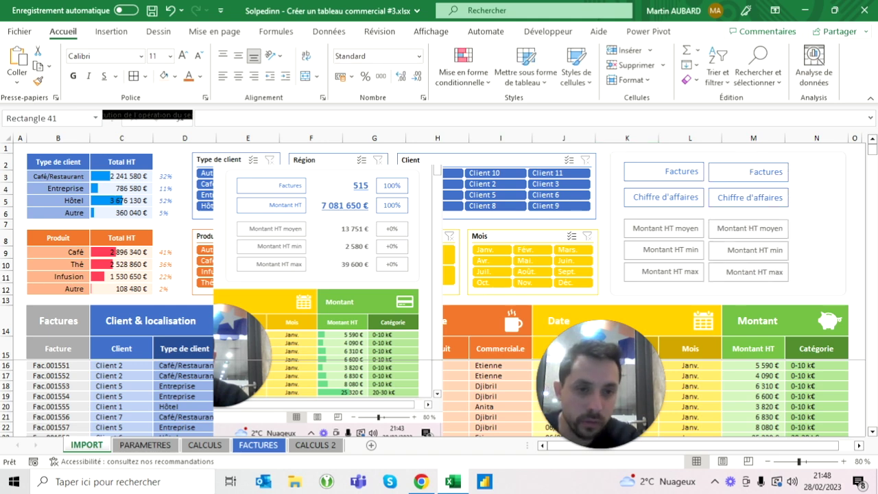
{"action": "left_click", "coordinate": [749, 198], "text": "shift"}
{"action": "left_click", "coordinate": [749, 229], "text": "shift"}
{"action": "left_click", "coordinate": [754, 250], "text": "shift"}
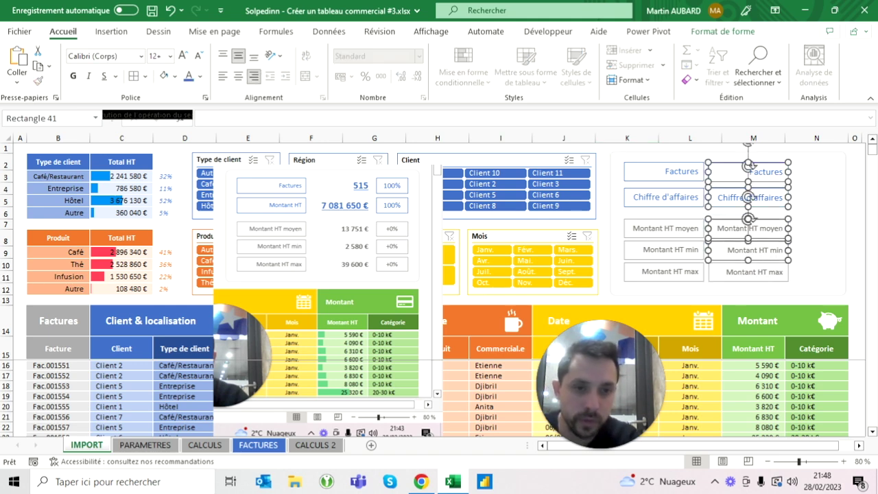
{"action": "left_click", "coordinate": [754, 272], "text": "shift"}
{"action": "key", "text": "Escape"}
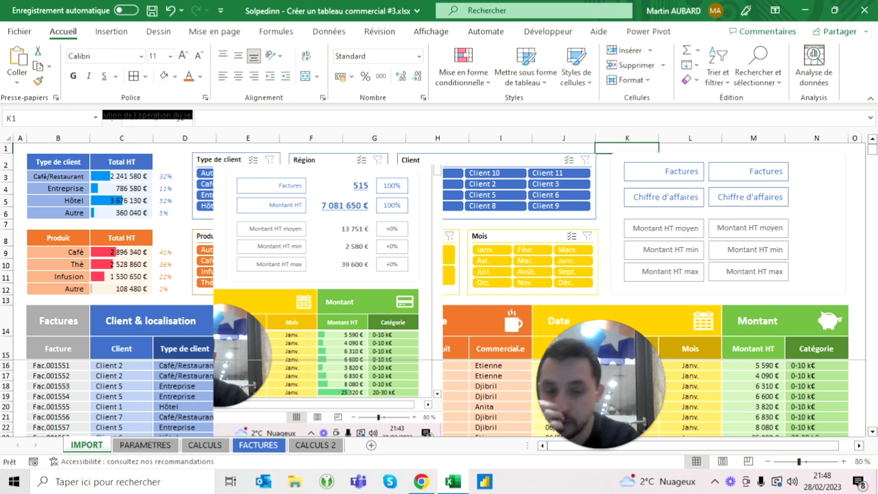
Try removing the outlines from the column M copies, then undo it
{"action": "left_click", "coordinate": [748, 171]}
{"action": "left_click", "coordinate": [749, 197], "text": "ctrl"}
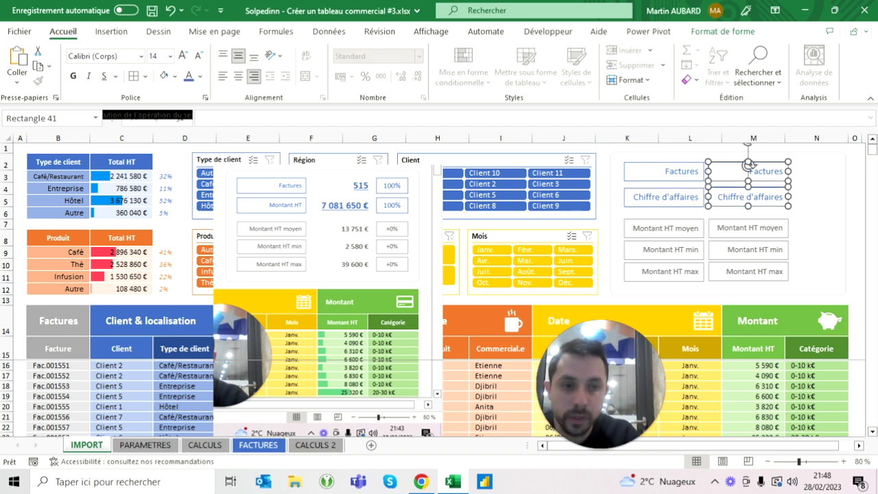
{"action": "left_click", "coordinate": [750, 228], "text": "ctrl"}
{"action": "left_click", "coordinate": [755, 250], "text": "ctrl"}
{"action": "left_click", "coordinate": [755, 272], "text": "ctrl"}
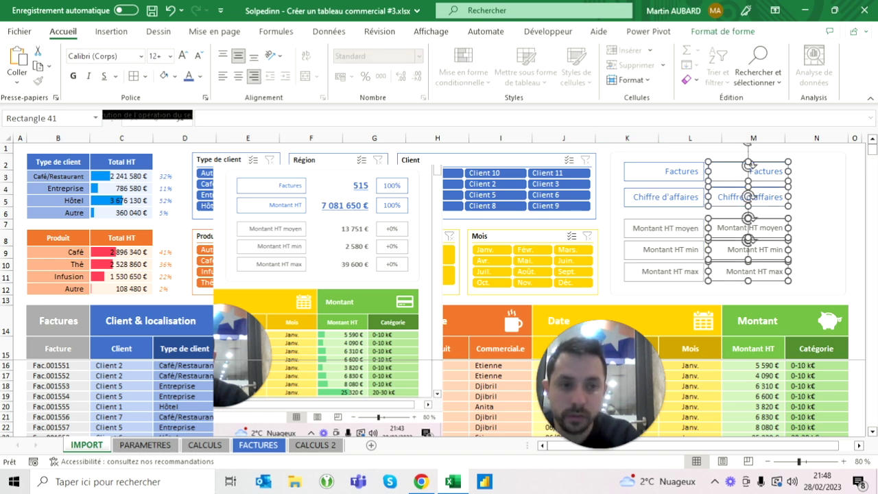
{"action": "left_click", "coordinate": [708, 31]}
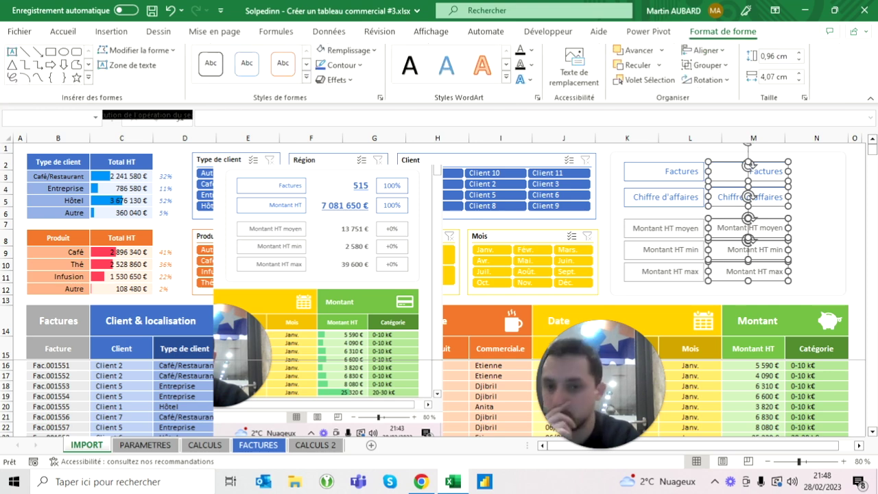
{"action": "left_click", "coordinate": [341, 65]}
{"action": "left_click", "coordinate": [360, 263]}
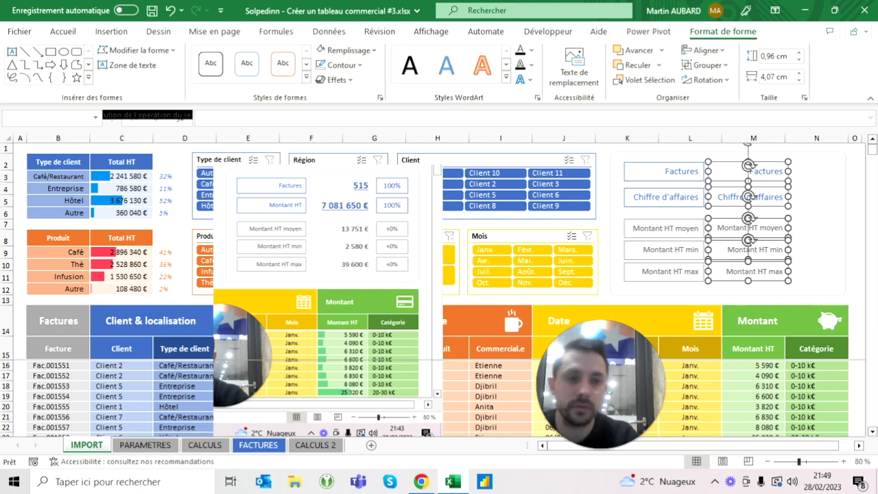
{"action": "left_click", "coordinate": [626, 147]}
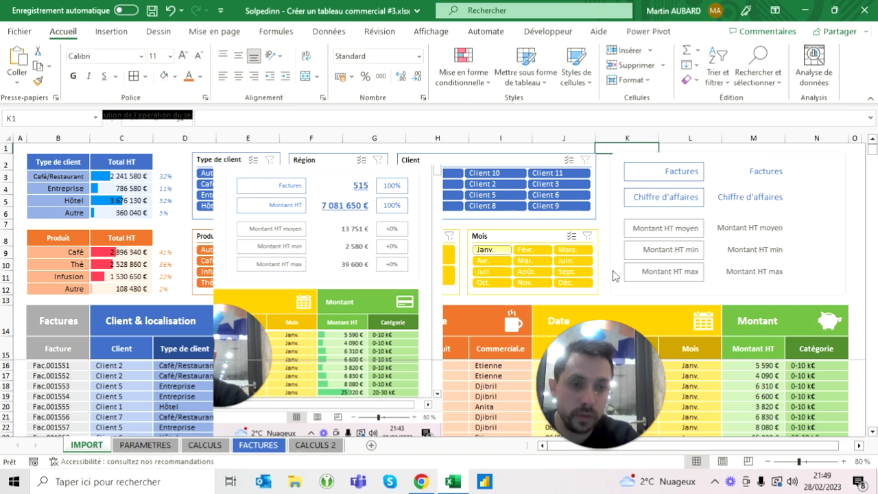
{"action": "key", "text": "ctrl+z"}
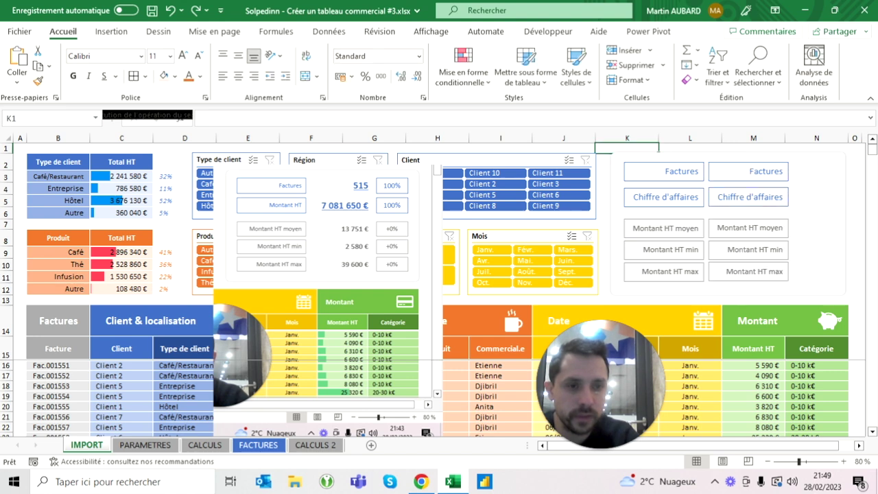
Duplicate the five column-M KPI label shapes and move the copy into column N
{"action": "left_click", "coordinate": [750, 171]}
{"action": "left_click", "coordinate": [749, 197], "text": "shift"}
{"action": "left_click", "coordinate": [750, 228], "text": "shift"}
{"action": "left_click", "coordinate": [749, 250], "text": "shift"}
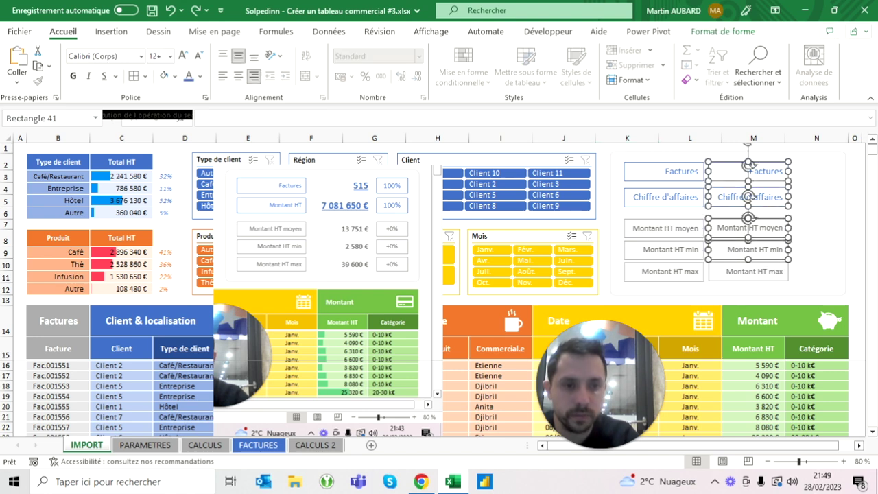
{"action": "left_click", "coordinate": [750, 272], "text": "shift"}
{"action": "key", "text": "ctrl+d"}
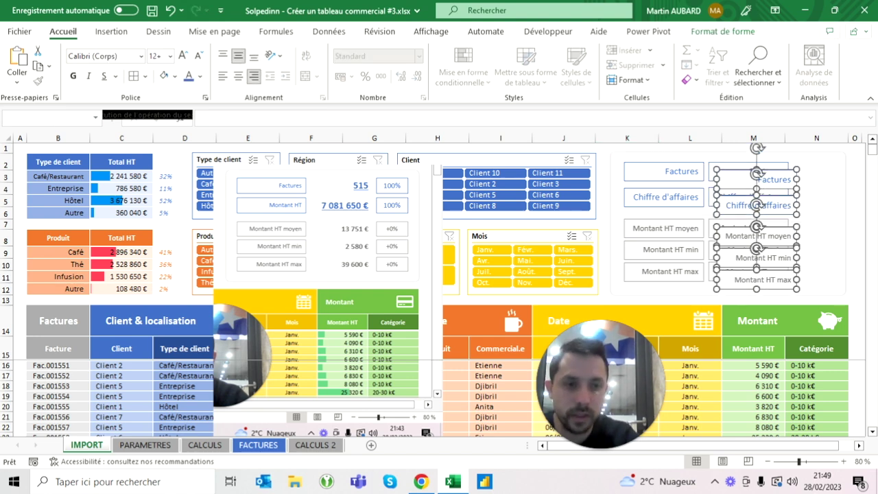
{"action": "left_click_drag", "start_coordinate": [757, 199], "coordinate": [797, 191]}
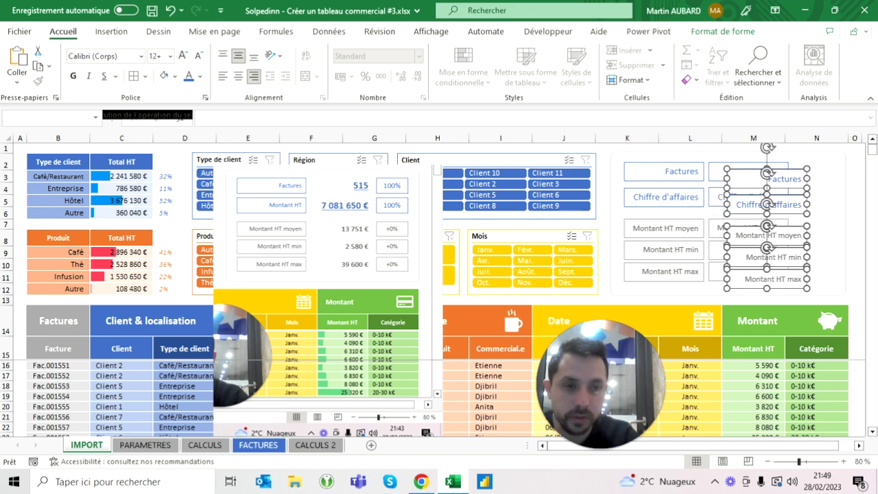
{"action": "key", "text": "Right"}
{"action": "key", "text": "Right"}
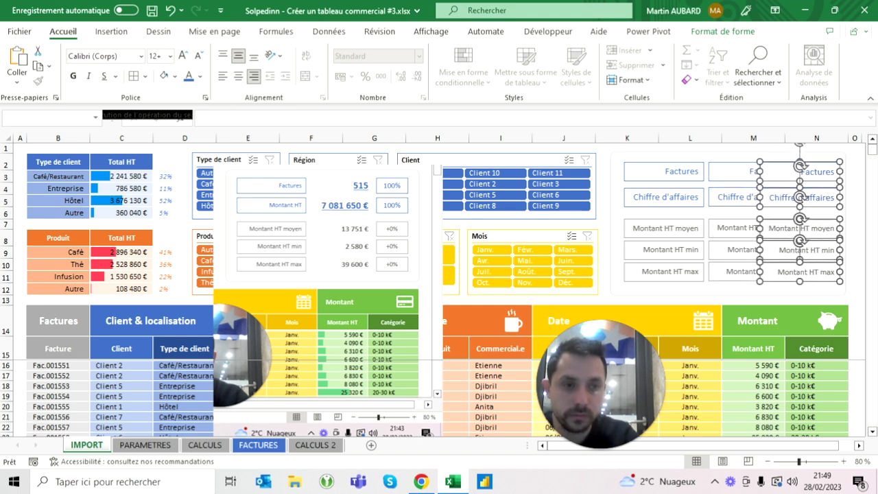
{"action": "key", "text": "Escape"}
Select all five new column-N KPI shapes, from Factures to Montant HT max
{"action": "left_click", "coordinate": [800, 171]}
{"action": "left_click", "coordinate": [800, 197], "text": "shift"}
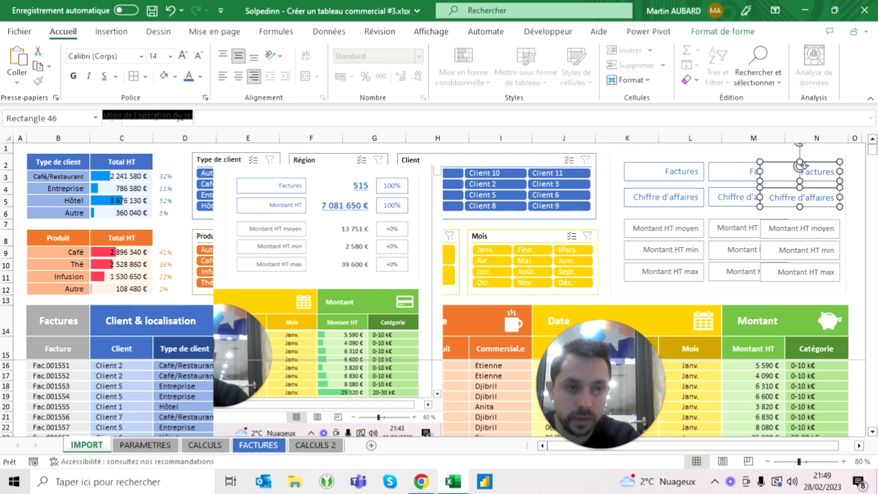
{"action": "key", "text": "Escape"}
{"action": "left_click", "coordinate": [799, 272]}
{"action": "left_click", "coordinate": [799, 247], "text": "shift"}
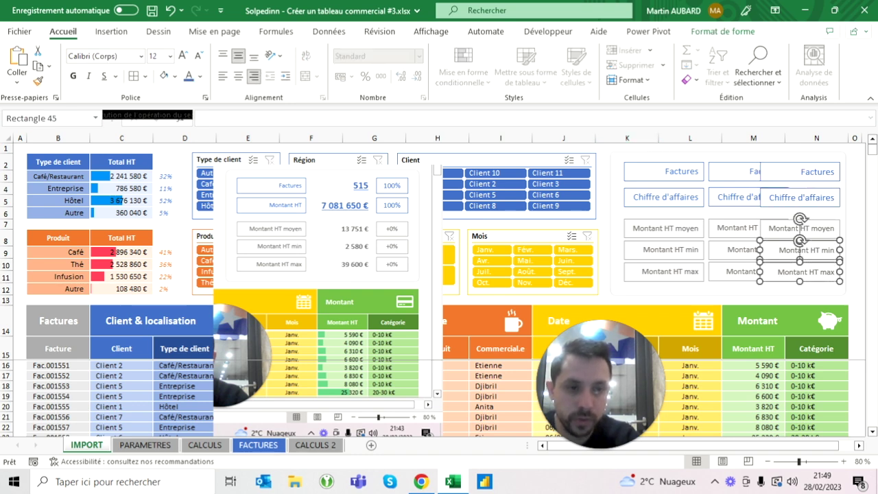
{"action": "left_click", "coordinate": [799, 228], "text": "shift"}
{"action": "left_click", "coordinate": [799, 198], "text": "shift"}
{"action": "left_click", "coordinate": [799, 172], "text": "shift"}
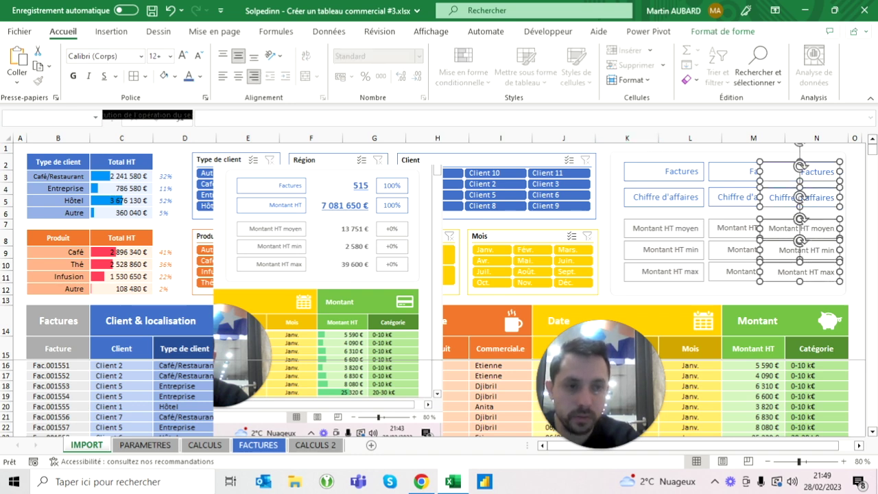
{"action": "left_click", "coordinate": [626, 147]}
{"action": "left_click", "coordinate": [799, 172]}
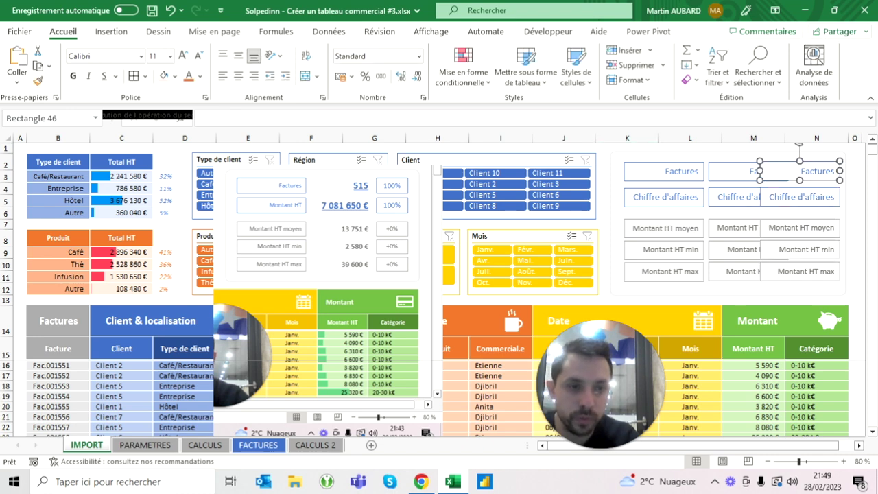
{"action": "left_click", "coordinate": [626, 147]}
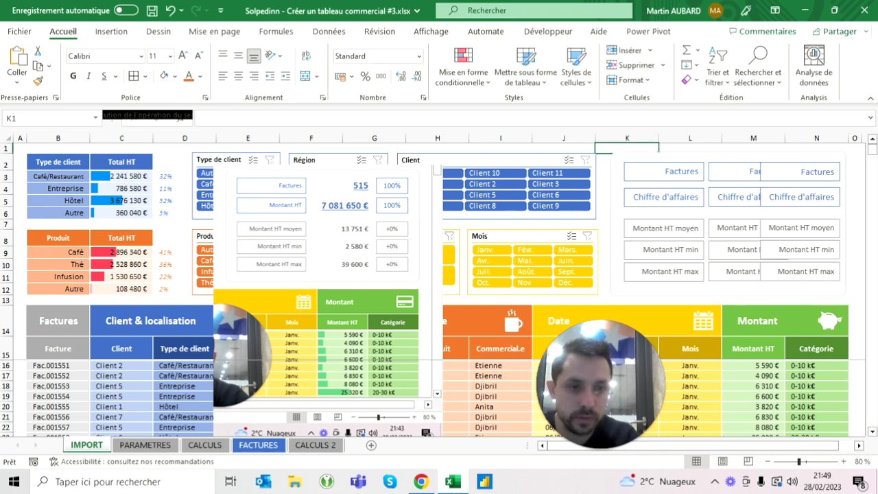
{"action": "left_click", "coordinate": [799, 228]}
{"action": "left_click", "coordinate": [799, 250]}
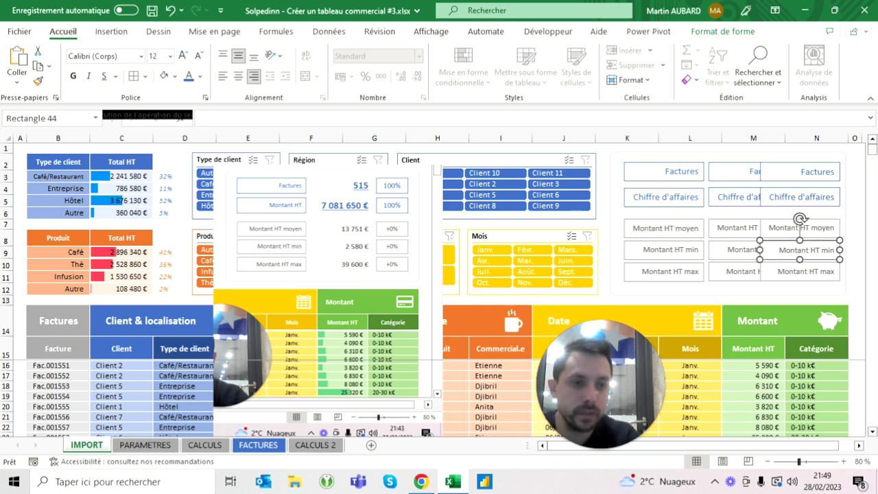
{"action": "left_click", "coordinate": [626, 147]}
{"action": "left_click", "coordinate": [799, 171]}
{"action": "left_click", "coordinate": [799, 197], "text": "shift"}
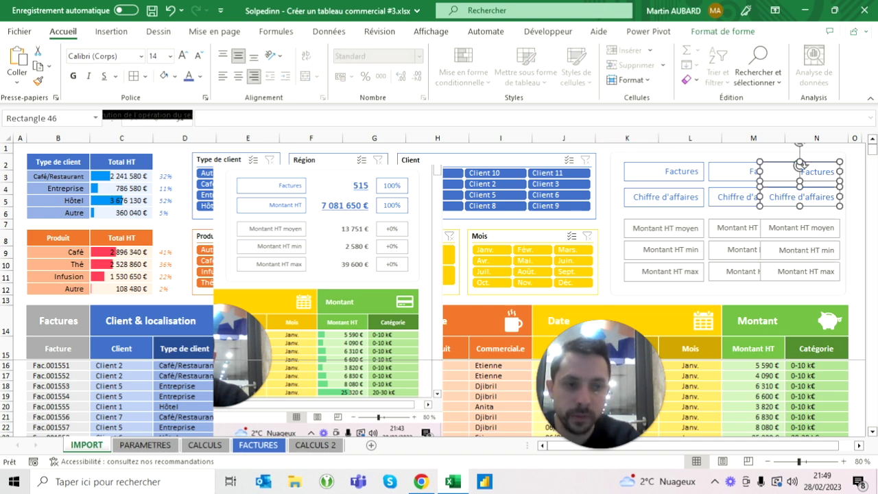
{"action": "left_click", "coordinate": [799, 228], "text": "shift"}
{"action": "left_click", "coordinate": [799, 250], "text": "shift"}
{"action": "left_click", "coordinate": [799, 271], "text": "shift"}
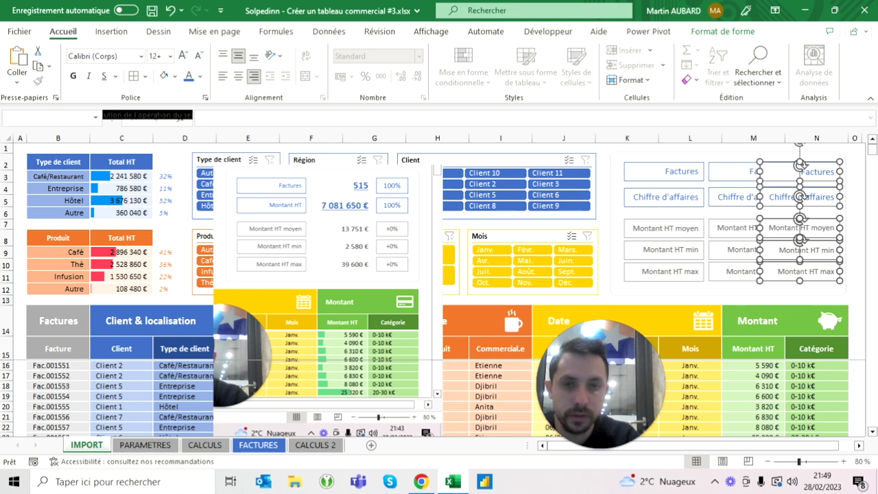
Narrow the five column-N shapes to 2 cm wide and adjust their position
{"action": "left_click", "coordinate": [743, 31]}
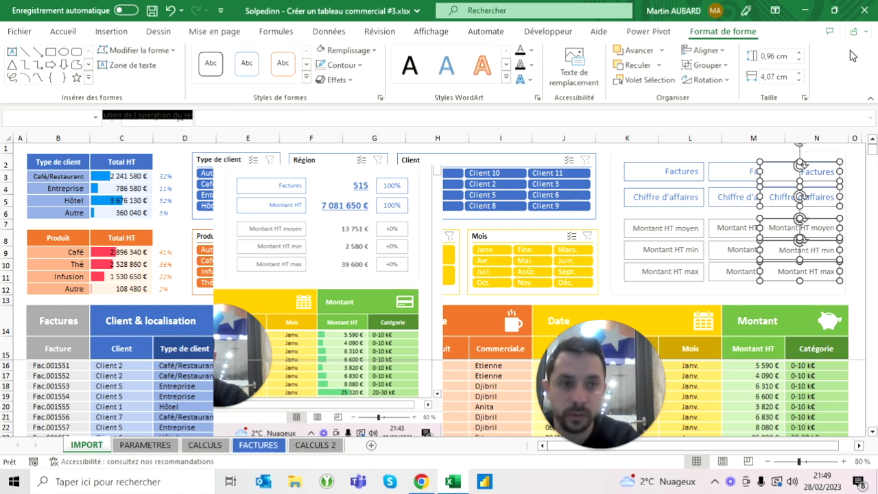
{"action": "left_click", "coordinate": [799, 80]}
{"action": "left_click", "coordinate": [799, 80]}
{"action": "left_click", "coordinate": [799, 80]}
{"action": "left_click", "coordinate": [799, 81]}
{"action": "left_click", "coordinate": [799, 81]}
{"action": "left_click", "coordinate": [799, 80]}
{"action": "left_click", "coordinate": [799, 80]}
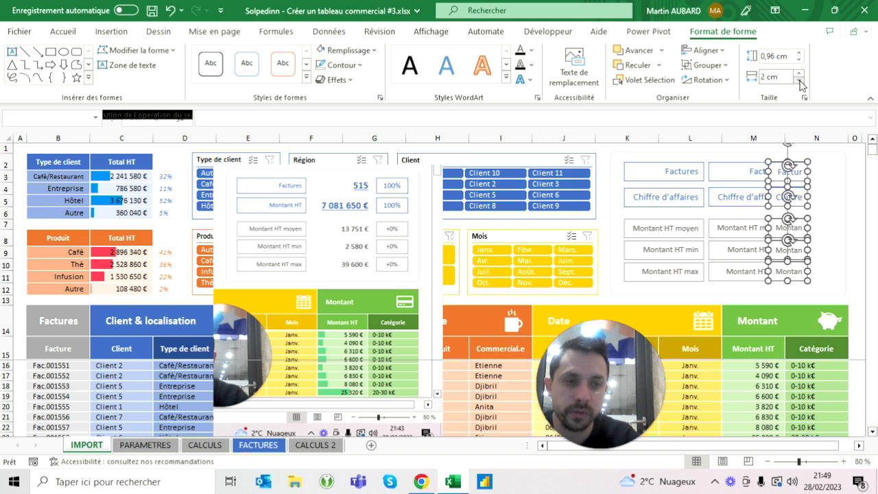
{"action": "left_click", "coordinate": [799, 80]}
{"action": "left_click", "coordinate": [800, 80]}
{"action": "left_click", "coordinate": [799, 81]}
{"action": "left_click", "coordinate": [799, 80]}
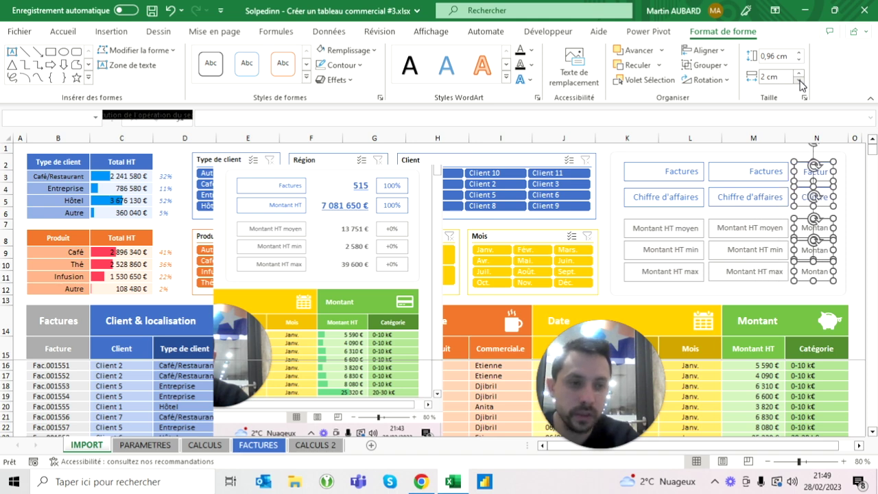
{"action": "left_click", "coordinate": [799, 81]}
{"action": "left_click", "coordinate": [799, 80]}
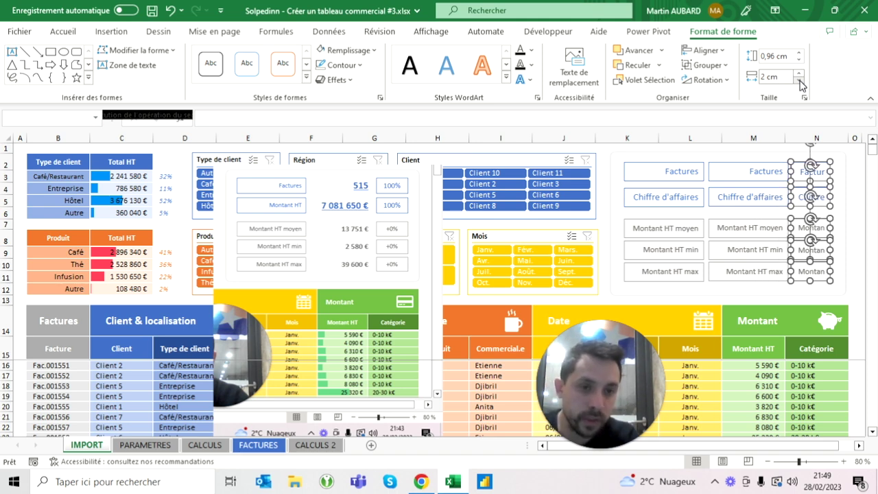
Compare the column M and N shapes, then go to the CALCULS 2 sheet
{"action": "key", "text": "Escape"}
{"action": "left_click", "coordinate": [749, 172]}
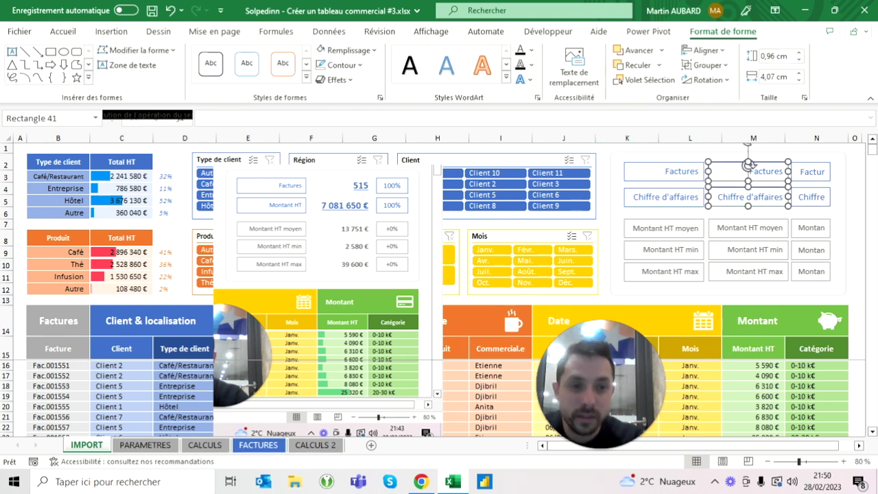
{"action": "left_click", "coordinate": [749, 228], "text": "shift"}
{"action": "left_click", "coordinate": [750, 250], "text": "shift"}
{"action": "left_click", "coordinate": [749, 272], "text": "shift"}
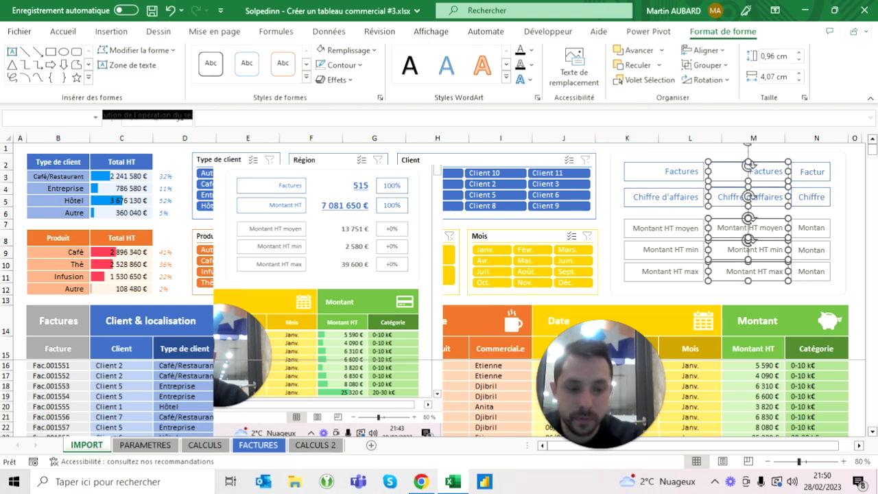
{"action": "left_click", "coordinate": [626, 147]}
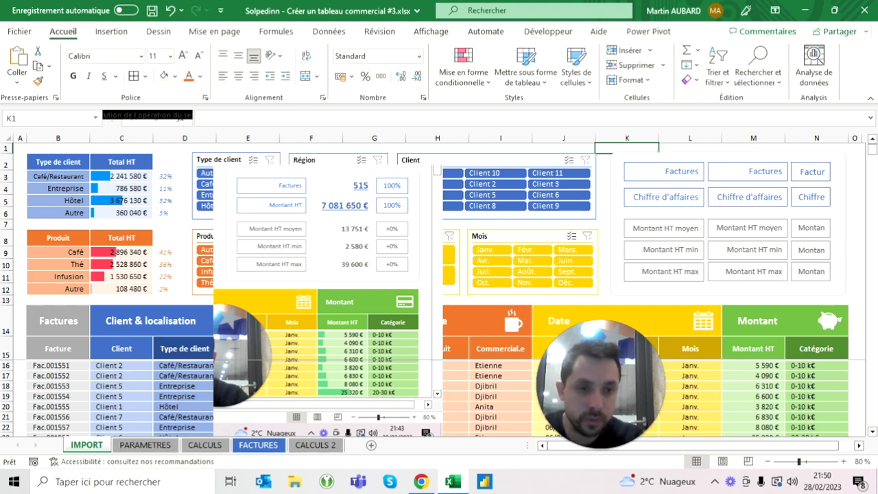
{"action": "left_click", "coordinate": [754, 272]}
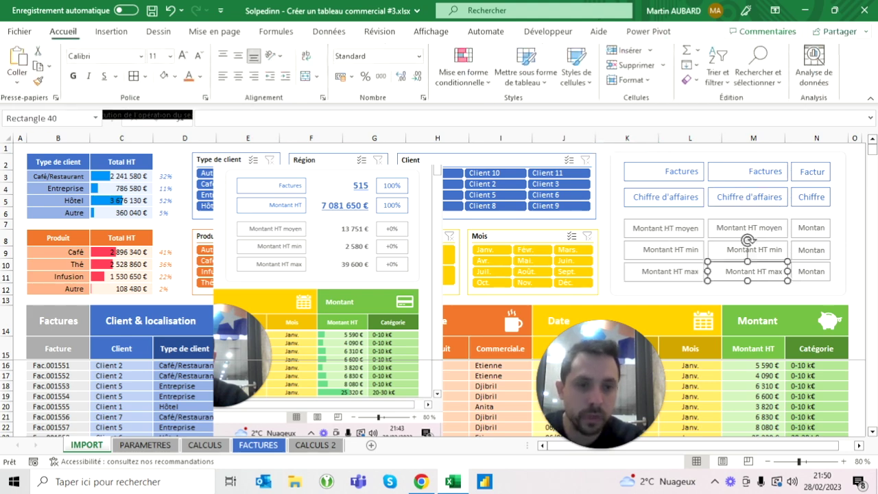
{"action": "key", "text": "Escape"}
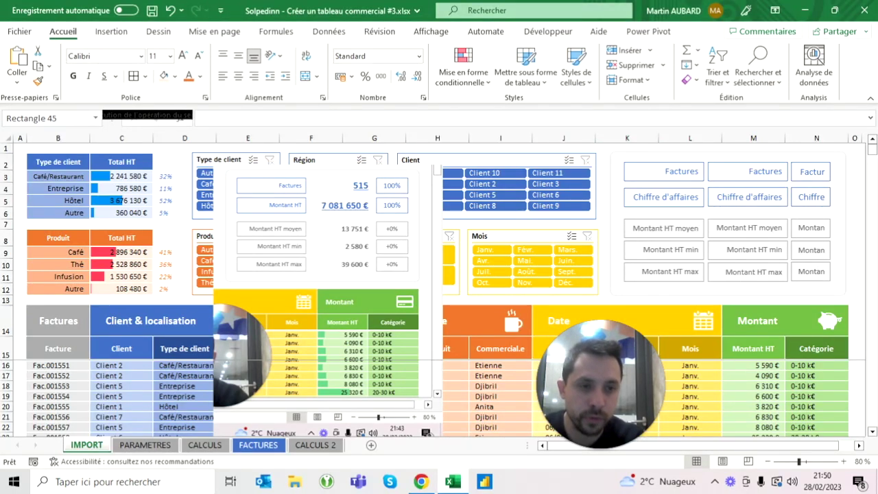
{"action": "left_click", "coordinate": [810, 271]}
{"action": "key", "text": "Escape"}
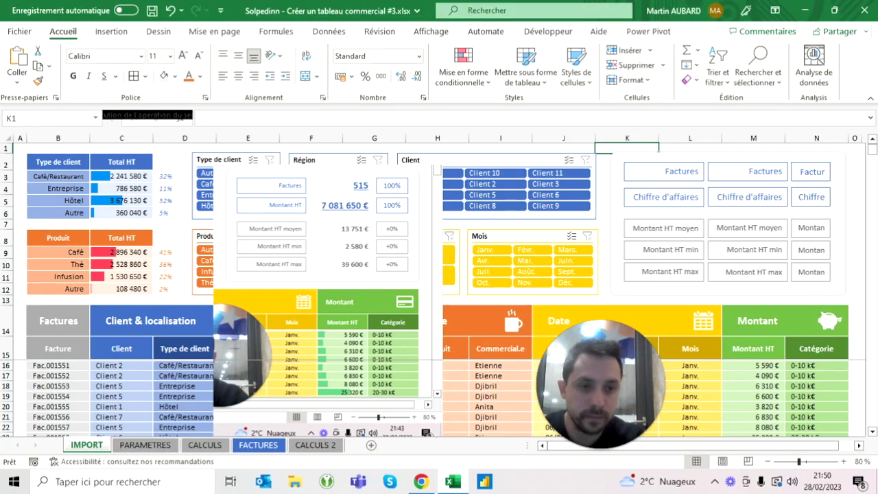
{"action": "left_click", "coordinate": [753, 147]}
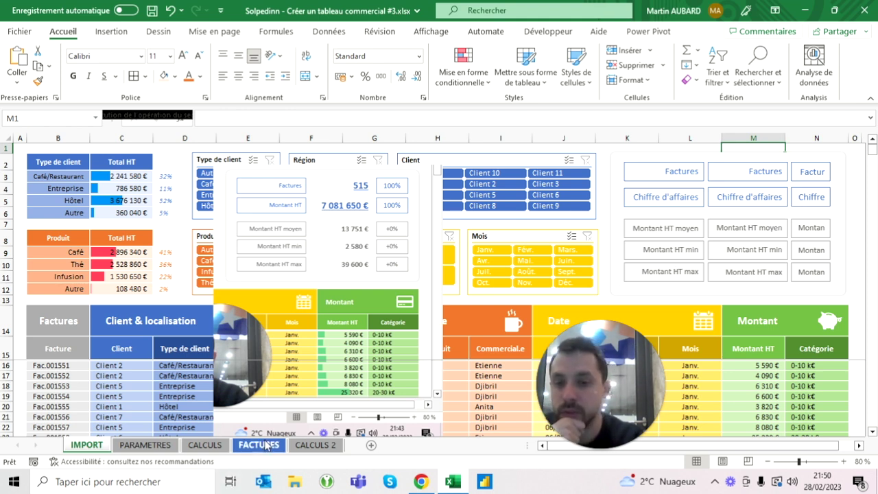
{"action": "left_click", "coordinate": [316, 445]}
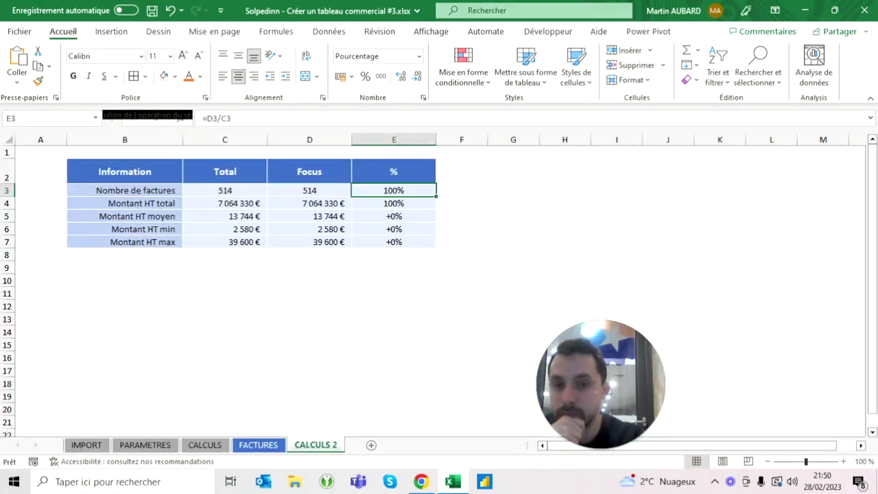
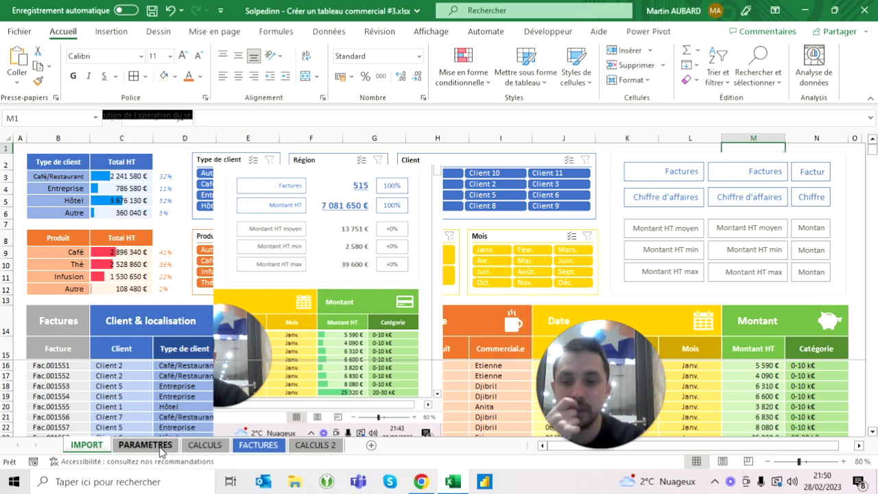
Check the CALCULS 2 summary table, then select the second Factures box as a shape
{"action": "left_click", "coordinate": [310, 445]}
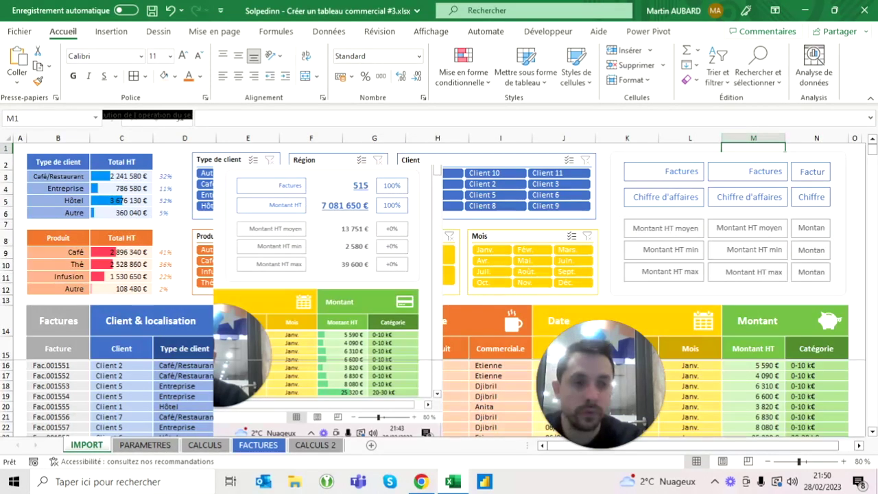
{"action": "left_click", "coordinate": [749, 171]}
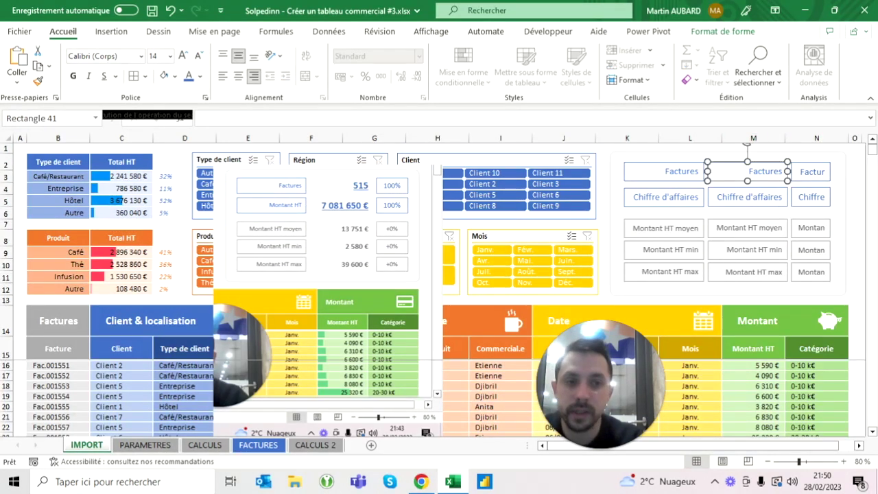
{"action": "left_click", "coordinate": [753, 148]}
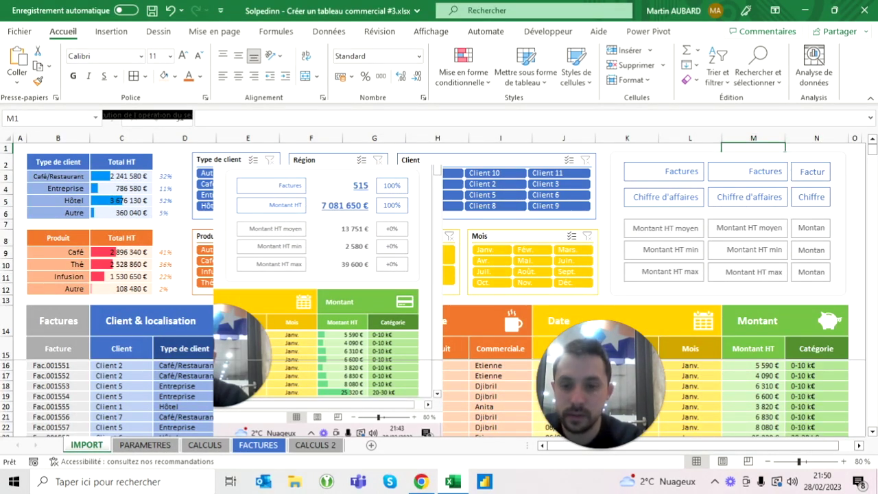
{"action": "left_click", "coordinate": [765, 171]}
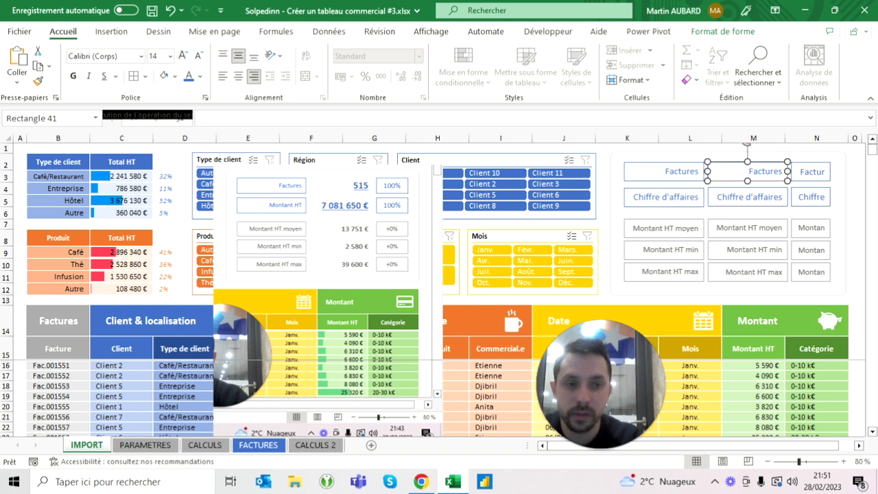
{"action": "double_click", "coordinate": [765, 173]}
{"action": "key", "text": "Escape"}
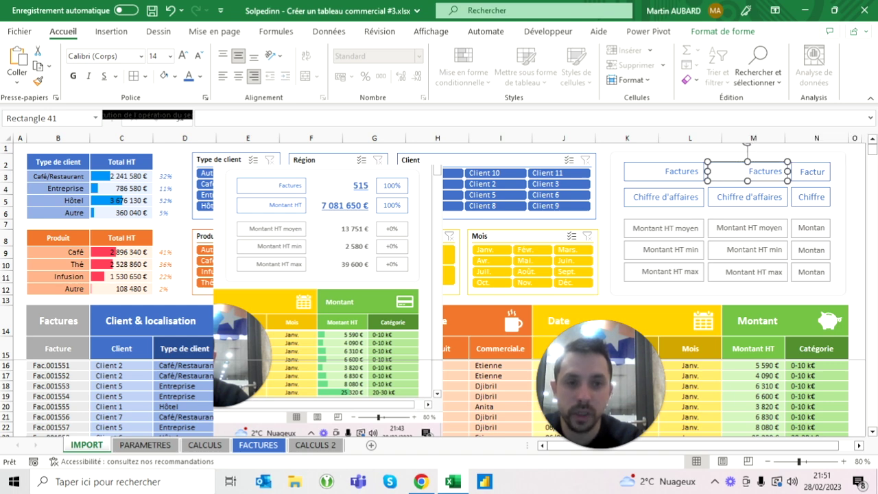
{"action": "left_click", "coordinate": [753, 148]}
{"action": "key", "text": "ctrl+z"}
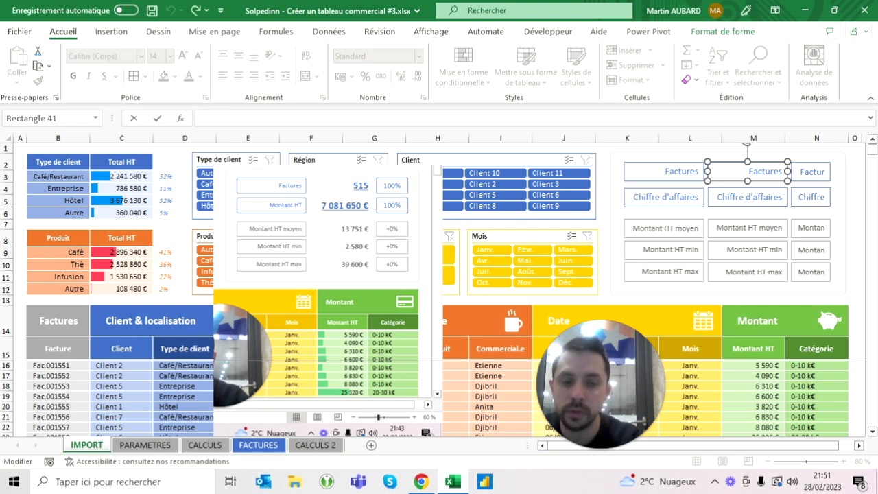
Link the Factures box to 'CALCULS 2'!D3 so it shows 514, then filter to one client
{"action": "type", "text": "="}
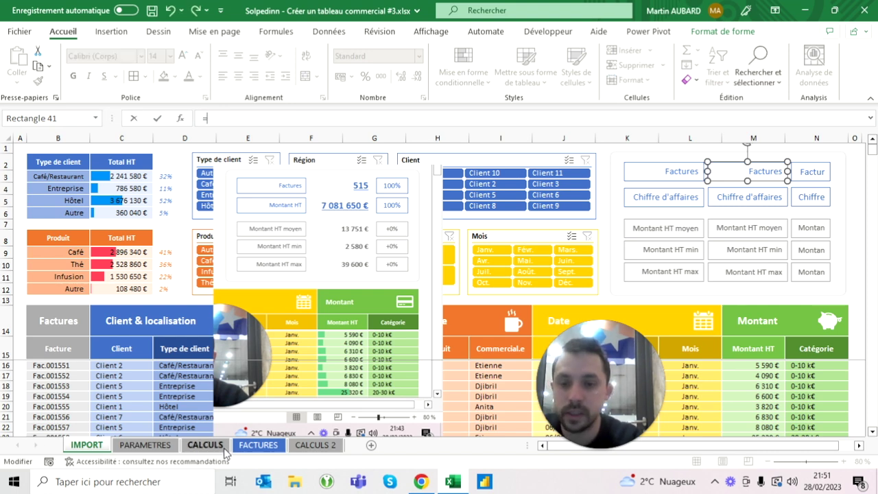
{"action": "left_click", "coordinate": [314, 445]}
{"action": "left_click", "coordinate": [310, 190]}
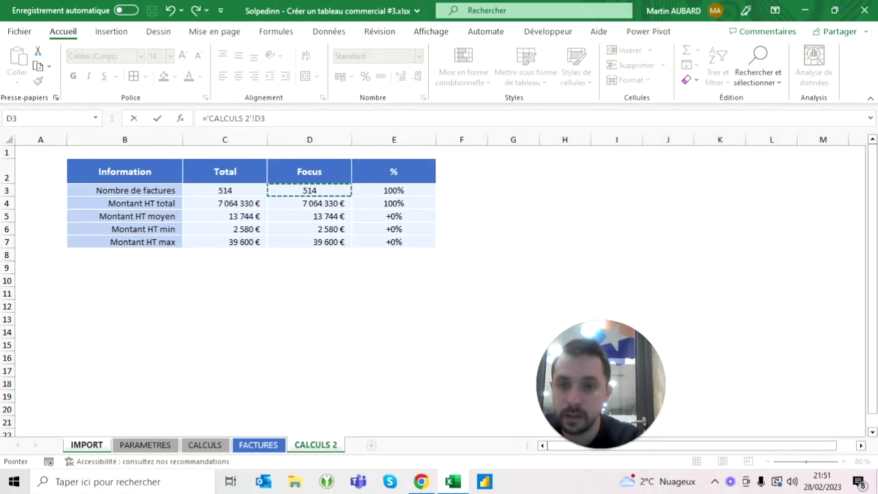
{"action": "key", "text": "Return"}
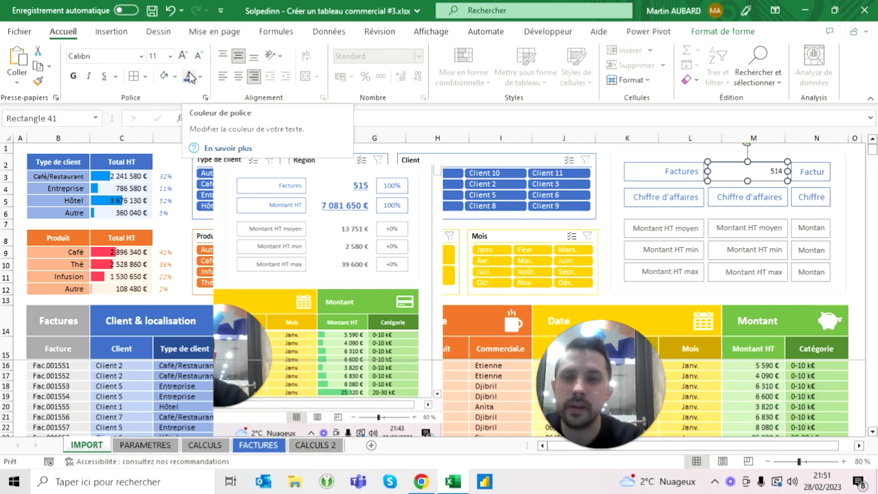
{"action": "key", "text": "Escape"}
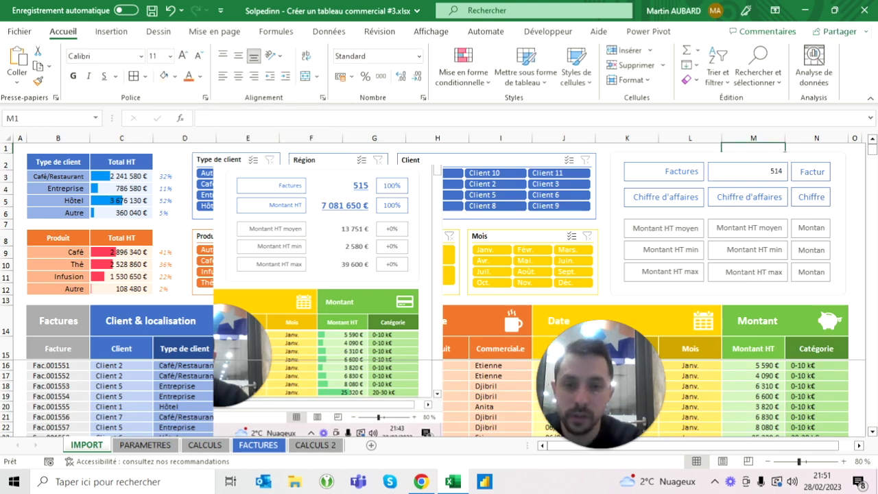
{"action": "left_click", "coordinate": [494, 173]}
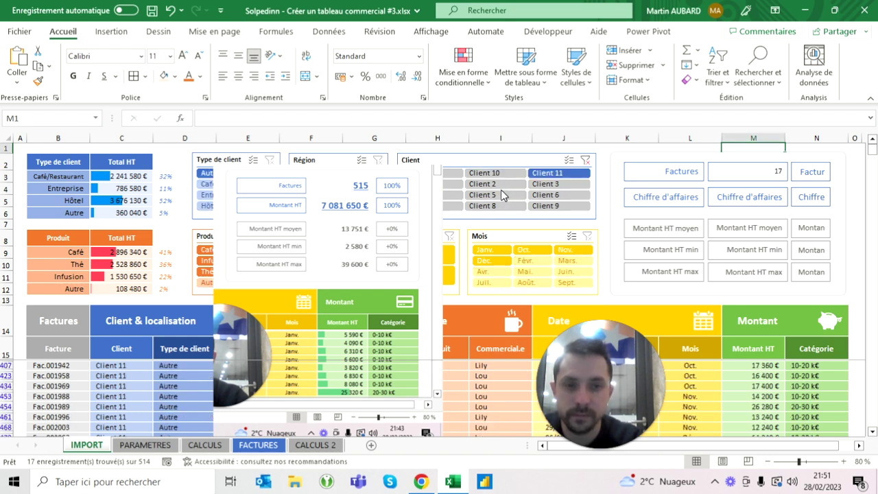
{"action": "left_click", "coordinate": [501, 195]}
{"action": "left_click", "coordinate": [552, 196]}
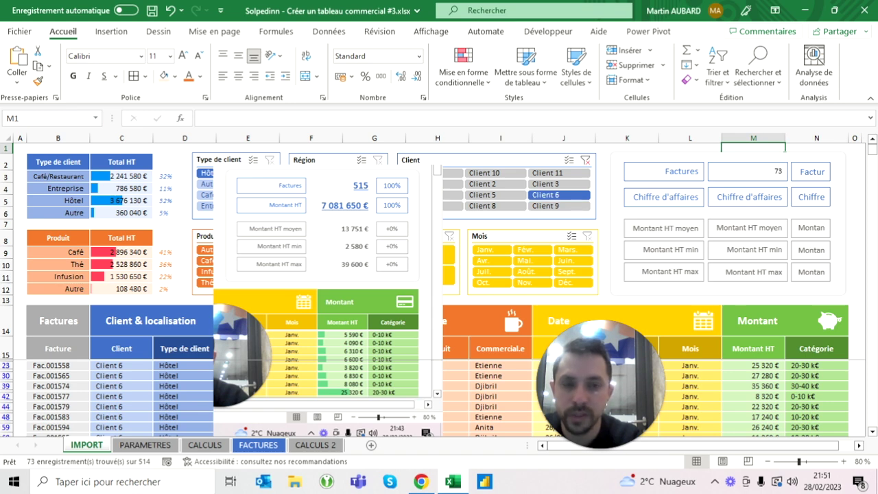
{"action": "left_click", "coordinate": [585, 161]}
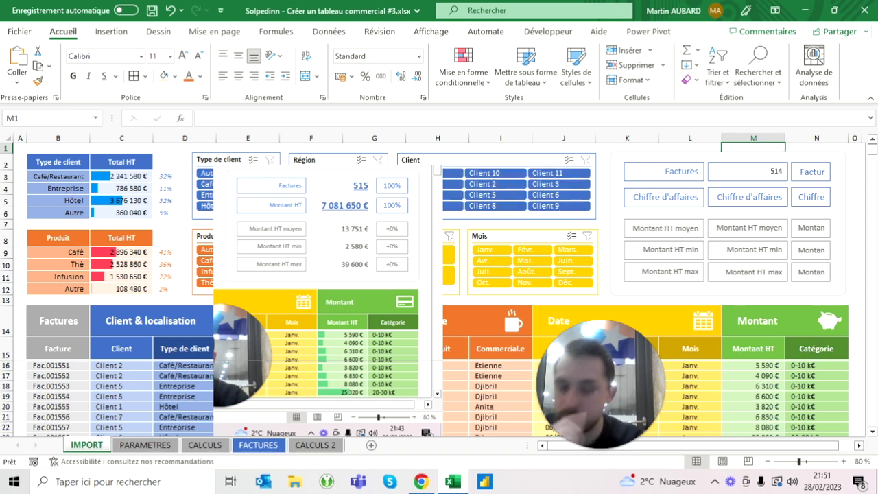
{"action": "left_click", "coordinate": [748, 172]}
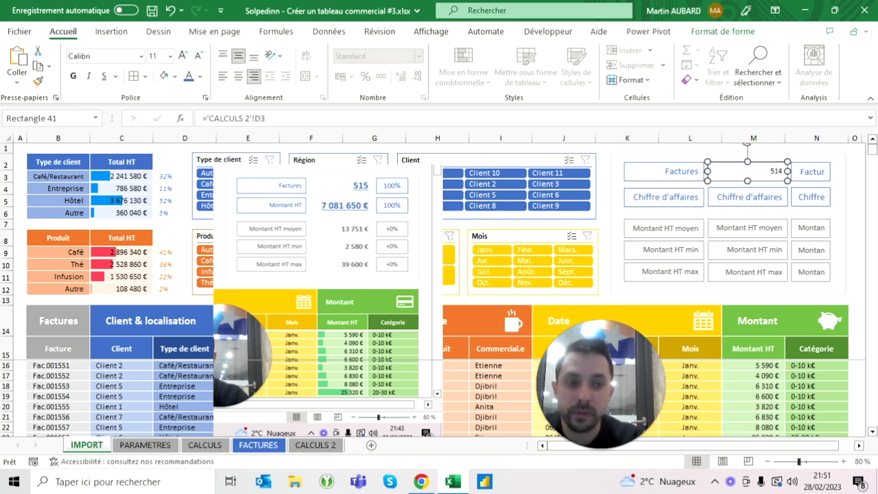
Copy the link formula ='CALCULS 2'!D3 from the 514 box
{"action": "left_click", "coordinate": [727, 210]}
{"action": "left_click", "coordinate": [748, 172]}
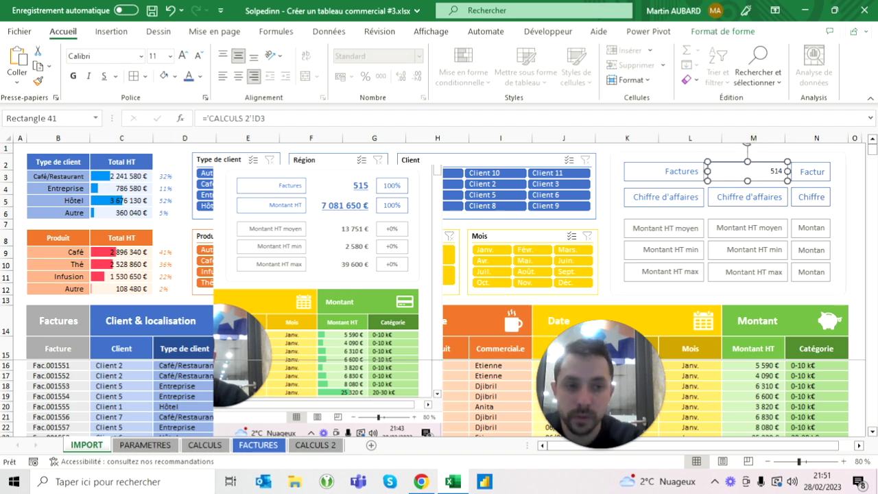
{"action": "left_click_drag", "start_coordinate": [267, 118], "coordinate": [157, 115]}
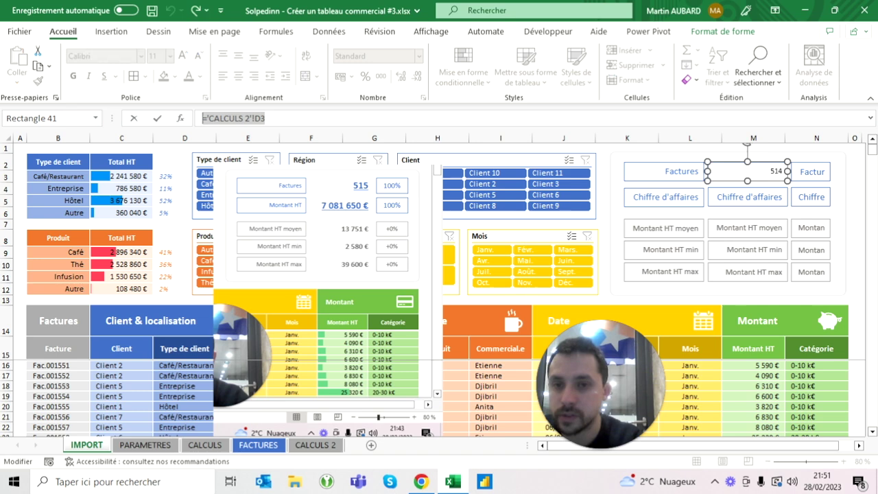
{"action": "left_click_drag", "start_coordinate": [265, 118], "coordinate": [192, 118]}
{"action": "key", "text": "ctrl+c"}
{"action": "key", "text": "Escape"}
Link the Chiffre d'affaires box to D4 (7 064 330 €) and Montant HT moyen to D5 (13 744 €)
{"action": "left_click", "coordinate": [748, 196]}
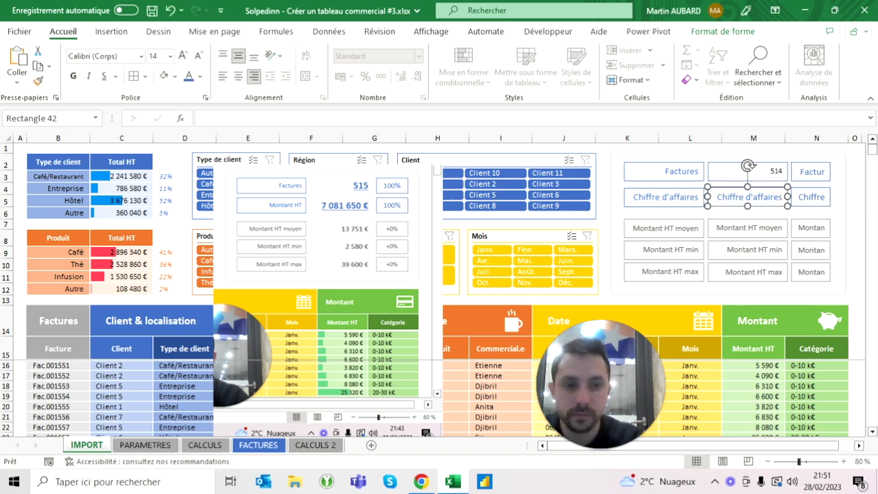
{"action": "left_click", "coordinate": [226, 118]}
{"action": "key", "text": "ctrl+v"}
{"action": "key", "text": "BackSpace"}
{"action": "type", "text": "4"}
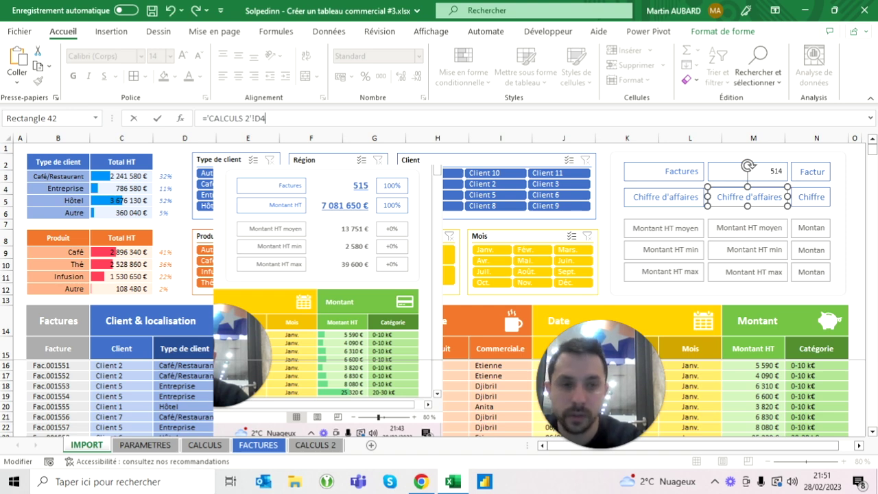
{"action": "key", "text": "Return"}
{"action": "left_click", "coordinate": [748, 227]}
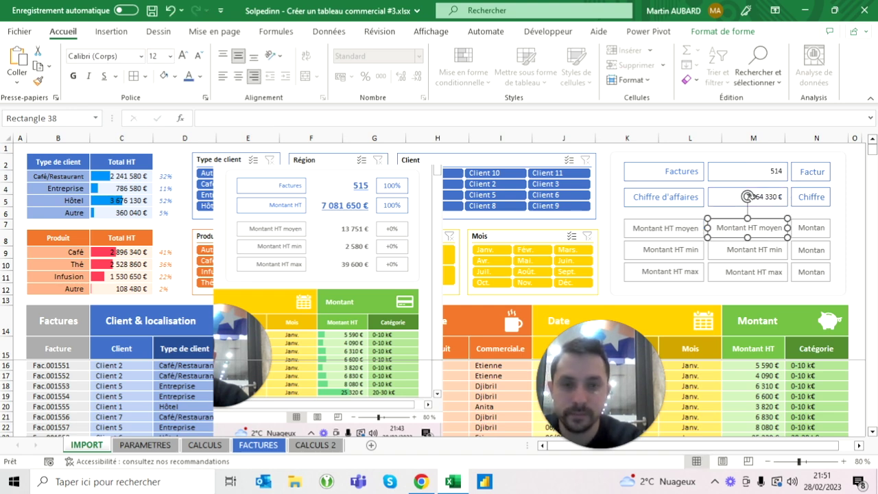
{"action": "left_click", "coordinate": [380, 120]}
{"action": "key", "text": "ctrl+v"}
{"action": "key", "text": "BackSpace"}
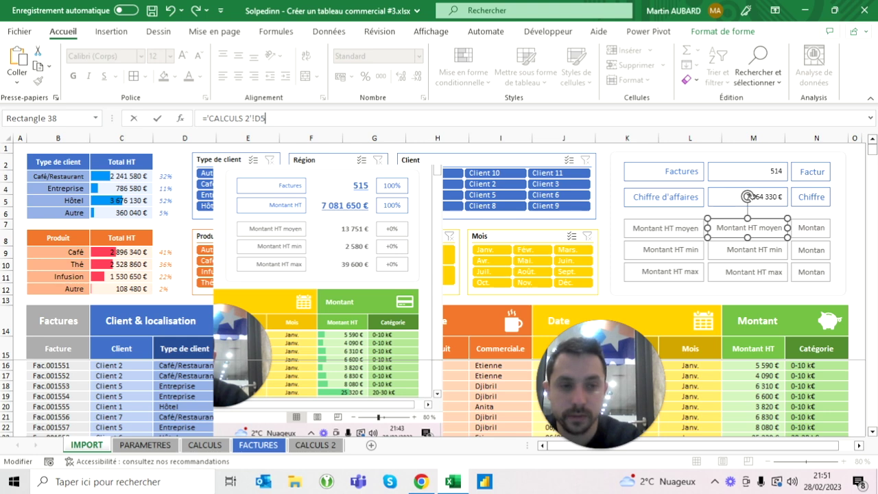
{"action": "key", "text": "Return"}
Link the Montant HT min box to D6 (2 580 €) and Montant HT max to D7 (39 600 €)
{"action": "left_click", "coordinate": [748, 245]}
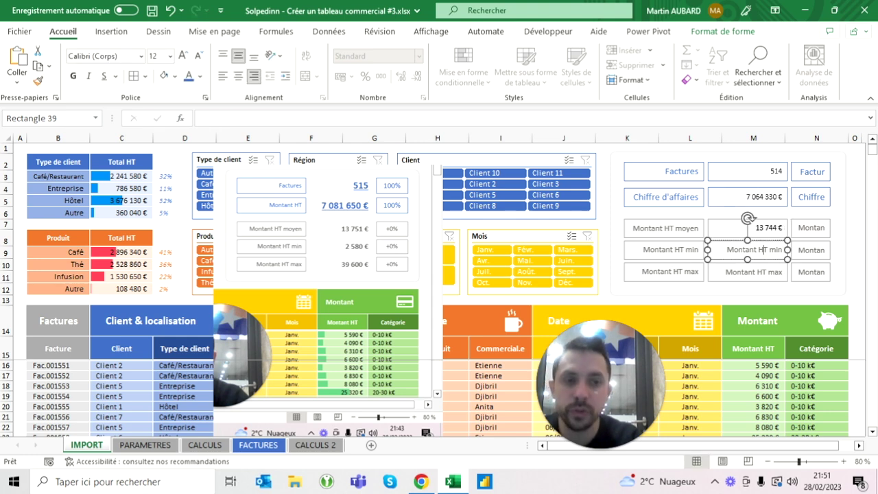
{"action": "left_click", "coordinate": [227, 118]}
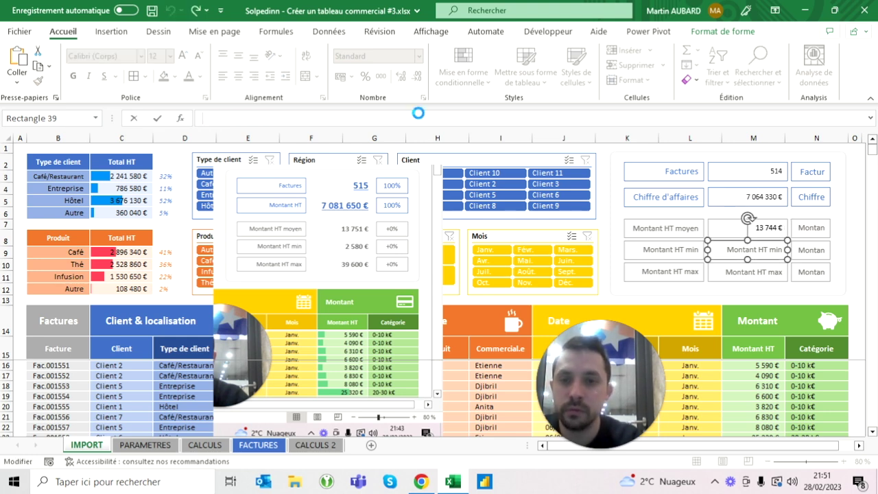
{"action": "key", "text": "ctrl+v"}
{"action": "key", "text": "BackSpace"}
{"action": "key", "text": "Return"}
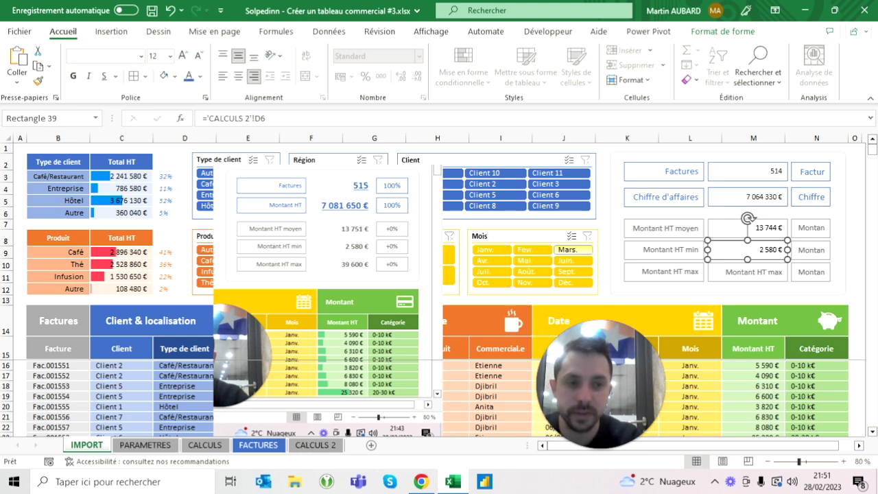
{"action": "key", "text": "Tab"}
{"action": "left_click", "coordinate": [227, 118]}
{"action": "key", "text": "ctrl+v"}
{"action": "key", "text": "BackSpace"}
{"action": "type", "text": "7"}
{"action": "key", "text": "Return"}
{"action": "key", "text": "Escape"}
Paste the CALCULS 2 link into the percentage box beside 514, clearing its cell reference
{"action": "left_click", "coordinate": [810, 171]}
{"action": "left_click", "coordinate": [260, 118]}
{"action": "key", "text": "ctrl+v"}
{"action": "key", "text": "BackSpace"}
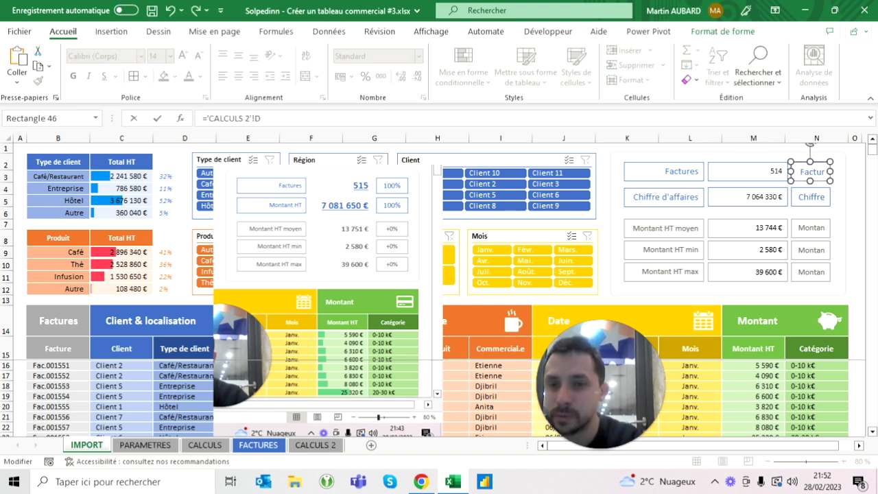
Link the percentage boxes beside Factures, Chiffre d'affaires and Montant HT min to E3, E4 and E6
{"action": "type", "text": "E3"}
{"action": "key", "text": "Return"}
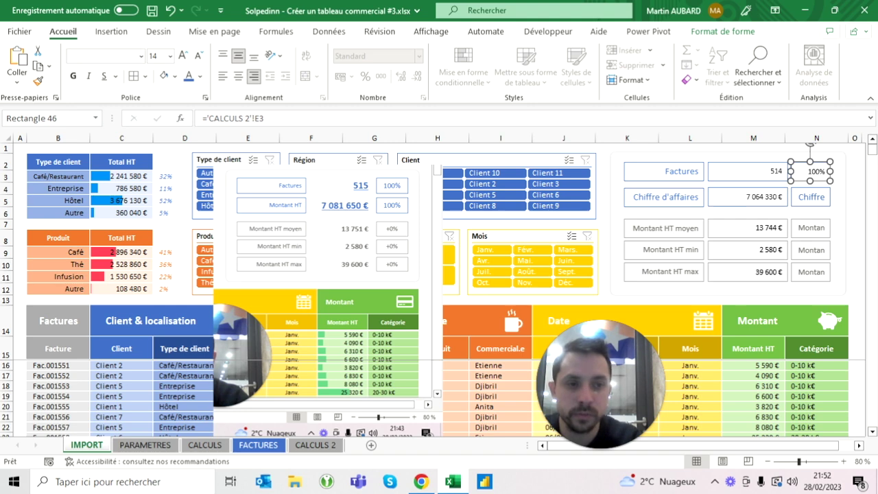
{"action": "left_click", "coordinate": [727, 288]}
{"action": "left_click", "coordinate": [811, 195]}
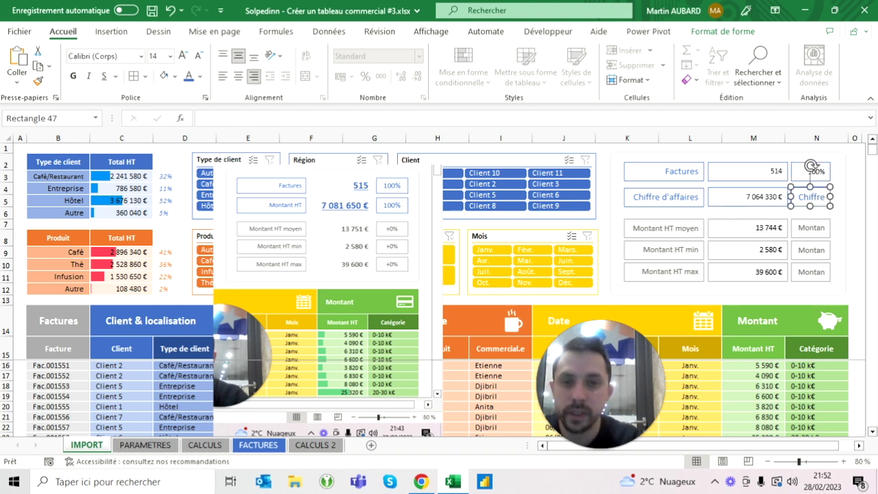
{"action": "type", "text": "='CALCULS 2'!E4"}
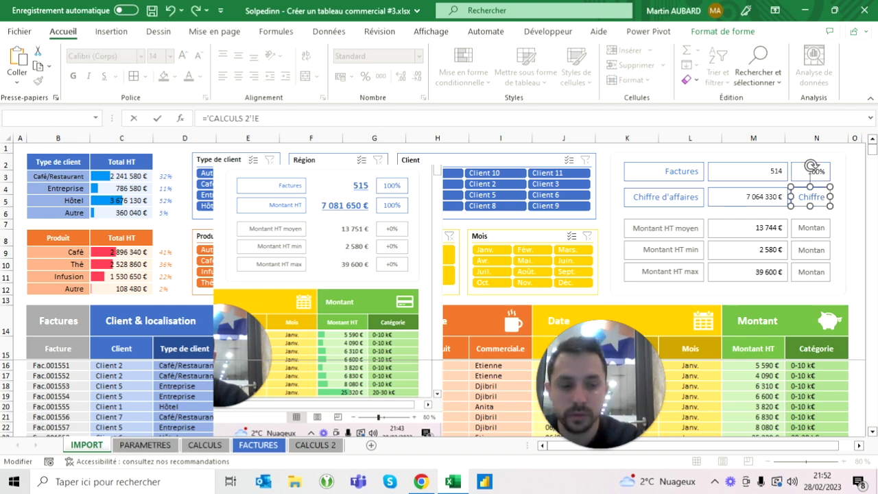
{"action": "key", "text": "Return"}
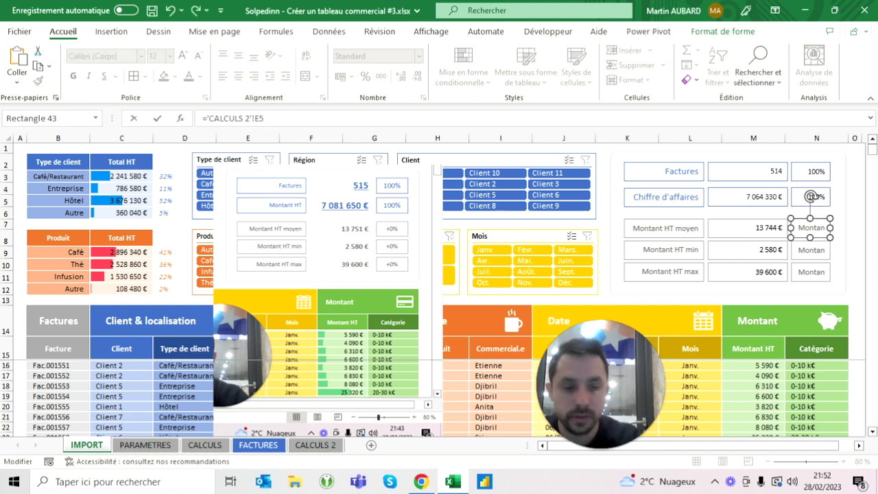
{"action": "left_click", "coordinate": [811, 249]}
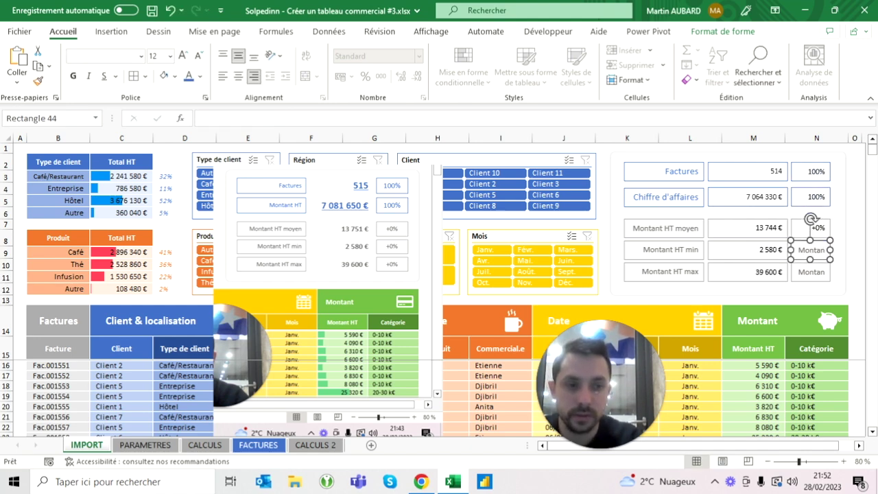
{"action": "type", "text": "='CALCULS 2'!E6"}
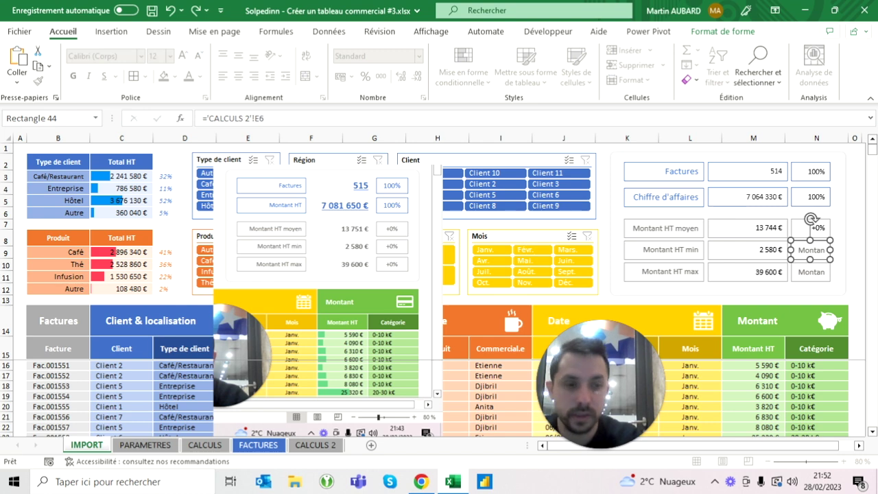
{"action": "key", "text": "Return"}
{"action": "key", "text": "Escape"}
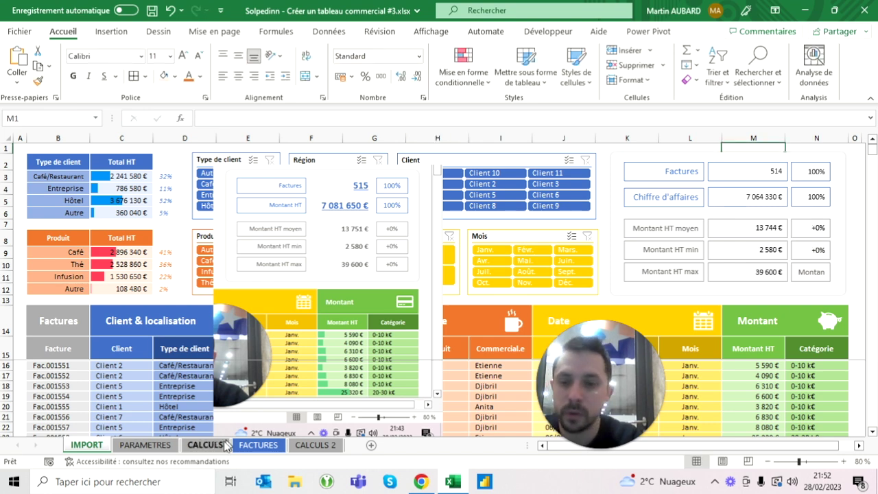
Paste into the Focus and % cells from D3 on CALCULS 2, inspect E5:E7, then return to IMPORT
{"action": "left_click", "coordinate": [217, 447]}
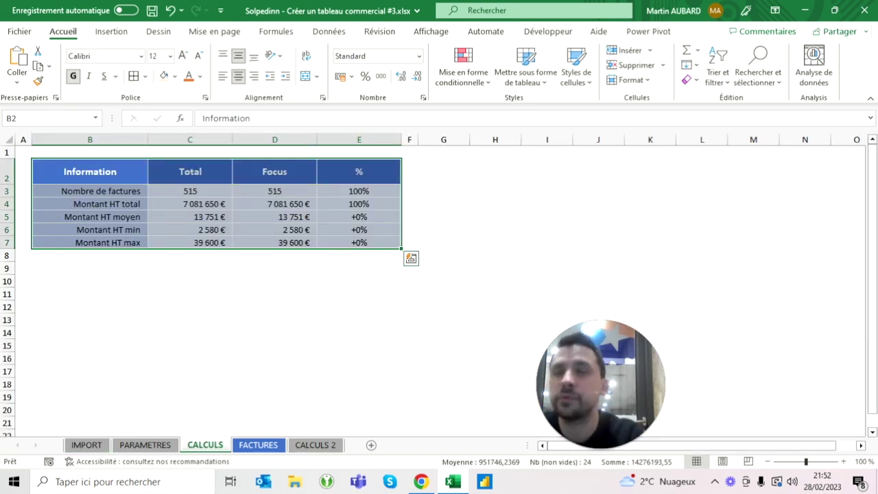
{"action": "left_click", "coordinate": [316, 444]}
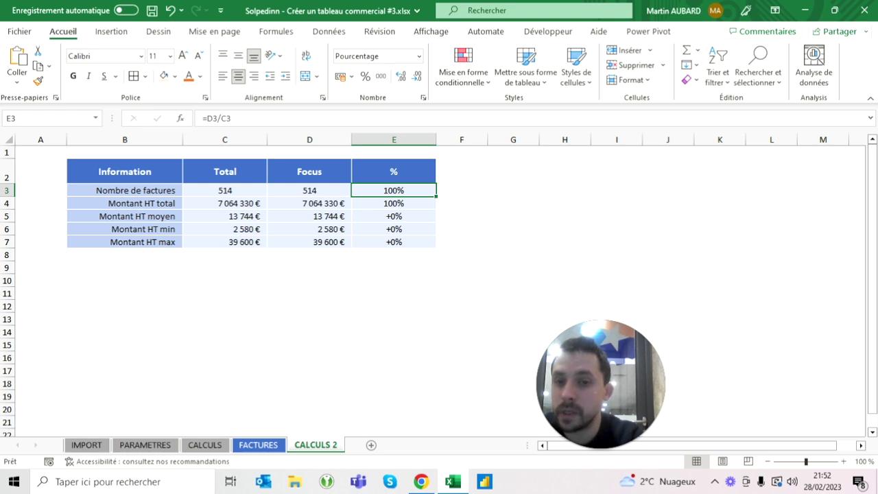
{"action": "left_click", "coordinate": [309, 191]}
{"action": "key", "text": "ctrl+v"}
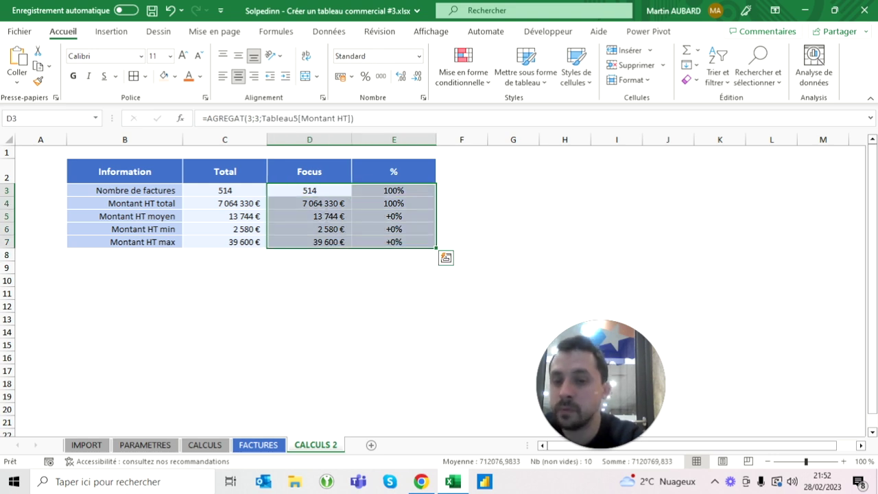
{"action": "left_click_drag", "start_coordinate": [393, 216], "coordinate": [394, 241]}
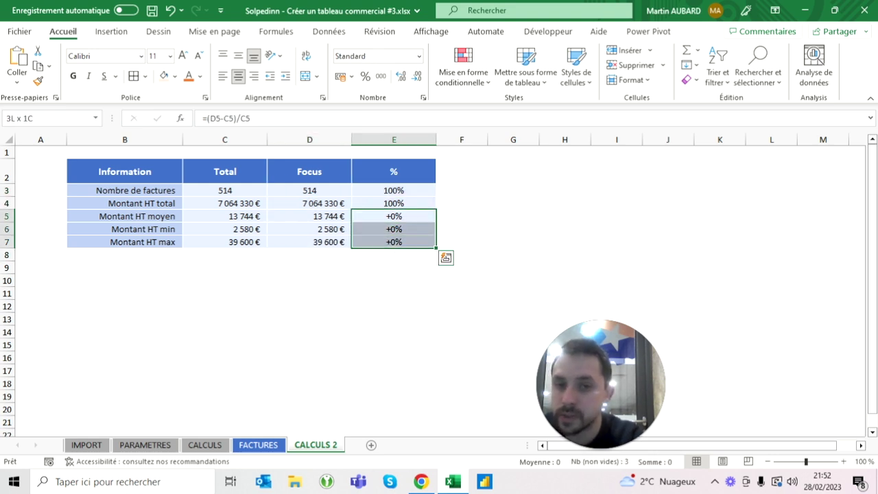
{"action": "left_click", "coordinate": [85, 446]}
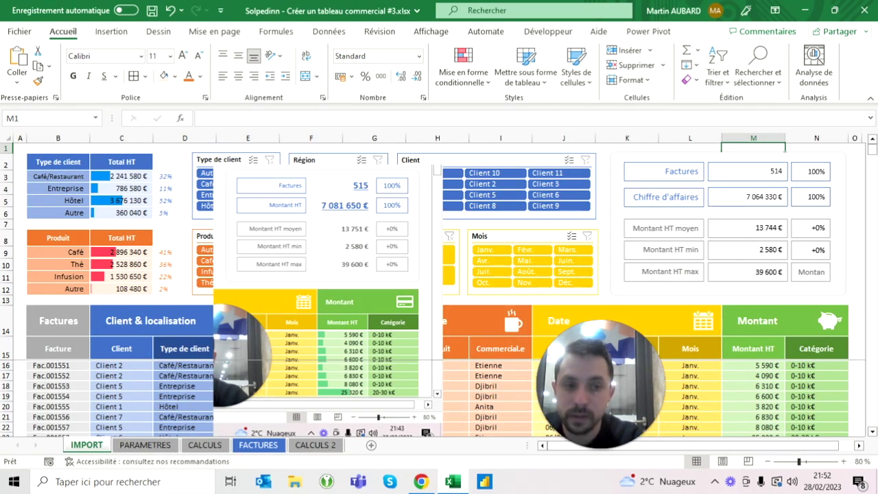
{"action": "left_click", "coordinate": [686, 283]}
Link the Montant HT max percentage box to ='CALCULS 2'!E7 so it shows +0%
{"action": "left_click", "coordinate": [811, 272]}
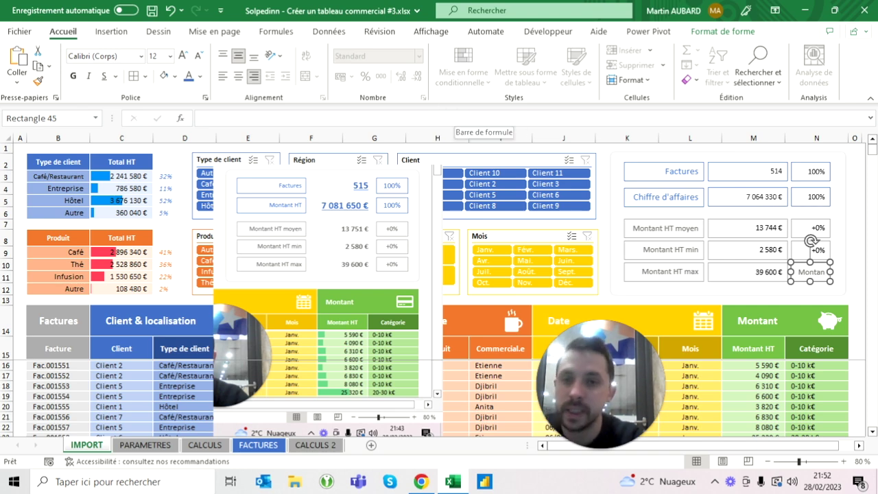
{"action": "left_click", "coordinate": [481, 118]}
{"action": "type", "text": "='CALCULS 2'!E"}
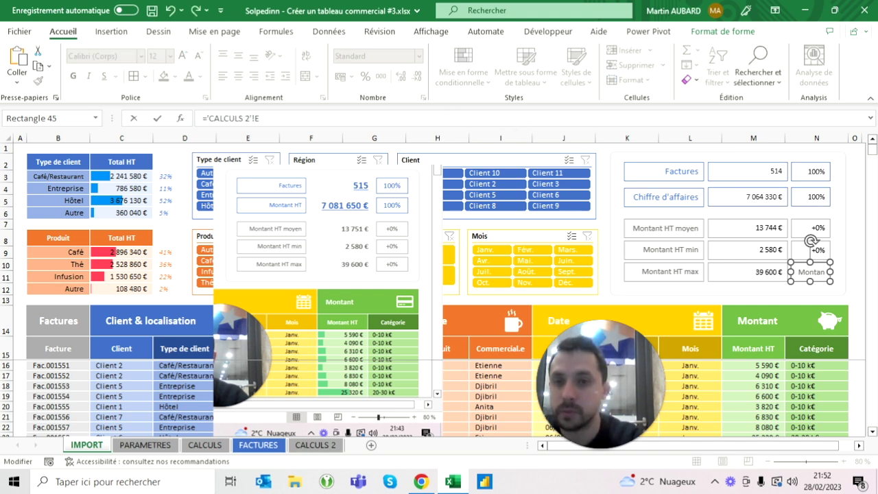
{"action": "type", "text": "7"}
{"action": "key", "text": "Return"}
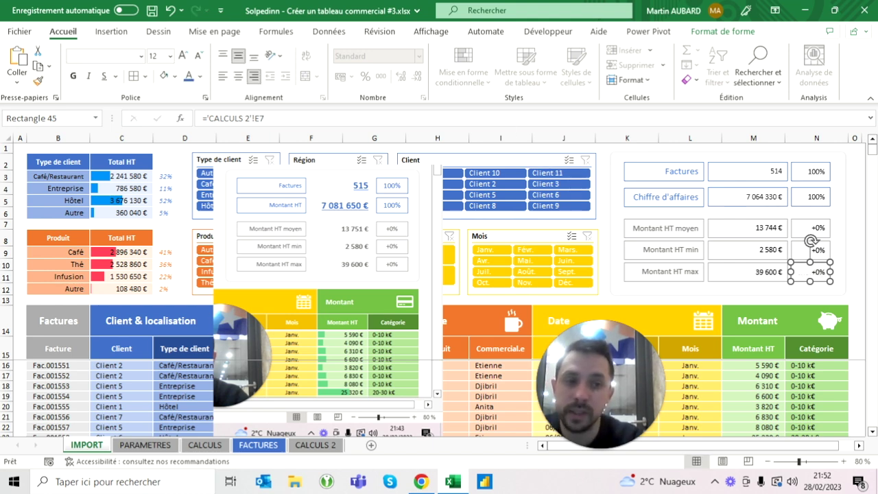
Centre the text in the selected percentage boxes, including the top 100% box
{"action": "left_click", "coordinate": [811, 250], "text": "ctrl"}
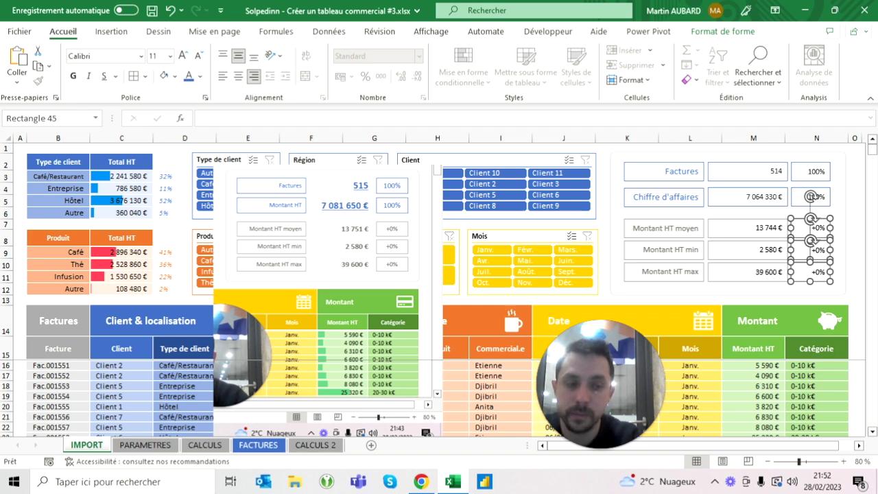
{"action": "left_click", "coordinate": [812, 168], "text": "shift"}
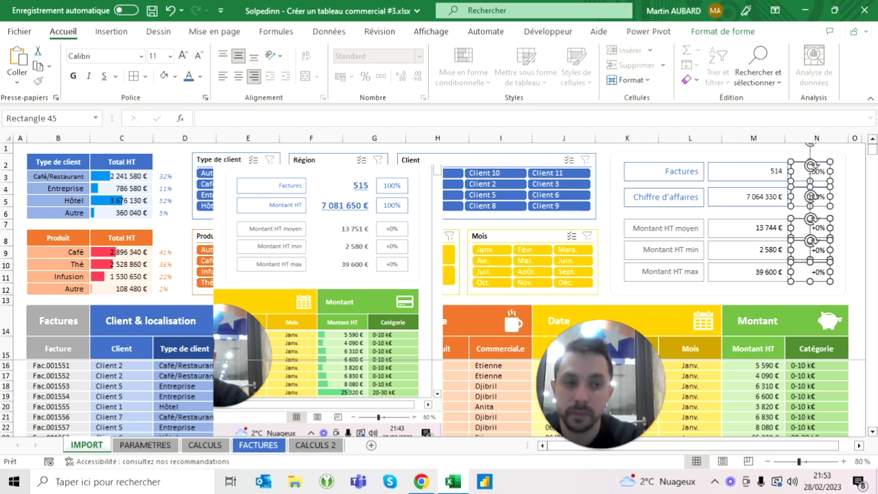
{"action": "left_click", "coordinate": [237, 78]}
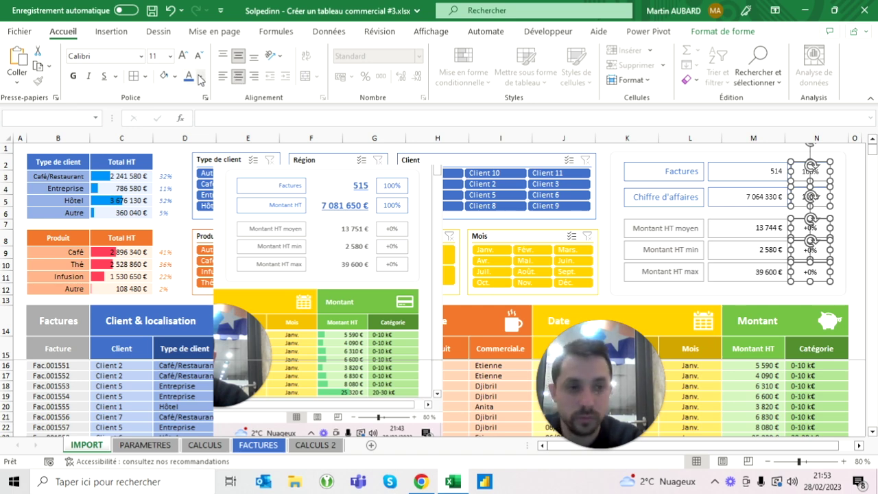
Enlarge the percentage text to size 12 and make the +0% values light grey
{"action": "left_click", "coordinate": [184, 57]}
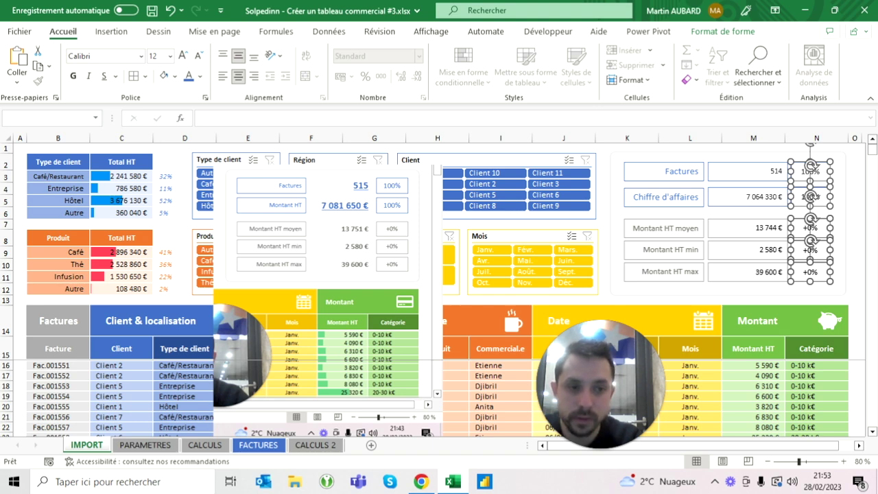
{"action": "left_click", "coordinate": [753, 289]}
{"action": "left_click", "coordinate": [810, 249]}
{"action": "left_click", "coordinate": [811, 272], "text": "shift"}
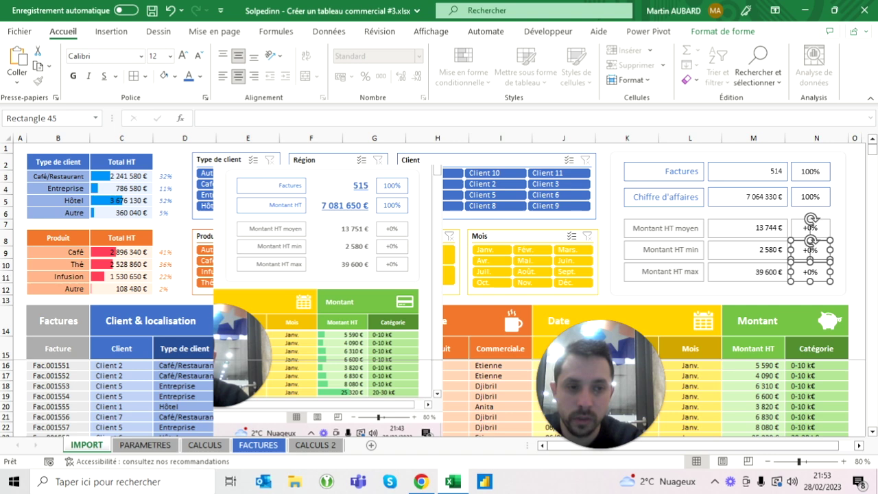
{"action": "left_click", "coordinate": [200, 76]}
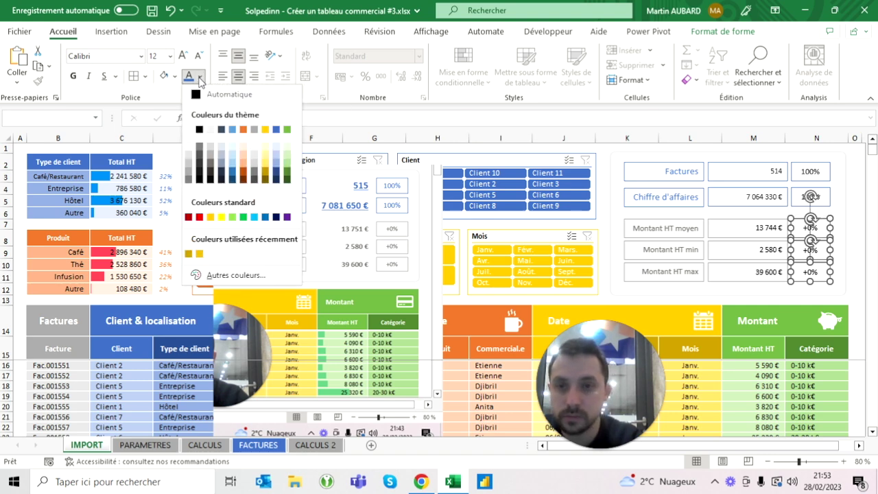
{"action": "left_click", "coordinate": [211, 164]}
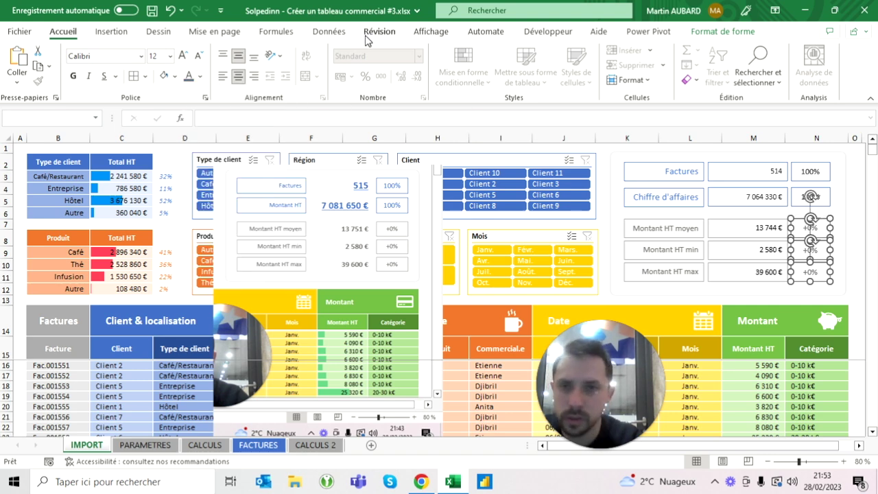
{"action": "left_click", "coordinate": [754, 148]}
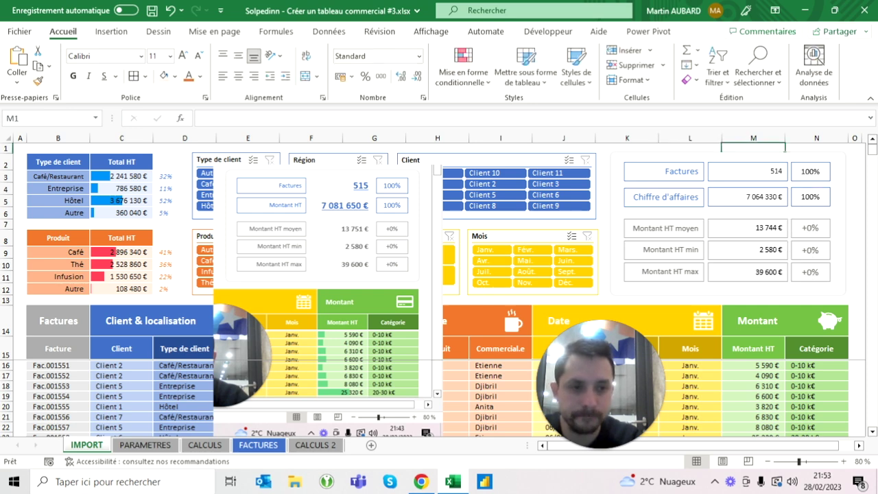
Make the two 100% figures size 16, blue and bold
{"action": "left_click", "coordinate": [810, 197]}
{"action": "left_click", "coordinate": [811, 168], "text": "shift"}
{"action": "left_click", "coordinate": [183, 56]}
{"action": "left_click", "coordinate": [183, 56]}
{"action": "left_click", "coordinate": [199, 77]}
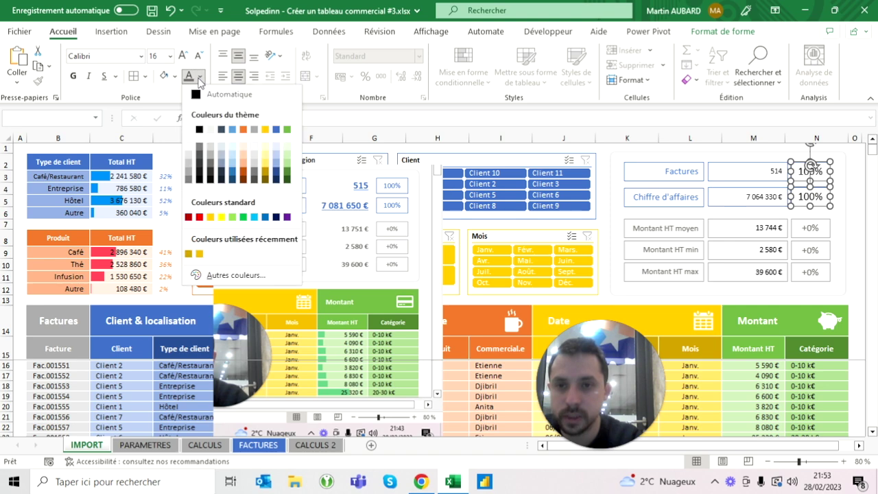
{"action": "left_click", "coordinate": [276, 129]}
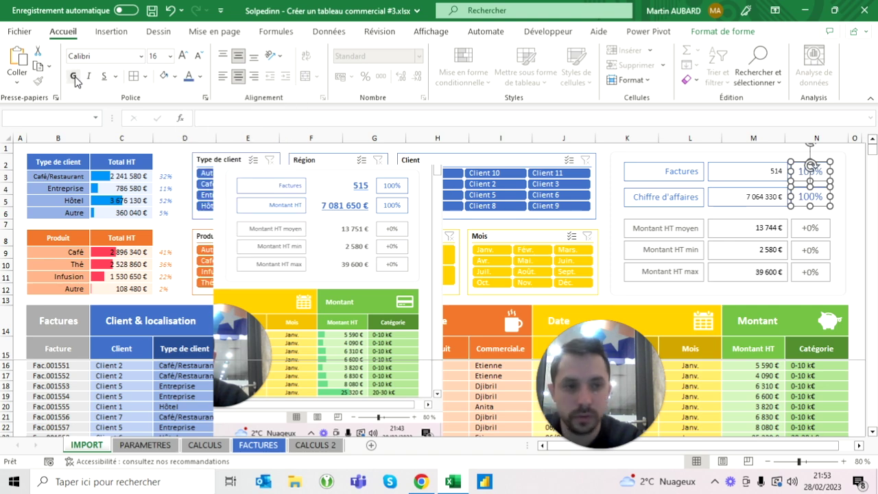
{"action": "left_click", "coordinate": [74, 76]}
{"action": "key", "text": "Escape"}
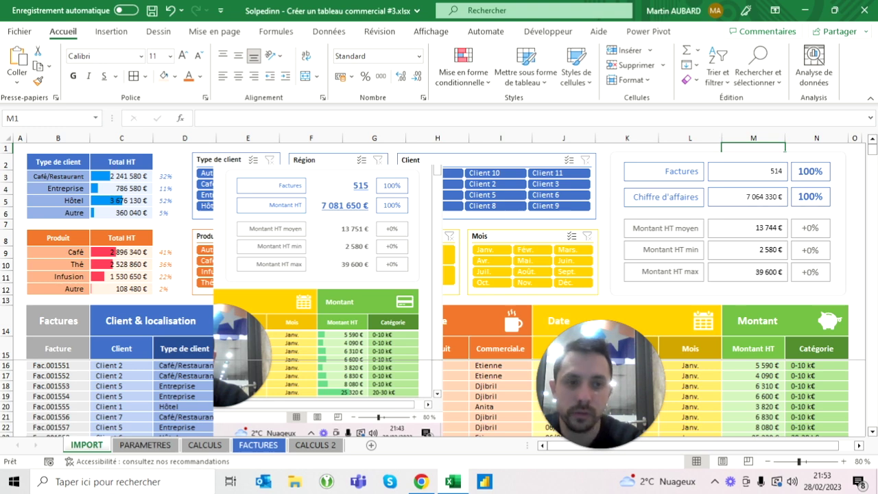
Select all five value boxes: 514, 7 064 330 €, average, minimum and maximum
{"action": "left_click", "coordinate": [747, 171]}
{"action": "left_click", "coordinate": [747, 197], "text": "shift"}
{"action": "left_click", "coordinate": [747, 227], "text": "shift"}
{"action": "left_click", "coordinate": [747, 250], "text": "shift"}
{"action": "left_click", "coordinate": [748, 272], "text": "shift"}
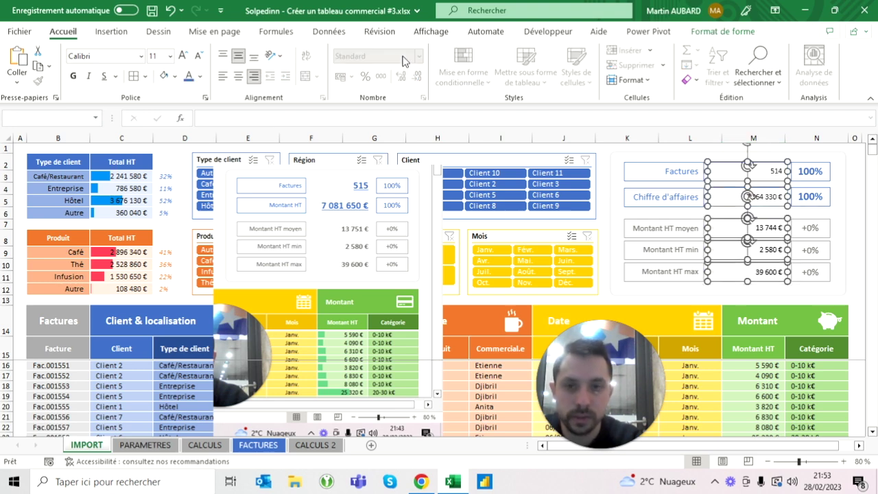
Enlarge the values to size 14, then make 514 and 7 064 330 € bigger and bold
{"action": "left_click", "coordinate": [183, 55]}
{"action": "left_click", "coordinate": [183, 55]}
{"action": "key", "text": "Escape"}
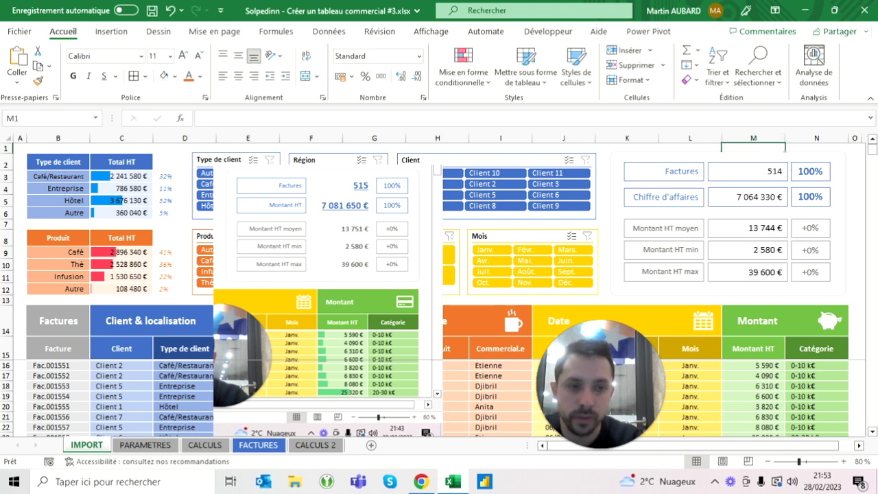
{"action": "left_click", "coordinate": [748, 196]}
{"action": "left_click", "coordinate": [748, 171], "text": "shift"}
{"action": "left_click", "coordinate": [183, 55]}
{"action": "left_click", "coordinate": [72, 79]}
{"action": "left_click", "coordinate": [183, 55]}
{"action": "key", "text": "Escape"}
Colour the secondary values 13 744 €, 2 580 € and 39 600 € grey
{"action": "left_click", "coordinate": [755, 228]}
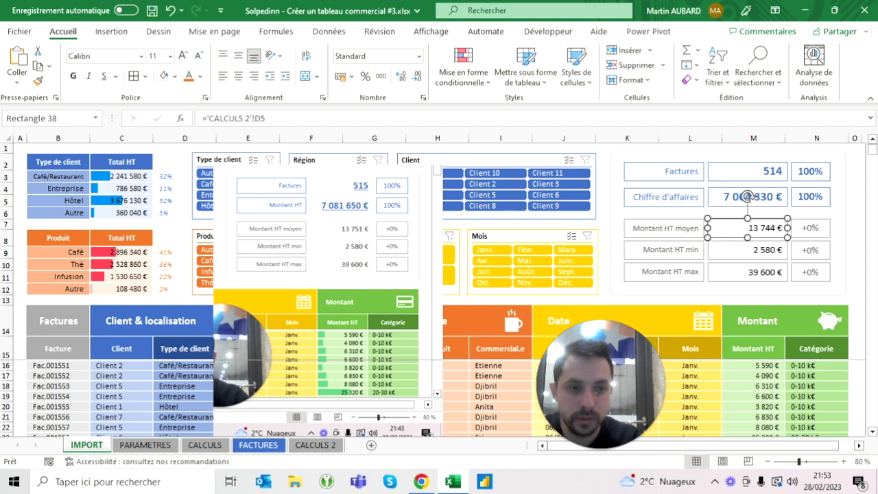
{"action": "left_click", "coordinate": [754, 250], "text": "shift"}
{"action": "left_click", "coordinate": [754, 272], "text": "shift"}
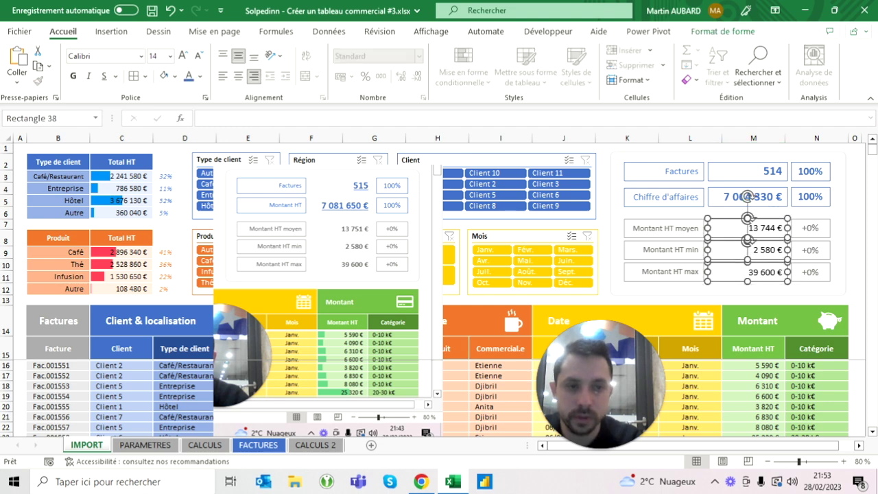
{"action": "left_click", "coordinate": [200, 77]}
{"action": "left_click", "coordinate": [210, 167]}
{"action": "key", "text": "Escape"}
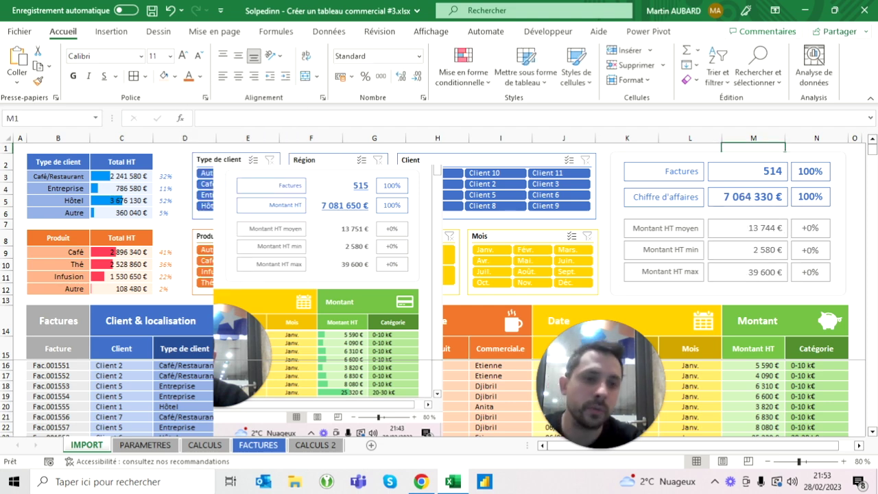
Remove the outlines from all five value boxes
{"action": "left_click", "coordinate": [748, 171]}
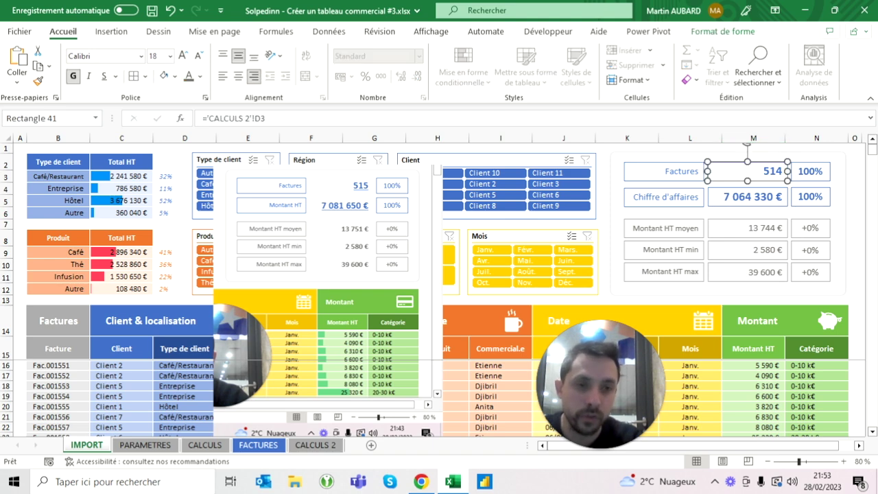
{"action": "left_click", "coordinate": [748, 197], "text": "shift"}
{"action": "left_click", "coordinate": [748, 228], "text": "shift"}
{"action": "left_click", "coordinate": [748, 250], "text": "shift"}
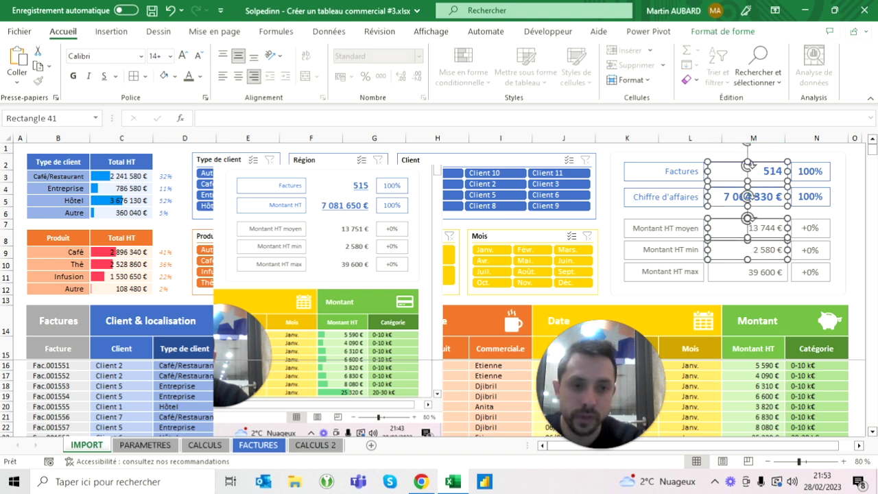
{"action": "left_click", "coordinate": [748, 272], "text": "shift"}
{"action": "left_click", "coordinate": [750, 32]}
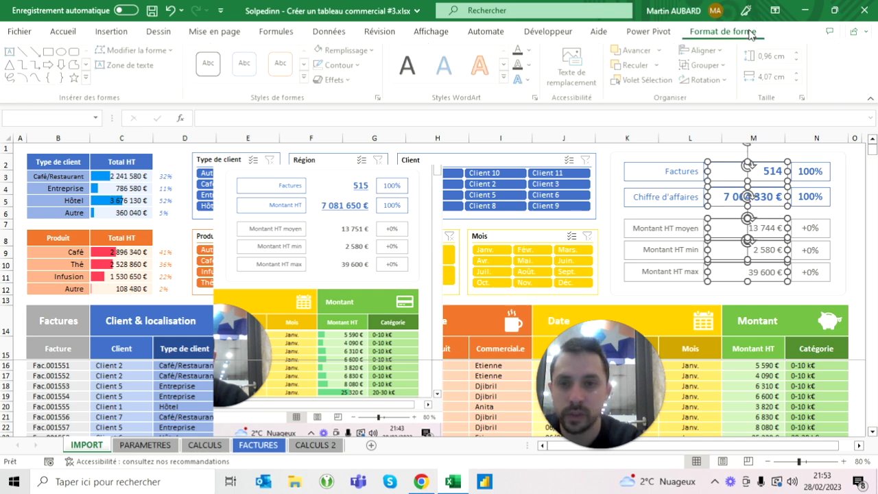
{"action": "left_click", "coordinate": [340, 65]}
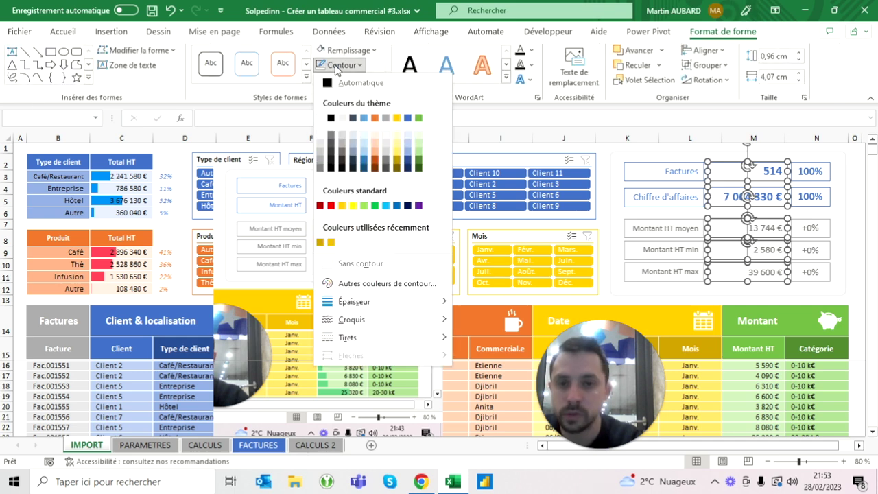
{"action": "left_click", "coordinate": [360, 263]}
{"action": "left_click", "coordinate": [753, 148]}
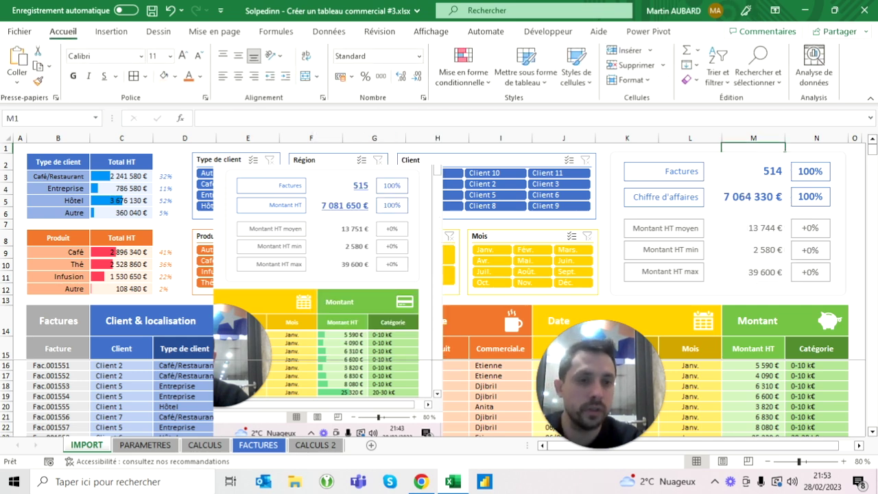
Enlarge the four revenue and amount values, then the 514 and 7 064 330 € text slightly more
{"action": "left_click", "coordinate": [753, 197]}
{"action": "left_click", "coordinate": [753, 228], "text": "shift"}
{"action": "left_click", "coordinate": [753, 250], "text": "shift"}
{"action": "left_click", "coordinate": [753, 273], "text": "shift"}
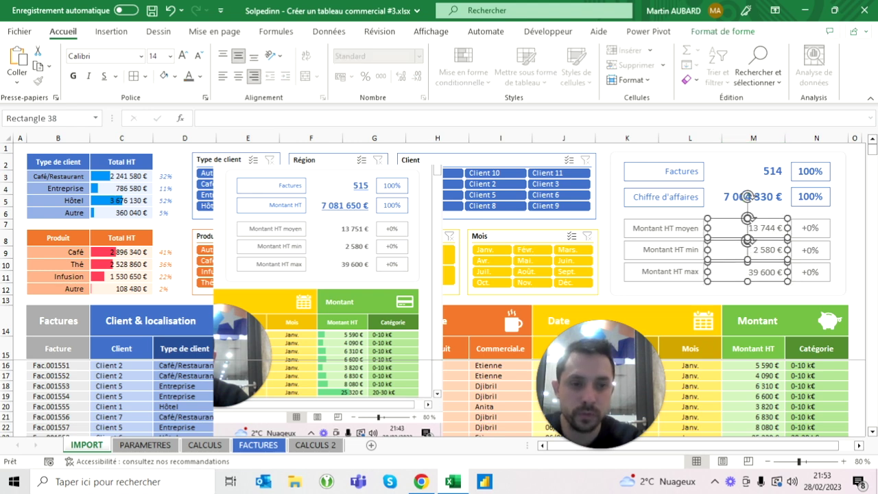
{"action": "left_click", "coordinate": [182, 55]}
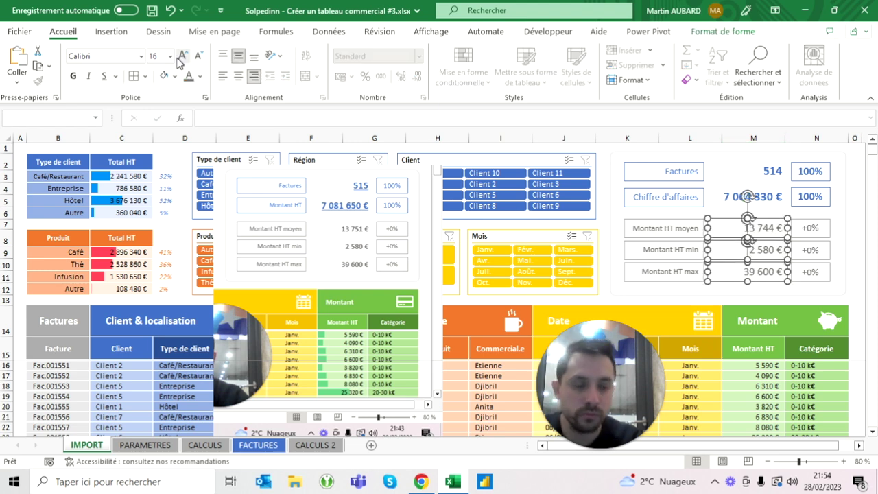
{"action": "key", "text": "Escape"}
{"action": "left_click", "coordinate": [748, 170]}
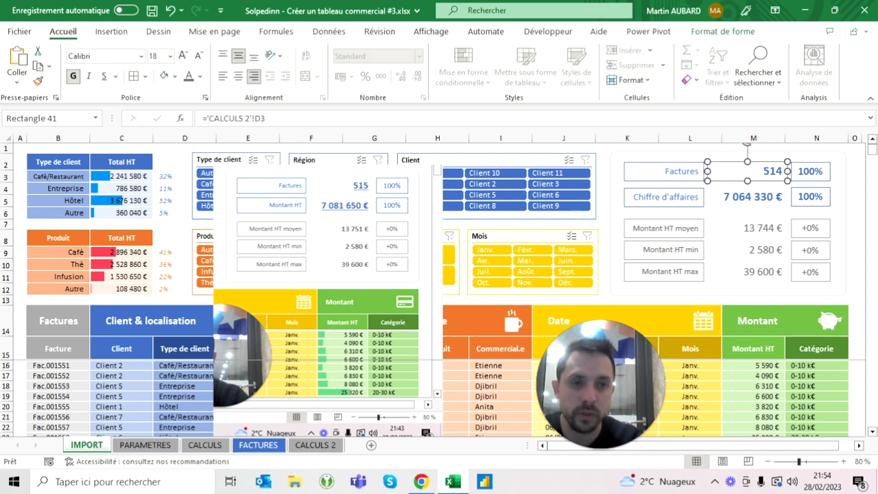
{"action": "left_click", "coordinate": [747, 197], "text": "shift"}
{"action": "left_click", "coordinate": [183, 55]}
{"action": "key", "text": "Escape"}
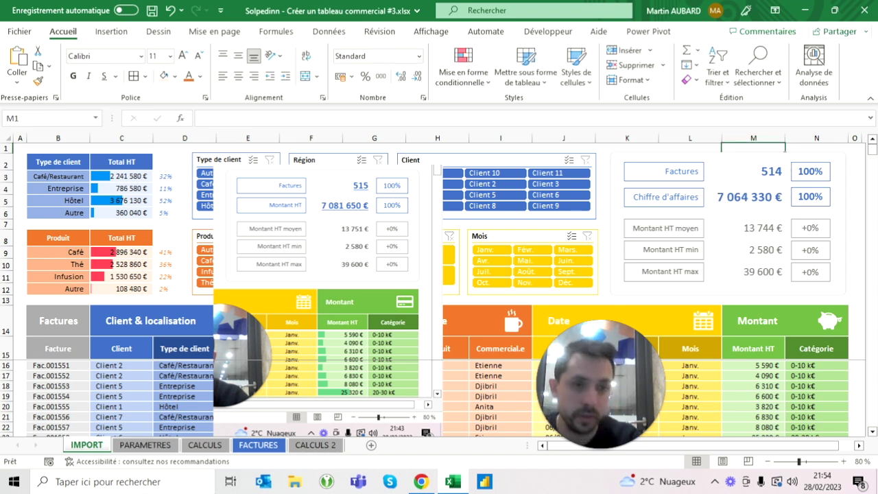
Underline the 514 invoice count and 7 064 330 € revenue figures
{"action": "left_click", "coordinate": [747, 171]}
{"action": "left_click", "coordinate": [748, 197], "text": "shift"}
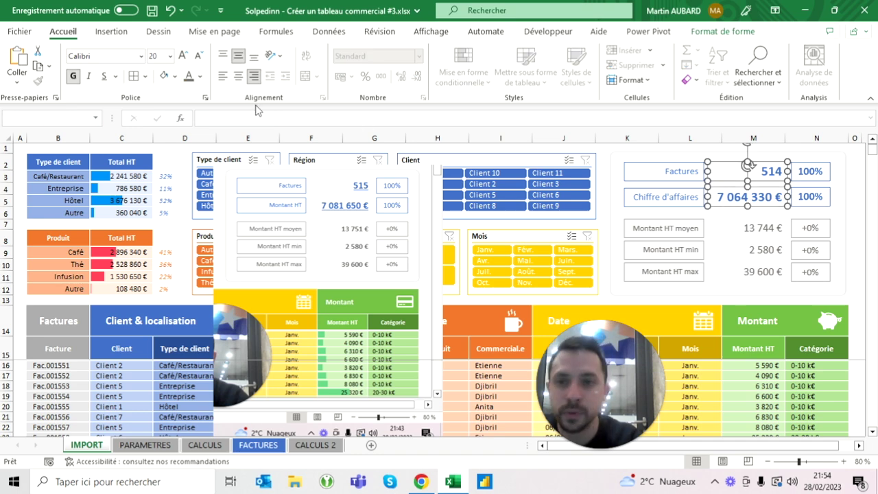
{"action": "left_click", "coordinate": [105, 76]}
{"action": "key", "text": "Escape"}
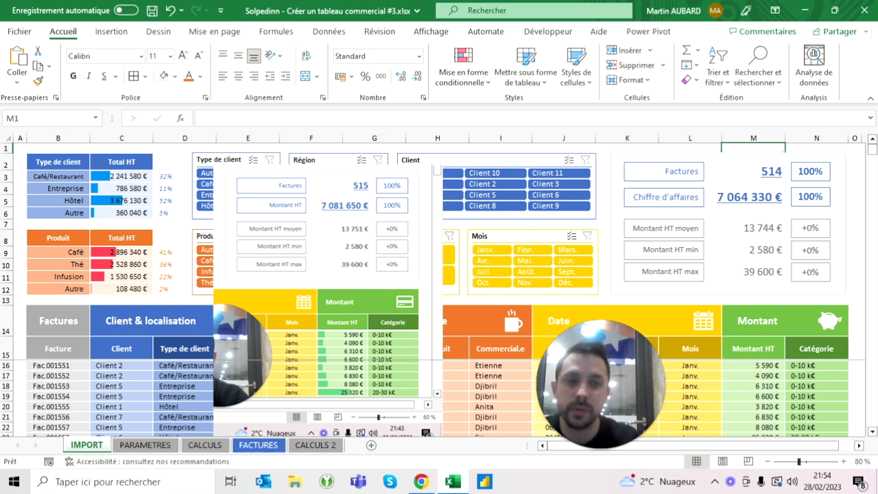
{"action": "left_click", "coordinate": [810, 171]}
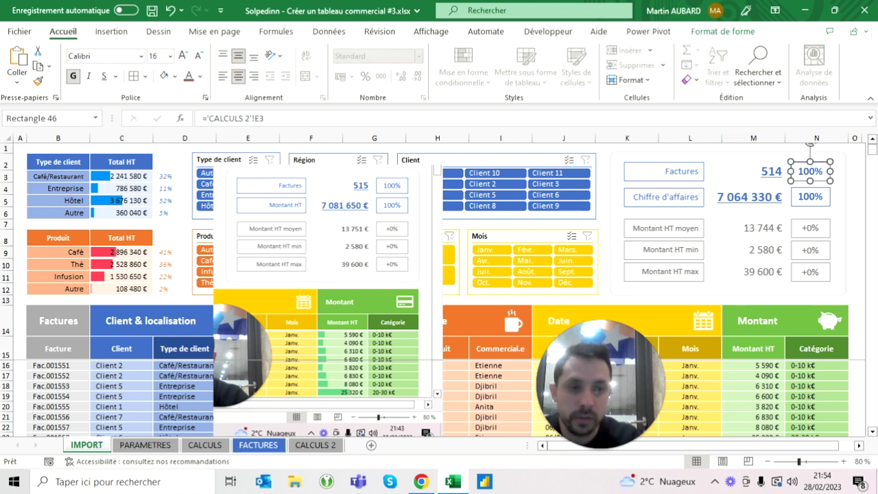
{"action": "left_click", "coordinate": [811, 197], "text": "shift"}
{"action": "key", "text": "Escape"}
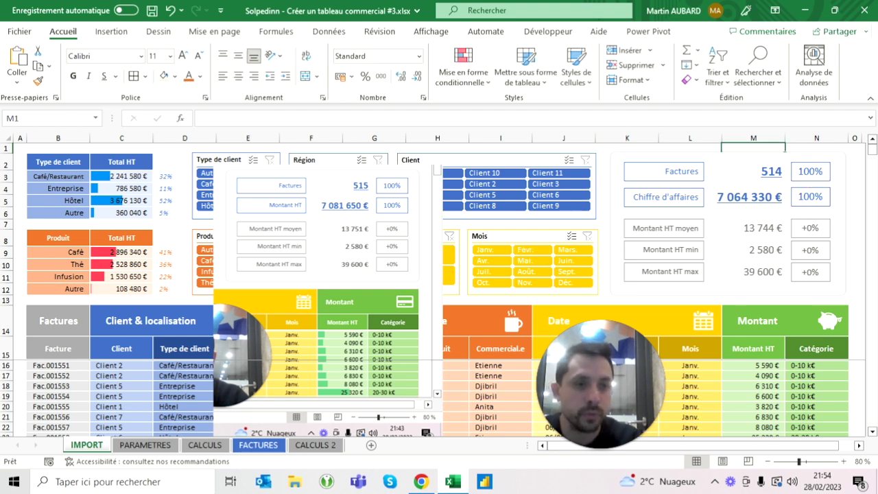
{"action": "left_click", "coordinate": [810, 172]}
{"action": "left_click", "coordinate": [811, 197], "text": "shift"}
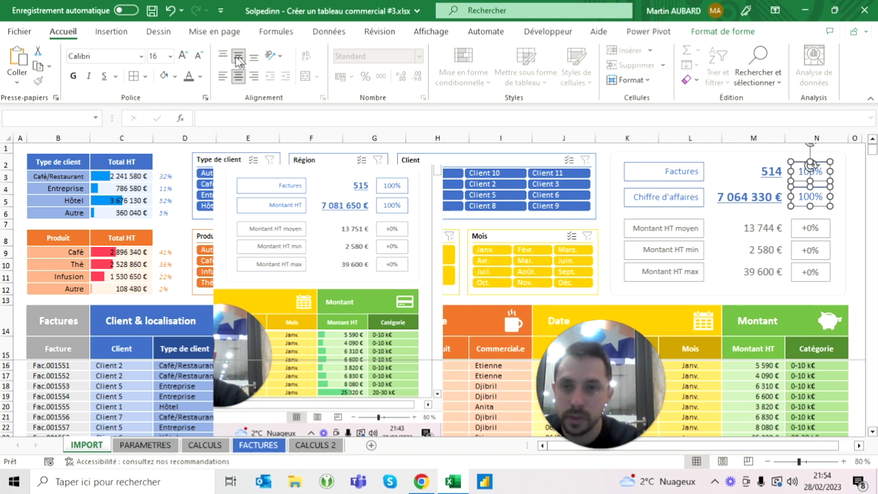
{"action": "key", "text": "Escape"}
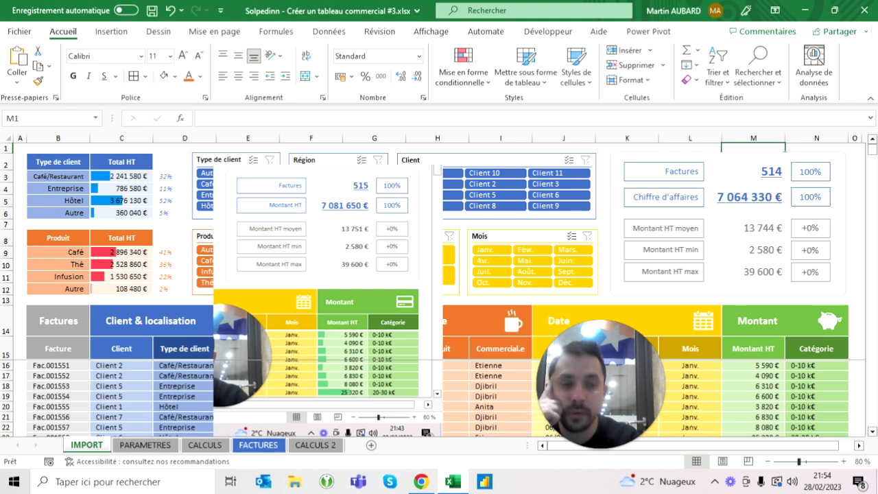
{"action": "left_click", "coordinate": [322, 240]}
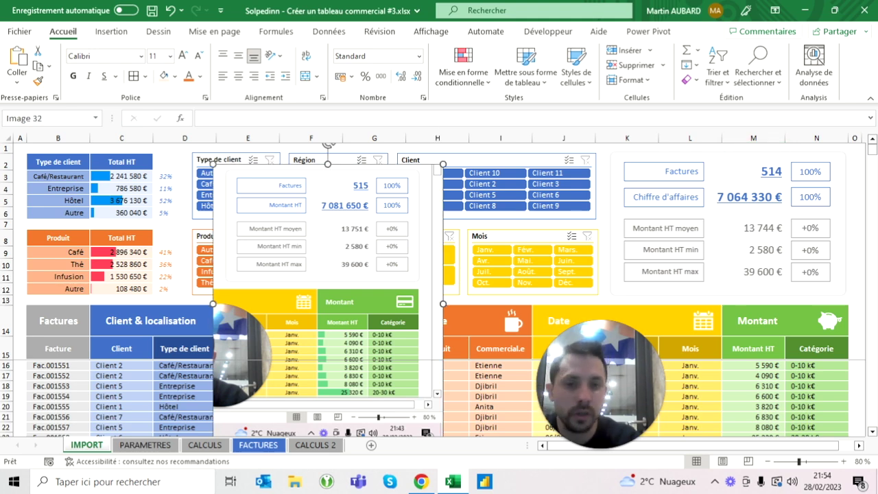
Delete the pasted screenshot and set the region slicer to IdF & Nord, leaving year unfiltered
{"action": "key", "text": "Delete"}
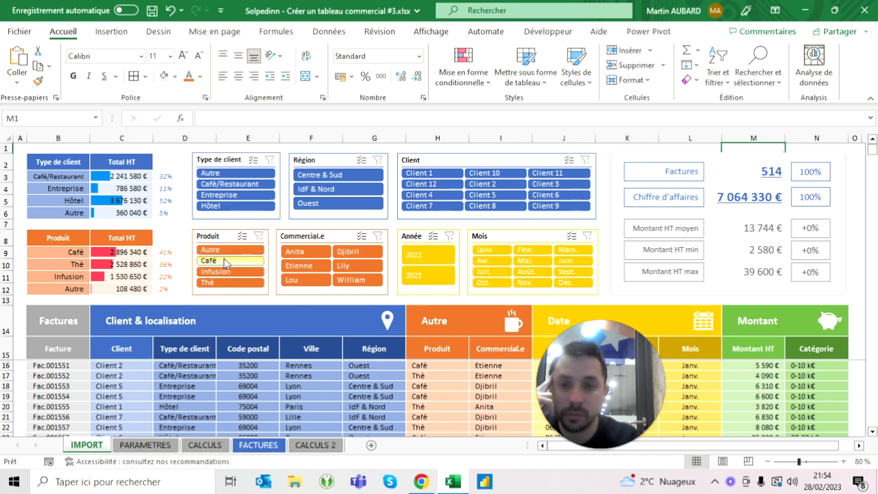
{"action": "left_click", "coordinate": [330, 175]}
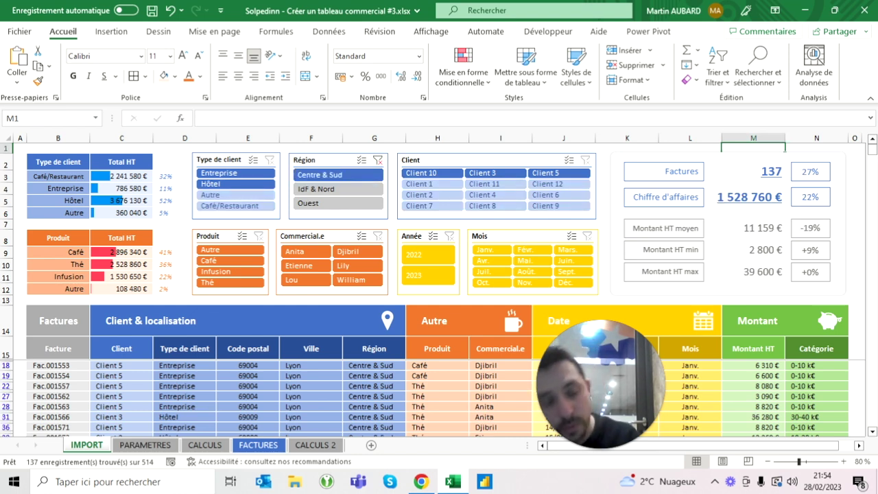
{"action": "left_click", "coordinate": [346, 190]}
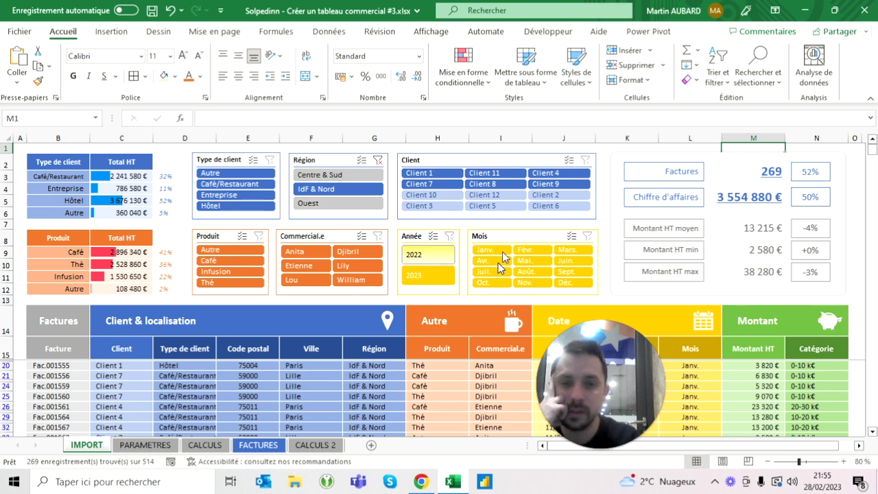
{"action": "left_click", "coordinate": [420, 258]}
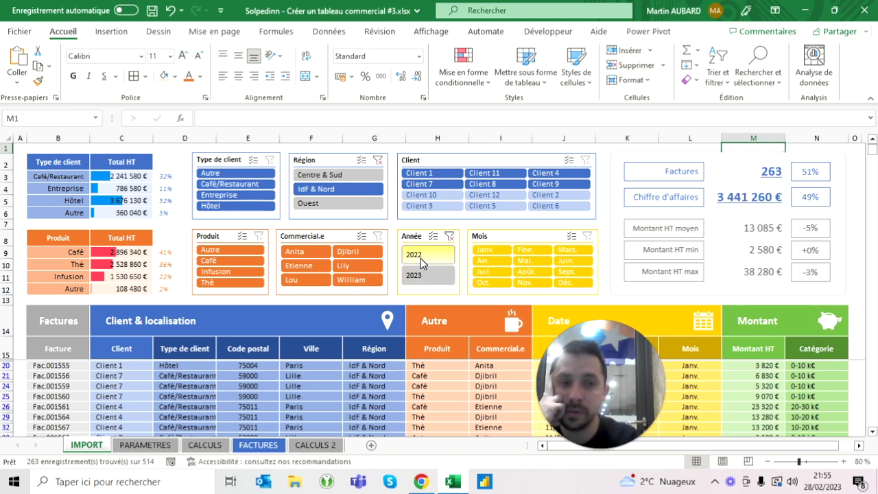
{"action": "left_click", "coordinate": [449, 236]}
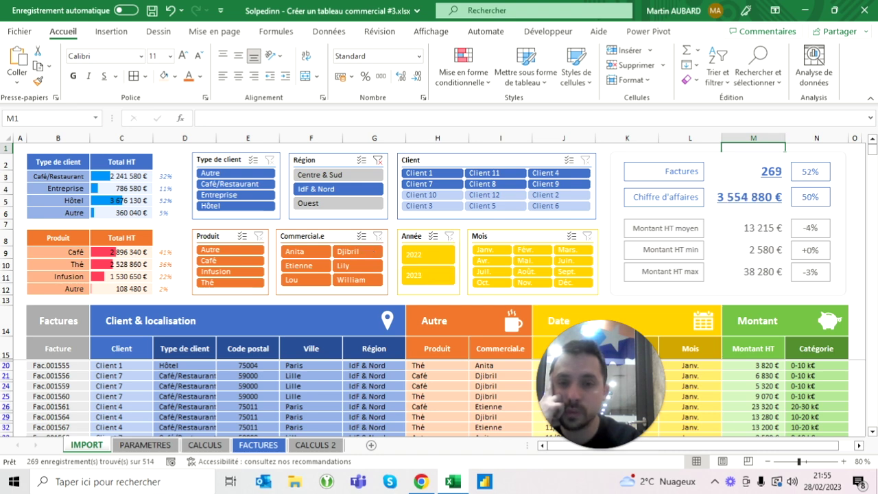
Filter client type to Entreprise and product to Infusion, leaving 4 invoices
{"action": "left_click", "coordinate": [220, 195]}
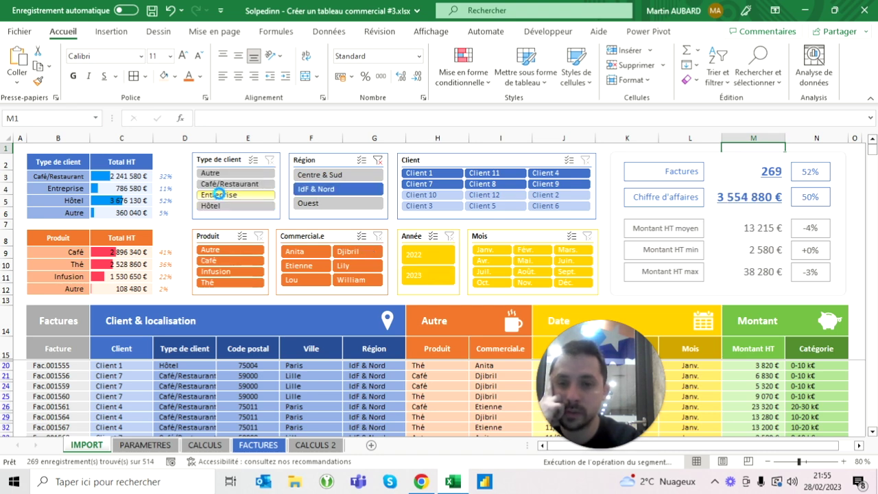
{"action": "left_click", "coordinate": [221, 283]}
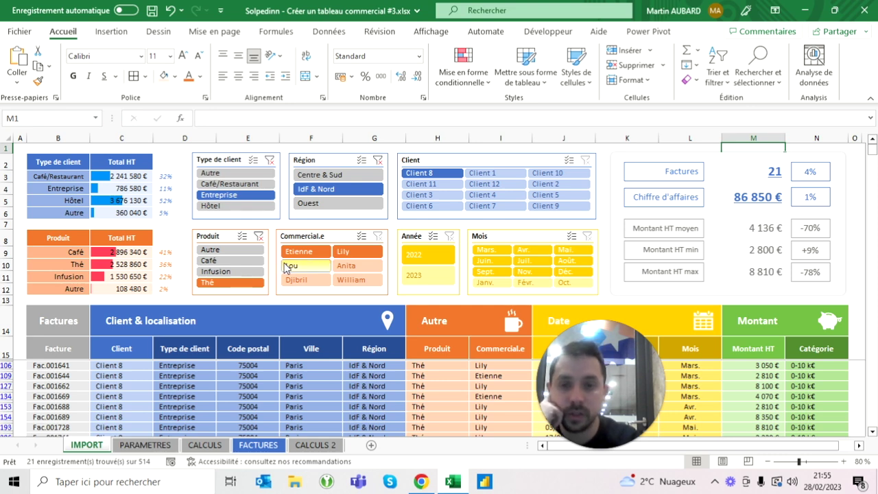
{"action": "left_click", "coordinate": [226, 272]}
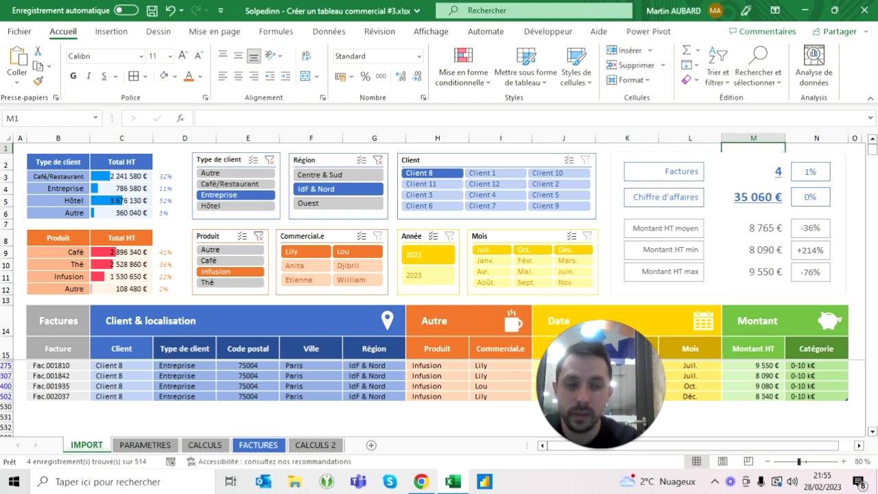
{"action": "left_click", "coordinate": [121, 426]}
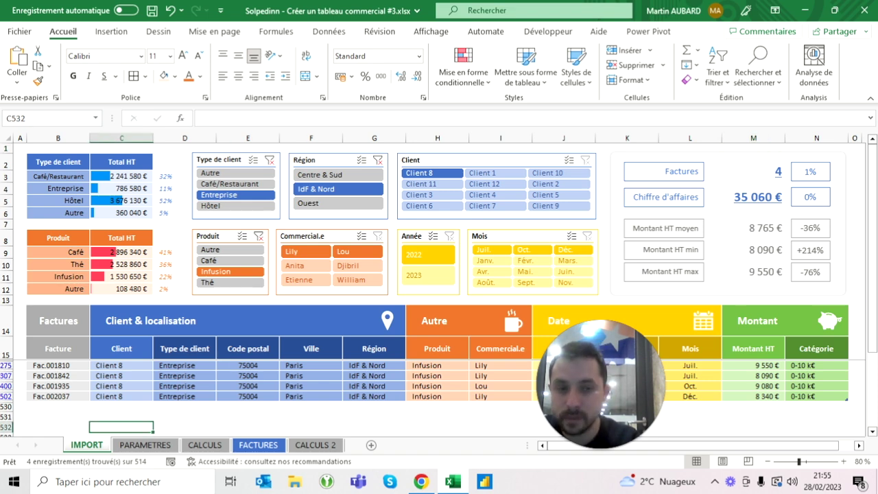
On CALCULS 2, show the E3:E4 percentages with one decimal place
{"action": "left_click", "coordinate": [338, 446]}
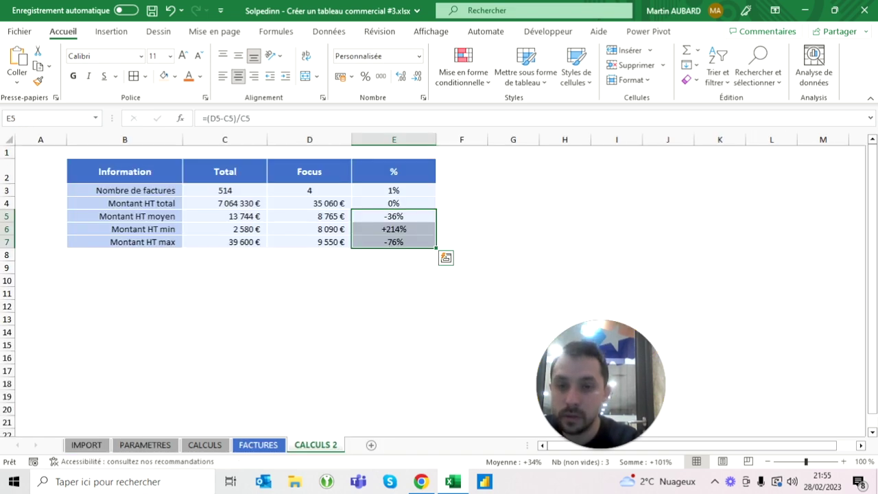
{"action": "left_click_drag", "start_coordinate": [393, 190], "coordinate": [394, 241]}
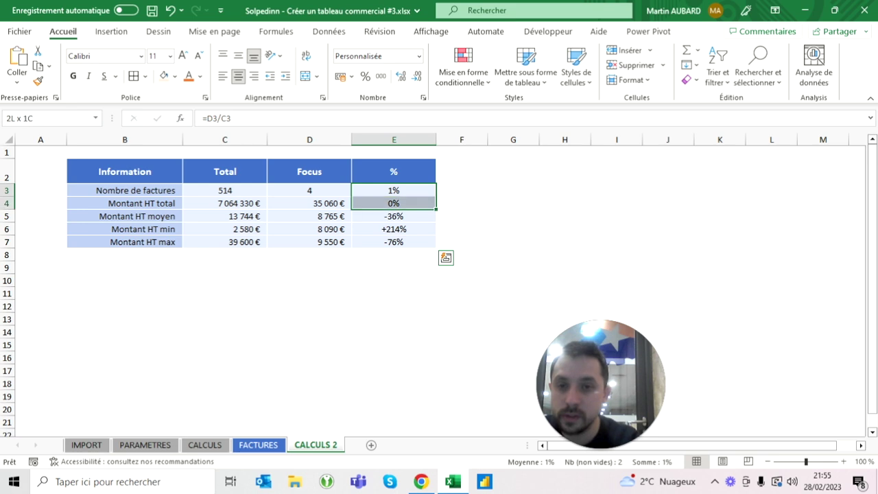
{"action": "left_click", "coordinate": [398, 78]}
{"action": "left_click", "coordinate": [393, 266]}
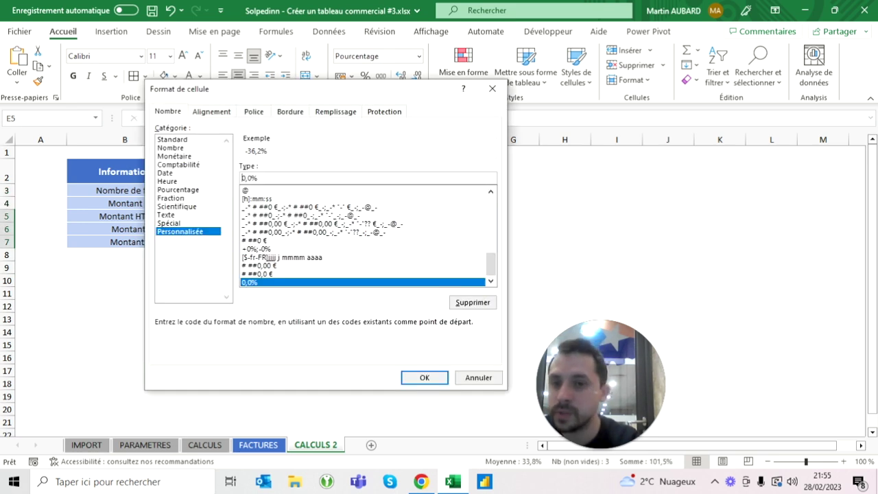
Give the E5:E7 variations the signed custom format +0,0%;-0,0%
{"action": "type", "text": ";0,0%"}
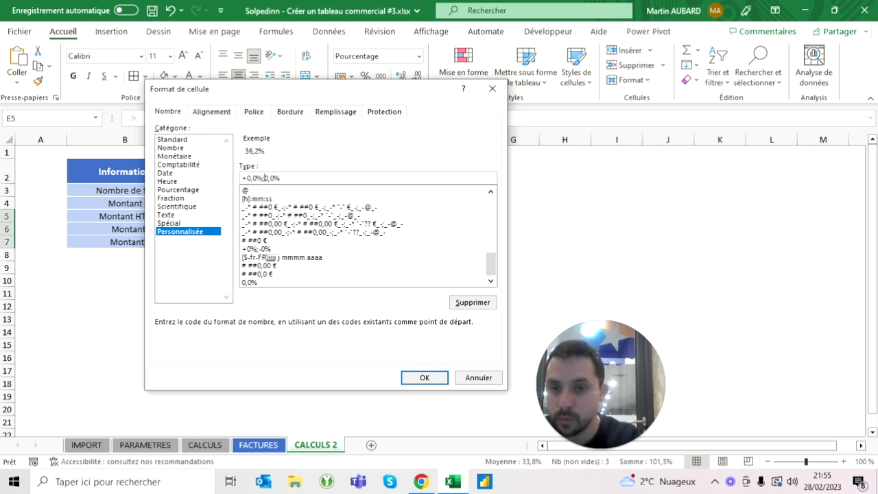
{"action": "type", "text": "-"}
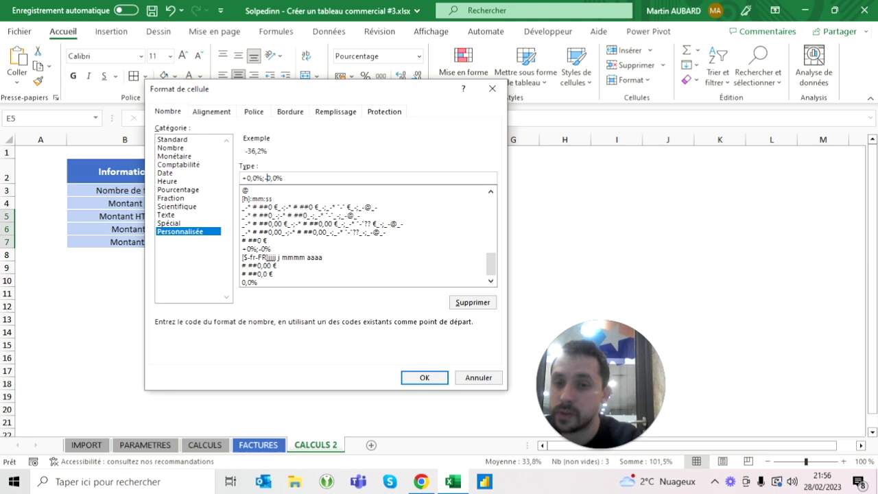
{"action": "left_click", "coordinate": [428, 379]}
{"action": "left_click", "coordinate": [394, 319]}
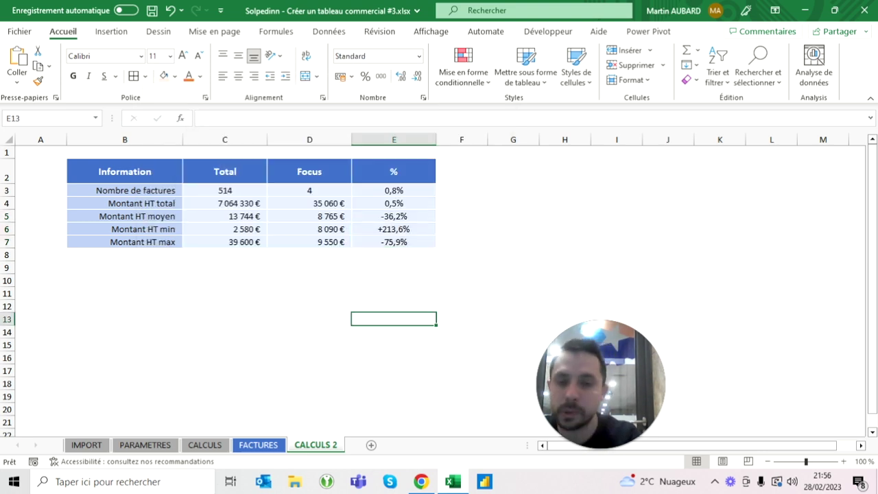
{"action": "left_click", "coordinate": [393, 229]}
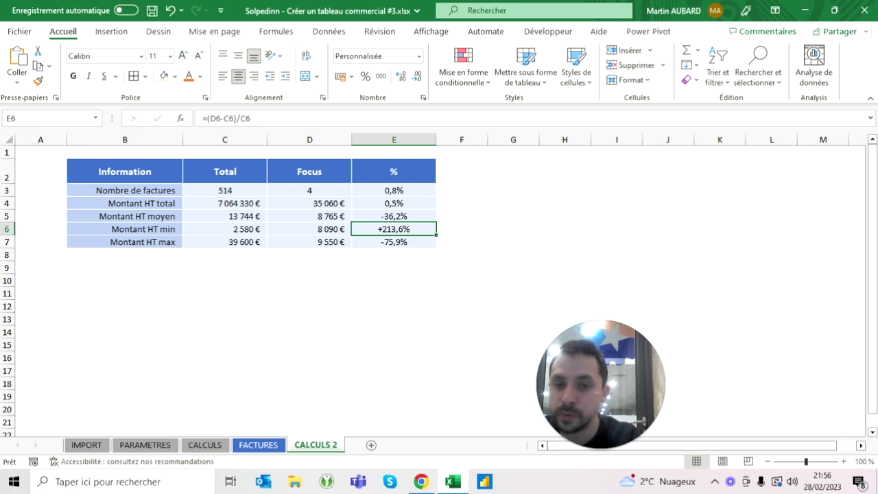
{"action": "left_click", "coordinate": [170, 10]}
{"action": "left_click", "coordinate": [196, 11]}
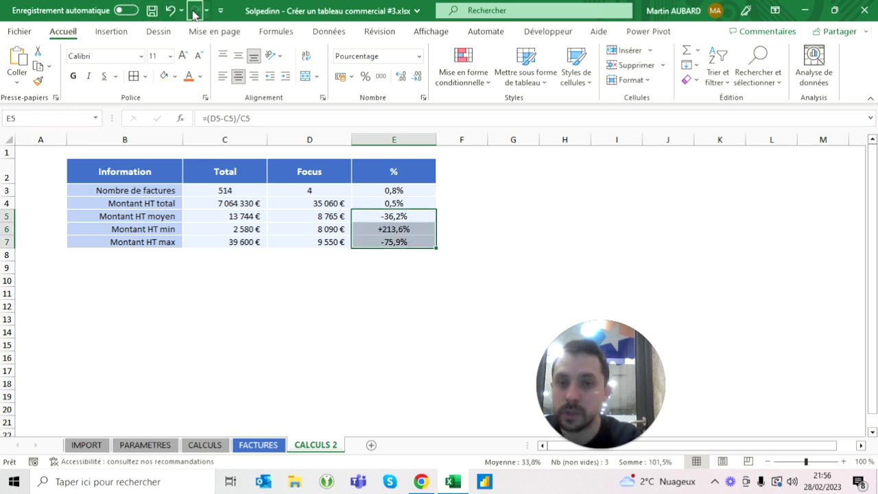
{"action": "left_click", "coordinate": [88, 446]}
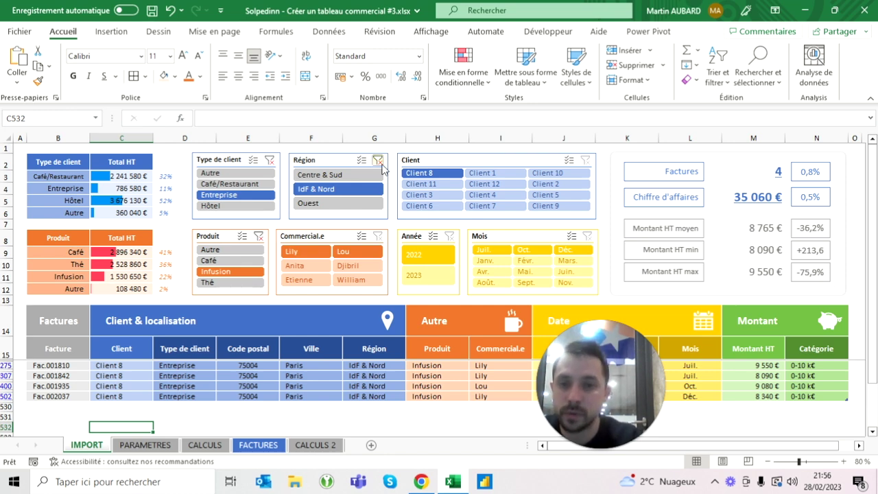
Clear the Région, client type and product slicer filters on the IMPORT dashboard
{"action": "left_click", "coordinate": [377, 160]}
{"action": "left_click", "coordinate": [269, 159]}
{"action": "left_click", "coordinate": [258, 235]}
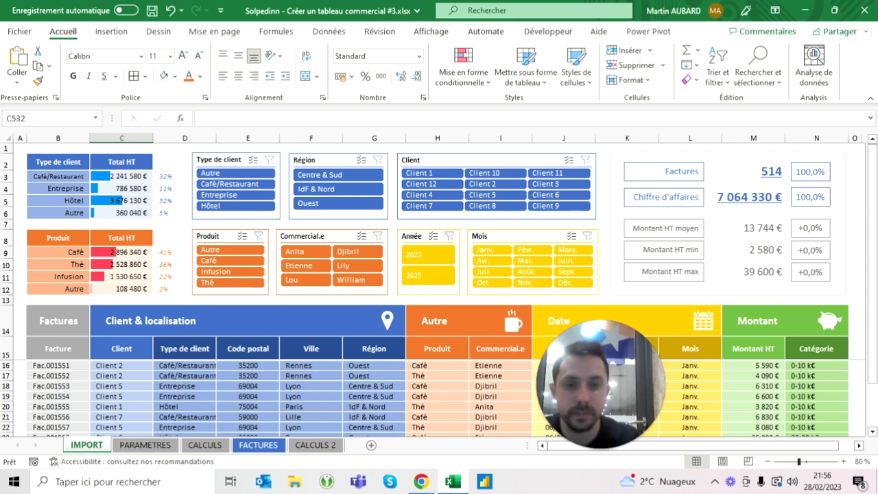
{"action": "left_click_drag", "start_coordinate": [631, 363], "coordinate": [669, 364]}
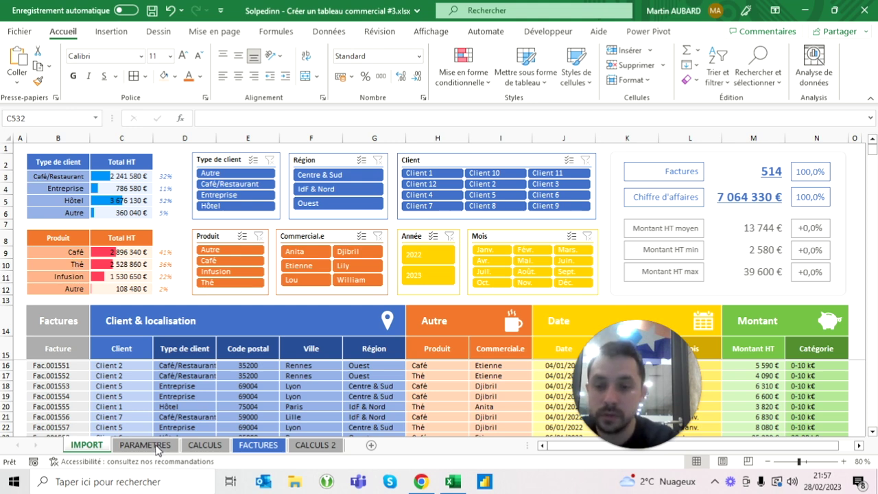
{"action": "left_click", "coordinate": [116, 357]}
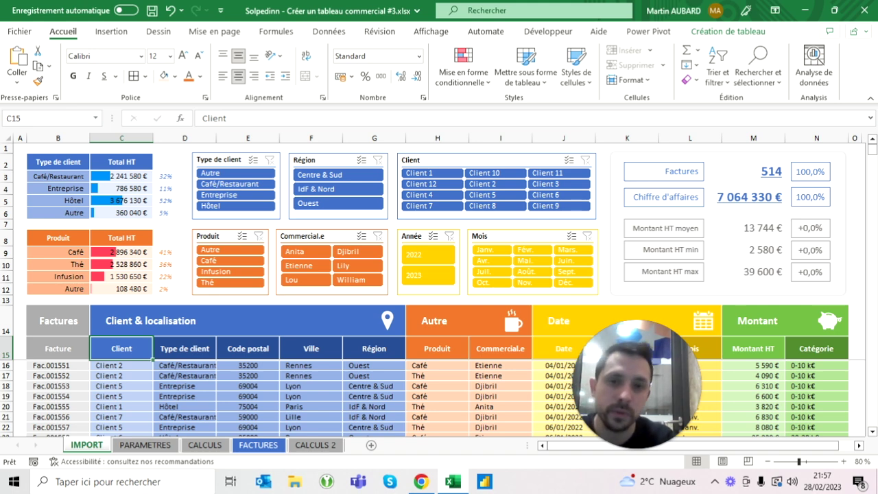
Test the Région slicer with Centre & Sud, IdF & Nord and Ouest, then clear it
{"action": "left_click", "coordinate": [320, 175]}
{"action": "left_click", "coordinate": [317, 189]}
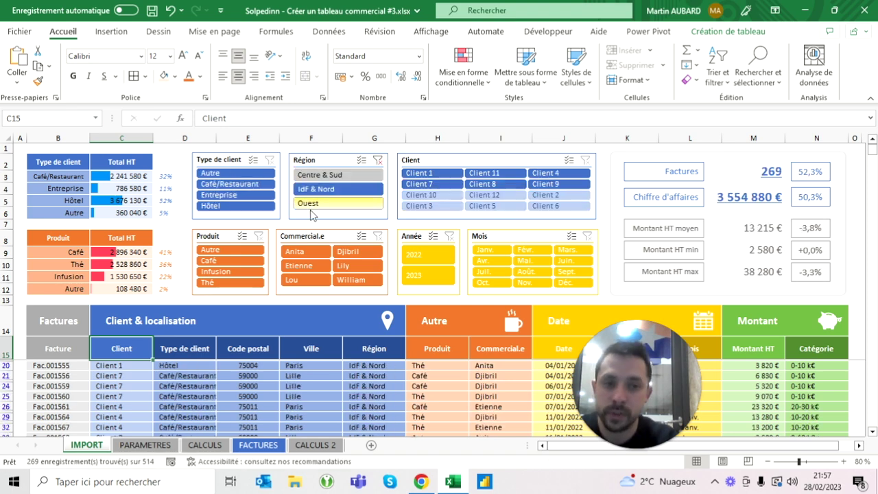
{"action": "left_click", "coordinate": [312, 206]}
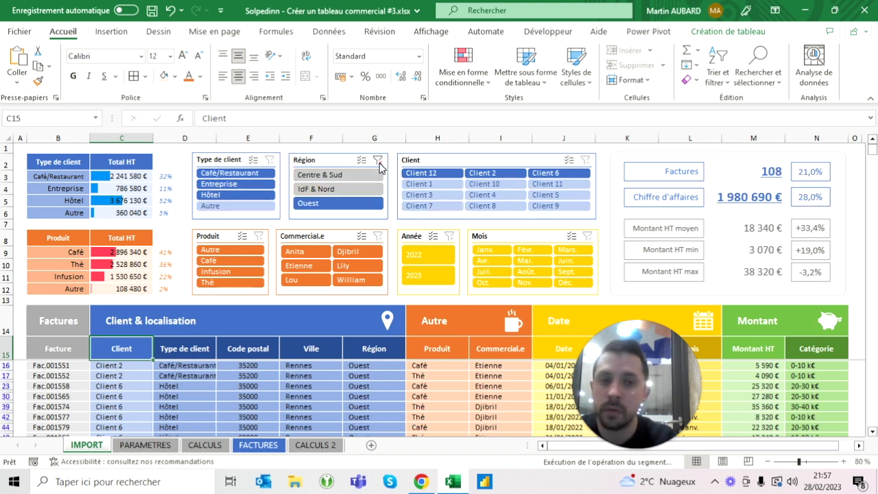
{"action": "left_click", "coordinate": [378, 160]}
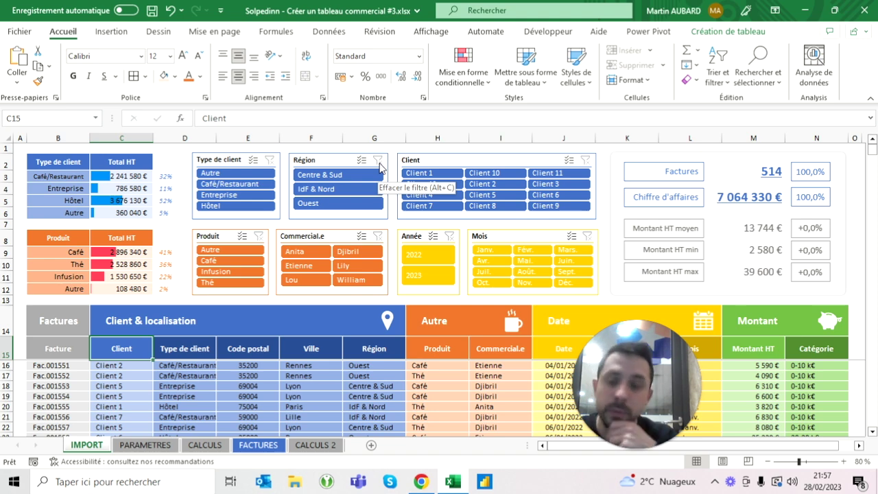